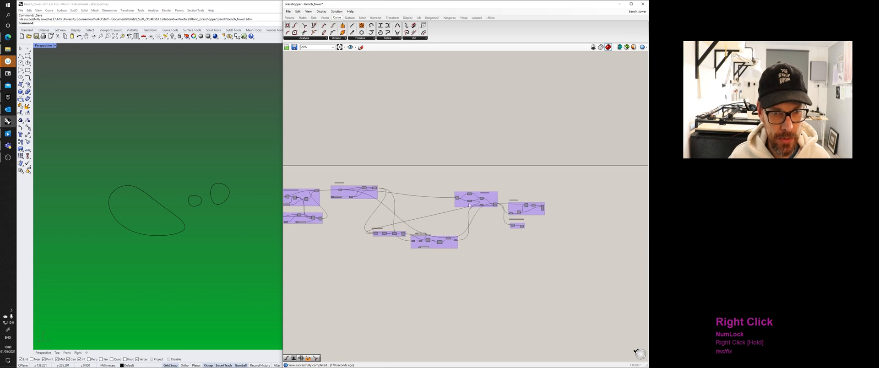
Step: Examine the grouped Grasshopper definition, from the flatten profiles group back to the loft input curves group
scroll(484, 206, up, 5)
scroll(427, 222, down, 1)
right_drag(392, 228, 457, 217)
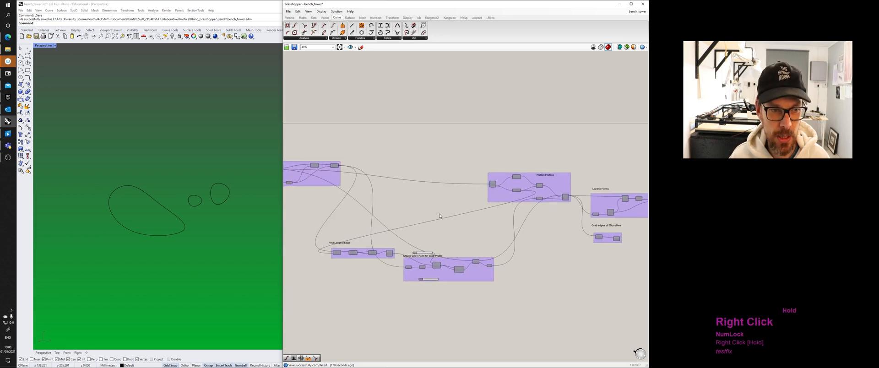
scroll(393, 218, down, 2)
right_drag(302, 216, 402, 216)
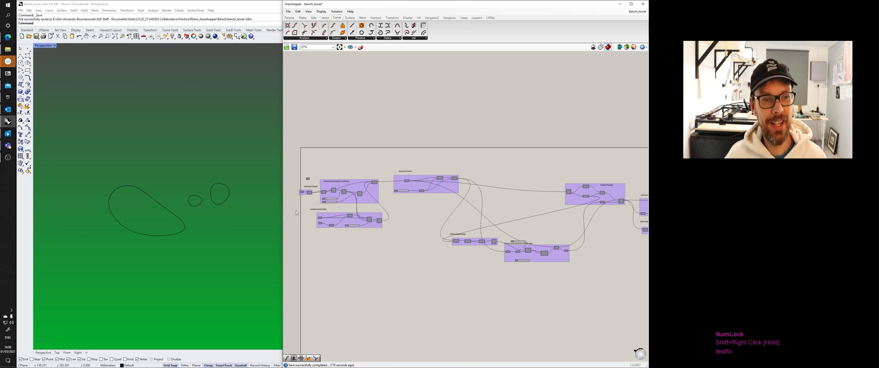
scroll(214, 219, down, 4)
right_drag(375, 198, 413, 197)
scroll(361, 199, up, 3)
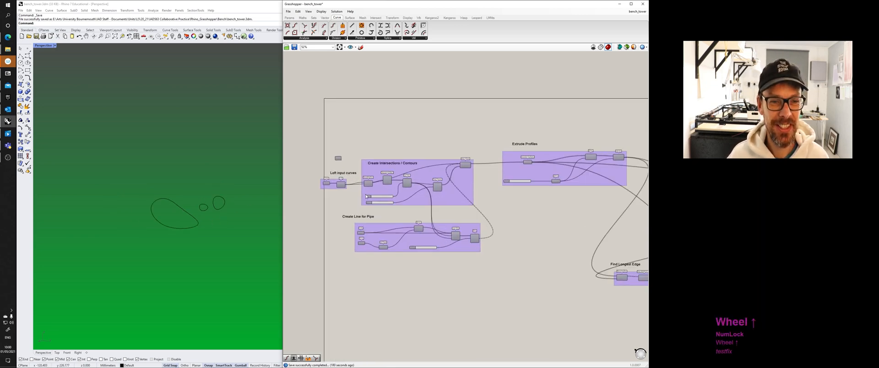
right_drag(359, 197, 394, 195)
scroll(394, 185, up, 3)
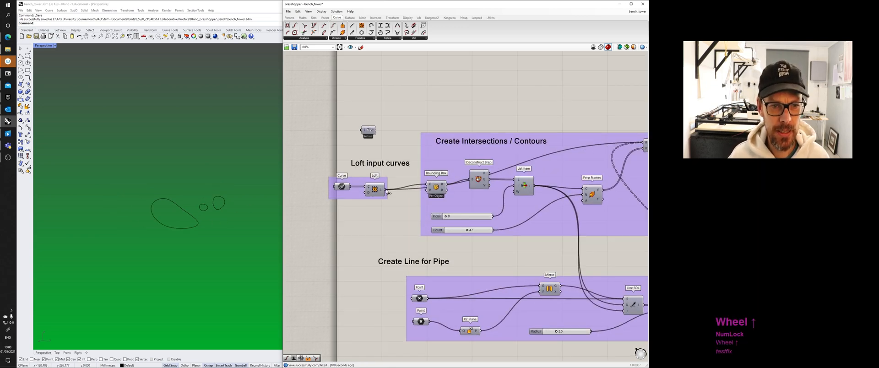
Step: Inspect the existing closed profile curves in the Rhino Perspective view by selecting them individually, and clear the selection
right_drag(183, 216, 212, 212)
scroll(229, 216, down, 3)
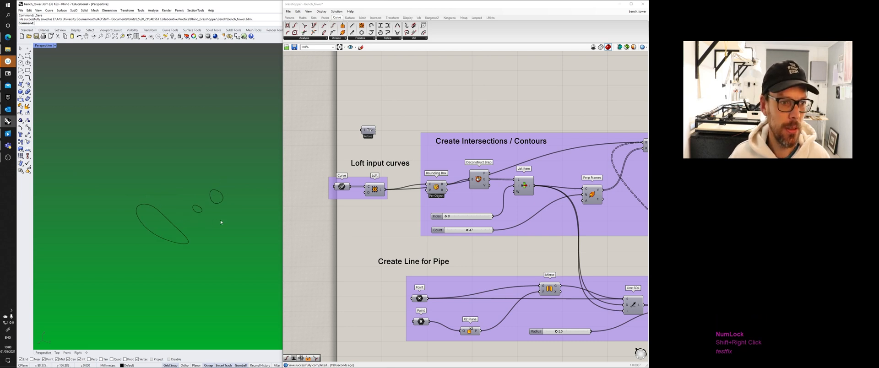
click(163, 216)
click(211, 196)
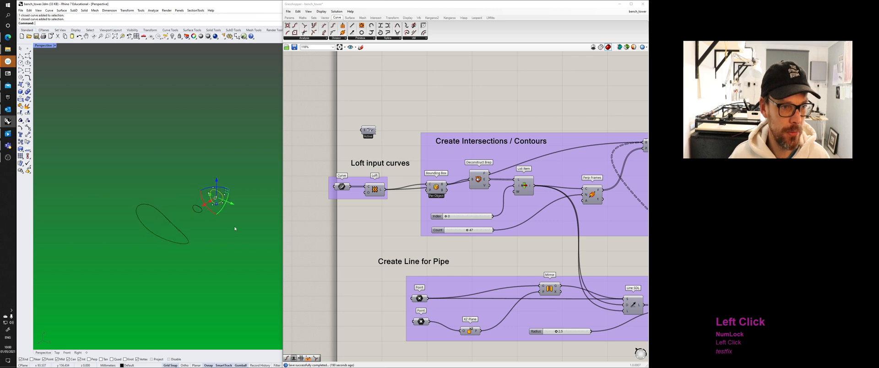
click(217, 243)
Step: Draw a closed control point curve with five control points on the ground plane in front of the existing profiles
right_drag(234, 229, 184, 240)
click(28, 56)
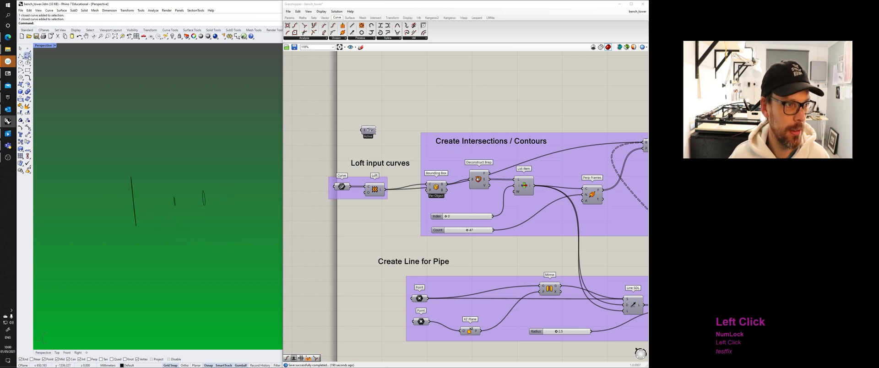
click(28, 56)
click(149, 249)
click(195, 255)
click(171, 299)
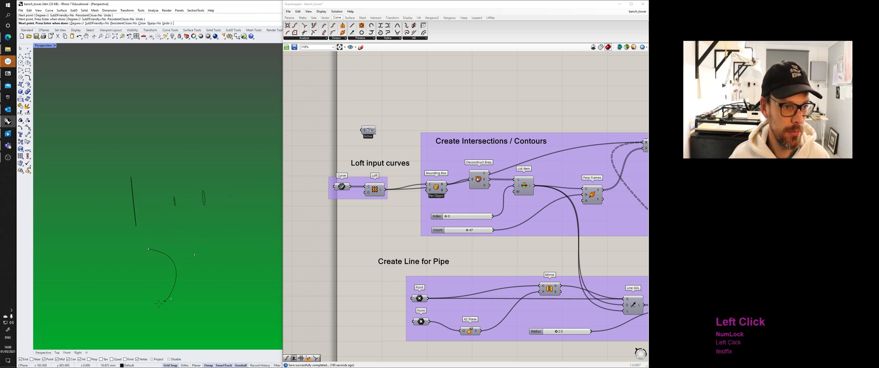
click(49, 314)
click(93, 266)
click(149, 249)
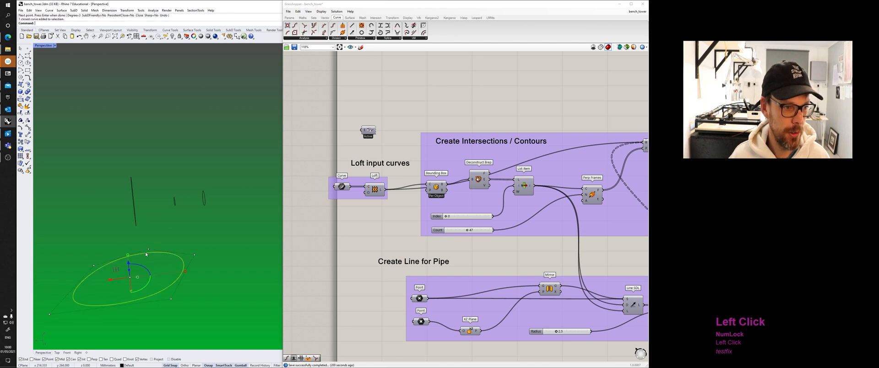
Step: Rotate the new closed curve upright with the gumball so it stands like the existing profiles
right_drag(151, 257, 174, 269)
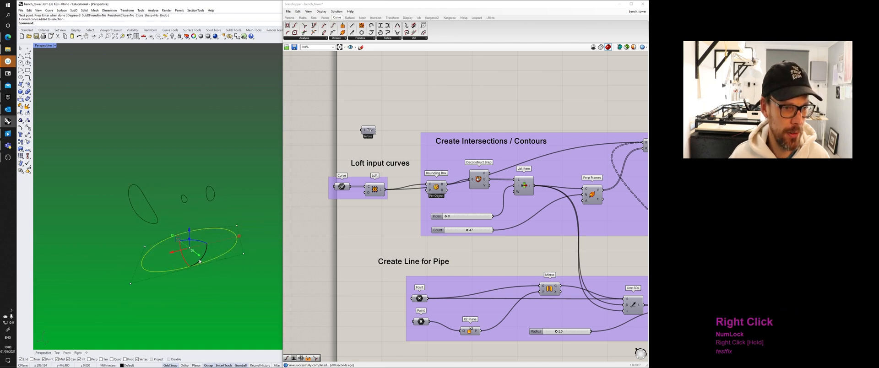
drag(201, 258, 160, 267)
right_drag(161, 267, 201, 253)
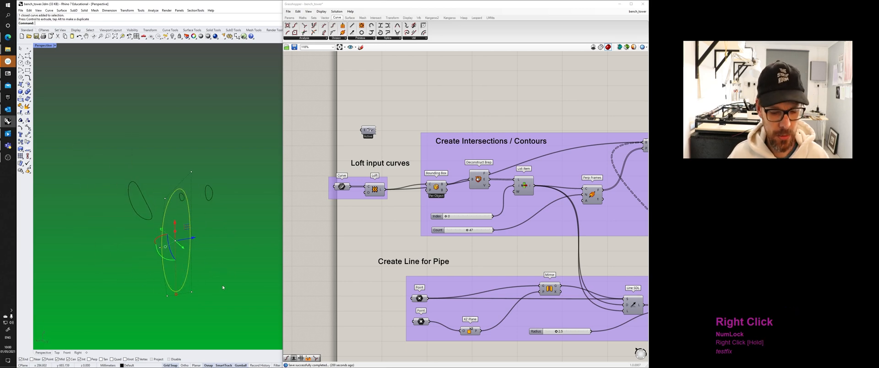
Step: Compare the new curve with the existing profiles in the Right view, delete it, and return to the Perspective view
click(77, 353)
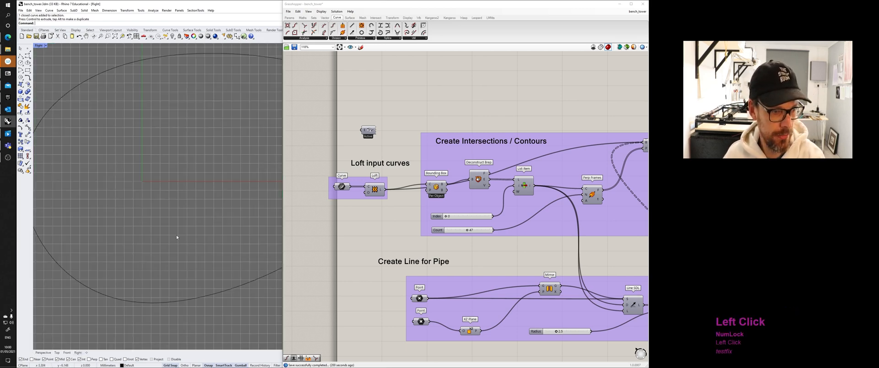
scroll(177, 237, down, 5)
click(252, 223)
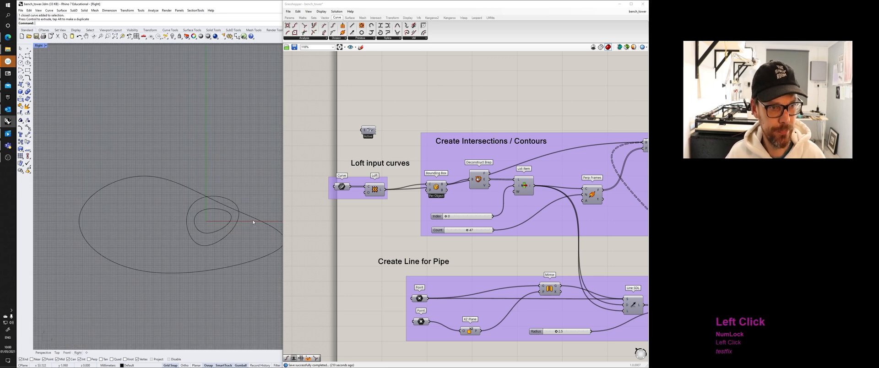
scroll(240, 225, down, 6)
right_drag(240, 230, 122, 228)
scroll(137, 225, down, 4)
click(196, 229)
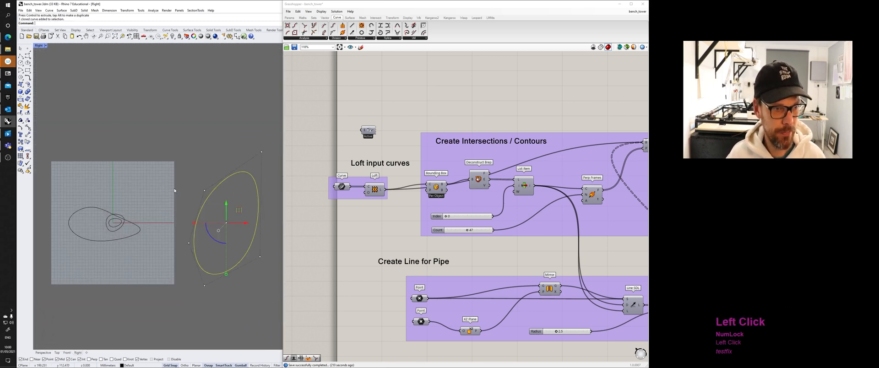
key(Delete)
click(43, 352)
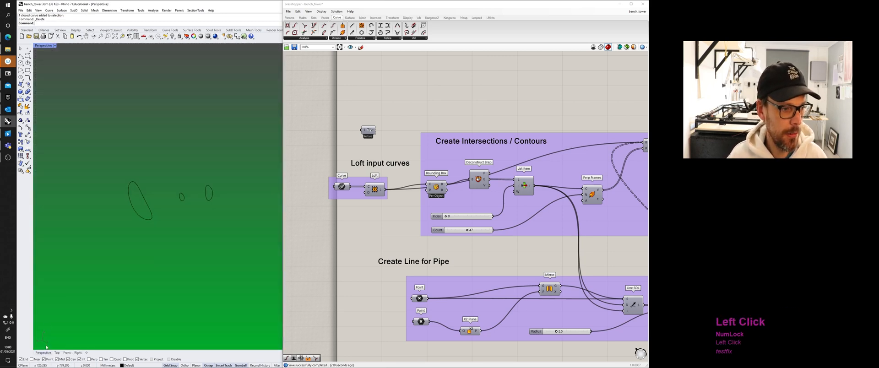
right_drag(133, 206, 202, 203)
scroll(176, 212, down, 3)
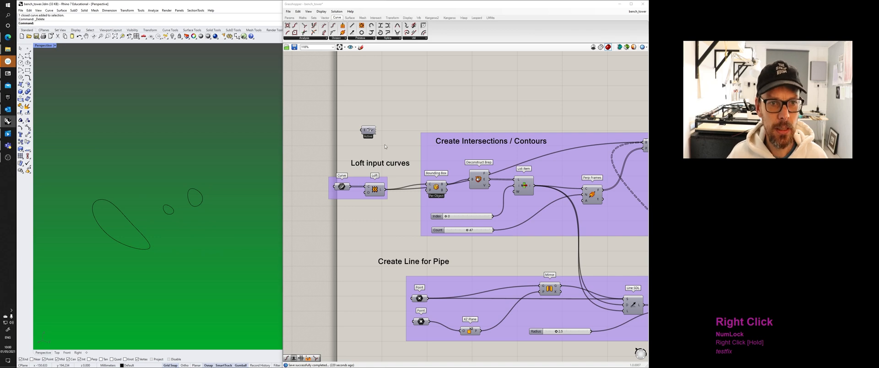
Step: Close the Grasshopper window and reopen it from Rhino
click(427, 114)
click(240, 5)
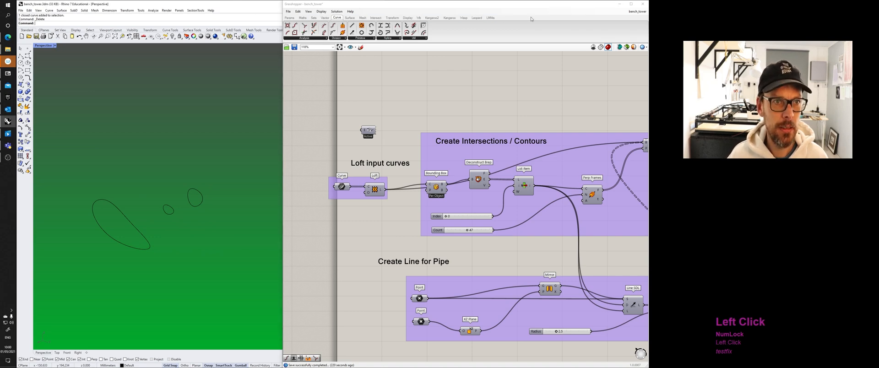
click(642, 4)
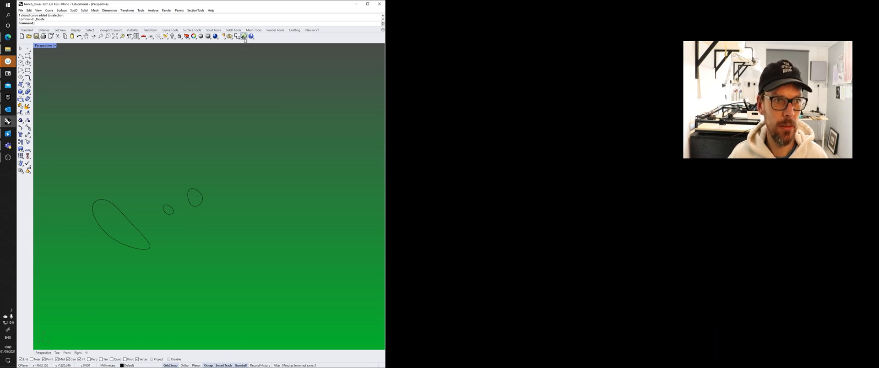
click(243, 36)
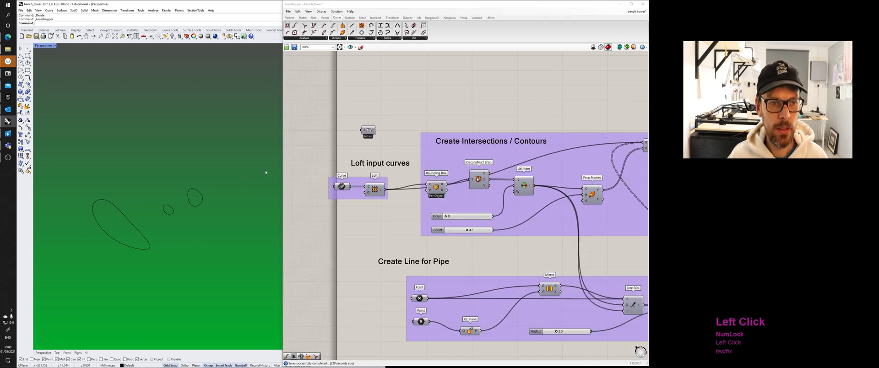
Step: Examine the Bifocals component above the loft input curves group on the Grasshopper canvas
scroll(436, 127, down, 4)
right_drag(432, 135, 383, 173)
scroll(383, 173, up, 1)
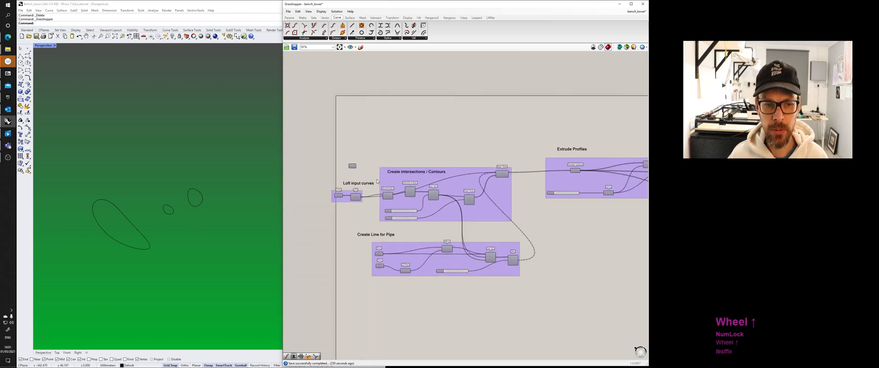
scroll(377, 181, up, 1)
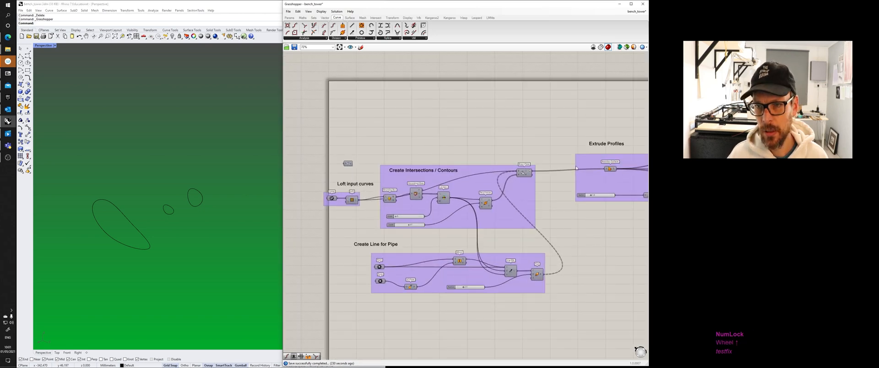
right_drag(349, 166, 388, 155)
scroll(388, 154, up, 1)
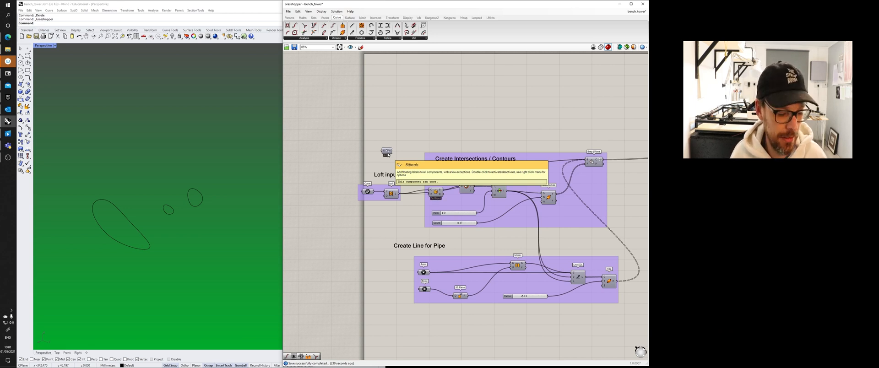
double_click(383, 151)
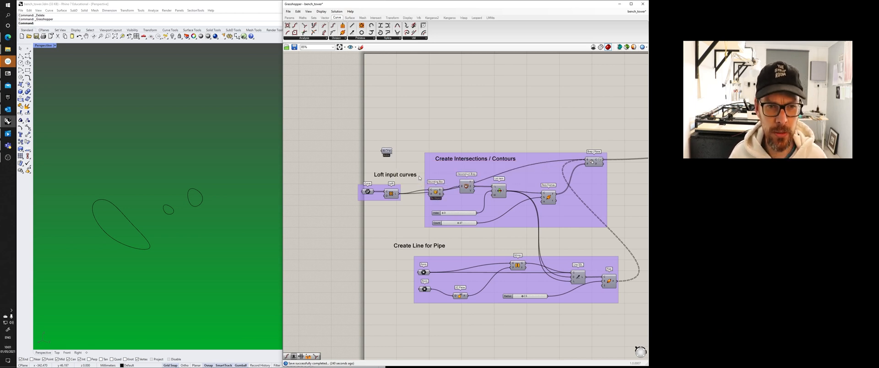
right_drag(413, 153, 414, 136)
Step: Review the three closed Rhino curves that feed the definition, picking them individually, and display Grasshopper's parameter components
shift+right_drag(230, 190, 226, 178)
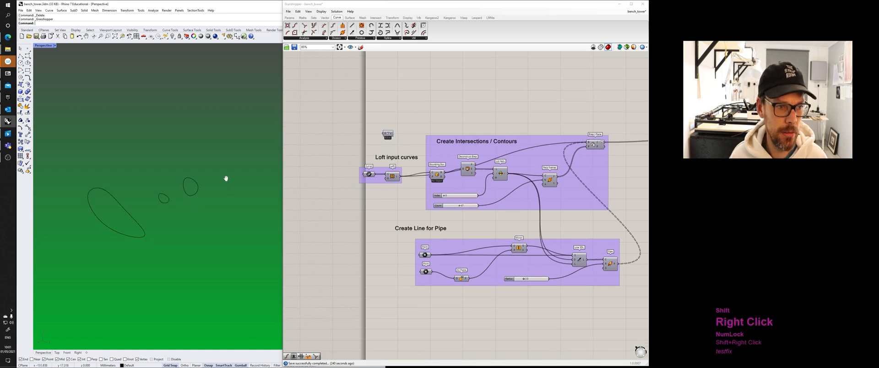
scroll(140, 199, up, 3)
right_drag(140, 200, 149, 187)
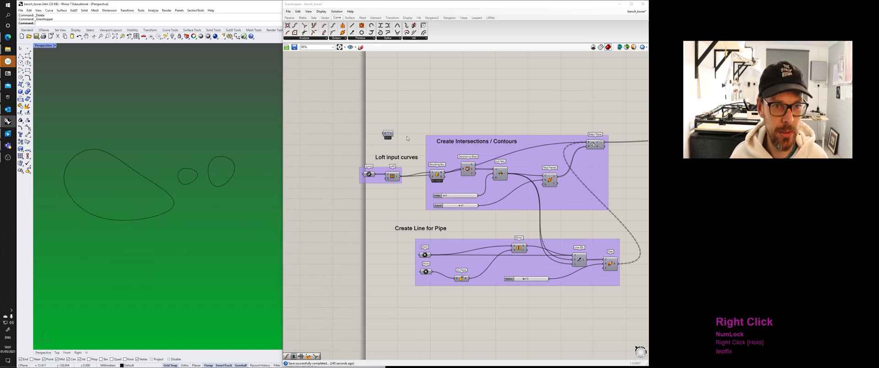
scroll(407, 139, down, 5)
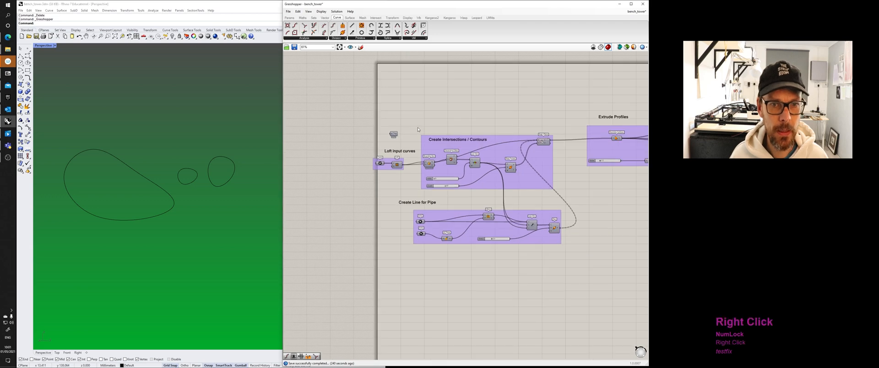
click(289, 17)
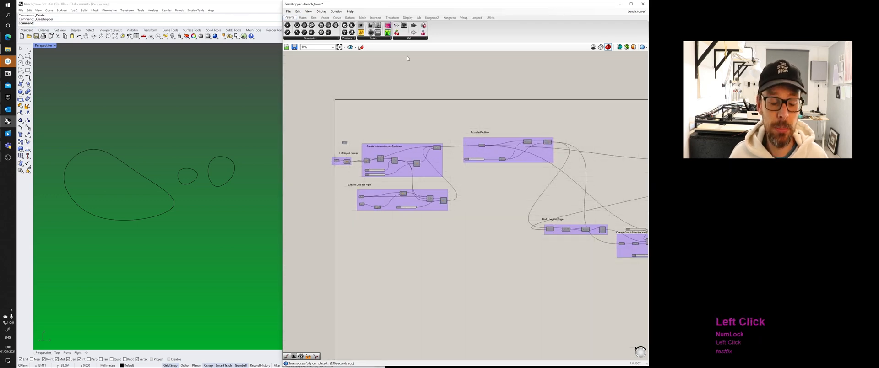
right_drag(263, 180, 248, 189)
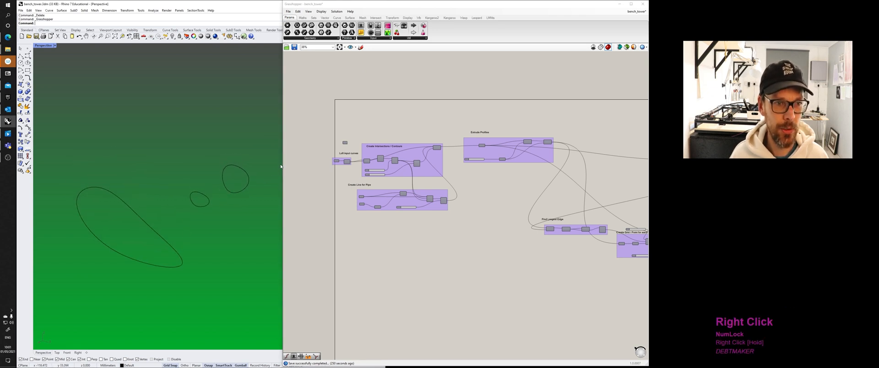
click(131, 206)
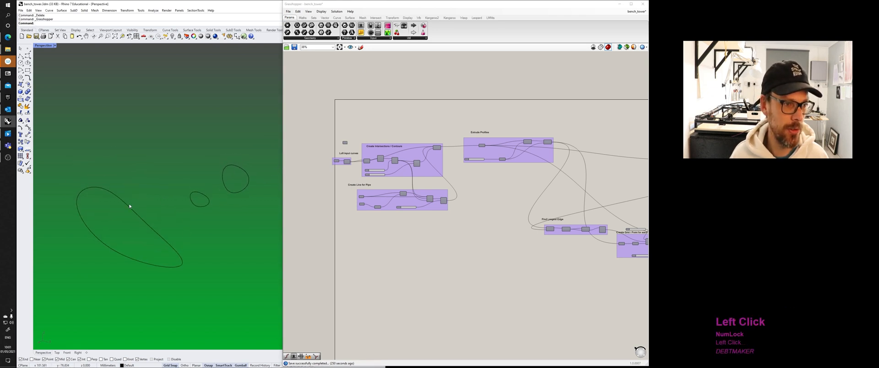
click(192, 195)
click(242, 168)
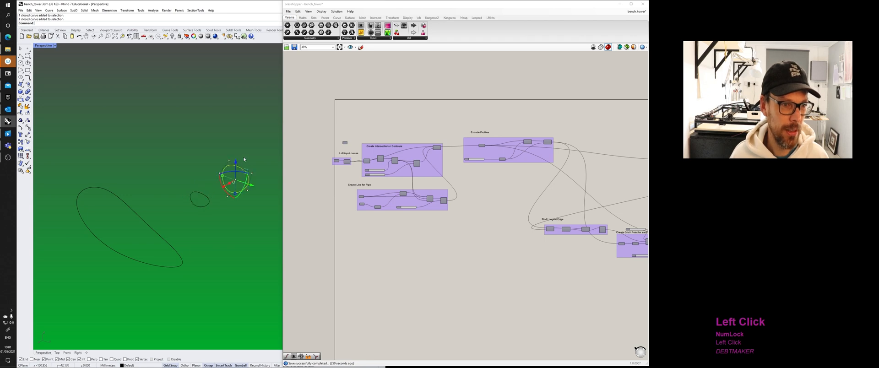
click(188, 177)
Step: Move the loft input curves group slightly closer to the Bounding Box component on the Grasshopper canvas
right_drag(334, 163, 356, 179)
scroll(356, 180, up, 6)
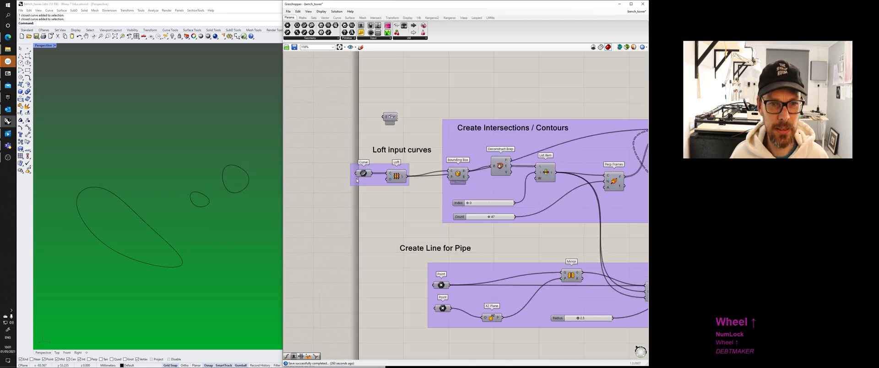
scroll(357, 179, down, 1)
right_drag(409, 149, 396, 158)
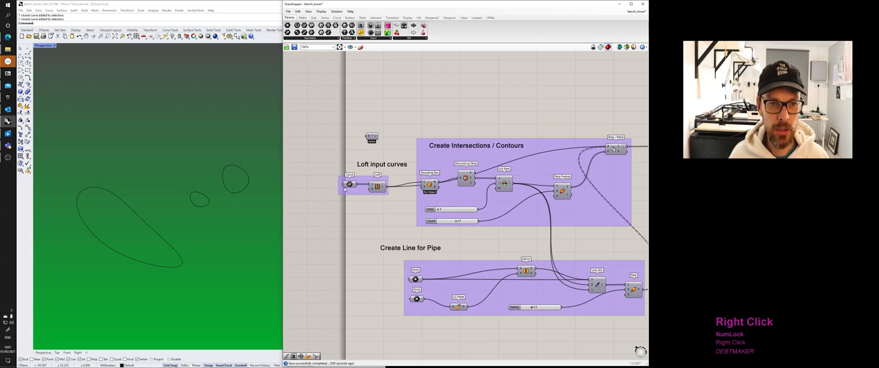
drag(344, 189, 361, 199)
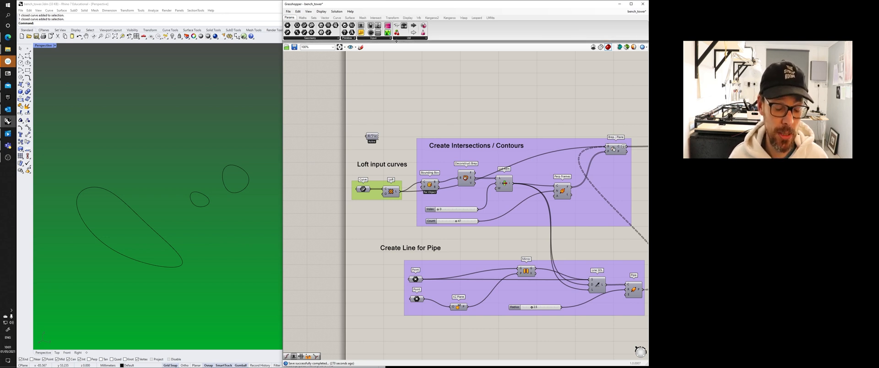
Step: Move the Bifocals component higher above the loft input curves label
right_drag(411, 117, 402, 111)
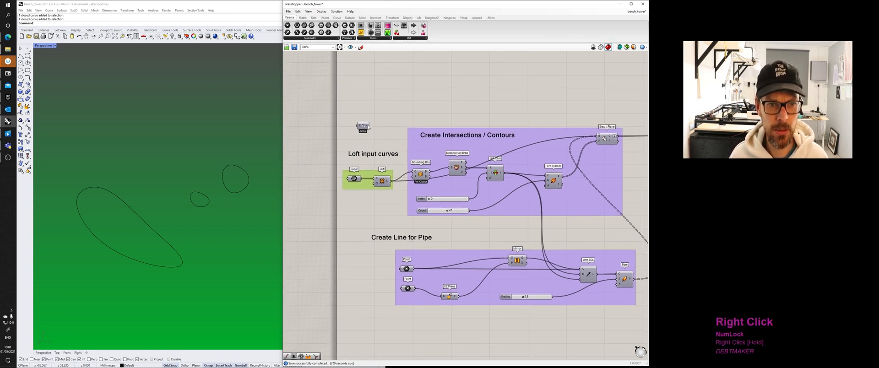
drag(369, 127, 367, 92)
scroll(352, 83, up, 4)
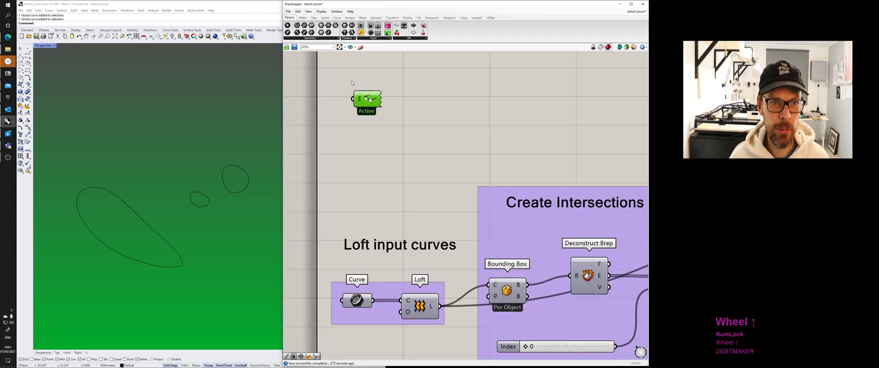
Step: Examine the Bifocals component and the floating name labels above the Loft, Bounding Box and Deconstruct Brep components
scroll(352, 83, up, 4)
scroll(363, 118, down, 2)
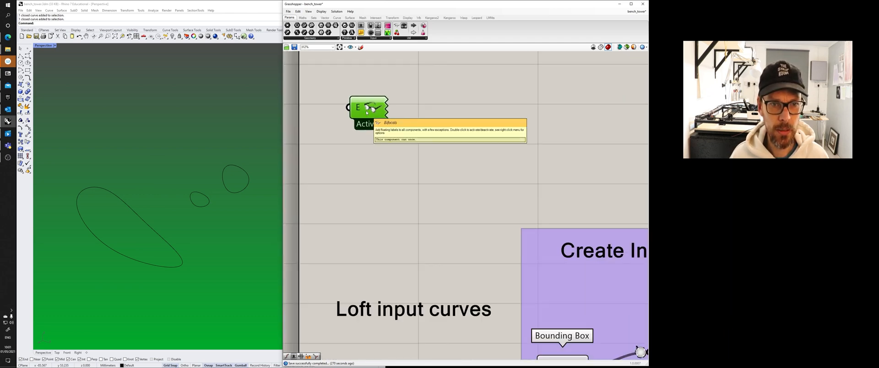
scroll(366, 112, down, 3)
scroll(409, 183, up, 3)
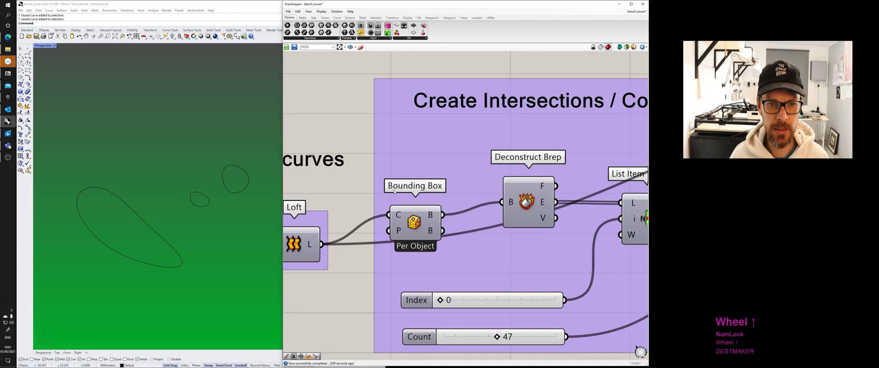
click(409, 183)
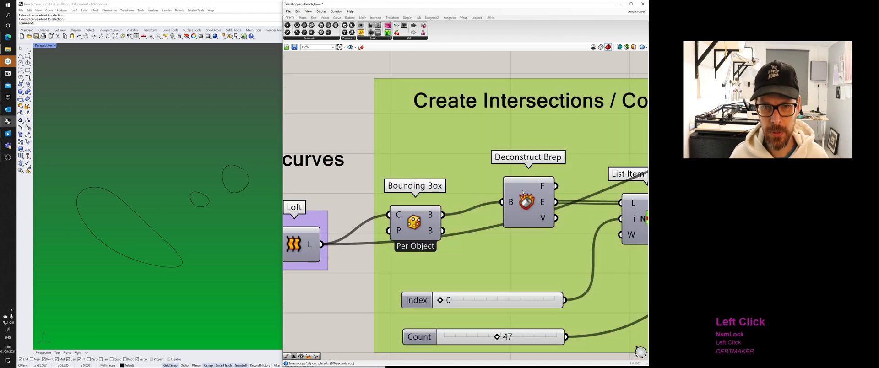
click(338, 118)
right_drag(339, 118, 453, 122)
scroll(386, 123, down, 2)
right_drag(385, 123, 438, 138)
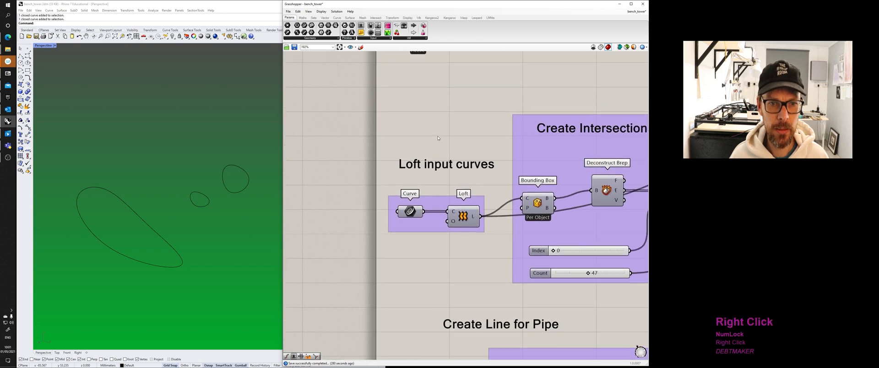
Step: Turn on full names for the inputs and outputs of the Grasshopper components
click(321, 11)
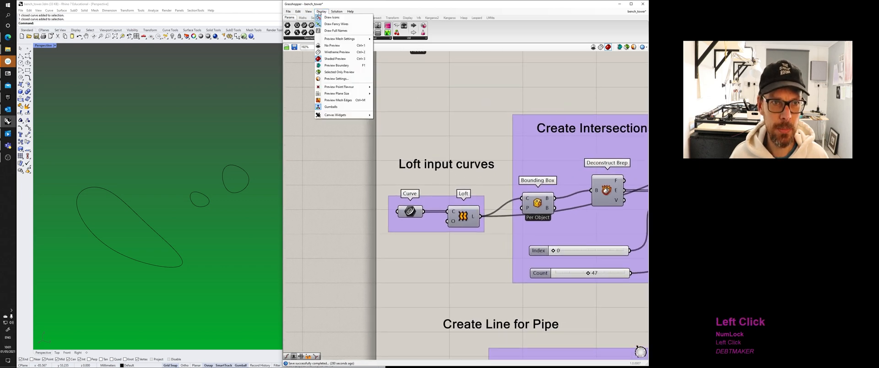
click(336, 31)
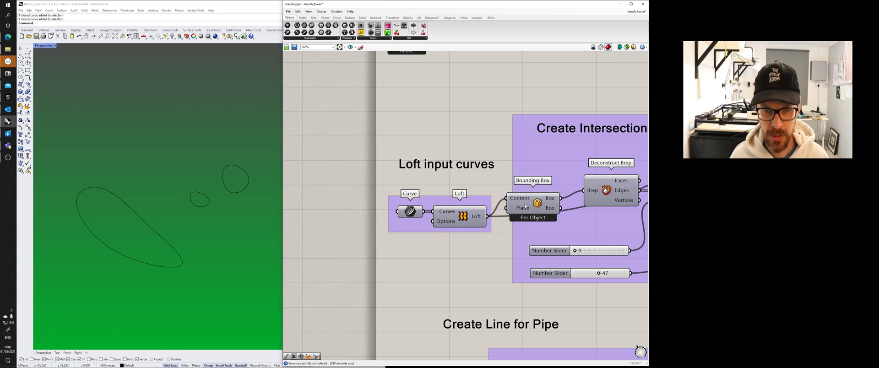
right_drag(546, 203, 451, 194)
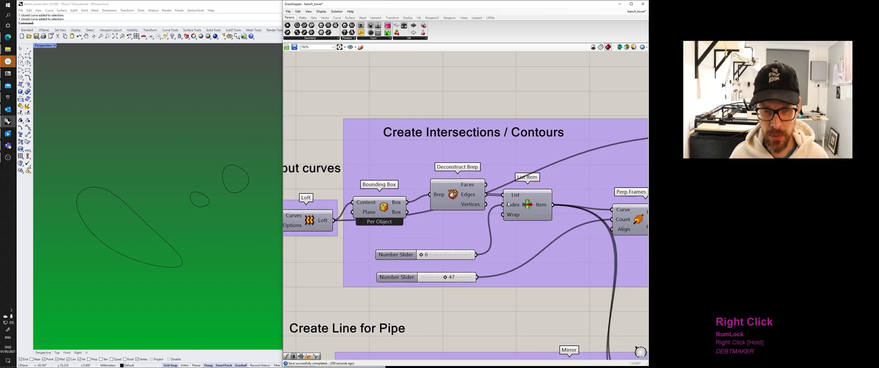
Step: Switch the components from icons to text names to compare the display, and restore the icons
click(321, 11)
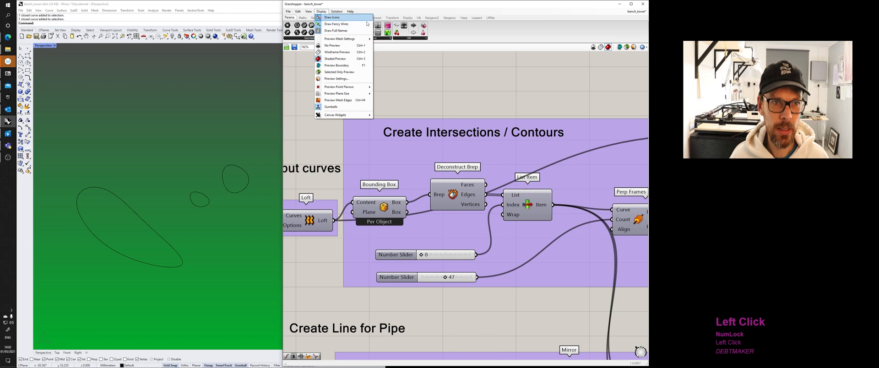
click(344, 18)
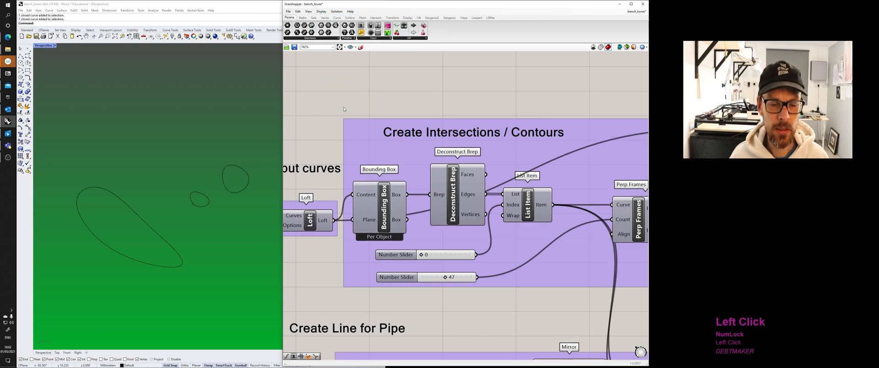
right_drag(396, 188, 416, 181)
scroll(376, 200, up, 3)
scroll(364, 167, down, 2)
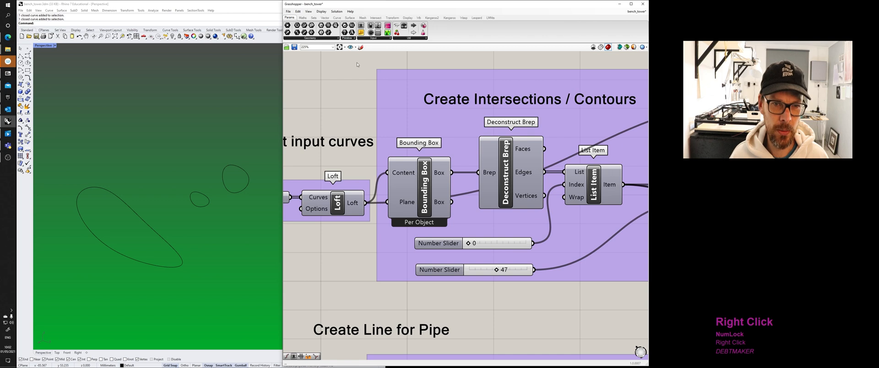
click(321, 12)
click(327, 18)
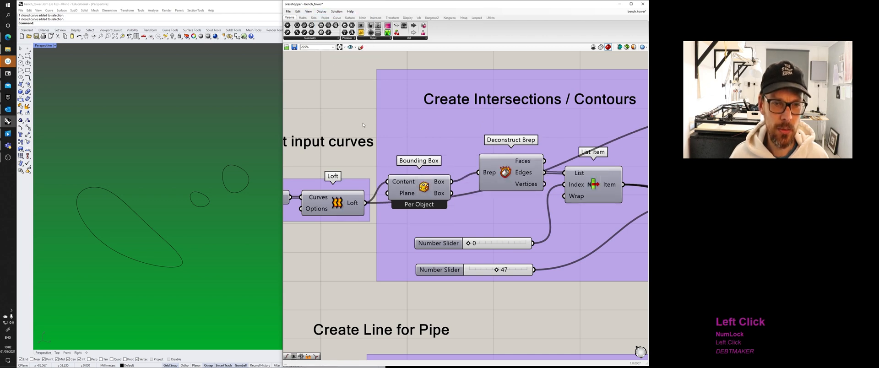
Step: Look through the named list of freeform surface components, such as Loft, Extrude and Fragment Patch
click(349, 18)
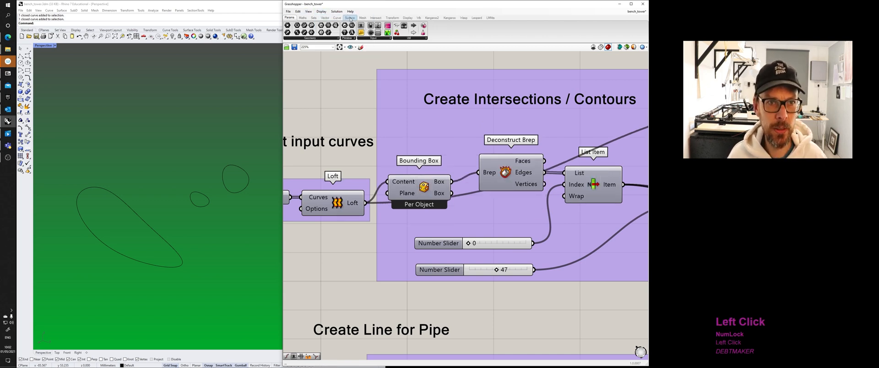
click(344, 38)
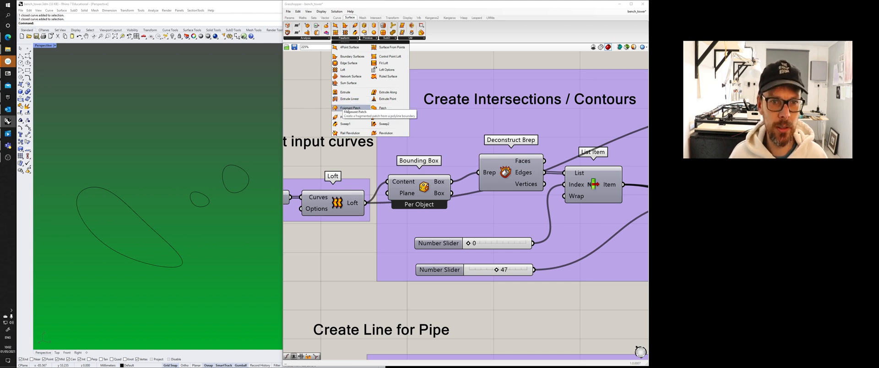
click(334, 176)
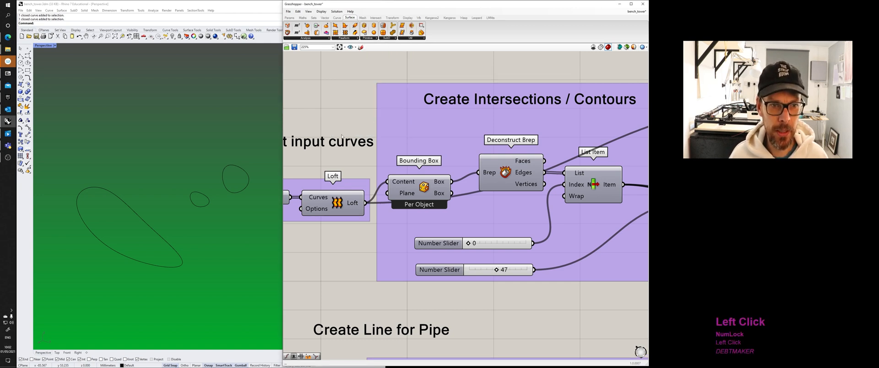
Step: Turn off the full names so the components show abbreviated inputs and outputs
right_drag(342, 137, 441, 201)
click(375, 84)
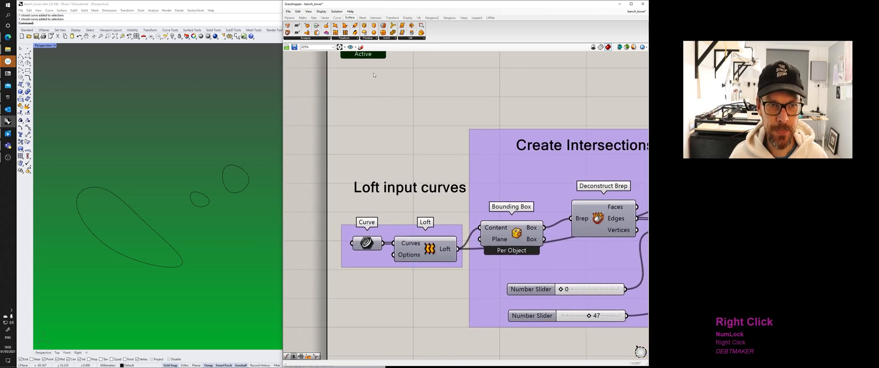
click(321, 11)
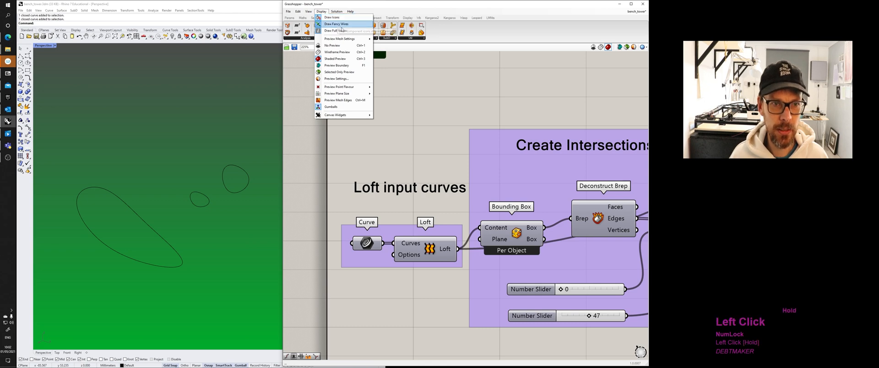
click(344, 30)
Step: Move the Extrude component slightly closer to the Move component in the Extrude Profiles group
scroll(447, 148, down, 6)
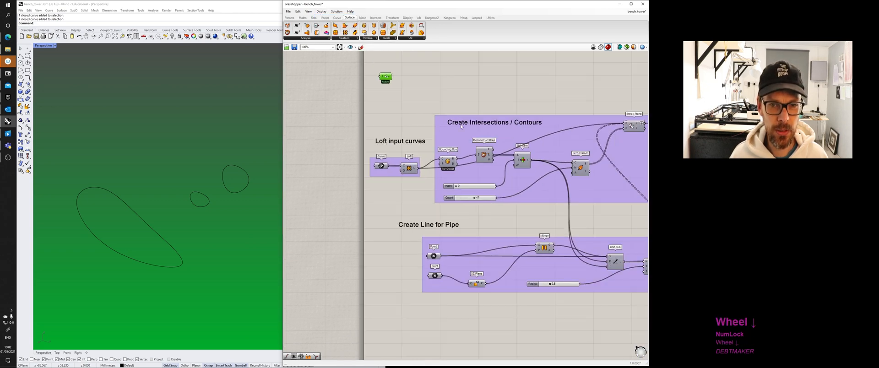
scroll(614, 131, up, 4)
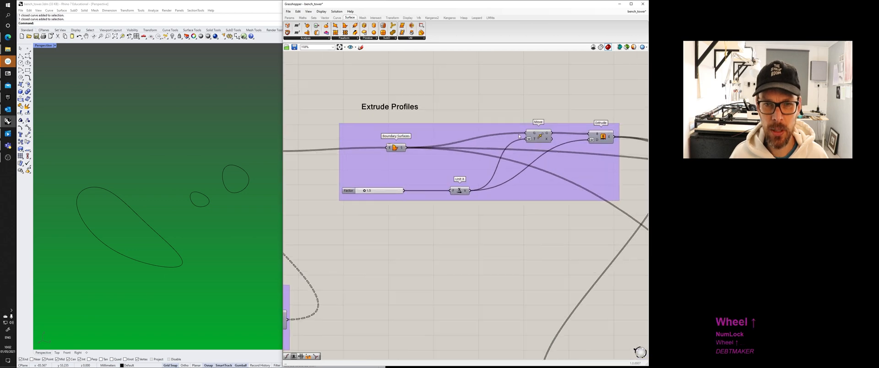
right_drag(578, 136, 528, 143)
mouse_move(557, 143)
mouse_down()
mouse_move(529, 143)
mouse_move(548, 143)
mouse_up()
right_drag(440, 204, 459, 202)
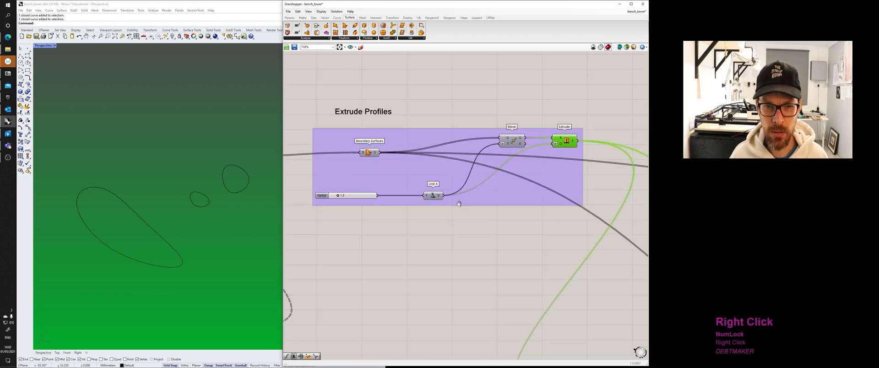
Step: Nudge the List Item component slightly closer to Deconstruct Brep in the Create Intersections / Contours group
scroll(406, 168, down, 4)
right_drag(347, 180, 422, 156)
scroll(620, 203, down, 3)
right_drag(621, 203, 485, 173)
right_drag(293, 144, 474, 184)
scroll(481, 160, up, 5)
drag(488, 185, 486, 183)
click(445, 125)
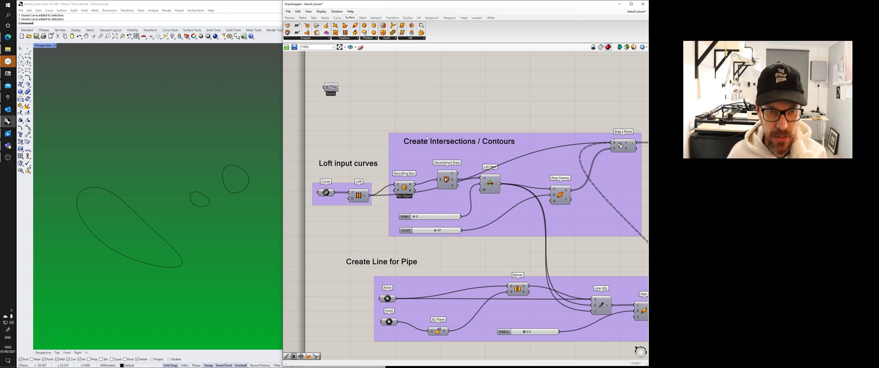
Step: Select the whole Grasshopper definition and enable all of its components
right_drag(418, 146, 473, 148)
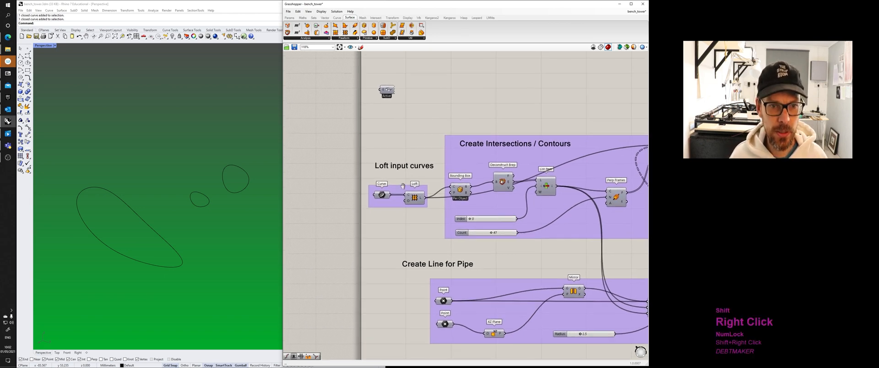
scroll(379, 196, down, 3)
right_drag(379, 197, 373, 149)
scroll(373, 149, down, 7)
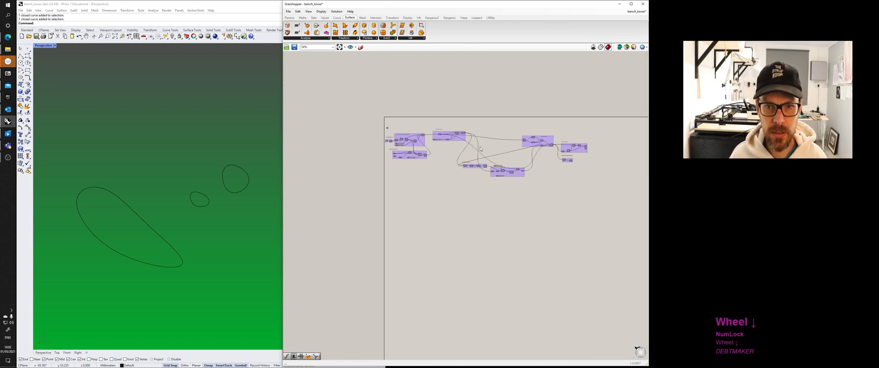
drag(612, 210, 383, 95)
middle_click(406, 102)
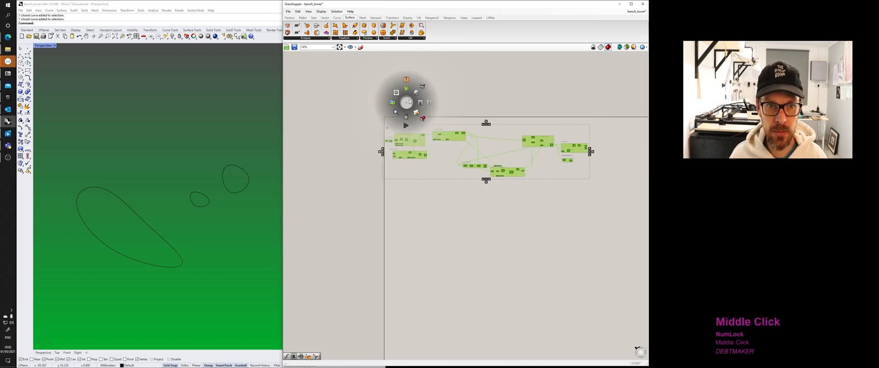
click(455, 106)
drag(612, 202, 408, 98)
drag(606, 209, 363, 87)
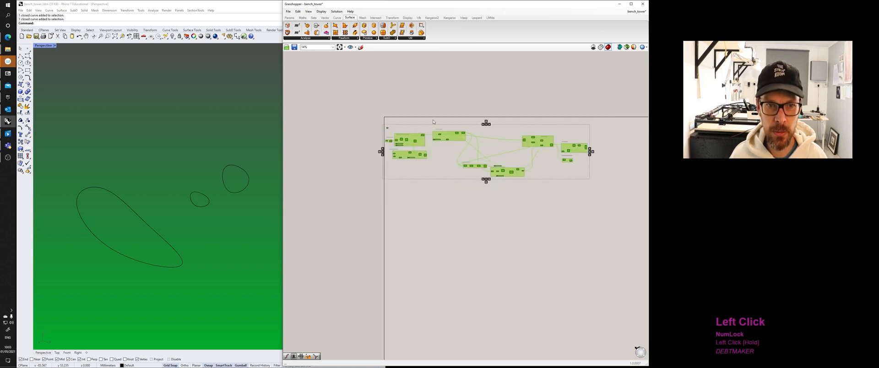
middle_click(430, 166)
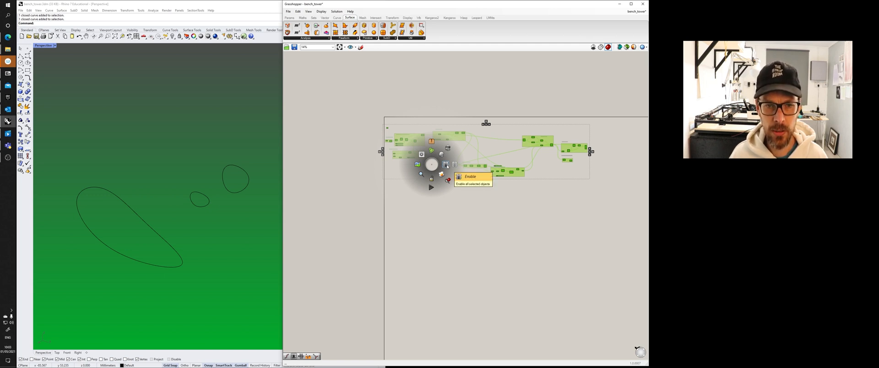
click(446, 166)
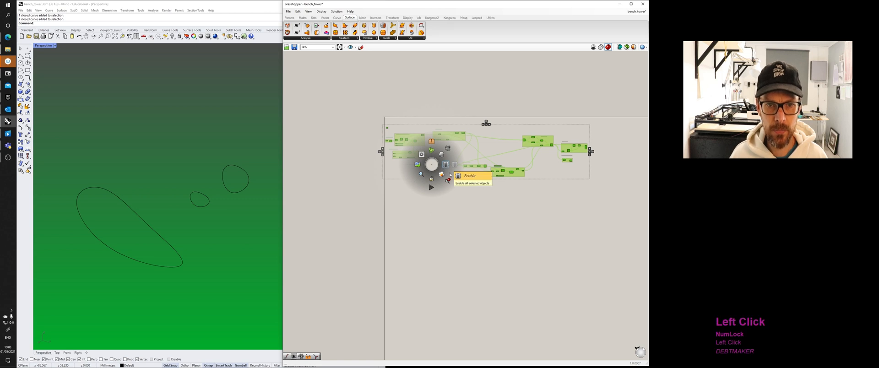
click(481, 211)
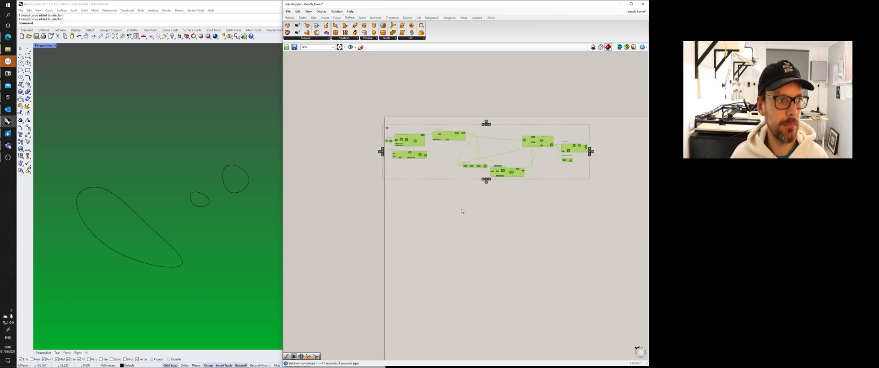
Step: Select the entire definition again and turn on its geometry preview in Rhino's perspective viewport
click(436, 178)
drag(591, 203, 393, 136)
middle_click(461, 153)
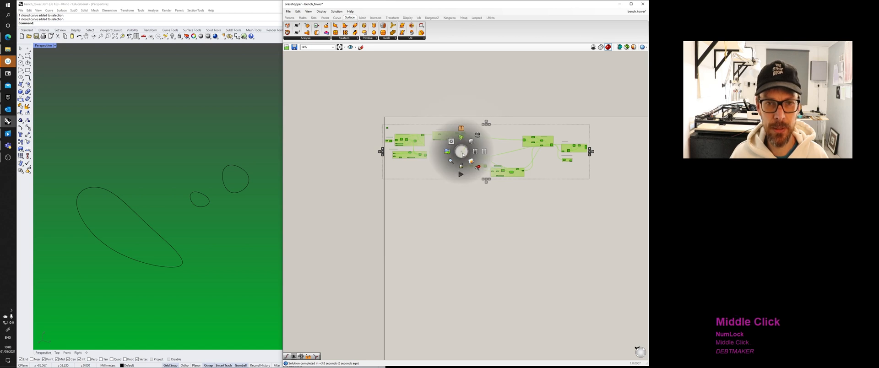
click(472, 142)
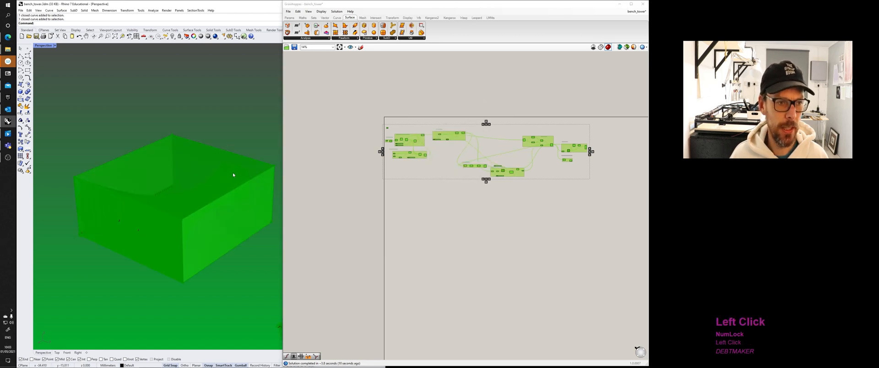
scroll(233, 175, down, 10)
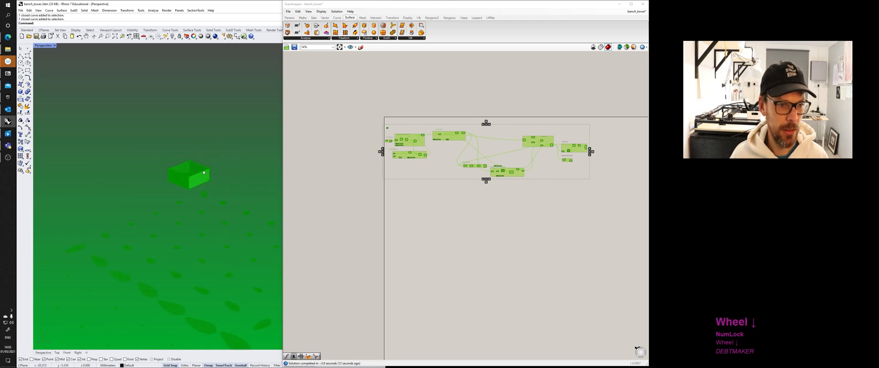
right_drag(203, 172, 219, 141)
Step: Set the bottom colour of the Shaded display mode's two-colour gradient background to bright cyan using AdvancedDisplay in Rhino
click(221, 189)
click(216, 139)
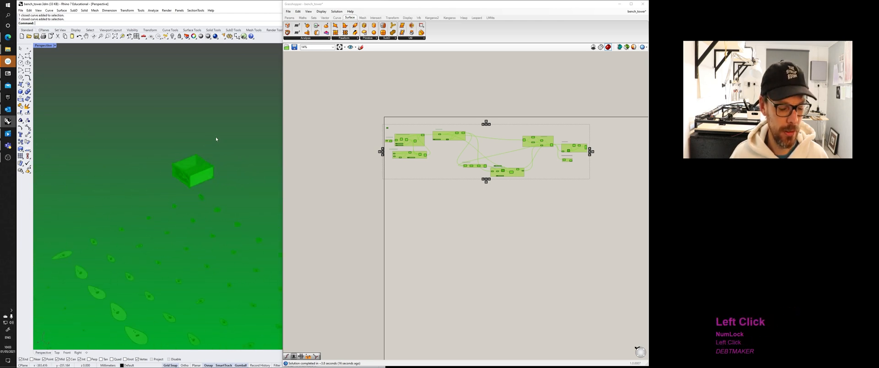
text(advance)
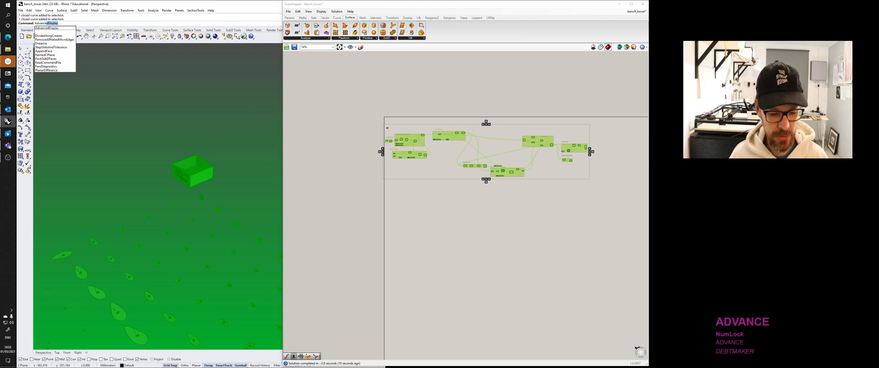
right_click(130, 87)
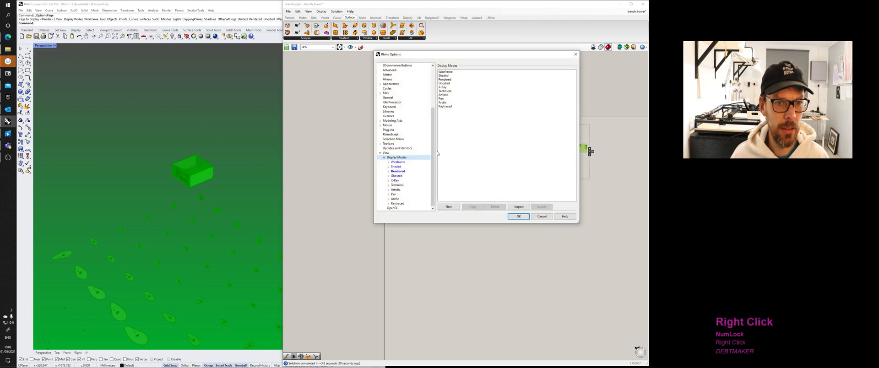
click(394, 171)
click(513, 96)
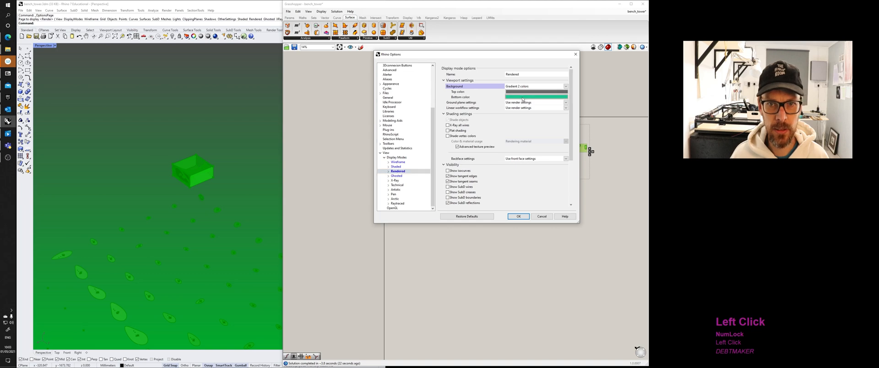
click(412, 187)
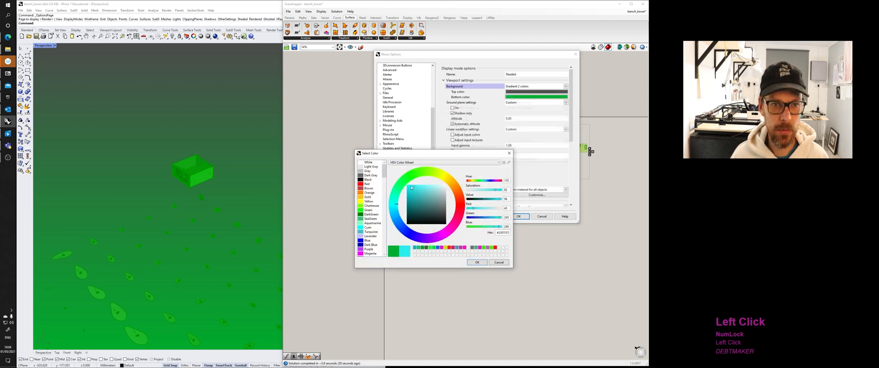
click(475, 260)
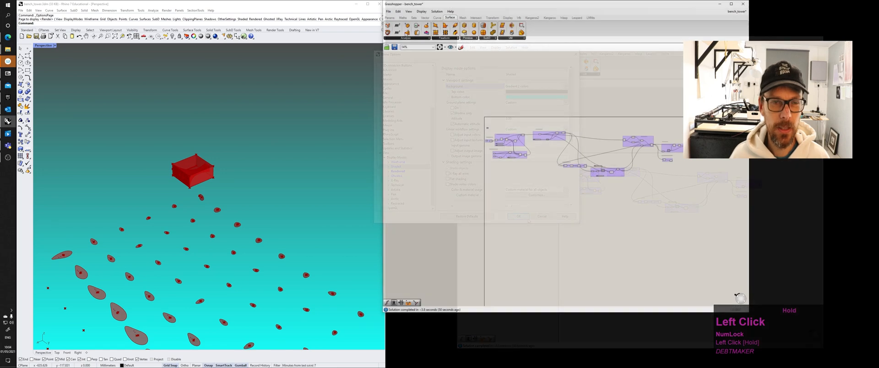
Step: Extend the Grasshopper window's height down to the bottom of the screen
right_drag(229, 215, 242, 203)
scroll(239, 222, down, 3)
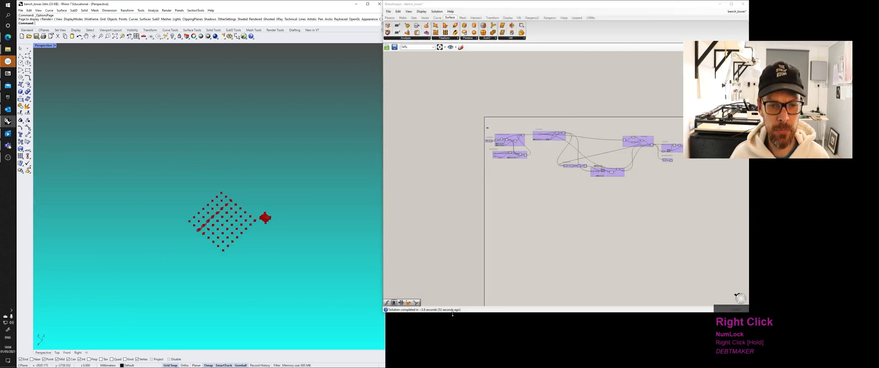
drag(452, 314, 496, 347)
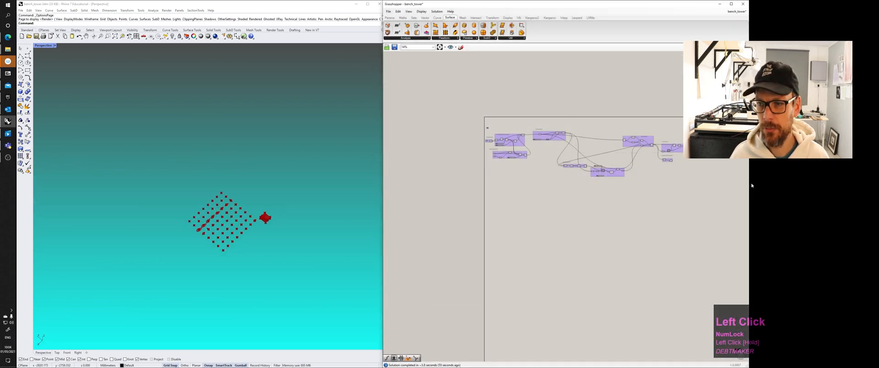
click(251, 58)
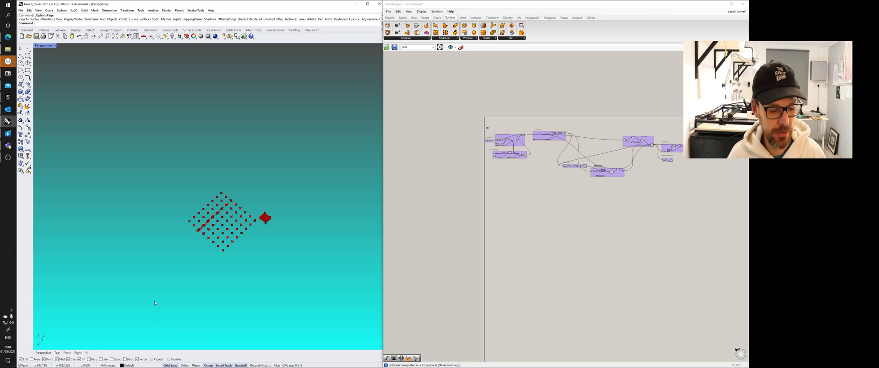
Step: Examine the previewed cut profiles and box from several angles, including the Right and Perspective views
scroll(186, 278, up, 2)
right_drag(185, 277, 198, 226)
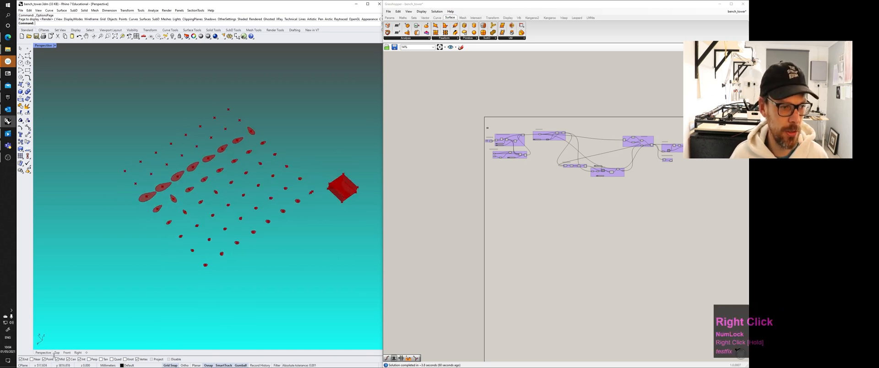
click(57, 353)
click(64, 354)
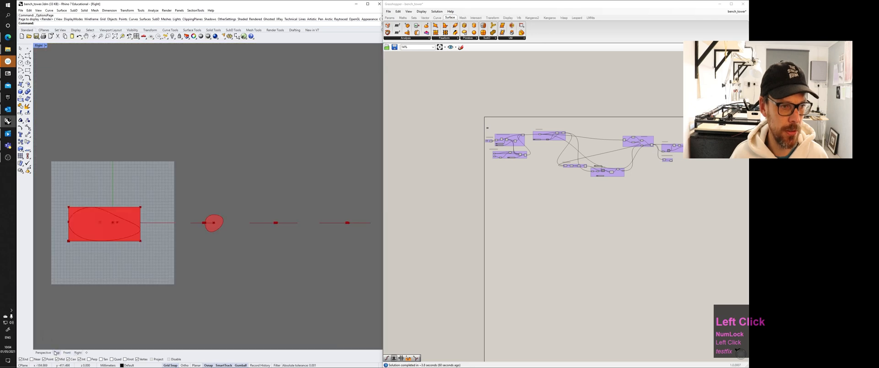
click(46, 352)
scroll(207, 217, down, 2)
right_drag(207, 217, 241, 183)
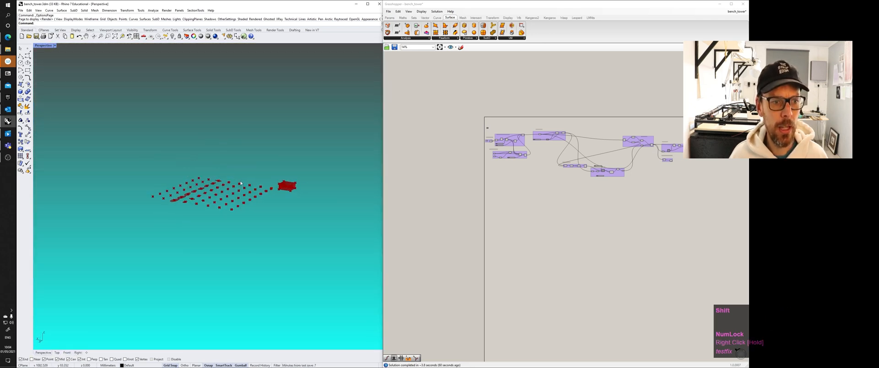
scroll(240, 183, up, 5)
scroll(188, 192, down, 3)
click(358, 350)
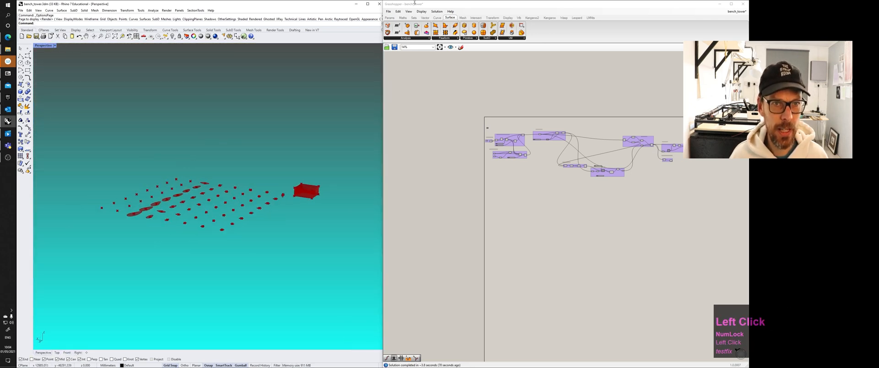
Step: Shrink the Rhino window and widen the Grasshopper window until it meets the Rhino window's edge
drag(414, 3, 463, 3)
drag(385, 366, 262, 215)
right_drag(151, 123, 151, 133)
scroll(150, 132, up, 2)
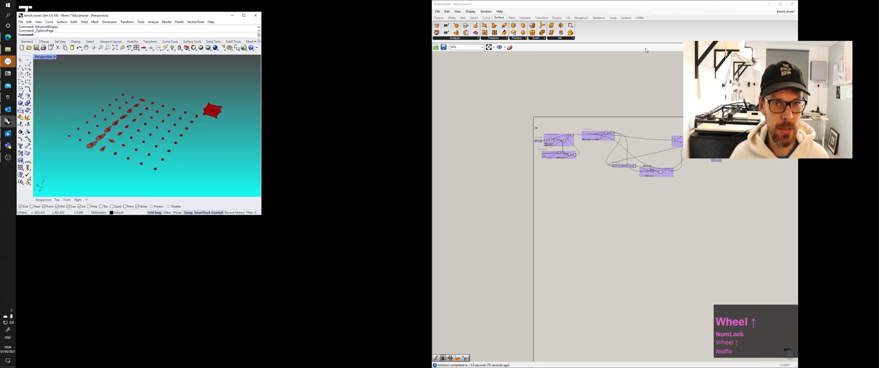
drag(431, 86, 262, 85)
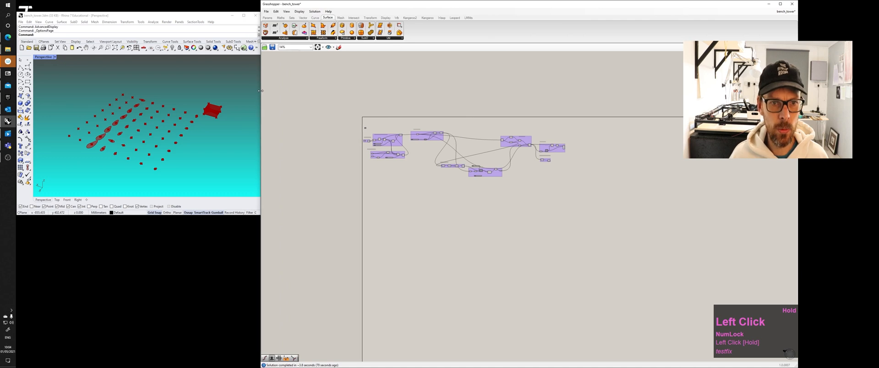
Step: Look over the Grasshopper definition, from the Loft input curves and Create Line for Pipe groups to the whole layout
right_drag(382, 116, 364, 136)
scroll(333, 135, up, 4)
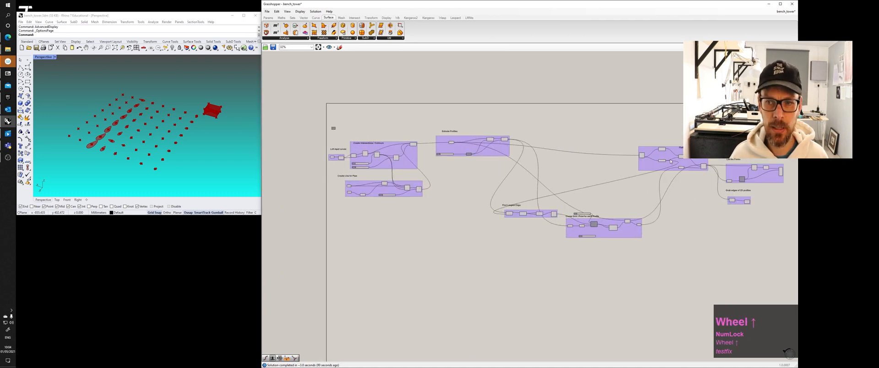
scroll(328, 162, up, 3)
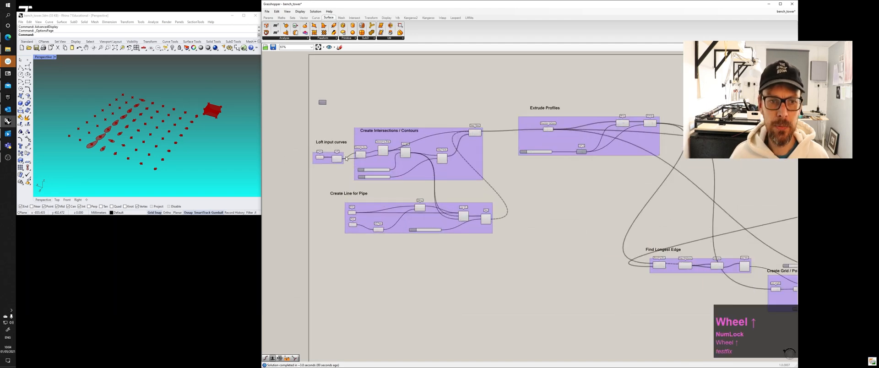
scroll(328, 162, up, 3)
click(509, 161)
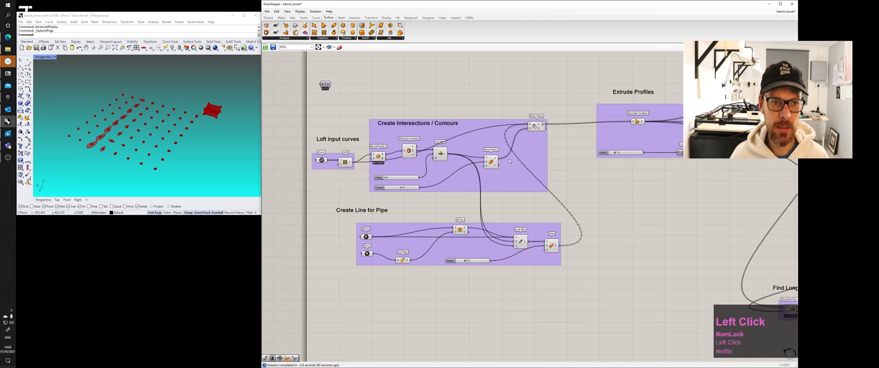
scroll(684, 172, down, 3)
right_drag(685, 172, 594, 179)
scroll(575, 179, down, 3)
right_drag(702, 191, 580, 187)
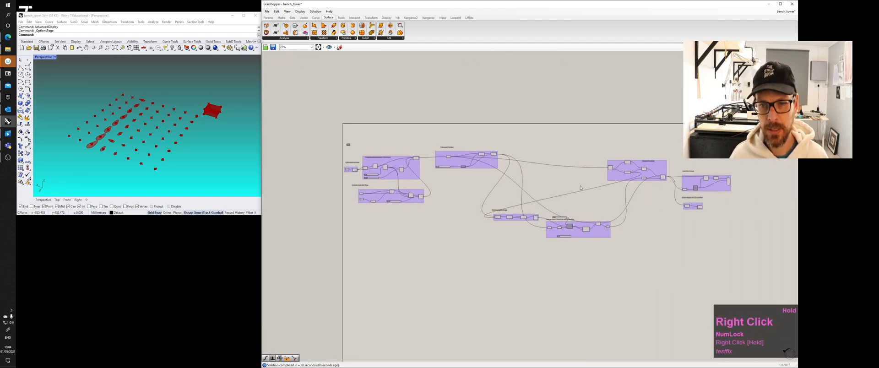
Step: Inspect the List Item, Perp Frames and Brep | Plane connections in the Create Intersections / Contours group
scroll(383, 178, up, 5)
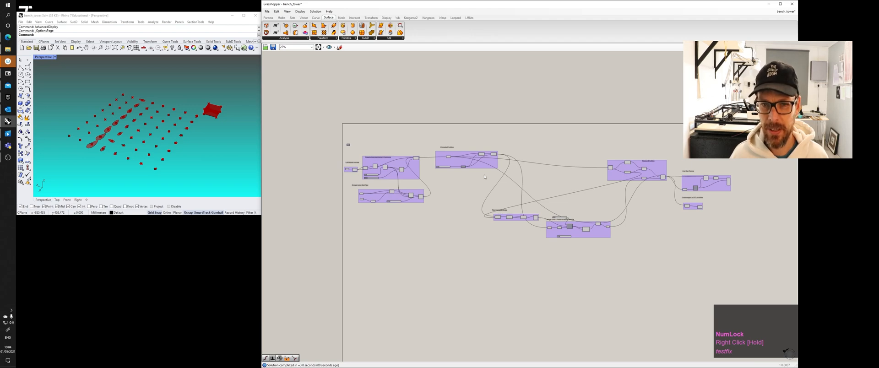
scroll(384, 176, up, 3)
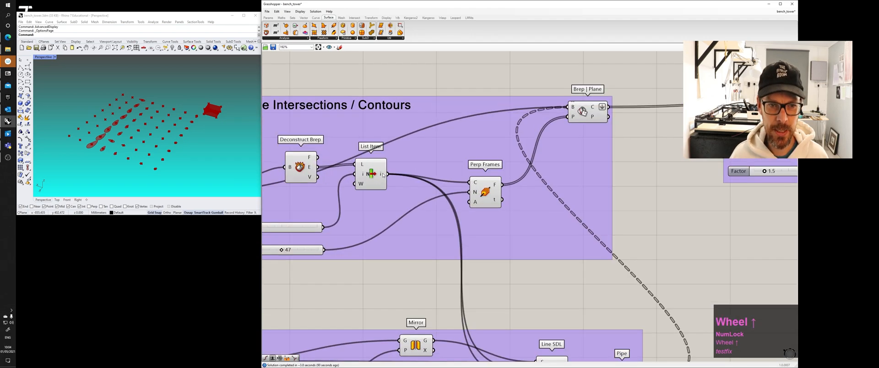
scroll(431, 181, down, 5)
scroll(431, 178, up, 6)
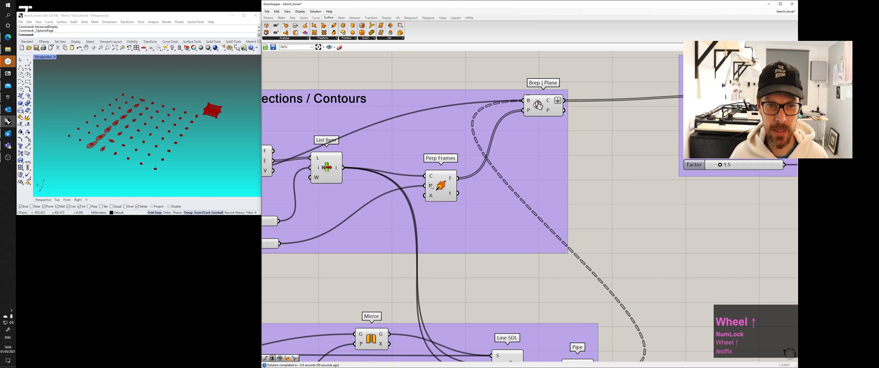
scroll(430, 186, down, 4)
right_drag(600, 202, 521, 183)
scroll(521, 181, down, 5)
right_drag(682, 194, 560, 186)
scroll(567, 187, down, 3)
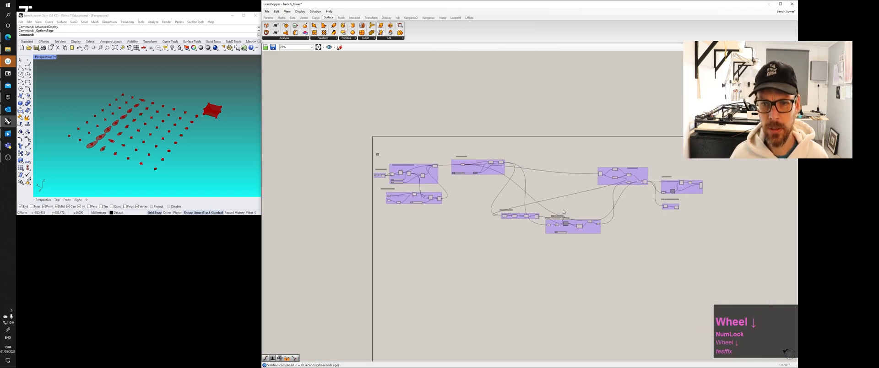
Step: Examine the Flatten Profiles, Find Longest Edge and Create Grid / Point for each Profile groups and their wiring
drag(487, 198, 685, 227)
scroll(605, 206, up, 5)
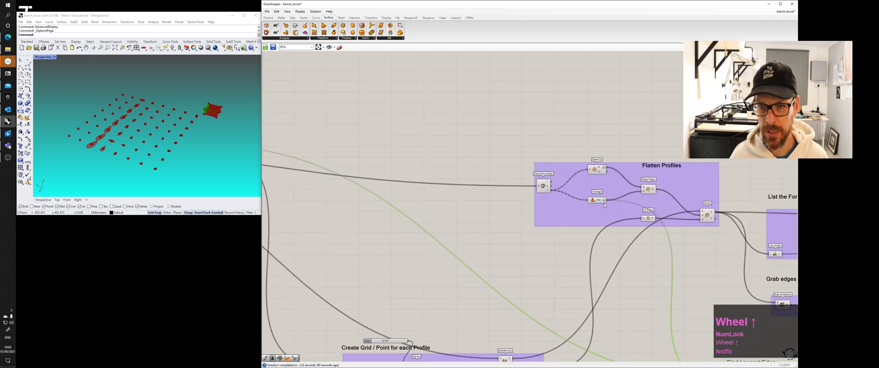
right_drag(663, 299, 593, 194)
scroll(592, 193, down, 3)
right_drag(677, 240, 627, 249)
drag(600, 249, 404, 193)
right_drag(392, 160, 408, 161)
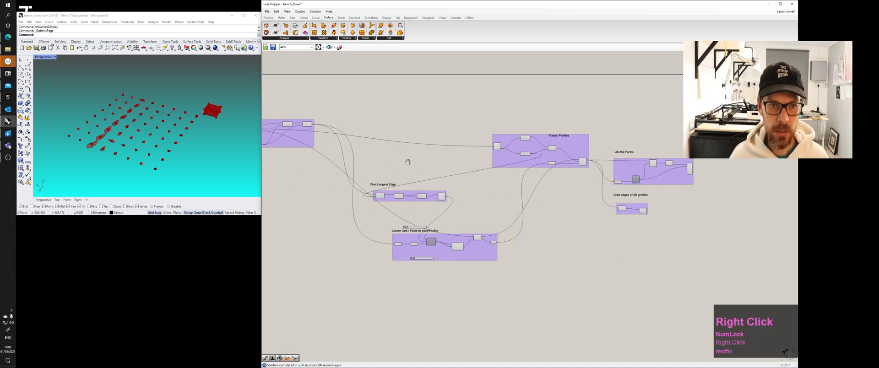
scroll(408, 161, down, 2)
right_drag(379, 187, 426, 193)
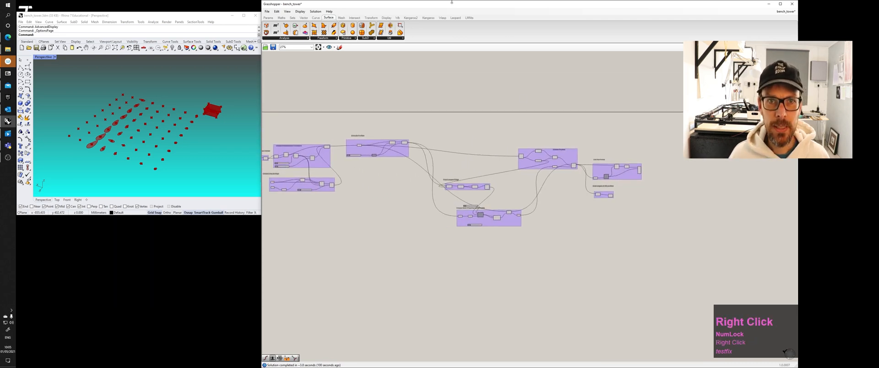
Step: Shorten the Grasshopper window and place it directly beside the Rhino window
drag(451, 1, 451, 140)
scroll(461, 221, down, 1)
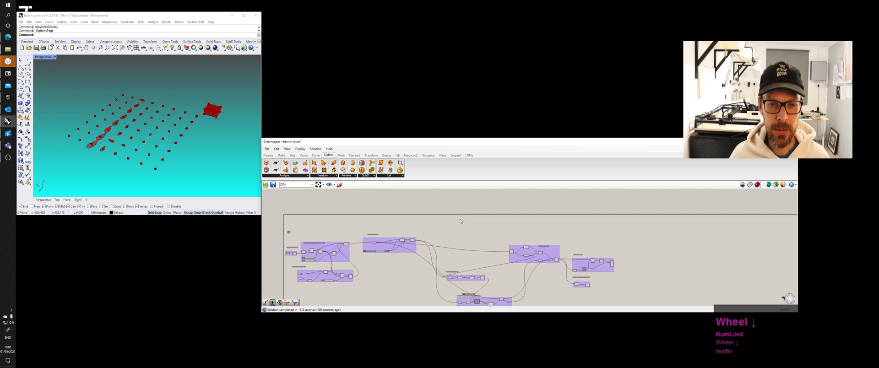
scroll(460, 221, down, 1)
right_drag(461, 221, 505, 237)
drag(446, 142, 201, 198)
drag(478, 147, 702, 187)
drag(320, 24, 686, 194)
drag(304, 14, 598, 192)
drag(368, 201, 616, 47)
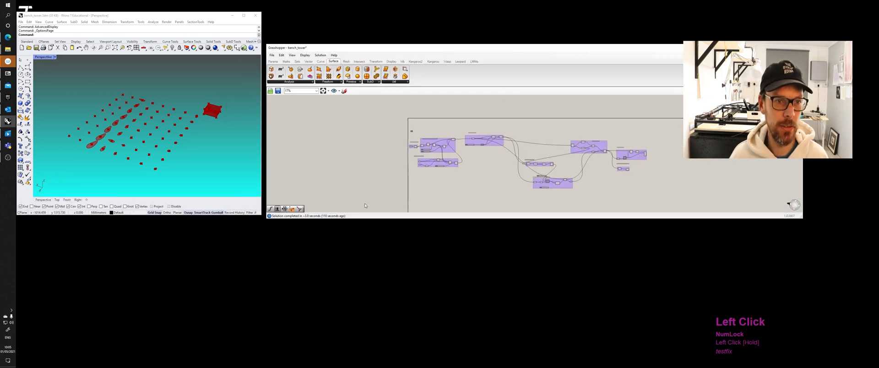
Step: Arrange the Rhino and Grasshopper windows side by side at full screen height, with Grasshopper the wider of the two
drag(335, 223, 346, 365)
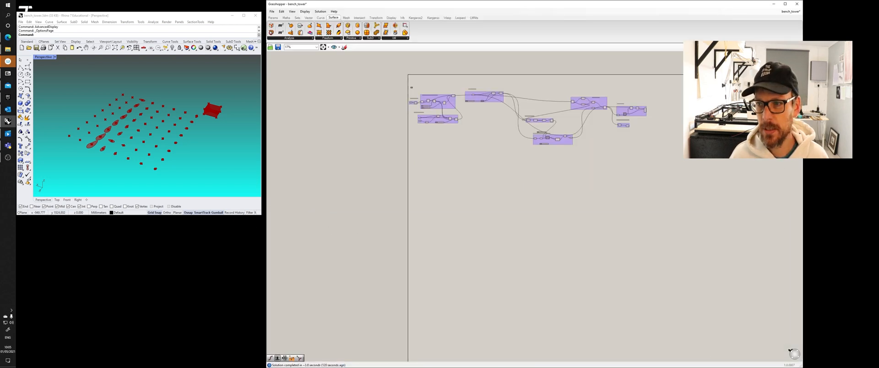
drag(802, 183, 540, 161)
right_drag(486, 161, 349, 210)
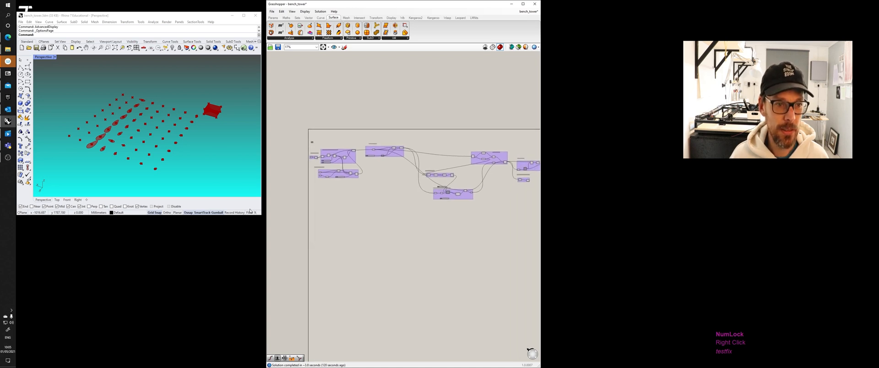
drag(156, 15, 155, 5)
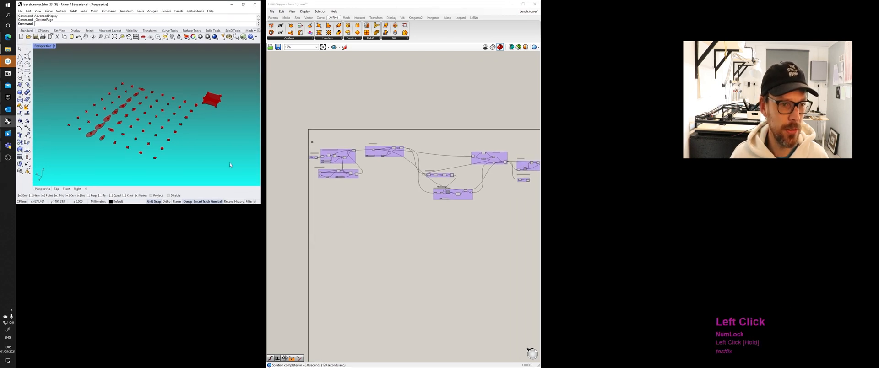
drag(261, 205, 266, 366)
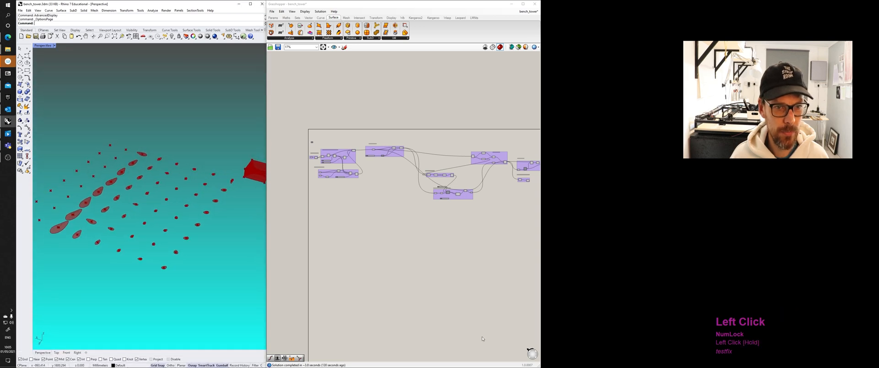
drag(541, 244, 664, 243)
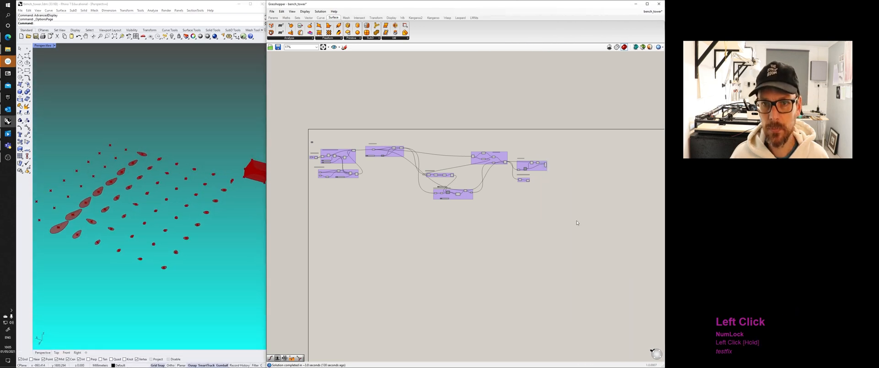
Step: Select all components of the definition and bring up their enabling and preview options
right_drag(414, 206, 394, 191)
scroll(317, 144, up, 1)
shift+right_drag(268, 196, 309, 199)
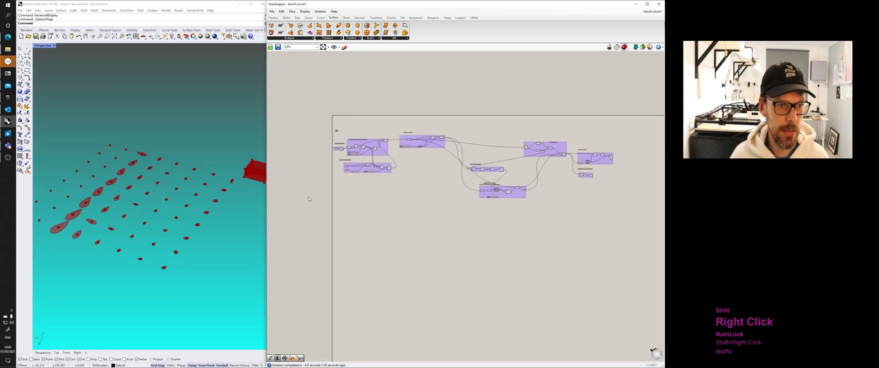
drag(306, 103, 635, 251)
middle_click(435, 163)
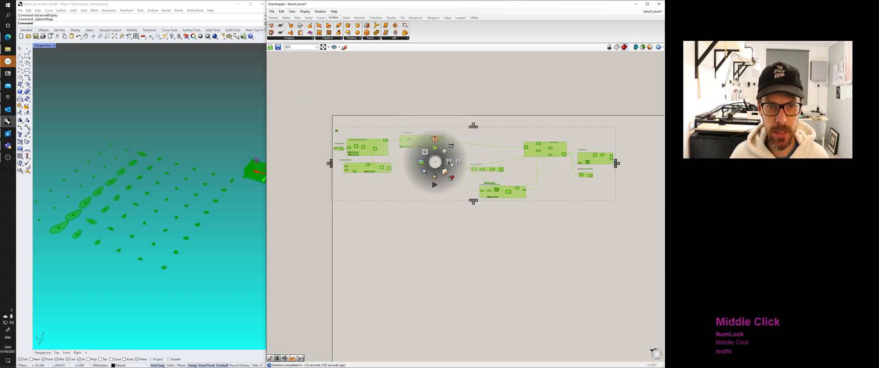
drag(298, 100, 626, 247)
middle_click(447, 177)
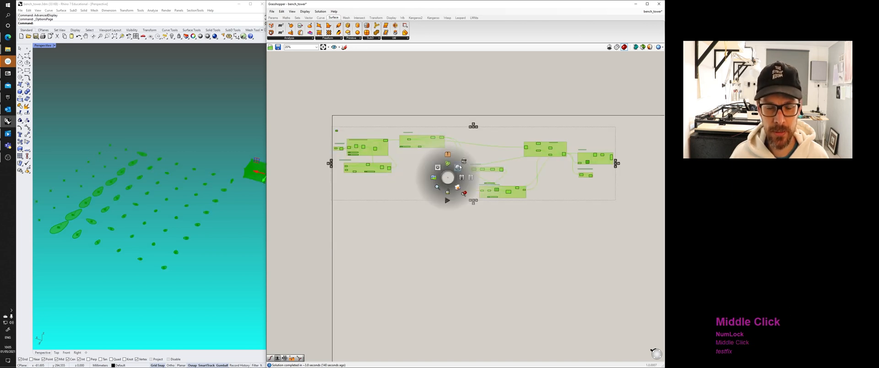
click(383, 96)
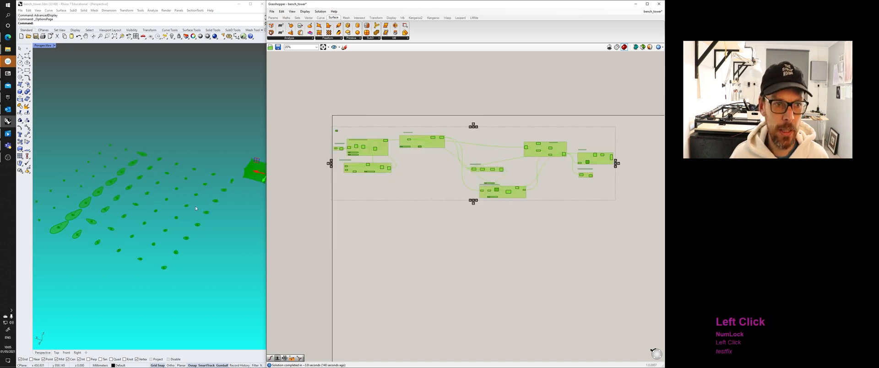
mouse_move(195, 208)
right_down()
mouse_move(155, 202)
mouse_move(188, 217)
right_up()
click(378, 251)
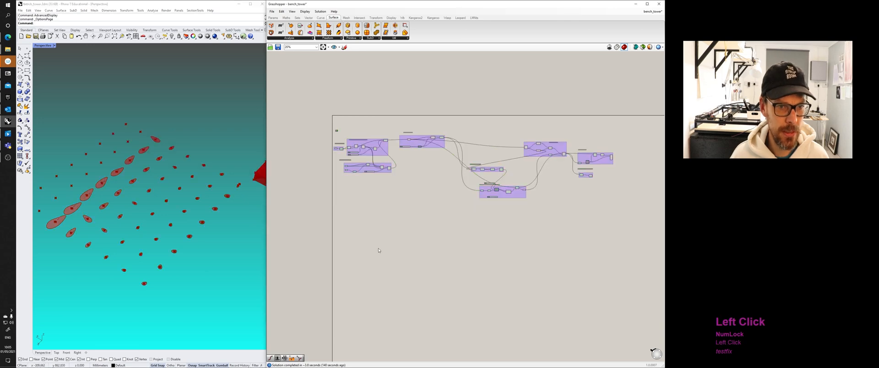
Step: Select the Loft component in the Loft input curves group and examine its surface preview in the Rhino viewport
scroll(359, 174, up, 10)
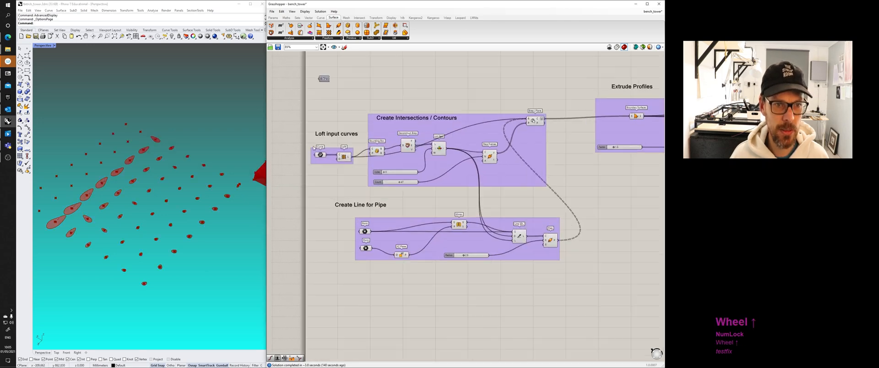
click(378, 164)
scroll(259, 188, down, 7)
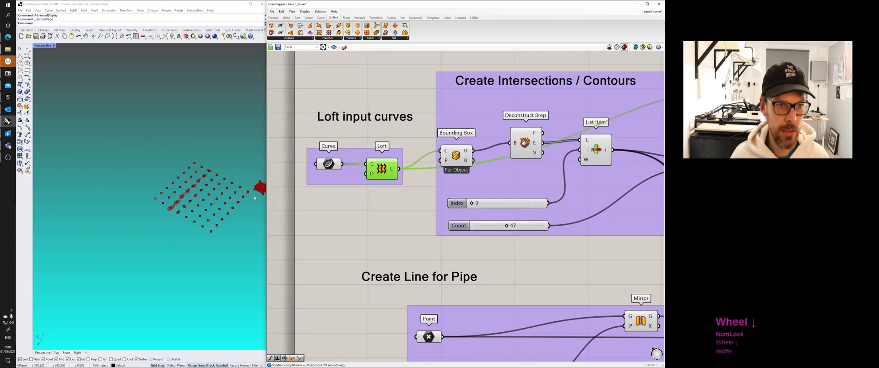
shift+right_drag(258, 186, 222, 183)
scroll(225, 179, up, 10)
scroll(231, 182, up, 6)
right_drag(240, 225, 180, 128)
shift+right_drag(195, 221, 175, 210)
scroll(156, 204, down, 8)
scroll(385, 211, down, 8)
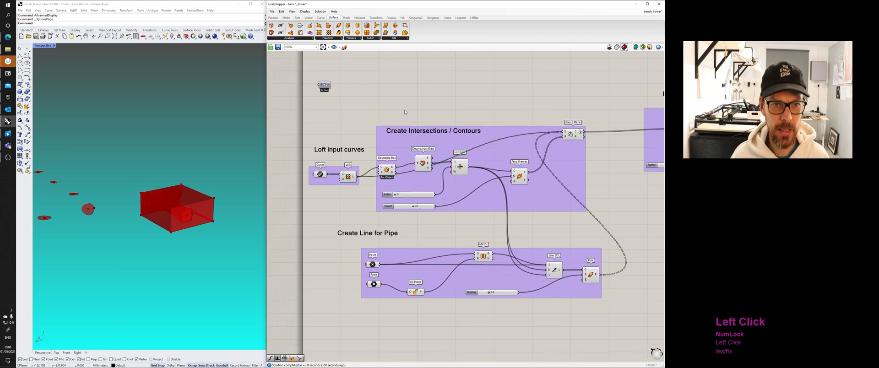
right_drag(593, 210, 385, 186)
scroll(394, 199, down, 5)
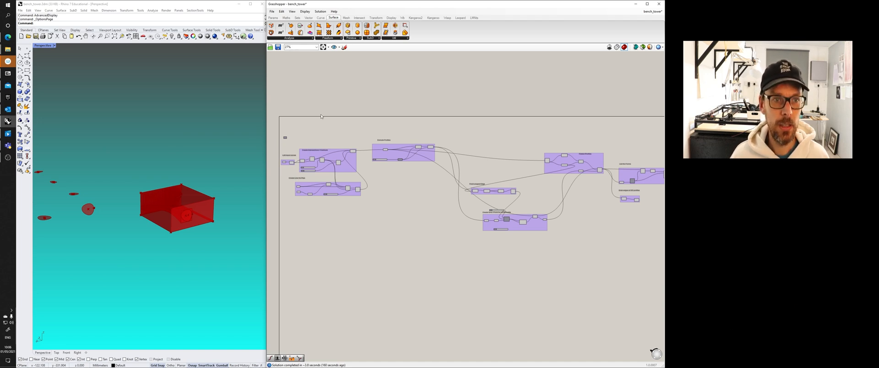
click(142, 23)
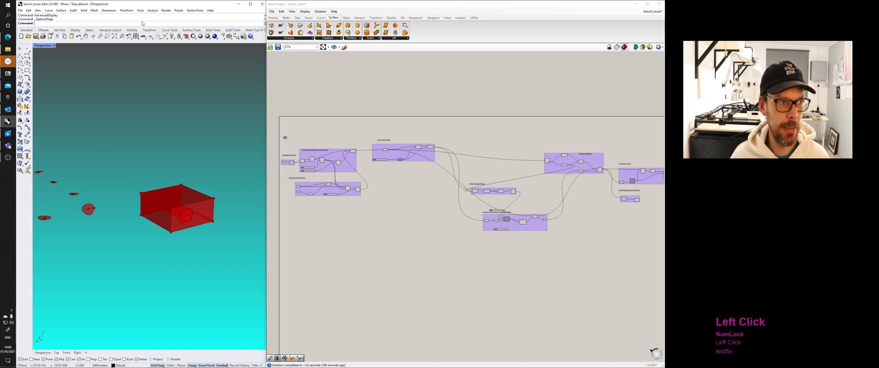
right_click(142, 23)
click(132, 25)
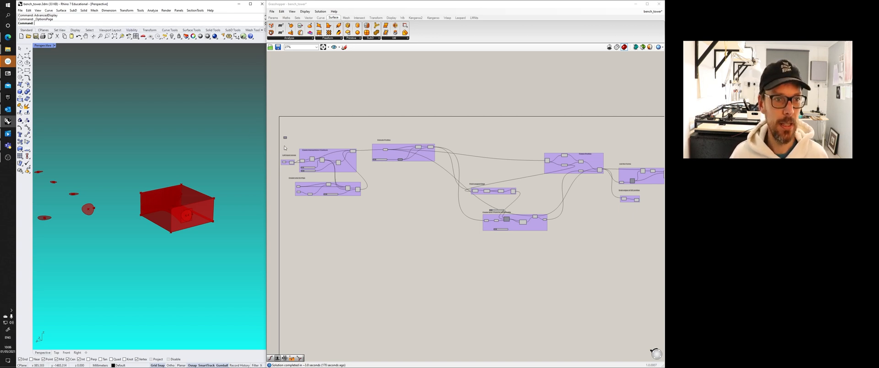
Step: Examine the Loft component in the Loft input curves group and select it
scroll(358, 136, up, 3)
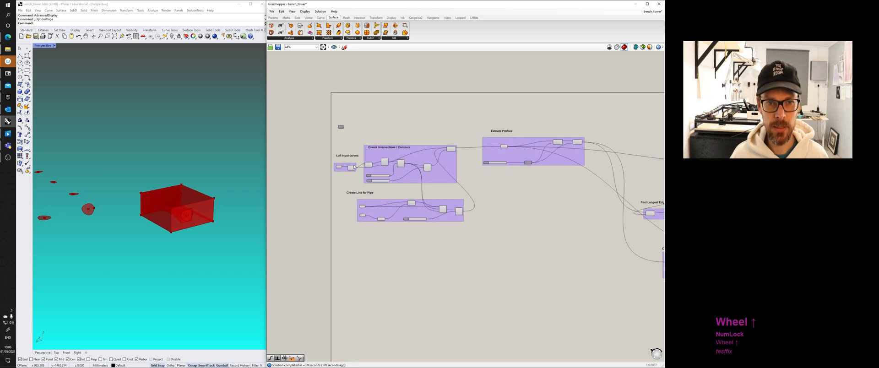
scroll(354, 168, up, 3)
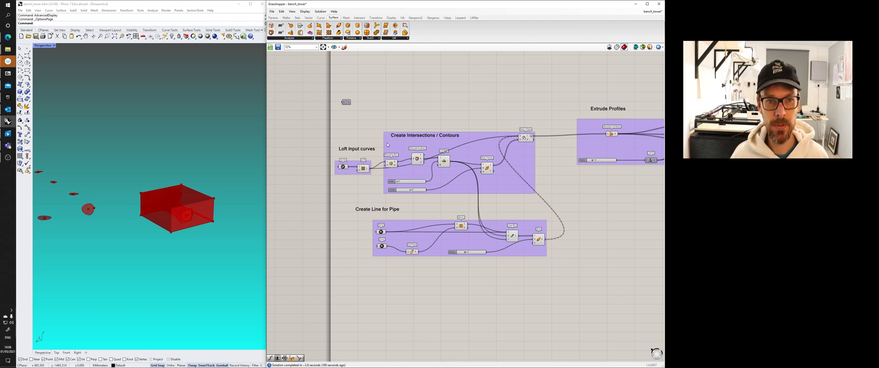
right_drag(387, 144, 321, 151)
scroll(327, 135, up, 3)
scroll(335, 197, up, 4)
right_drag(334, 197, 339, 200)
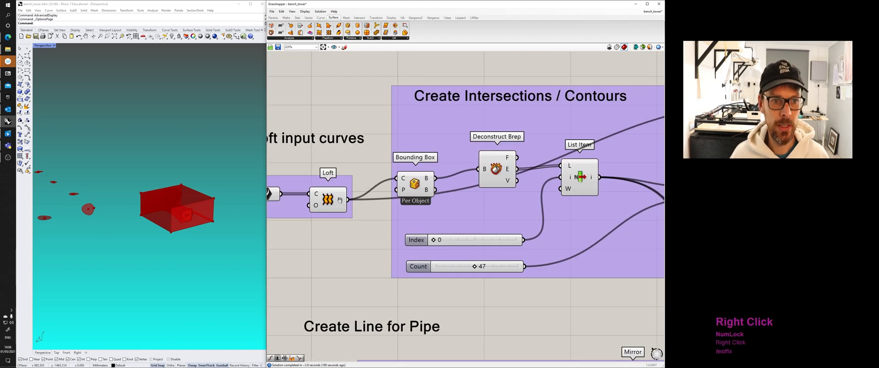
scroll(339, 200, up, 4)
click(384, 167)
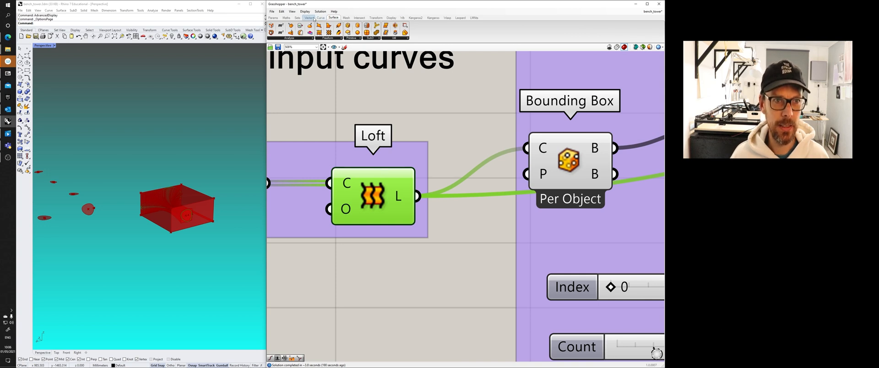
Step: Add a second Loft component from the Surface Freeform components just below the Loft input curves group
click(341, 38)
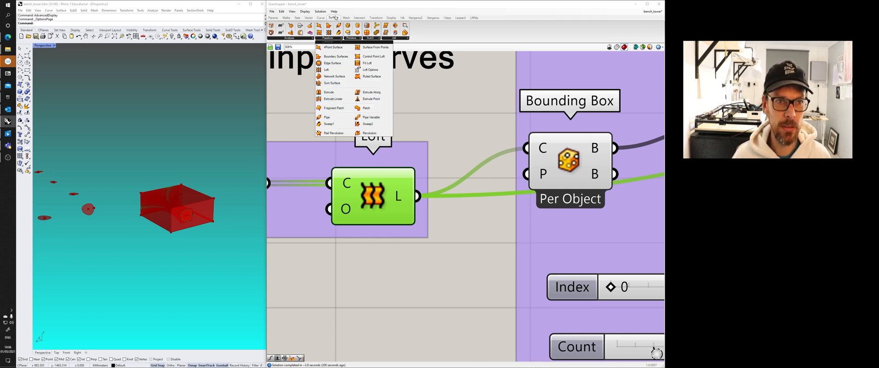
click(331, 84)
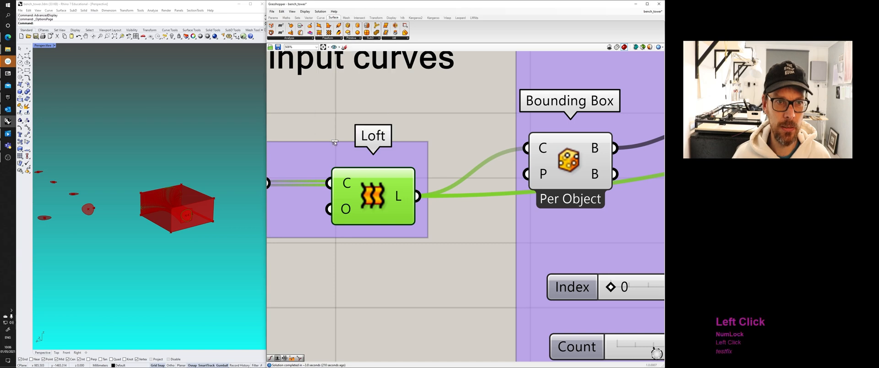
click(361, 302)
scroll(460, 222, down, 5)
right_drag(406, 276, 449, 181)
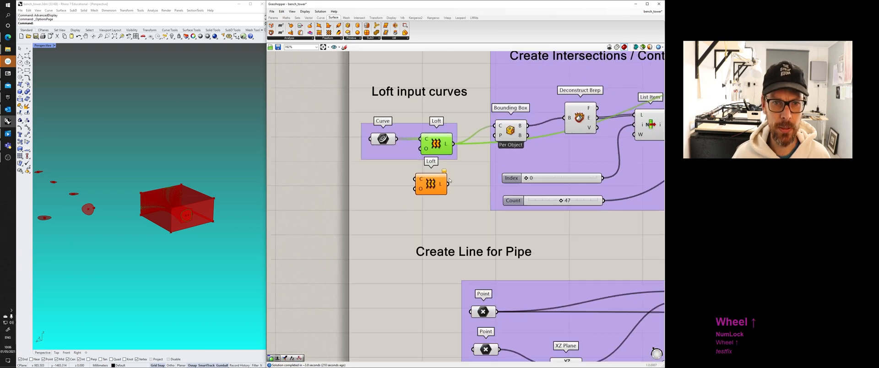
scroll(449, 180, up, 4)
click(508, 160)
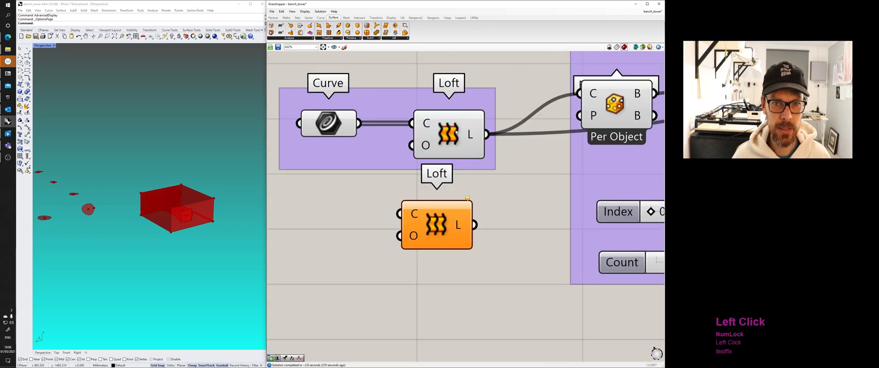
Step: Select the original Loft component and inspect the lofted surface inside the box in the Rhino viewport
click(453, 132)
mouse_move(161, 192)
right_down()
mouse_move(168, 217)
mouse_move(163, 205)
right_up()
scroll(169, 218, up, 1)
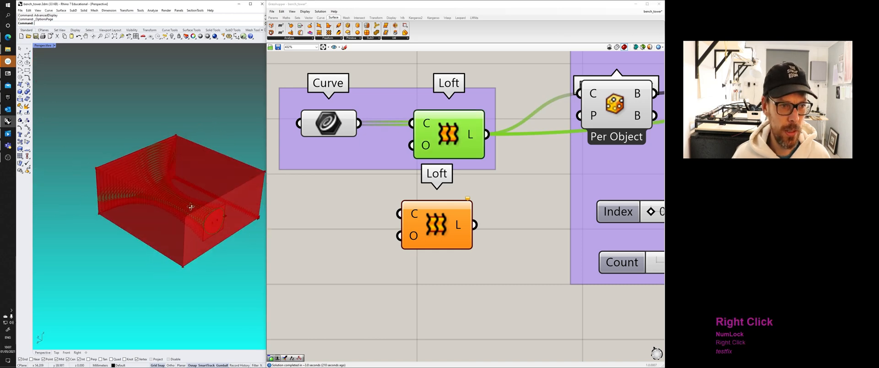
scroll(161, 204, up, 3)
scroll(219, 219, down, 6)
right_drag(219, 219, 163, 239)
scroll(162, 239, down, 4)
scroll(386, 221, down, 3)
Step: Move the new, unconnected Loft component slightly farther below the Loft input curves group
click(407, 222)
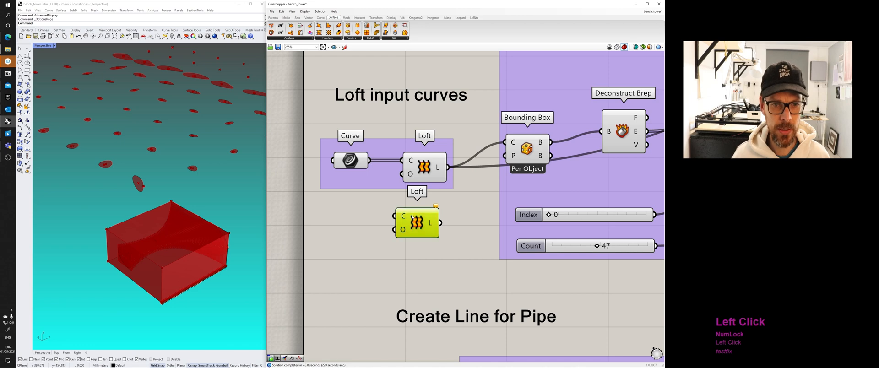
right_drag(375, 217, 313, 198)
scroll(336, 216, down, 2)
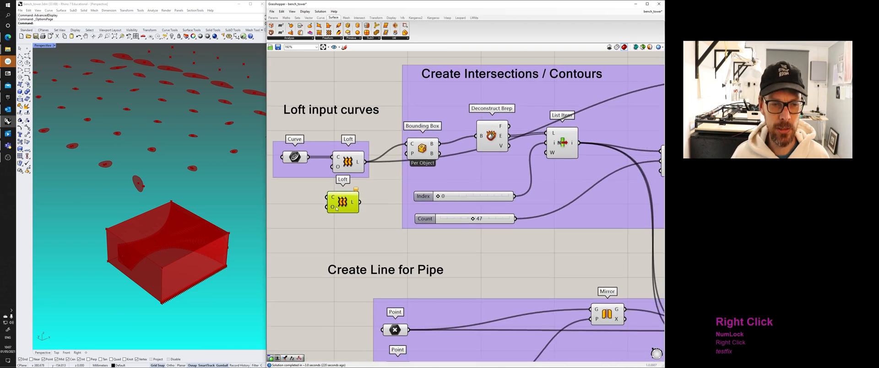
scroll(380, 209, down, 2)
right_drag(380, 209, 362, 190)
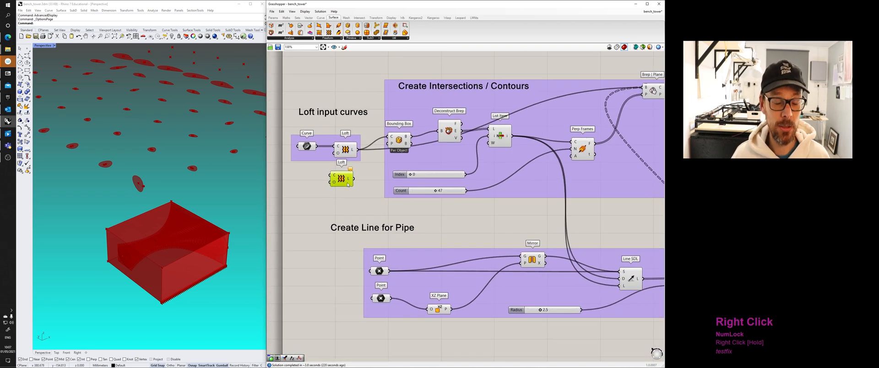
drag(348, 184, 339, 196)
click(356, 180)
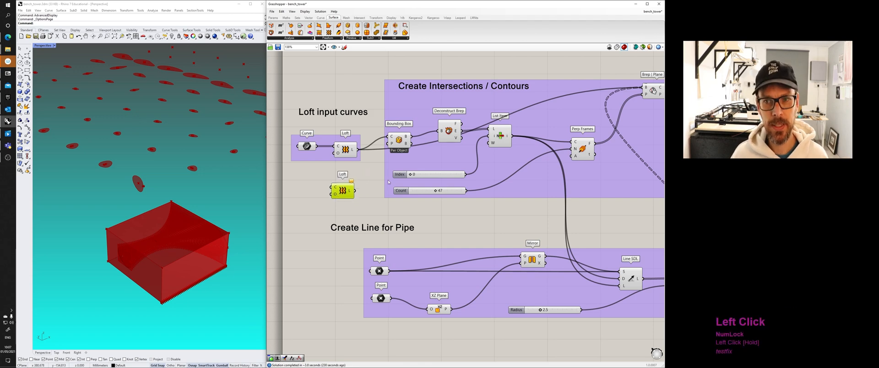
Step: Select the components along the main chain of the Extrude Profiles group one by one to preview their geometry in Rhino
scroll(434, 171, down, 4)
right_drag(433, 171, 360, 174)
scroll(360, 175, down, 4)
right_drag(517, 201, 438, 191)
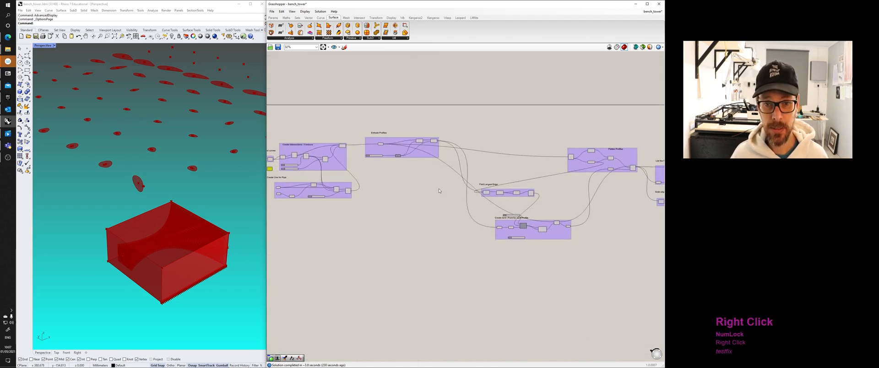
scroll(376, 147, up, 3)
click(381, 143)
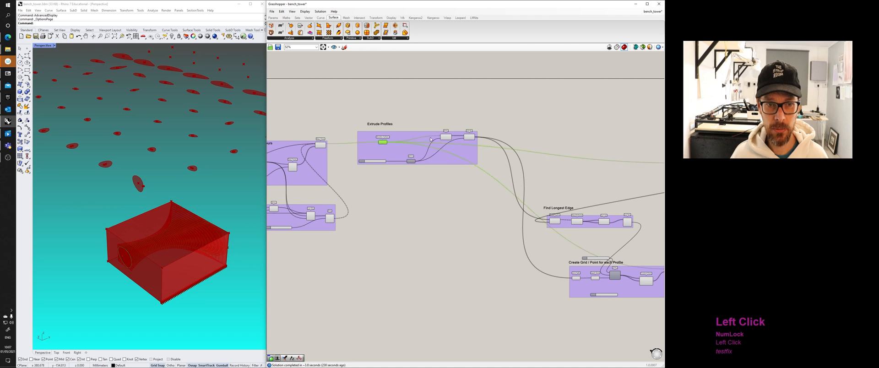
click(446, 137)
click(468, 137)
Step: Check the preview of the first two components in the Find Longest Edge group, and clear the selection
right_drag(578, 238, 479, 222)
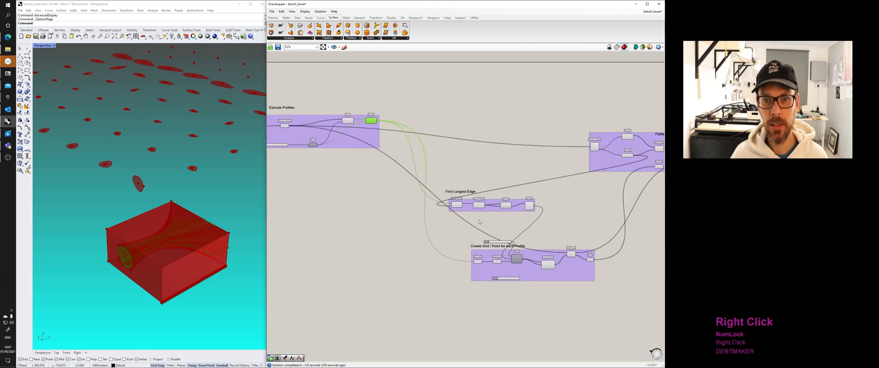
click(457, 205)
click(479, 206)
click(309, 214)
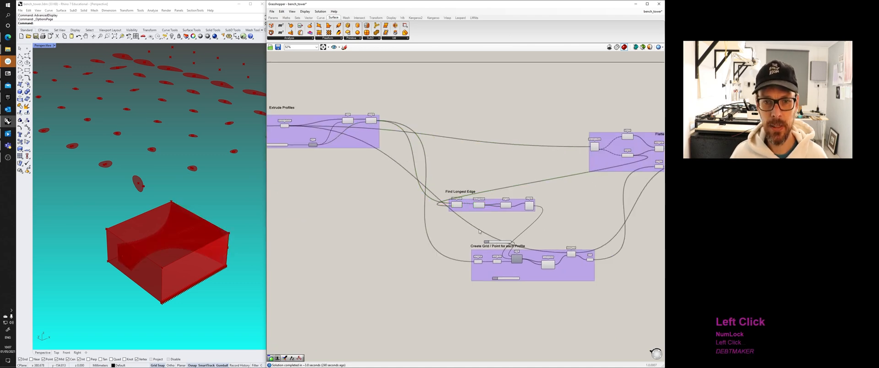
Step: Nudge the unconnected Loft component a little lower, toward the Create Line for Pipe heading
right_drag(309, 214, 545, 230)
scroll(428, 200, up, 3)
right_drag(379, 190, 466, 195)
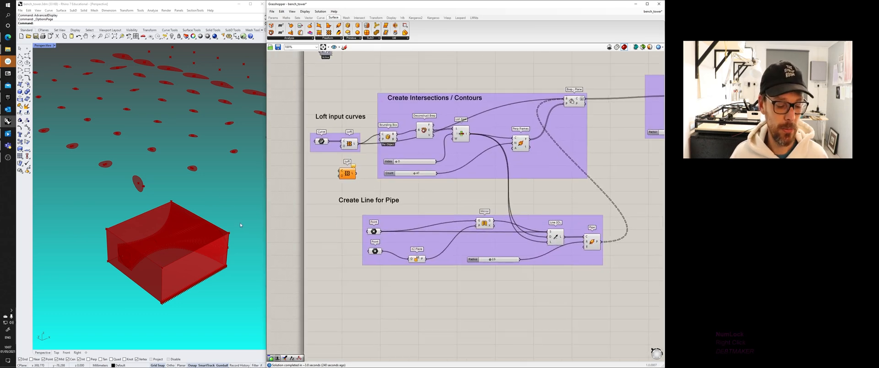
right_drag(233, 218, 235, 225)
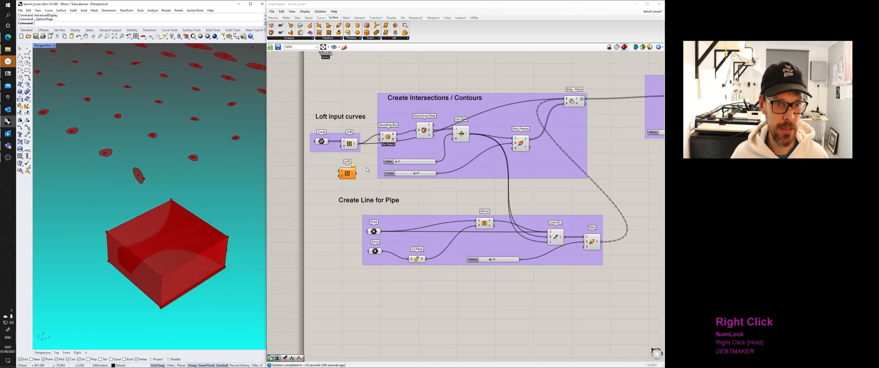
scroll(398, 151, down, 3)
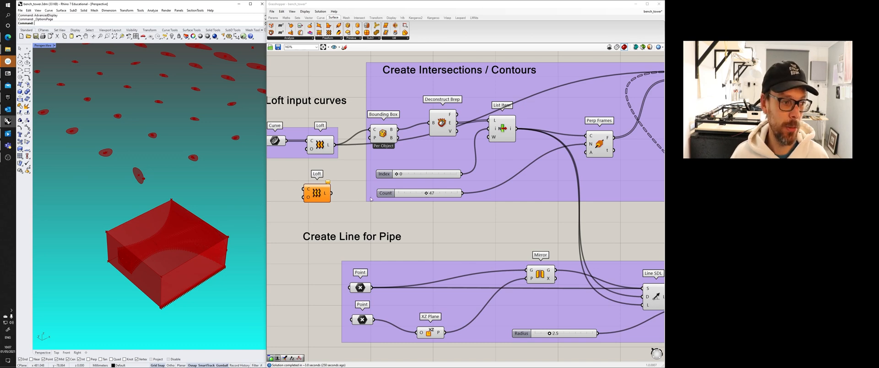
right_drag(376, 205, 421, 207)
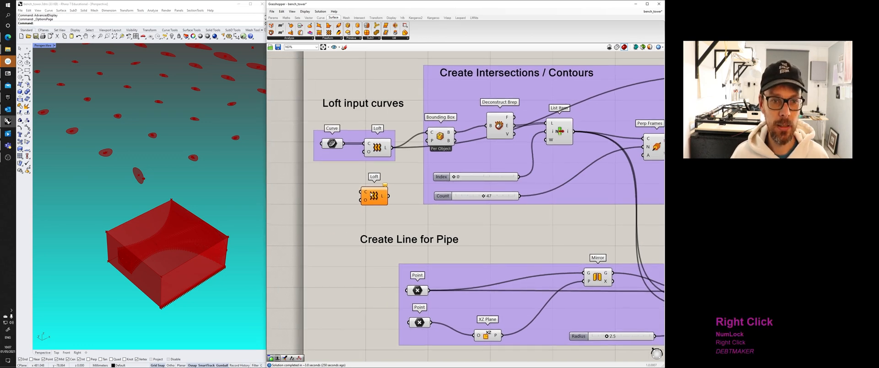
drag(371, 194, 372, 201)
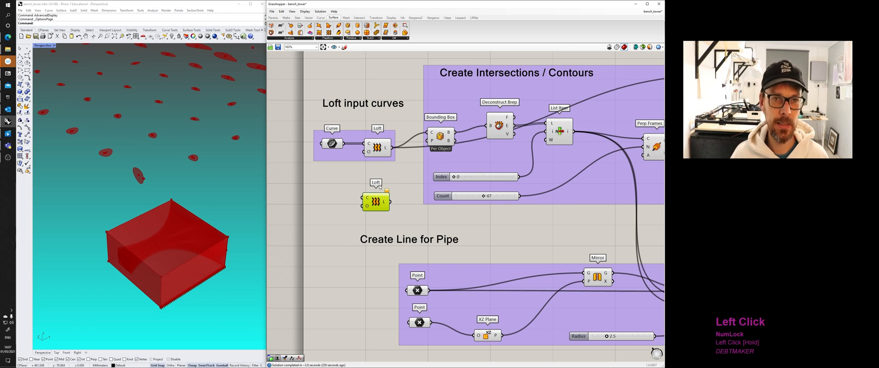
scroll(229, 186, down, 2)
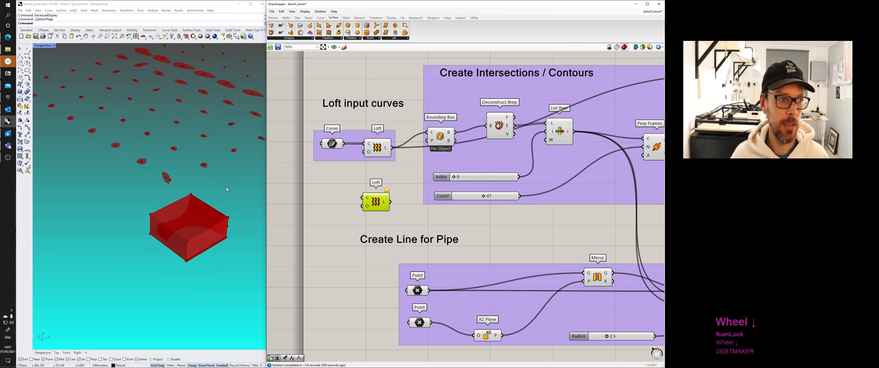
right_drag(221, 191, 272, 206)
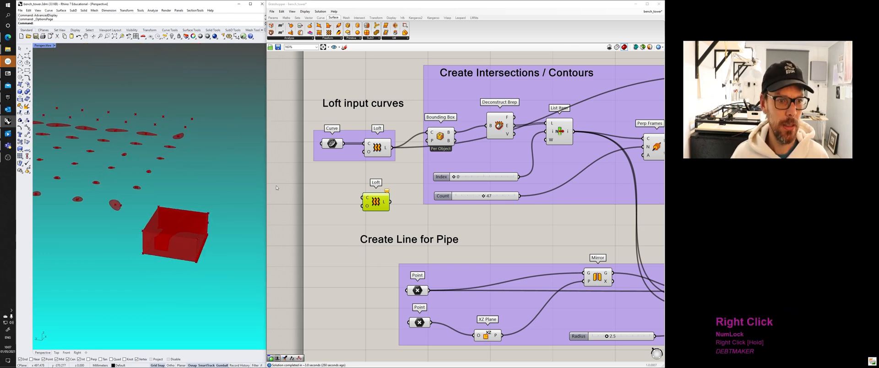
Step: Delete the unconnected Loft component below the Loft input curves group
click(268, 185)
scroll(341, 190, down, 4)
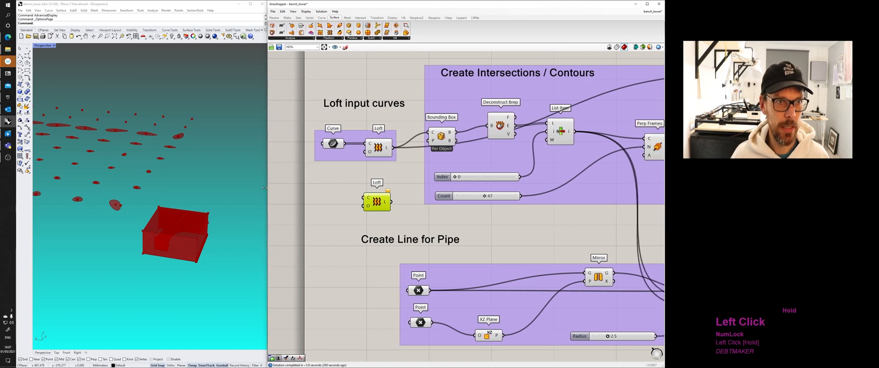
scroll(341, 190, down, 1)
right_drag(376, 185, 354, 185)
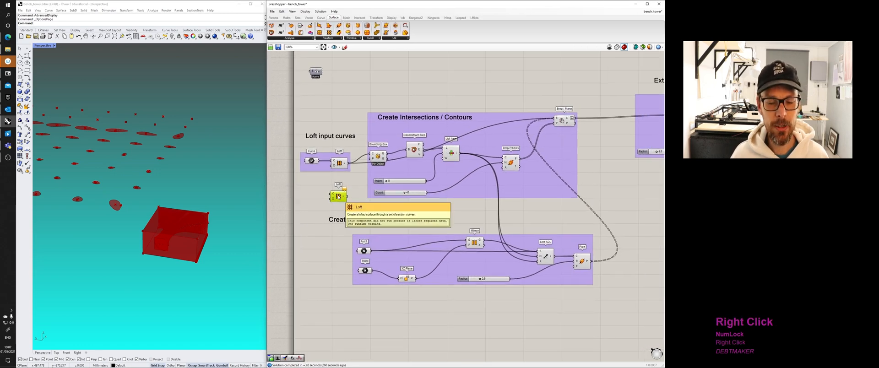
click(338, 196)
key(Delete)
Step: Look over the whole definition and examine the grid of profiles beside the bounding box in the Rhino viewport
scroll(348, 205, down, 3)
right_drag(359, 210, 321, 200)
scroll(371, 200, down, 3)
right_drag(453, 196, 387, 172)
scroll(447, 182, down, 2)
right_drag(449, 182, 438, 176)
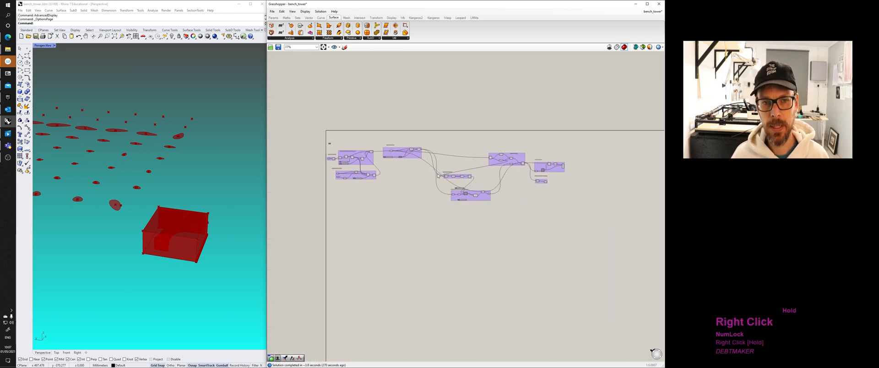
right_drag(228, 201, 190, 204)
ctrl+right_drag(190, 204, 181, 250)
shift+right_drag(207, 223, 204, 246)
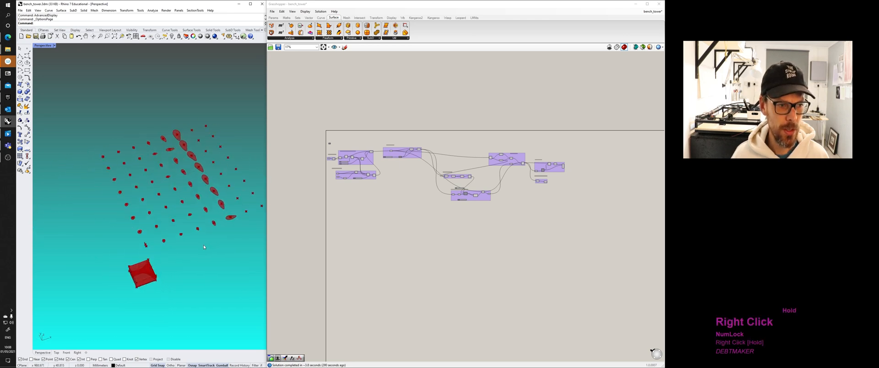
scroll(330, 166, up, 5)
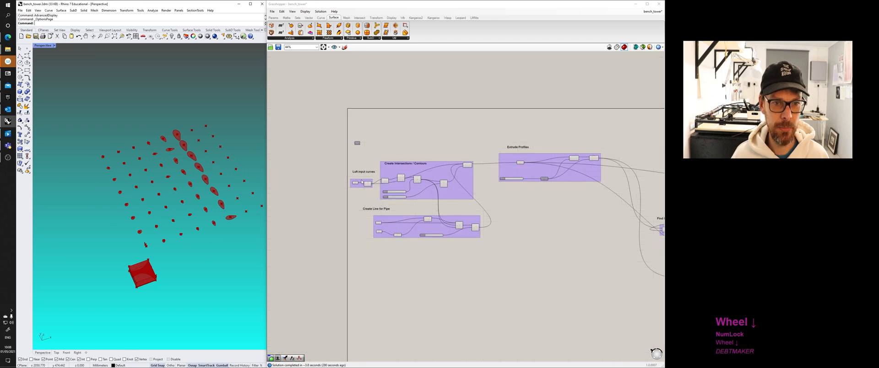
Step: Select the Loft component in the Loft input curves group and examine the lofted shape and its bounding box up close in Rhino
click(347, 175)
drag(353, 164, 379, 201)
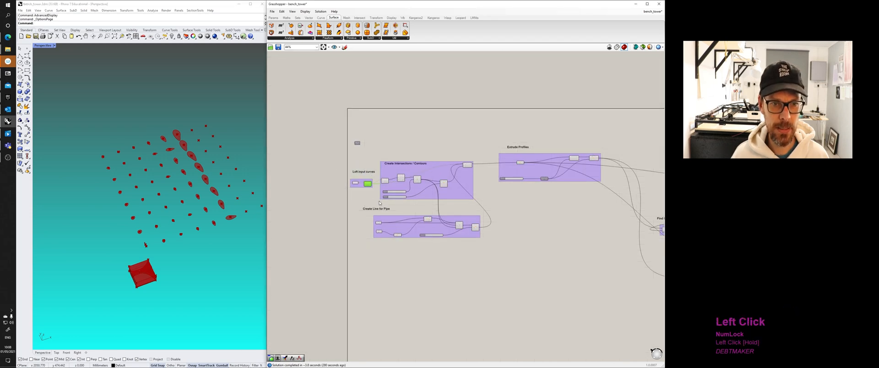
scroll(164, 242, down, 2)
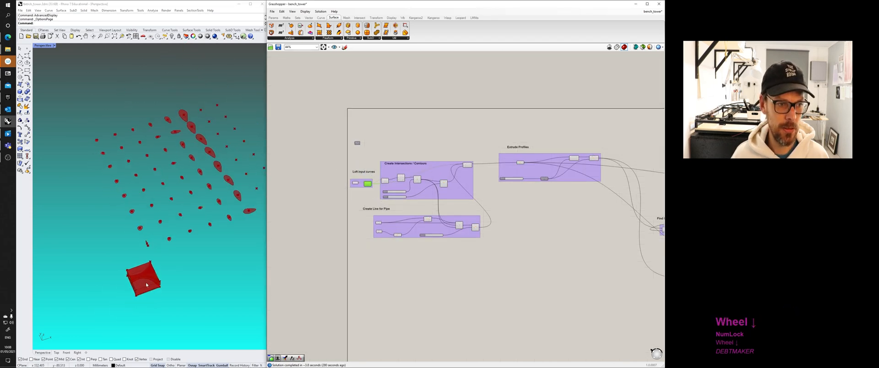
right_drag(146, 285, 150, 291)
scroll(150, 293, up, 5)
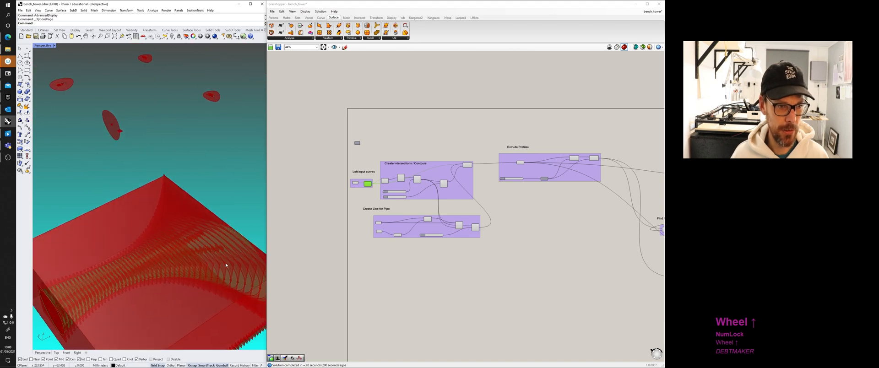
scroll(353, 230, down, 2)
right_drag(353, 230, 387, 238)
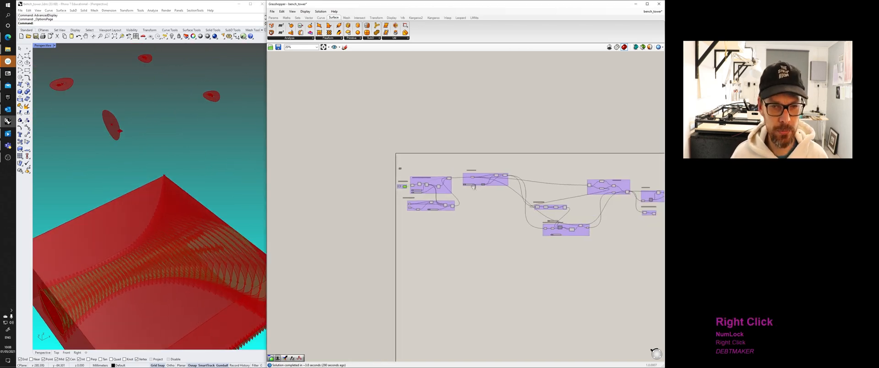
scroll(345, 176, down, 2)
right_drag(345, 177, 397, 176)
right_drag(173, 256, 165, 239)
scroll(358, 172, up, 6)
scroll(358, 173, up, 4)
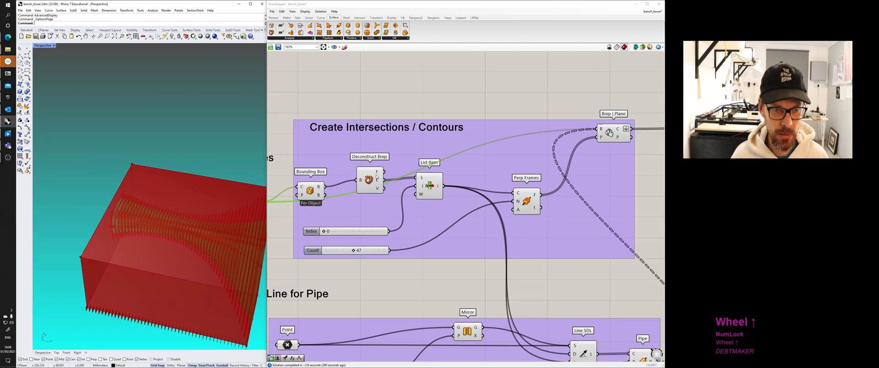
Step: Turn off the preview of the Bounding Box component in the Create Intersections / Contours group
middle_click(306, 192)
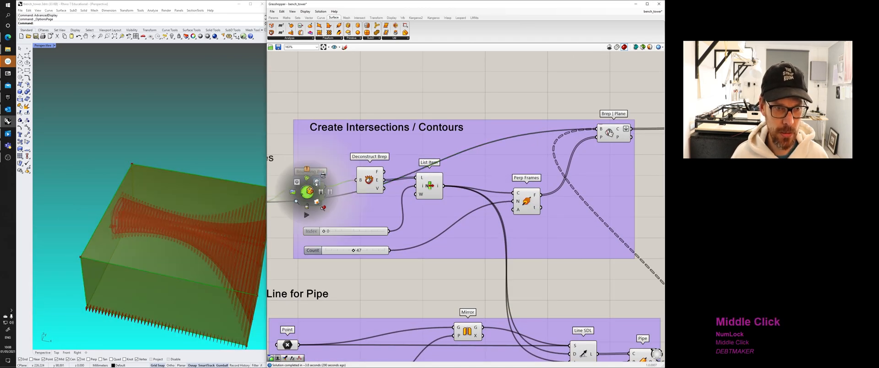
click(316, 184)
scroll(356, 163, down, 4)
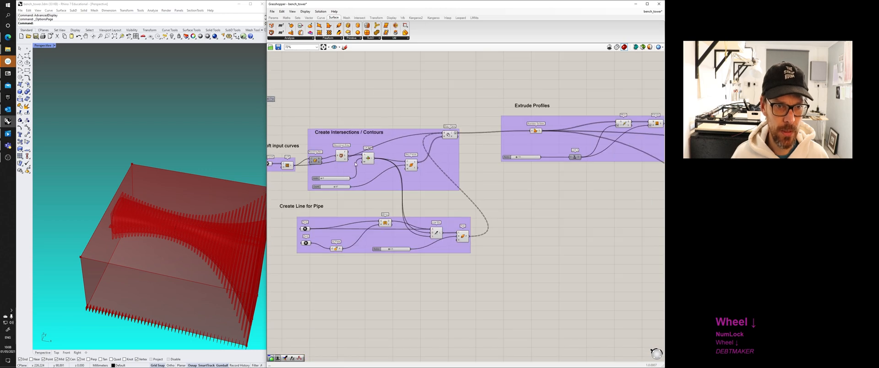
Step: Turn off the preview of all components in the Create Intersections / Contours group
drag(494, 205, 324, 107)
middle_click(354, 107)
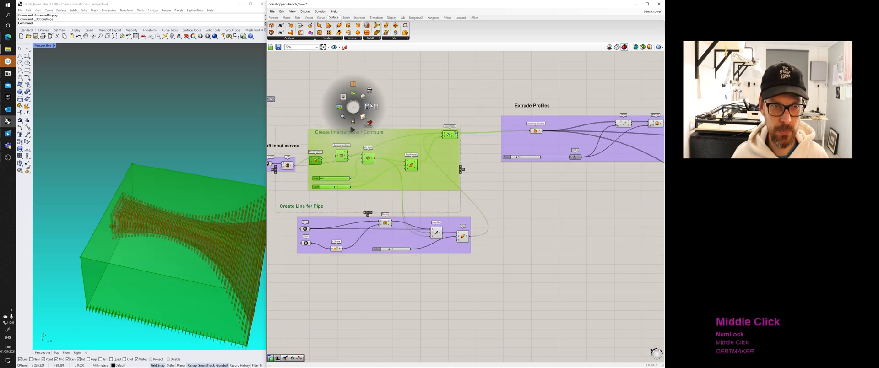
scroll(370, 94, down, 1)
click(370, 93)
right_drag(219, 231, 250, 247)
scroll(218, 241, up, 4)
shift+scroll(250, 248, down, 1)
scroll(401, 209, down, 1)
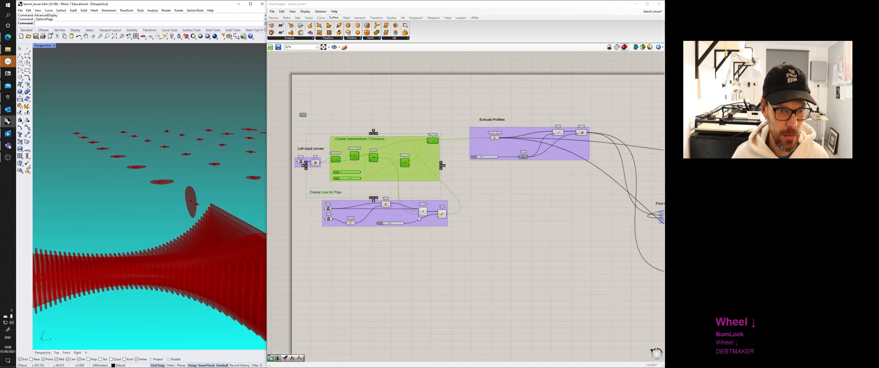
Step: Turn off the preview of every component in the Create Line for Pipe group except Pipe, and clear the selection
drag(464, 237, 307, 193)
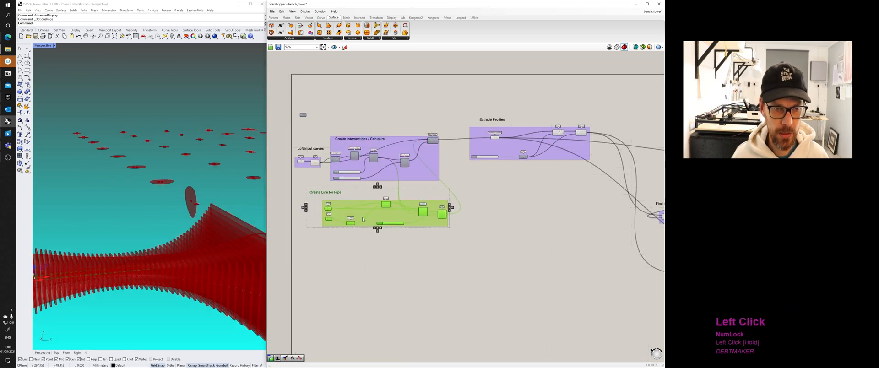
middle_click(363, 217)
click(457, 238)
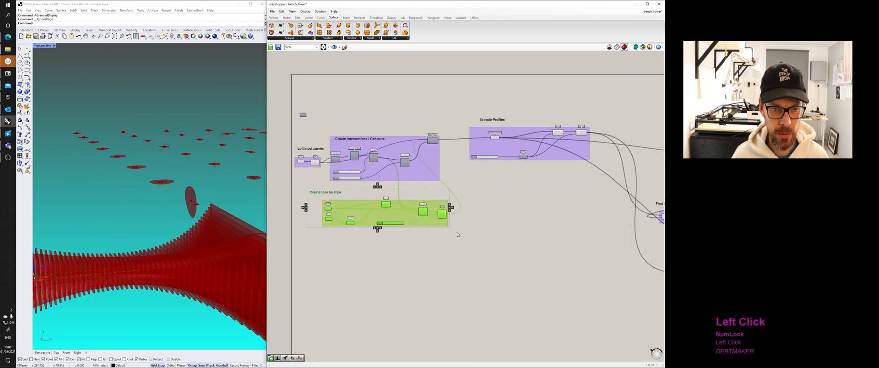
click(435, 238)
drag(433, 247, 314, 193)
middle_click(337, 197)
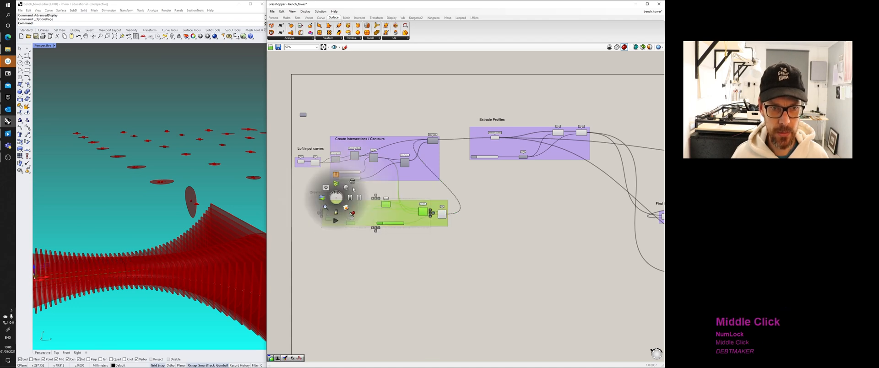
click(353, 185)
click(479, 204)
Step: Turn off the preview of the Extrude Profiles components except the final Extrude
right_drag(559, 173, 515, 189)
scroll(516, 189, up, 5)
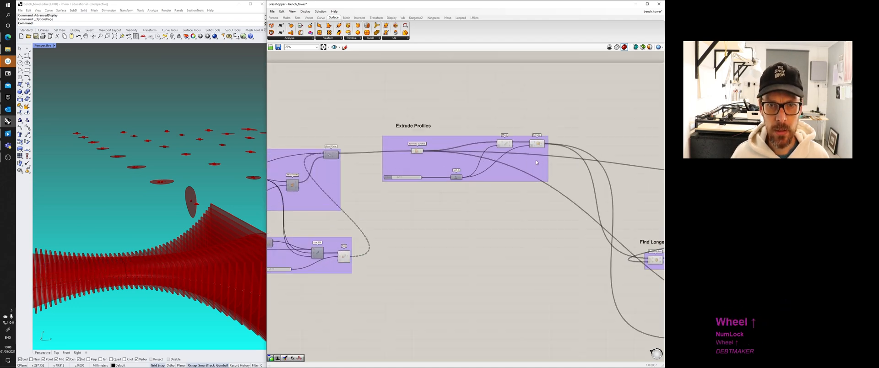
drag(504, 210, 298, 108)
middle_click(402, 122)
click(419, 104)
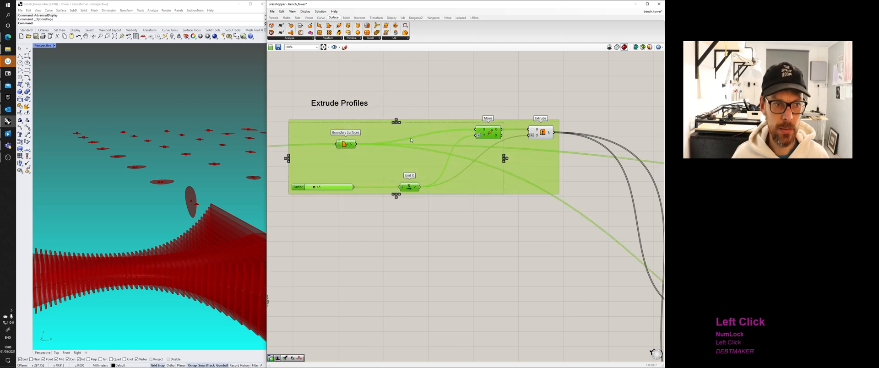
Step: Turn off the preview of the Bounding Box component in the Find Longest Edge group
scroll(411, 148, down, 4)
right_drag(459, 157, 426, 157)
scroll(532, 186, down, 2)
right_drag(532, 186, 475, 187)
scroll(461, 177, up, 5)
right_drag(489, 163, 404, 162)
right_drag(365, 221, 603, 183)
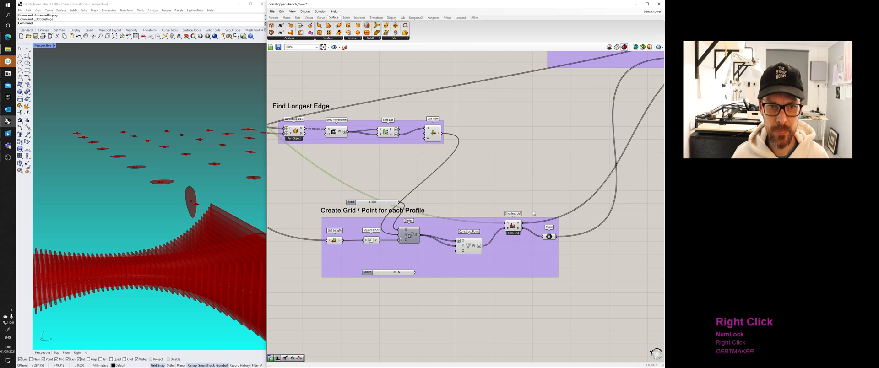
click(292, 131)
right_click(294, 130)
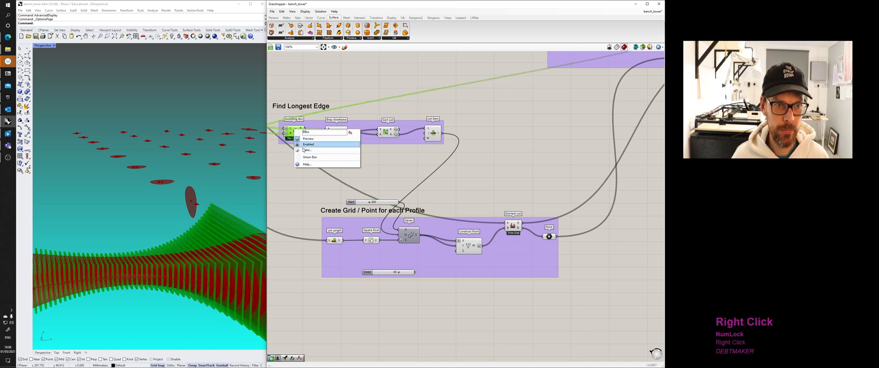
click(296, 183)
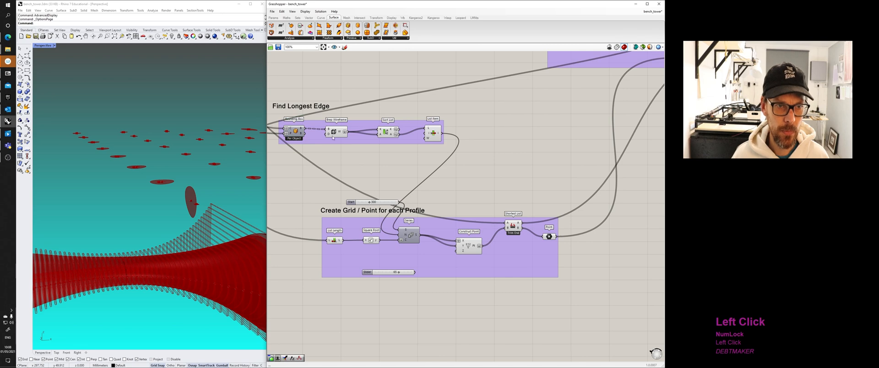
Step: Turn off the preview of the remaining three components in the Find Longest Edge group
drag(381, 153, 335, 128)
drag(437, 164, 341, 121)
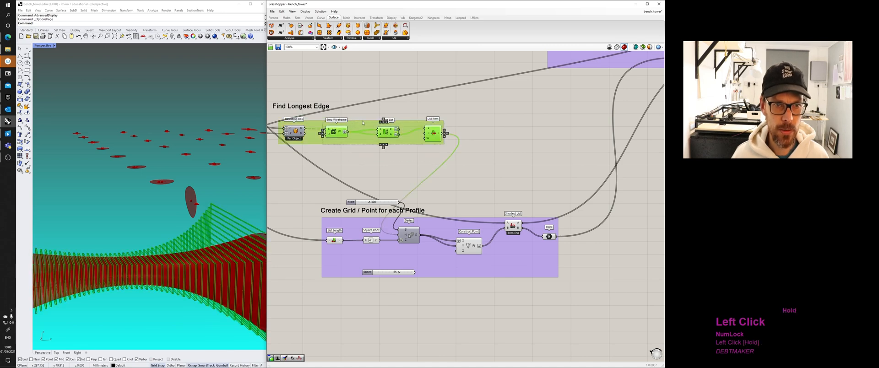
middle_click(368, 121)
click(385, 104)
Step: Narrow the Grasshopper window and widen the Rhino window to fill the freed space beside it
right_drag(201, 238, 193, 253)
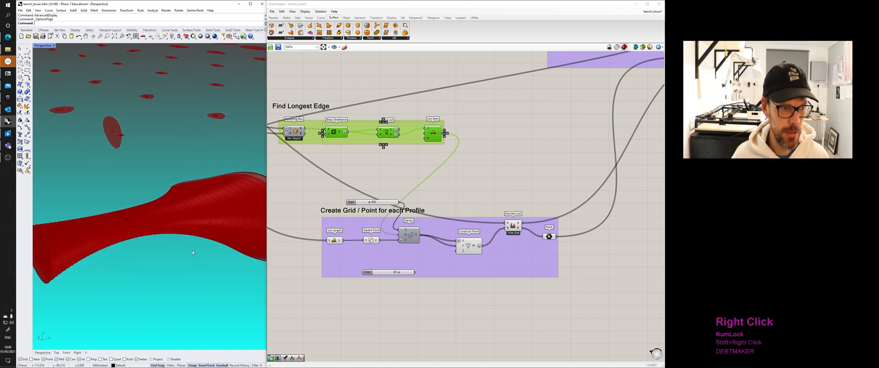
drag(264, 154, 328, 161)
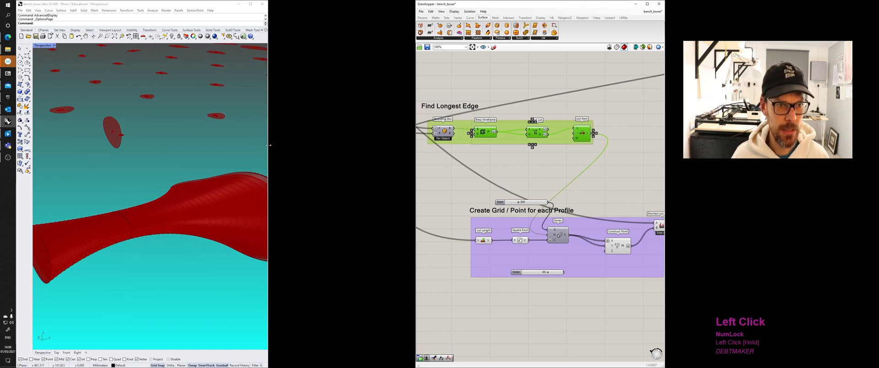
drag(268, 145, 412, 155)
Step: Select the three profile curves of the lofted shape in Rhino and place a duplicate set in the empty space beside it
right_drag(293, 243, 235, 266)
scroll(202, 261, up, 3)
mouse_move(217, 229)
right_down()
mouse_move(196, 232)
mouse_move(214, 255)
mouse_move(245, 221)
mouse_move(211, 223)
right_up()
scroll(208, 246, down, 4)
click(208, 201)
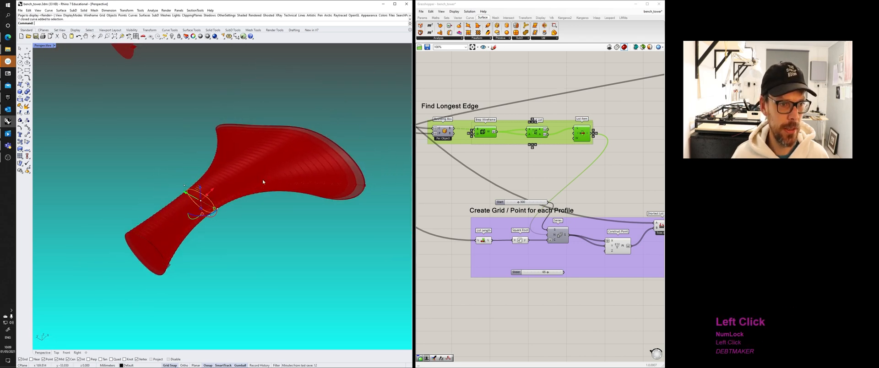
shift+click(322, 133)
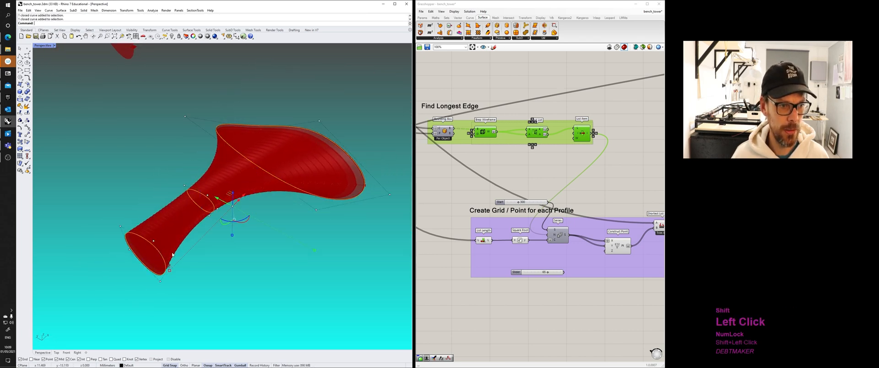
scroll(183, 238, down, 3)
drag(192, 220, 260, 266)
click(245, 257)
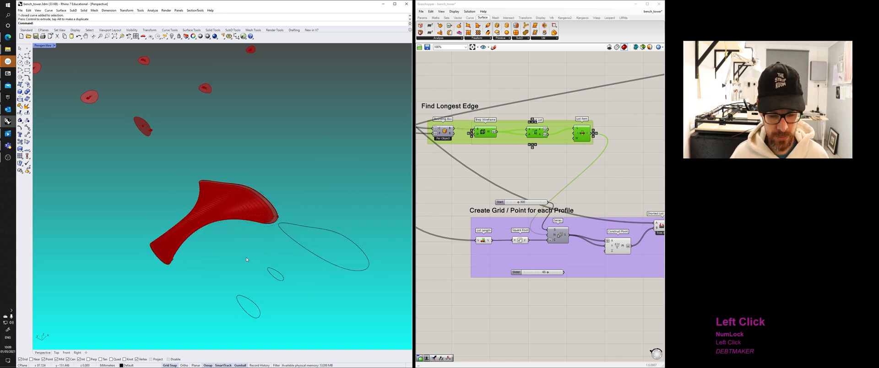
Step: Loft through the three duplicated curves in order from the small end to the large one, accepting the seam points
key(Return)
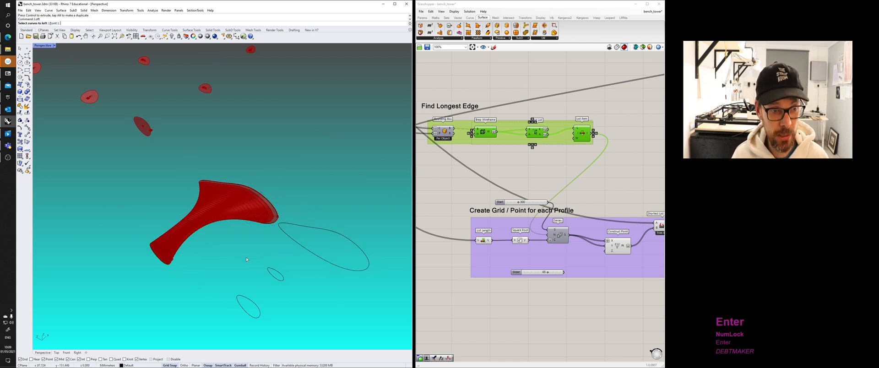
click(248, 298)
click(276, 272)
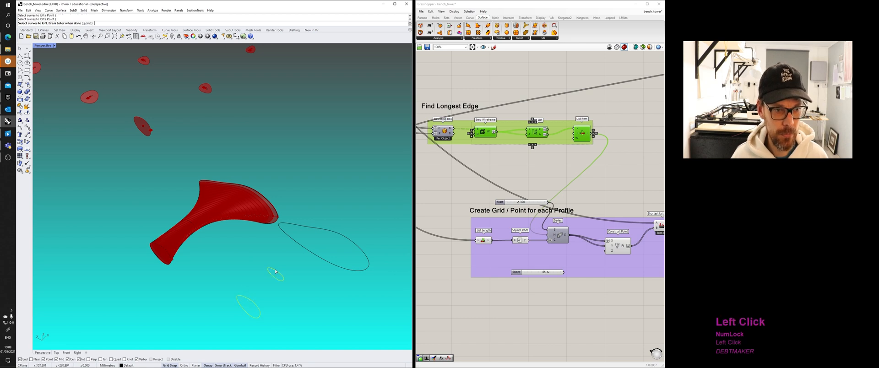
click(304, 226)
right_click(303, 226)
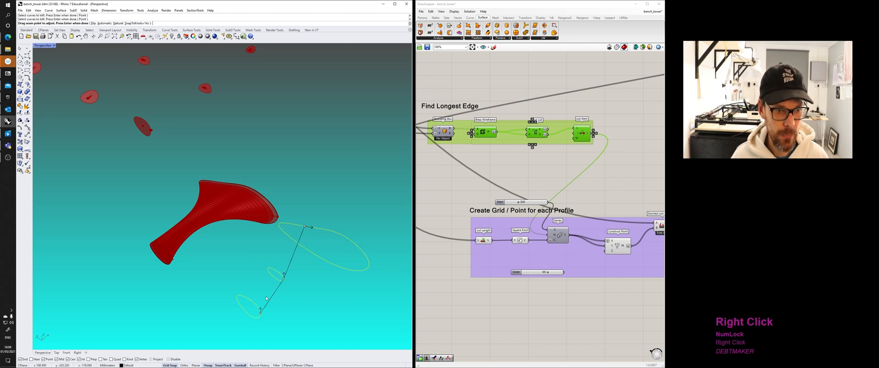
right_click(306, 227)
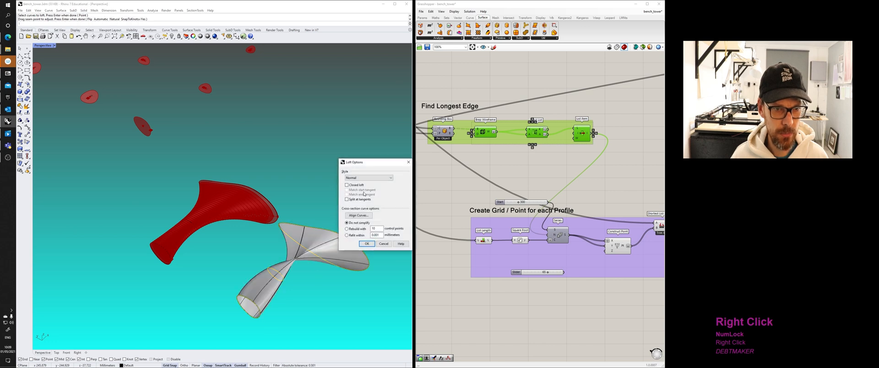
Step: Adjust the loft with Align Curves, picking the large profile curve to reverse its direction, and accept the loft
click(358, 215)
click(305, 228)
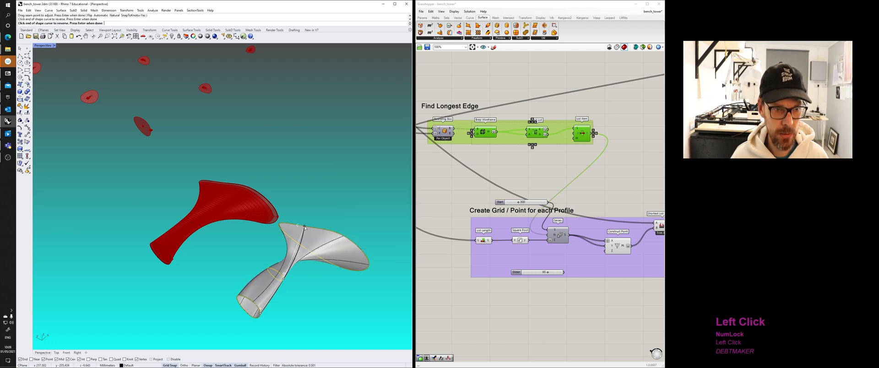
key(Return)
click(359, 215)
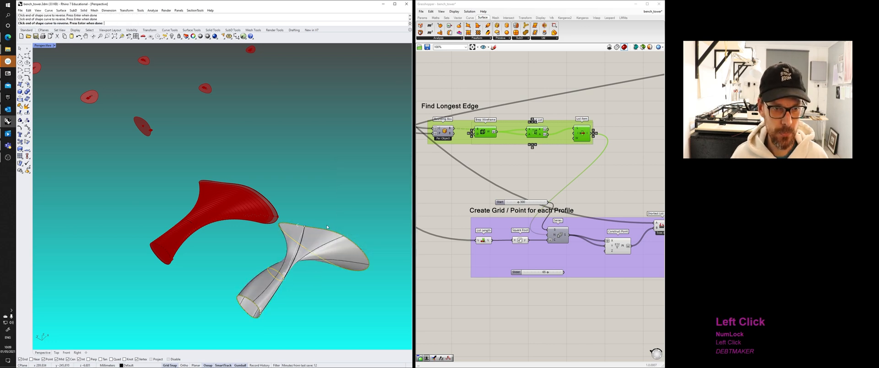
right_drag(320, 288, 313, 268)
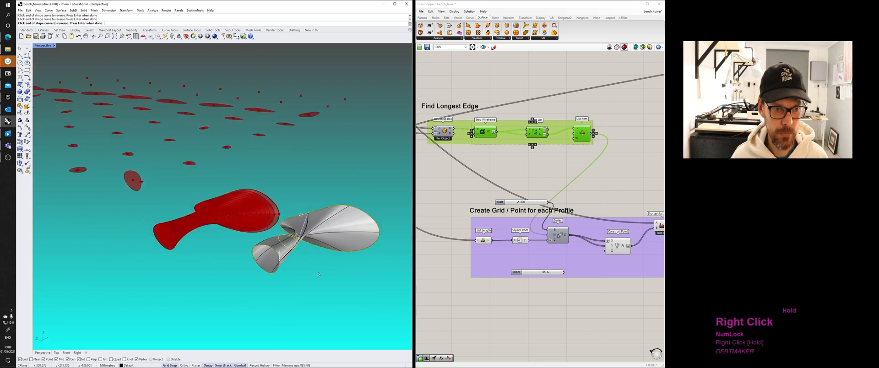
right_click(316, 272)
click(370, 243)
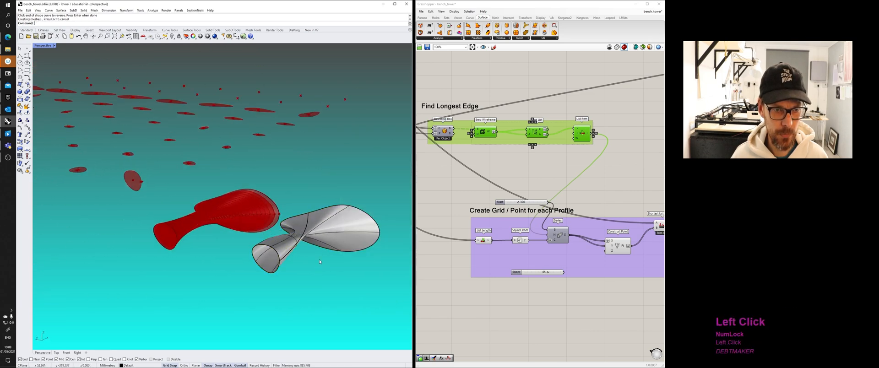
Step: Delete the twisted loft surface while keeping its three profile curves
right_drag(366, 247, 307, 264)
click(271, 253)
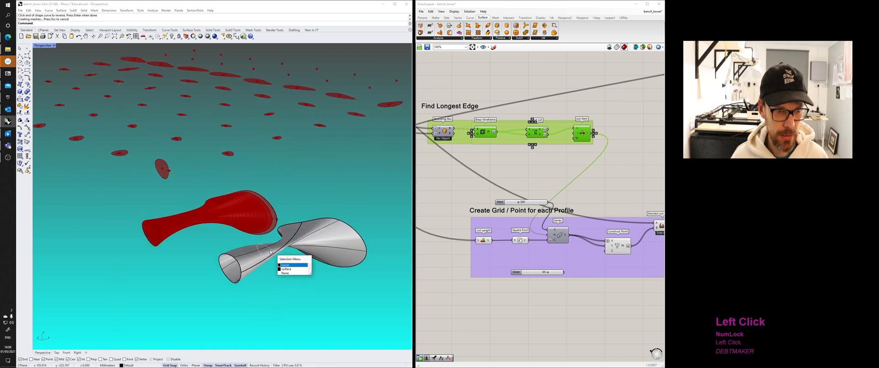
click(286, 268)
key(Delete)
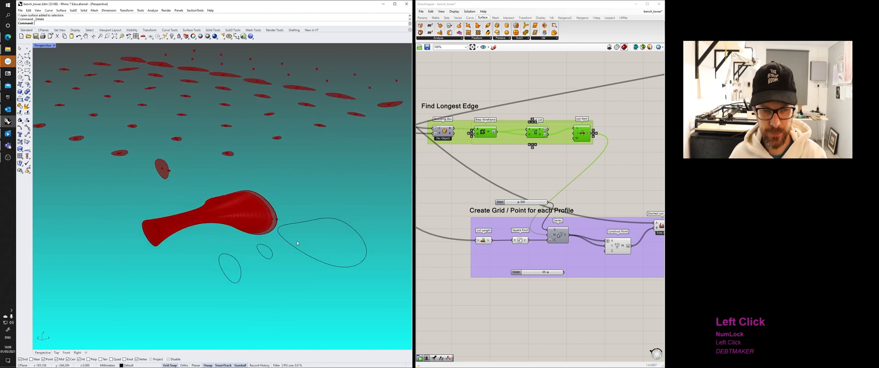
Step: Loft through the small-end, middle and large profile curves again, accepting the seam points and the Normal style
text(loft)
key(Return)
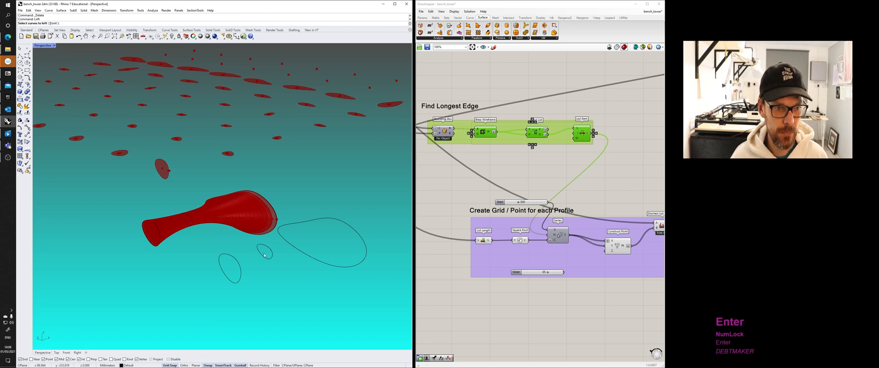
click(235, 273)
click(268, 250)
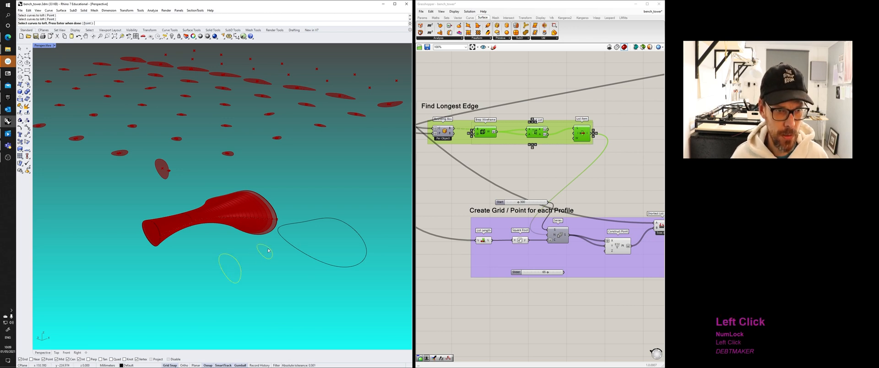
click(304, 225)
right_click(302, 246)
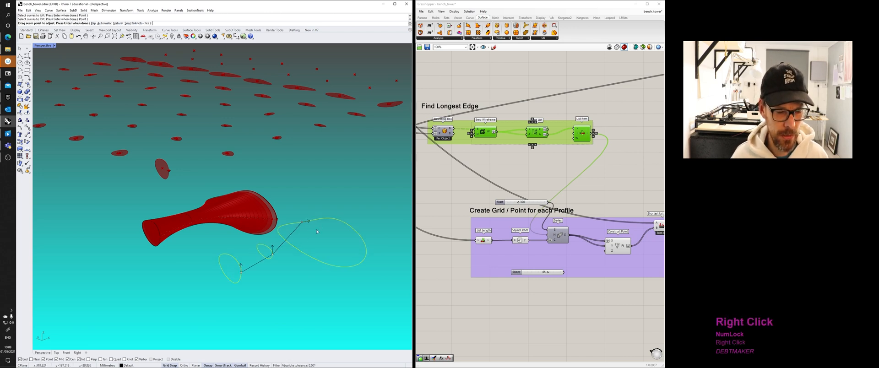
right_click(315, 234)
key(Return)
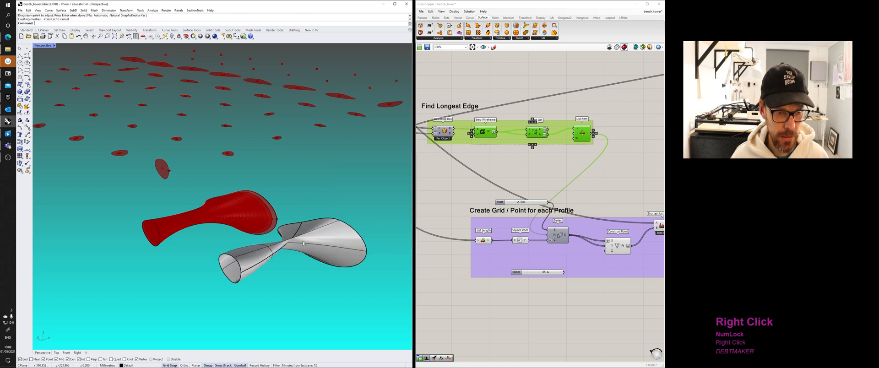
Step: Rotate the large profile curve at the wide end of the loft and deselect it
click(317, 220)
click(342, 231)
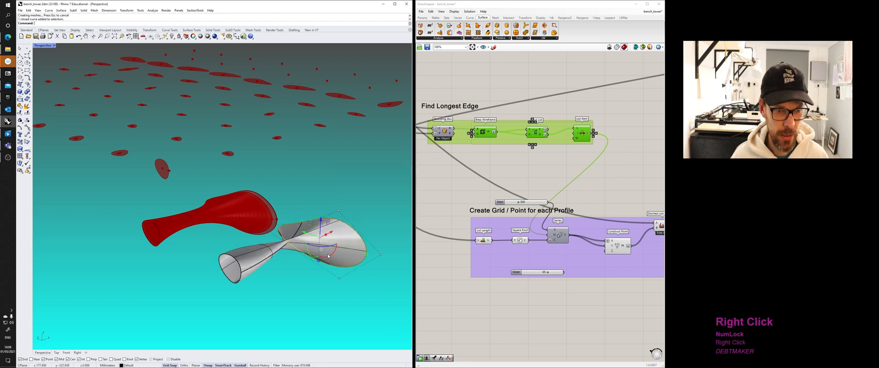
drag(328, 256, 304, 216)
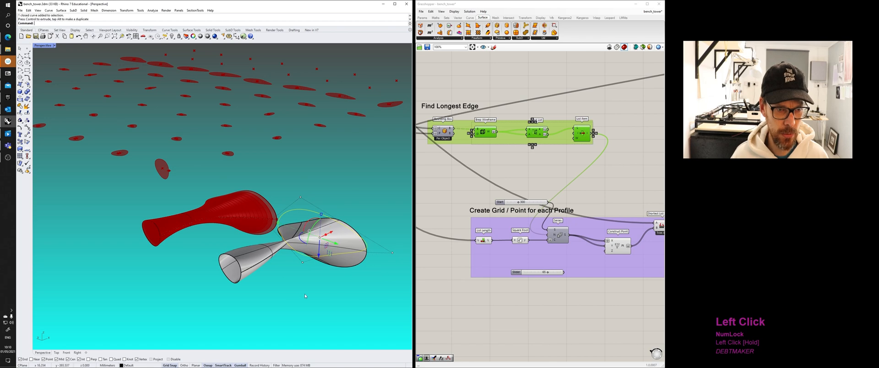
click(300, 286)
Step: Delete the loft surface that still follows the large curve's earlier orientation
right_drag(300, 286, 283, 305)
click(284, 270)
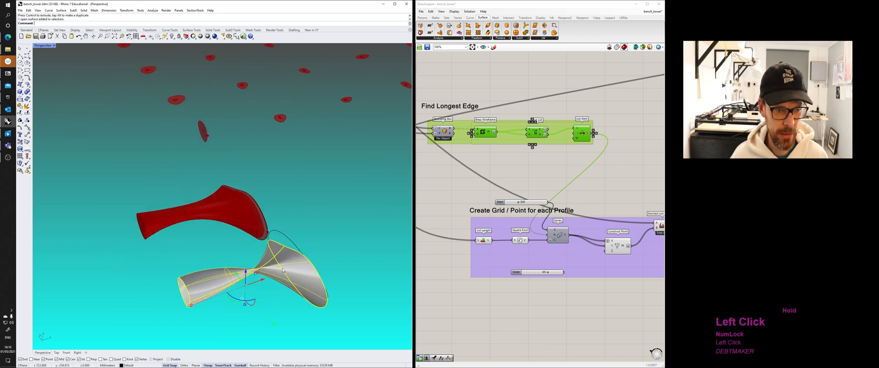
key(Delete)
Step: Loft through the three profile curves from the small end to the rotated large curve, accepting the default seams and options
text(Loft)
key(Return)
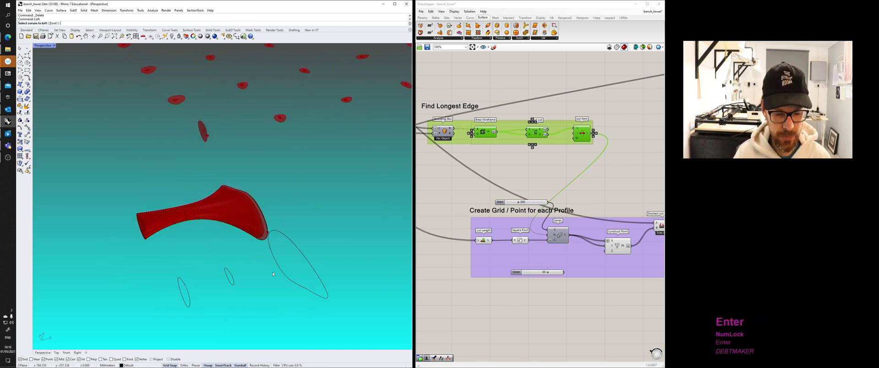
click(187, 291)
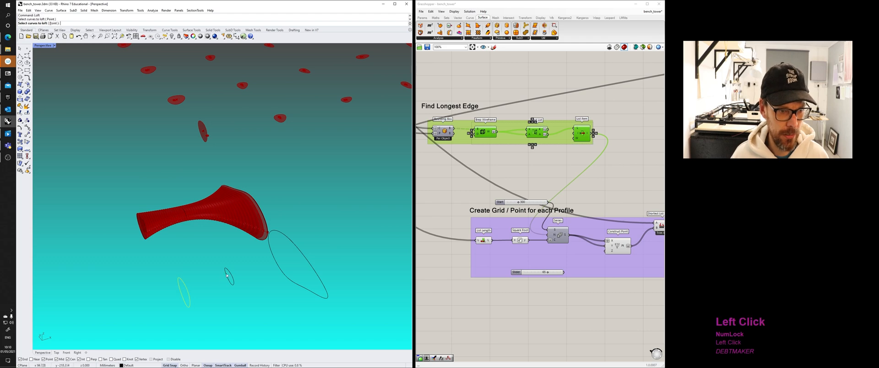
click(283, 246)
right_click(273, 281)
right_click(260, 316)
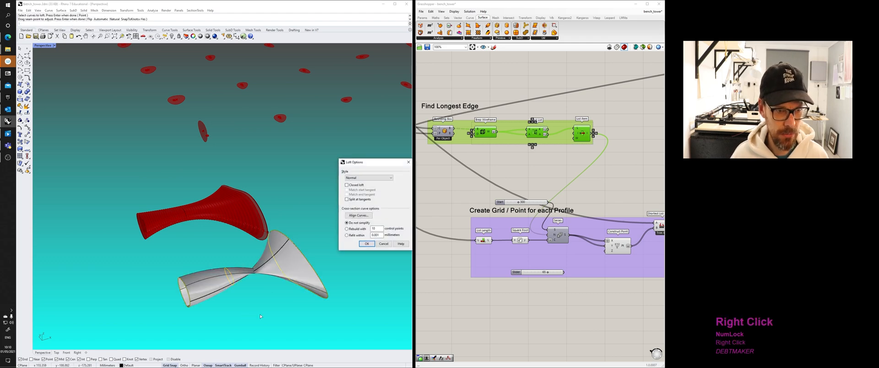
click(370, 245)
Step: Inspect the new loft from a lower angle and delete its surface, keeping the profile curves
right_drag(348, 258, 322, 261)
right_click(322, 261)
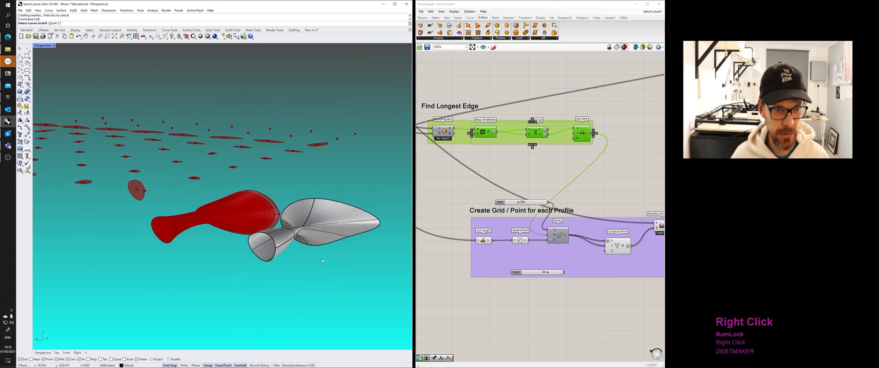
click(319, 240)
right_click(317, 235)
click(317, 231)
key(Delete)
right_click(320, 246)
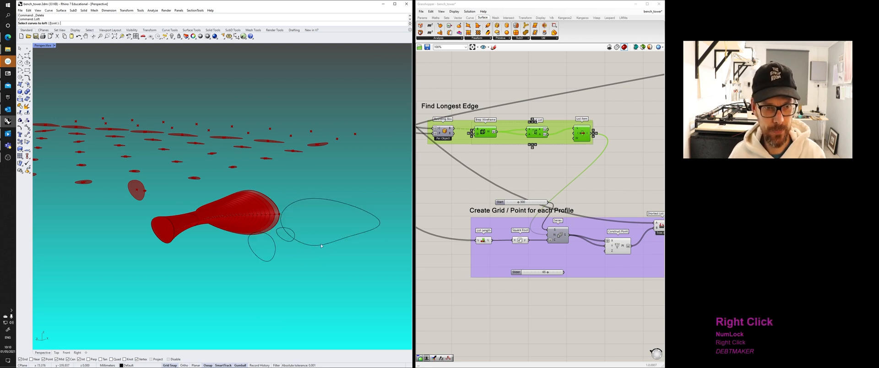
click(302, 245)
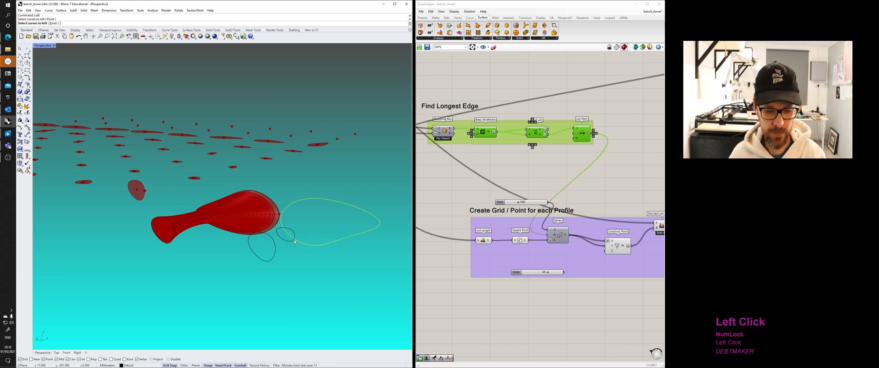
right_click(295, 241)
Step: Rotate the large profile curve further so its long axis stands steeply upright
click(312, 246)
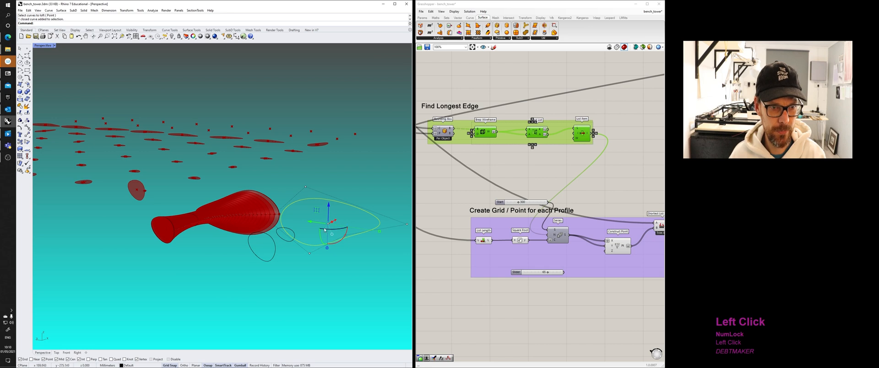
drag(334, 245, 276, 284)
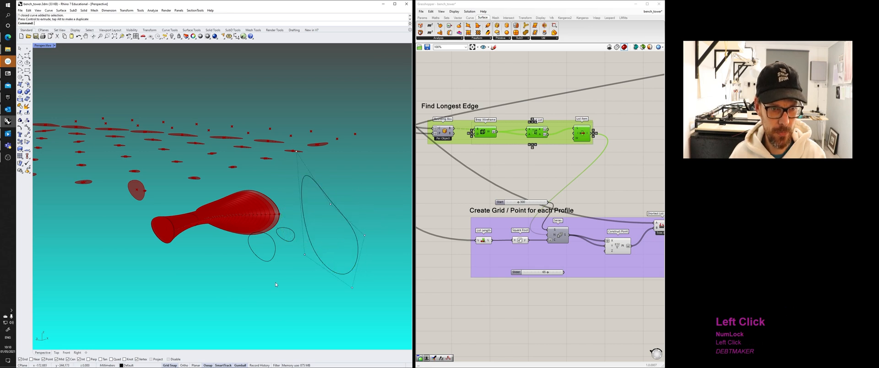
Step: Try a loft through the three profile curves, starting with the small-end curve and accepting the seam points
text(lo)
right_click(275, 285)
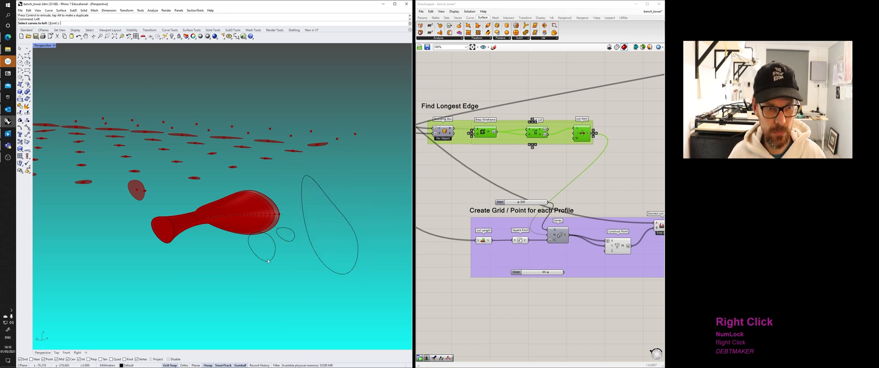
click(270, 241)
click(287, 230)
click(347, 224)
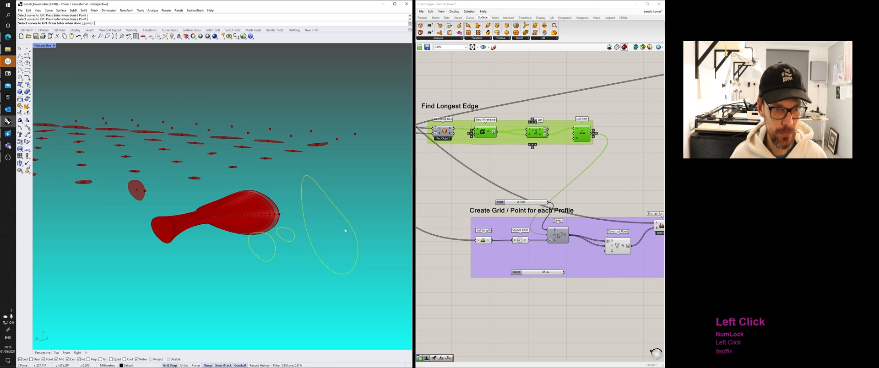
right_click(345, 228)
right_click(338, 238)
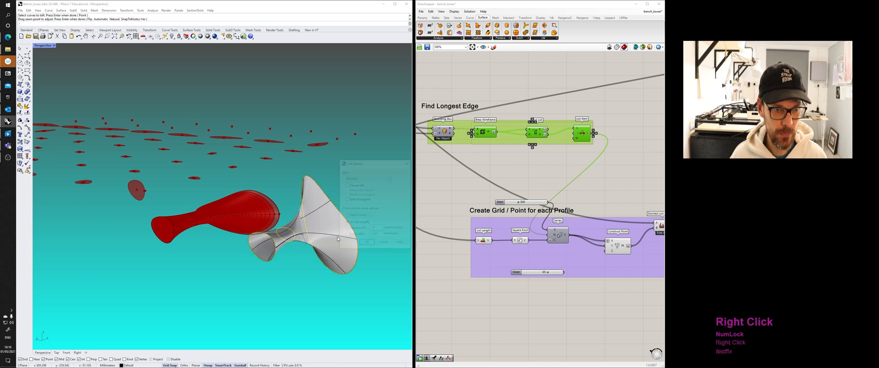
click(383, 243)
Step: Create a loft through the upright large curve and the two smaller profile curves, accepting the seam points
right_drag(347, 248, 325, 235)
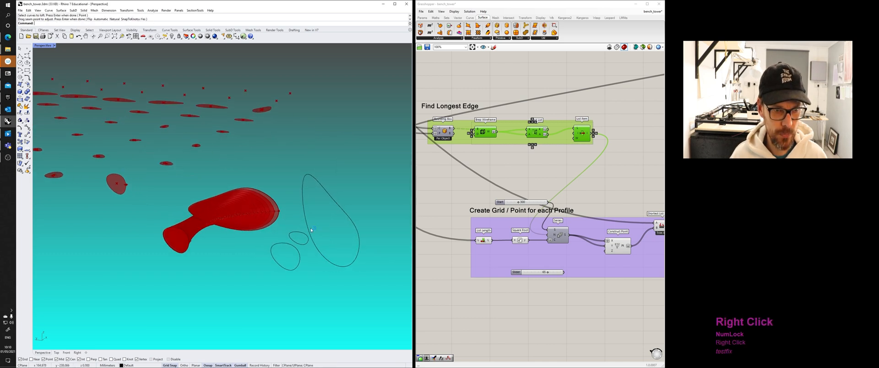
click(308, 229)
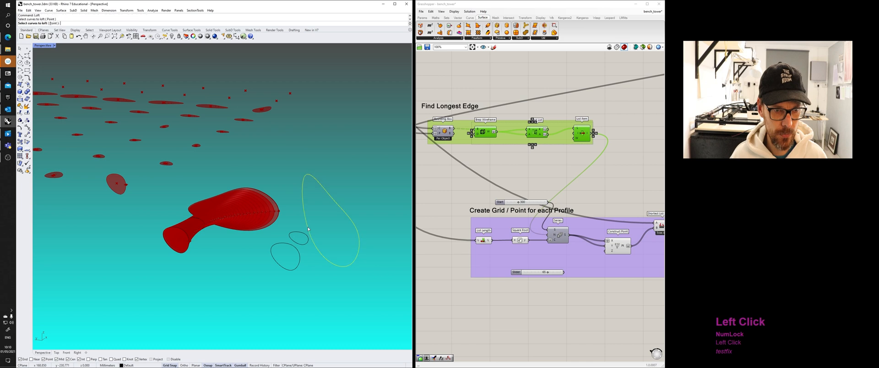
right_click(291, 249)
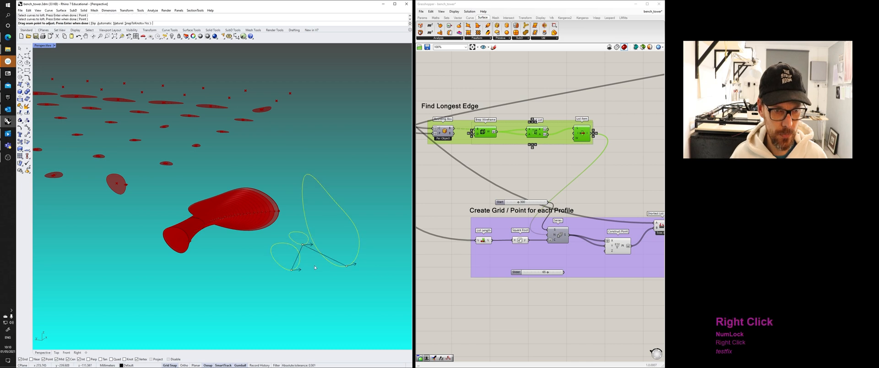
right_click(314, 266)
right_drag(319, 275, 243, 269)
click(290, 254)
right_click(293, 257)
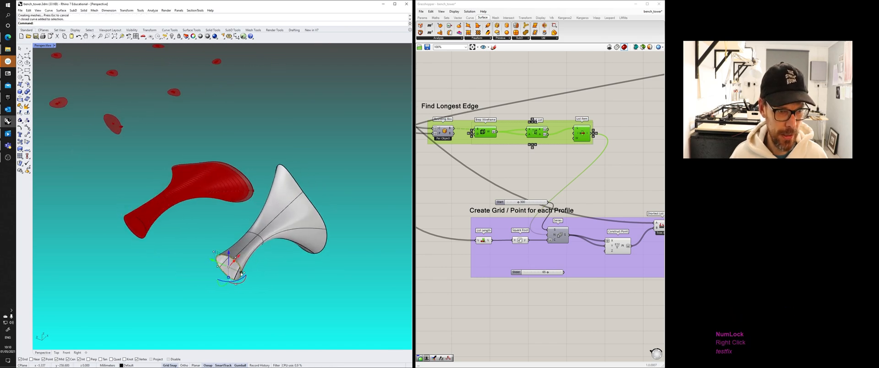
Step: Scale the small-end profile curve up uniformly to several times its size and delete the existing loft surface
shift+drag(241, 273, 269, 285)
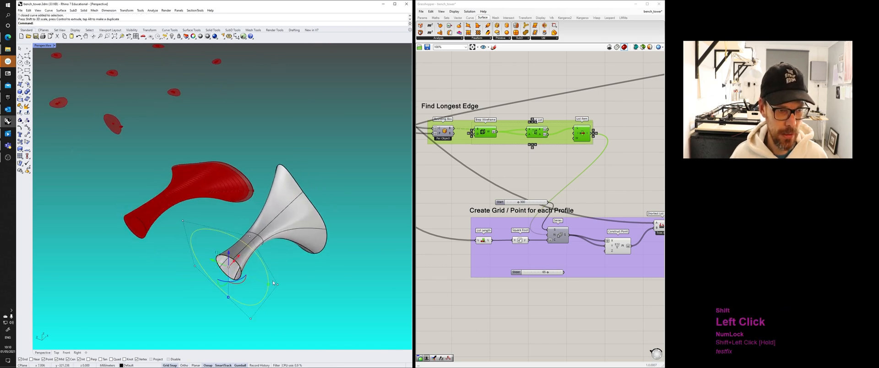
right_drag(295, 280, 303, 267)
click(262, 224)
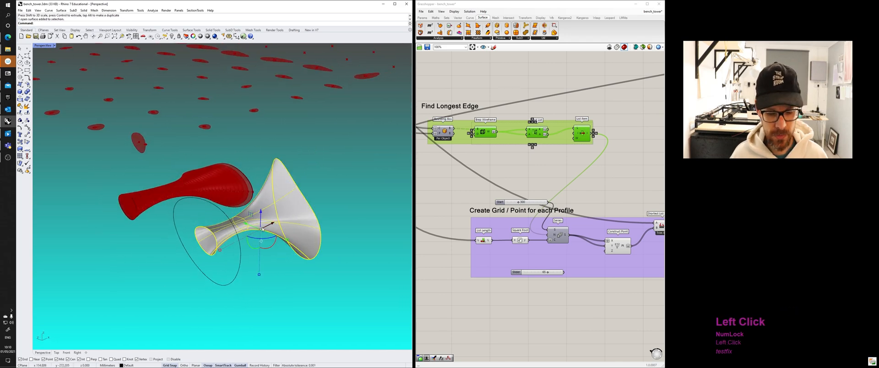
key(Delete)
Step: Loft through the enlarged end curve, the small middle curve and the large curve, accepting the seam points
text(loft)
key(Return)
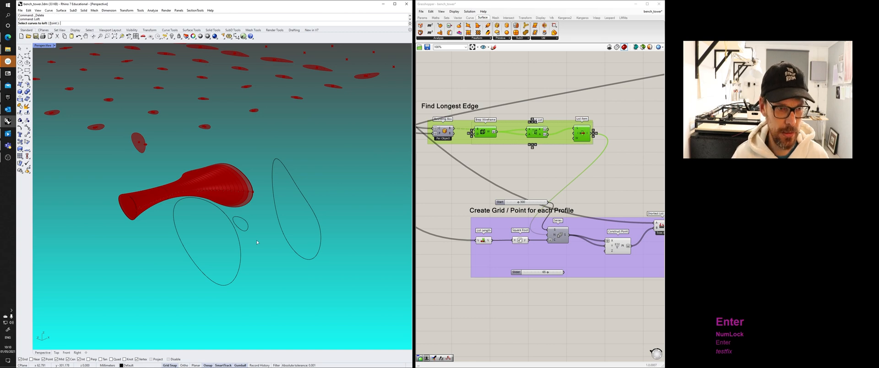
click(246, 232)
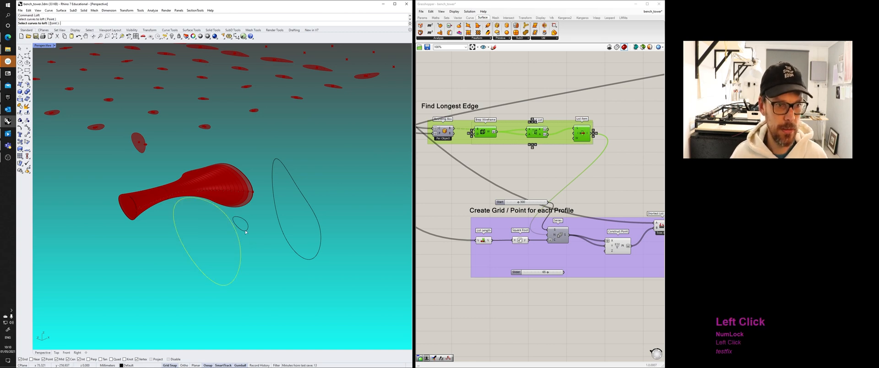
click(321, 227)
key(Return)
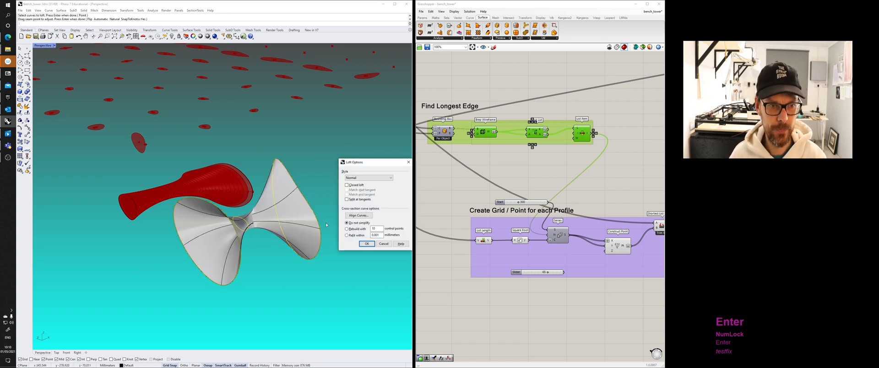
Step: Try reversing the curve alignment in the loft through the three profile curves and cancel the loft
click(347, 216)
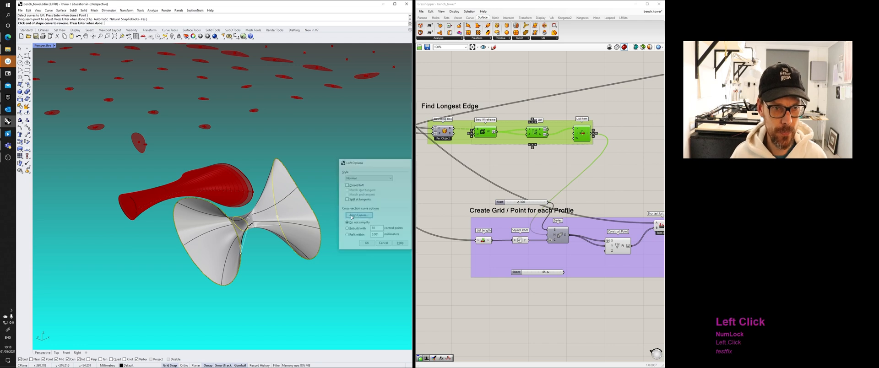
click(279, 226)
click(281, 226)
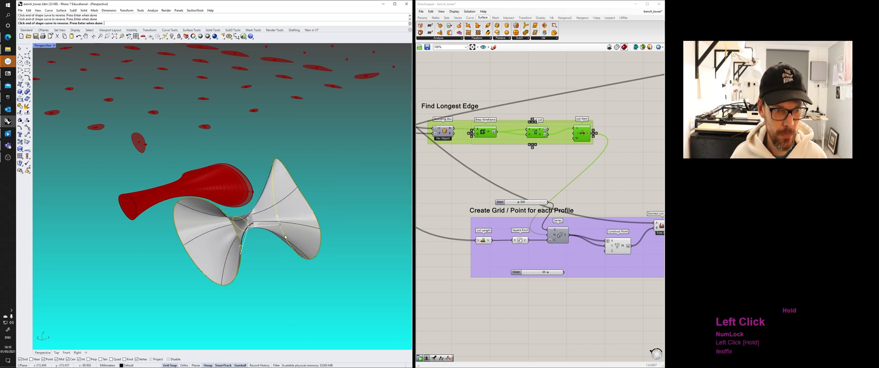
click(280, 225)
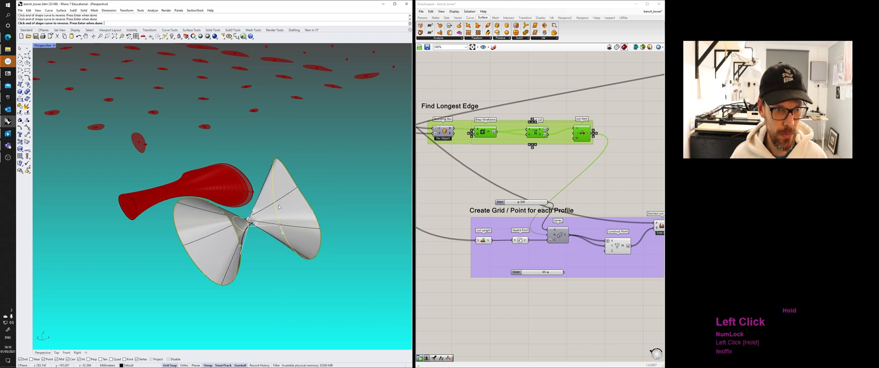
click(248, 227)
click(241, 256)
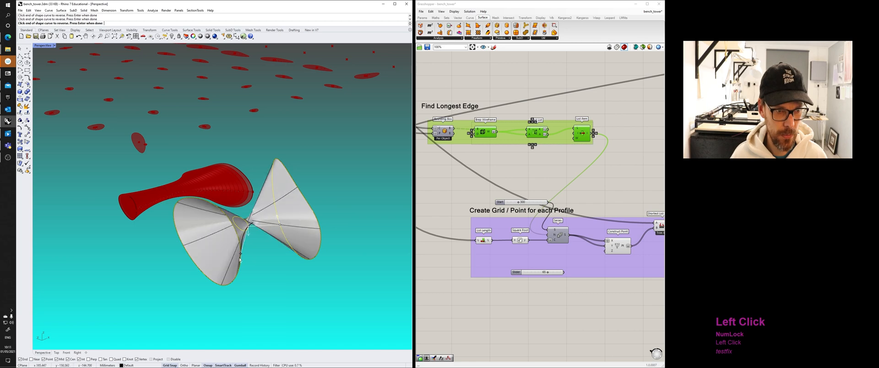
key(Return)
click(383, 243)
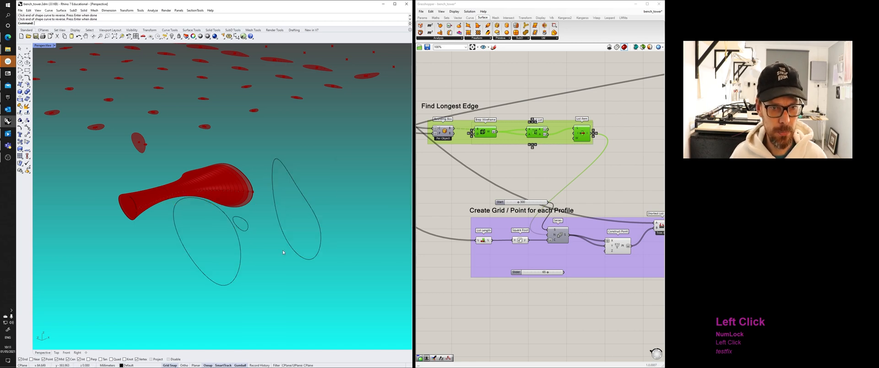
Step: Try lofting the two large end curves with the small middle curve, accept the seam points and cancel
right_drag(321, 238, 271, 243)
right_click(270, 250)
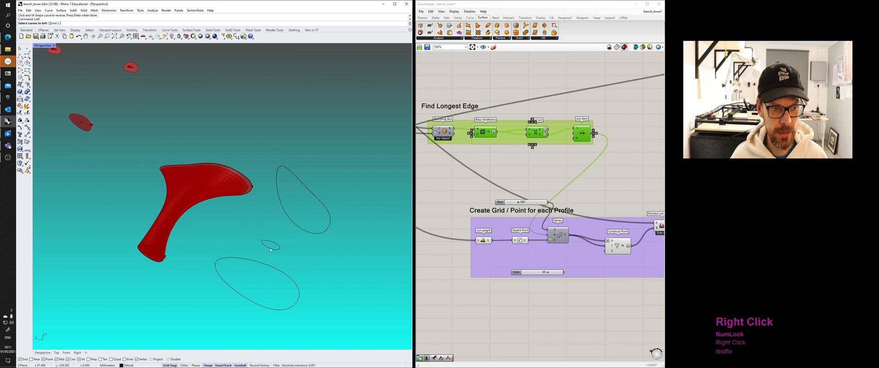
click(265, 268)
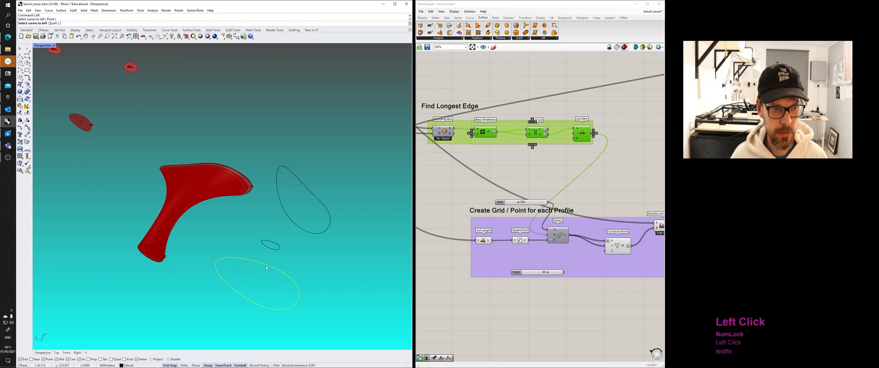
click(308, 191)
right_click(298, 205)
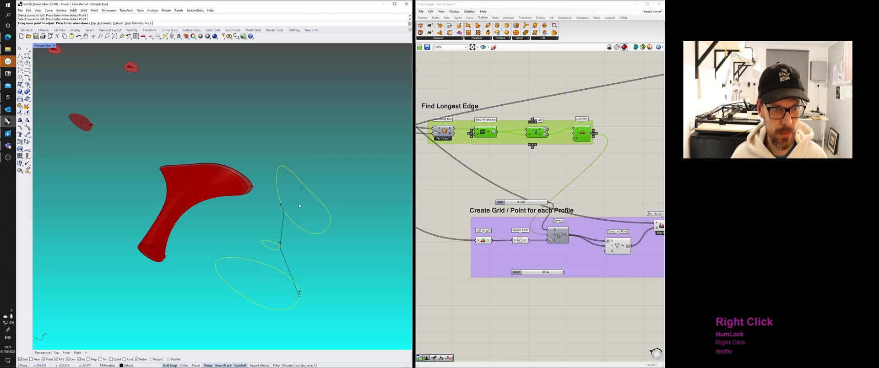
right_click(301, 228)
click(383, 244)
Step: Delete the three free profile curves beside the red form
right_drag(330, 258, 339, 274)
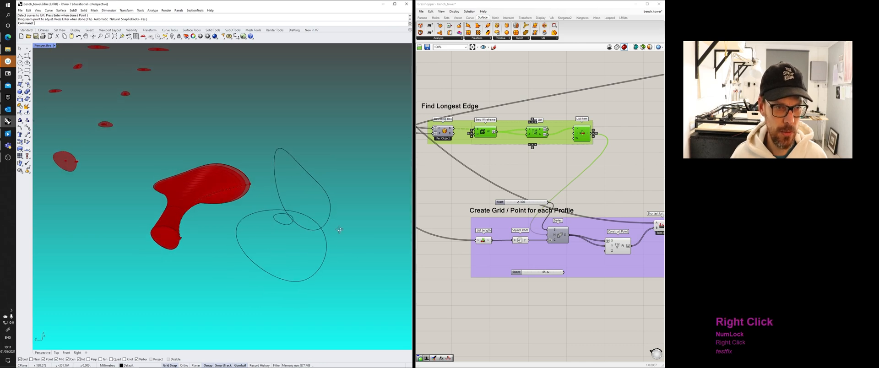
drag(340, 274, 277, 202)
key(Delete)
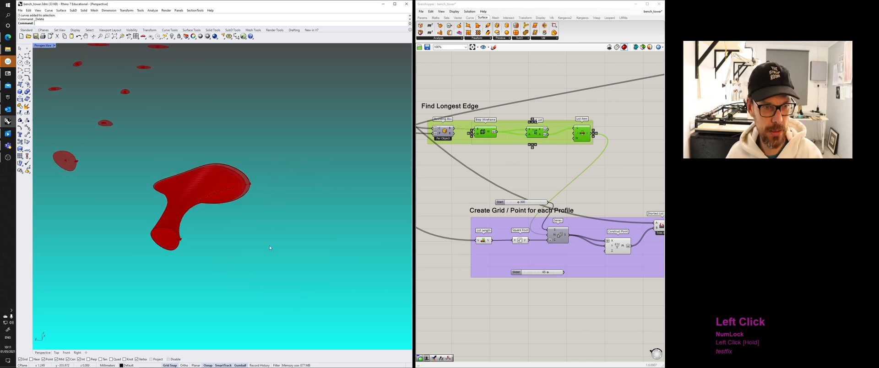
right_drag(241, 232, 257, 224)
scroll(456, 207, down, 3)
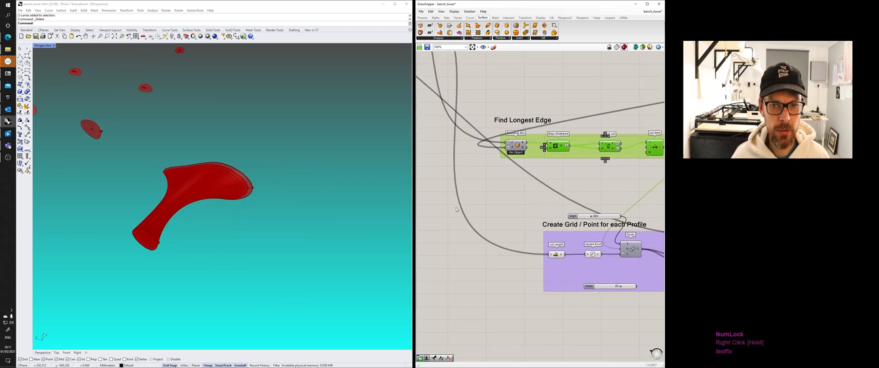
Step: Undo the recent deletions in Rhino to restore the loft surface and its profile curves
key(ctrl+z)
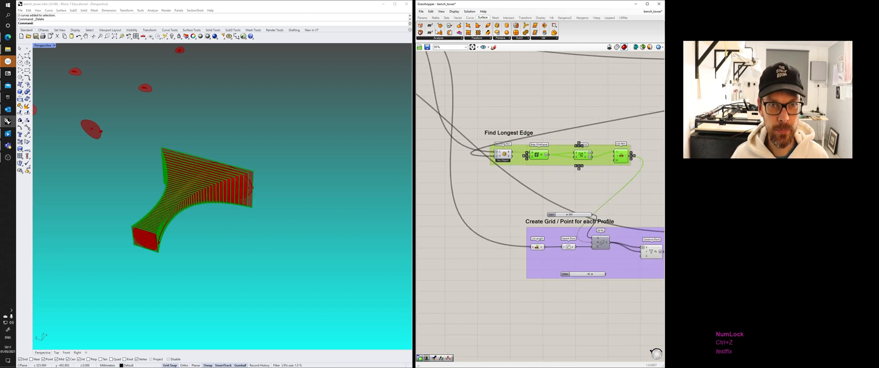
key(ctrl+y)
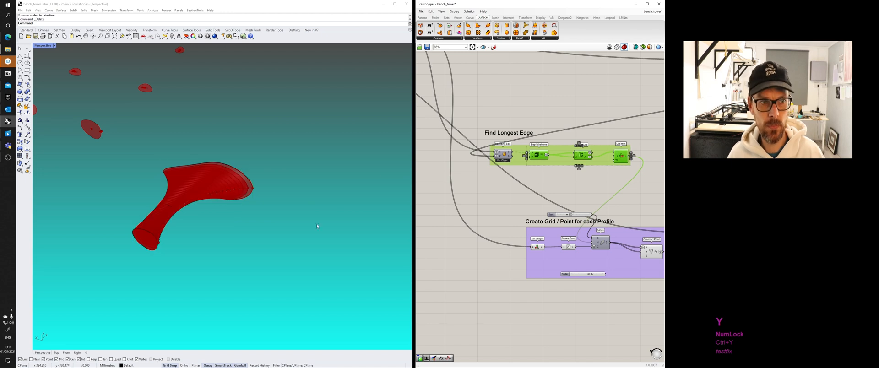
click(285, 246)
key(ctrl+z)
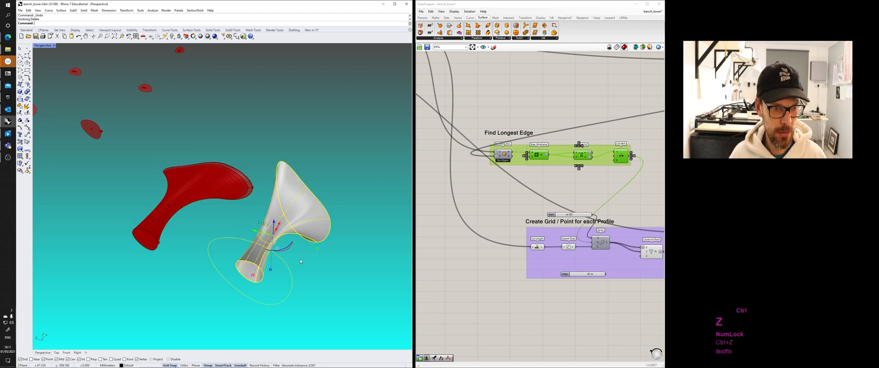
click(300, 253)
Step: Delete the enlarged profile curve around the loft's small end
right_drag(299, 253, 316, 260)
click(281, 266)
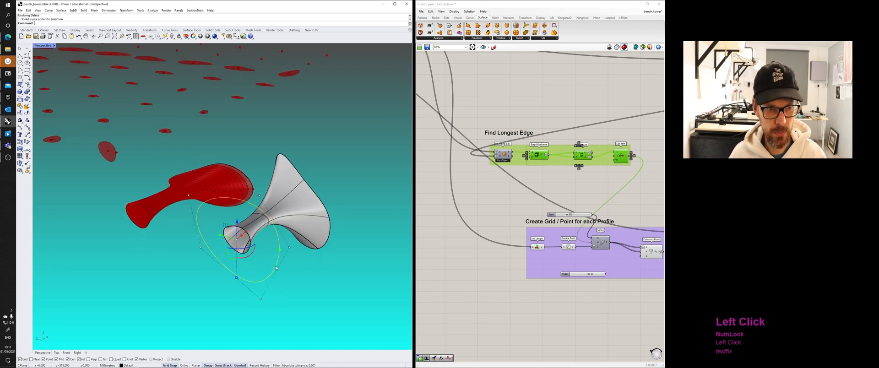
key(Delete)
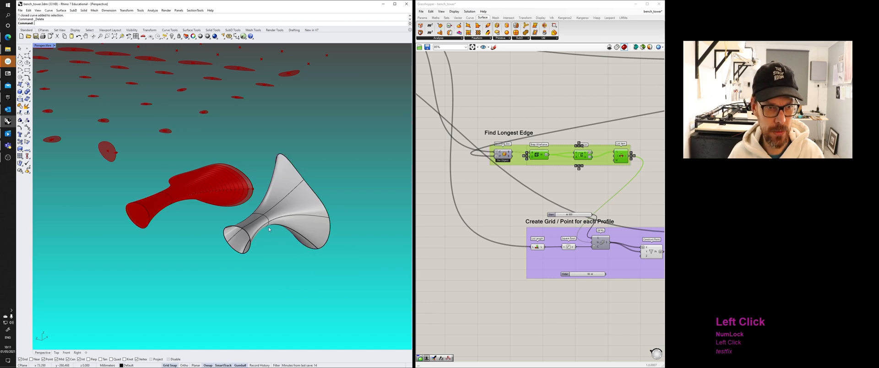
Step: Duplicate the grey loft surface and place the copy beside the original
click(278, 244)
scroll(278, 245, down, 3)
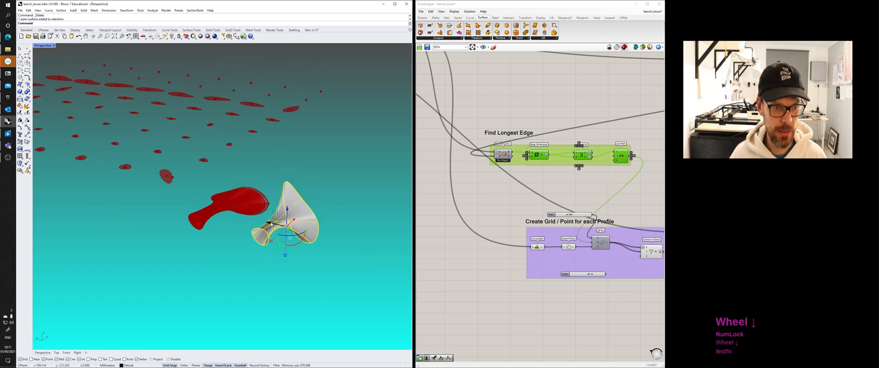
drag(273, 224, 341, 241)
right_drag(364, 265, 336, 278)
click(336, 279)
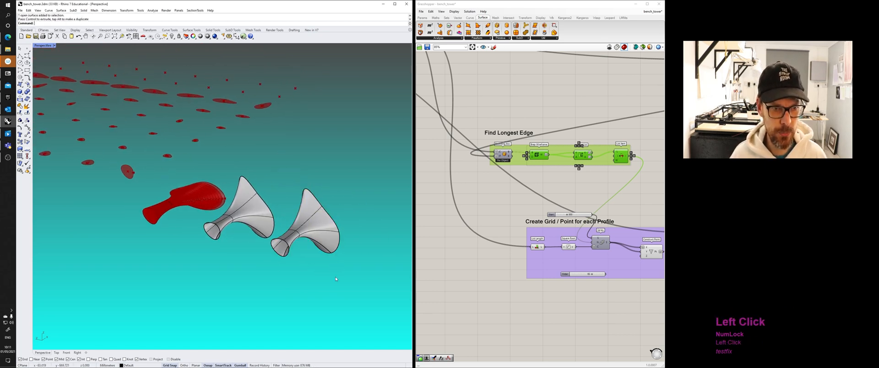
Step: Contour the duplicated loft surface from its small end toward its large end, accepting the offered spacing
text(conto)
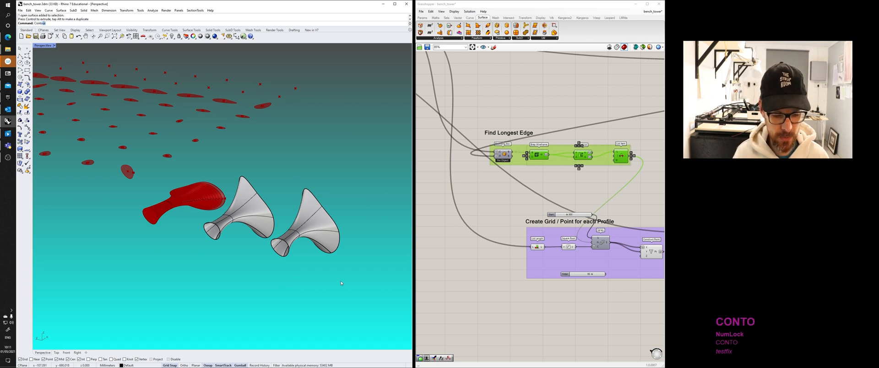
text(ur)
key(Return)
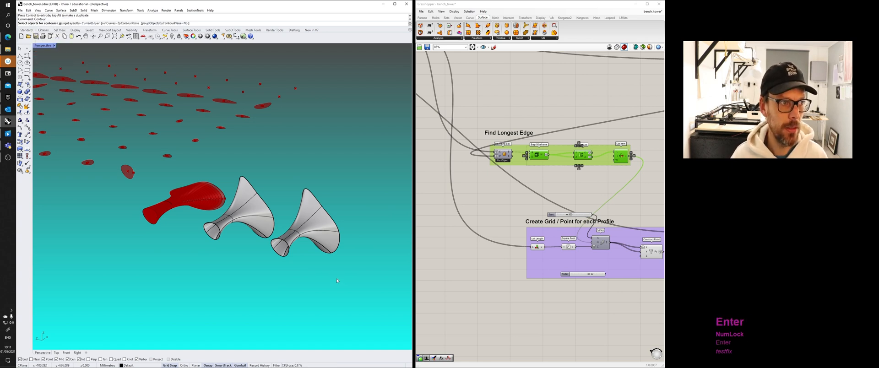
click(309, 236)
right_click(308, 234)
right_drag(306, 234, 317, 294)
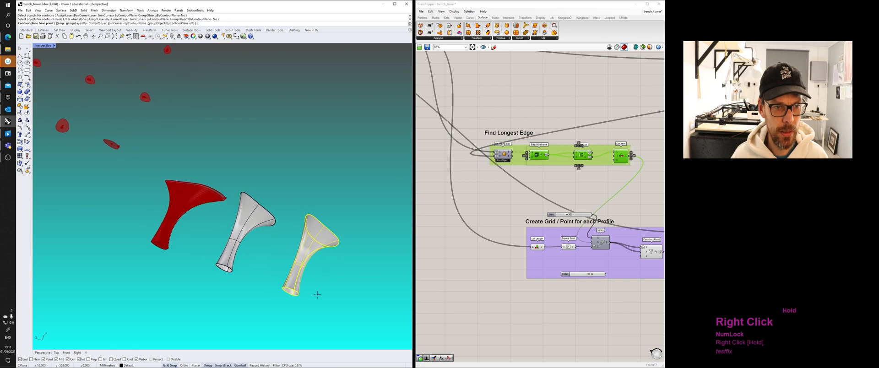
click(307, 301)
click(356, 251)
right_drag(357, 259, 334, 254)
right_click(327, 291)
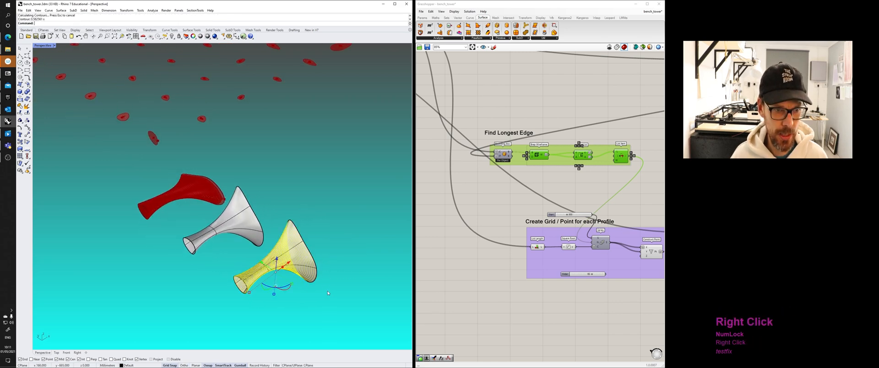
Step: Move the set of contour curves clear of the duplicated surface
drag(286, 267, 364, 208)
click(362, 227)
right_drag(361, 228, 356, 268)
scroll(329, 229, up, 5)
scroll(355, 264, down, 6)
Step: Pull three individual contour curves upward out of the contour set
click(349, 235)
right_click(349, 235)
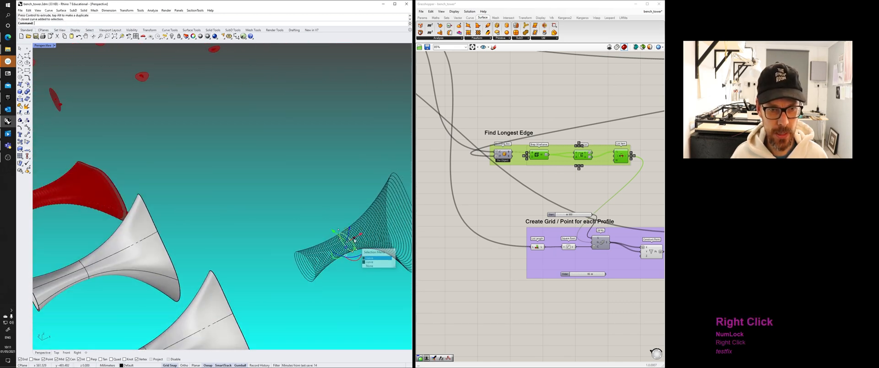
click(348, 236)
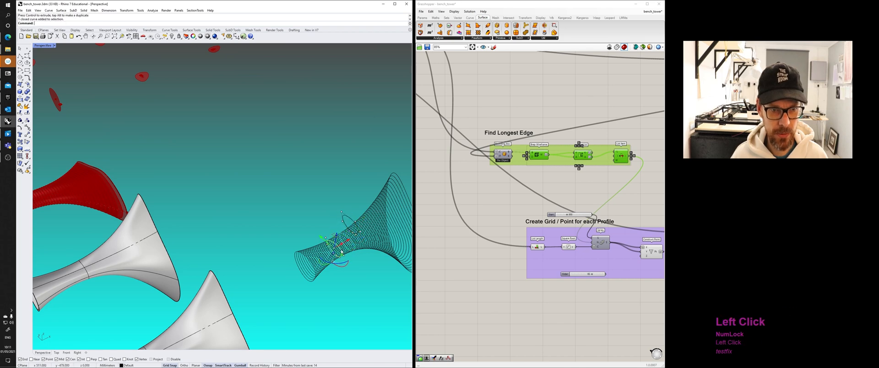
drag(337, 237, 335, 197)
click(321, 254)
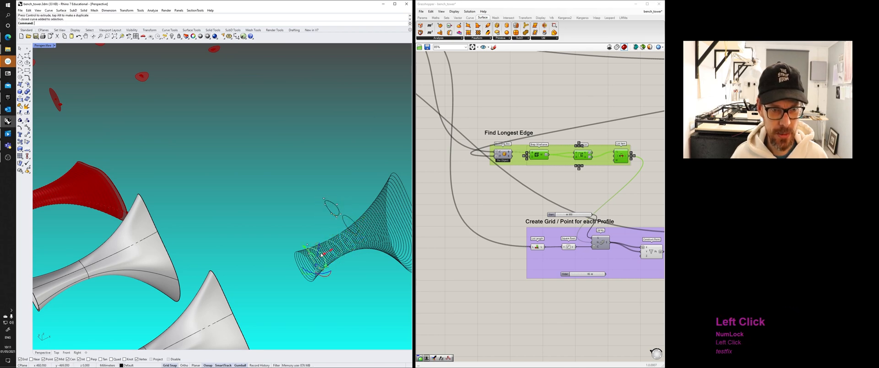
drag(319, 246, 324, 196)
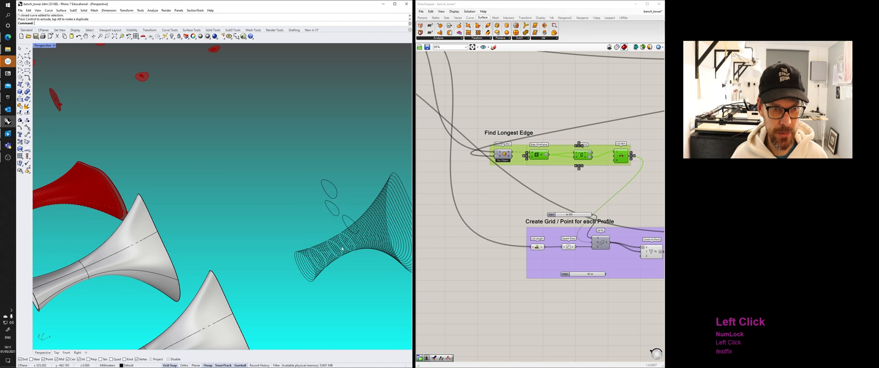
Step: Delete all the contour curves, including the three pulled-out ones
right_drag(325, 195, 369, 204)
scroll(369, 204, down, 3)
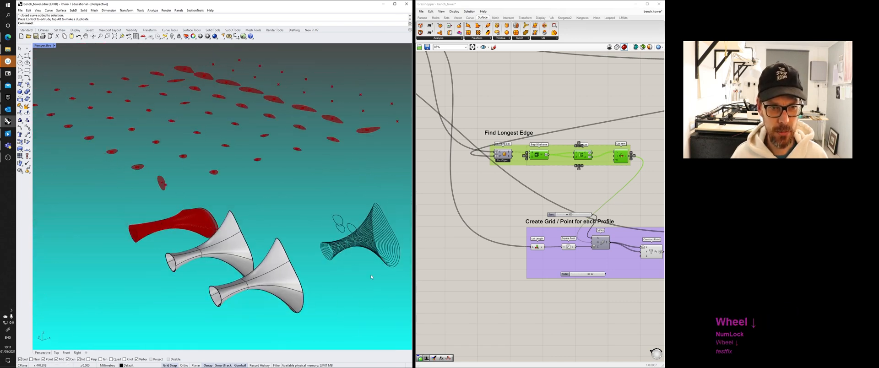
drag(389, 291, 332, 205)
key(Delete)
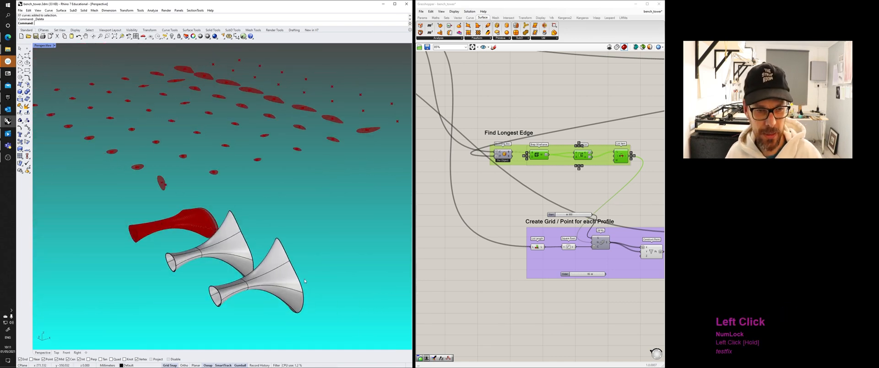
Step: Duplicate the front grey loft surface and place the copy above the other two
click(294, 275)
drag(257, 276, 269, 203)
click(298, 241)
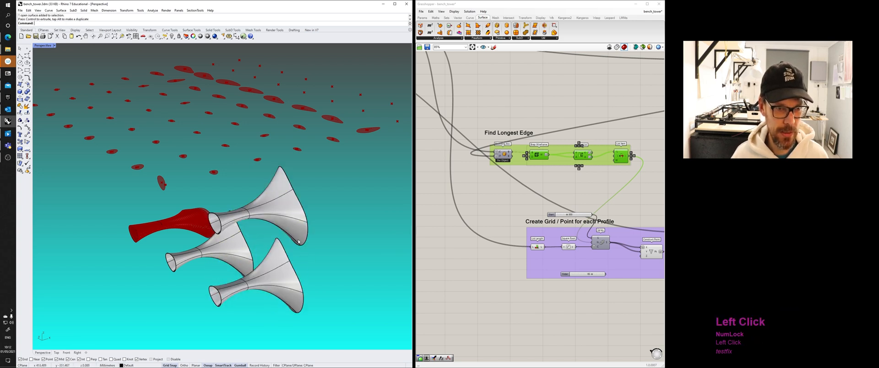
Step: Scale the upper copy's large-end edge along the green axis, and widen its small-end edge along the same axis
ctrl+shift+click(305, 243)
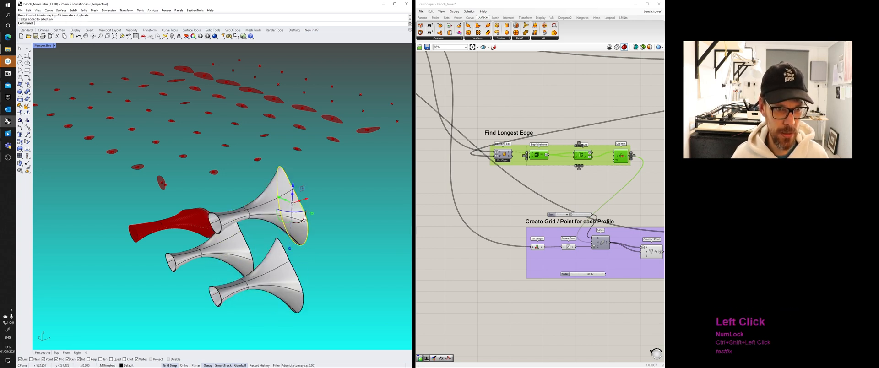
drag(312, 214, 328, 212)
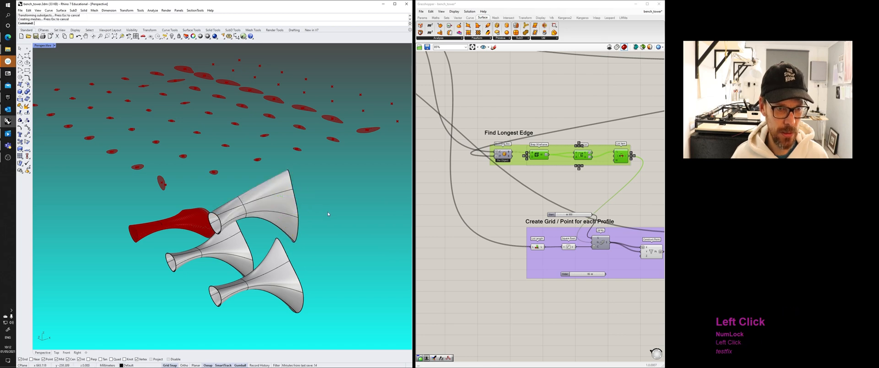
right_drag(328, 211, 317, 229)
ctrl+shift+click(281, 203)
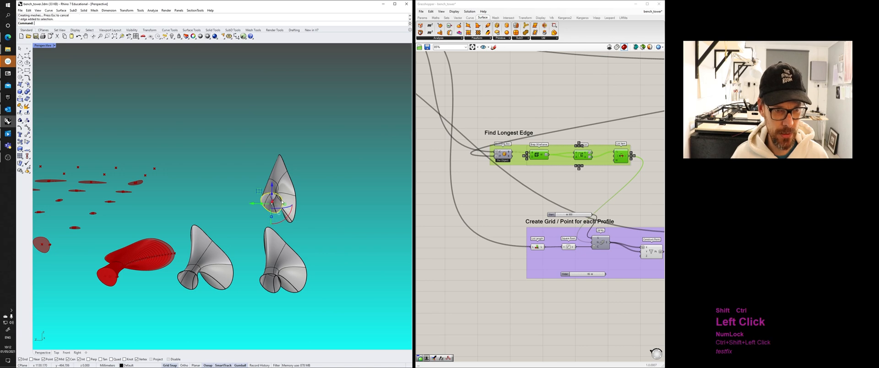
drag(285, 204, 306, 204)
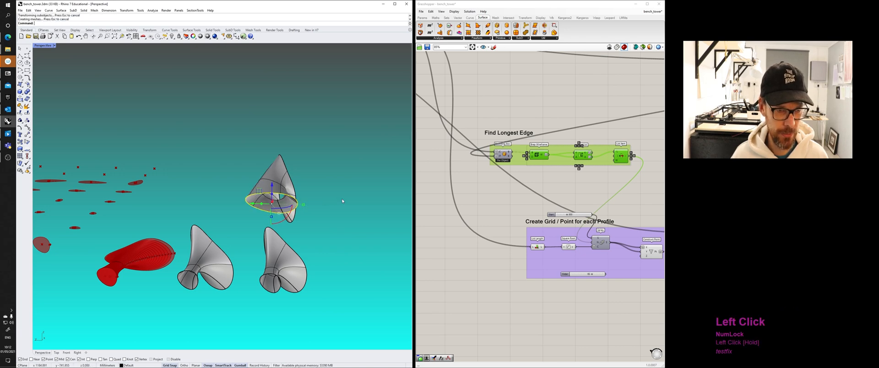
click(341, 200)
Step: Rotate the large-end edge of the upper loft copy
right_drag(355, 196, 284, 231)
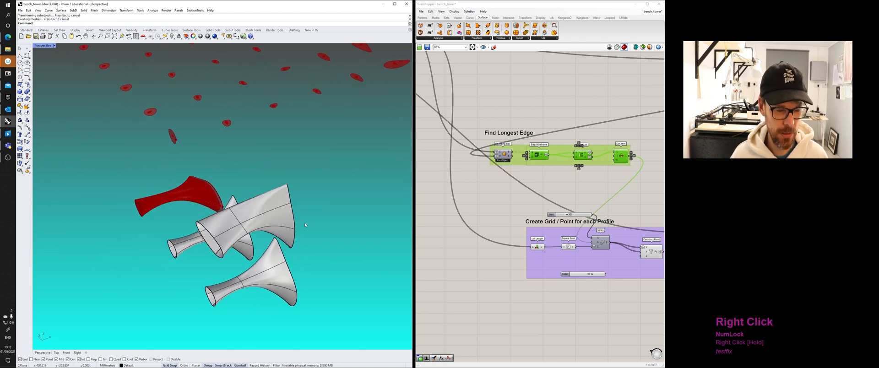
click(291, 219)
click(301, 218)
ctrl+shift+click(294, 218)
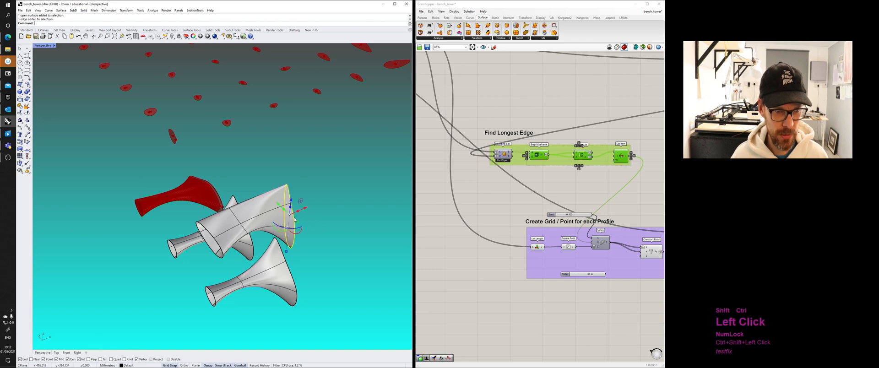
drag(297, 235, 308, 222)
click(334, 236)
right_drag(346, 246, 353, 187)
Step: Delete the upper loft copy and the two remaining grey loft surfaces, leaving only the red Grasshopper preview
drag(353, 185, 311, 137)
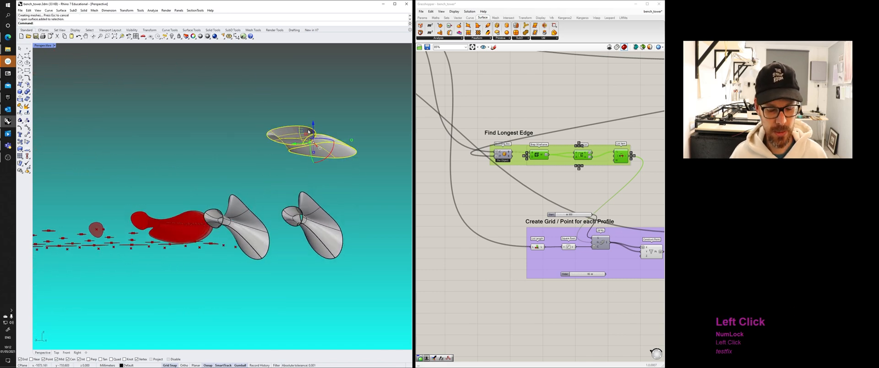
key(Delete)
right_drag(307, 136, 269, 240)
click(269, 241)
drag(269, 240, 247, 234)
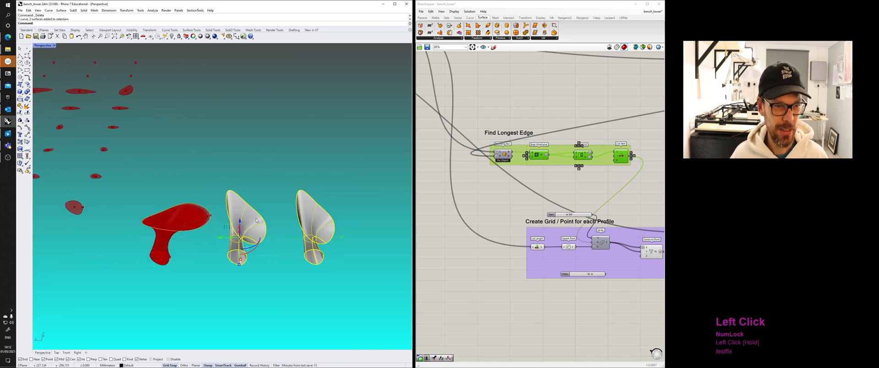
drag(359, 287, 247, 213)
key(Delete)
Step: Bring the start of the Grasshopper definition into view and widen its window over the Rhino viewport
scroll(464, 181, down, 5)
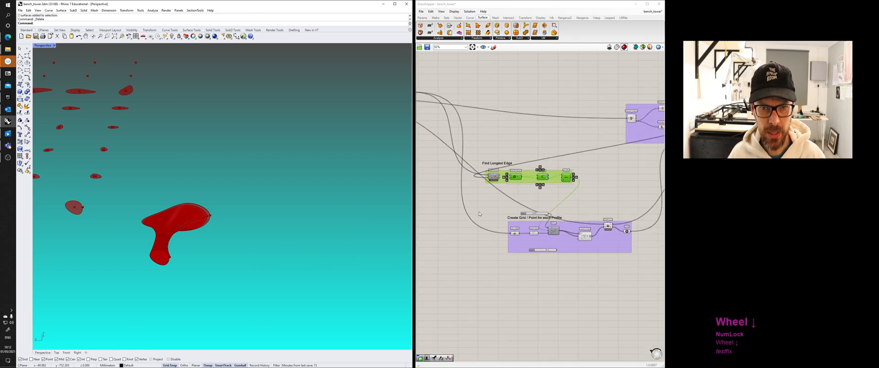
right_drag(443, 206, 472, 206)
scroll(528, 200, up, 1)
scroll(471, 206, up, 2)
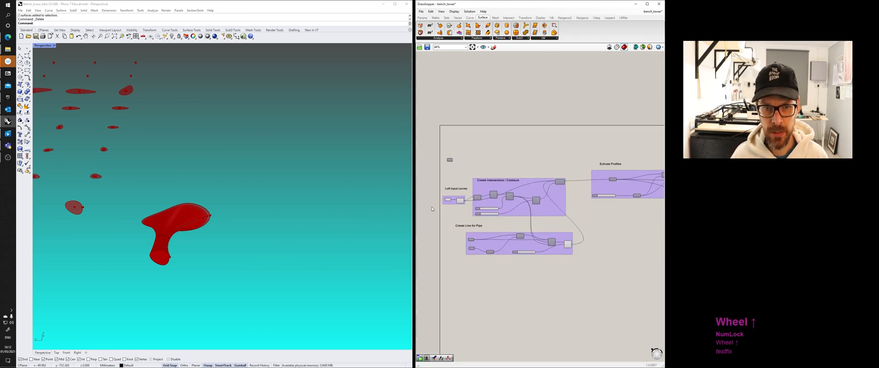
drag(414, 198, 289, 197)
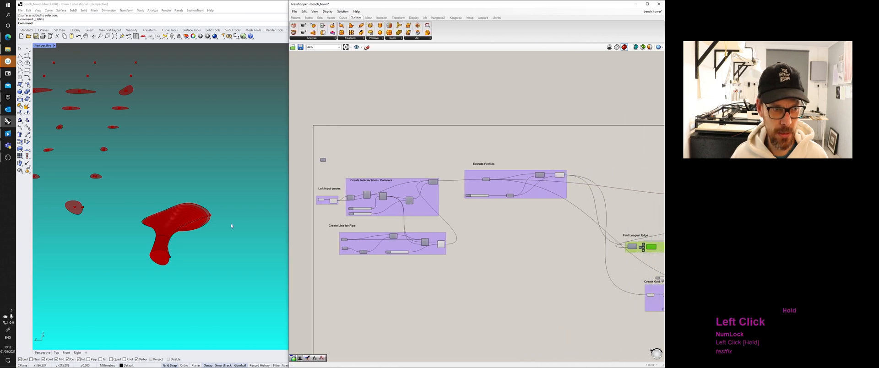
Step: Set the Count slider in the Create Intersections / Contours group to 22
right_drag(202, 231, 205, 251)
scroll(207, 258, up, 2)
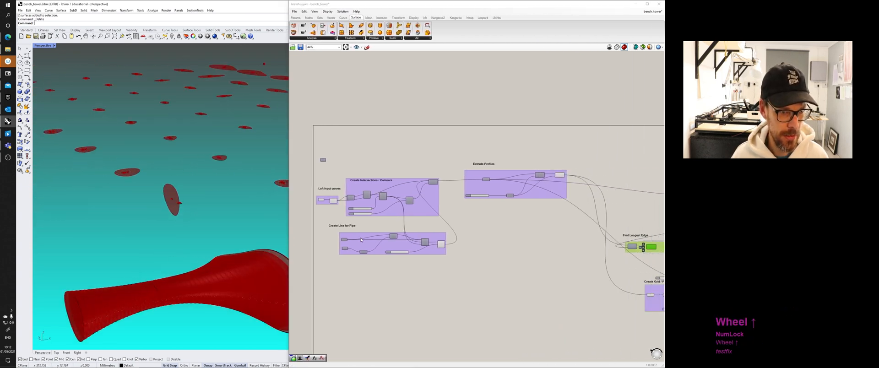
right_drag(361, 239, 382, 251)
scroll(403, 236, down, 2)
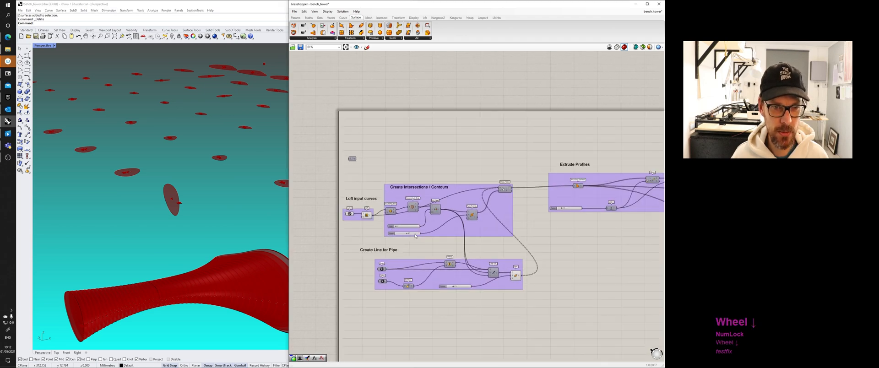
scroll(415, 236, down, 6)
scroll(199, 215, down, 2)
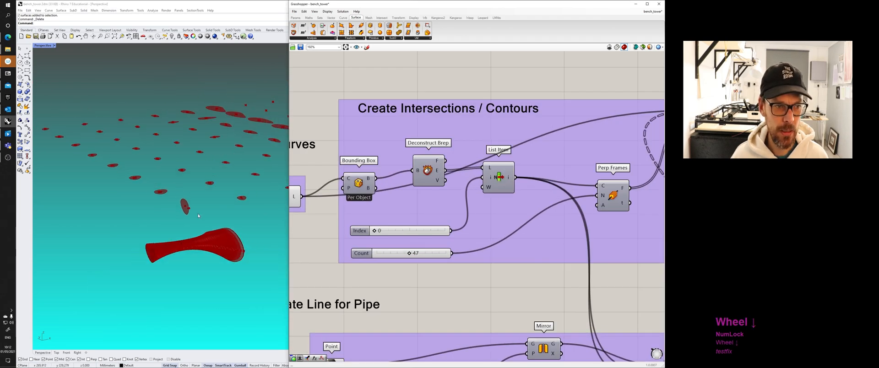
shift+right_drag(198, 215, 164, 253)
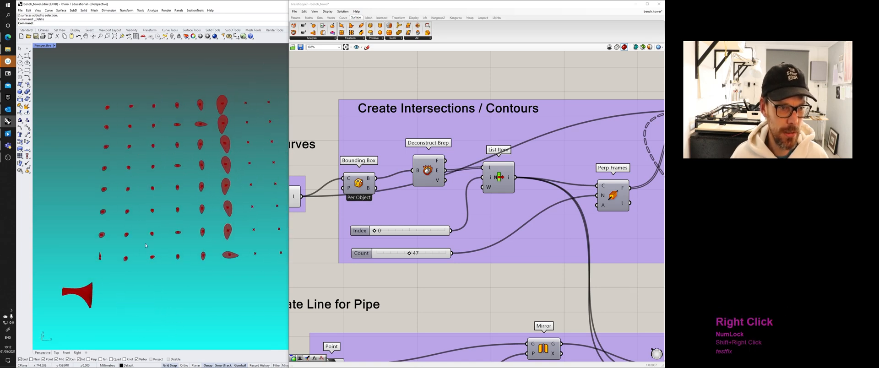
scroll(80, 303, up, 10)
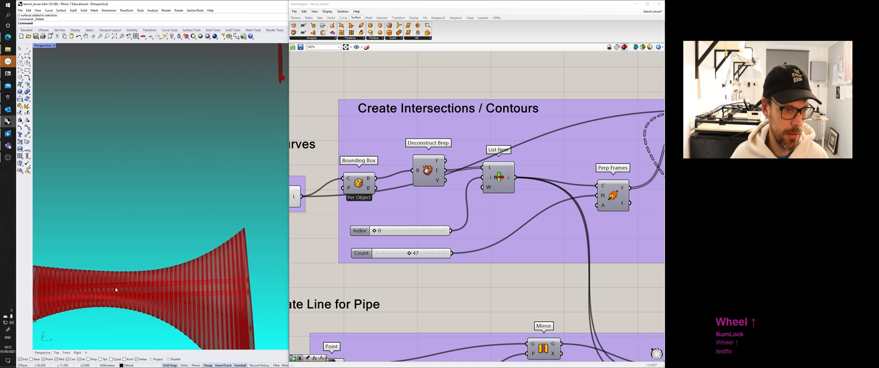
shift+right_drag(204, 242, 204, 241)
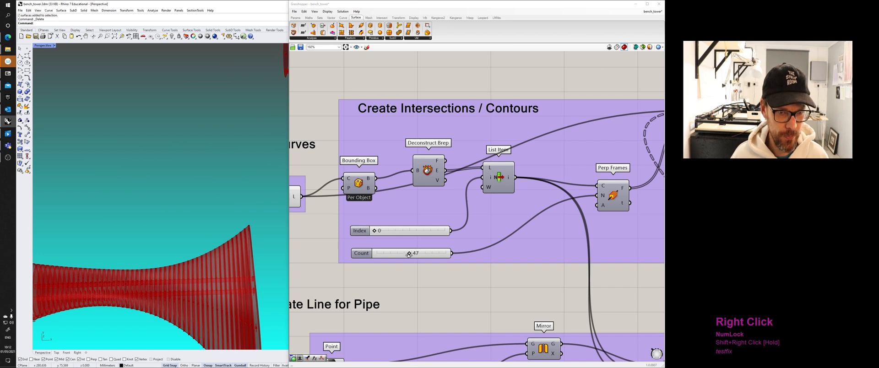
drag(411, 255, 404, 256)
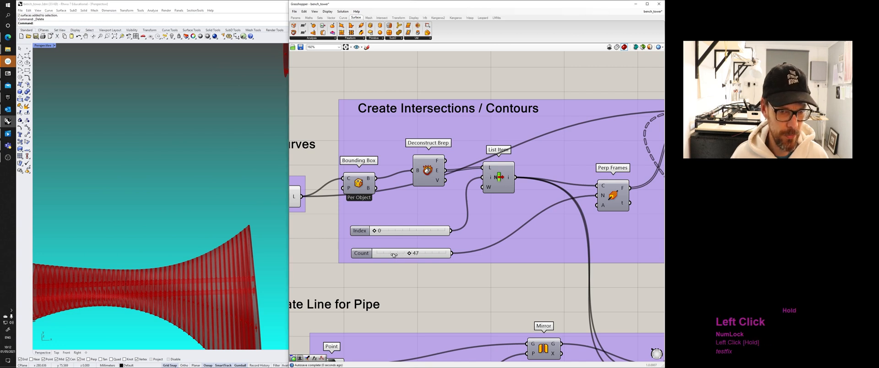
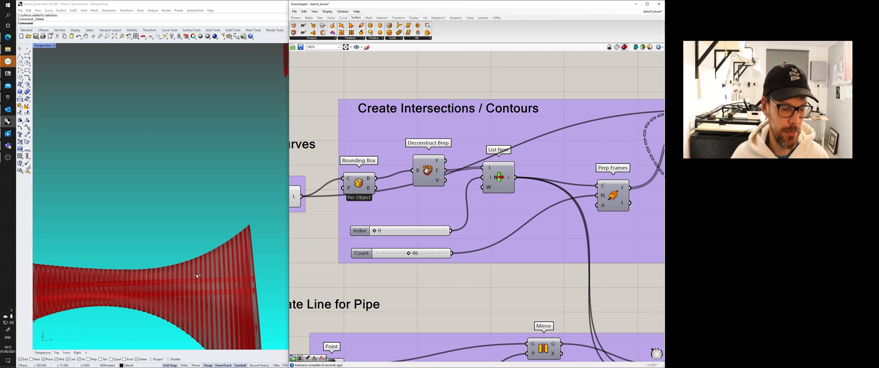
scroll(233, 201, down, 1)
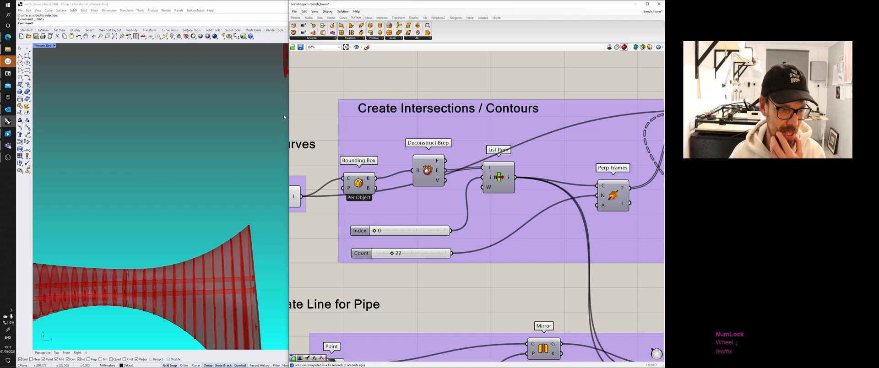
Step: Examine the spacing of the contour slices along the lofted form and the grid of laid-out profiles
scroll(240, 178, down, 4)
right_drag(240, 178, 247, 140)
scroll(216, 235, down, 5)
shift+right_drag(215, 248, 222, 237)
scroll(201, 254, up, 10)
right_drag(194, 269, 147, 235)
scroll(242, 210, down, 5)
scroll(147, 235, up, 5)
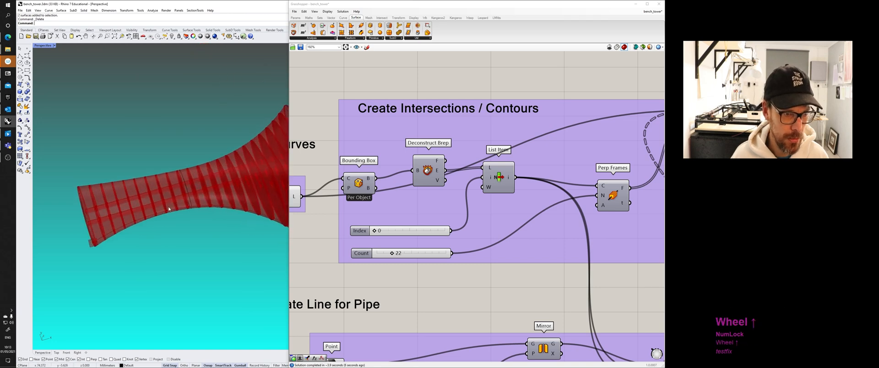
scroll(384, 218, down, 2)
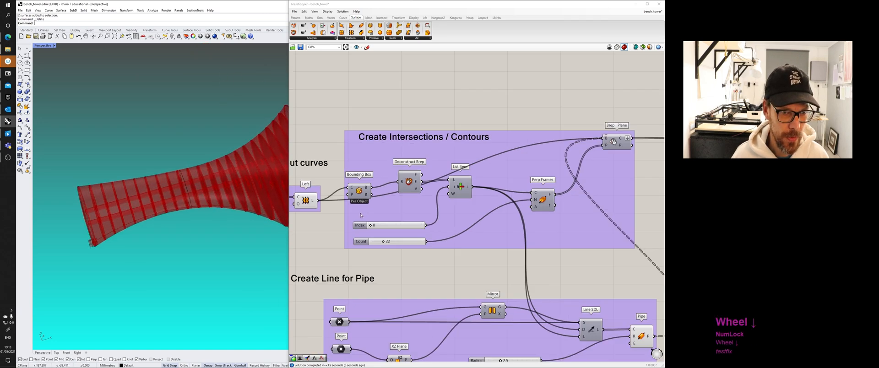
scroll(387, 245, up, 2)
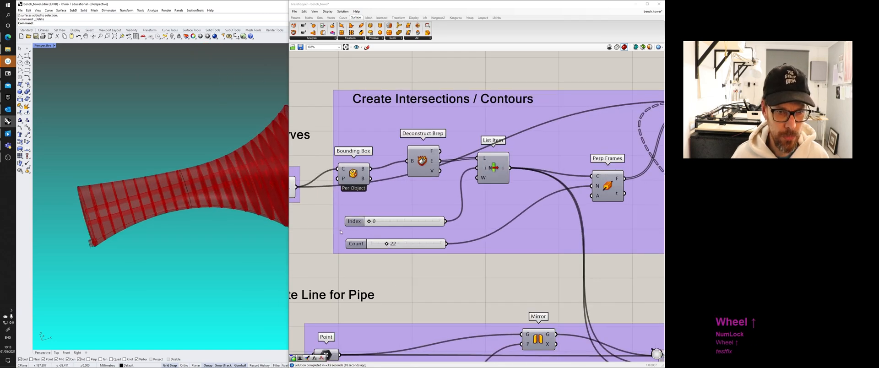
right_drag(186, 234, 191, 246)
shift+scroll(191, 246, down, 5)
shift+right_drag(201, 55, 194, 133)
shift+scroll(196, 118, down, 7)
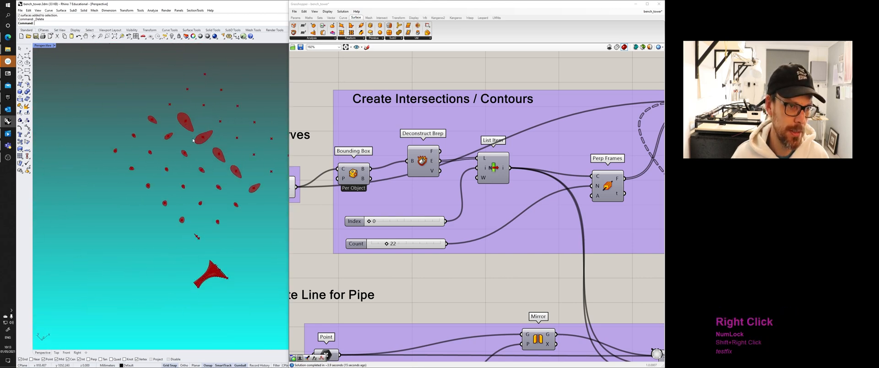
scroll(193, 140, up, 5)
scroll(207, 151, down, 5)
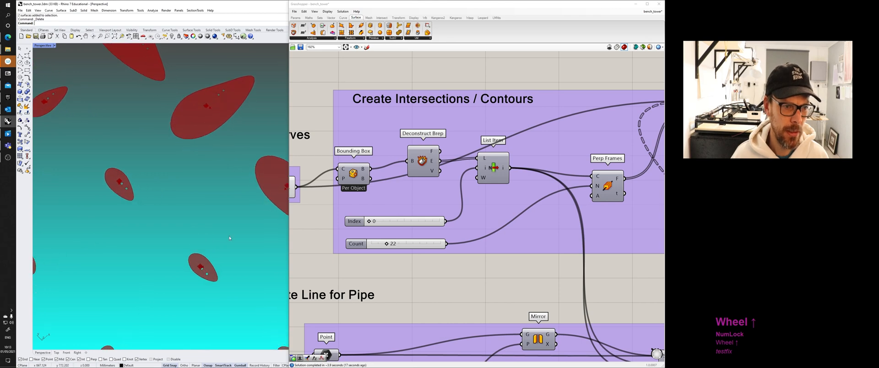
scroll(200, 269, down, 5)
Step: Scale the loft's middle input curve wider along the gumball's green axis
right_drag(199, 270, 226, 190)
scroll(213, 300, up, 3)
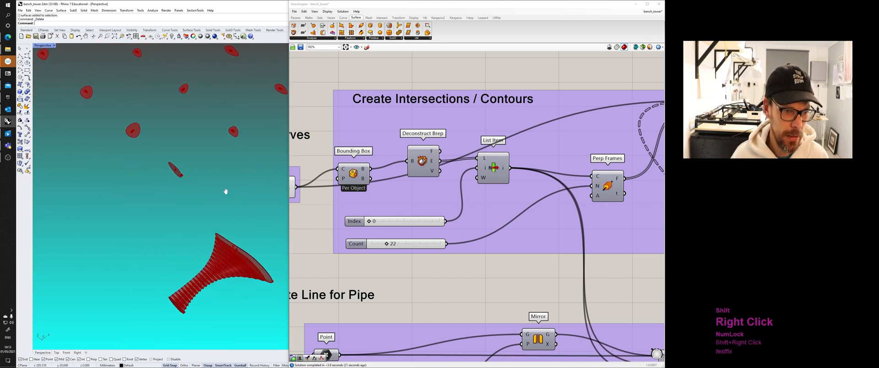
scroll(214, 259, up, 5)
click(190, 246)
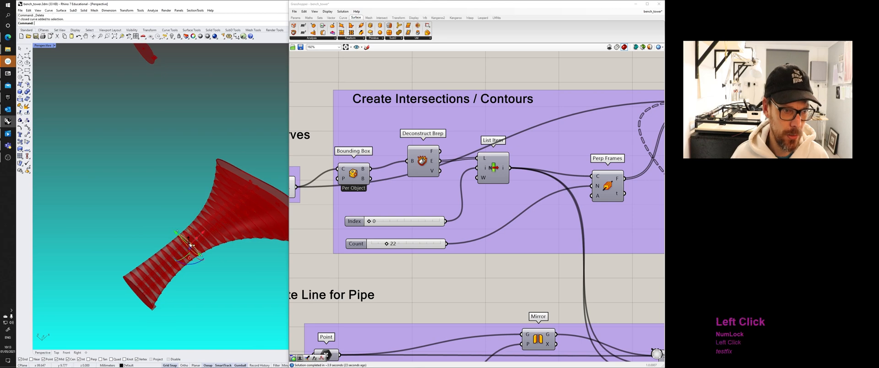
right_drag(196, 249, 231, 59)
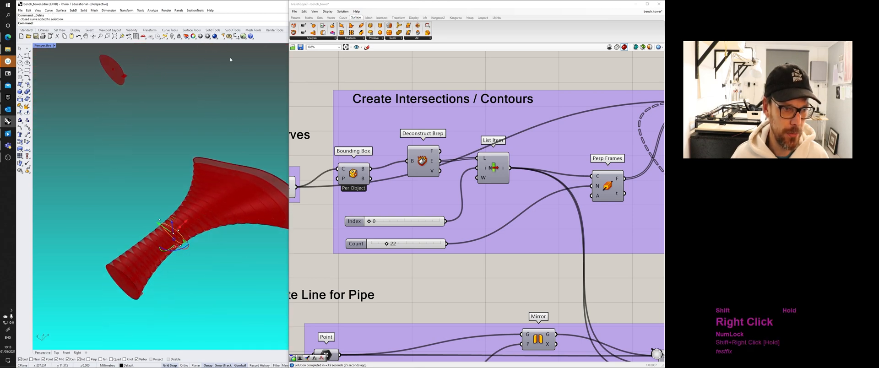
drag(185, 244, 225, 291)
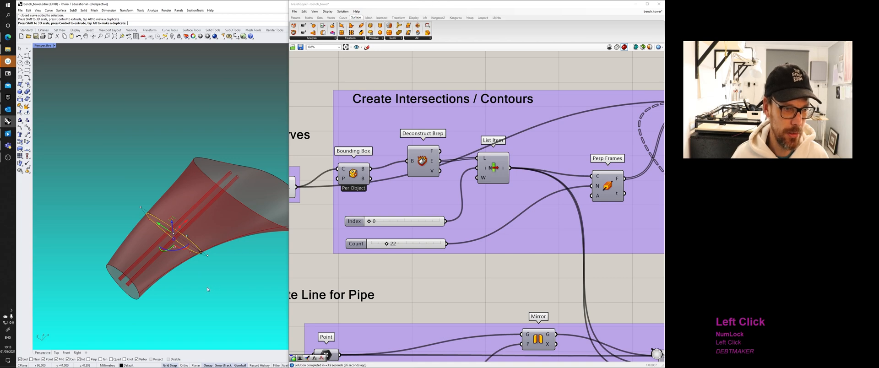
scroll(188, 199, down, 5)
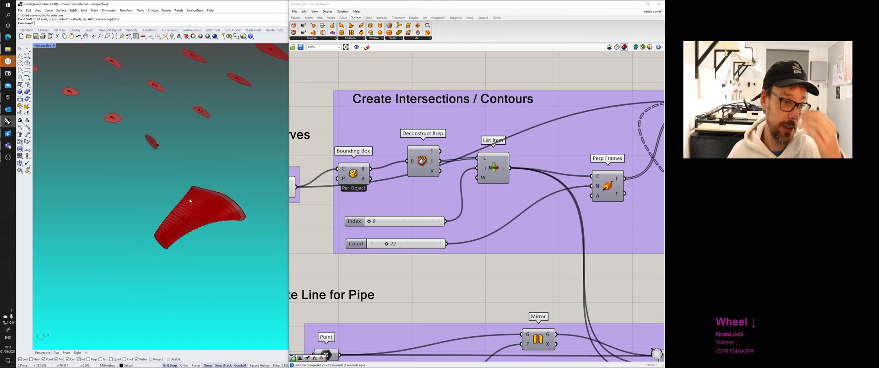
scroll(192, 166, up, 8)
right_drag(185, 202, 190, 160)
scroll(197, 205, down, 4)
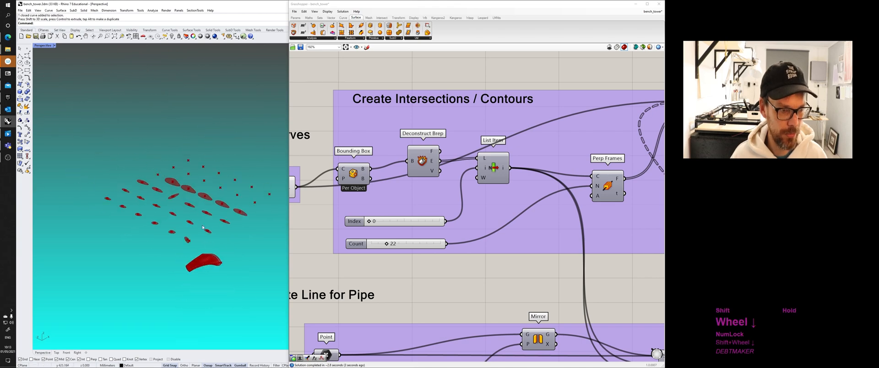
Step: Scale the loft's middle input curve taller along the gumball's blue axis and deselect it
shift+right_drag(202, 268, 202, 199)
scroll(203, 199, up, 5)
click(191, 186)
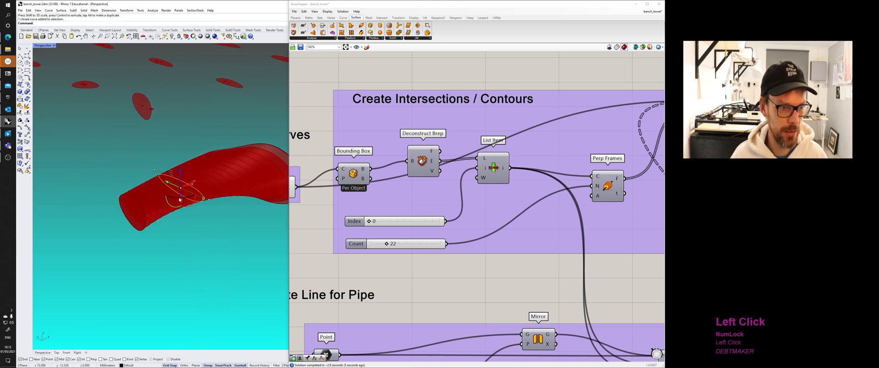
drag(181, 199, 182, 238)
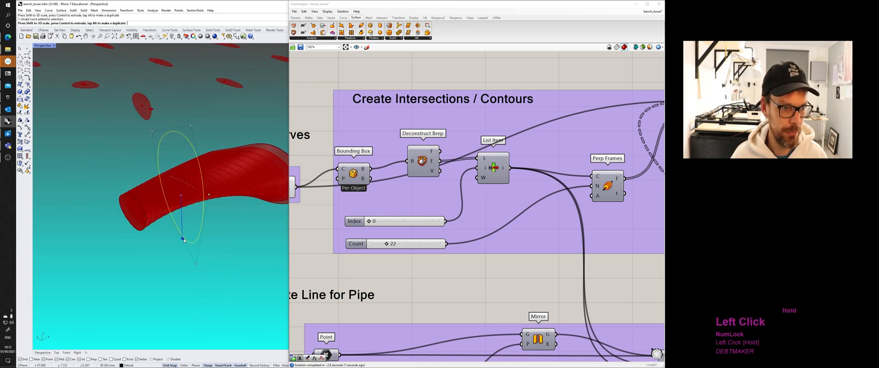
scroll(218, 217, down, 2)
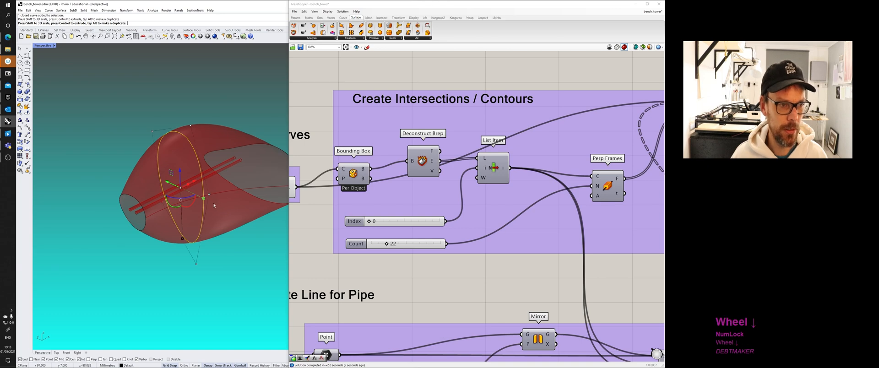
click(238, 120)
Step: Examine the bulging form's slices and its laid-out profiles from several angles
scroll(238, 120, down, 7)
shift+right_drag(235, 146, 146, 228)
shift+scroll(206, 318, down, 3)
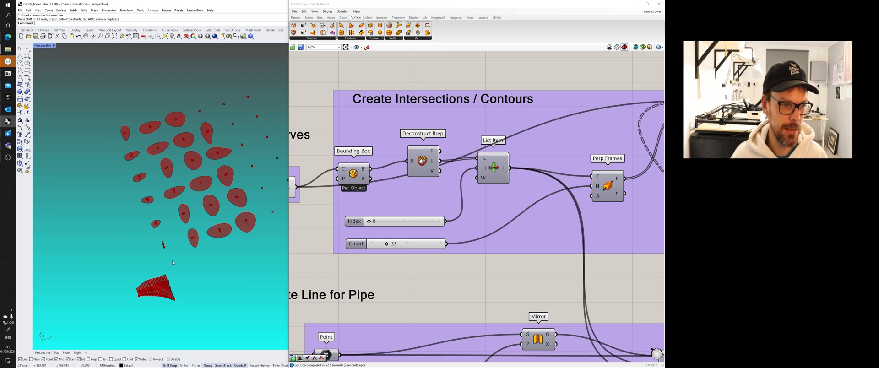
scroll(171, 262, down, 6)
shift+right_drag(188, 268, 195, 264)
scroll(253, 223, up, 5)
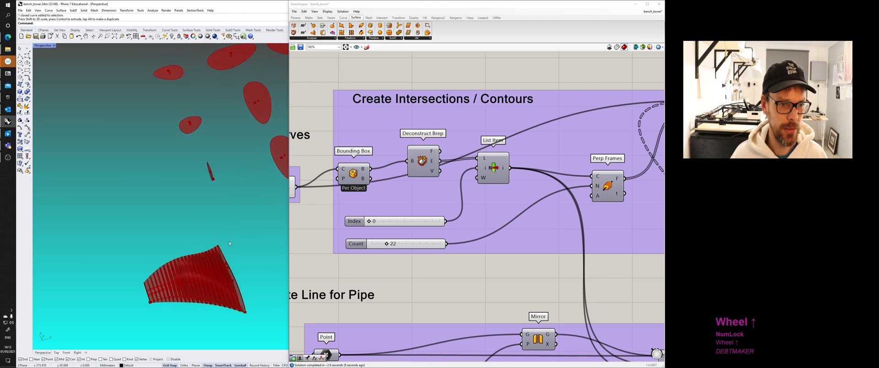
right_drag(253, 223, 182, 215)
scroll(182, 215, up, 5)
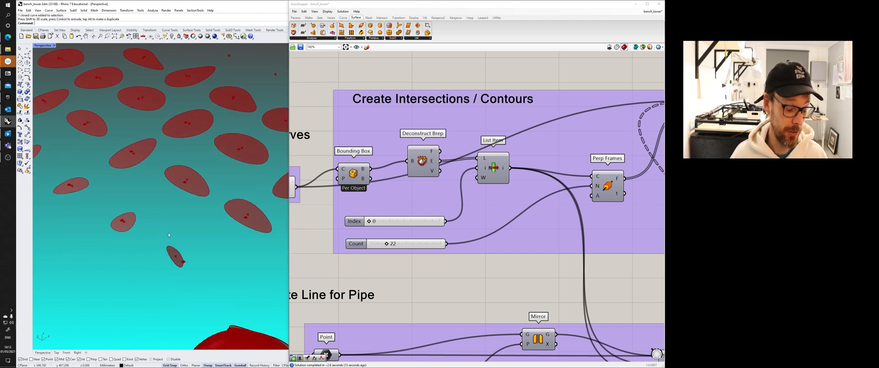
scroll(181, 263, down, 5)
right_drag(192, 253, 173, 241)
scroll(187, 237, up, 10)
Step: Inspect the loft's input curves at its narrow end, selecting and then deselecting them without editing
click(168, 255)
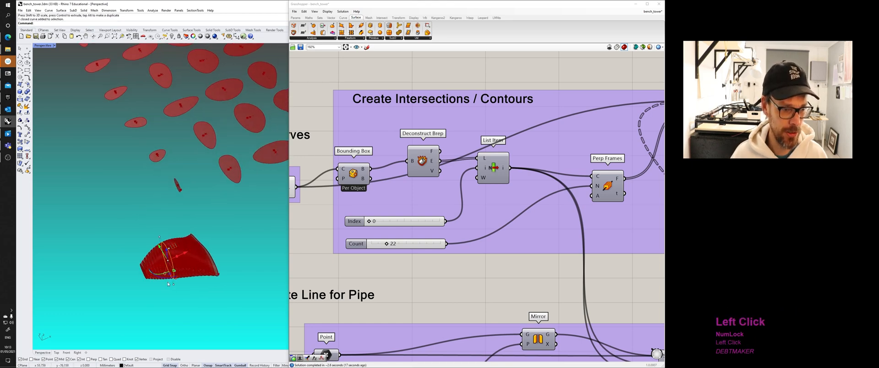
right_drag(168, 284, 150, 290)
click(150, 290)
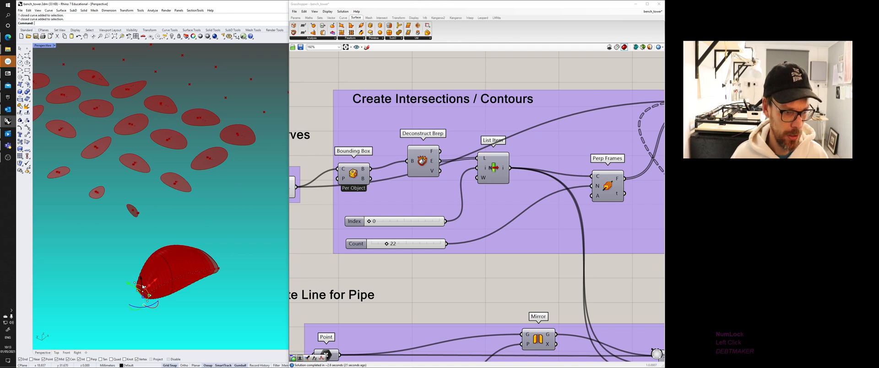
scroll(147, 288, up, 5)
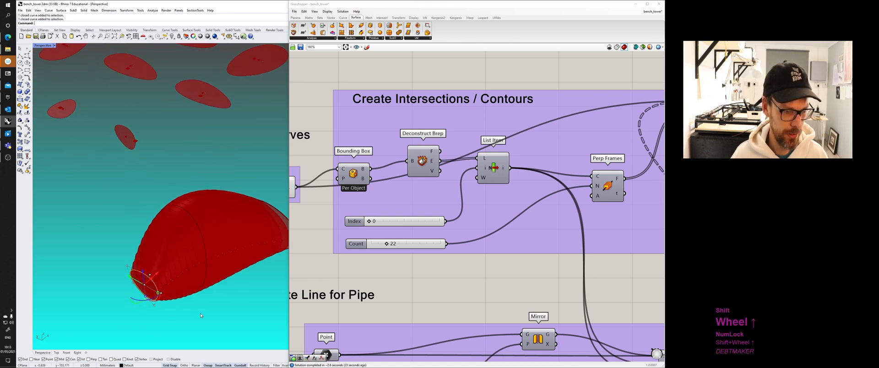
shift+right_drag(198, 324, 87, 57)
scroll(218, 222, up, 2)
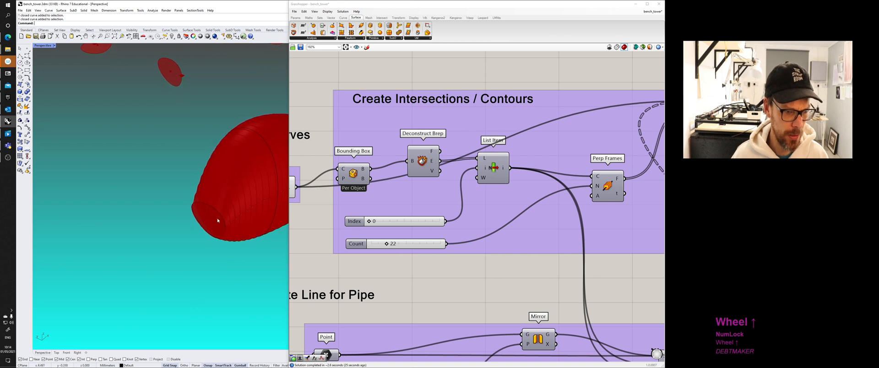
click(208, 219)
mouse_move(216, 226)
shift+right_down()
mouse_move(177, 264)
mouse_move(263, 207)
mouse_move(229, 226)
shift+right_up()
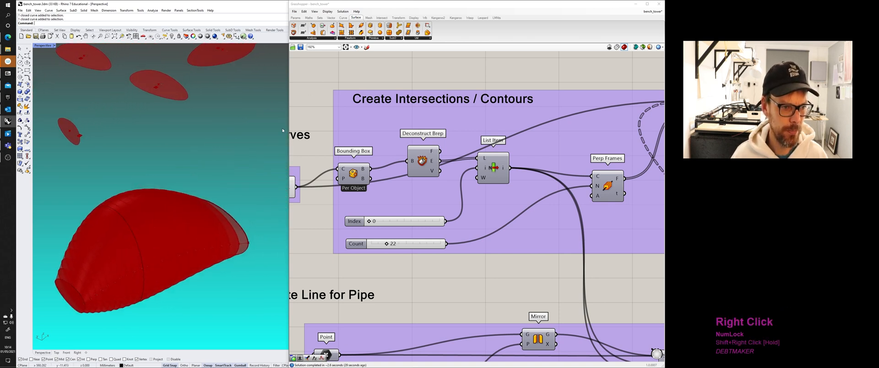
Step: Examine the slice spacing along the side of the lofted form and the closest laid-out profiles
right_drag(282, 128, 122, 214)
scroll(260, 127, down, 3)
scroll(260, 128, down, 2)
scroll(200, 178, up, 4)
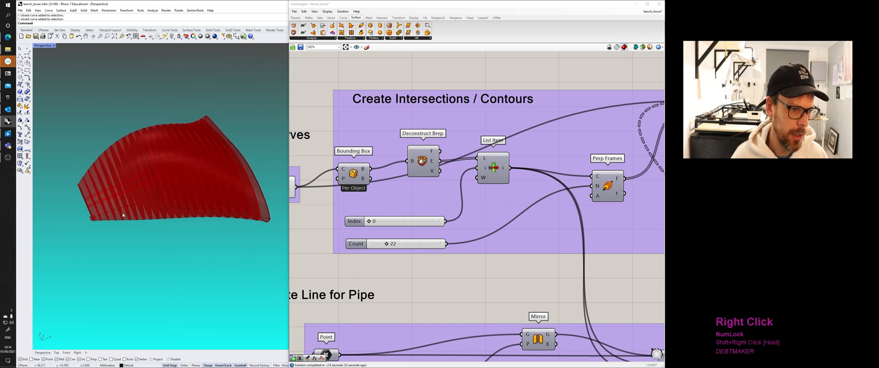
scroll(163, 176, down, 4)
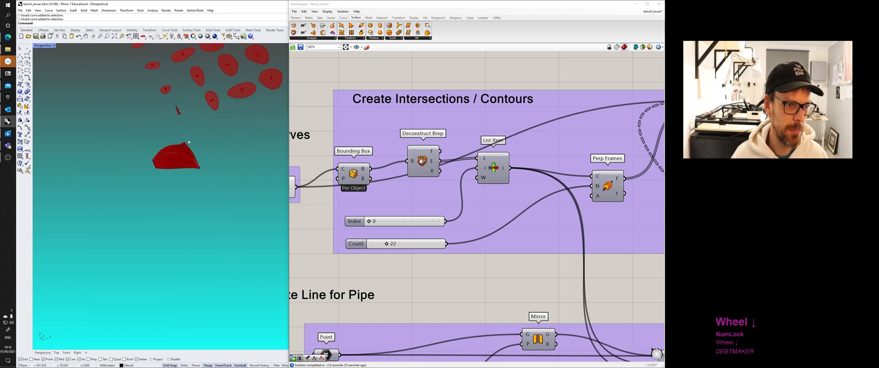
right_drag(163, 177, 193, 197)
scroll(194, 198, up, 5)
scroll(235, 202, up, 1)
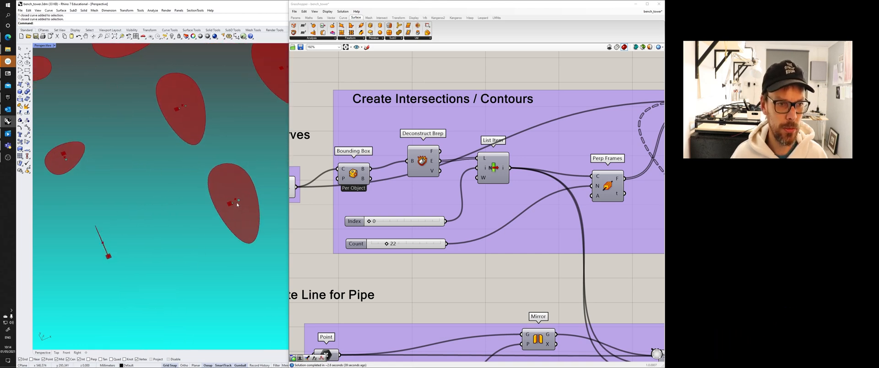
scroll(213, 227, down, 12)
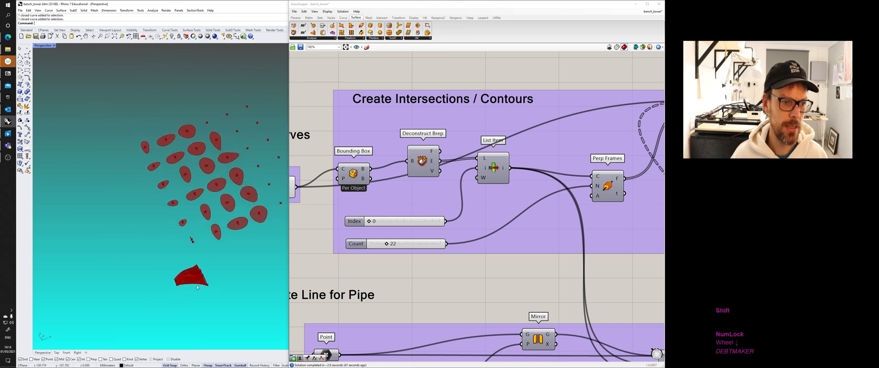
Step: Compare the lofted form with its full grid of laid-out profiles, and bring the contour and pipe groups into overview
right_drag(214, 227, 241, 252)
scroll(225, 262, up, 6)
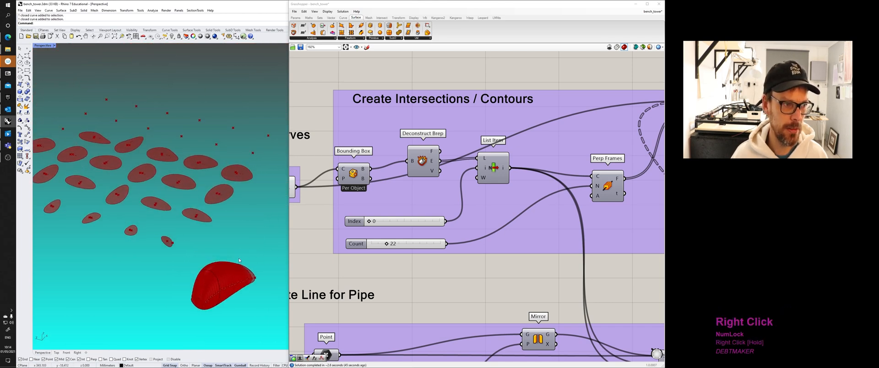
shift+scroll(240, 248, down, 4)
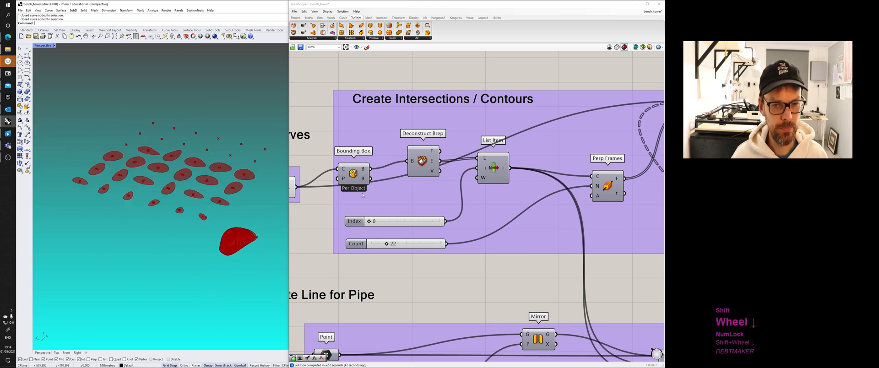
right_drag(247, 227, 211, 261)
scroll(221, 248, down, 6)
scroll(211, 261, down, 5)
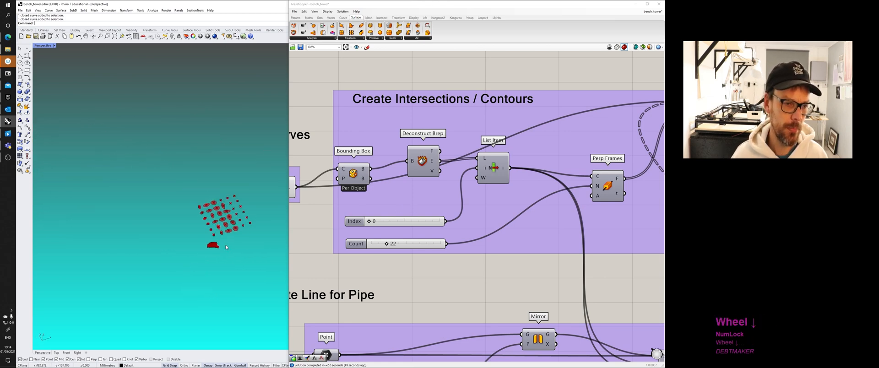
right_drag(415, 200, 435, 195)
scroll(435, 195, down, 5)
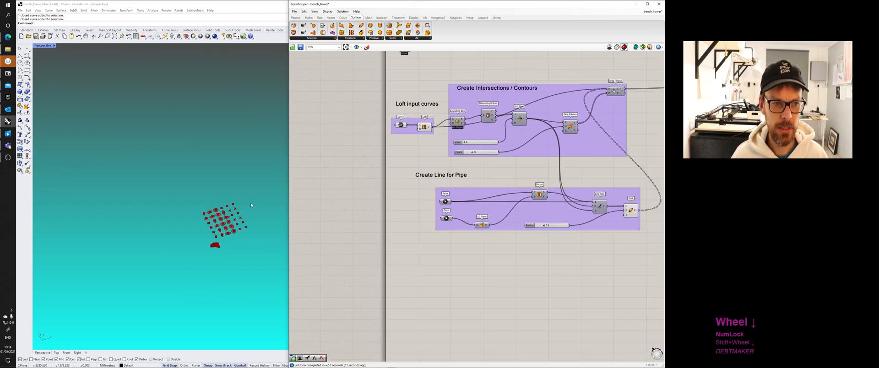
Step: Save the bench_tower Rhino model
right_drag(251, 203, 224, 214)
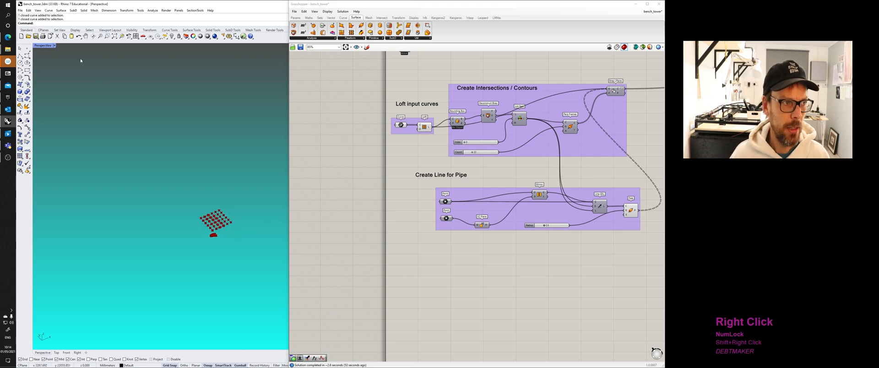
click(246, 197)
key(ctrl+s)
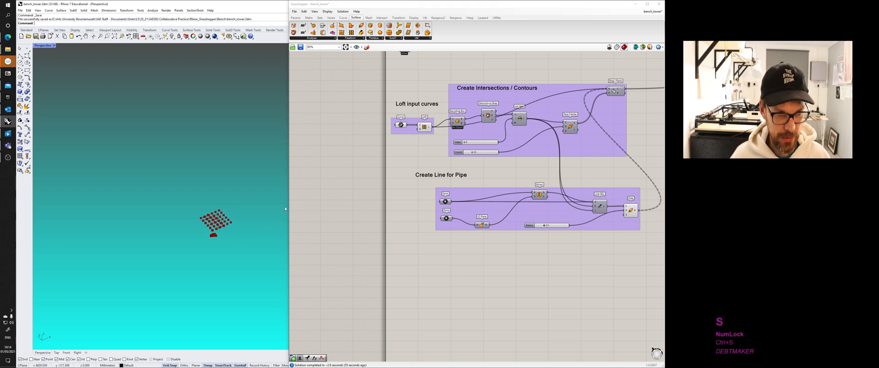
Step: Trace the contour logic from the Curve and Loft inputs through Bounding Box, Deconstruct Brep and Perp Frames to Brep | Plane
click(357, 202)
right_drag(502, 129, 458, 161)
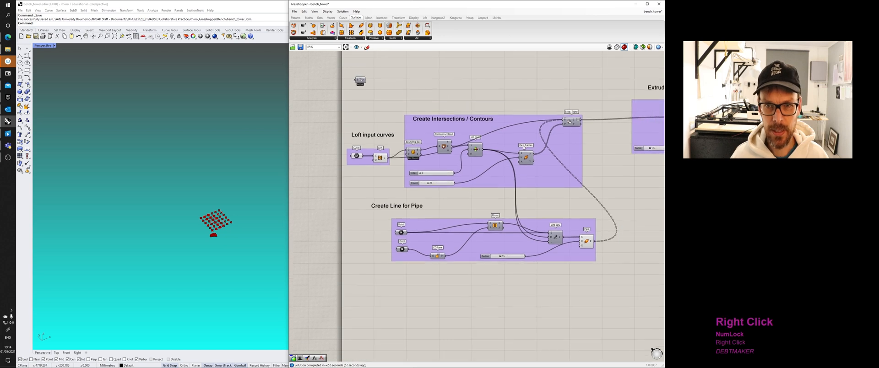
scroll(421, 158, up, 3)
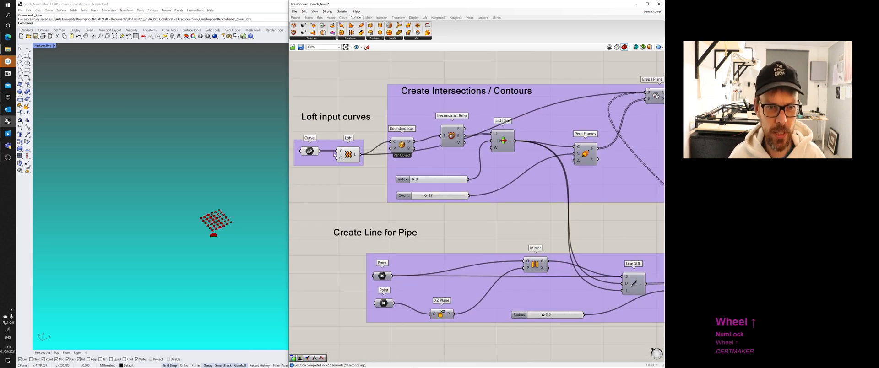
click(317, 153)
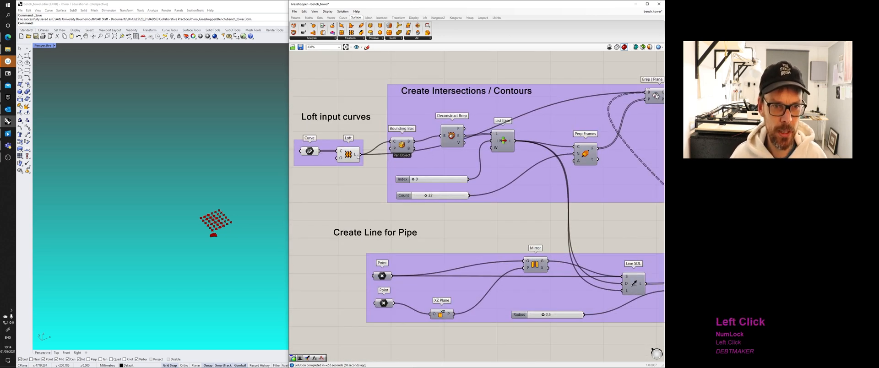
click(394, 146)
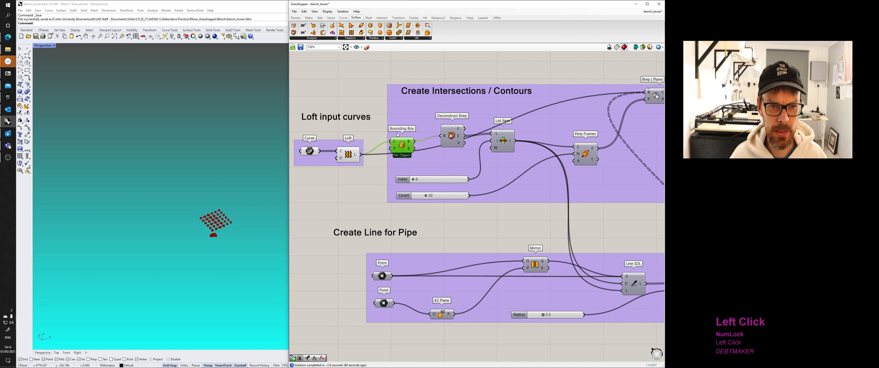
right_drag(403, 151, 360, 164)
click(413, 145)
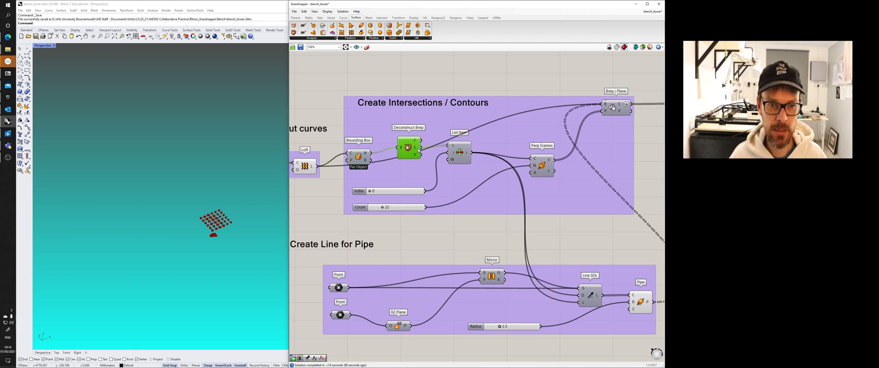
right_drag(416, 169, 387, 174)
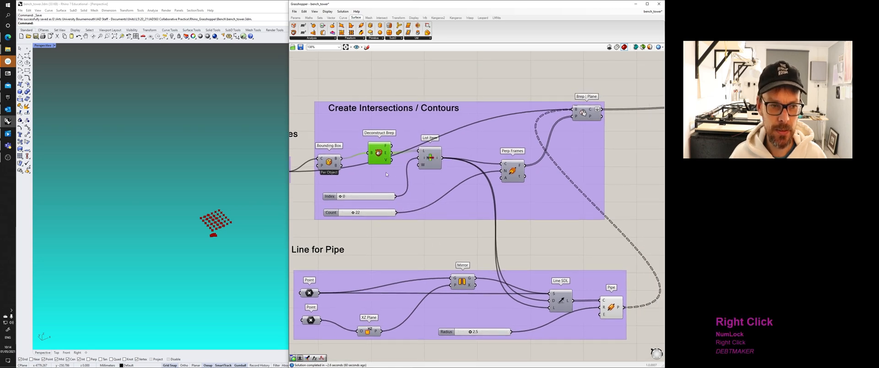
click(508, 163)
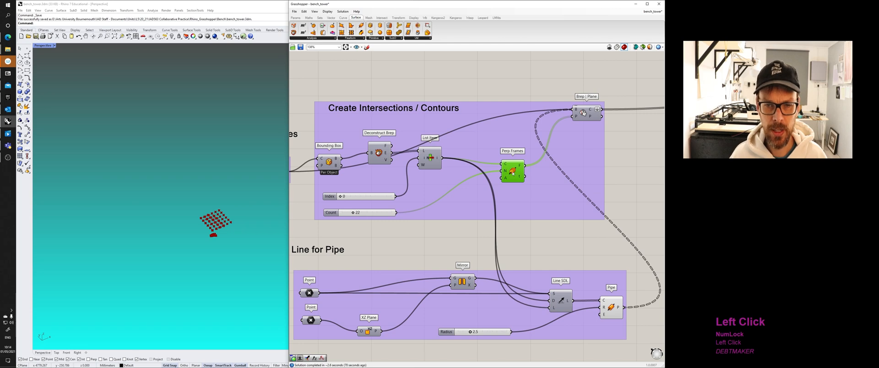
click(587, 117)
right_drag(588, 116, 494, 115)
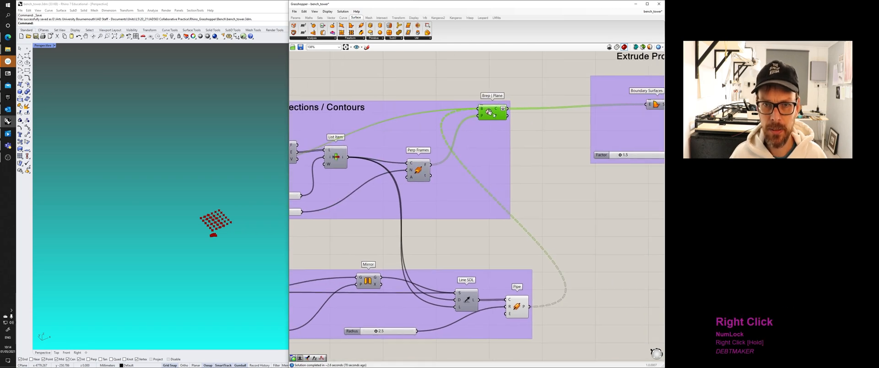
scroll(494, 116, up, 4)
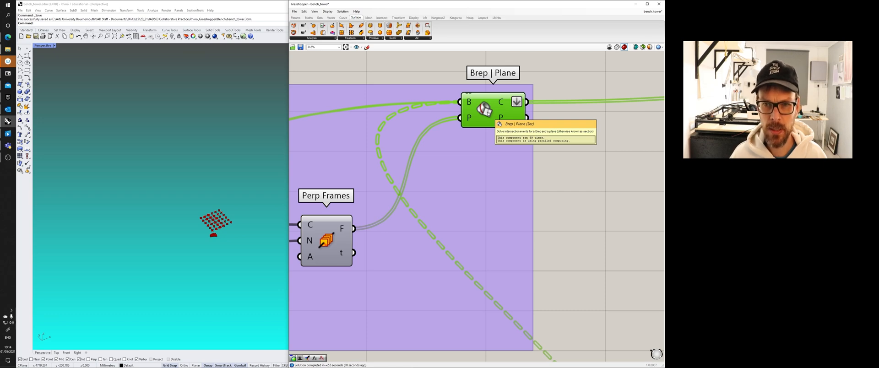
Step: Follow the Brep | Plane output into the Extrude Profiles group and inspect its Boundary Surfaces component
scroll(488, 113, down, 10)
scroll(506, 96, up, 4)
mouse_move(456, 163)
right_down()
mouse_move(499, 159)
mouse_move(443, 169)
right_up()
right_drag(497, 138, 338, 154)
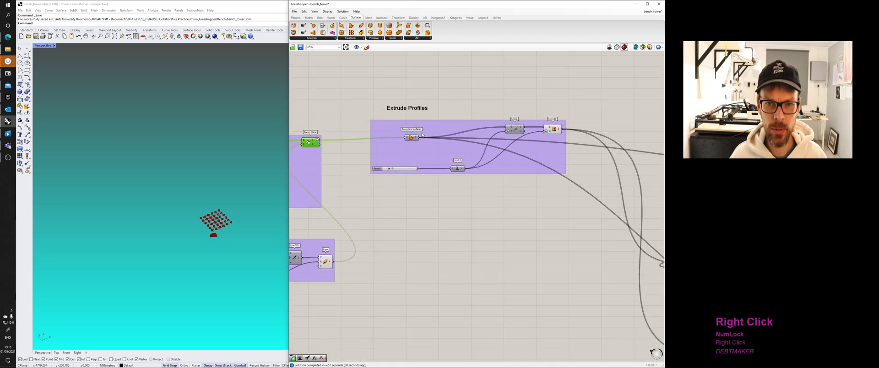
scroll(422, 135, up, 2)
scroll(399, 146, up, 1)
click(401, 143)
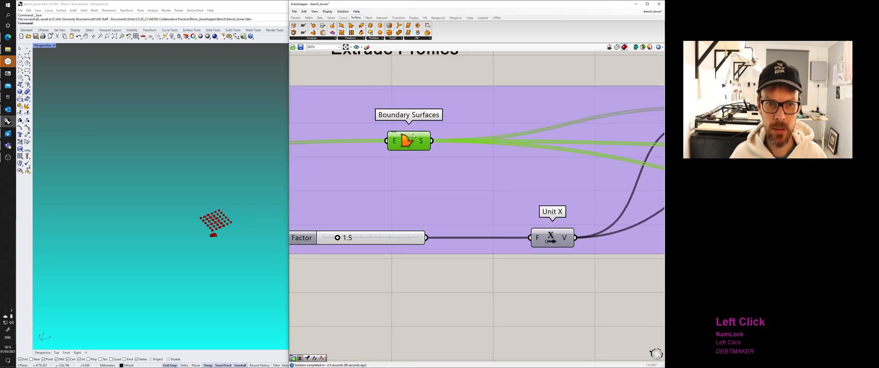
scroll(421, 138, down, 3)
right_drag(421, 137, 359, 146)
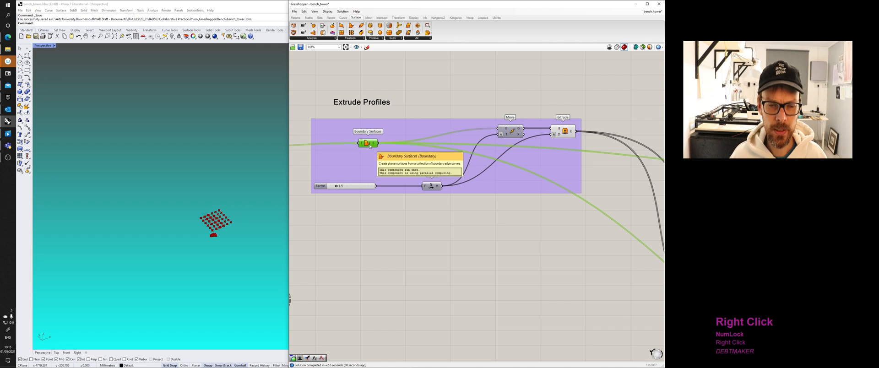
Step: Shift the Extrude Profiles group slightly up and right, and select its Extrude component to highlight the extruded slices in the model
click(511, 131)
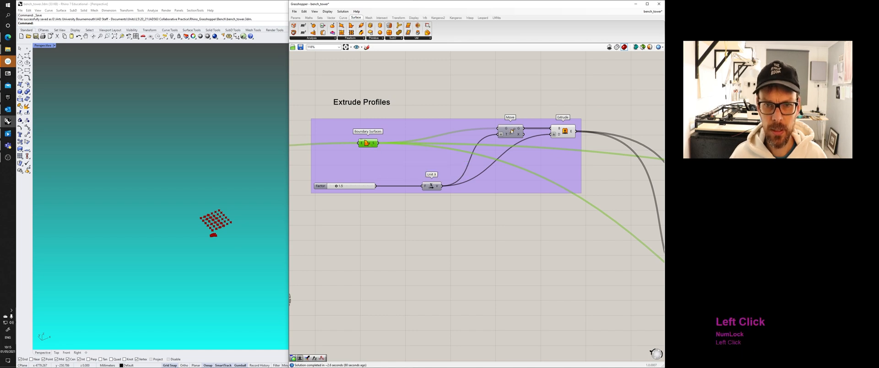
click(566, 134)
mouse_move(414, 166)
mouse_down()
mouse_move(502, 165)
mouse_move(429, 160)
mouse_up()
click(579, 124)
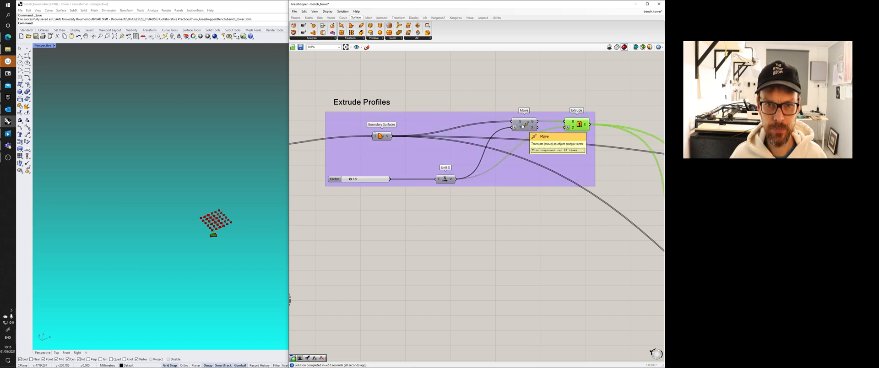
scroll(223, 219, down, 5)
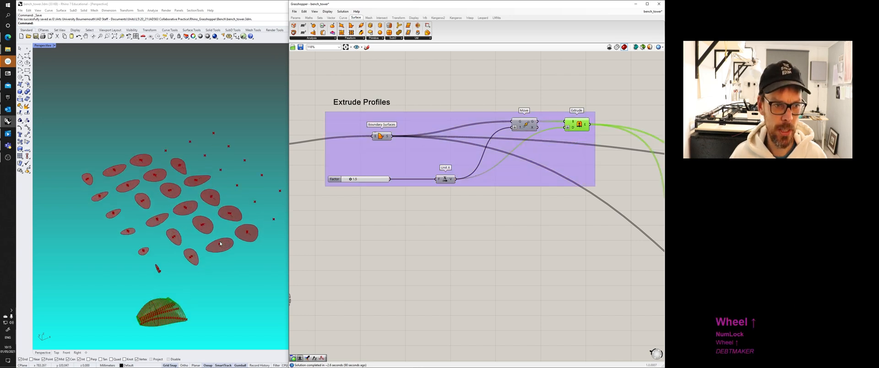
scroll(353, 201, down, 4)
Step: Inspect the two Point inputs of the Create Line for Pipe group
right_drag(373, 217, 539, 146)
scroll(396, 179, up, 3)
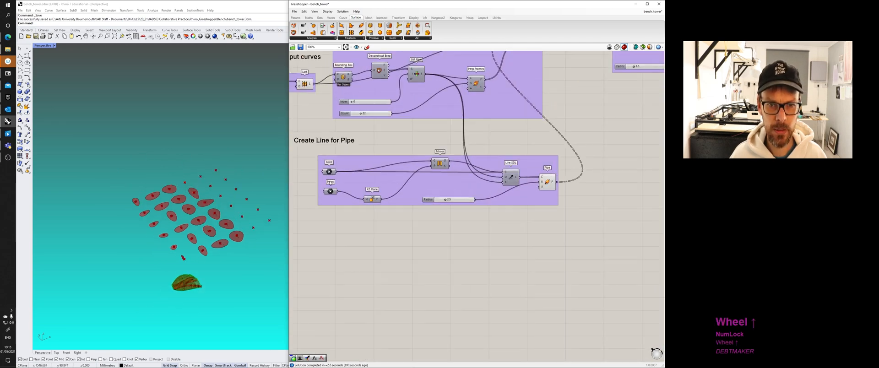
click(330, 192)
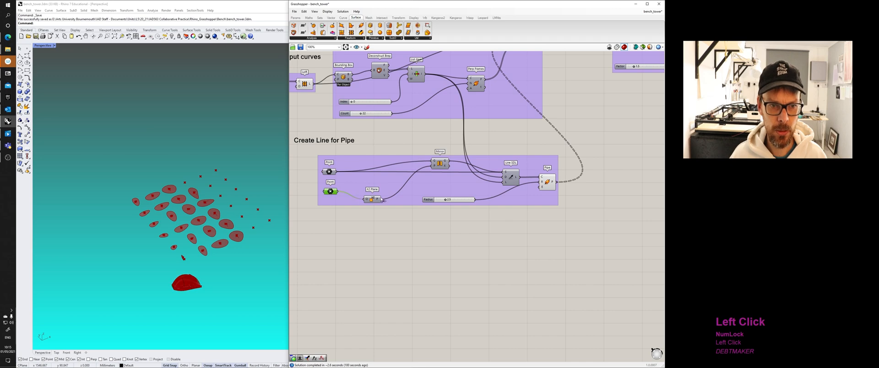
click(328, 171)
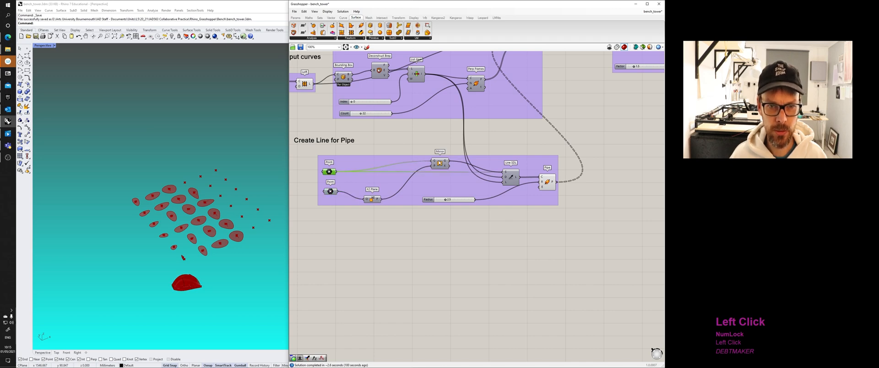
Step: Survey the definition from the pipe line group to the downstream groups and highlight all groups beyond Extrude Profiles
scroll(450, 170, down, 8)
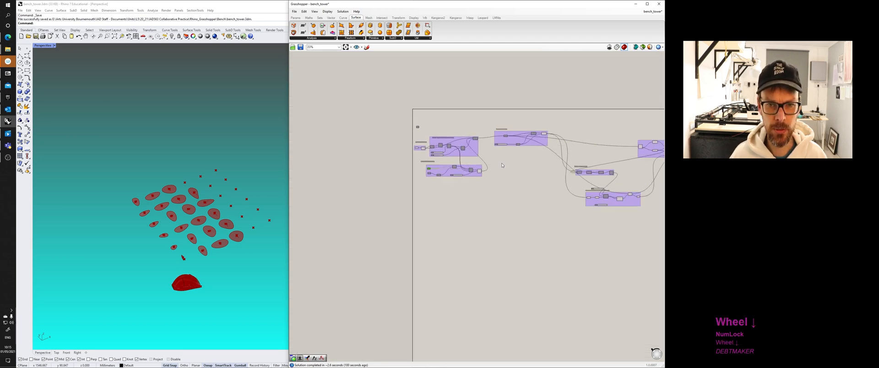
right_drag(469, 166, 410, 175)
scroll(408, 172, up, 3)
right_drag(496, 158, 432, 165)
scroll(476, 164, down, 4)
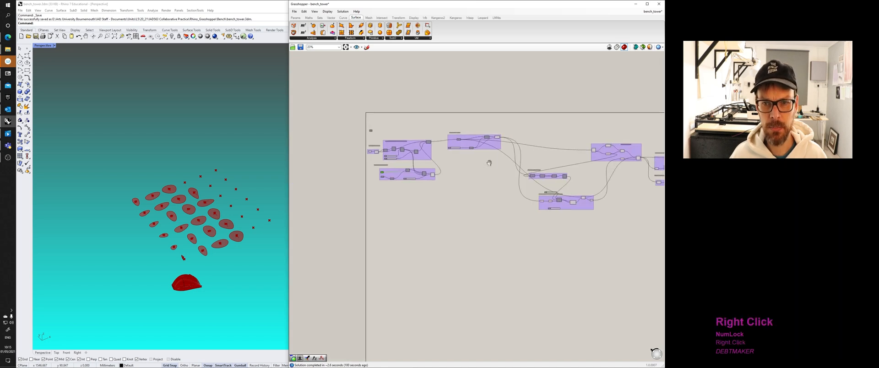
right_drag(488, 163, 427, 159)
scroll(506, 174, up, 4)
right_drag(531, 178, 406, 166)
scroll(343, 160, up, 2)
scroll(476, 140, down, 4)
right_drag(479, 140, 447, 143)
drag(610, 214, 366, 79)
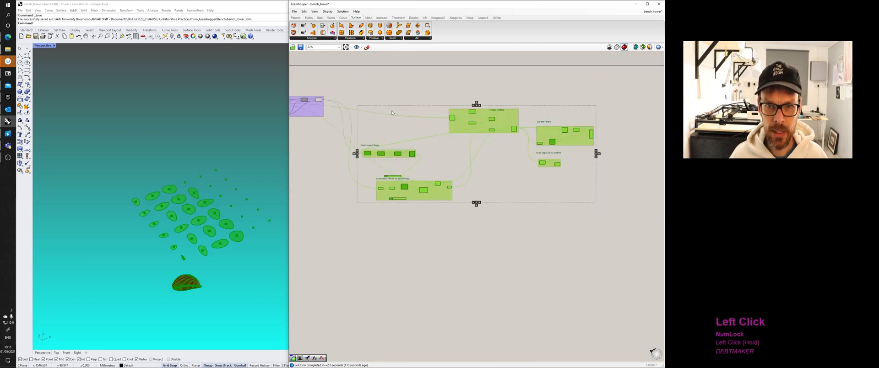
click(417, 145)
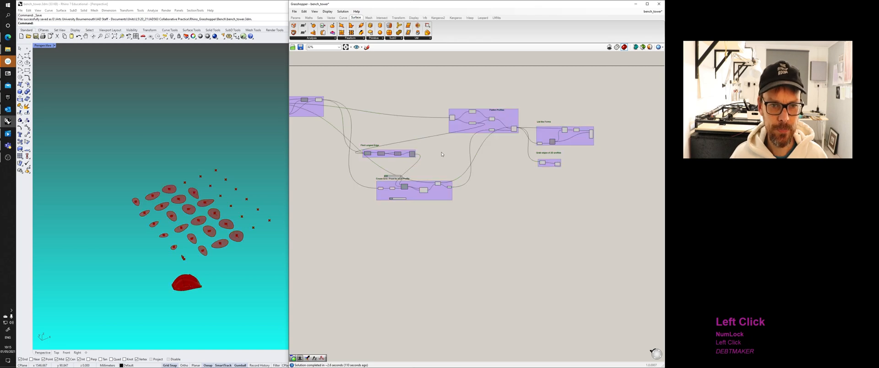
Step: Examine the Find Longest Edge, Create Grid / Point for each Profile and Flatten Profiles groups against the laid-out profiles
scroll(406, 173, up, 5)
scroll(405, 174, down, 3)
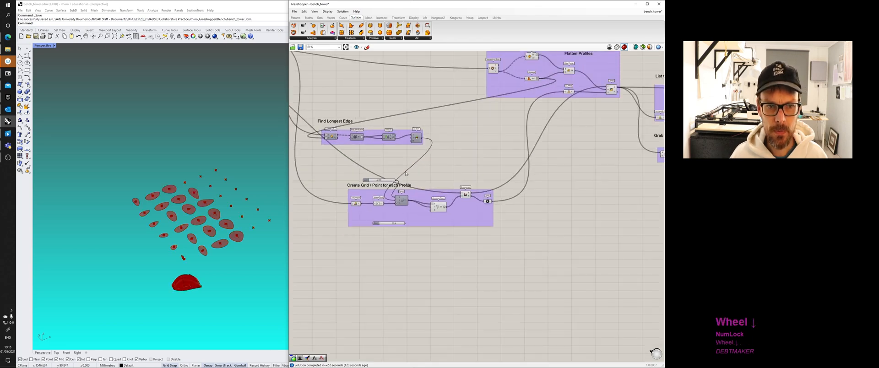
right_drag(458, 156, 396, 186)
scroll(365, 171, up, 4)
scroll(498, 145, down, 2)
right_drag(498, 145, 407, 167)
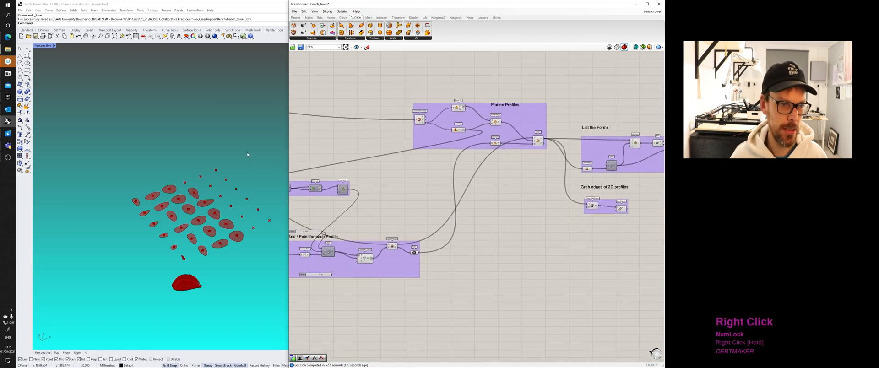
shift+right_drag(247, 154, 233, 145)
right_drag(368, 197, 440, 186)
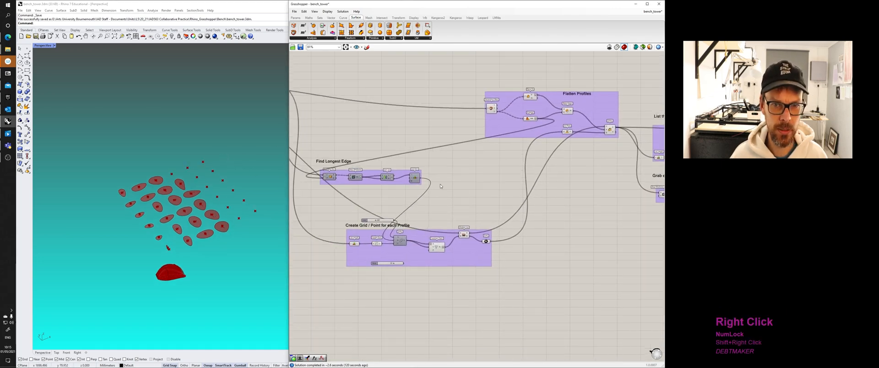
Step: Highlight the Find Longest Edge and Create Grid / Point for each Profile groups to see their geometry in the model
scroll(461, 205, down, 2)
drag(535, 272, 342, 169)
click(385, 158)
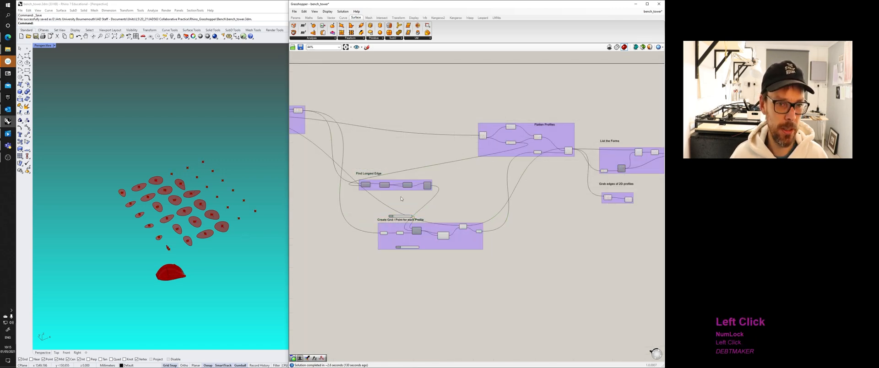
drag(359, 165, 536, 284)
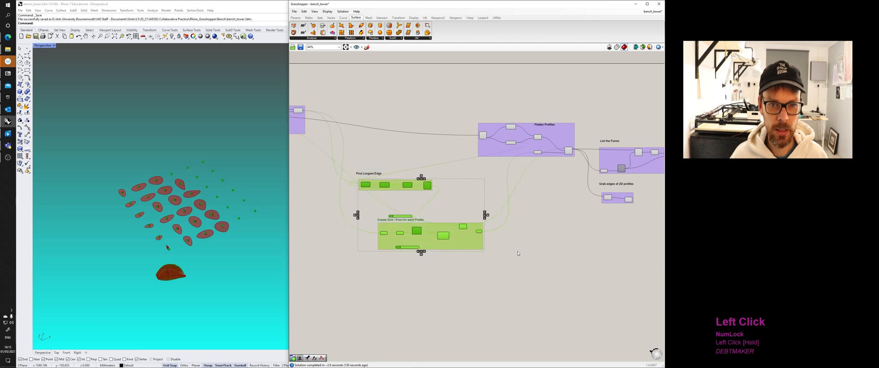
click(518, 255)
Step: Highlight every layout group from Find Longest Edge through Grab edges of 2D profiles, then clear the selection
scroll(605, 254, down, 2)
right_drag(612, 248, 526, 232)
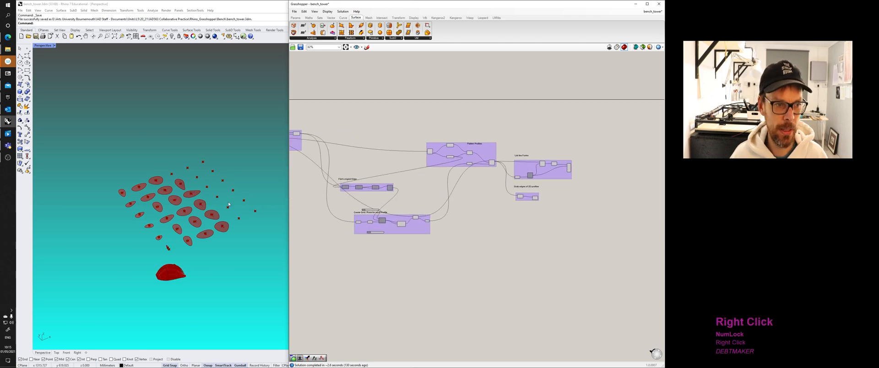
drag(631, 256, 329, 86)
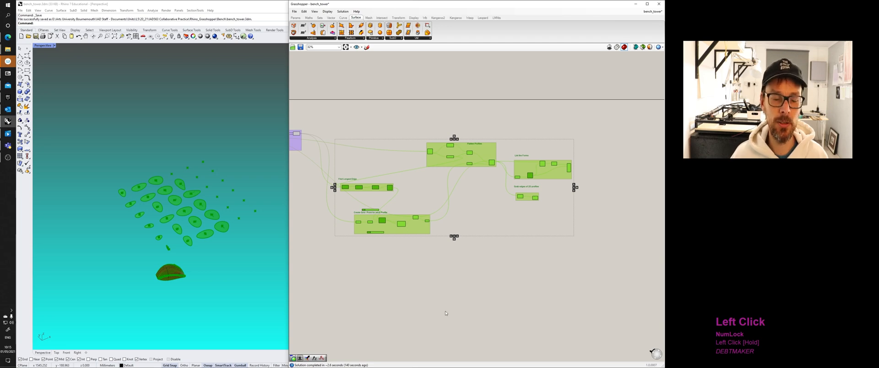
click(116, 261)
click(383, 173)
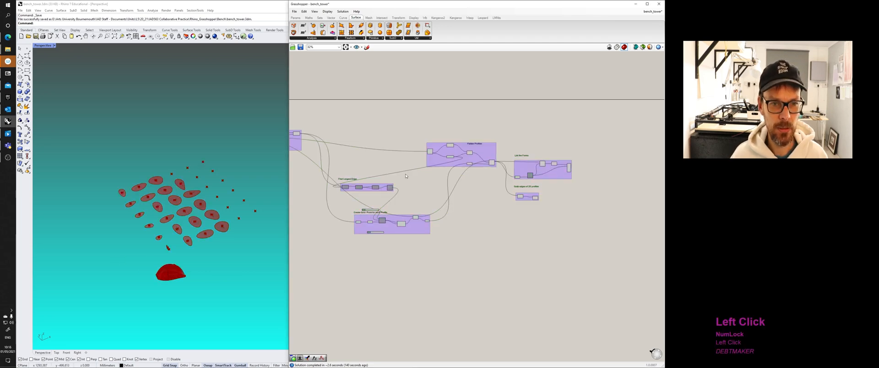
Step: Look back over the Extrude Profiles, Create Intersections / Contours, Loft input curves and Create Line for Pipe groups
right_drag(383, 173, 560, 173)
scroll(426, 140, up, 5)
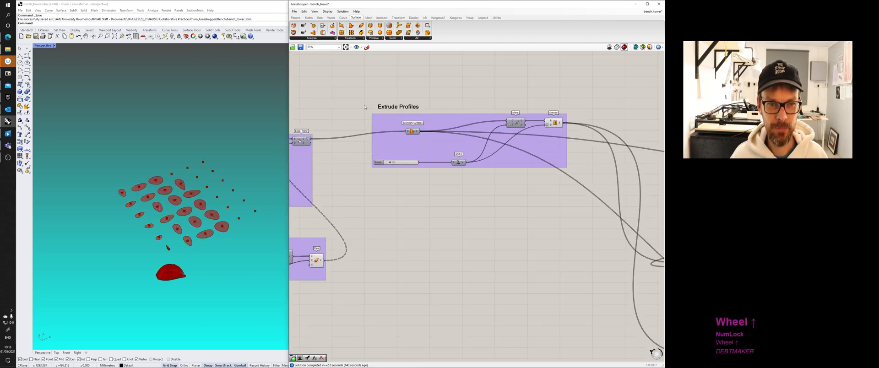
scroll(392, 183, down, 5)
shift+right_drag(393, 193, 545, 198)
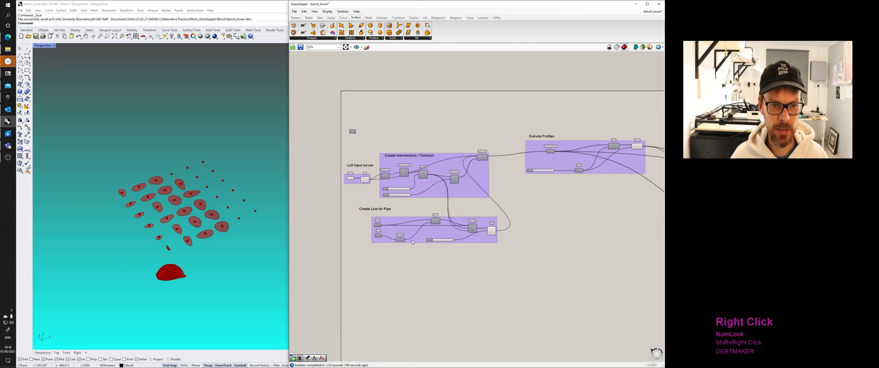
scroll(534, 222, down, 5)
right_drag(534, 222, 451, 178)
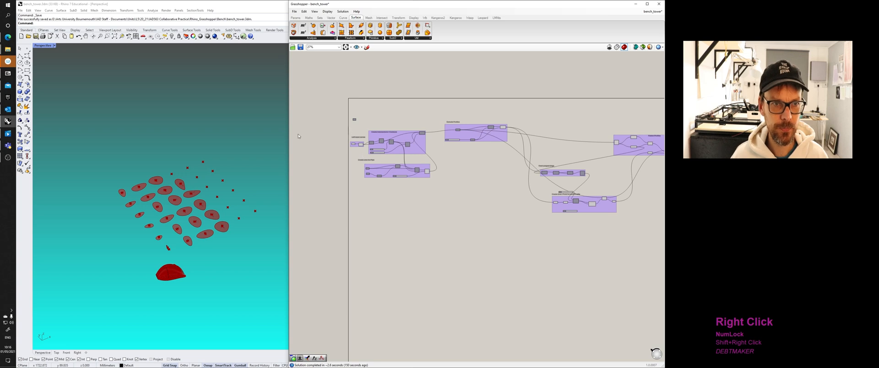
Step: Save the Rhino model and the bench_tower Grasshopper definition, and start a new empty definition
click(171, 87)
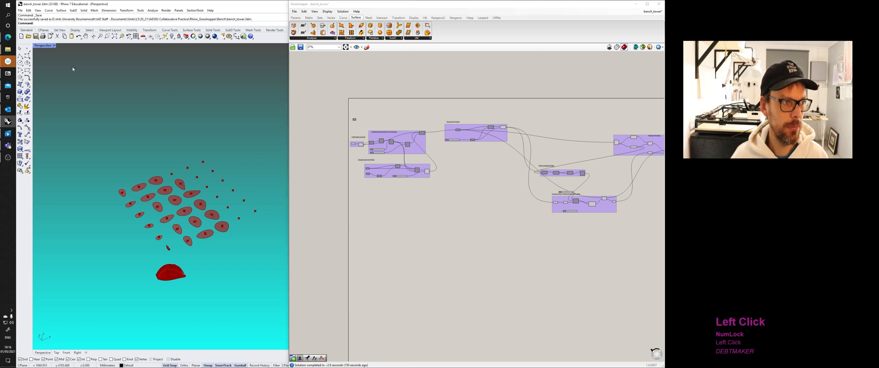
key(ctrl+s)
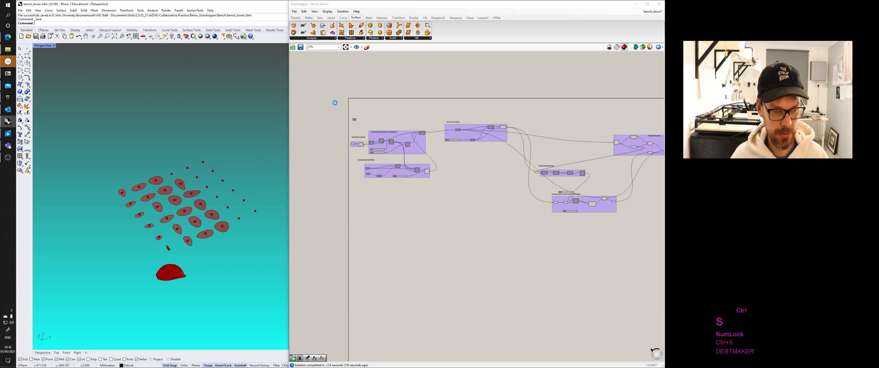
click(349, 99)
key(ctrl+s)
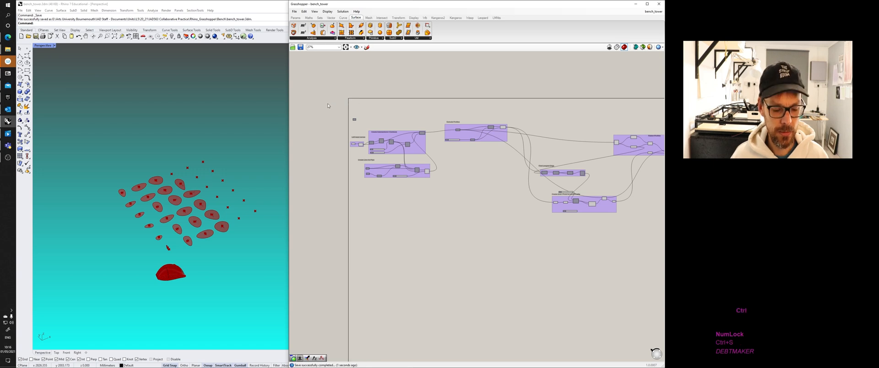
key(ctrl+n)
Step: Delete the three existing input curves from the Rhino model
shift+right_drag(187, 259, 220, 179)
shift+right_drag(254, 227, 182, 221)
scroll(167, 221, down, 4)
scroll(191, 236, up, 5)
shift+drag(186, 246, 94, 195)
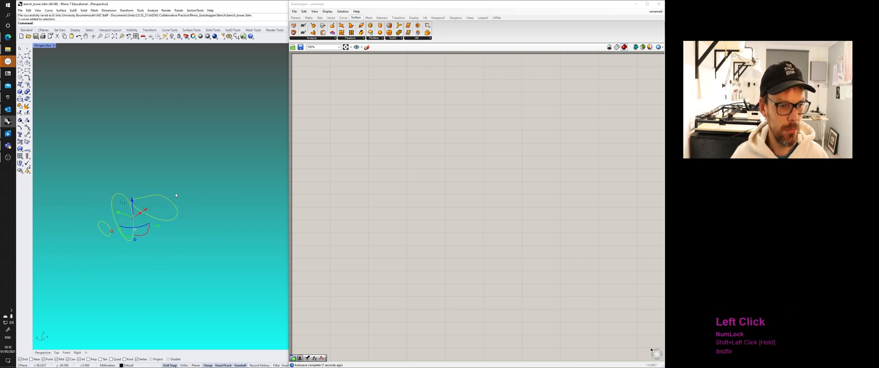
key(Delete)
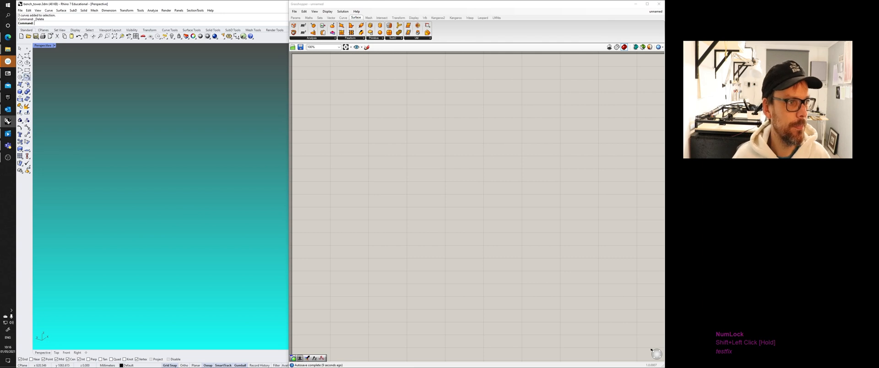
Step: Draw a closed, rounded control-point curve around the origin in the Right view
click(26, 56)
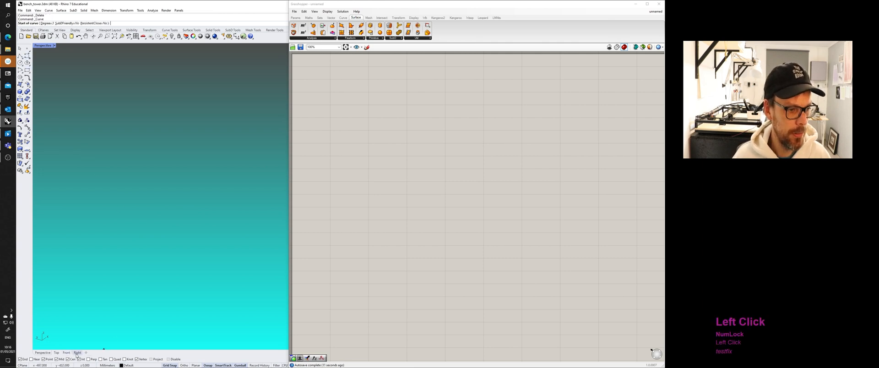
click(78, 352)
click(94, 217)
click(101, 189)
click(144, 179)
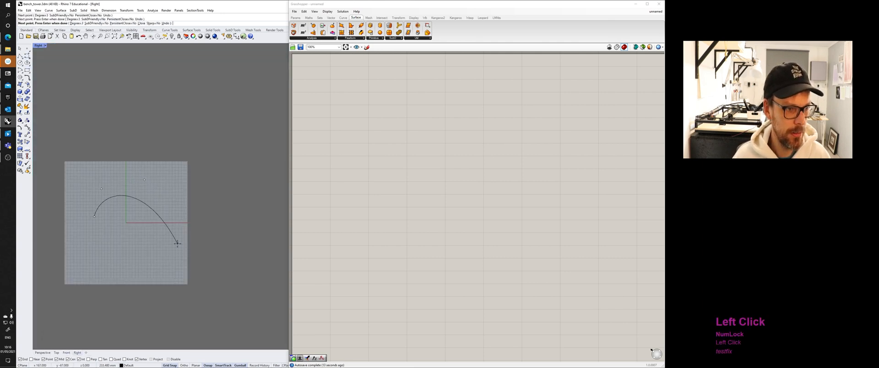
click(177, 243)
click(123, 266)
click(94, 234)
click(95, 217)
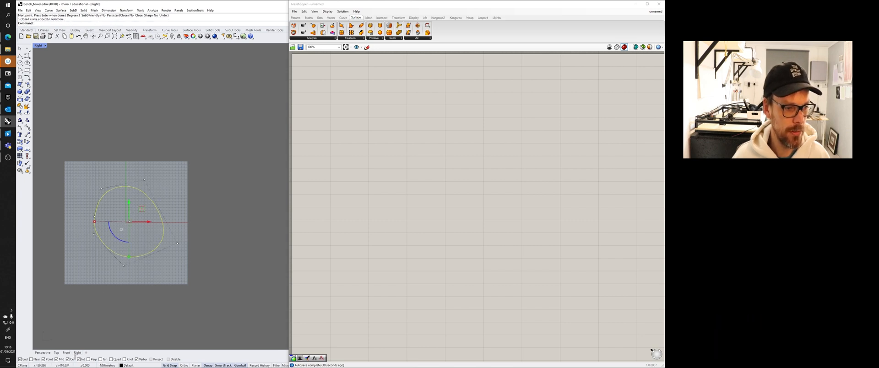
Step: Duplicate the closed curve twice in a row in the Perspective view, and shift the middle curve slightly towards the far one
click(43, 352)
drag(118, 220, 199, 171)
click(217, 238)
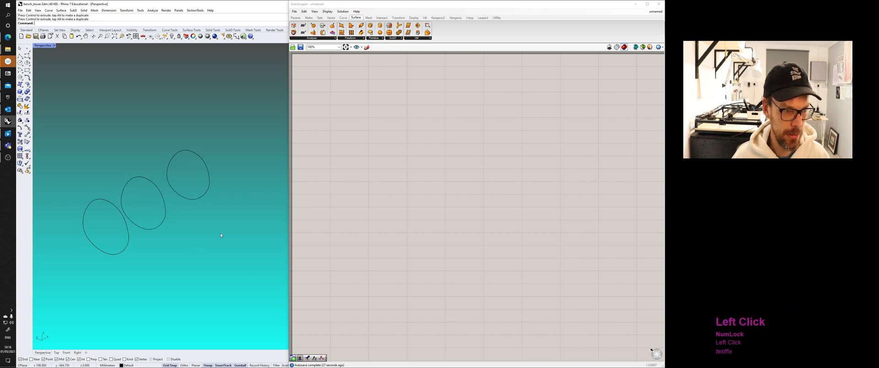
right_drag(220, 236, 141, 251)
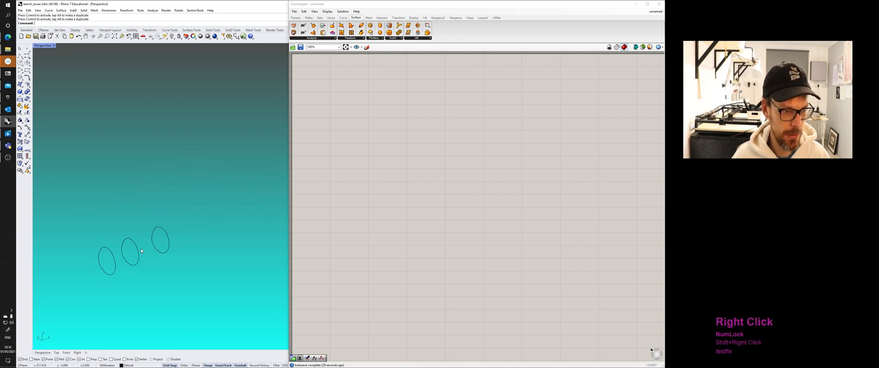
click(141, 251)
drag(134, 243, 147, 280)
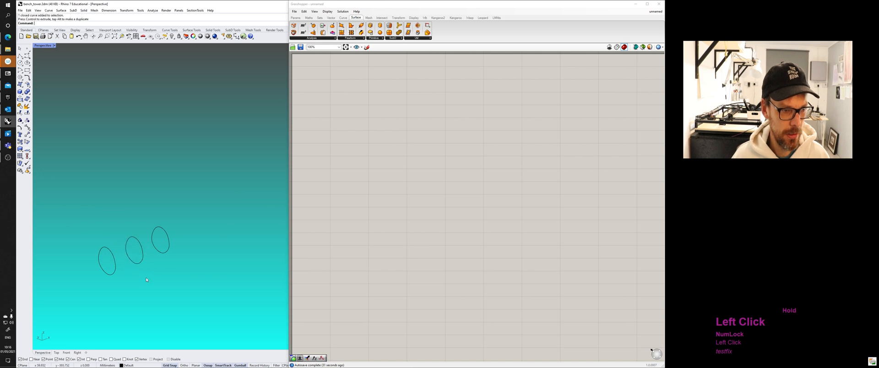
right_drag(147, 279, 151, 277)
Step: Scale the middle curve into a wide oval and the far end curve into a tall oval
click(152, 277)
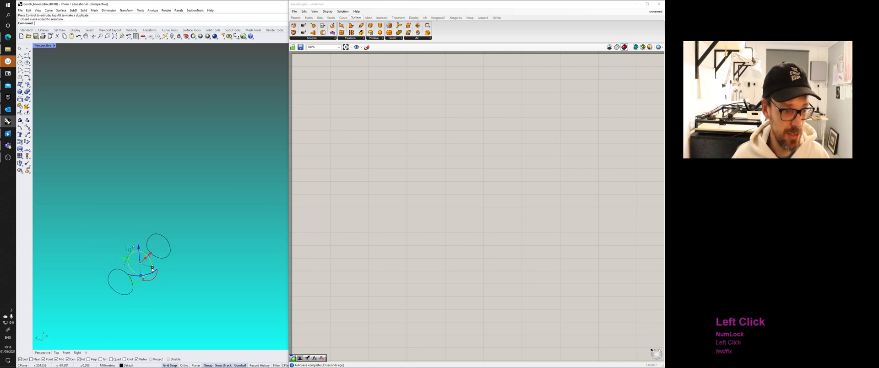
mouse_move(152, 269)
mouse_down()
mouse_move(166, 239)
mouse_move(158, 273)
mouse_up()
click(193, 247)
mouse_move(149, 277)
right_down()
mouse_move(166, 276)
mouse_move(160, 285)
right_up()
click(157, 286)
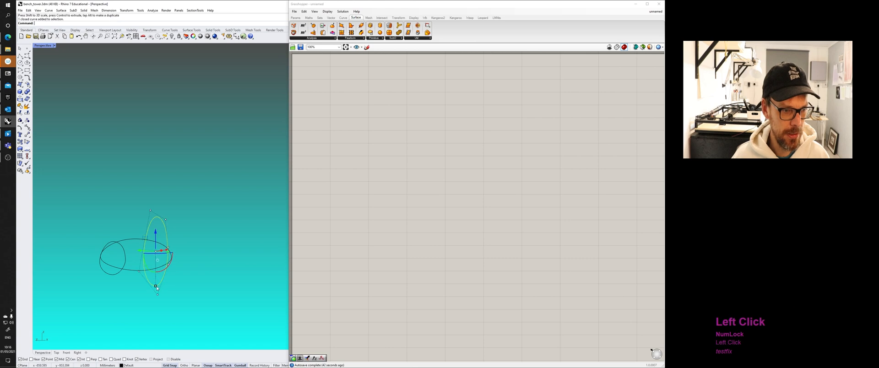
Step: Try to reshape the tall end curve by moving its lowest control point, and undo the change
drag(158, 296, 158, 295)
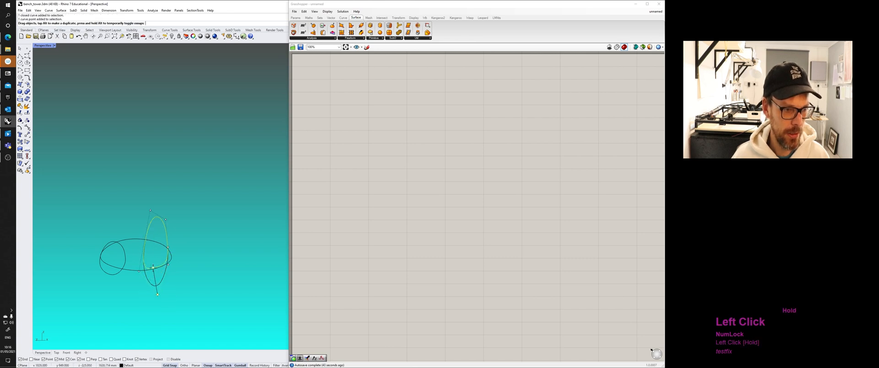
drag(153, 267, 153, 268)
click(188, 264)
right_drag(188, 263, 144, 268)
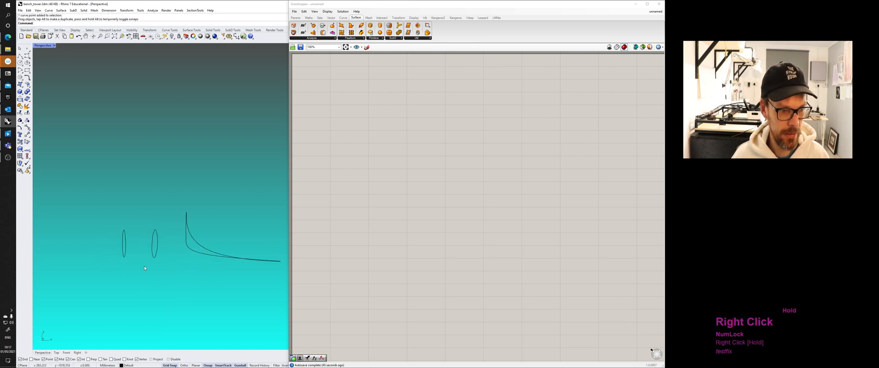
key(ctrl+z)
Step: Move the tall end curve upward and raise its lowest control point
click(207, 270)
right_drag(208, 270, 169, 270)
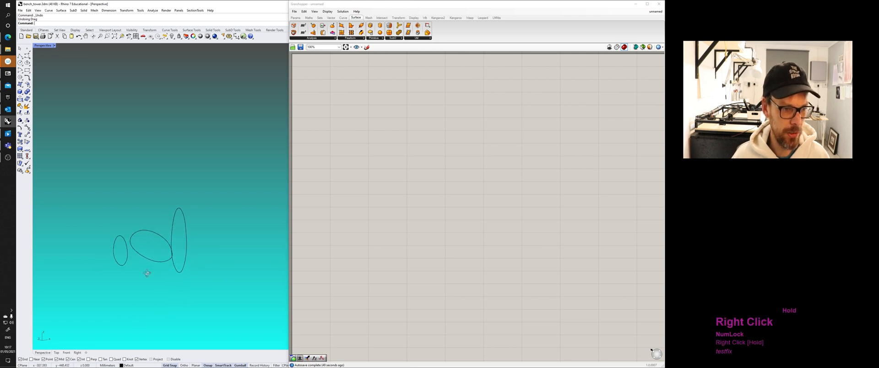
click(181, 273)
drag(179, 234, 204, 267)
click(161, 233)
click(171, 237)
click(175, 237)
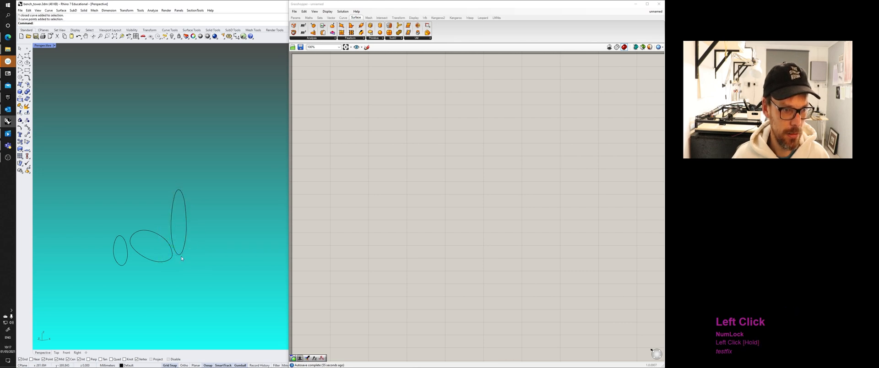
click(181, 263)
drag(180, 252, 180, 232)
Step: Move the wide middle curve upward in the Right view
click(68, 353)
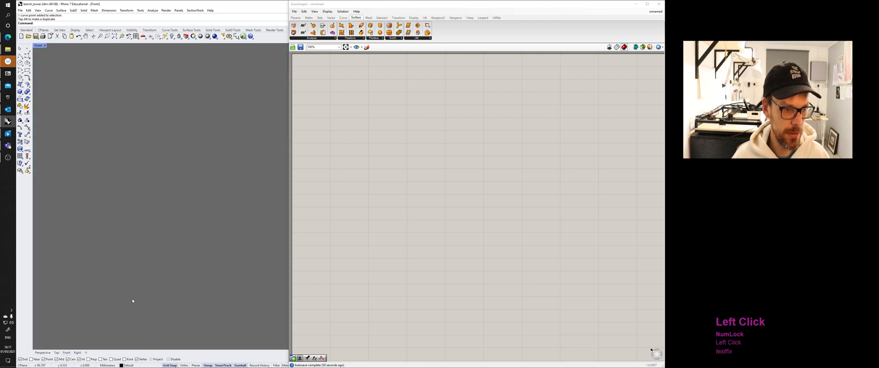
scroll(106, 317, down, 3)
click(77, 353)
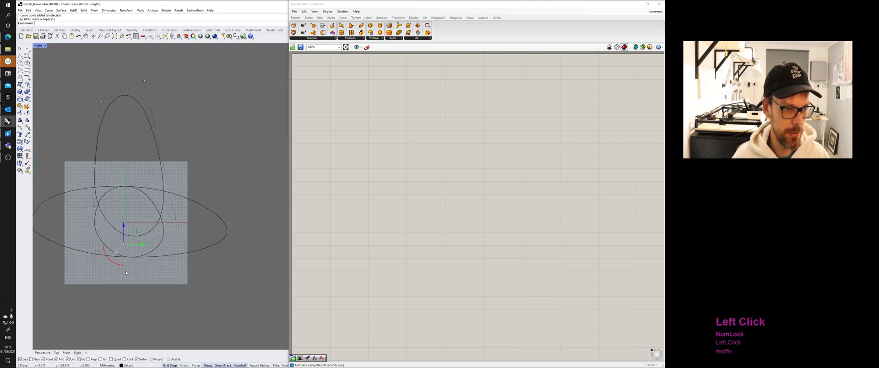
scroll(134, 266, up, 4)
right_drag(134, 266, 185, 280)
scroll(185, 280, down, 4)
click(224, 211)
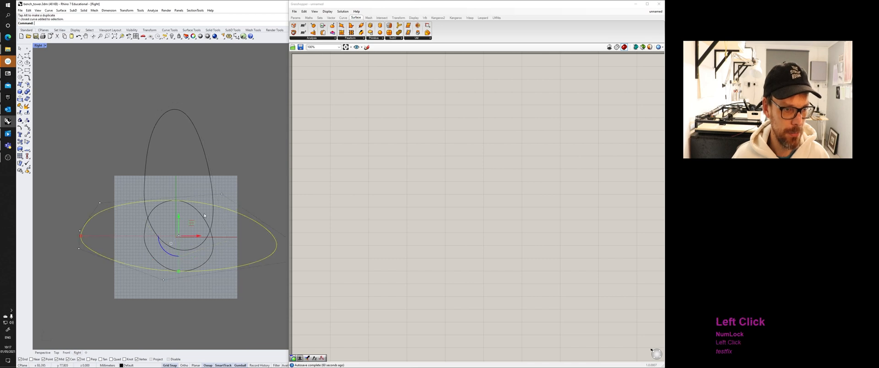
drag(180, 229, 173, 205)
Step: Move the small round curve upward and raise its lowest control point to flatten its underside
click(198, 267)
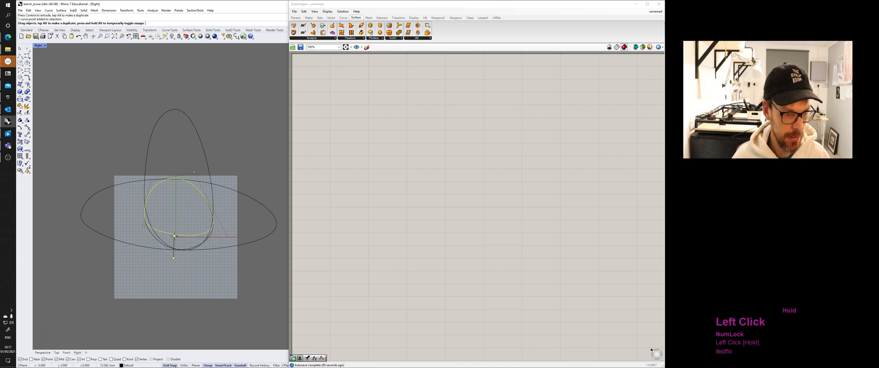
click(192, 251)
drag(173, 259, 175, 234)
Step: Raise the wide middle curve's lowest control point and shift the whole curve slightly upward
click(225, 189)
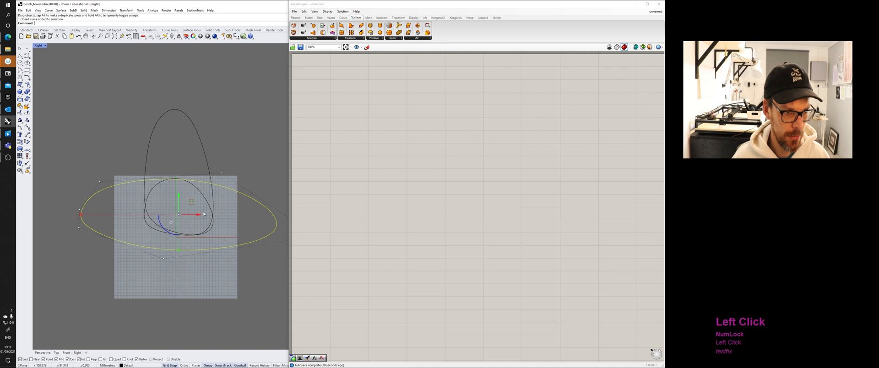
click(163, 259)
drag(164, 258, 163, 249)
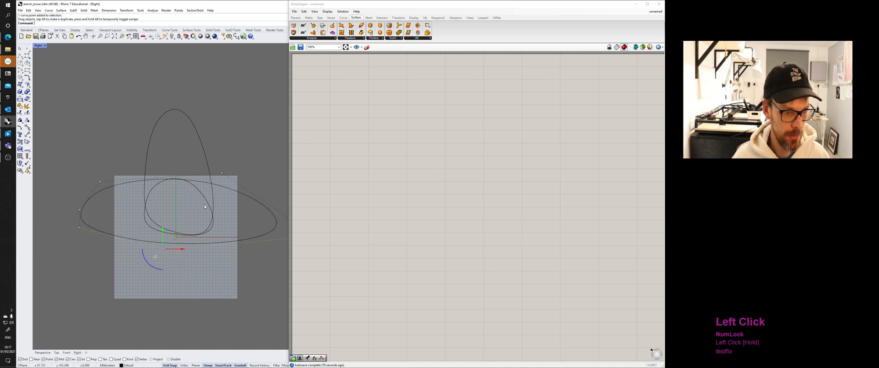
click(240, 189)
drag(179, 197, 179, 189)
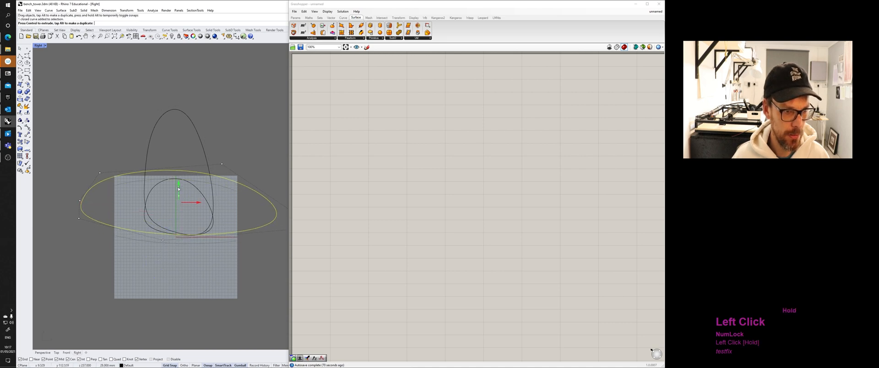
click(164, 200)
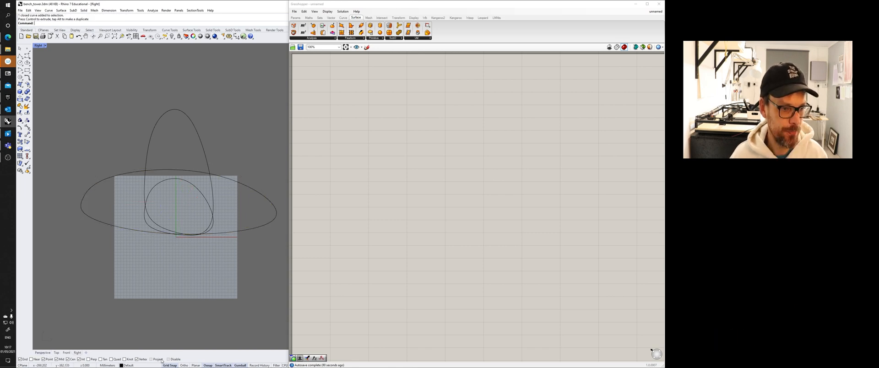
Step: Examine the three reshaped closed curves from several angles in the Perspective view
click(44, 353)
scroll(169, 262, down, 2)
right_drag(169, 262, 173, 266)
right_drag(319, 194, 333, 161)
scroll(356, 180, up, 2)
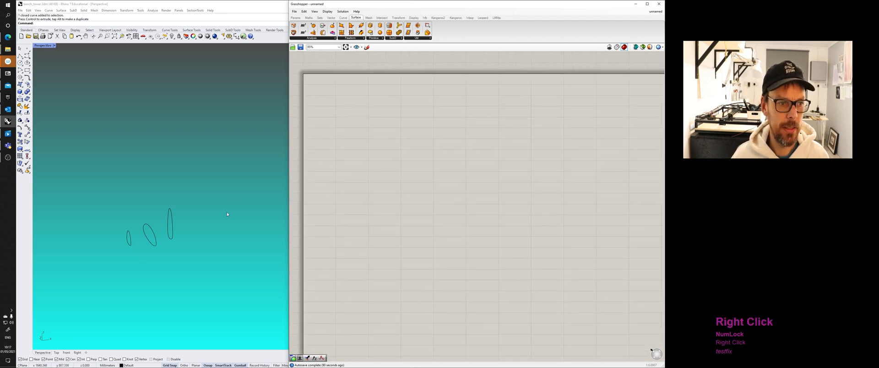
right_drag(226, 214, 169, 223)
scroll(149, 222, up, 7)
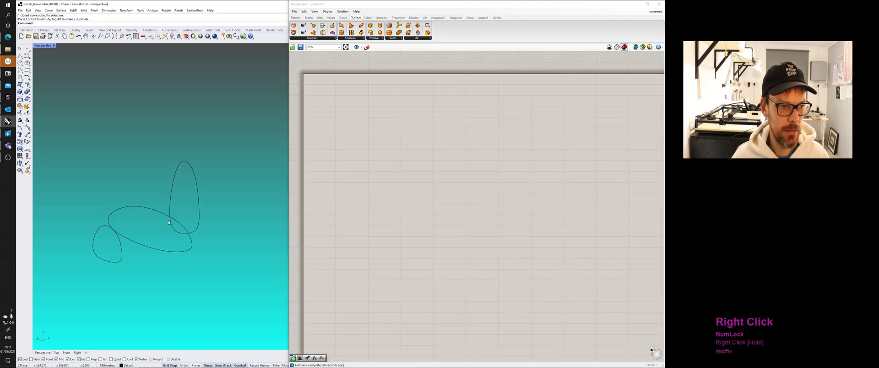
right_drag(243, 135, 183, 189)
right_drag(359, 164, 378, 162)
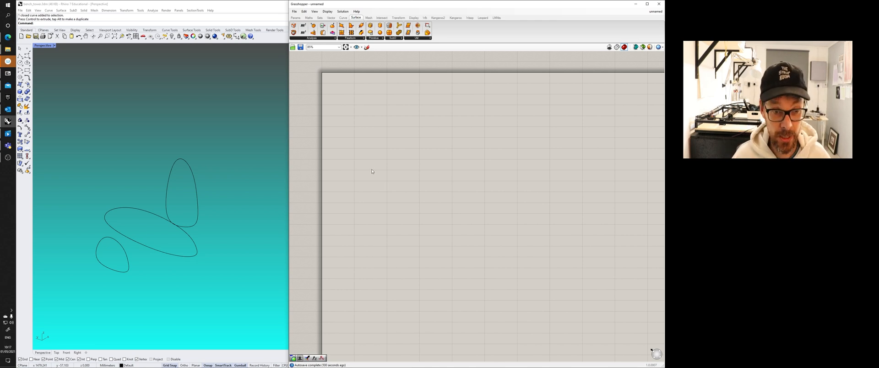
Step: Search the Grasshopper components for "curves", add a Curve parameter and place it near the canvas's left edge
key(space)
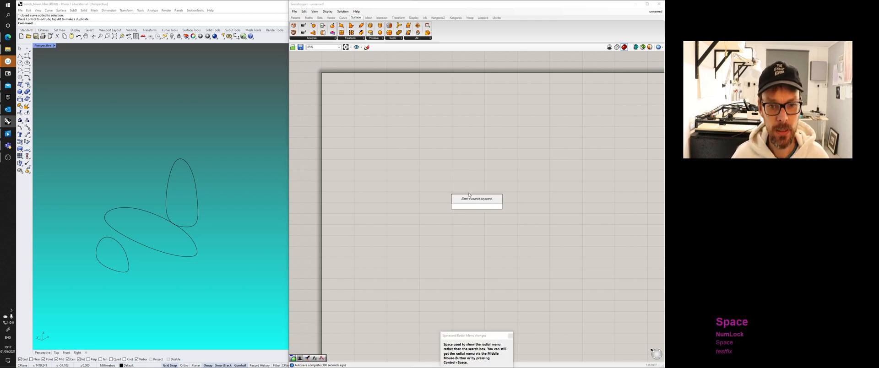
double_click(382, 171)
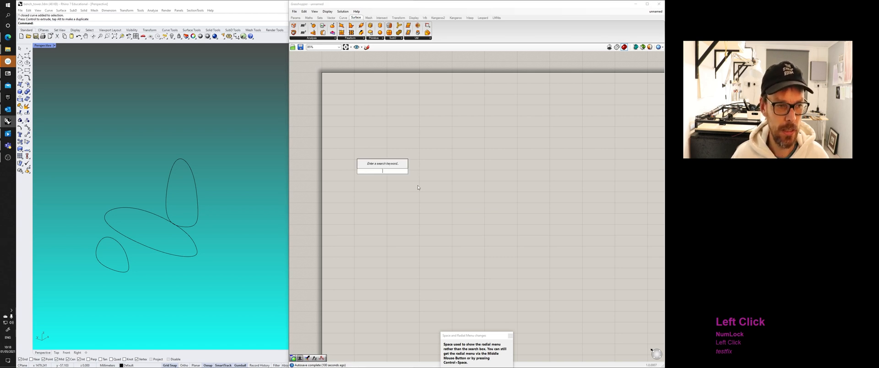
text(cyrves)
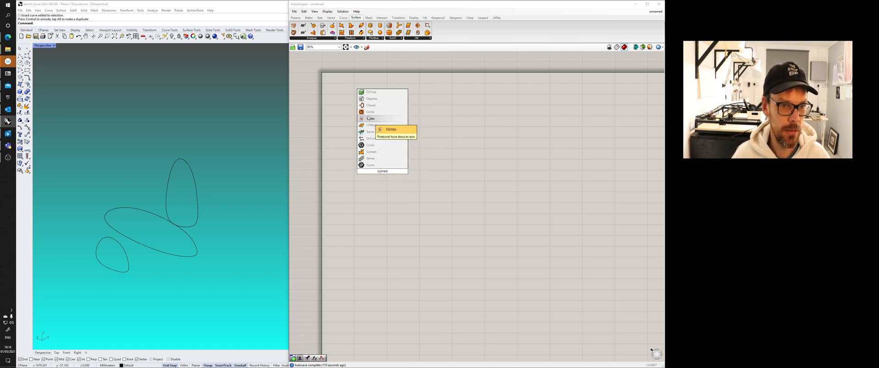
click(371, 165)
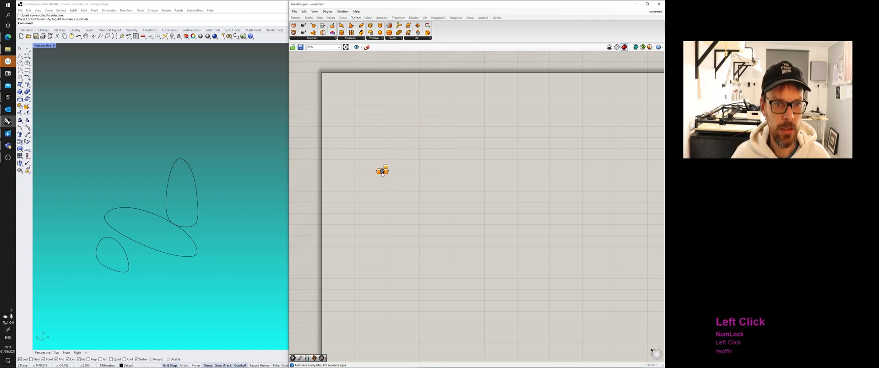
drag(383, 173, 346, 173)
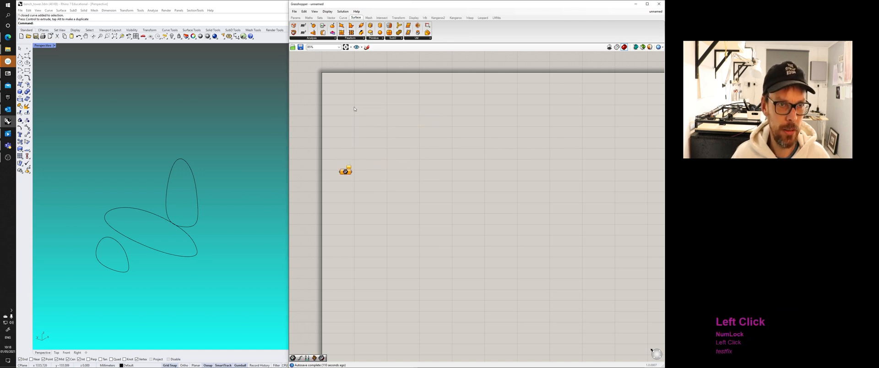
Step: Add a second Curve parameter from the geometry parameters and position it just above the first one
click(296, 17)
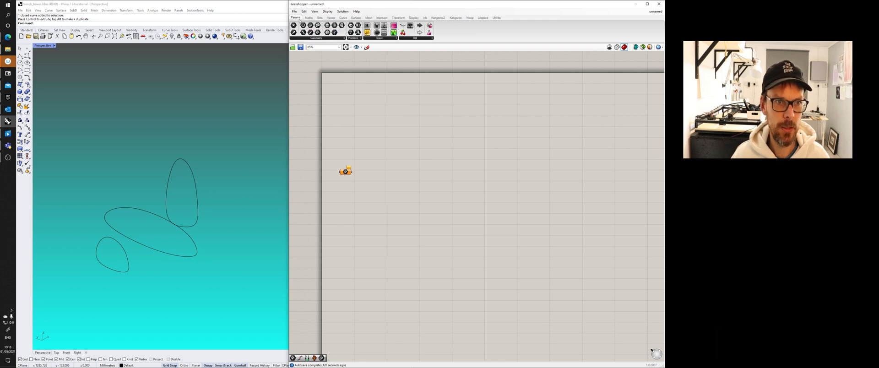
mouse_move(299, 21)
click(304, 38)
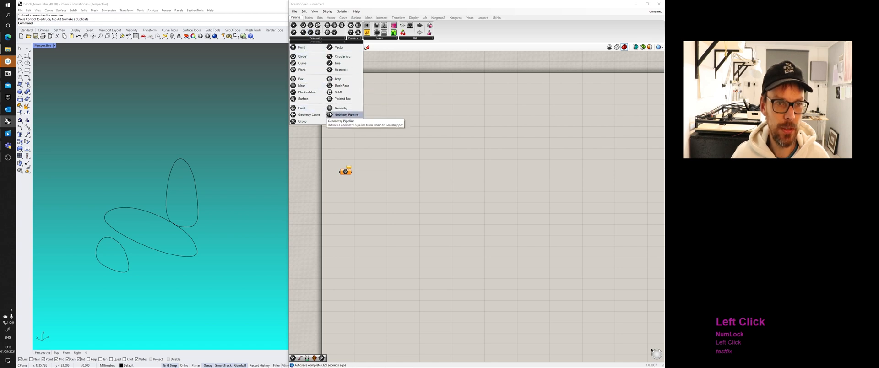
click(302, 69)
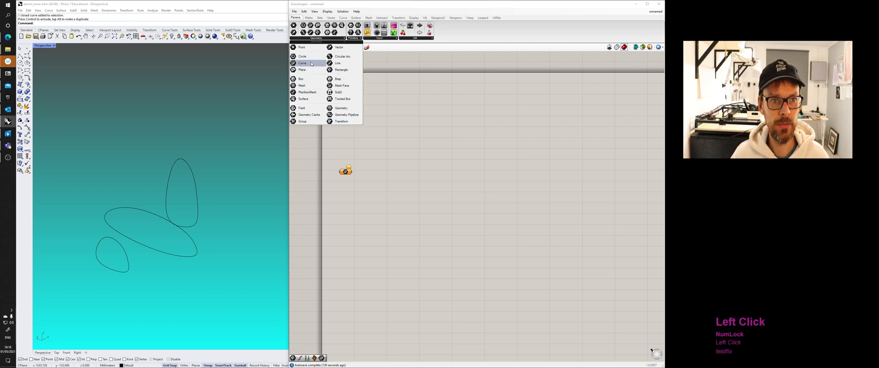
click(402, 134)
click(316, 38)
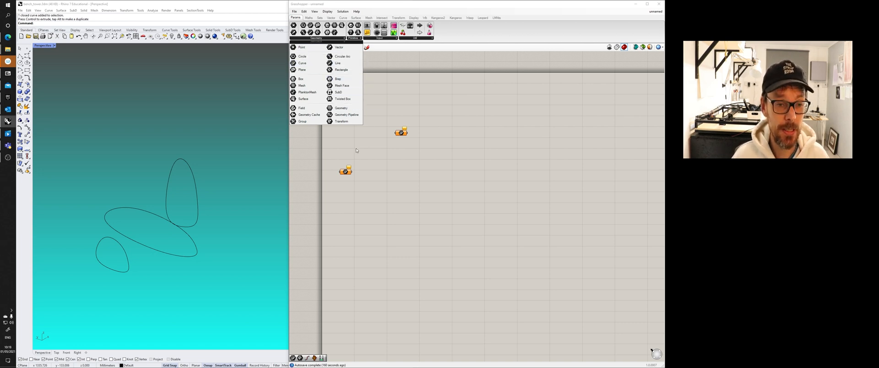
click(305, 48)
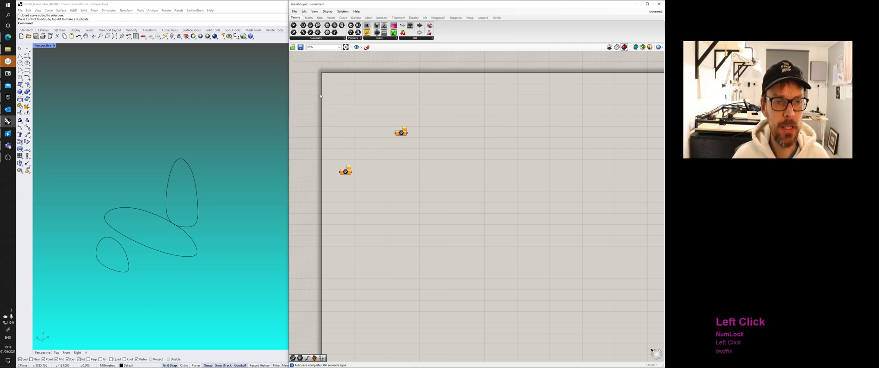
click(311, 38)
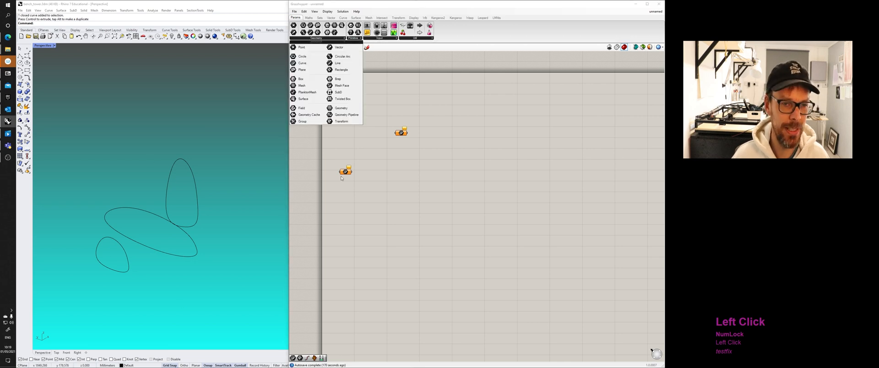
click(380, 163)
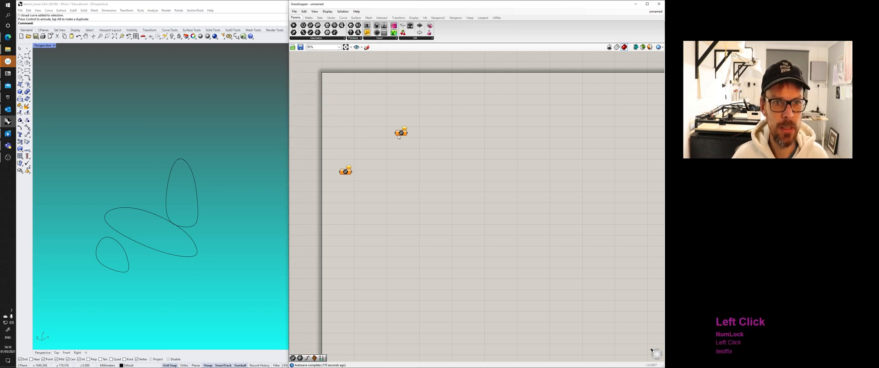
drag(398, 136, 342, 144)
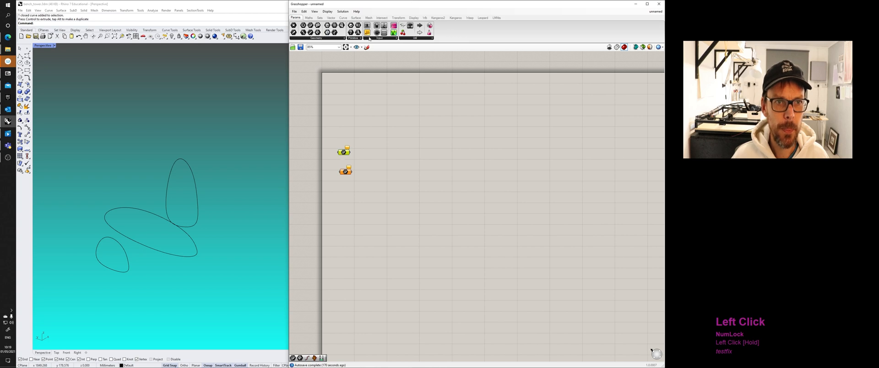
Step: Add an empty Panel to the canvas and place it above and to the right of the Curve parameters
click(370, 39)
click(412, 53)
click(405, 141)
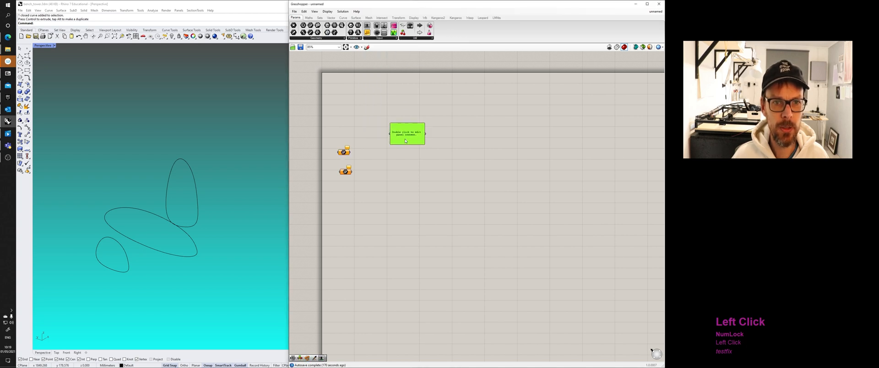
scroll(394, 120, up, 3)
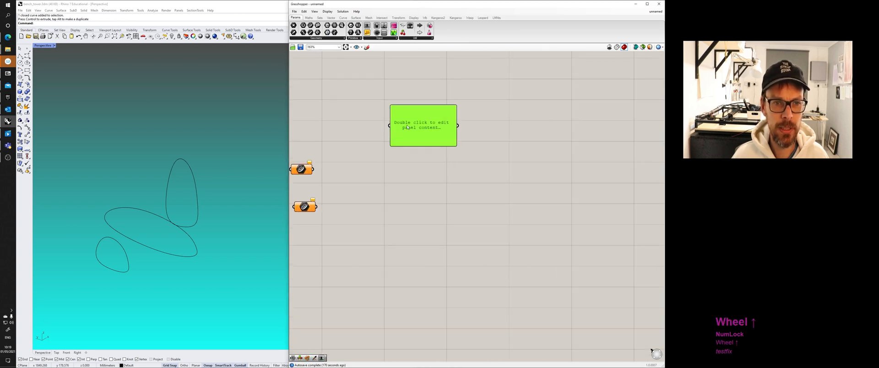
drag(407, 128, 411, 107)
click(400, 74)
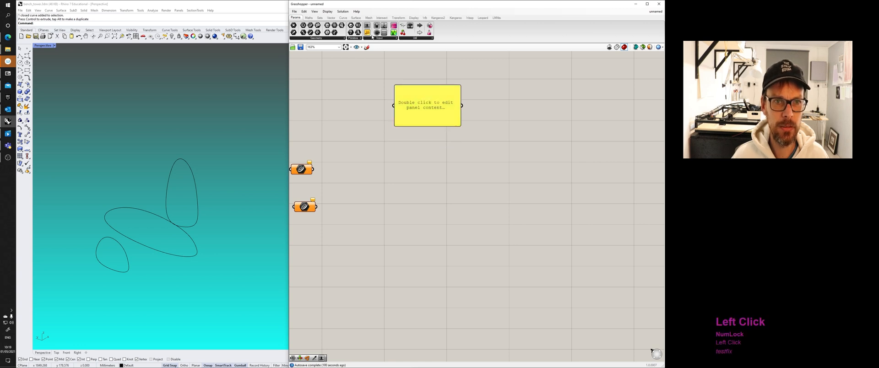
Step: Review the available input parameters, the maths components, and the list and sequence components for sets
click(372, 38)
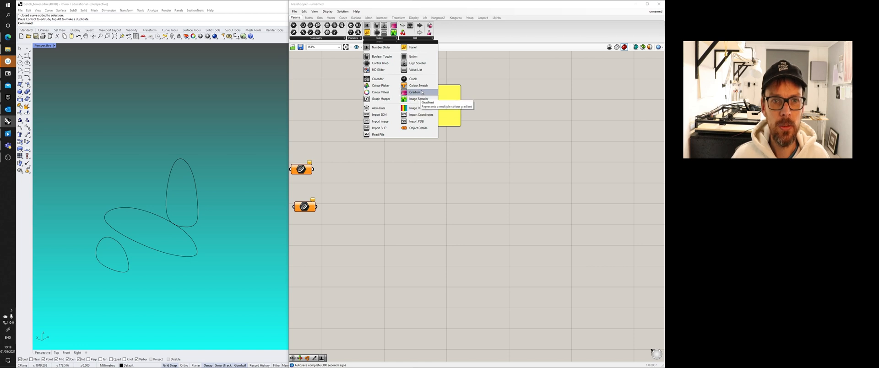
click(309, 18)
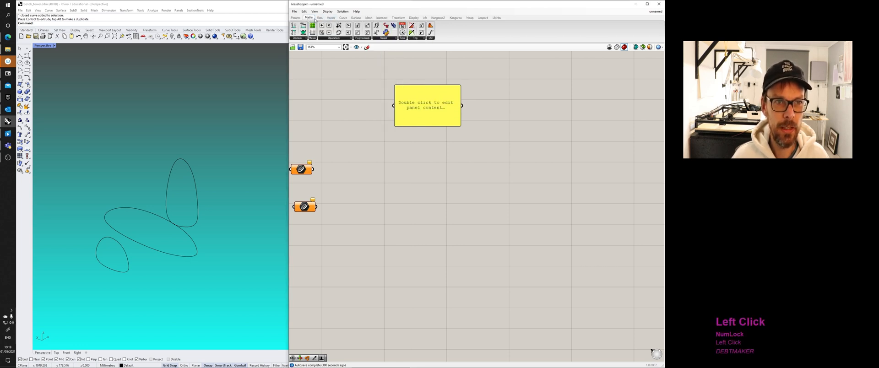
mouse_move(318, 19)
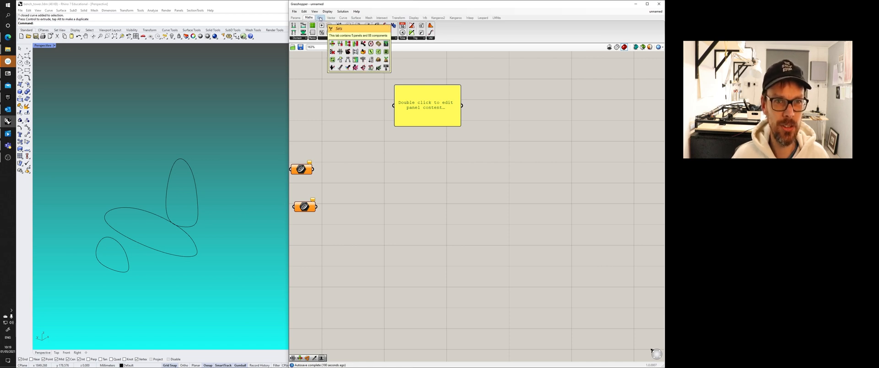
click(320, 18)
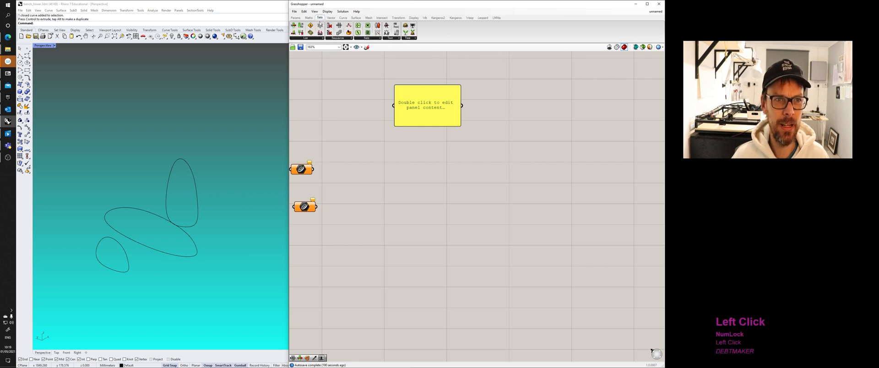
click(315, 39)
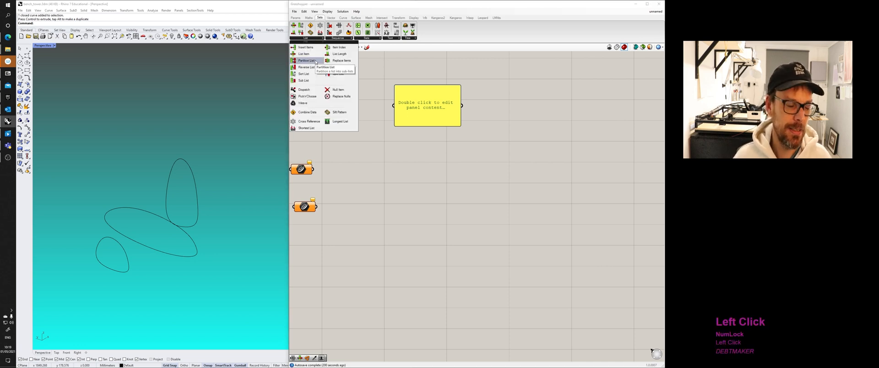
click(341, 41)
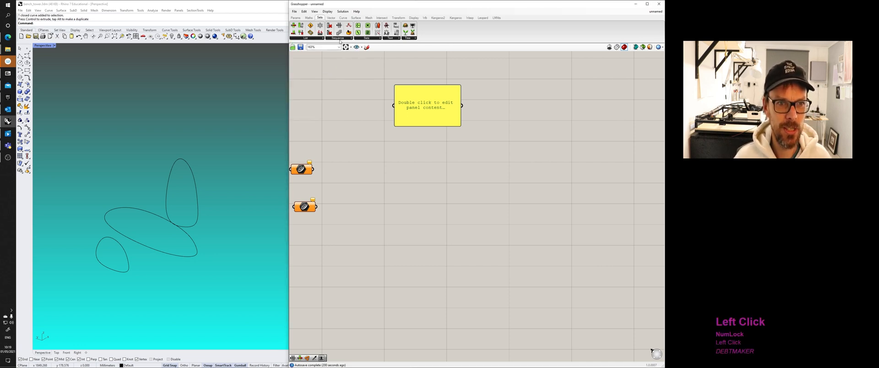
click(340, 39)
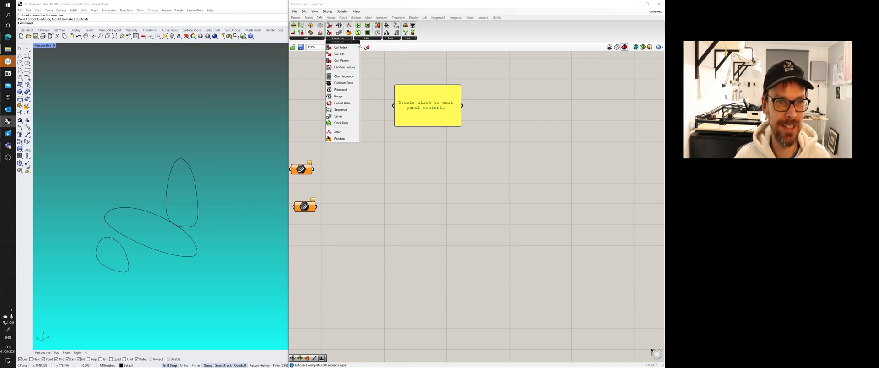
Step: Examine the vector components for grids and planes and the curve components for primitives and analysis
click(331, 17)
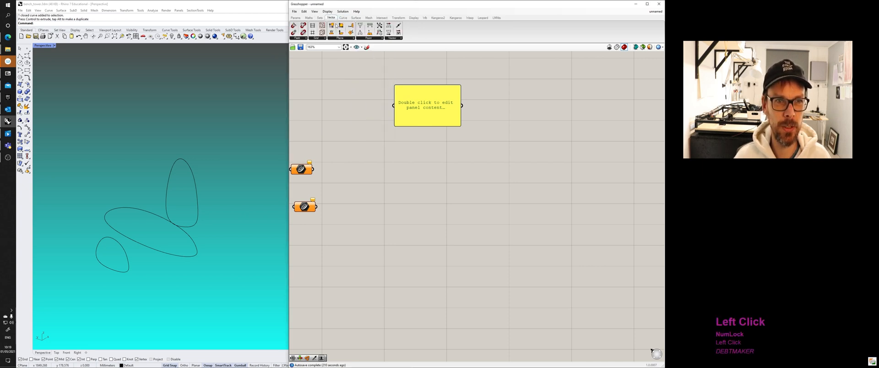
click(315, 38)
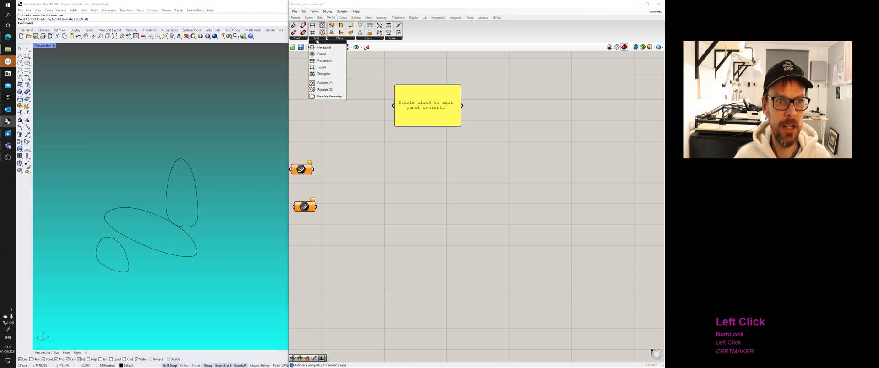
click(348, 38)
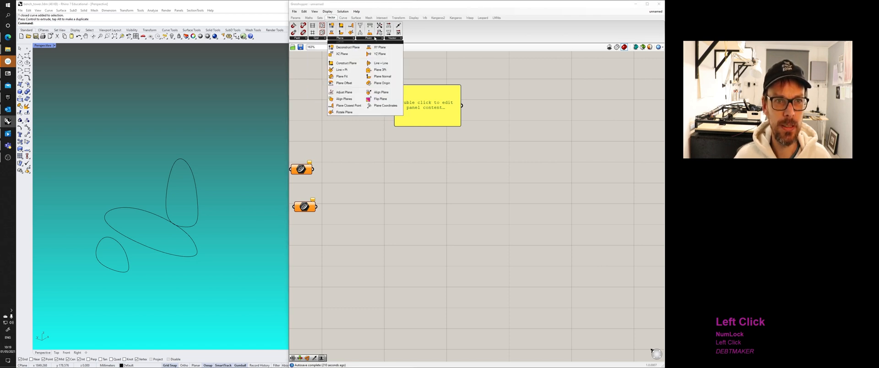
click(343, 18)
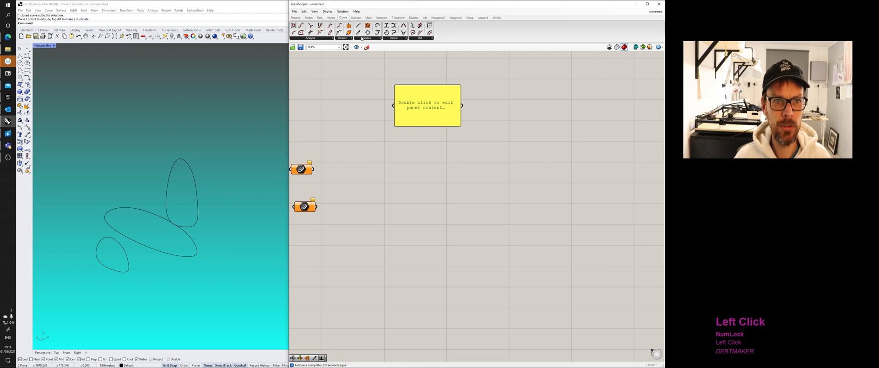
click(363, 38)
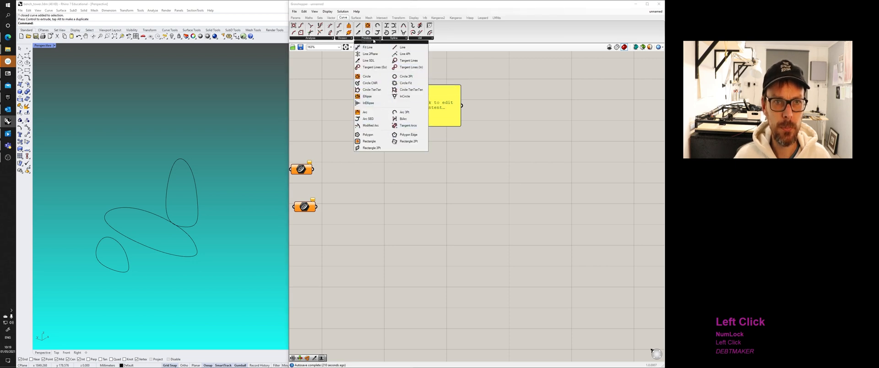
click(332, 39)
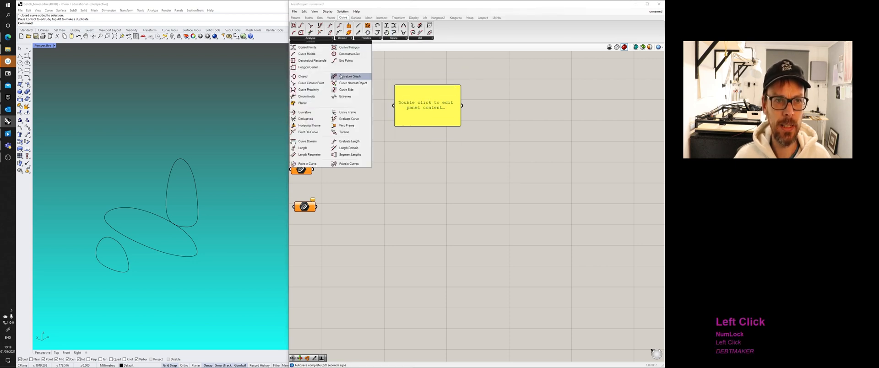
Step: Examine the surface components for freeform creation, utilities and analysis
click(356, 18)
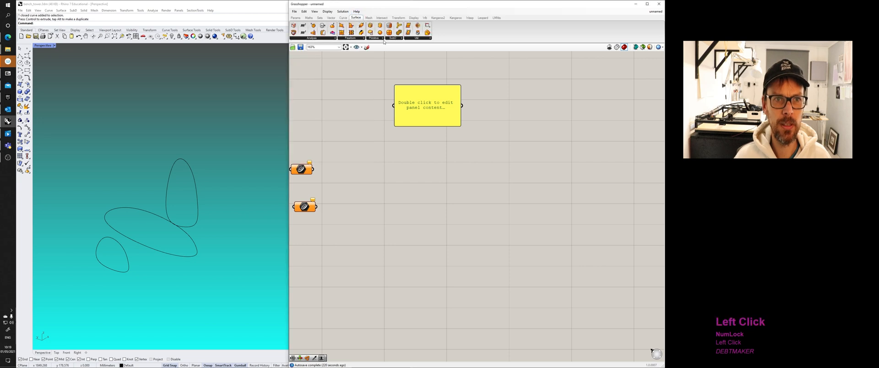
click(355, 39)
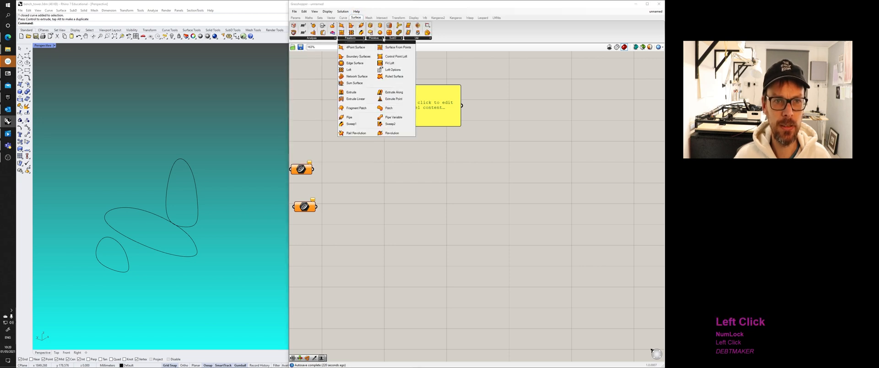
click(416, 38)
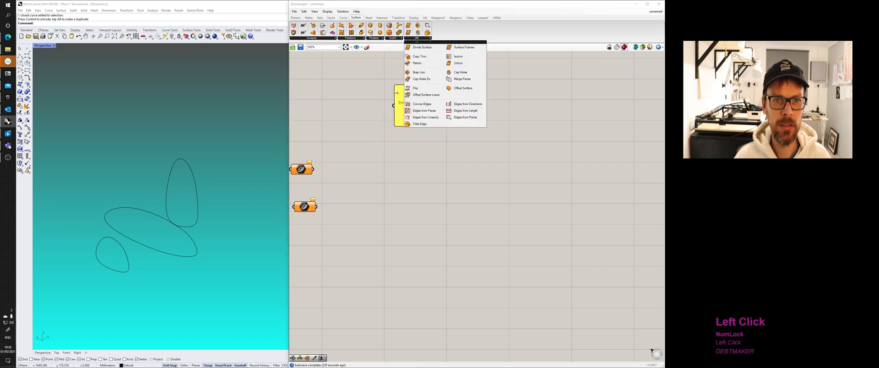
click(319, 39)
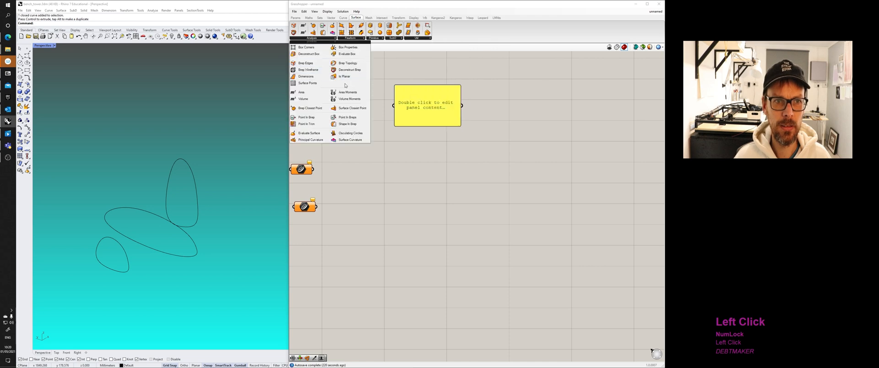
Step: Add a Convex Hull component from the mesh triangulation set and place it below and to the right of the empty Panel
click(368, 18)
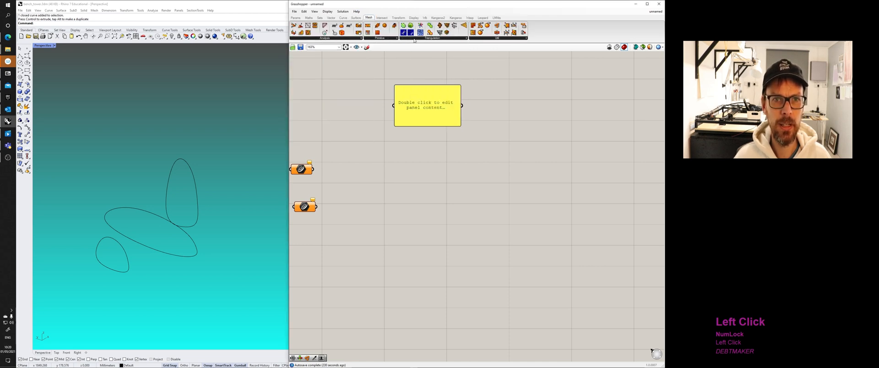
click(415, 40)
click(418, 50)
click(499, 146)
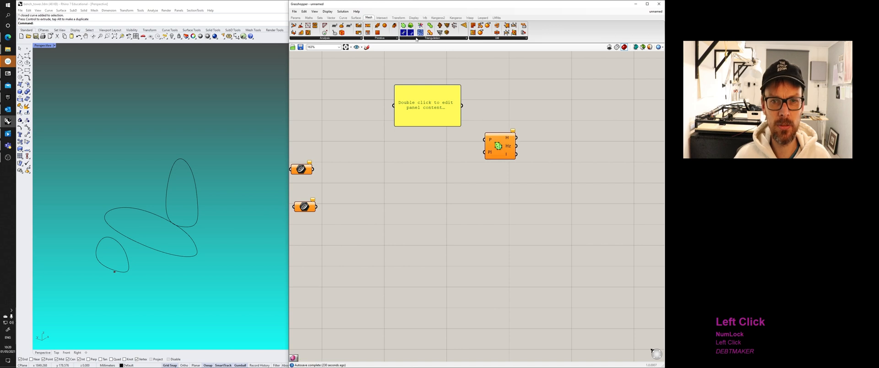
Step: Delete the Convex Hull component and the empty panel from the Grasshopper canvas
click(422, 39)
click(453, 77)
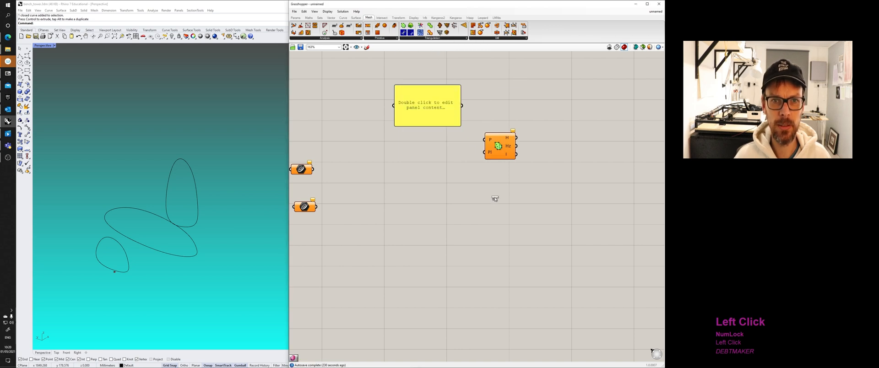
click(494, 199)
drag(534, 231, 476, 137)
key(Delete)
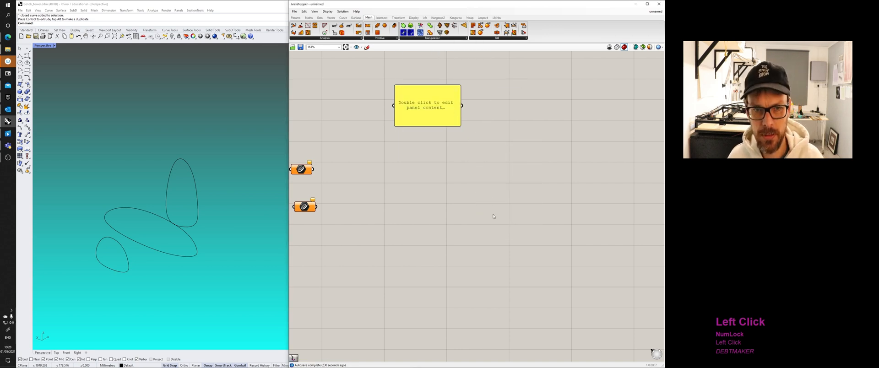
click(434, 117)
key(Delete)
right_drag(349, 169, 409, 175)
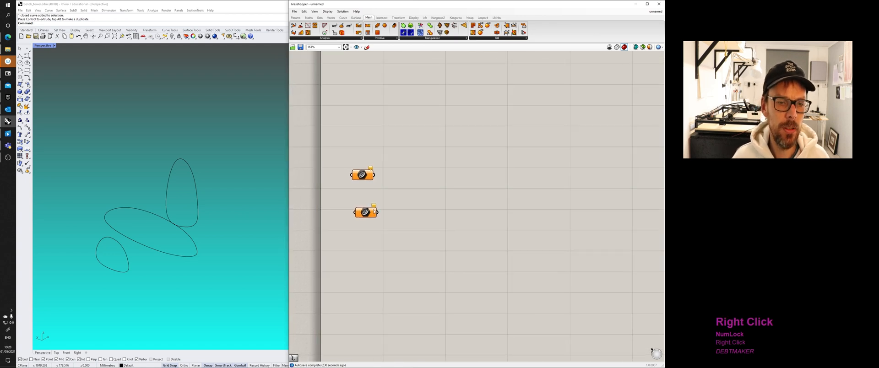
Step: Align the lower Curve parameter directly beneath the upper Curve parameter on the canvas
drag(368, 211, 366, 213)
click(365, 192)
click(360, 178)
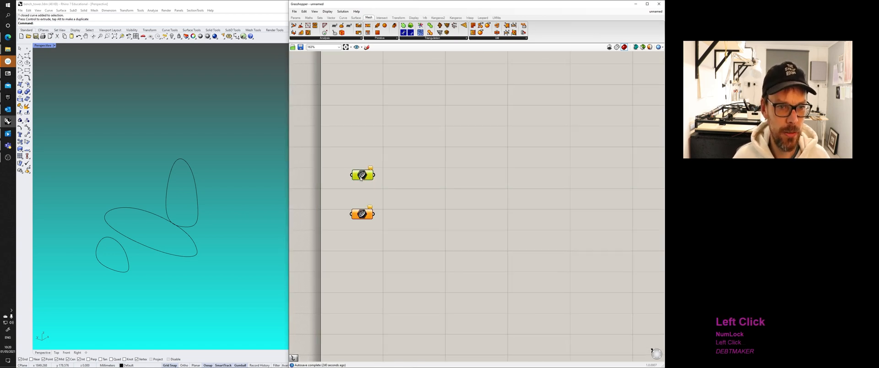
click(367, 184)
Step: Assign the three closed Rhino curves to the upper Curve parameter as multiple curves, in order from the smallest, lowest curve to the tall upright one
scroll(364, 176, up, 5)
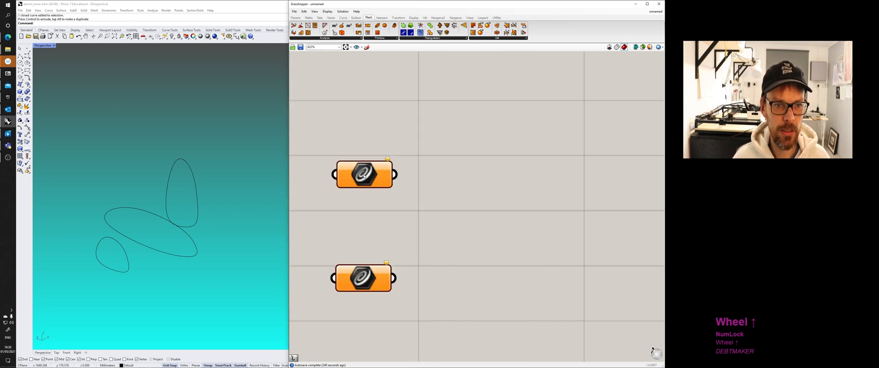
click(387, 159)
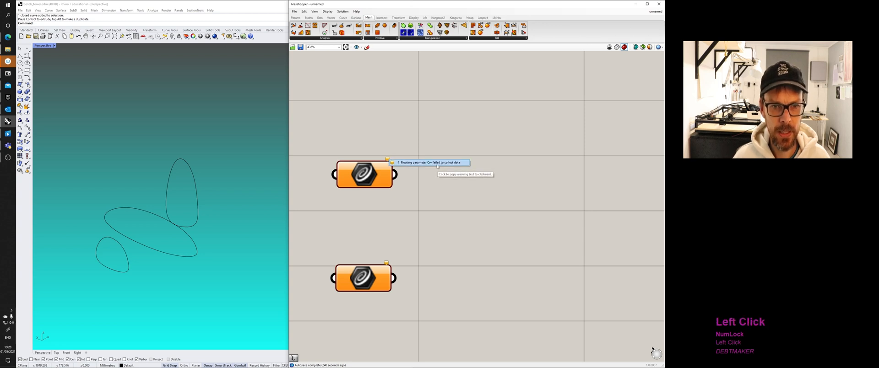
right_click(381, 182)
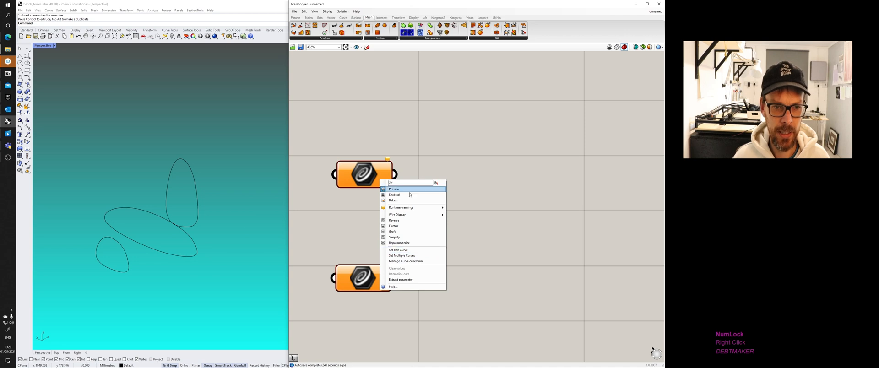
click(424, 256)
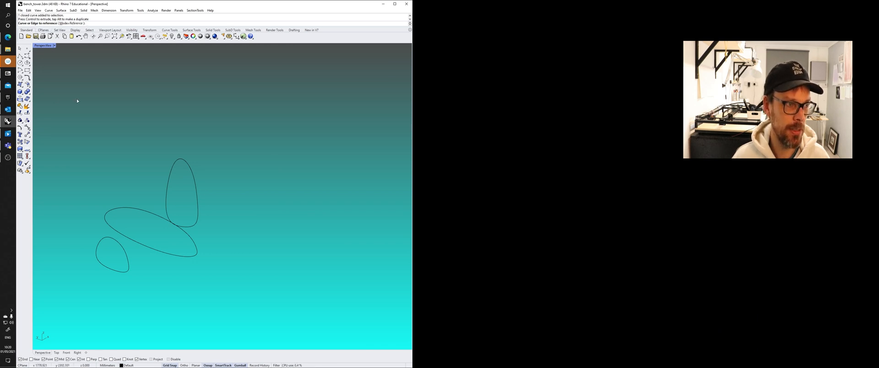
click(122, 252)
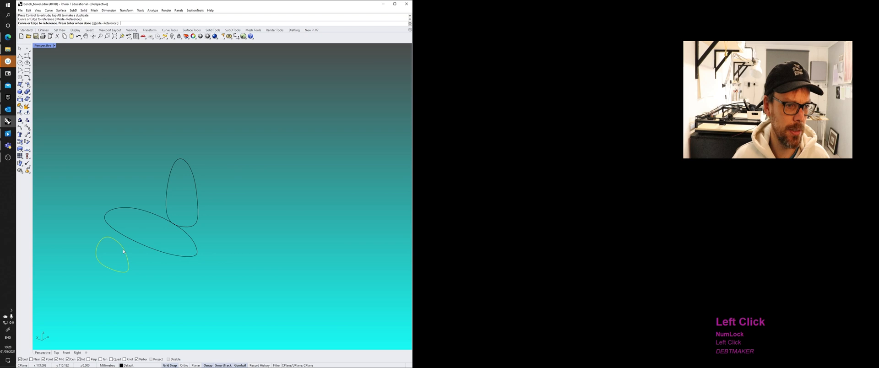
click(185, 231)
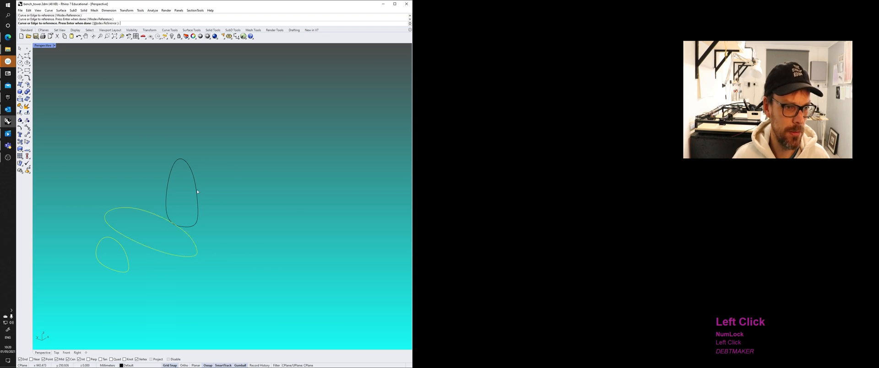
click(197, 188)
key(Return)
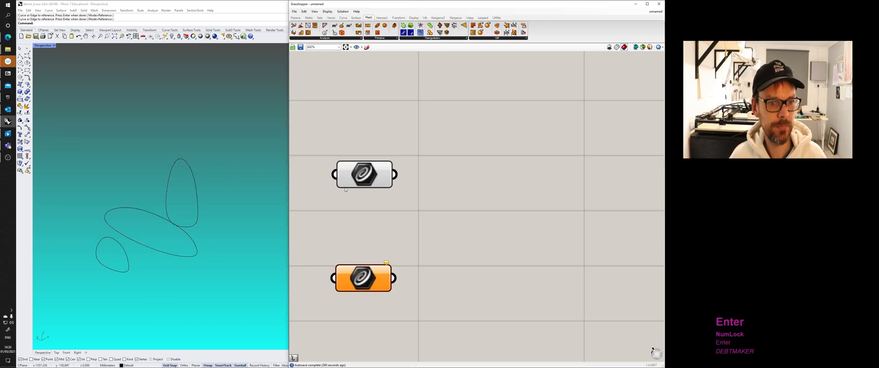
Step: Select the upper Curve parameter and examine its referenced curves in the perspective view
click(375, 171)
click(359, 174)
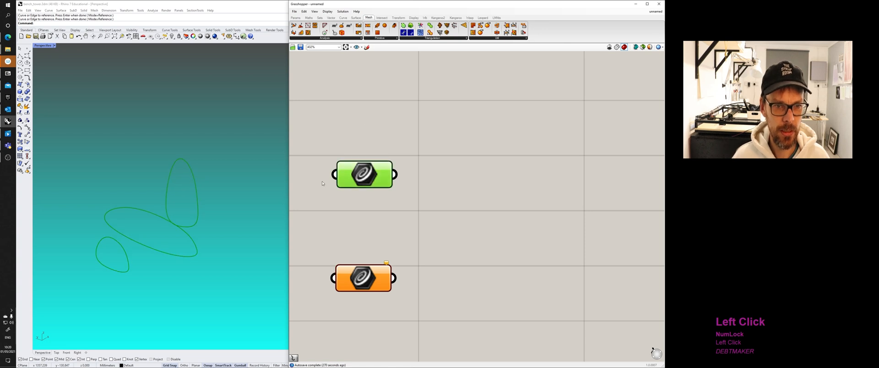
scroll(344, 174, up, 3)
click(354, 216)
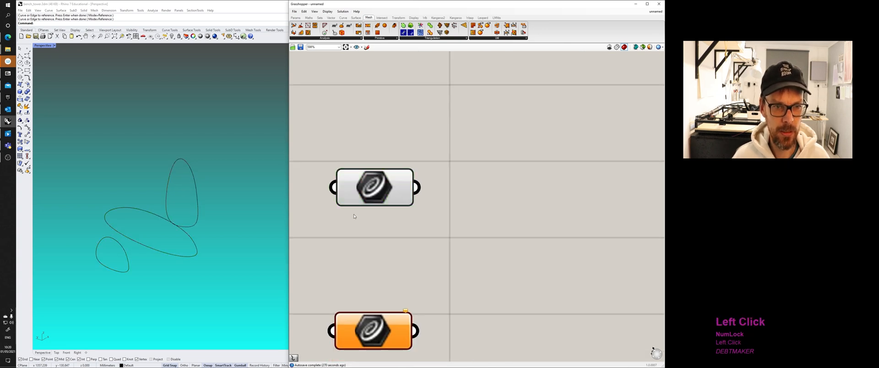
click(370, 195)
mouse_move(178, 188)
right_down()
mouse_move(193, 183)
mouse_move(170, 182)
right_up()
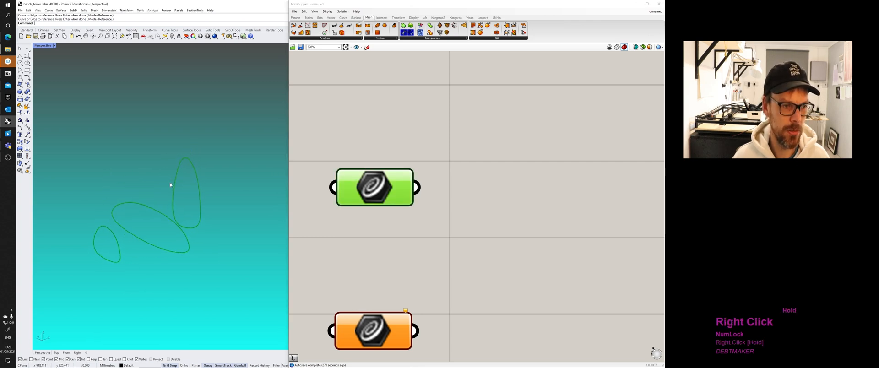
click(177, 196)
Step: Hide all three original curves in Rhino and show them again
drag(234, 277, 87, 154)
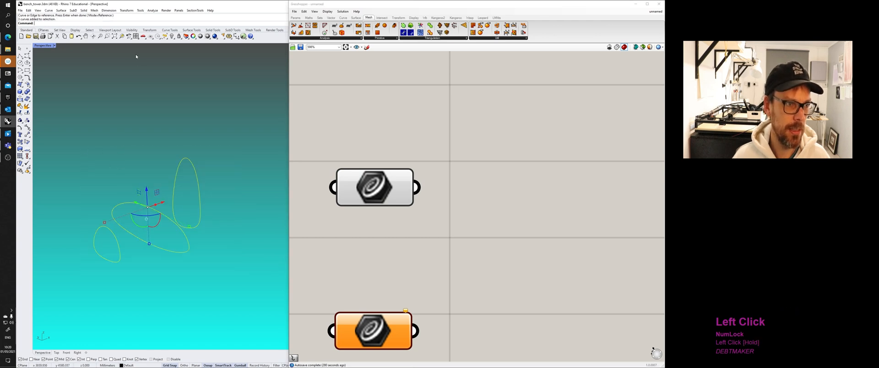
click(172, 36)
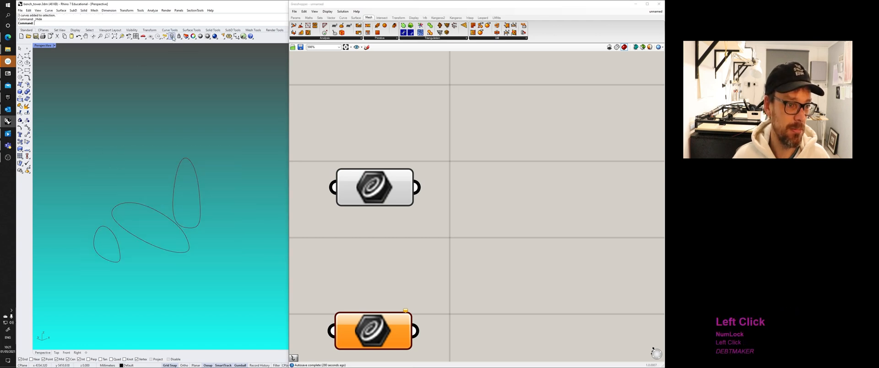
right_click(172, 37)
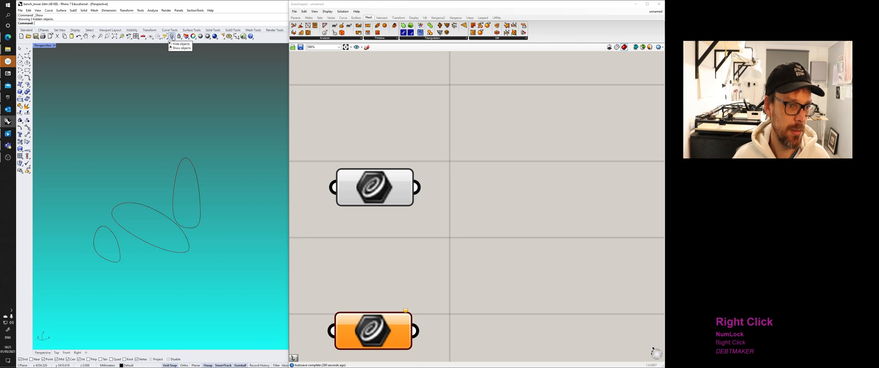
Step: Select the three original Rhino curves and hide them
click(189, 192)
drag(190, 201, 156, 183)
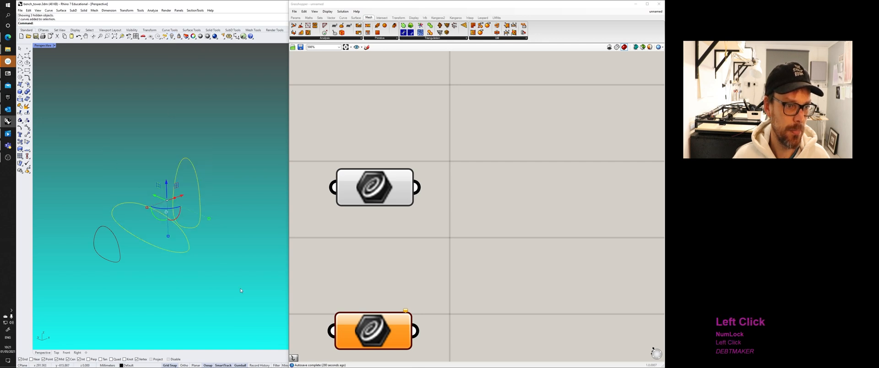
drag(221, 251, 92, 118)
click(172, 36)
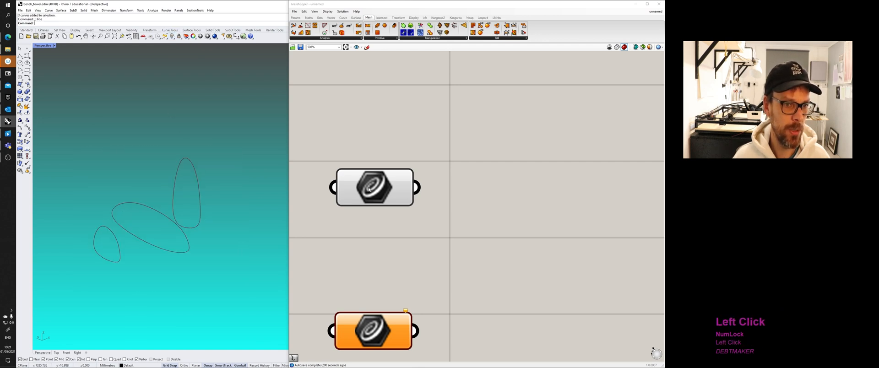
right_drag(133, 206, 197, 226)
scroll(169, 218, down, 1)
scroll(395, 249, down, 2)
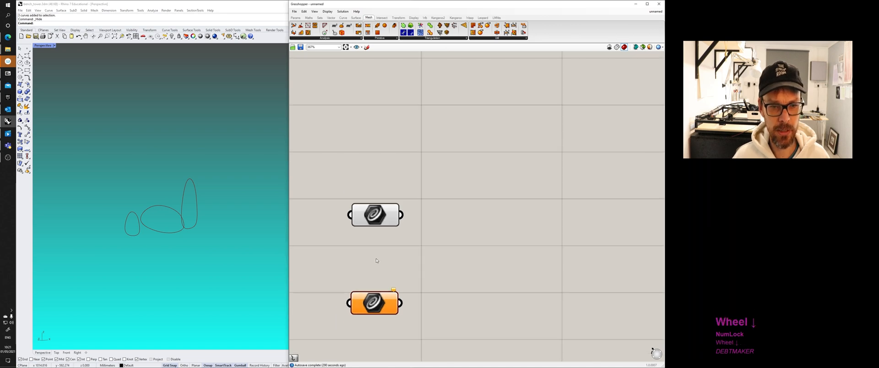
click(181, 230)
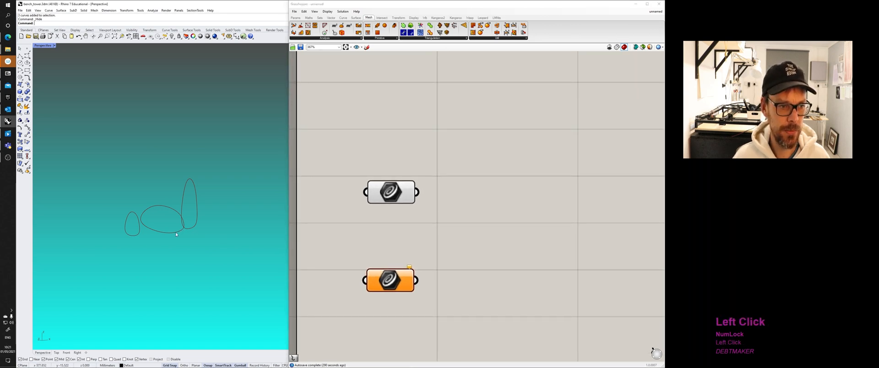
right_drag(359, 231, 344, 237)
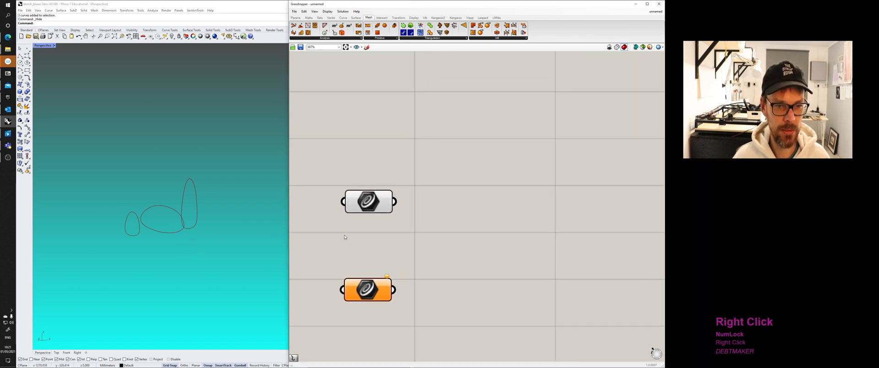
scroll(345, 235, down, 2)
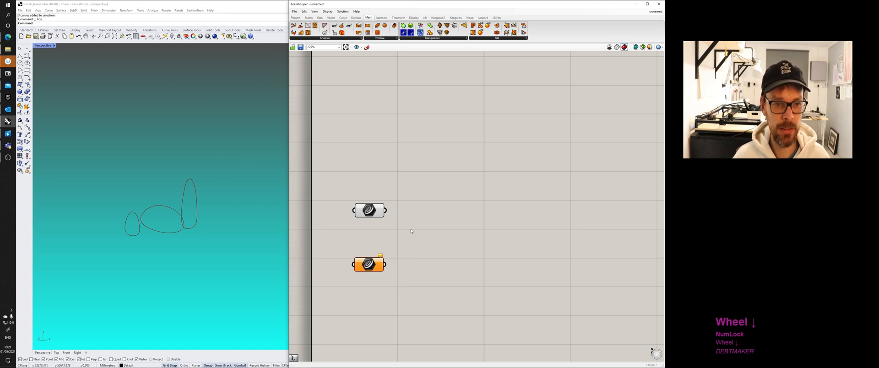
click(418, 258)
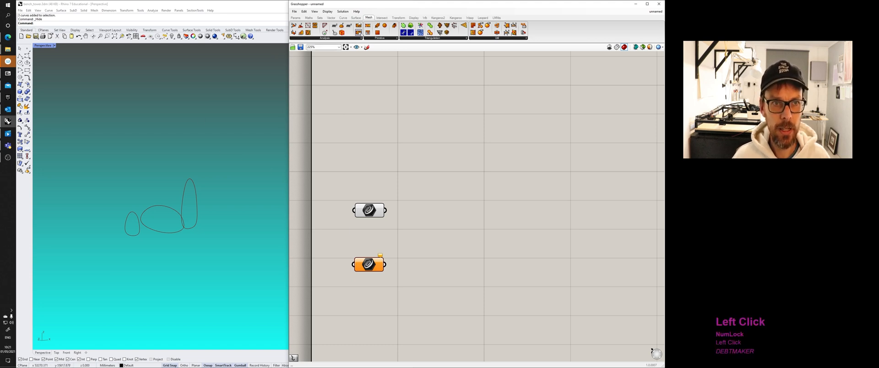
Step: Add a Loft surface component to the canvas, level with the upper Curve parameter on its output side
click(355, 17)
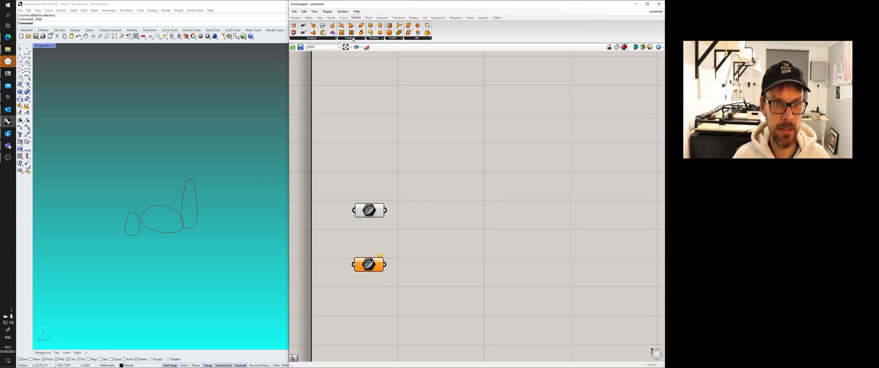
click(353, 39)
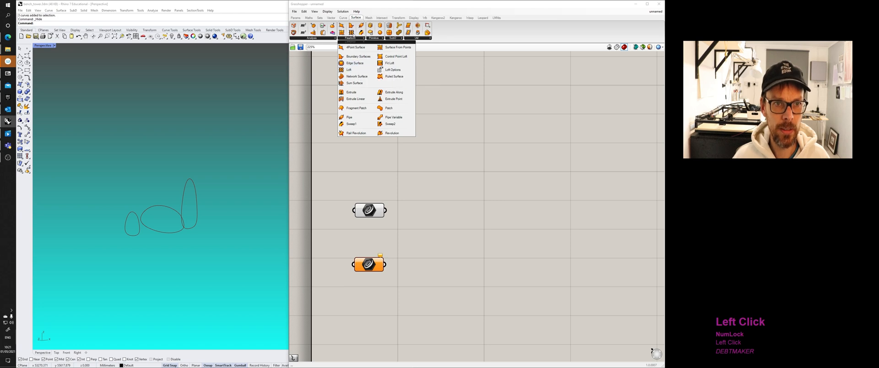
drag(356, 70, 440, 195)
right_drag(440, 168, 454, 181)
scroll(460, 209, up, 3)
right_drag(460, 208, 438, 178)
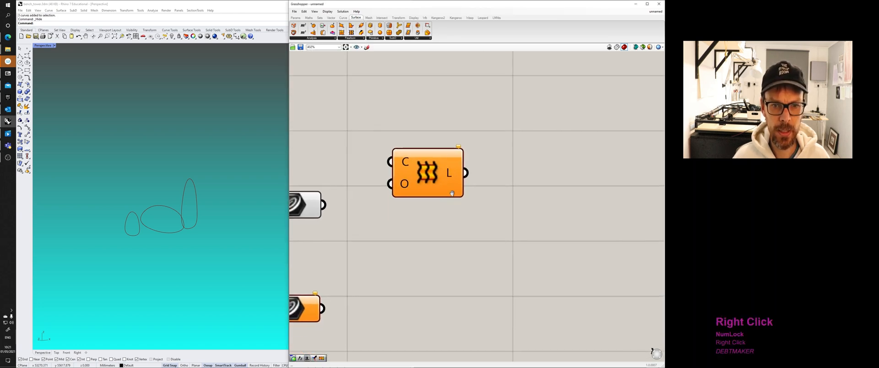
drag(438, 178, 480, 225)
click(437, 178)
mouse_move(467, 201)
mouse_down()
mouse_move(459, 188)
mouse_move(456, 195)
mouse_up()
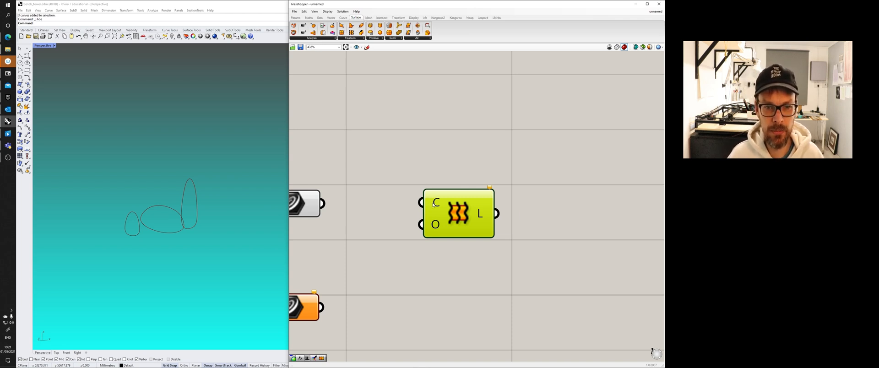
Step: Connect the upper Curve parameter's output to the Loft component's C input and inspect the lofted surface
click(439, 186)
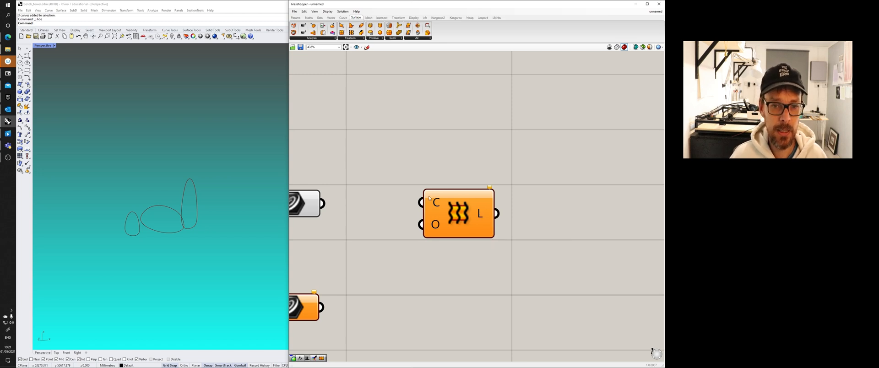
click(490, 188)
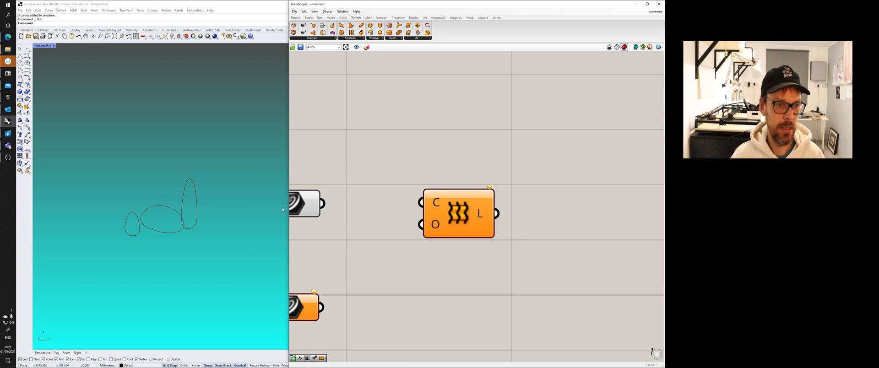
right_drag(322, 203, 386, 199)
drag(390, 202, 486, 198)
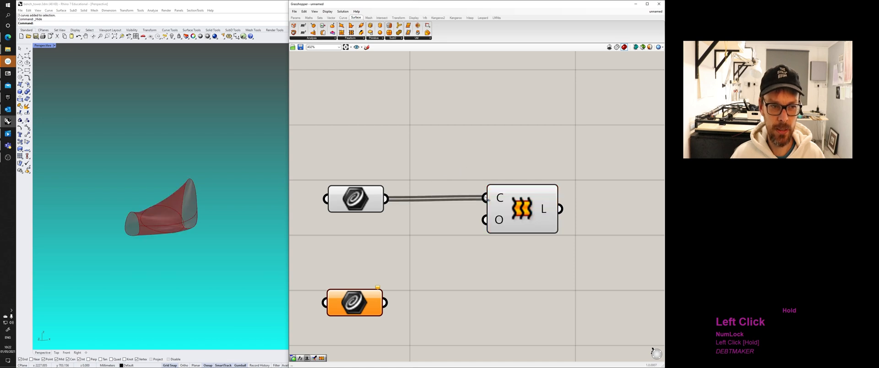
right_drag(179, 256, 213, 252)
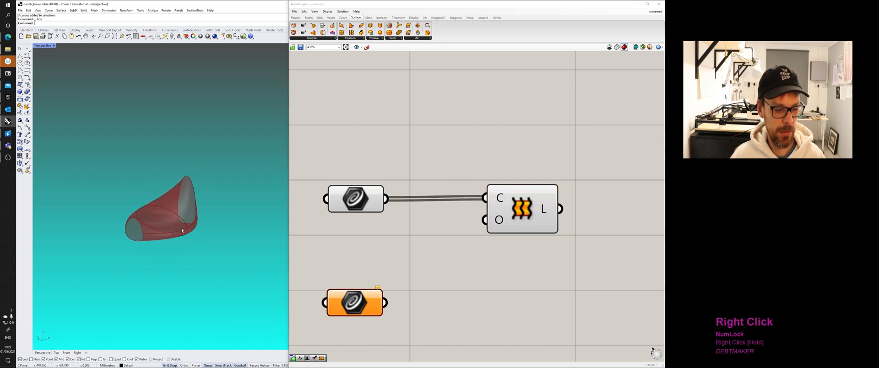
scroll(161, 221, up, 4)
mouse_move(161, 221)
right_down()
mouse_move(235, 232)
mouse_move(180, 209)
mouse_move(147, 216)
right_up()
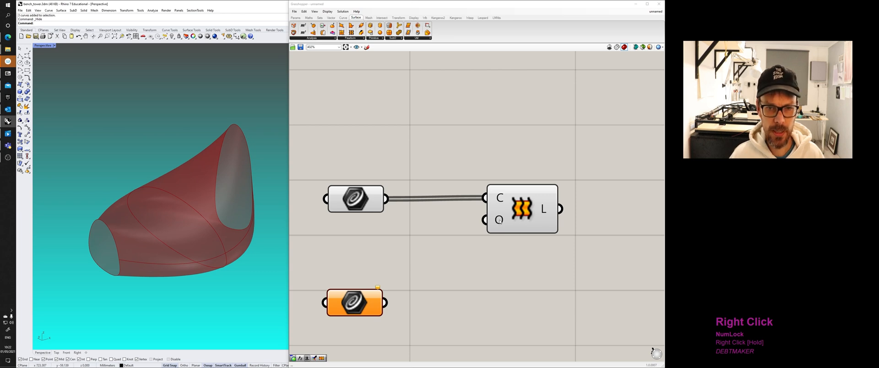
Step: Enable Closed loft in the loft options of the Loft component's O input and commit the change
click(492, 218)
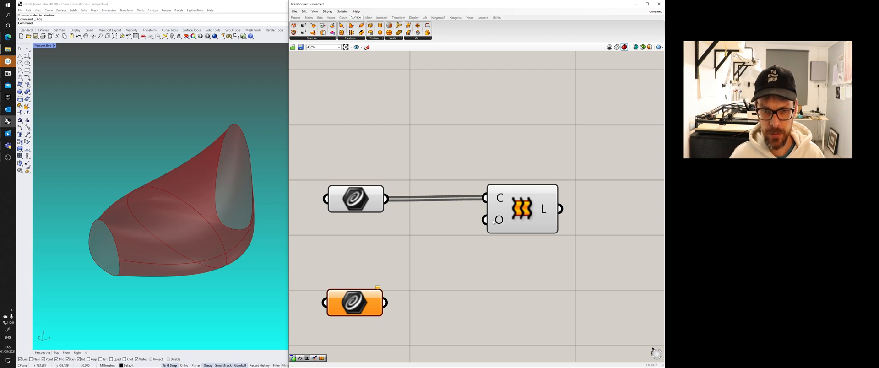
right_click(499, 221)
mouse_move(533, 267)
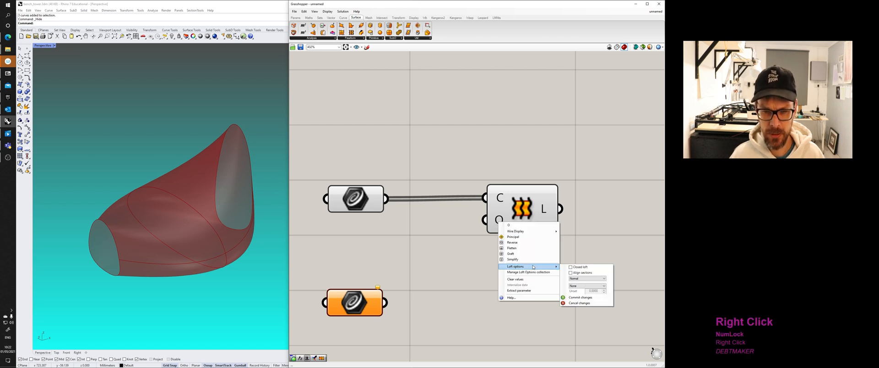
click(574, 268)
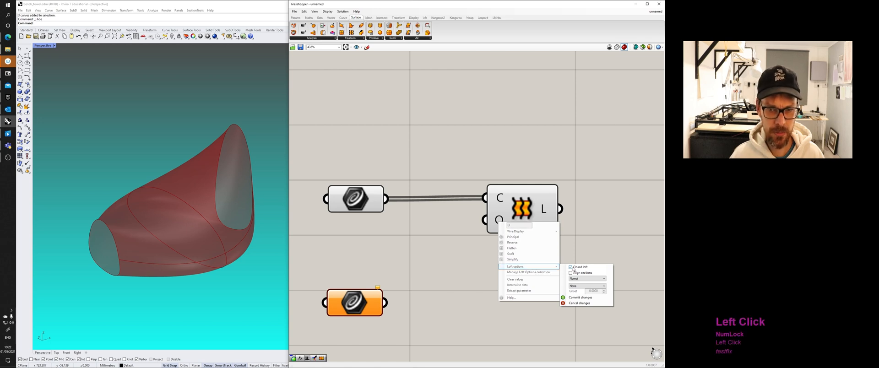
click(568, 298)
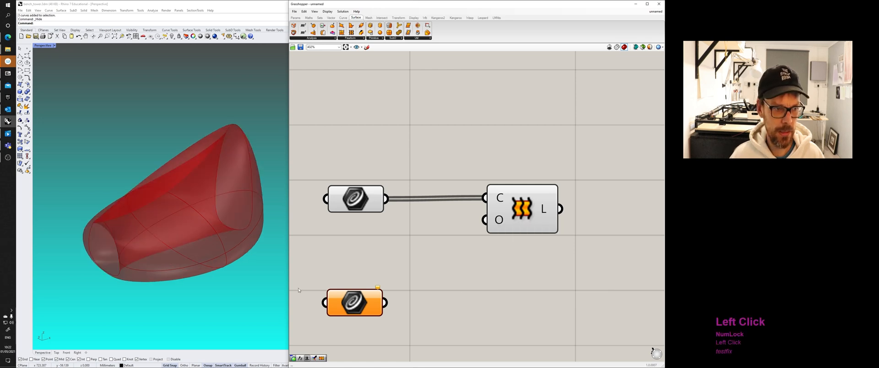
right_drag(275, 256, 206, 265)
Step: Turn off Closed loft in the Loft component's options and commit the change
right_click(501, 221)
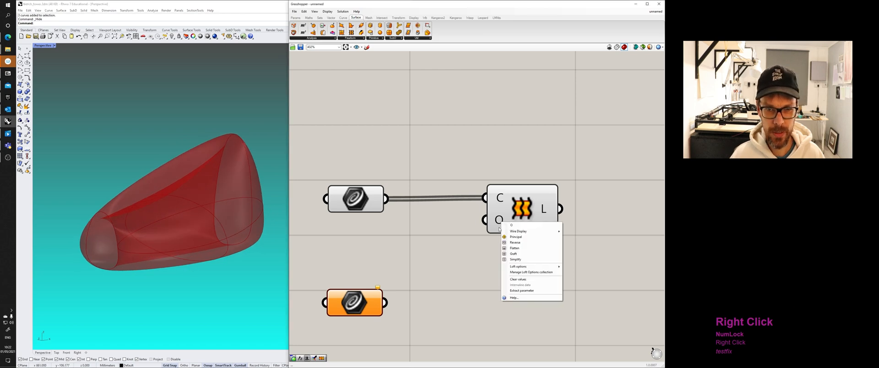
click(519, 266)
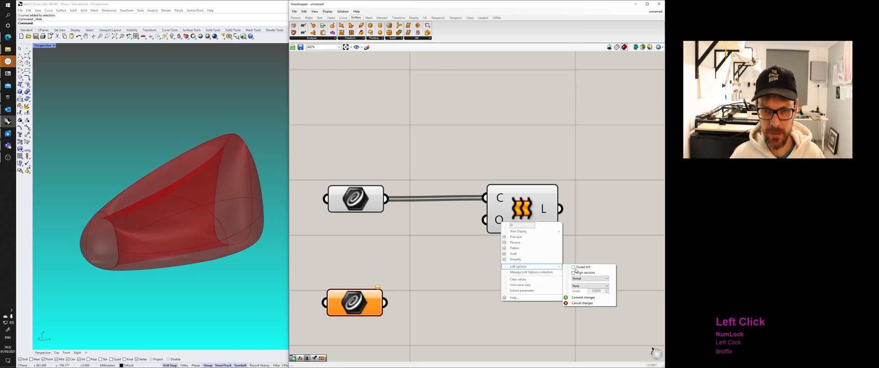
click(579, 297)
Step: Set the loft type to Loose on the Loft component's O input, commit it and inspect the surface
right_click(491, 223)
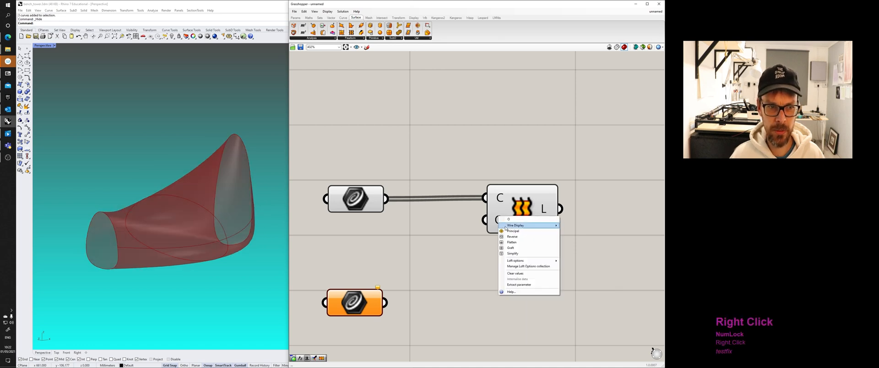
click(531, 260)
click(579, 273)
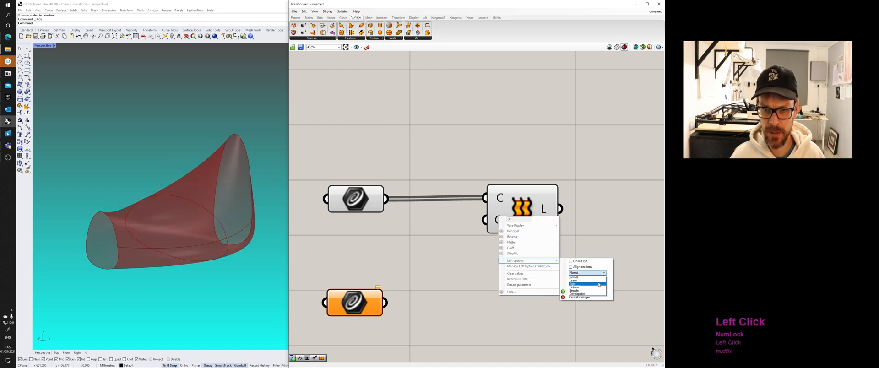
click(577, 278)
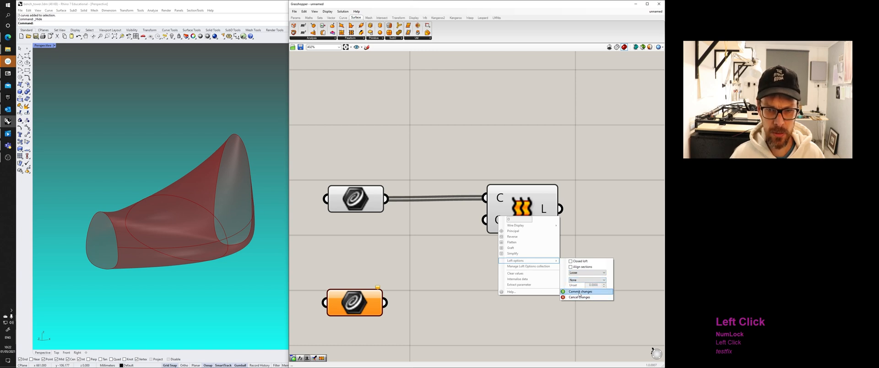
click(579, 292)
right_drag(151, 211, 215, 220)
shift+right_drag(215, 219, 192, 218)
Step: Set the loft type to Tight on the Loft component's O input and commit the change
right_click(501, 201)
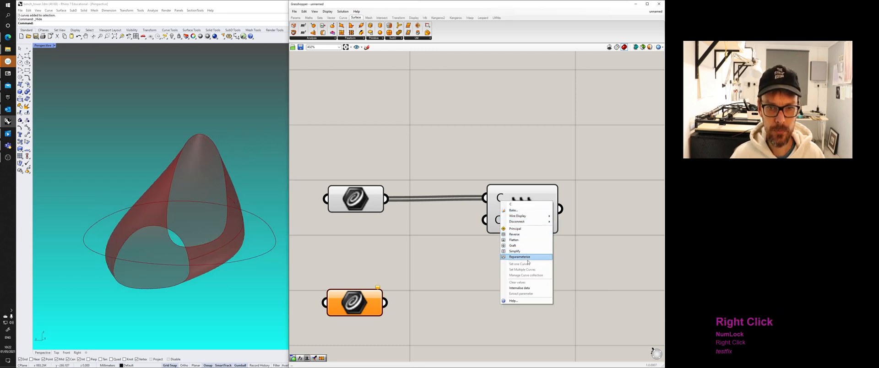
right_click(498, 220)
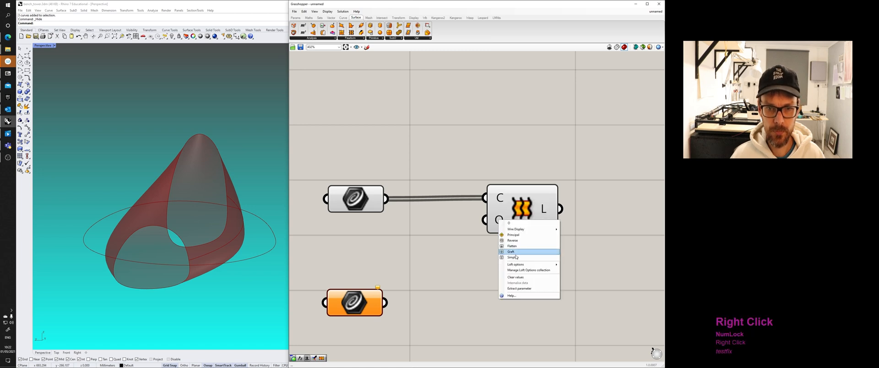
click(519, 265)
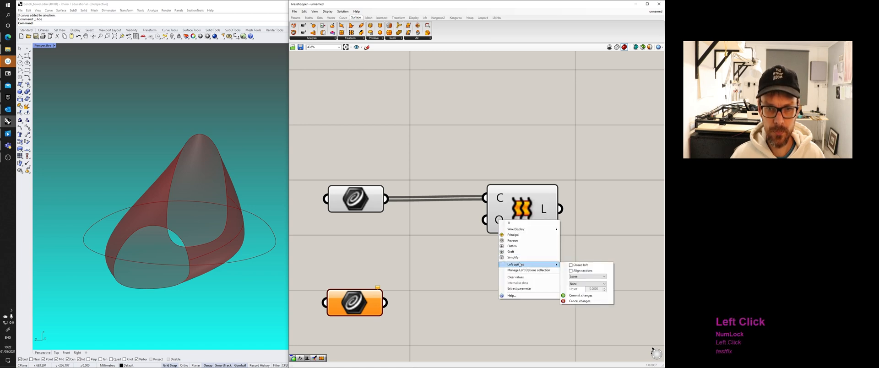
click(587, 277)
click(581, 290)
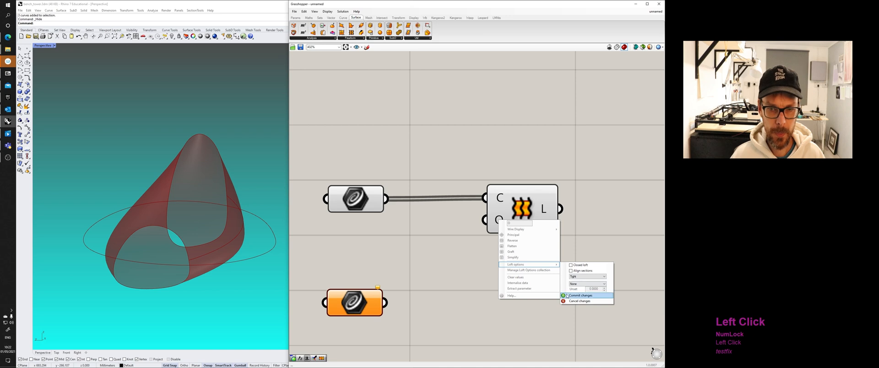
click(580, 295)
right_click(499, 220)
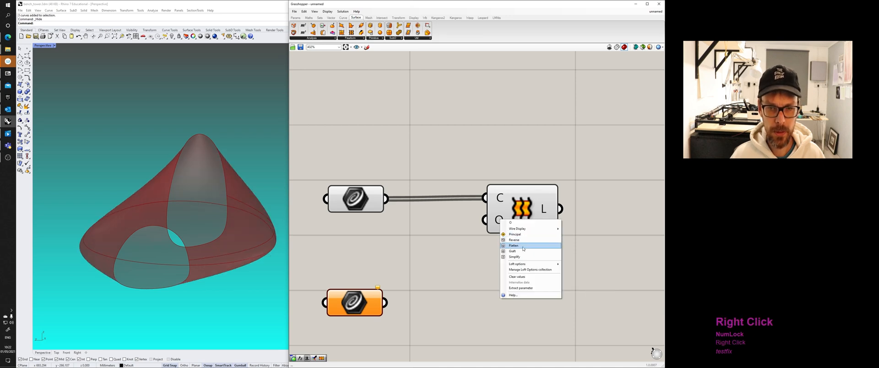
click(519, 265)
click(582, 277)
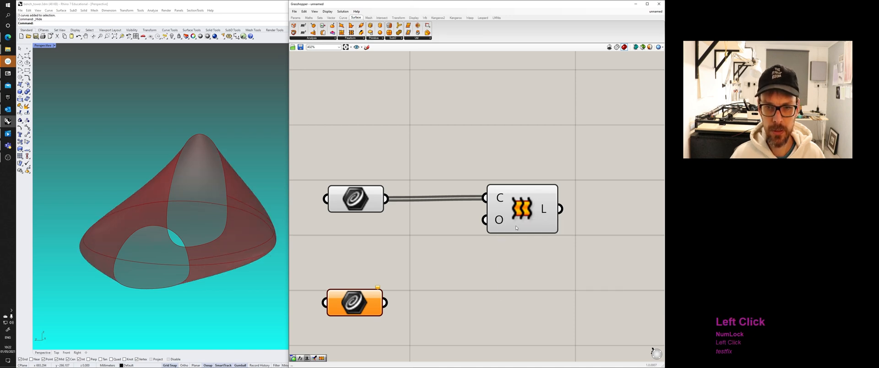
right_click(499, 216)
click(524, 264)
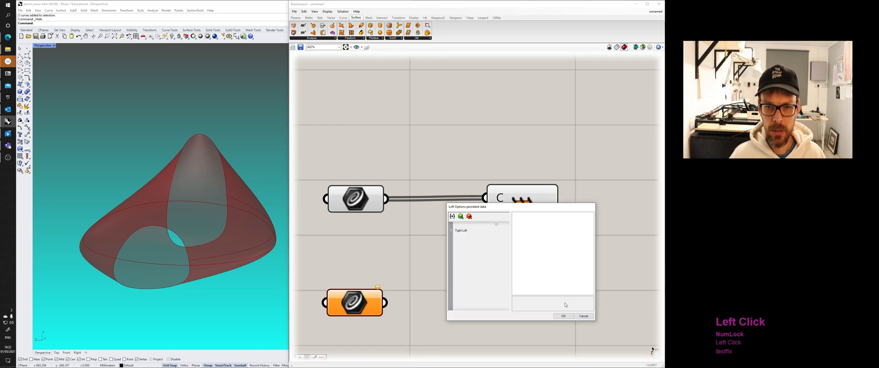
click(583, 316)
Step: Set the loft type back to Normal on the Loft component's O input and commit the change
right_click(498, 220)
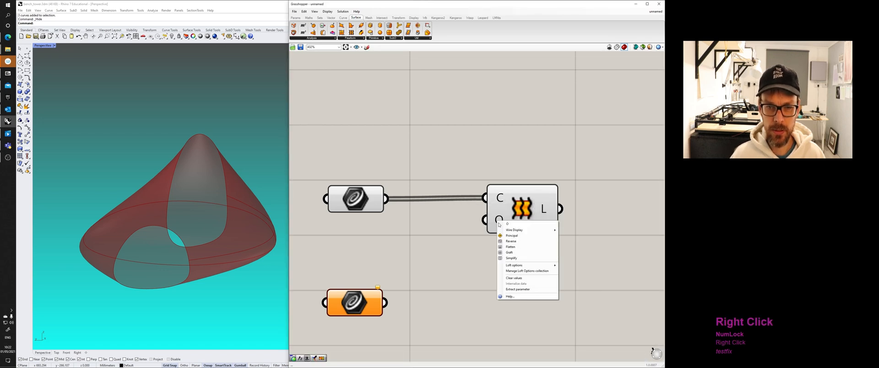
click(520, 267)
click(583, 277)
click(580, 282)
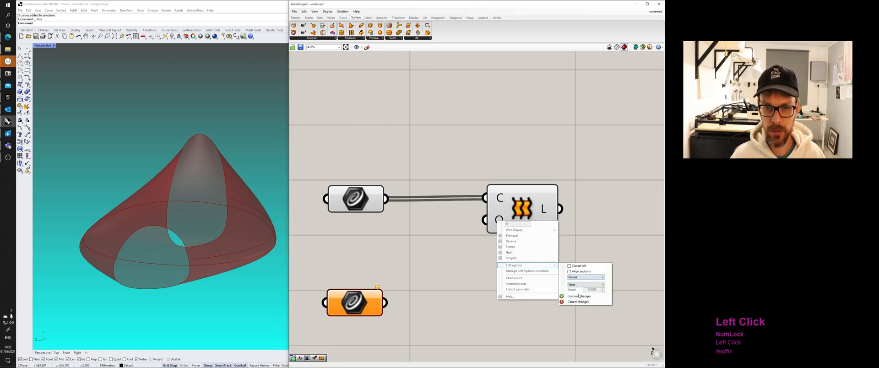
click(579, 295)
scroll(435, 239, down, 3)
right_drag(174, 220, 207, 216)
click(207, 216)
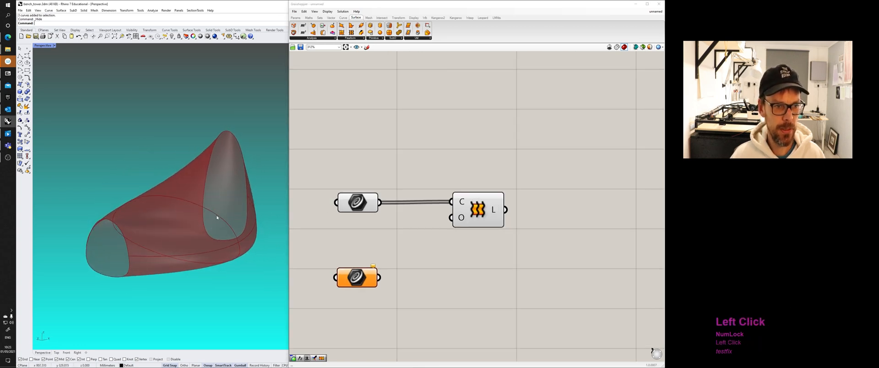
Step: Show the hidden curves in Rhino and select the tall end curve to expose its control points
right_click(171, 36)
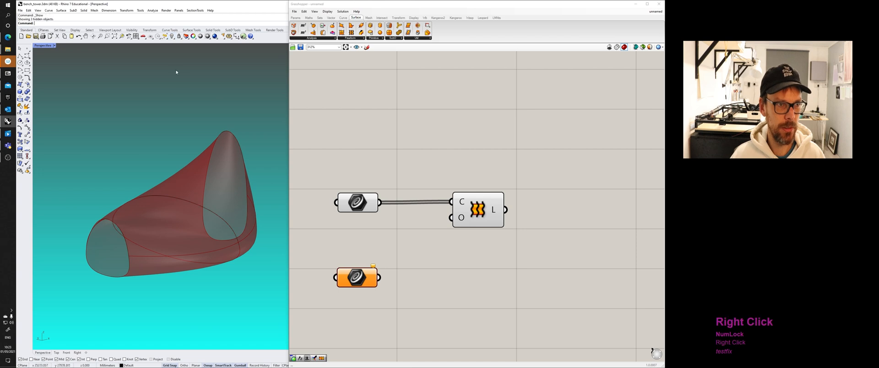
click(239, 145)
right_drag(251, 147, 228, 122)
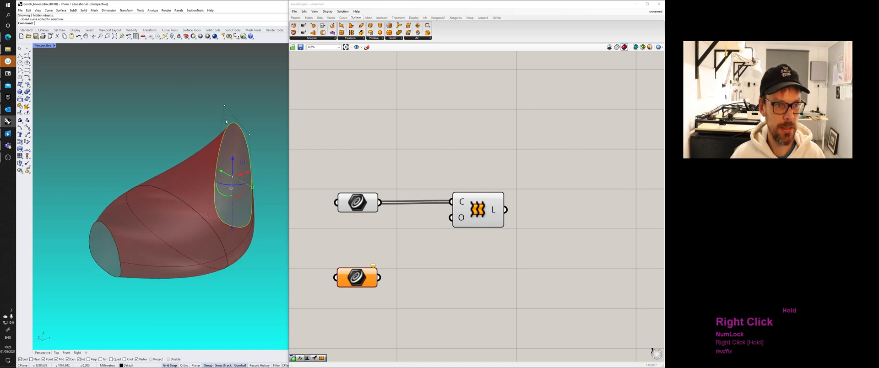
Step: Try pulling the top control point of the tall end curve far down, and undo the change
drag(225, 105, 229, 197)
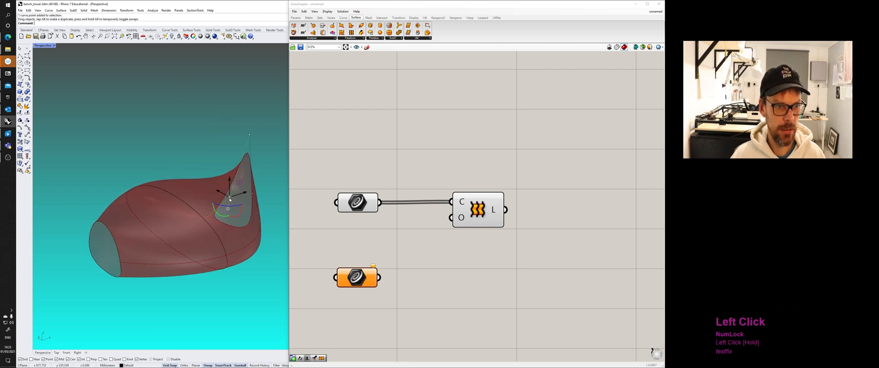
right_drag(235, 173, 251, 147)
key(ctrl+z)
Step: Reshape the tall end curve by moving its top control point down and sideways
click(180, 141)
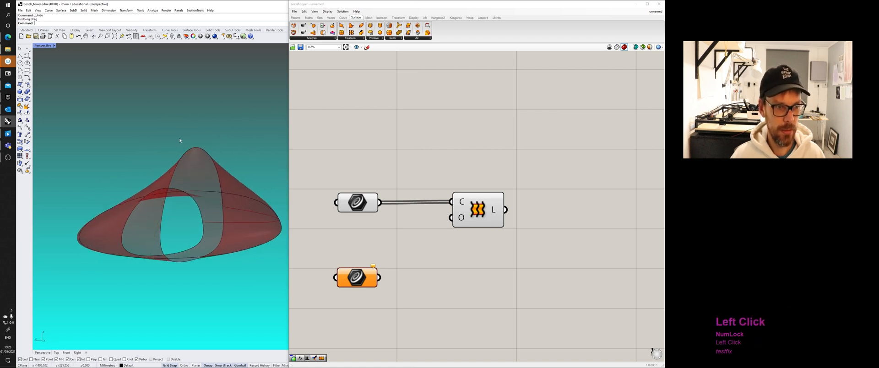
click(193, 149)
click(180, 138)
right_drag(181, 138, 183, 102)
drag(180, 118, 272, 211)
right_drag(272, 210, 265, 227)
scroll(265, 227, down, 3)
Step: Move the round end curve outward, away from the middle curve, to lengthen the lofted form
click(211, 246)
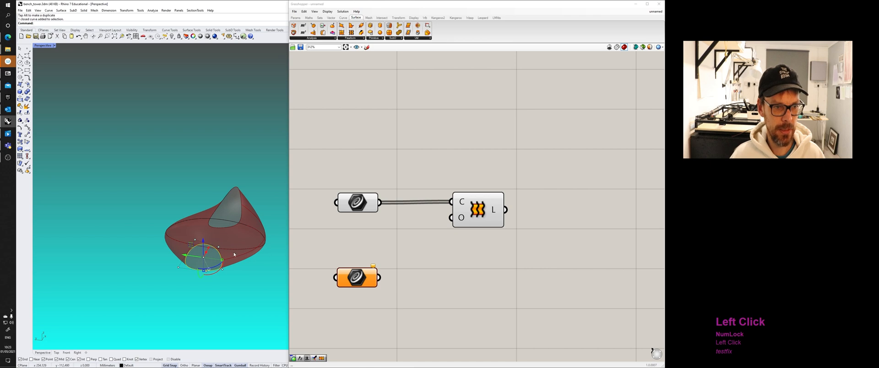
right_drag(234, 254, 192, 244)
drag(188, 237, 119, 267)
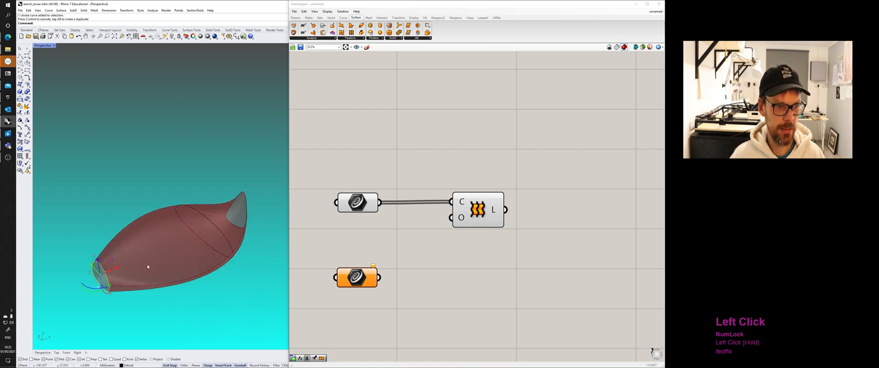
Step: Raise a control point of the middle curve, undo that move and pull a control point high above the form instead
click(210, 224)
drag(213, 225, 203, 144)
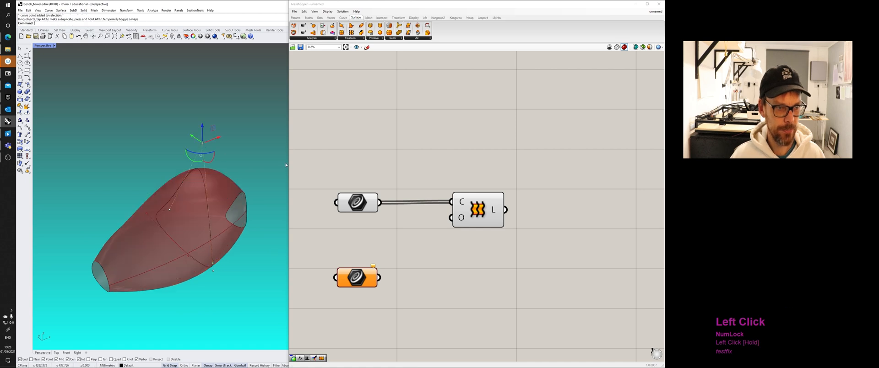
right_drag(247, 151, 155, 207)
key(ctrl+z)
drag(160, 196, 147, 88)
right_drag(147, 88, 183, 197)
Step: Adjust the loft's side by moving the control point beside the far opening downward
click(190, 216)
click(176, 194)
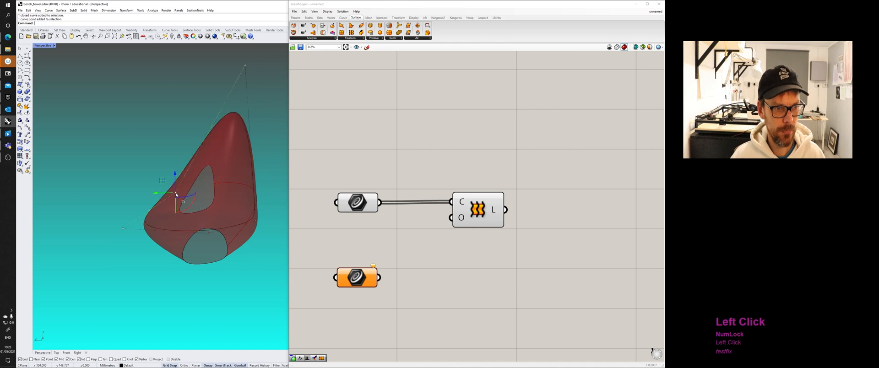
drag(175, 176, 206, 216)
click(140, 186)
Step: Move the round end curve farther outward along the length of the lofted form
right_drag(140, 186, 179, 243)
scroll(164, 251, up, 2)
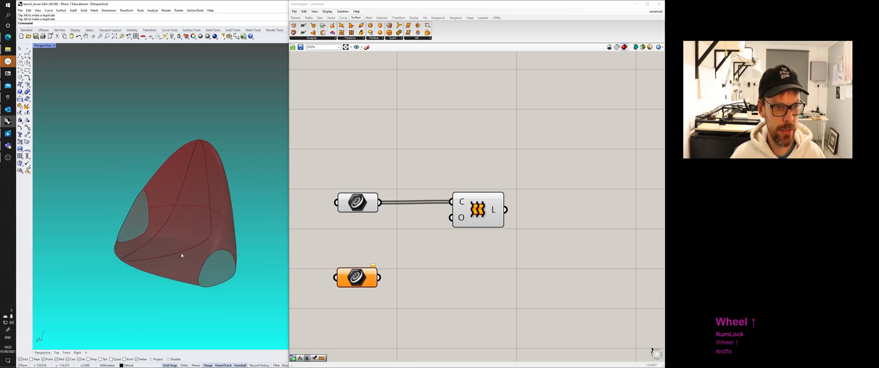
right_drag(180, 253, 219, 276)
scroll(225, 257, up, 2)
click(225, 257)
click(216, 275)
drag(216, 276, 275, 277)
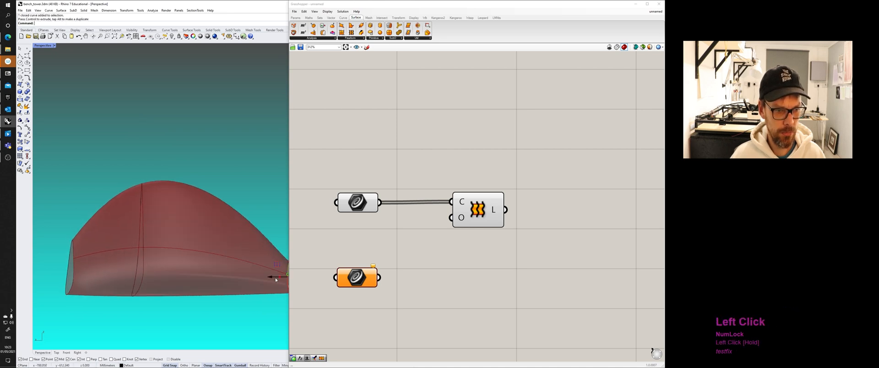
shift+right_drag(231, 273, 195, 286)
click(149, 285)
Step: Move the opposite end curve outward, away from the middle curve, to stretch the other side of the loft
scroll(195, 286, down, 2)
scroll(195, 286, down, 2)
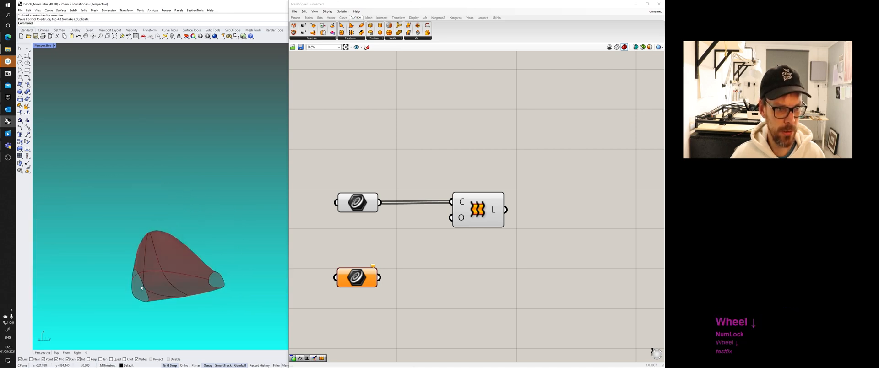
click(130, 287)
drag(129, 288, 76, 297)
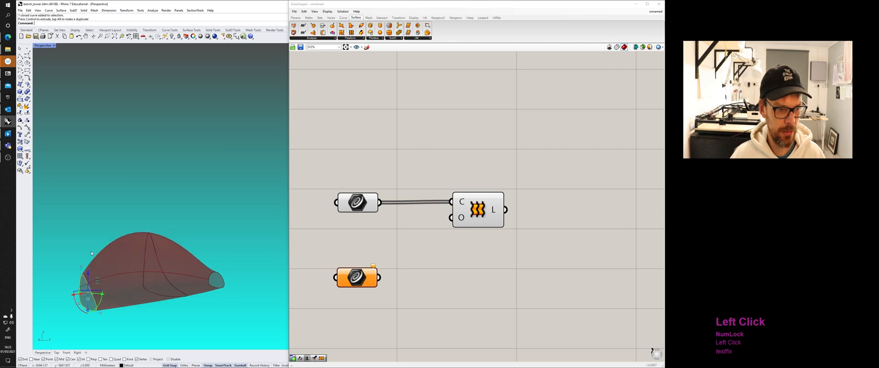
click(78, 304)
Step: Rotate one end curve and shift it sideways so the lofted form bends into an arc
right_drag(78, 304, 244, 254)
click(221, 271)
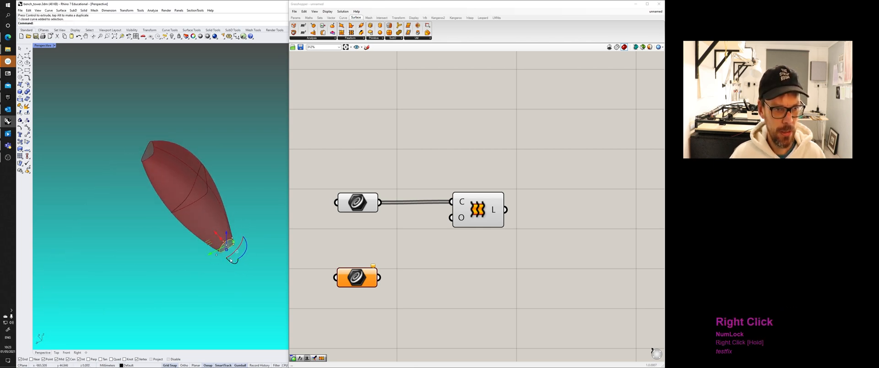
click(245, 255)
drag(245, 255, 233, 246)
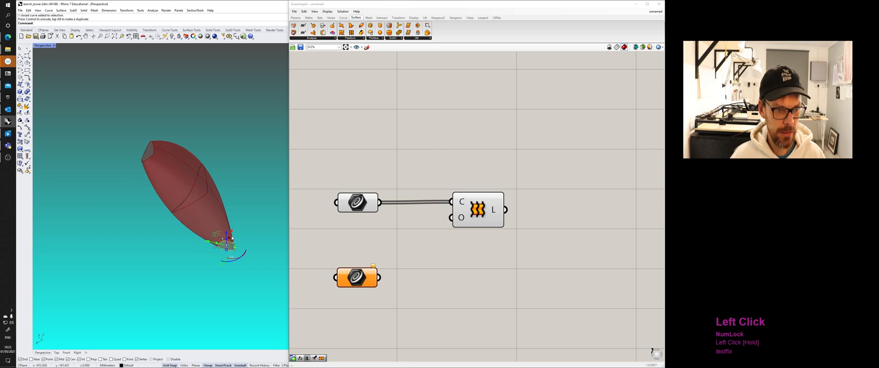
right_drag(232, 237, 229, 258)
drag(220, 190, 180, 241)
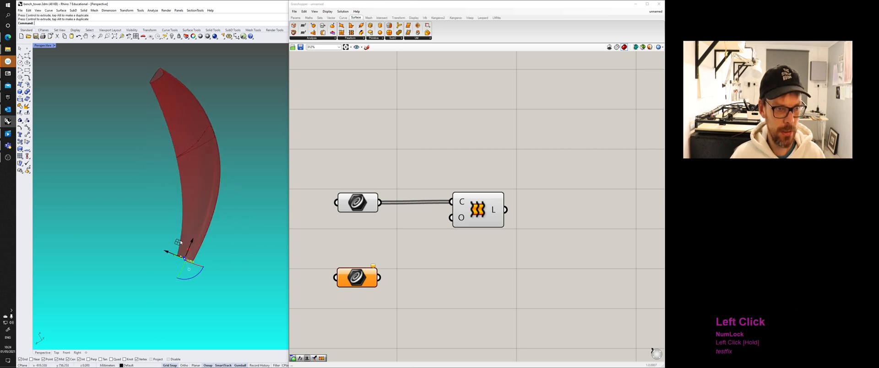
click(201, 275)
Step: Select the end curve at the other tip of the bent loft and rotate it to follow the bend
right_drag(210, 284, 73, 302)
click(52, 304)
drag(78, 301, 78, 301)
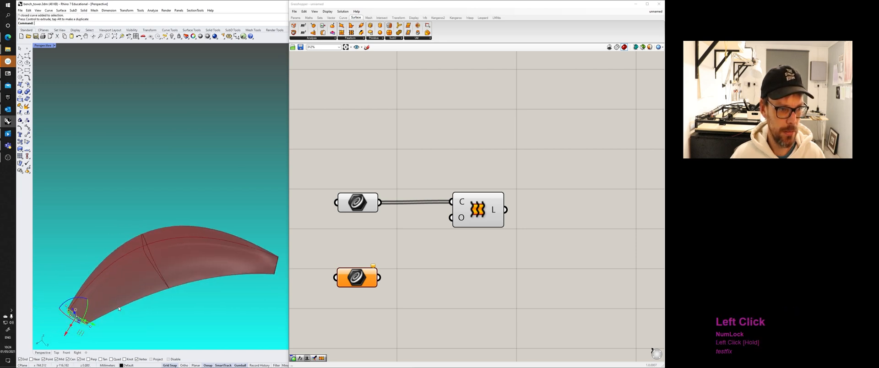
Step: Move the selected end curve farther away from the middle curve to lengthen that side of the bent loft
scroll(115, 283, down, 5)
right_drag(115, 284, 148, 221)
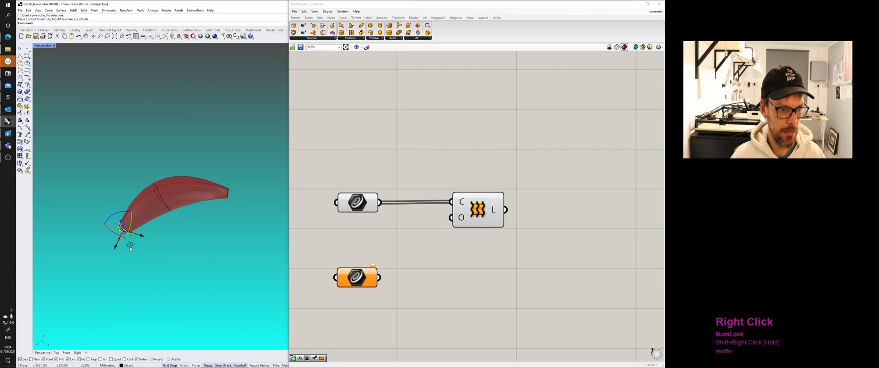
drag(131, 245, 121, 308)
click(153, 296)
right_drag(161, 296, 187, 269)
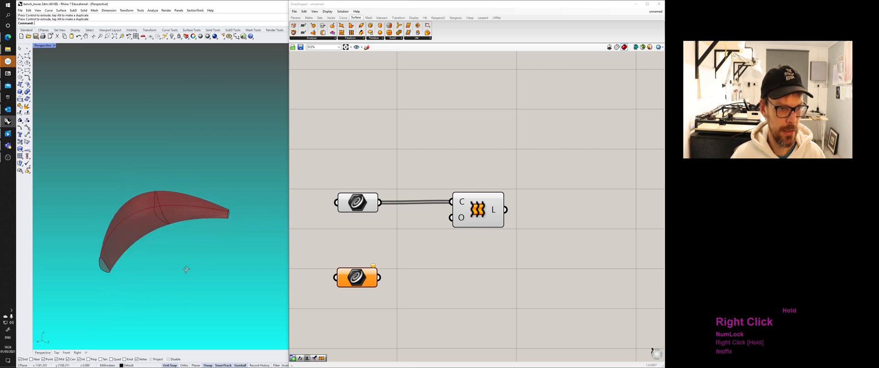
Step: Select the middle curve, raise it to heighten the arch, and rotate it to twist the peak of the loft
click(227, 211)
drag(132, 164, 179, 239)
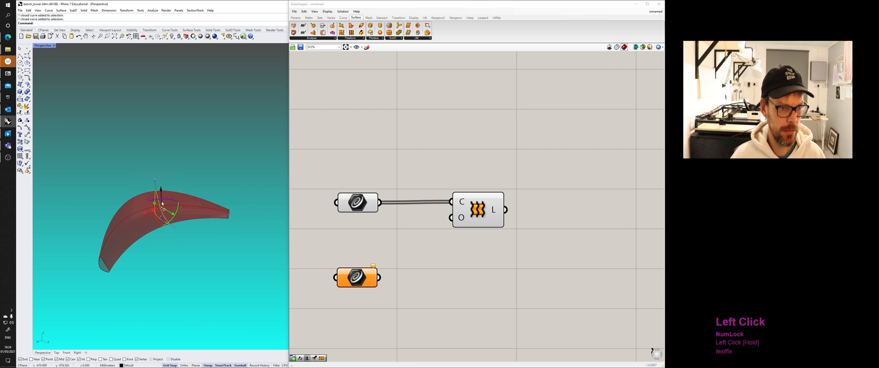
drag(161, 194, 158, 139)
right_drag(164, 184, 148, 163)
scroll(147, 163, up, 2)
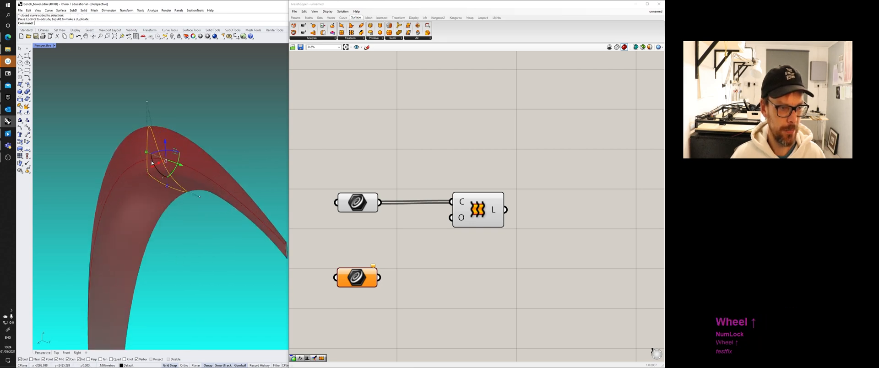
drag(148, 163, 170, 142)
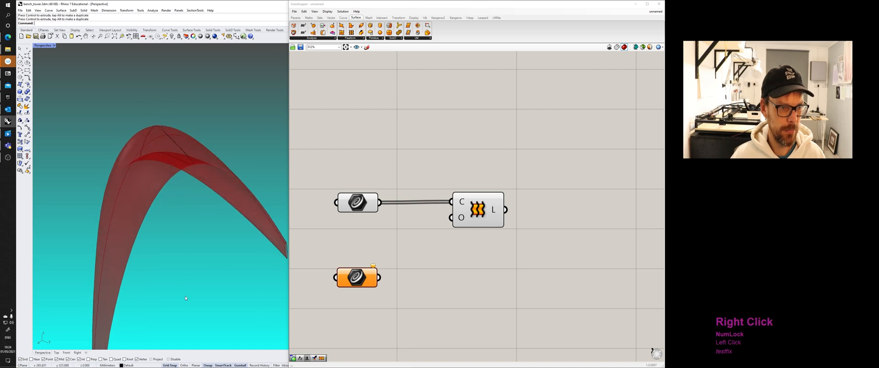
right_drag(170, 142, 110, 289)
Step: Select the end curve at the lower tip of the twisted loft and adjust its placement
drag(117, 282, 198, 333)
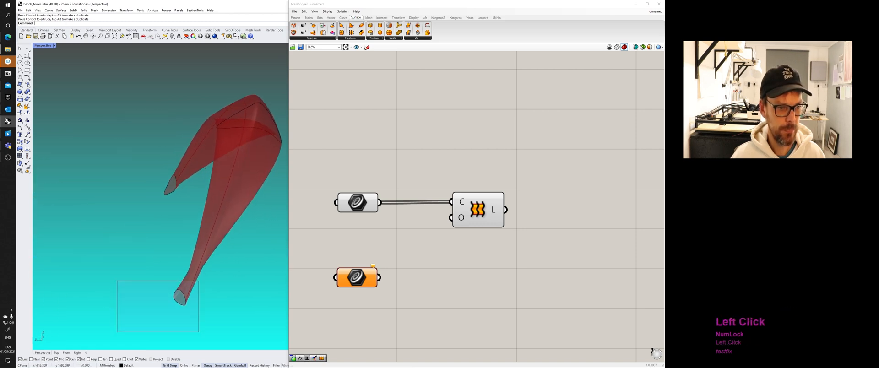
right_drag(199, 333, 162, 290)
drag(162, 290, 159, 267)
click(169, 265)
mouse_move(170, 265)
right_down()
mouse_move(223, 265)
mouse_move(182, 260)
right_up()
Step: Undo the latest gumball moves and rotations of the middle and end curves
key(ctrl+z)
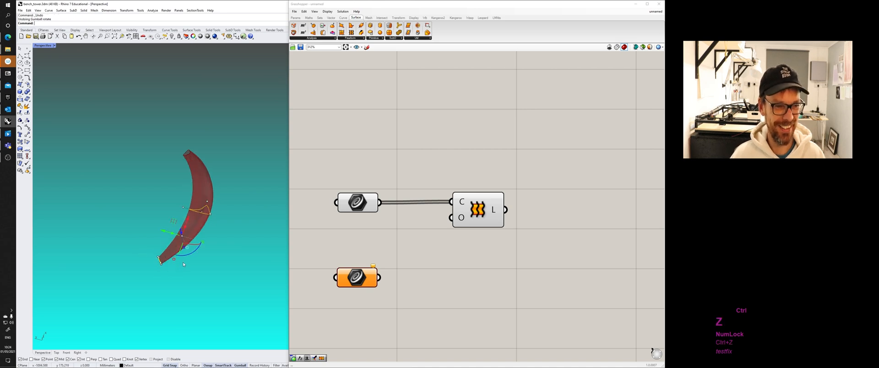
mouse_move(136, 314)
right_down()
mouse_move(267, 267)
mouse_move(176, 309)
mouse_move(146, 313)
right_up()
key(ctrl+z)
click(266, 267)
scroll(110, 297, up, 2)
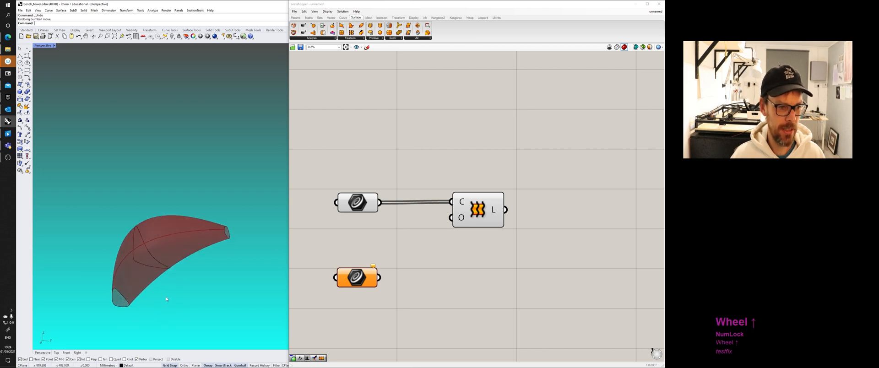
drag(121, 202, 217, 297)
click(97, 179)
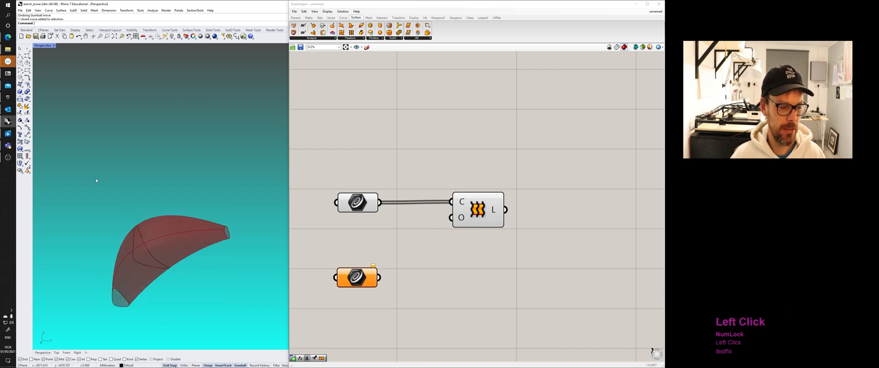
drag(96, 179, 200, 297)
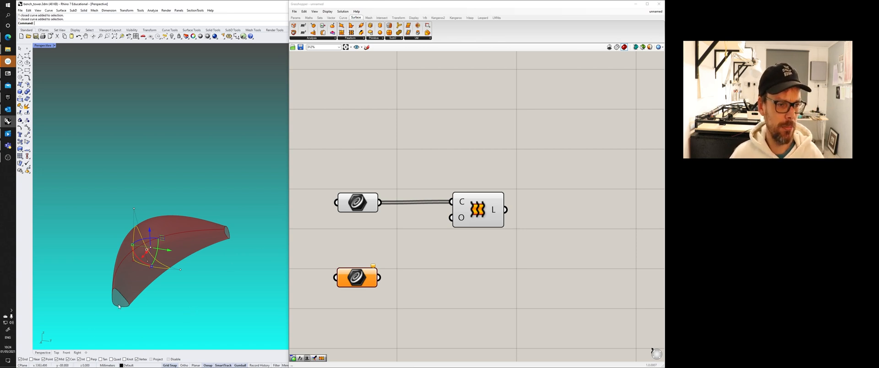
click(53, 271)
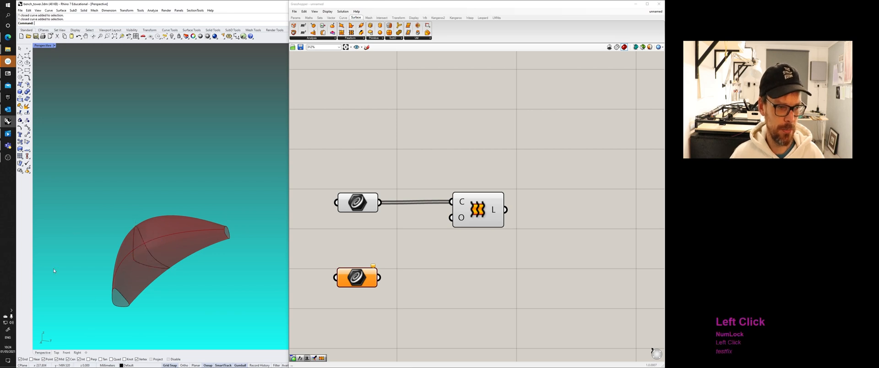
Step: Undo the earlier rotations and outward moves of the two end curves
right_drag(170, 249, 117, 246)
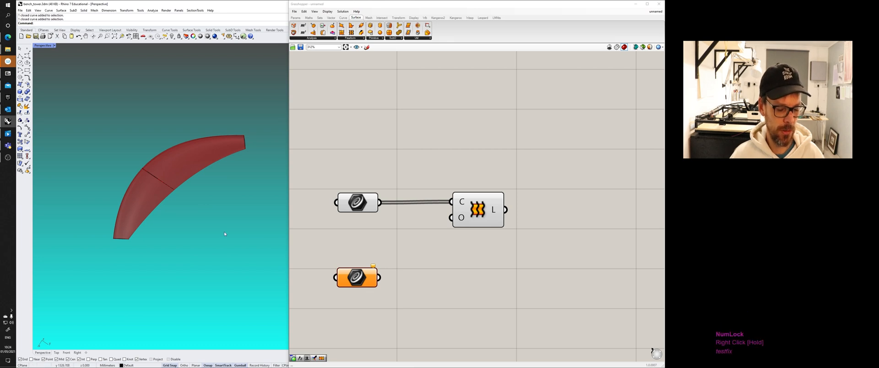
right_drag(224, 234, 200, 196)
key(ctrl+z)
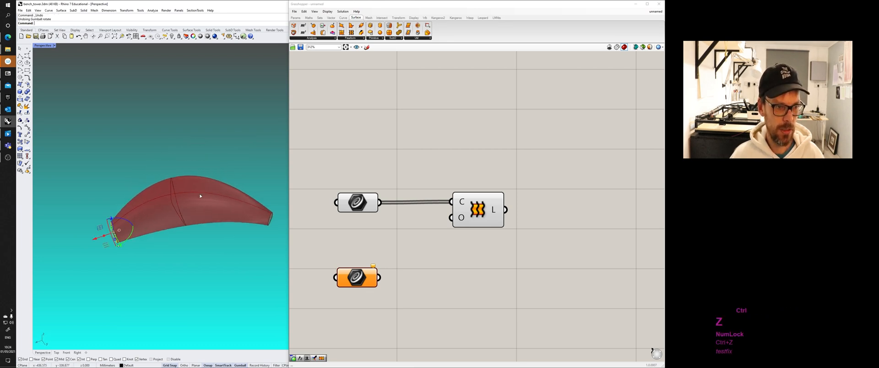
click(141, 169)
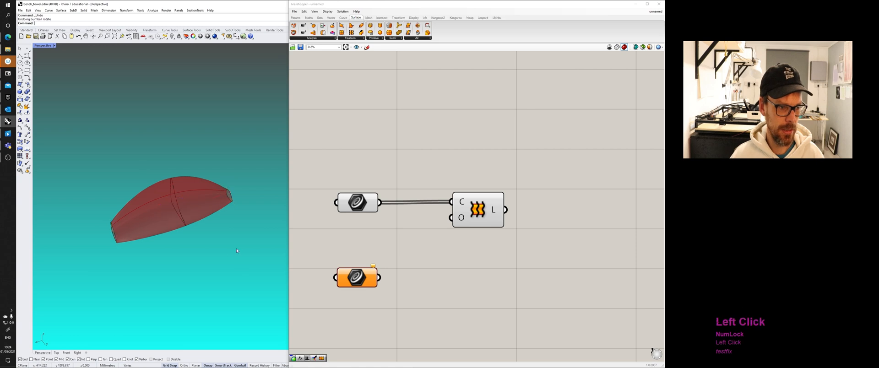
Step: Delete the empty, unconnected Curve parameter beneath the one that feeds the Loft component
right_drag(141, 170, 219, 242)
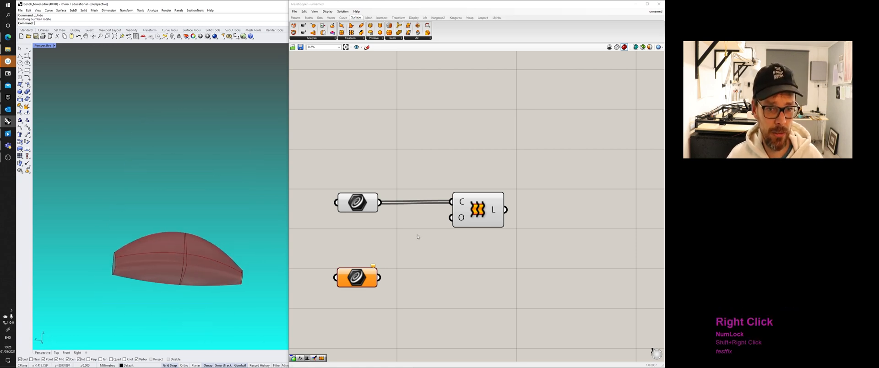
mouse_move(416, 236)
right_down()
mouse_move(421, 229)
mouse_move(433, 246)
mouse_move(477, 238)
mouse_move(424, 236)
right_up()
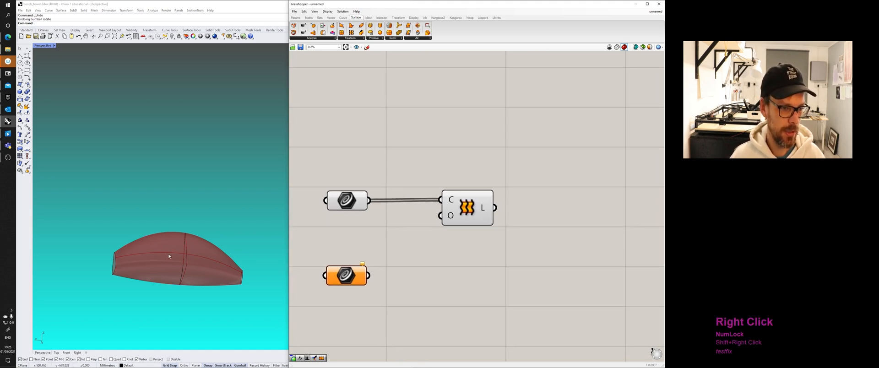
right_drag(373, 230, 399, 211)
drag(359, 259, 301, 224)
key(Delete)
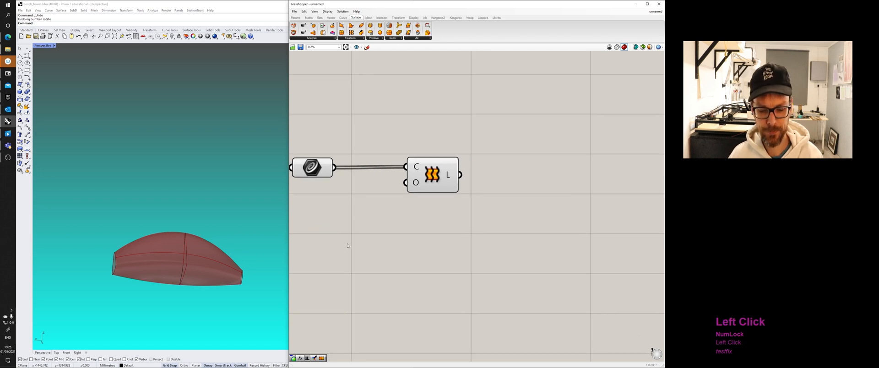
Step: Examine the lofted form from several angles and highlight it by selecting the Loft component in the definition
scroll(358, 228, down, 6)
right_drag(371, 211, 370, 228)
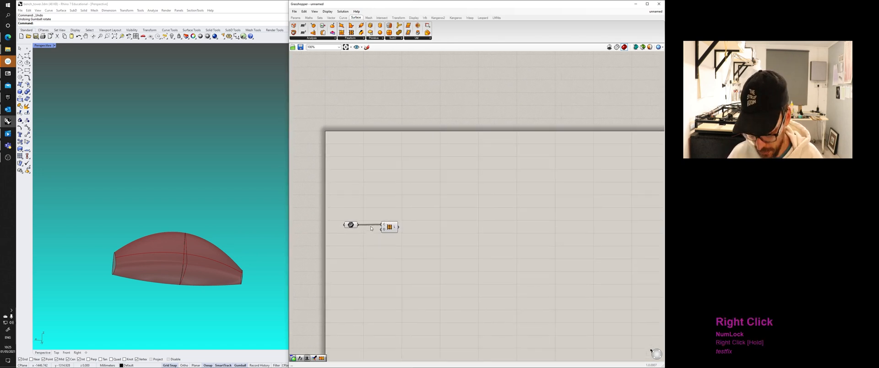
right_drag(243, 227, 198, 272)
shift+right_drag(198, 271, 238, 256)
scroll(162, 220, up, 4)
click(391, 224)
click(392, 208)
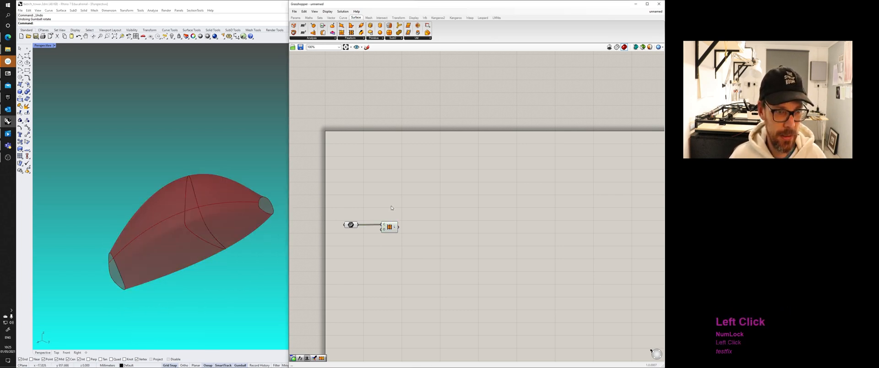
click(395, 226)
click(410, 208)
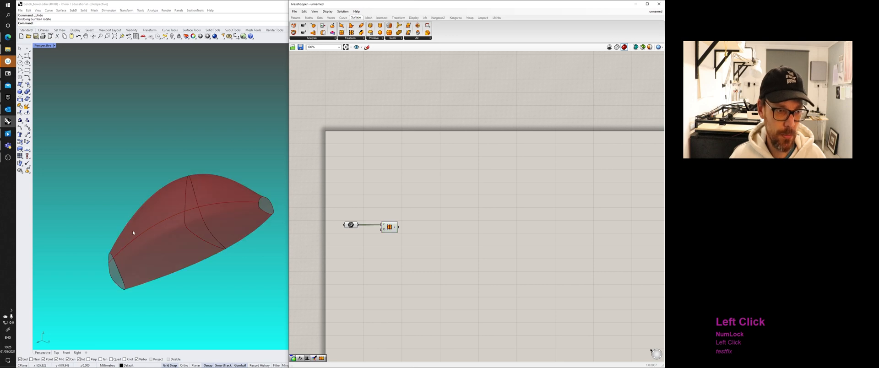
right_drag(281, 200, 220, 226)
click(438, 199)
drag(390, 226, 389, 226)
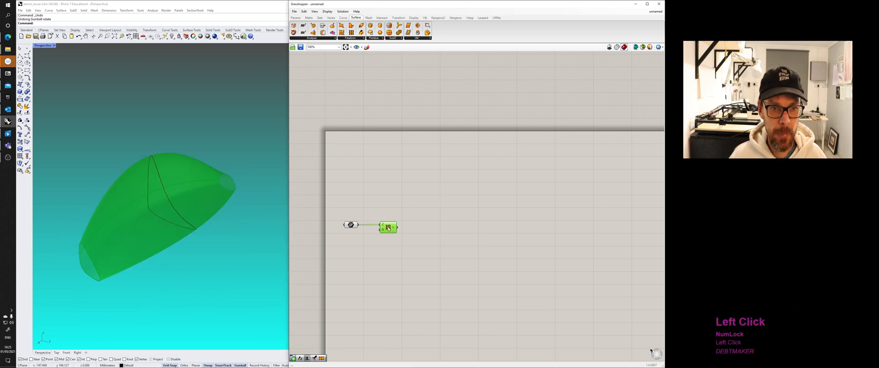
click(386, 206)
right_drag(399, 212, 443, 161)
scroll(395, 195, up, 3)
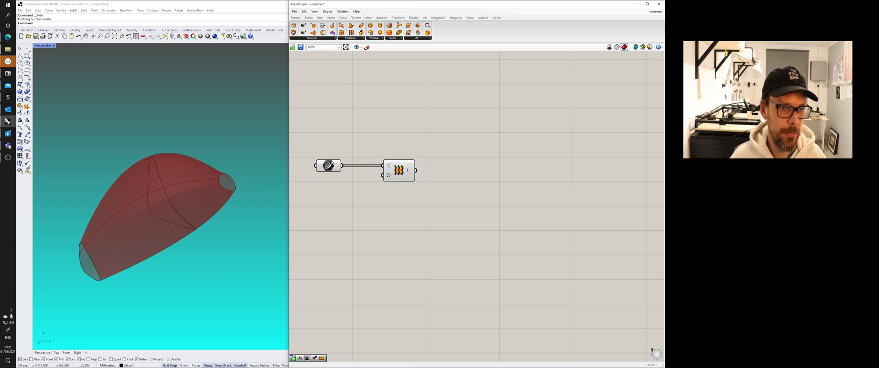
right_drag(336, 133, 355, 157)
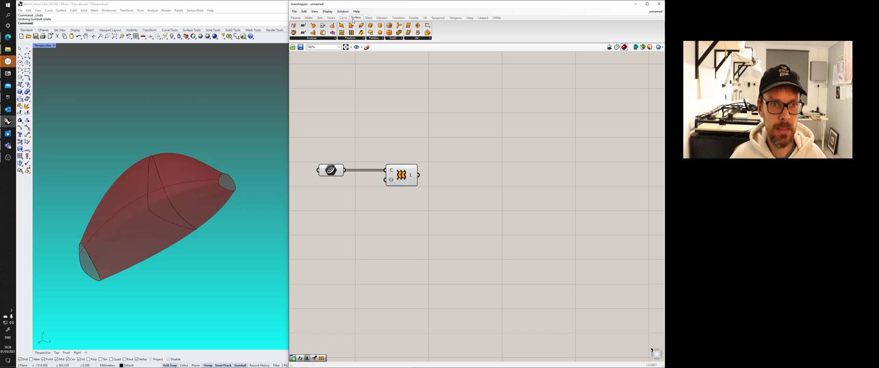
Step: Search the Grasshopper components for "boun" and place a Bounding Box component beside the Loft component
click(319, 39)
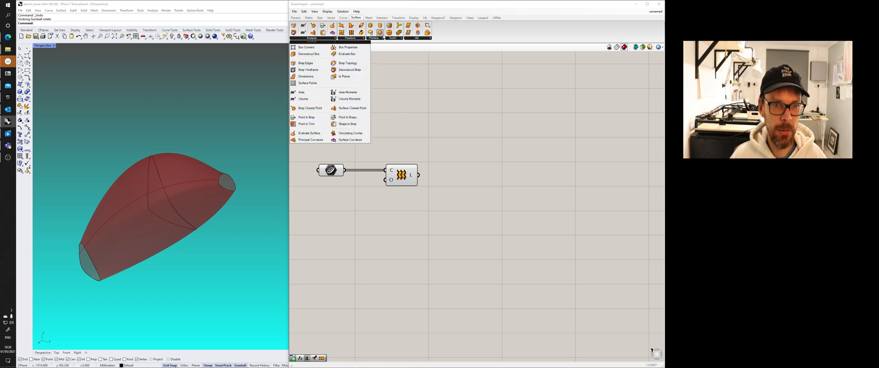
click(417, 39)
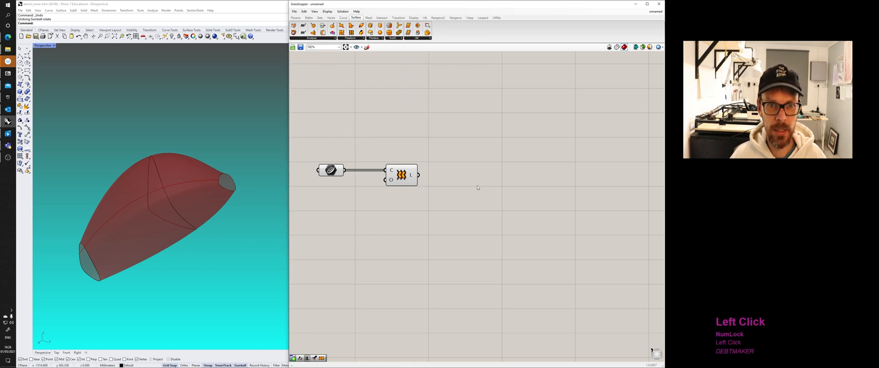
key(space)
text(boun)
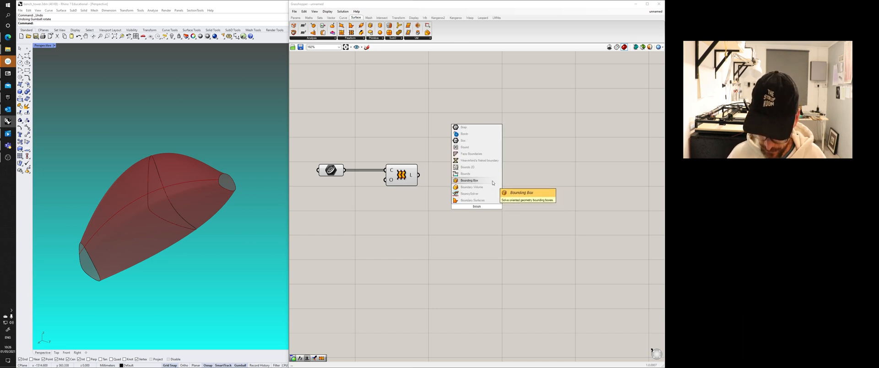
click(492, 181)
drag(477, 207, 472, 179)
click(471, 160)
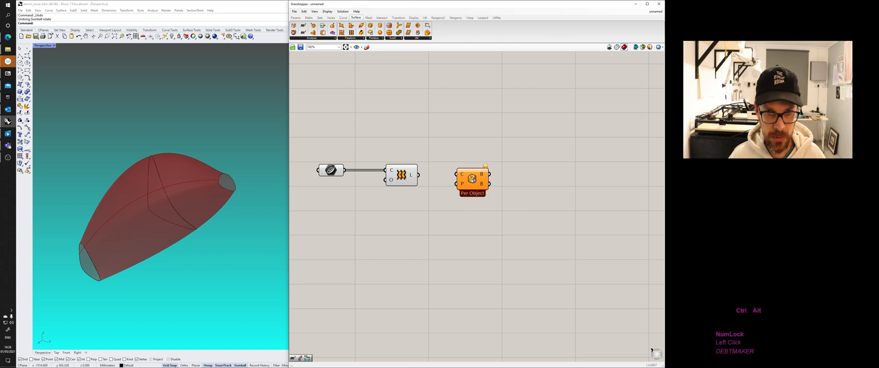
Step: Reveal which component category contains Bounding Box, comparing the Display and Surface categories
ctrl+alt+click(473, 179)
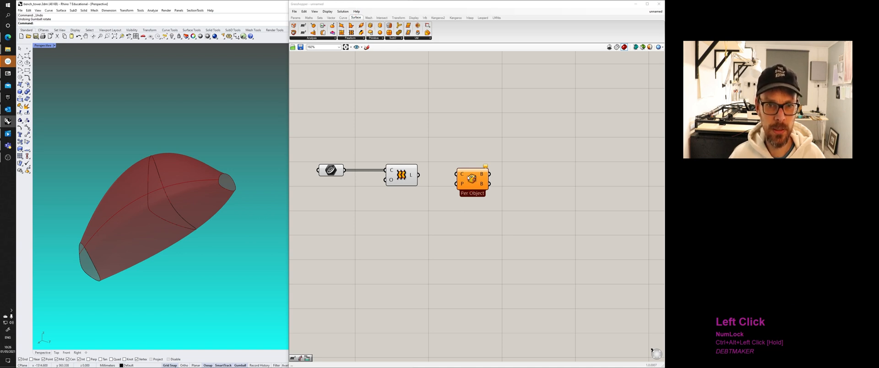
drag(472, 179, 476, 174)
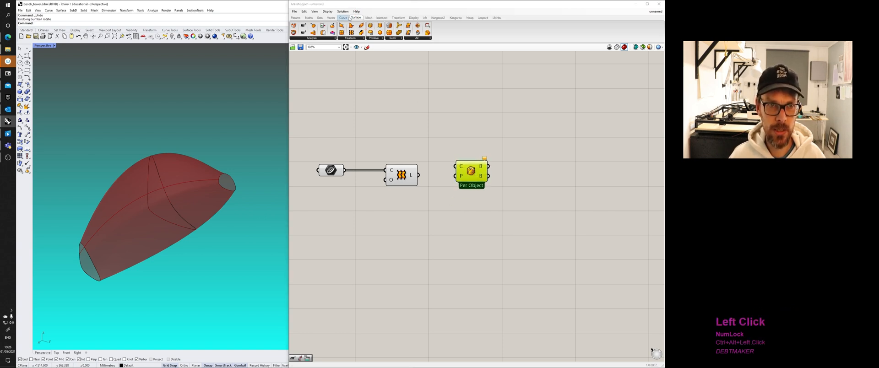
click(414, 18)
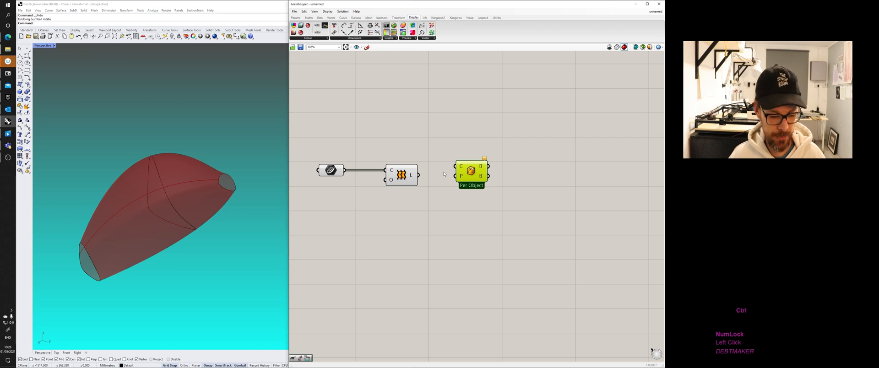
ctrl+alt+click(470, 172)
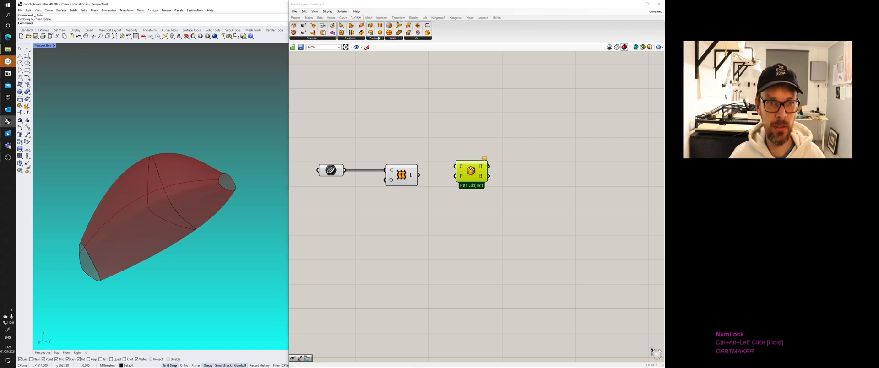
click(364, 38)
click(437, 114)
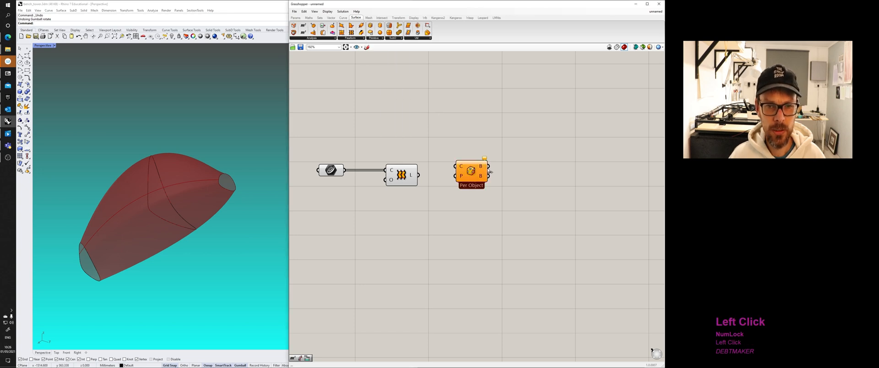
Step: Read the descriptions of the two B outputs on the Bounding Box component
scroll(489, 171, up, 4)
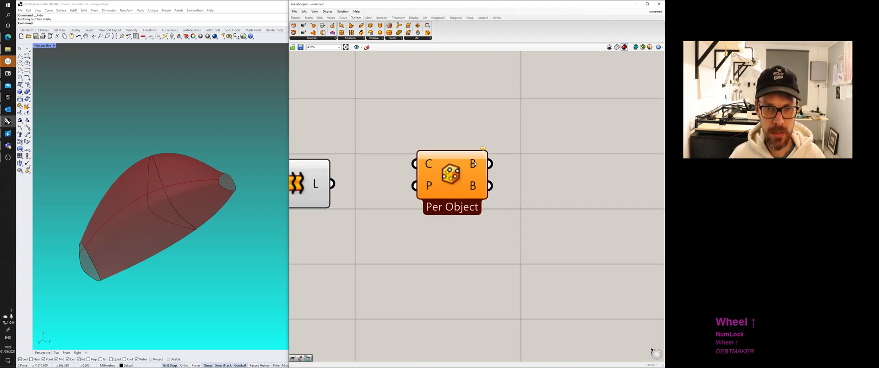
click(474, 163)
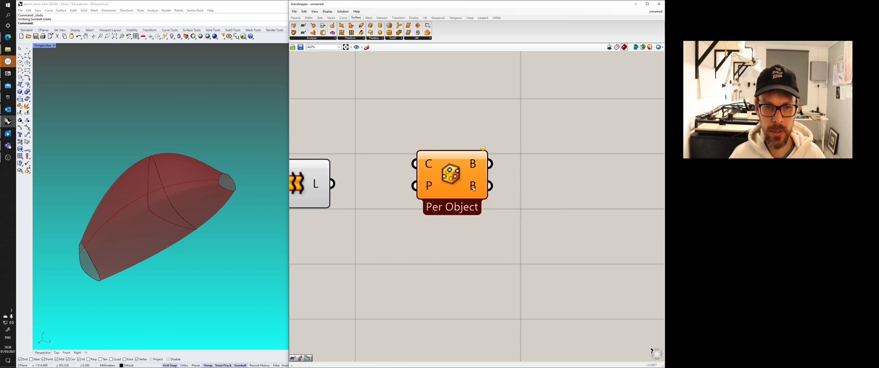
mouse_move(473, 188)
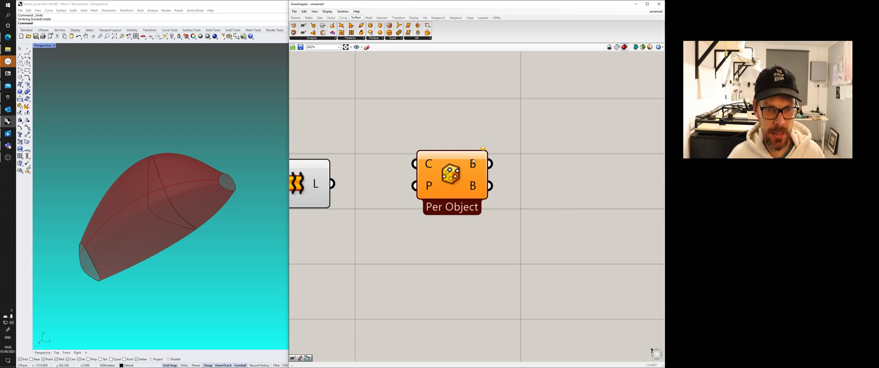
Step: Read the descriptions of the C and P inputs on the Bounding Box component
click(473, 165)
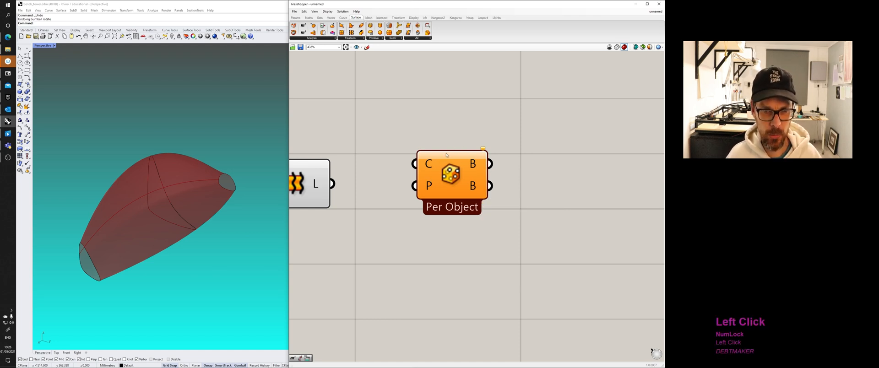
mouse_move(428, 166)
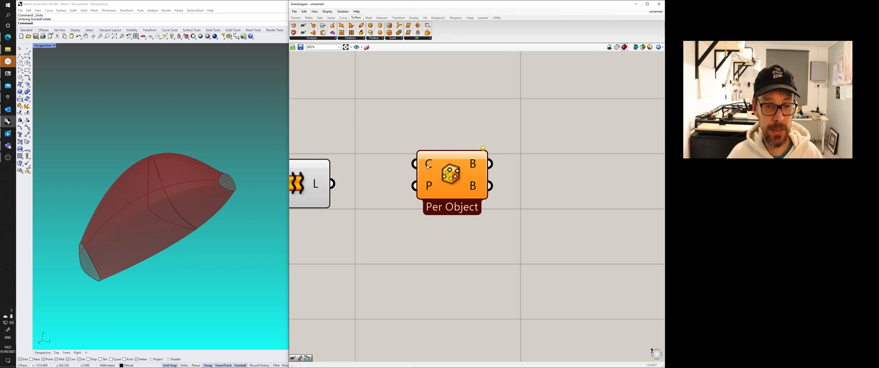
mouse_move(429, 187)
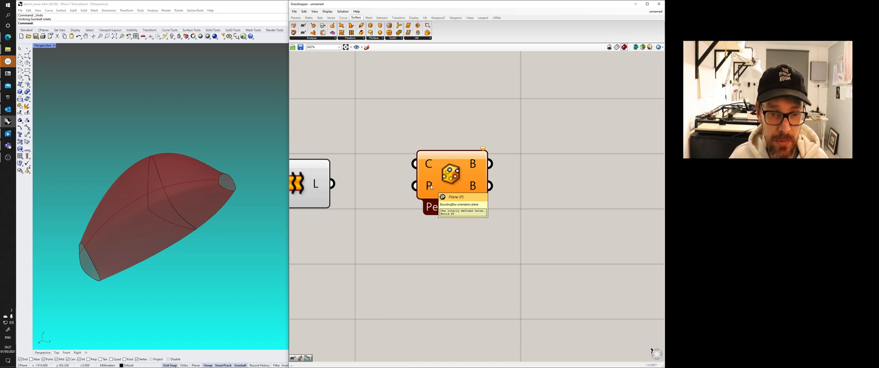
Step: Connect the Loft component's L output to the Bounding Box's C input and bring the Bounding Box component closer to Loft
right_drag(366, 194, 467, 192)
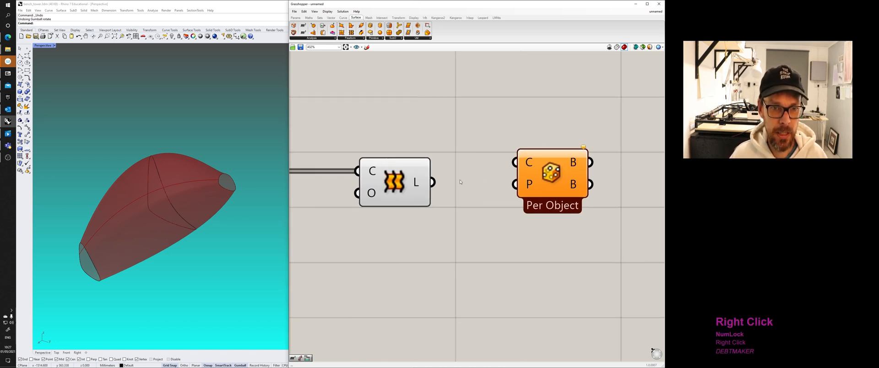
drag(540, 174, 542, 181)
drag(435, 182, 520, 194)
click(504, 155)
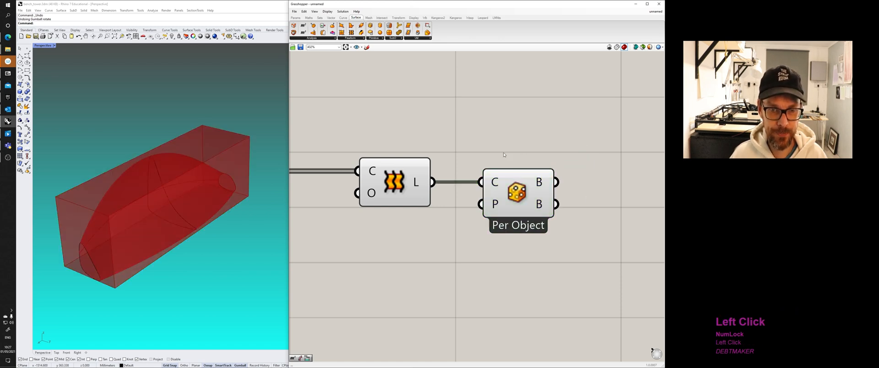
Step: Search for "bi", add the Bifocals component to label every component with its name, and park it above the definition
scroll(503, 170, down, 2)
right_drag(503, 170, 576, 219)
scroll(576, 219, down, 1)
click(521, 173)
double_click(520, 173)
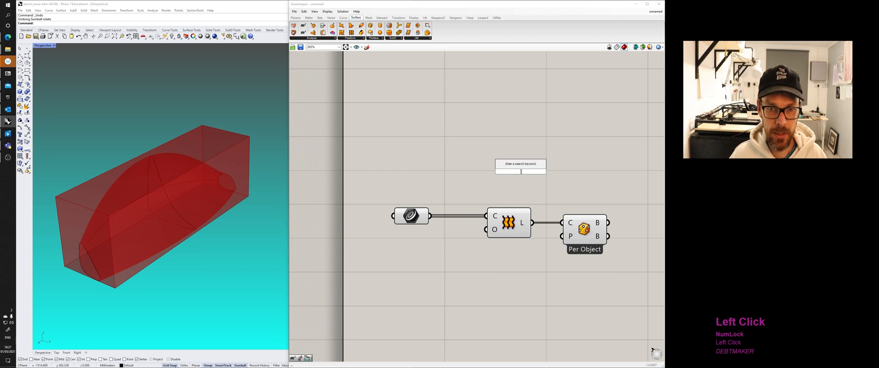
text(bi)
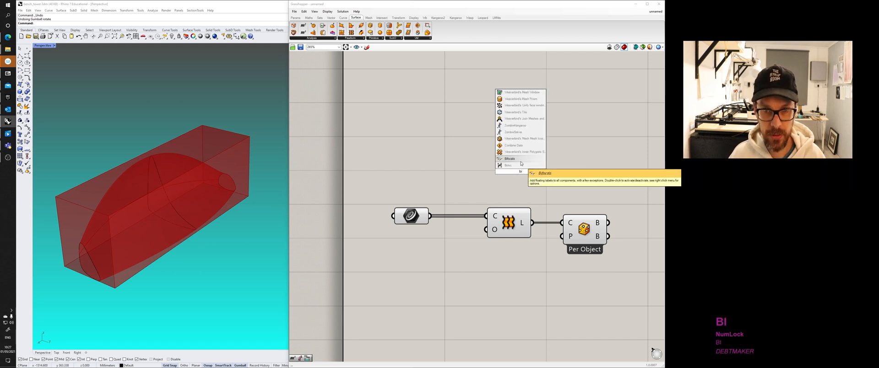
click(518, 165)
drag(528, 165, 351, 62)
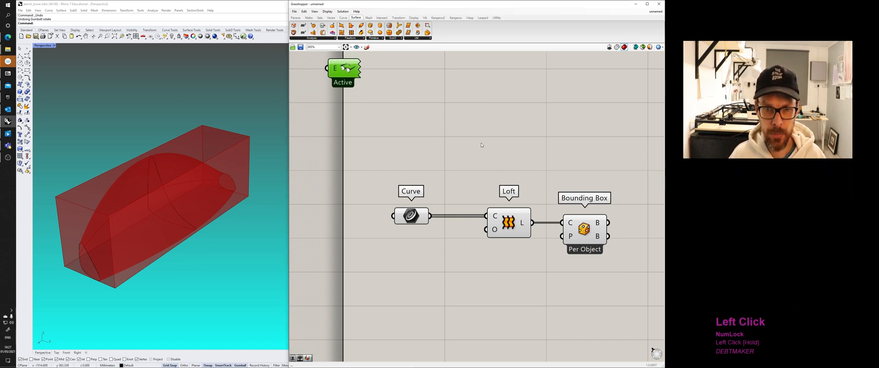
Step: Tighten the definition's layout by moving the Loft and Bounding Box components closer to the Curve component
right_drag(553, 175, 500, 163)
drag(607, 271, 455, 176)
drag(452, 203, 410, 203)
click(424, 161)
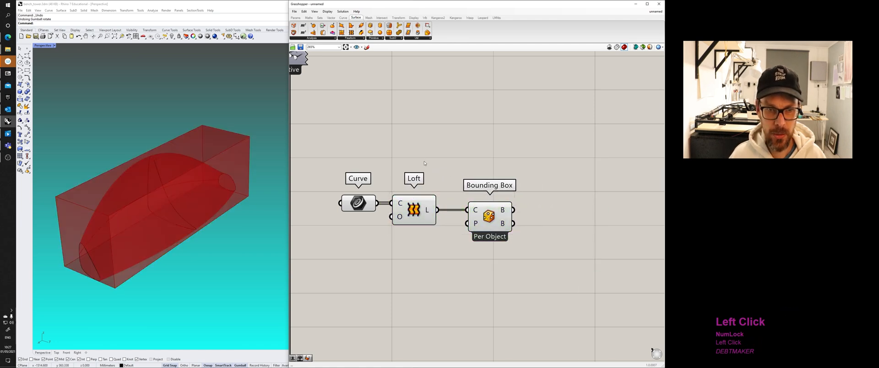
drag(489, 221, 473, 221)
Step: Examine the box around the loft from several angles, highlighting it by selecting the Bounding Box component
right_drag(459, 211, 487, 194)
scroll(465, 192, down, 3)
scroll(465, 191, up, 3)
mouse_move(216, 212)
right_down()
mouse_move(192, 200)
mouse_move(192, 166)
mouse_move(227, 196)
mouse_move(208, 203)
right_up()
click(489, 196)
click(392, 249)
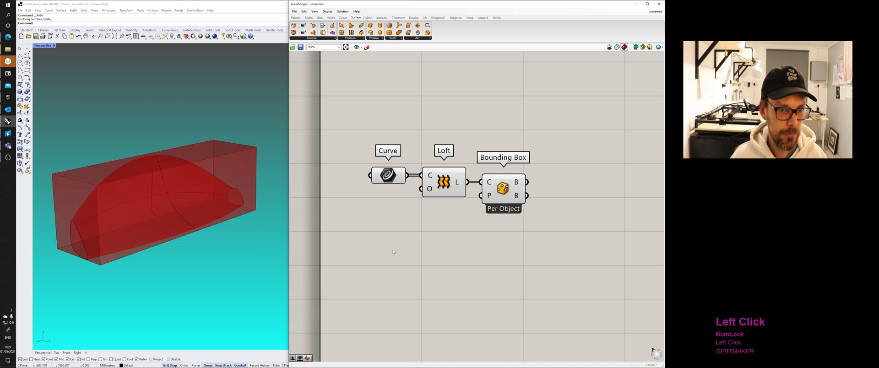
right_drag(412, 219, 430, 232)
click(522, 201)
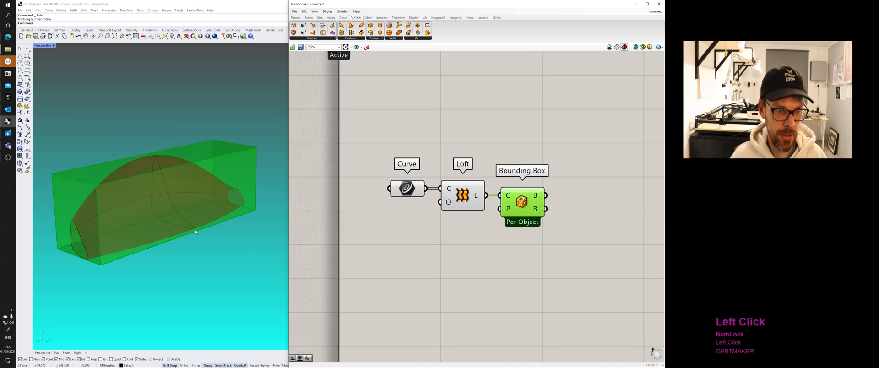
right_drag(159, 258, 158, 264)
shift+scroll(234, 238, down, 2)
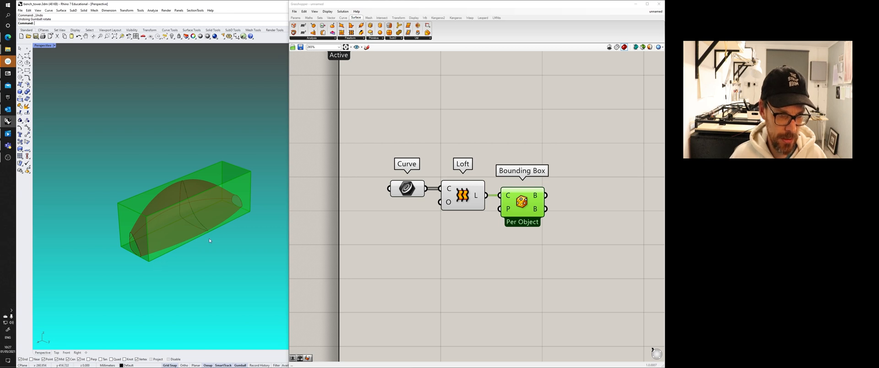
click(387, 239)
right_drag(536, 247, 430, 247)
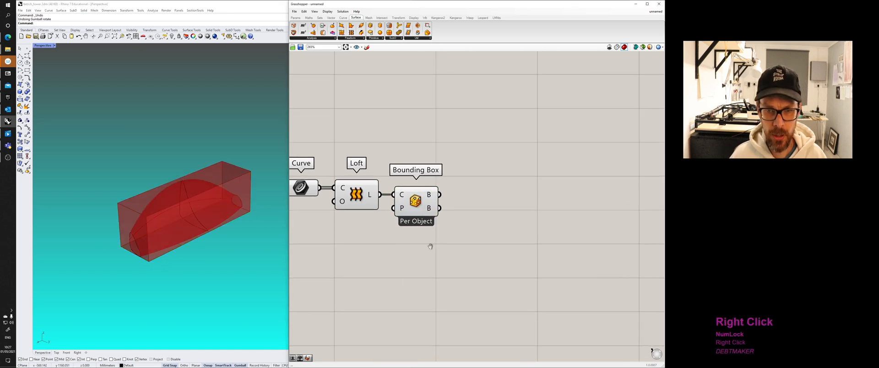
Step: Search the components for "per" and place a Perp Frames component beside the Bounding Box component
click(503, 202)
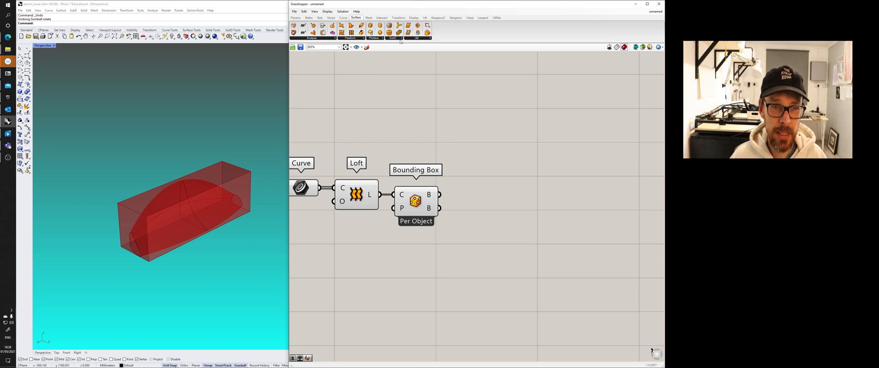
click(335, 40)
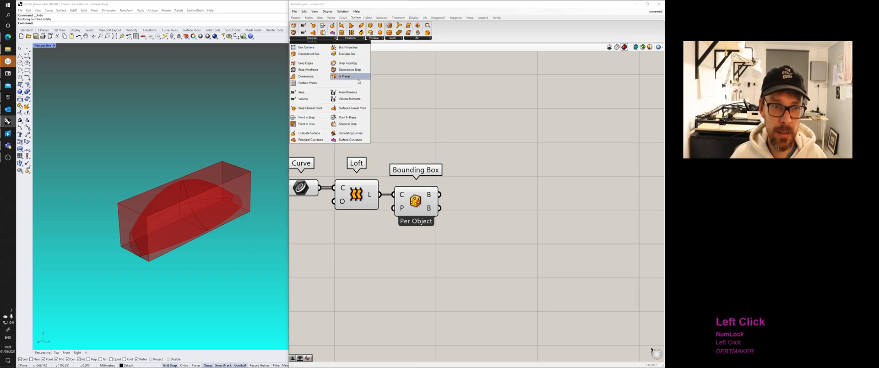
double_click(490, 146)
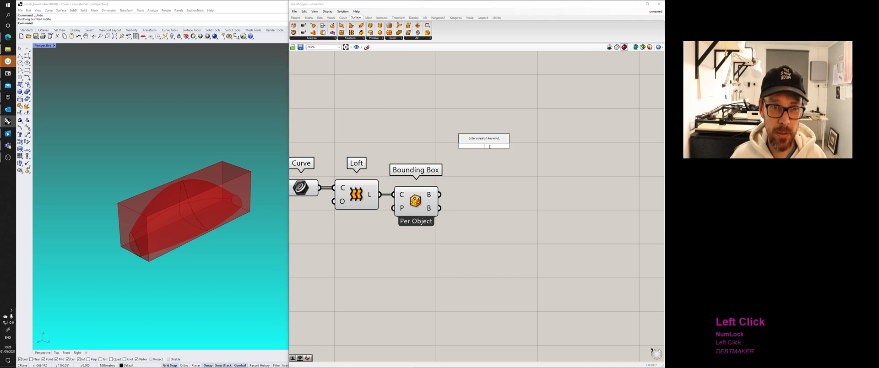
text(per)
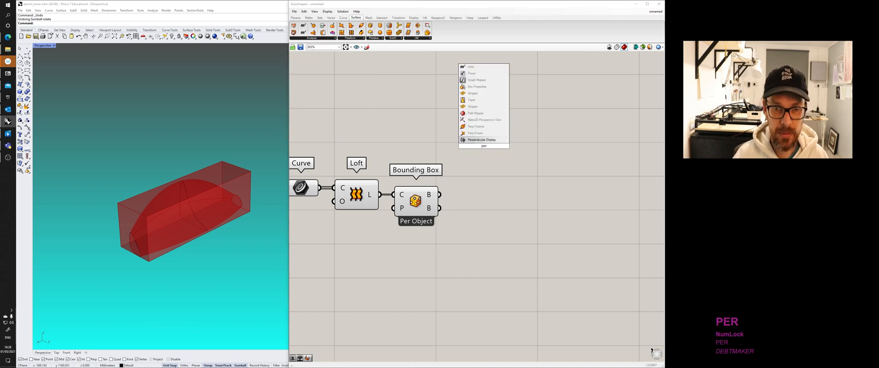
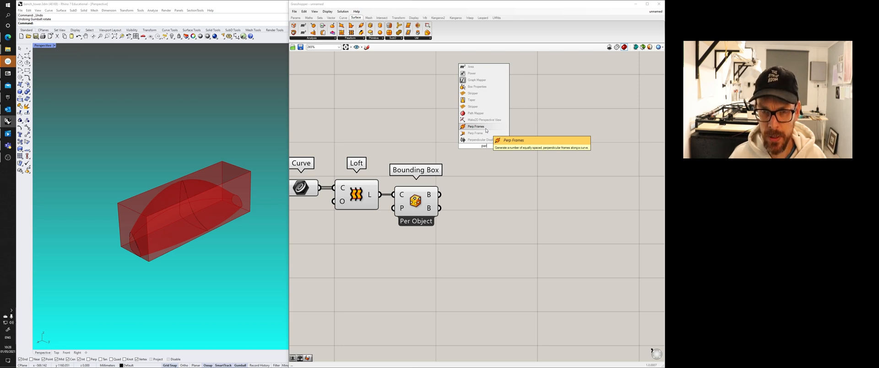
click(486, 130)
drag(487, 136, 508, 206)
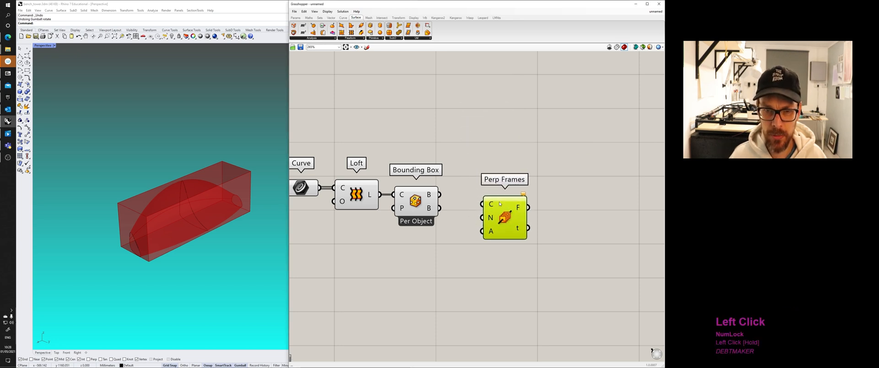
click(468, 168)
right_drag(490, 195, 485, 175)
click(486, 186)
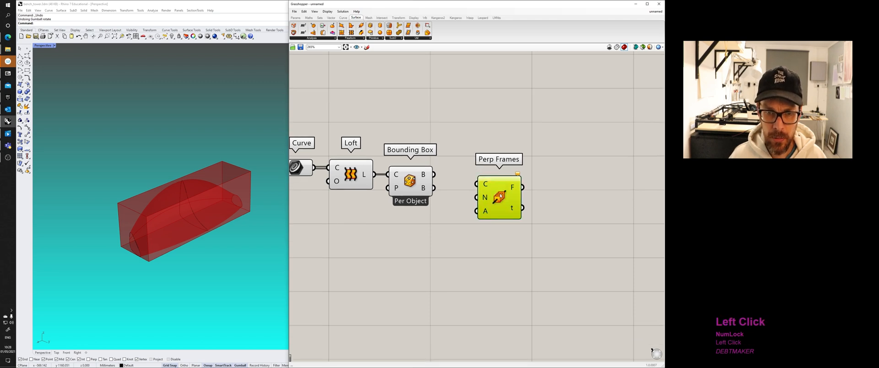
Step: Reveal which component category contains Perp Frames and take a closer look at the component's inputs
ctrl+alt+click(502, 196)
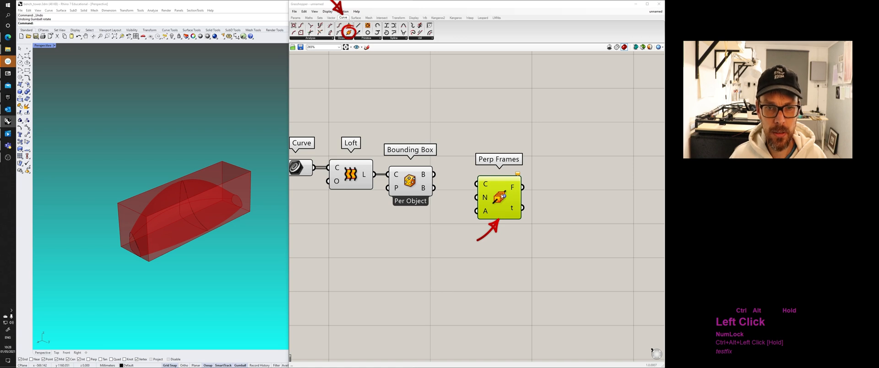
click(490, 143)
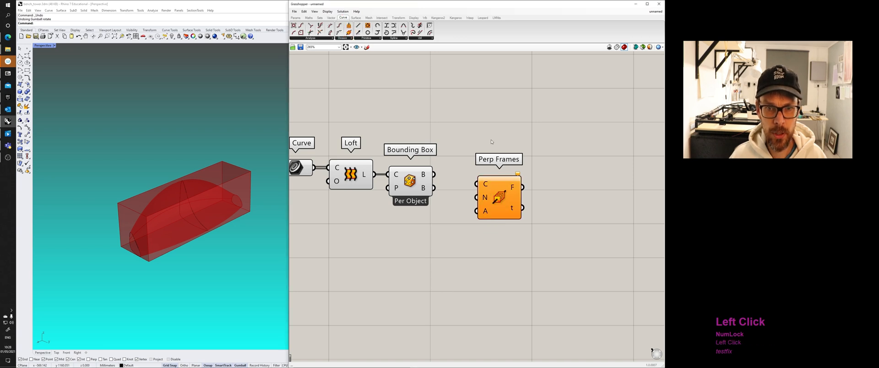
ctrl+alt+click(500, 201)
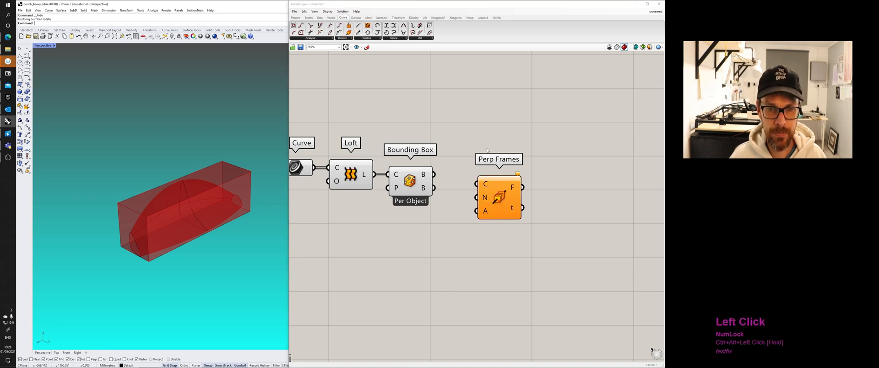
scroll(434, 207, up, 2)
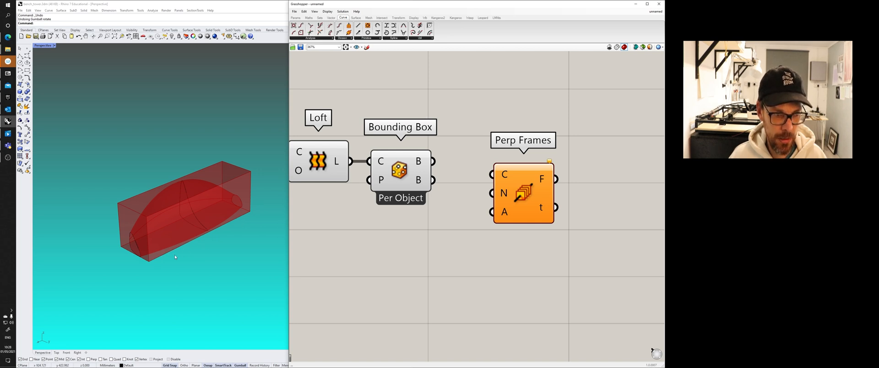
scroll(477, 188, up, 2)
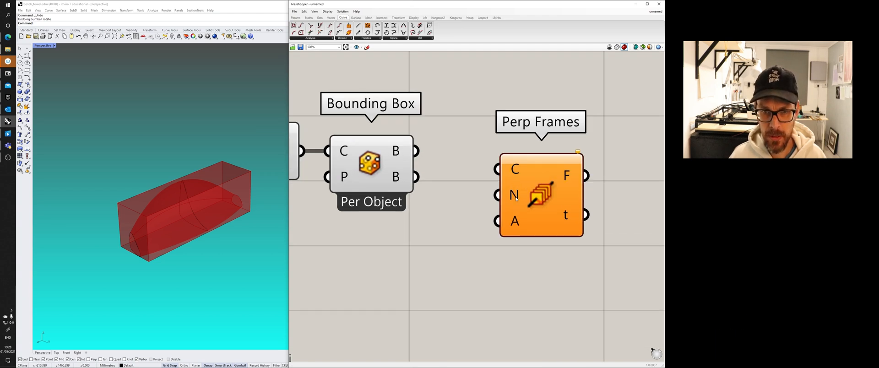
mouse_move(516, 199)
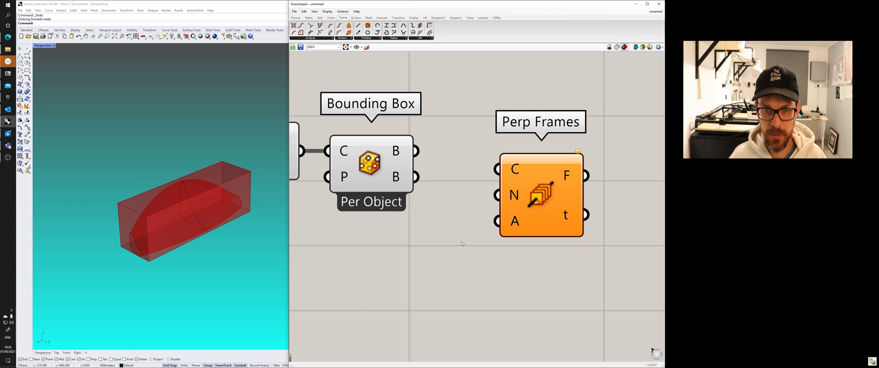
Step: Move the Perp Frames component lower, clear of the Bounding Box row, and deselect it
scroll(463, 243, down, 3)
right_drag(462, 254, 463, 232)
drag(512, 192, 518, 239)
click(398, 246)
right_drag(397, 246, 447, 229)
Step: Draw a straight two-point polyline in Rhino alongside the lofted form, roughly following its length, and select it
click(20, 56)
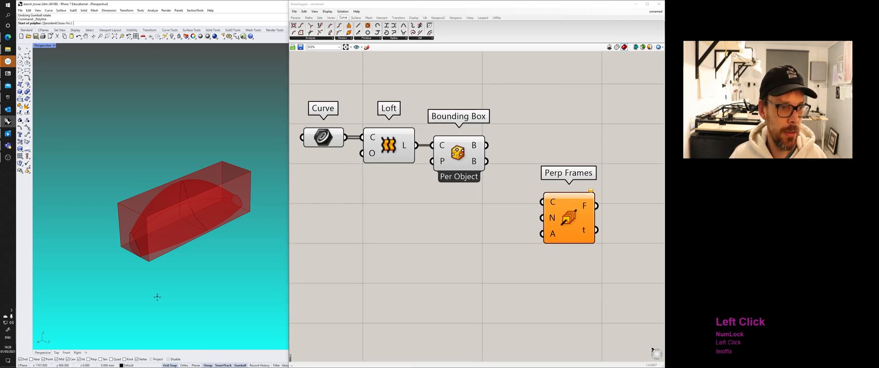
click(155, 299)
click(242, 251)
shift+right_click(241, 251)
click(221, 262)
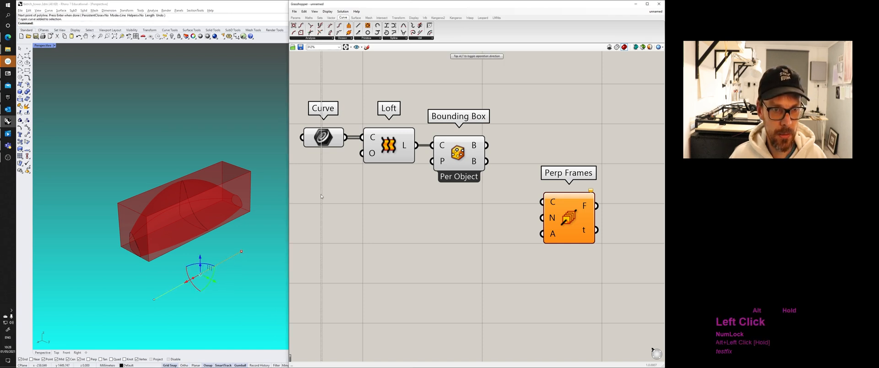
Step: Duplicate the Curve component and place the copy below the original, unconnected to Loft
drag(320, 136, 316, 136)
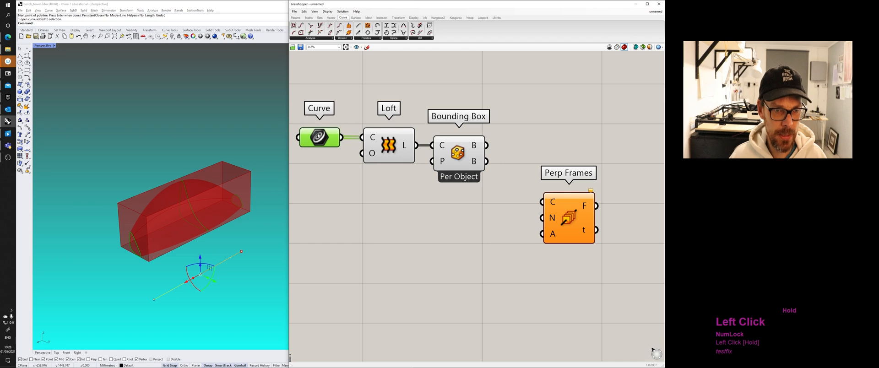
key(ctrl+c)
key(ctrl+v)
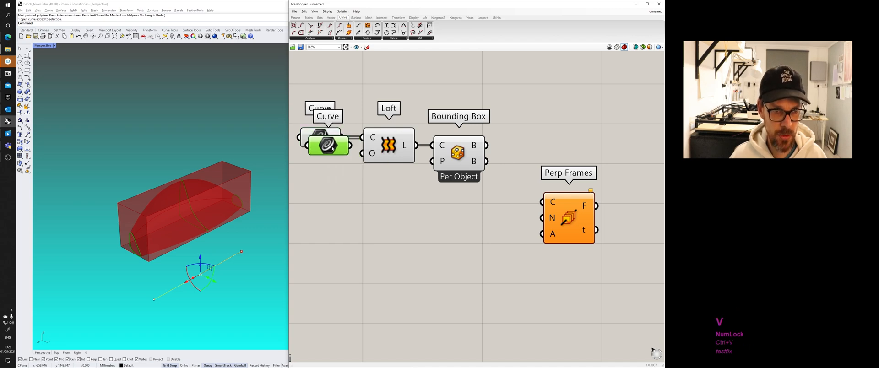
click(327, 264)
Step: Reference the newly drawn line as the single curve of the duplicated Curve component
right_click(328, 268)
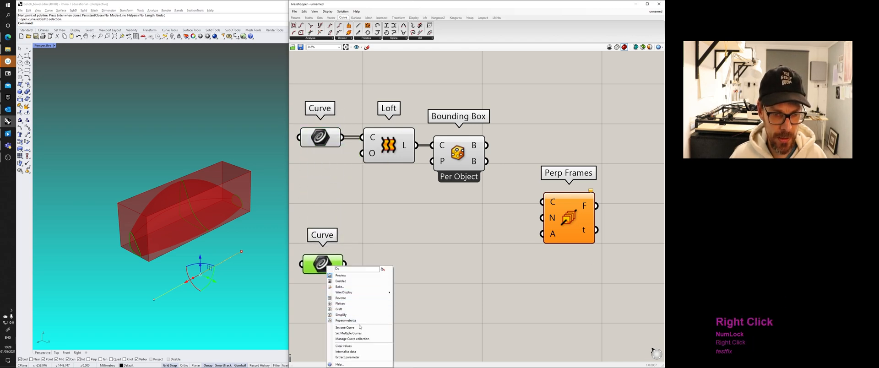
click(344, 327)
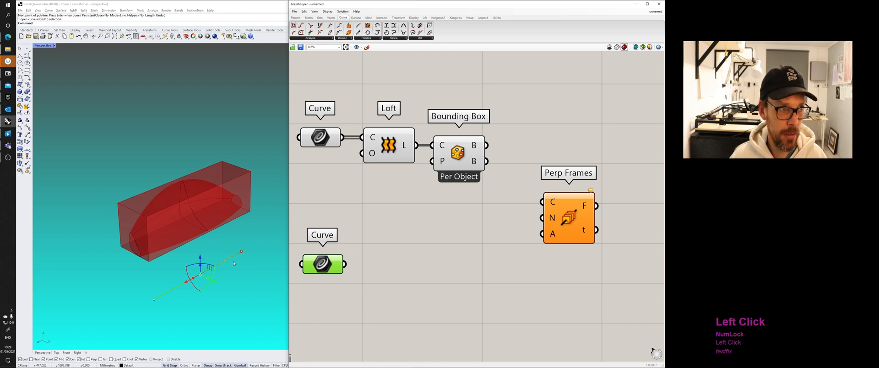
right_click(269, 261)
click(232, 266)
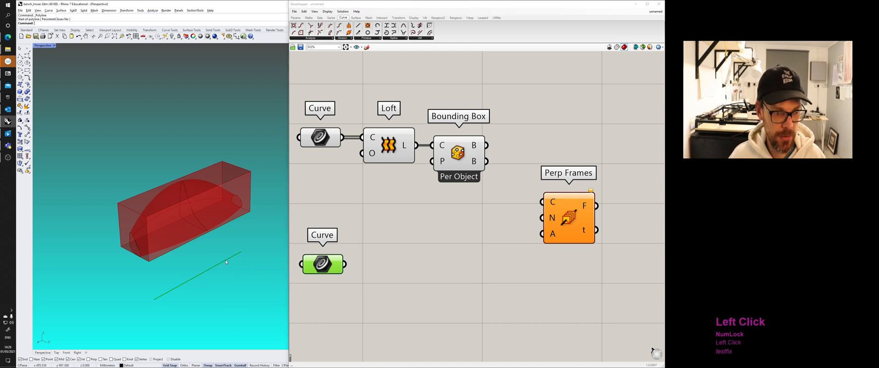
click(227, 260)
Step: Check the lower Curve component's link to the drawn line by selecting and deselecting the component and the line
click(377, 232)
click(329, 262)
click(359, 248)
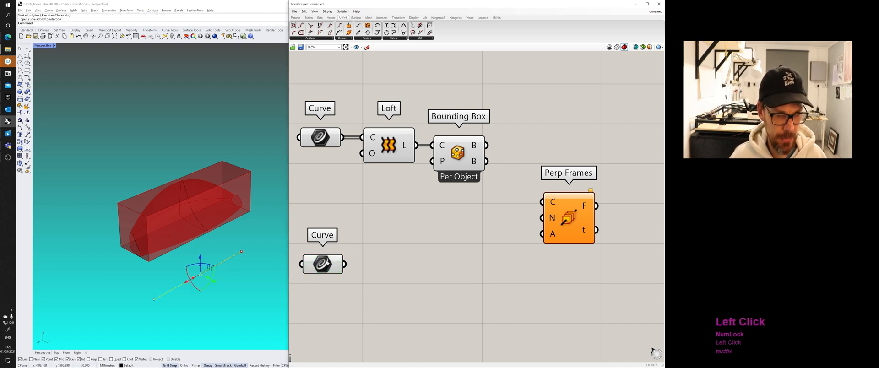
click(329, 263)
click(247, 270)
click(331, 265)
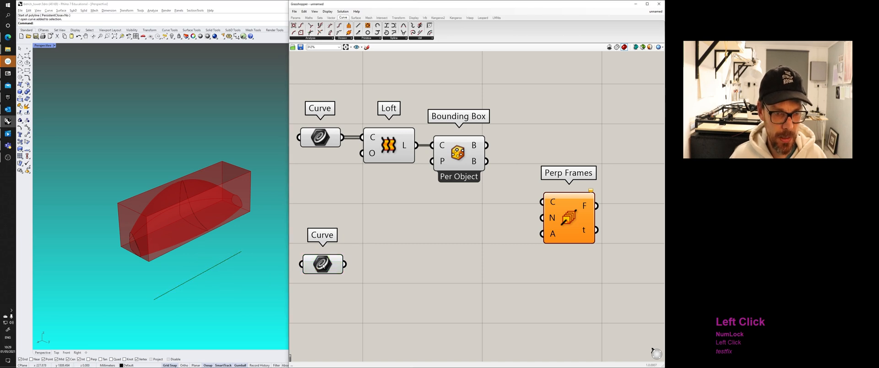
Step: Place Perp Frames beside the lower Curve component and connect the Curve output to its C input
drag(332, 265, 423, 310)
key(Delete)
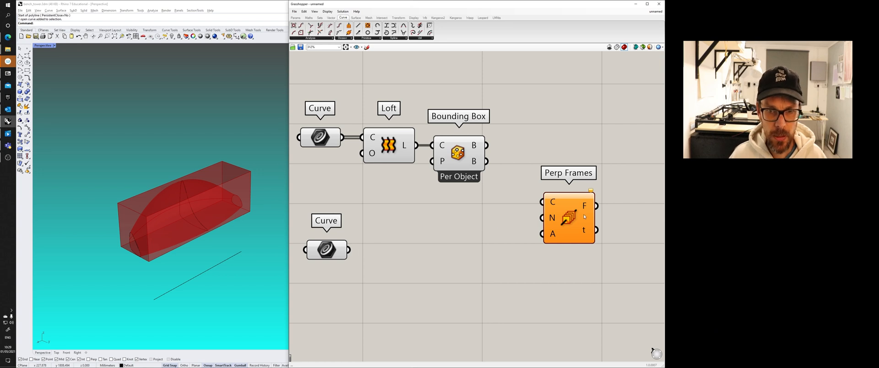
drag(569, 218, 433, 261)
drag(350, 254, 409, 247)
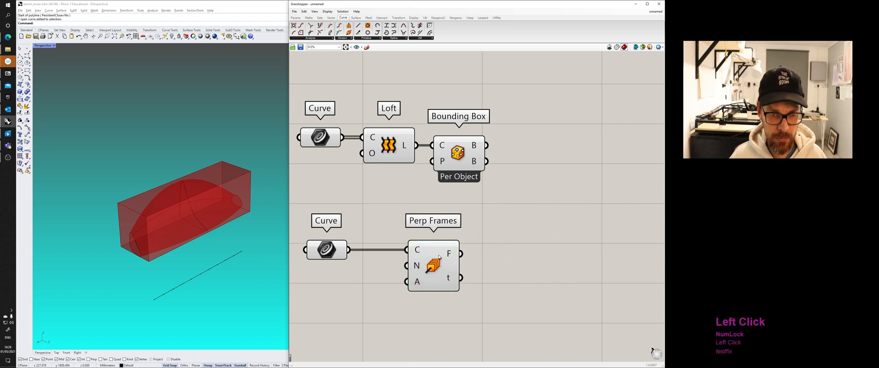
Step: Add a Number Slider beneath the lower Curve component and set it to 0.503
right_drag(349, 296, 423, 271)
double_click(423, 270)
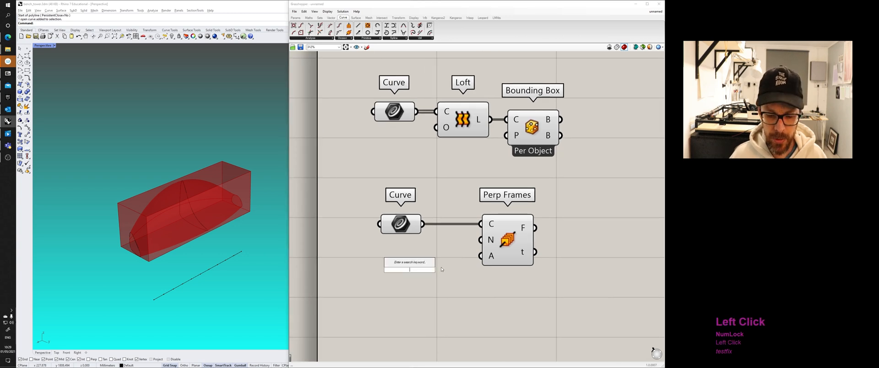
text(slider)
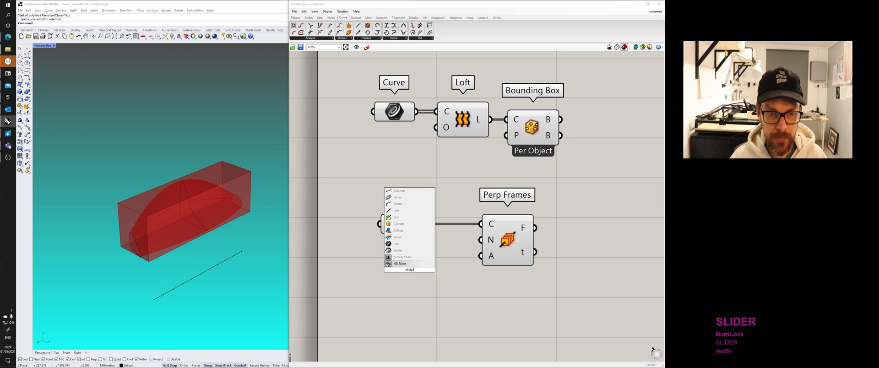
click(411, 257)
drag(375, 270, 405, 272)
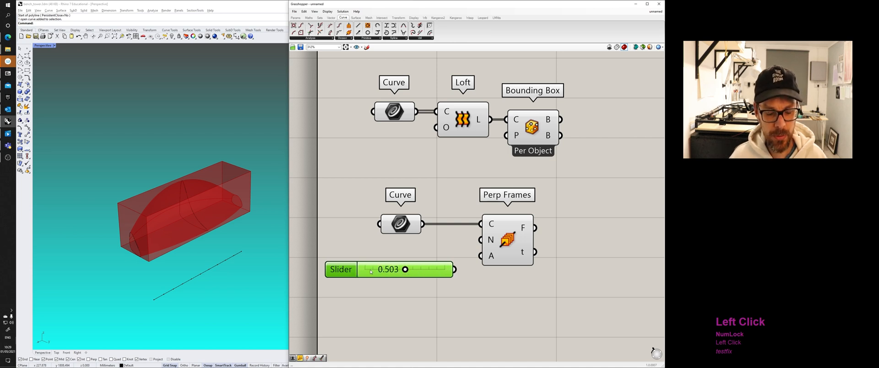
Step: Increase the slider's maximum in its Values settings and commit the change
double_click(376, 271)
click(380, 273)
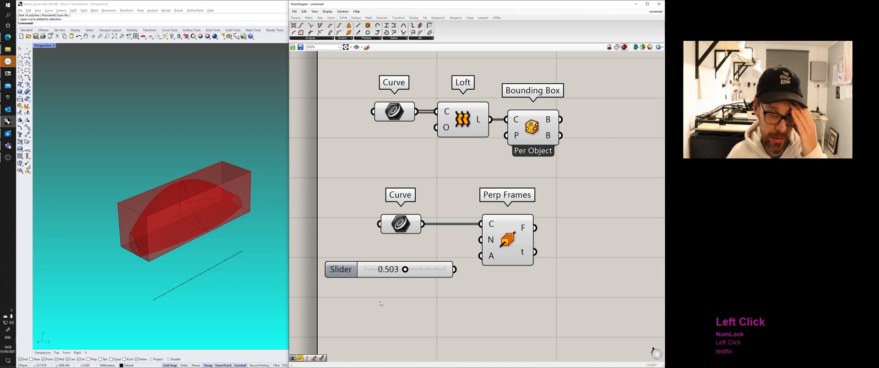
right_click(380, 273)
click(406, 306)
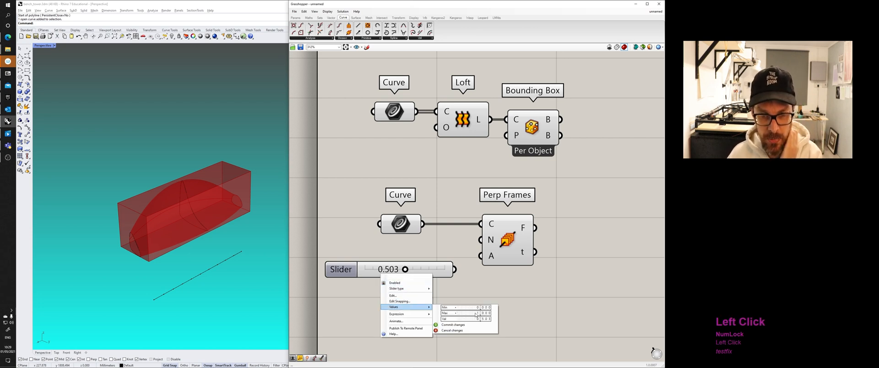
click(476, 314)
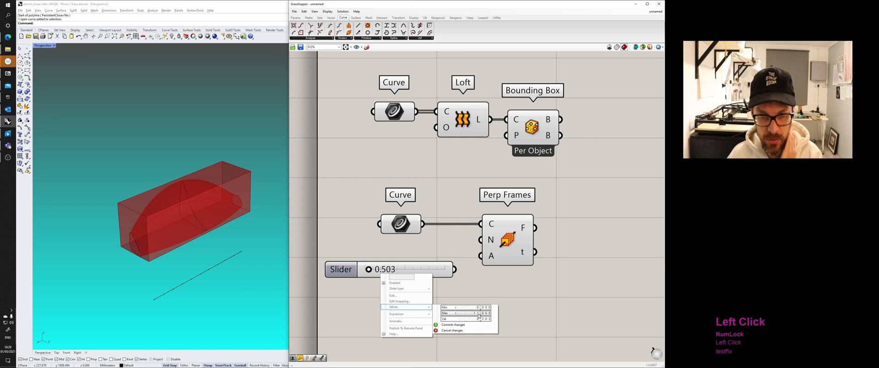
double_click(478, 314)
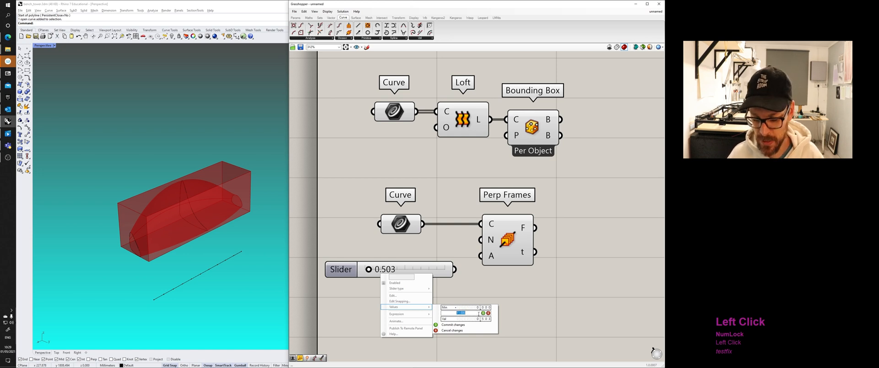
text(10)
click(483, 313)
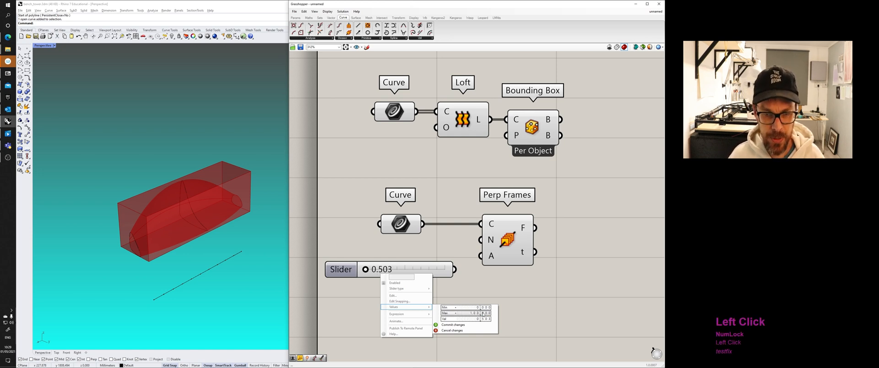
click(464, 327)
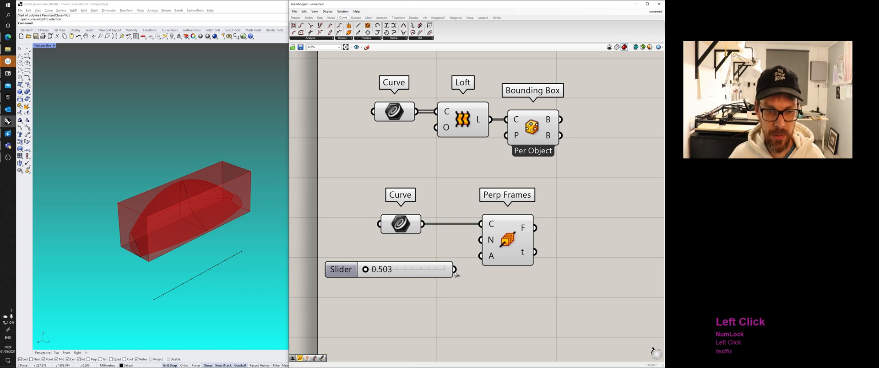
Step: Try out the slider over its extended range and delete it from the canvas
click(352, 274)
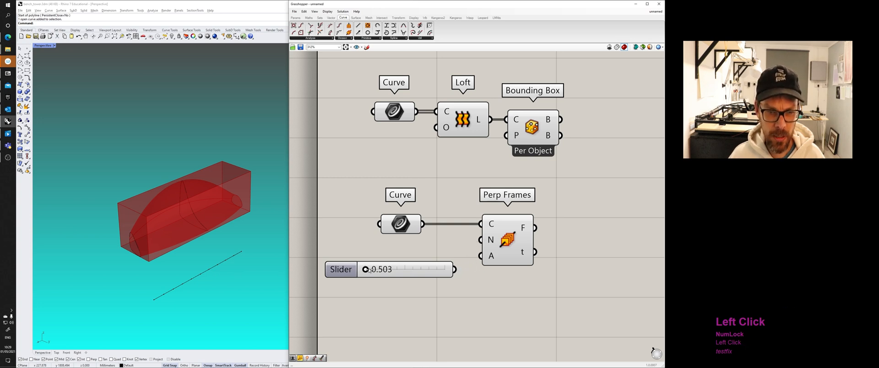
drag(366, 269, 390, 271)
key(Delete)
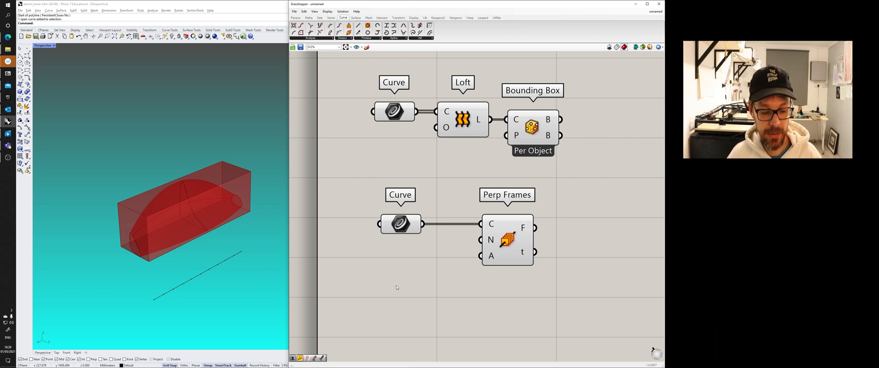
Step: Create an integer slider from the search entry 100, place it below the lower Curve component and set it to 55
key(space)
click(396, 289)
key(space)
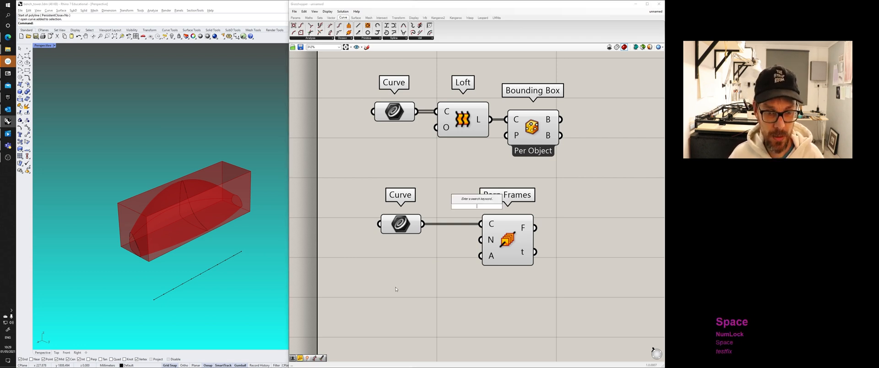
text(100)
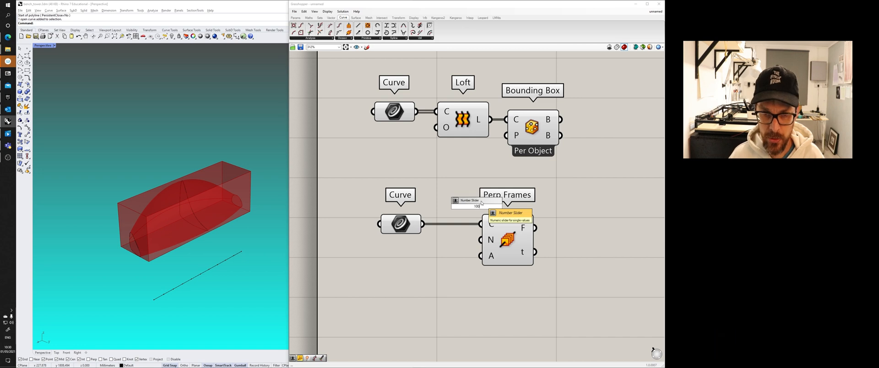
click(510, 213)
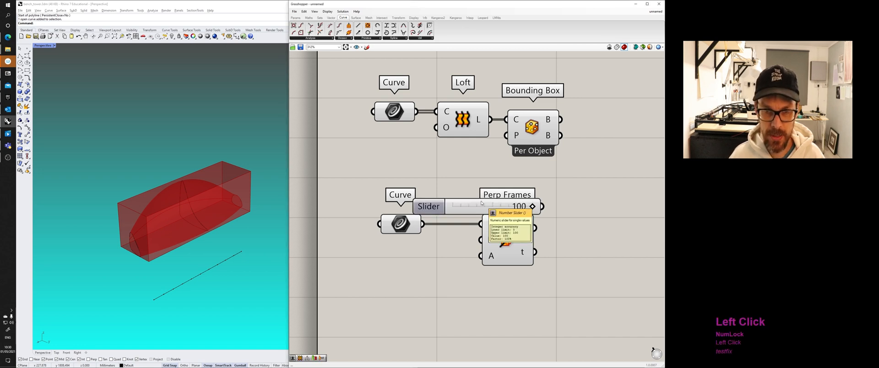
drag(536, 205, 404, 289)
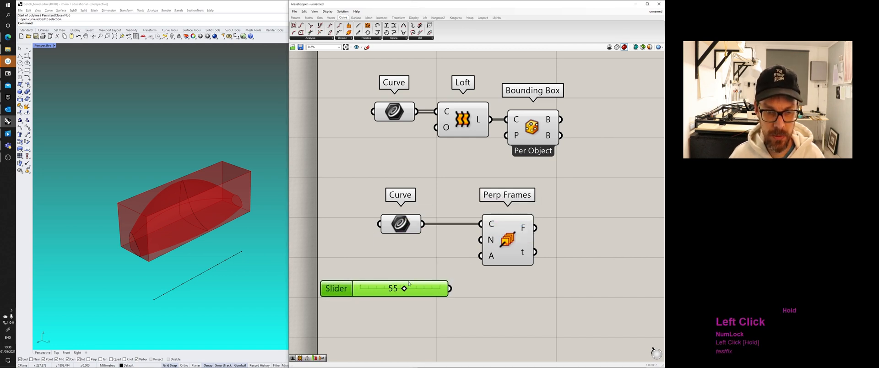
Step: Create an integer slider from the search entry 10 just below the lower Curve component and set it to 7
double_click(400, 256)
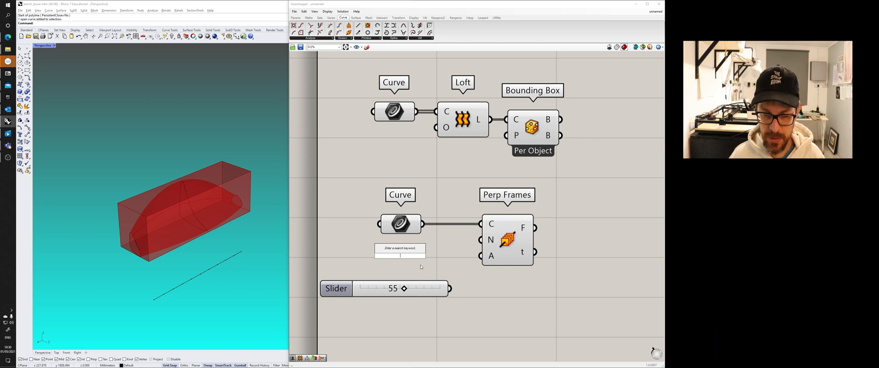
text(10)
key(Return)
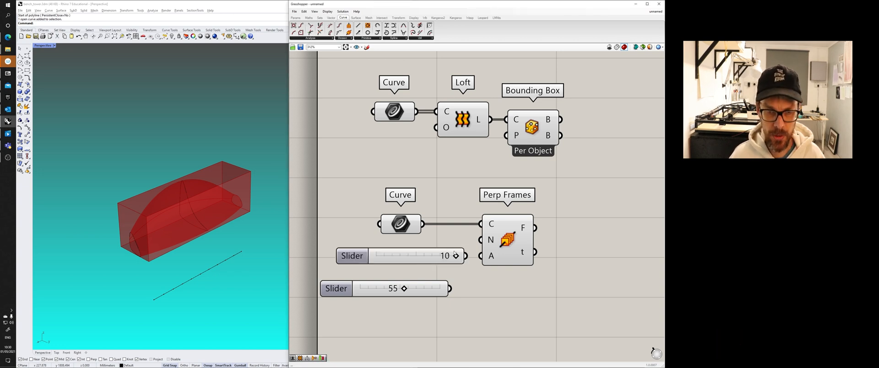
drag(455, 253, 431, 256)
Step: Create an integer slider from the search entry 1 below the other two sliders
double_click(433, 317)
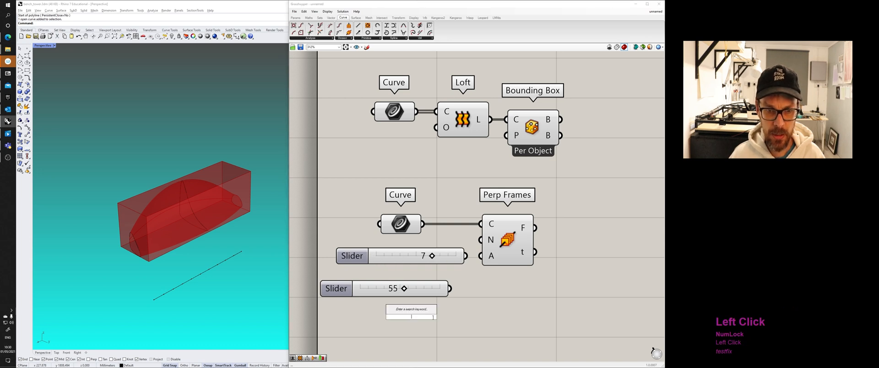
text(1)
key(Return)
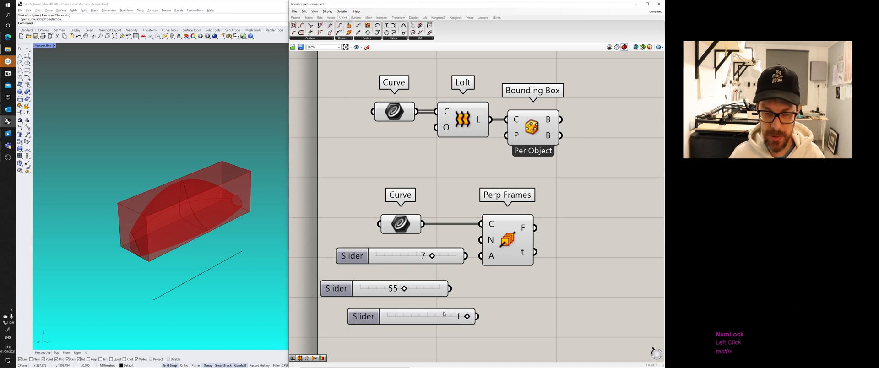
Step: Add a fourth number slider and place it next to the slider at 1, with its value at 0
double_click(527, 316)
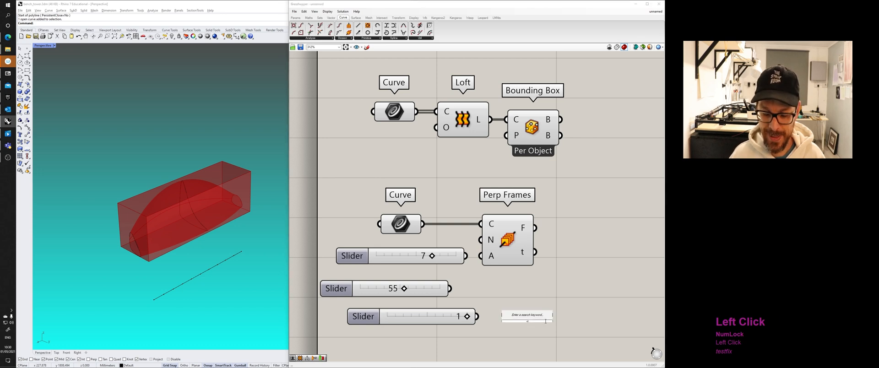
text(11)
key(Return)
drag(516, 323, 487, 328)
click(488, 328)
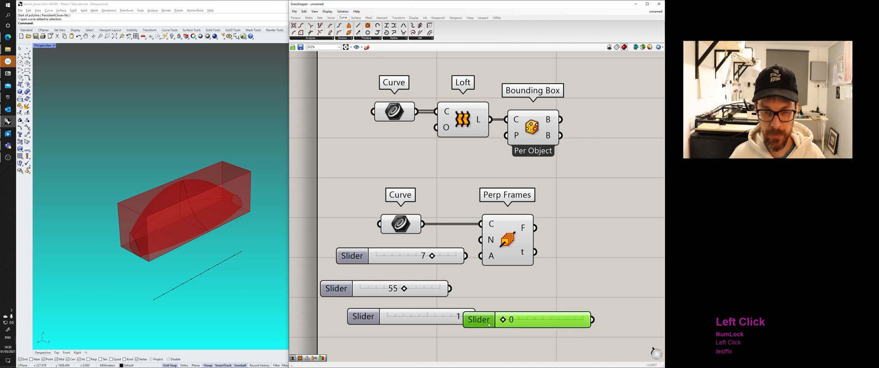
Step: Select all the trial sliders below the Curve and Perp Frames components and delete them
drag(505, 357, 393, 288)
drag(440, 293, 408, 255)
key(Delete)
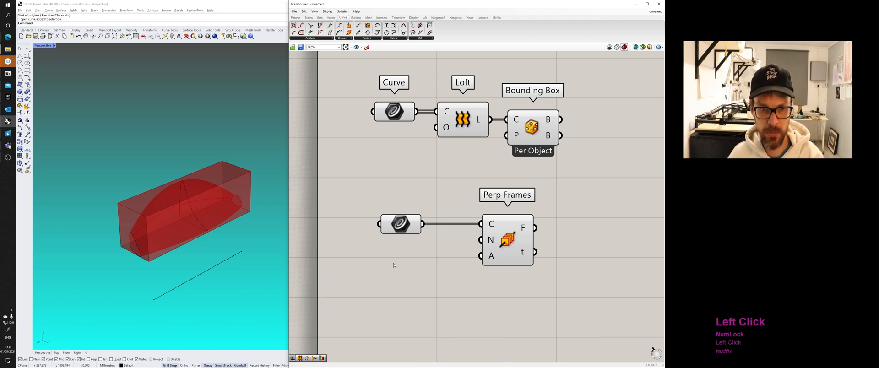
Step: Create a floating-point slider with an upper limit of 10.000 on the empty canvas and set it to 9.134
double_click(382, 308)
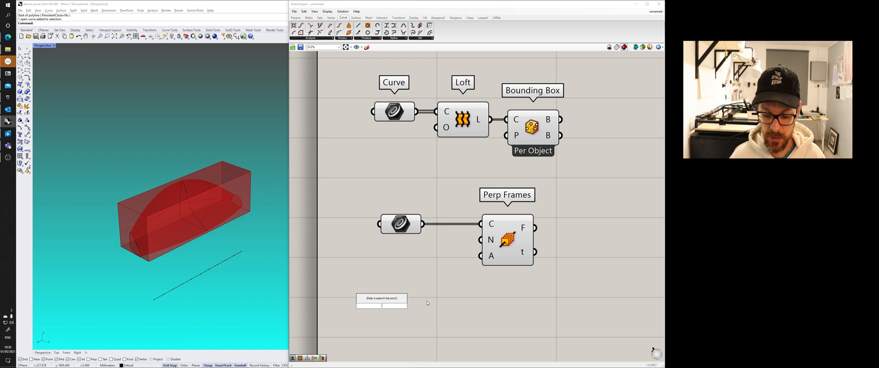
text(10)
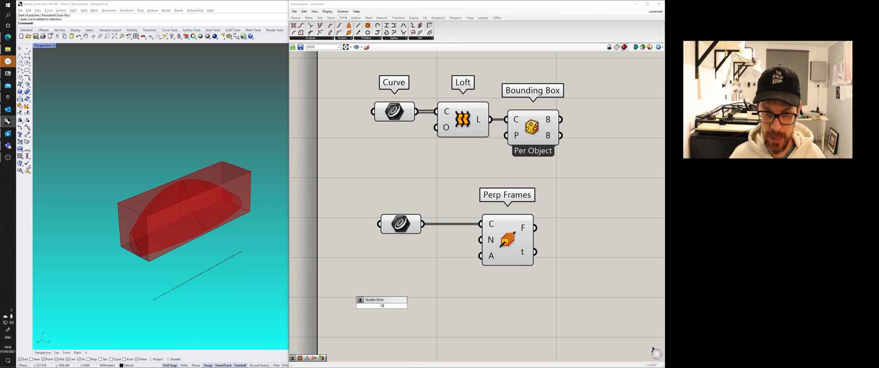
key(Return)
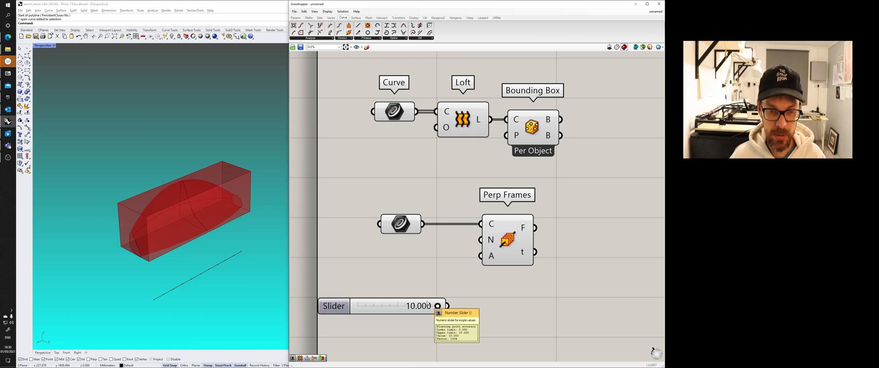
mouse_move(442, 305)
mouse_down()
mouse_move(364, 308)
mouse_move(430, 307)
mouse_up()
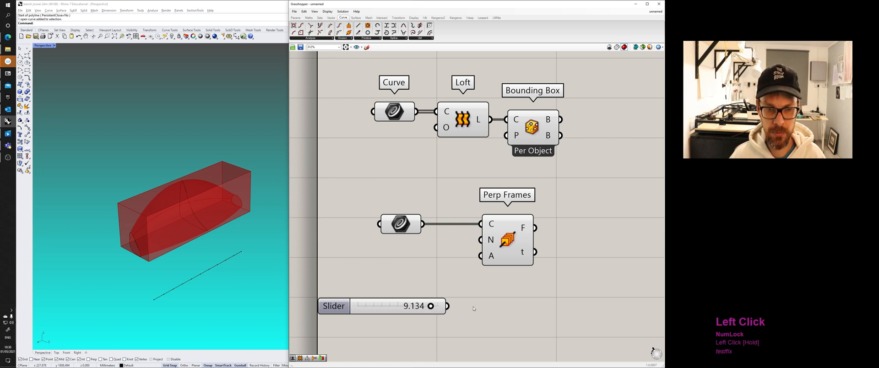
Step: Replace the slider with a floating-point one created at 11.000 with an upper limit of 100.000, and set it to 47.866
click(399, 305)
key(Delete)
double_click(394, 316)
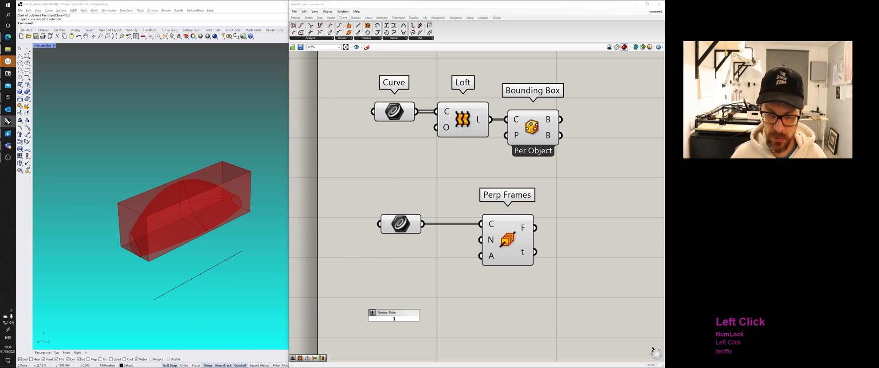
key(Return)
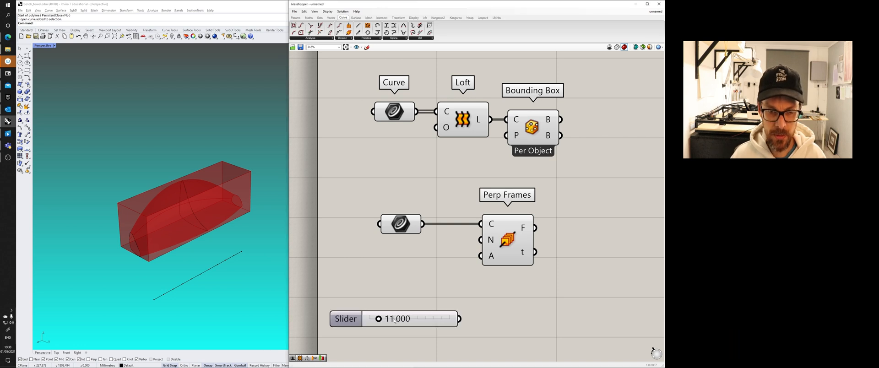
drag(378, 319, 405, 318)
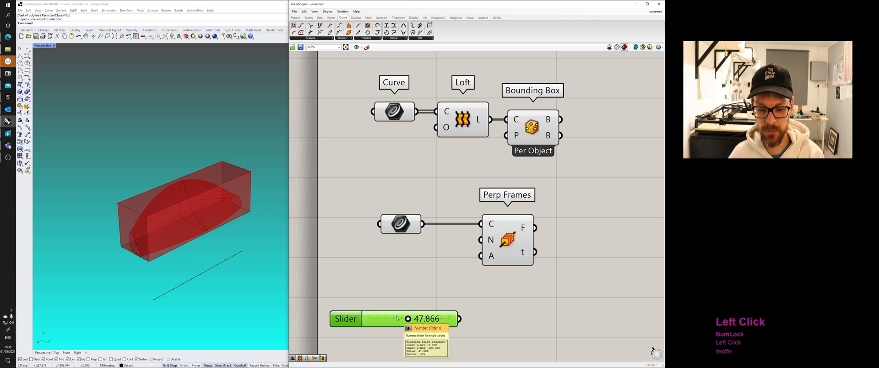
Step: Replace the slider with one ranging from -5.00 to 5.00 and set it to 5.00
key(Delete)
double_click(409, 313)
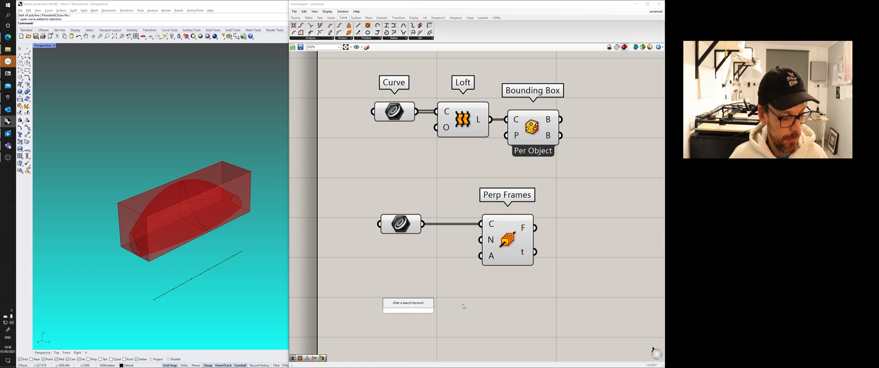
text(-5.0)
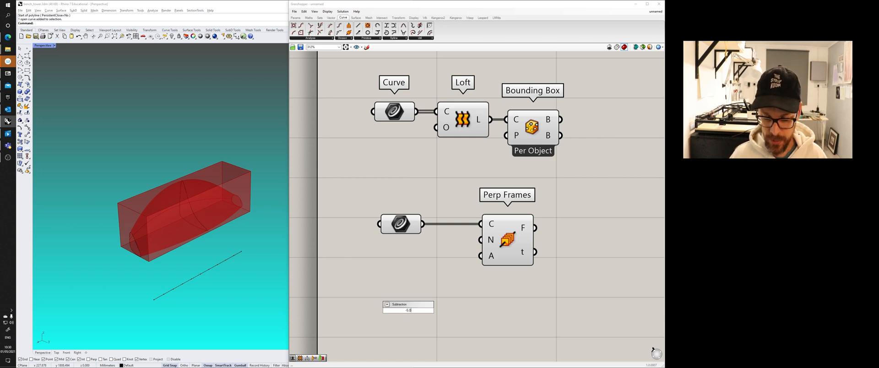
text(0)
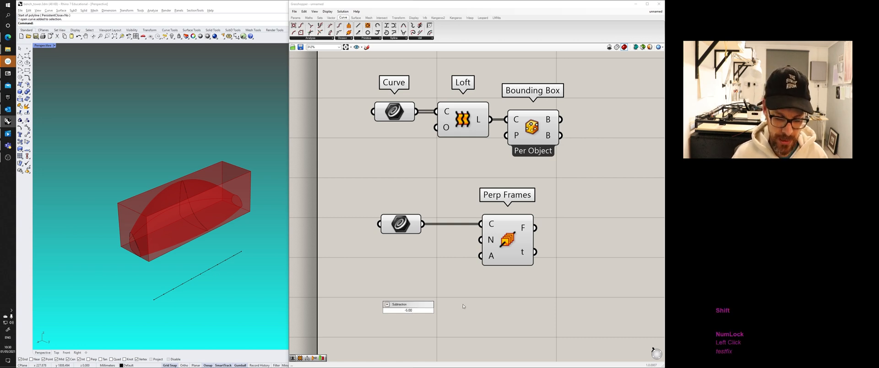
text(<5.00)
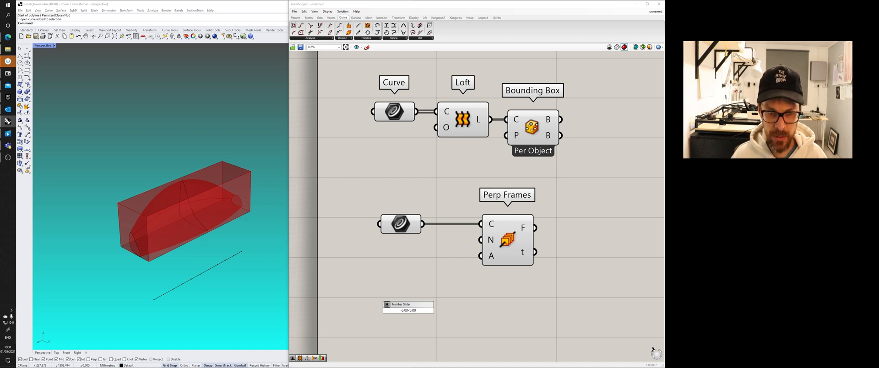
key(Return)
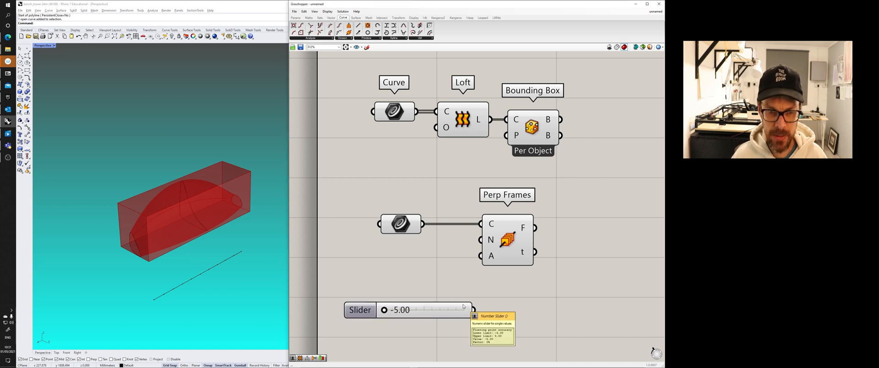
click(386, 311)
drag(386, 310, 421, 298)
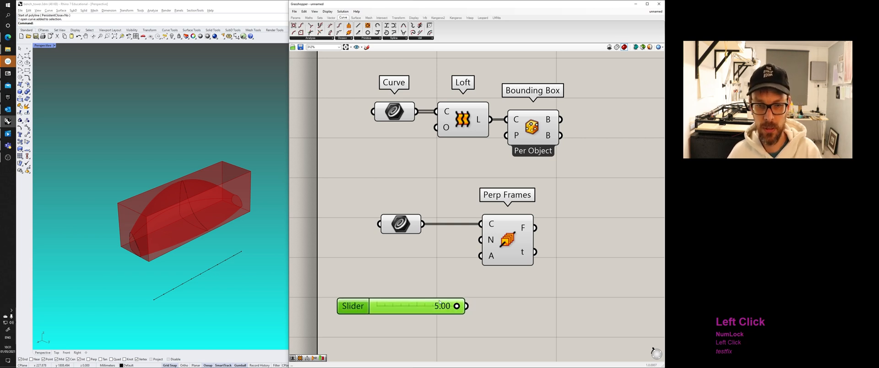
Step: Replace the slider with an integer one created at 25 and connect it to the N input of Perp Frames
key(Delete)
double_click(391, 292)
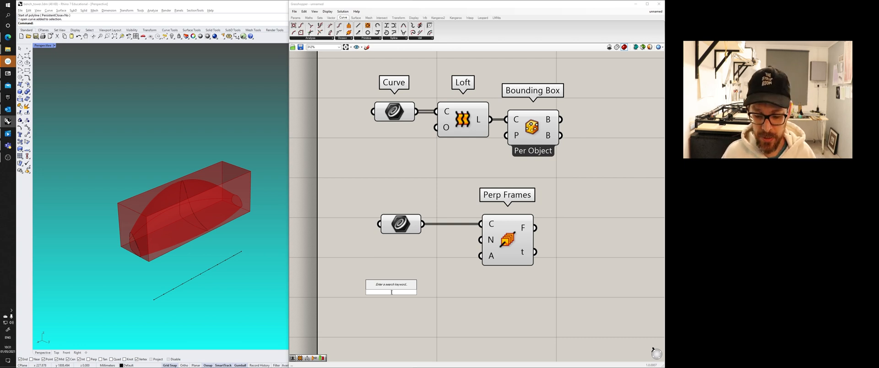
text(25)
key(Return)
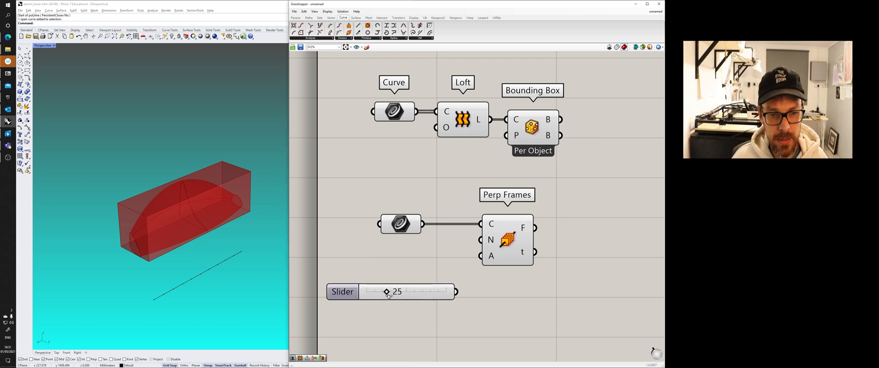
drag(457, 291, 479, 239)
Step: Vary the number of perpendicular frames along the line by setting the Count slider to 33 and 54
right_drag(197, 293, 194, 248)
scroll(191, 295, up, 5)
scroll(175, 285, up, 5)
scroll(172, 282, down, 6)
scroll(194, 248, down, 8)
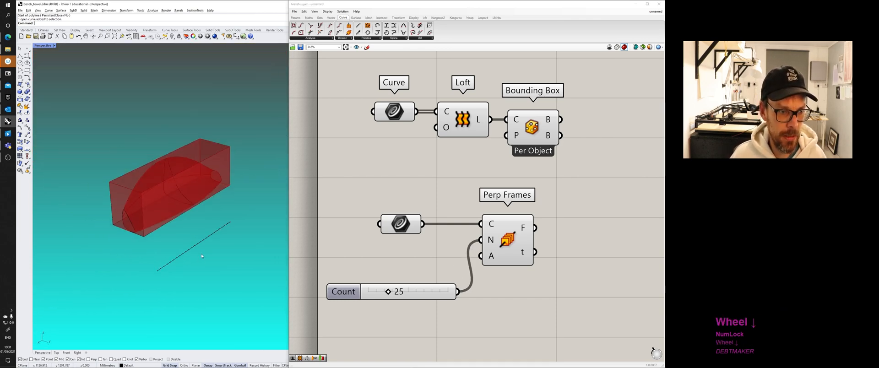
scroll(194, 248, up, 5)
mouse_move(387, 293)
mouse_down()
mouse_move(405, 296)
mouse_move(388, 296)
mouse_up()
scroll(170, 243, up, 4)
right_drag(169, 243, 152, 179)
scroll(152, 179, up, 3)
scroll(153, 180, down, 4)
scroll(166, 172, up, 4)
scroll(172, 185, down, 2)
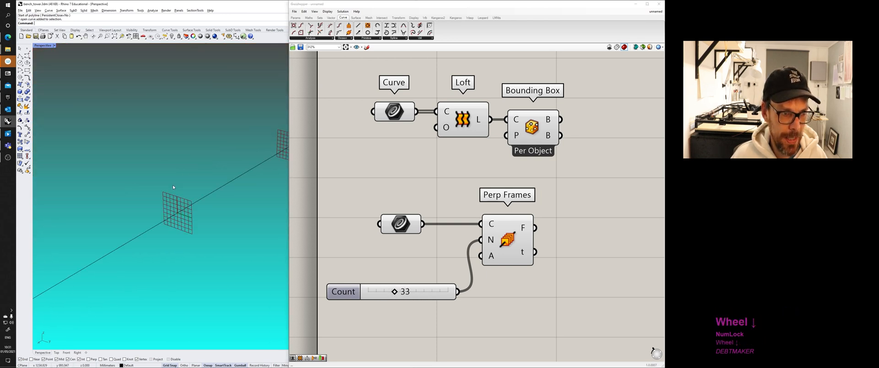
drag(399, 292, 471, 269)
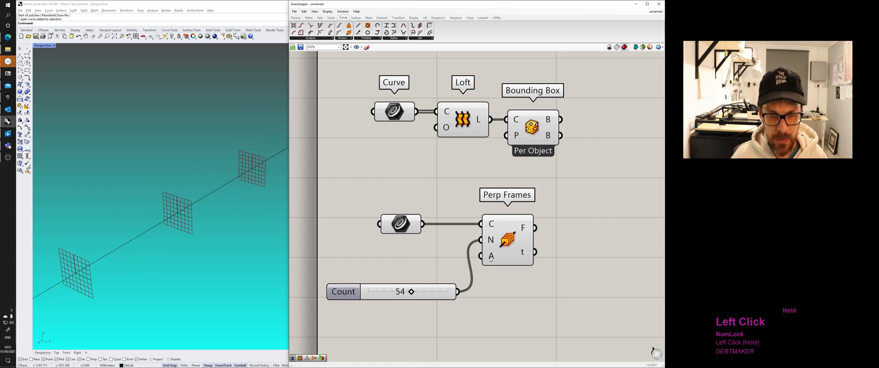
mouse_move(493, 258)
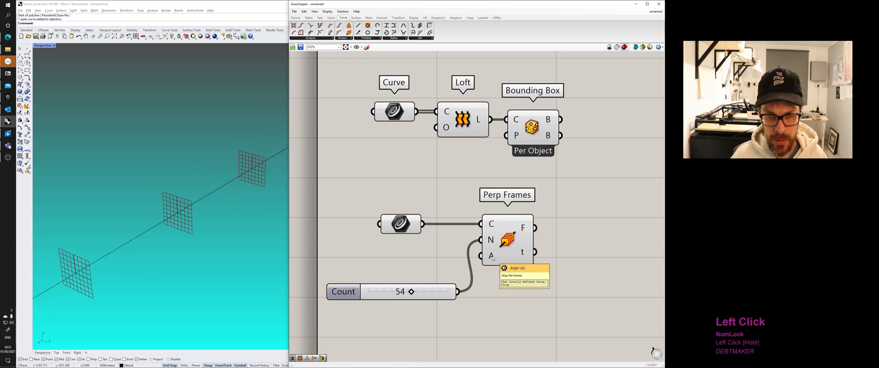
Step: Place the Count slider level with the N input of Perp Frames and set it to 38
drag(355, 291, 347, 249)
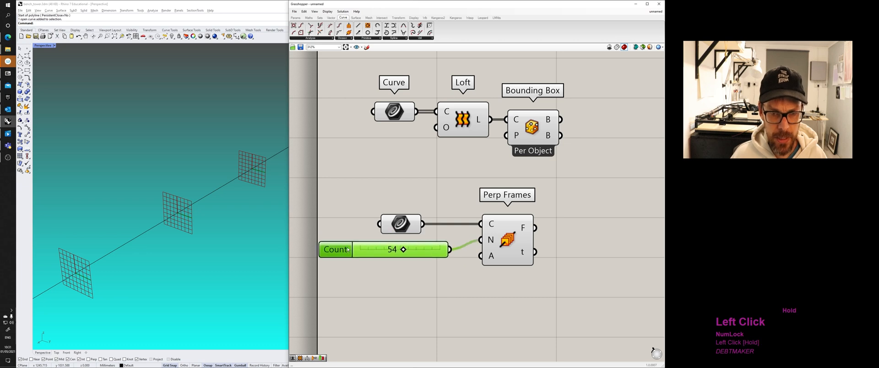
drag(403, 249, 390, 250)
scroll(122, 239, down, 4)
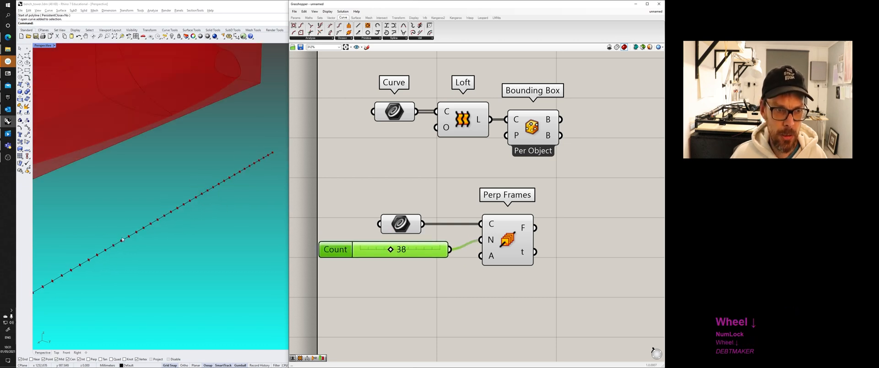
scroll(122, 240, down, 8)
right_drag(137, 232, 141, 217)
scroll(141, 218, up, 8)
click(190, 139)
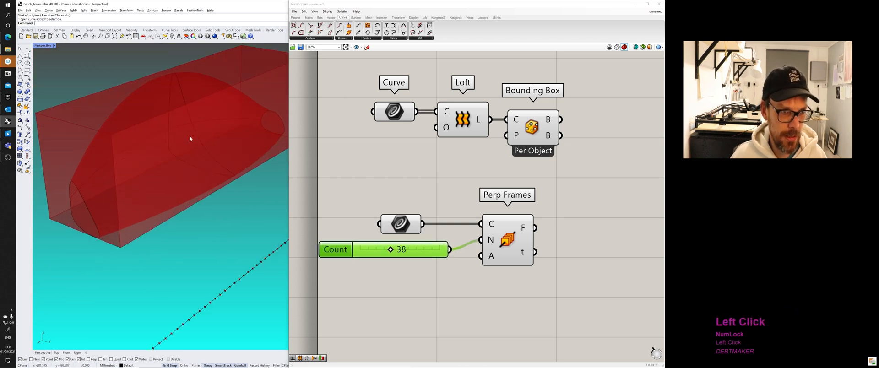
Step: Move Perp Frames farther from its inputs and connect the Bounding Box's first B output to its C input
right_drag(472, 195, 444, 200)
drag(479, 232, 564, 228)
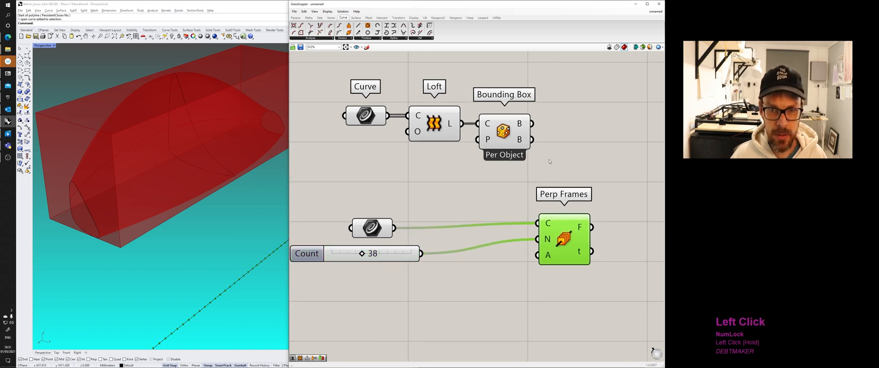
drag(532, 123, 547, 223)
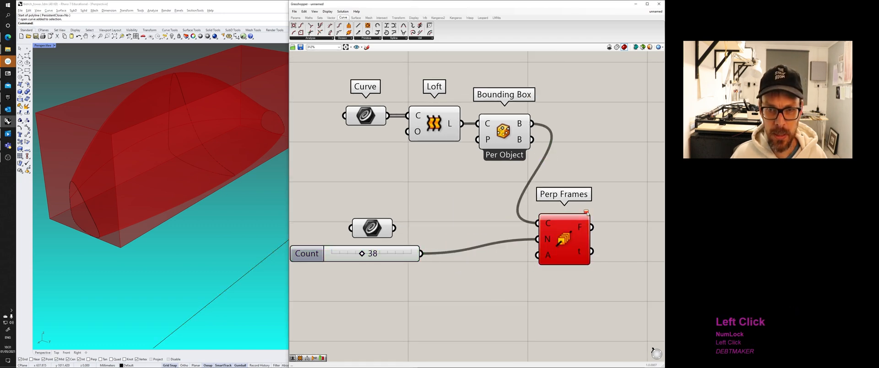
mouse_move(588, 214)
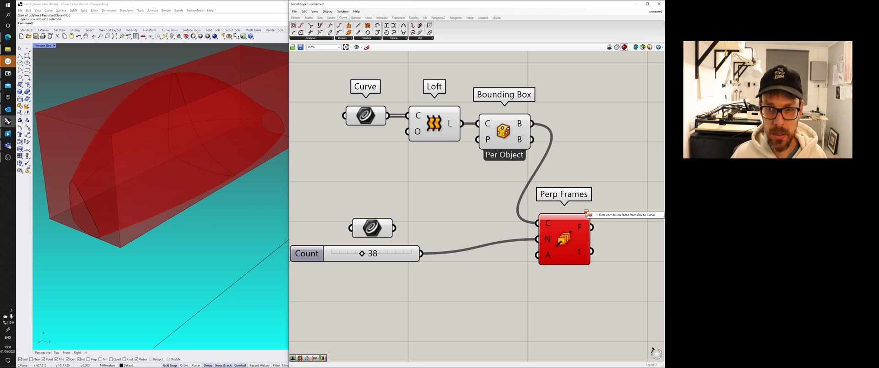
click(551, 211)
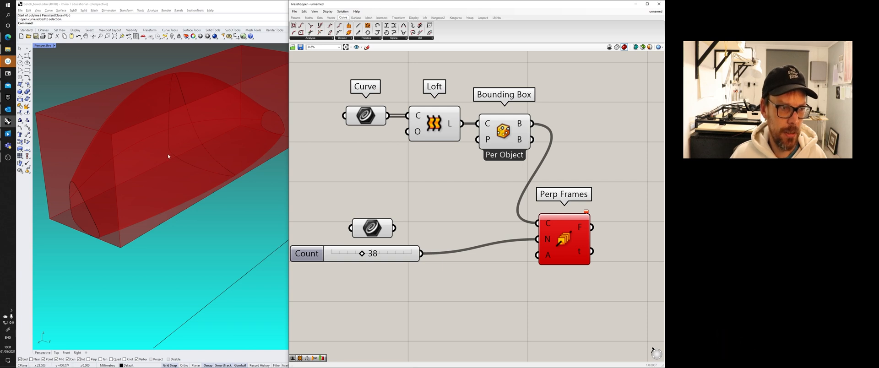
Step: Delete the straight line from the Rhino model and the unconnected curve parameter from the canvas, keeping the Count slider
shift+right_click(222, 206)
scroll(222, 206, down, 5)
click(212, 259)
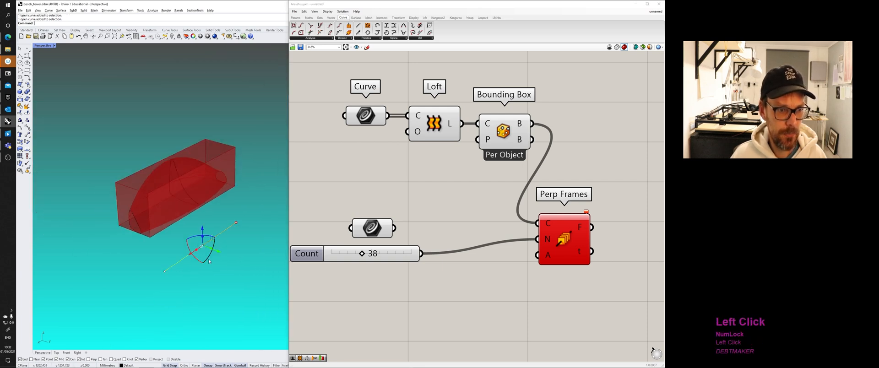
key(Delete)
drag(382, 285, 346, 211)
key(Delete)
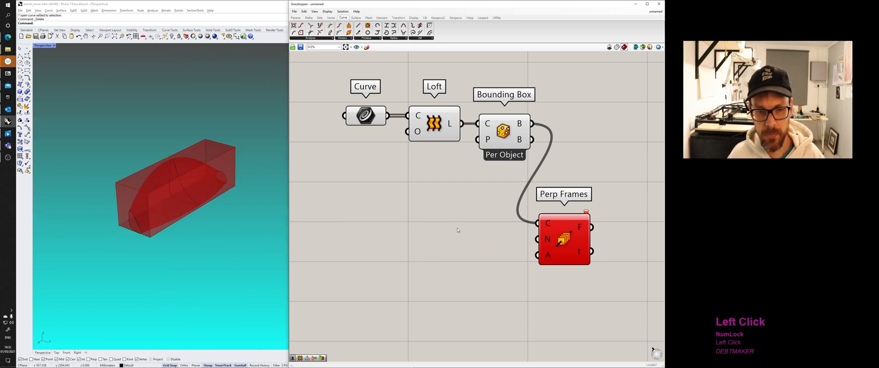
key(ctrl+z)
drag(418, 227, 342, 213)
key(Delete)
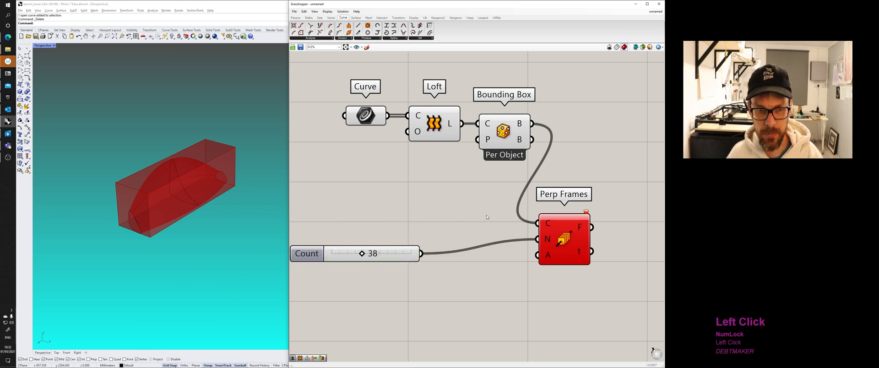
Step: Align the Count slider with the N input of Perp Frames and shift both components farther from Bounding Box
drag(406, 250, 485, 235)
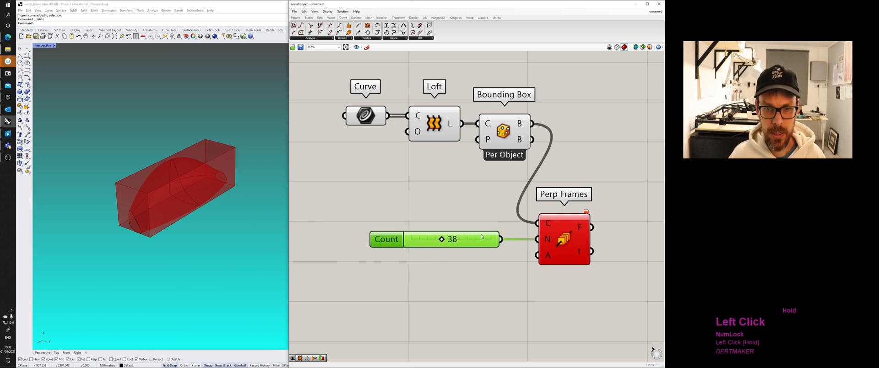
drag(564, 288, 445, 232)
right_drag(537, 235, 429, 237)
drag(453, 242, 565, 228)
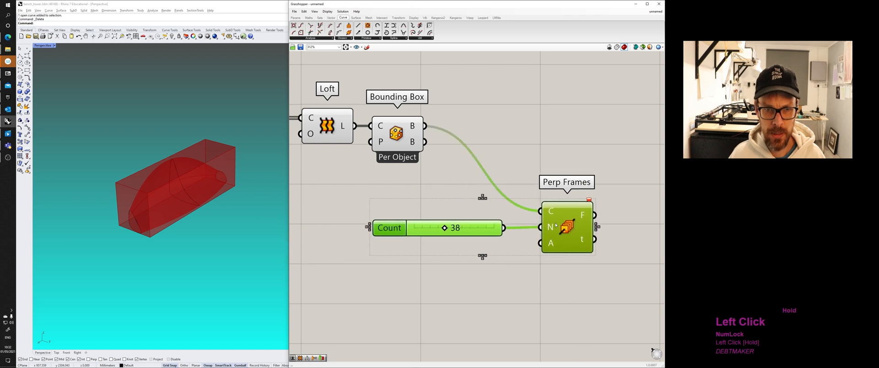
drag(389, 228, 396, 263)
click(388, 183)
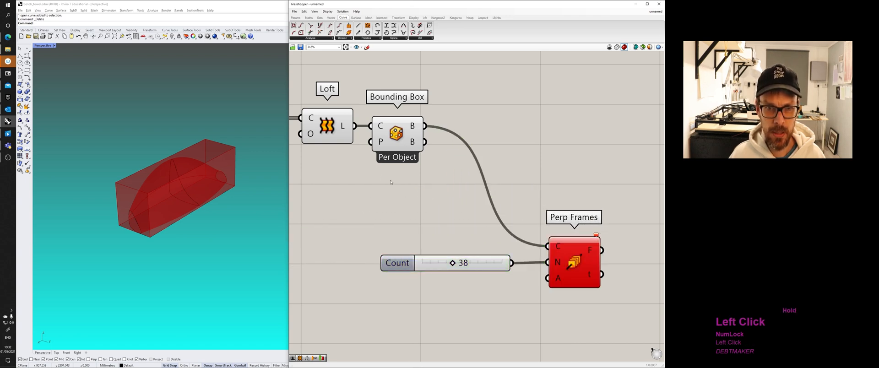
Step: Try a List Item component with the Bounding Box's first B output feeding its L input, and delete it from the canvas
shift+right_drag(242, 173, 239, 184)
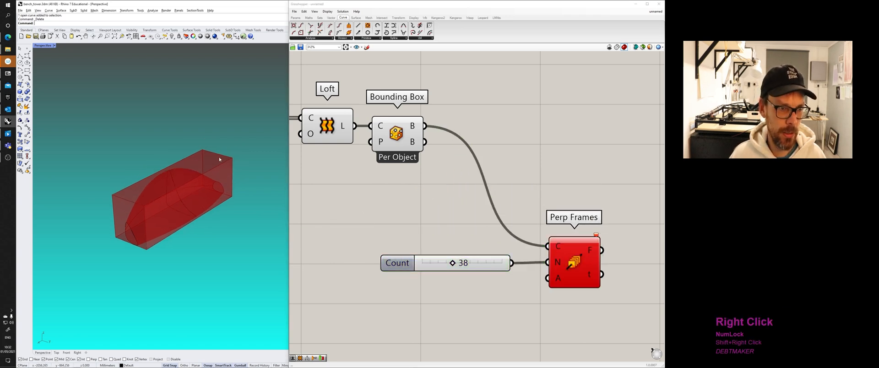
click(319, 17)
click(320, 38)
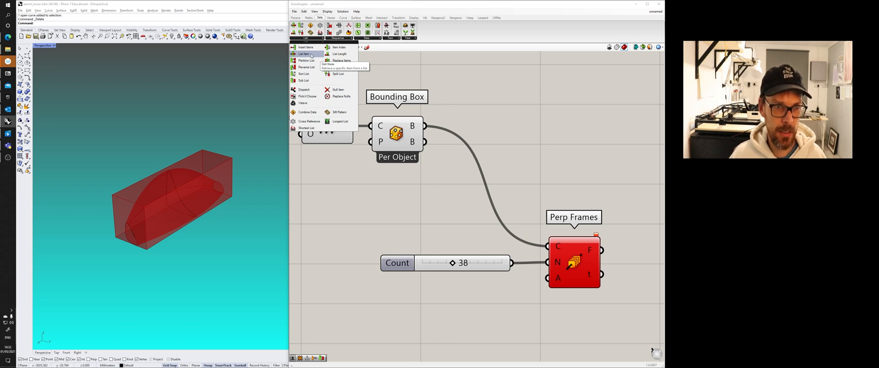
drag(312, 55, 444, 224)
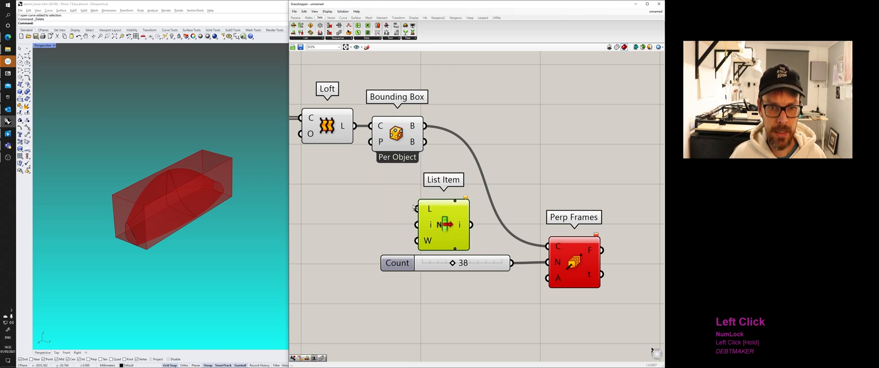
scroll(389, 208, up, 1)
click(392, 208)
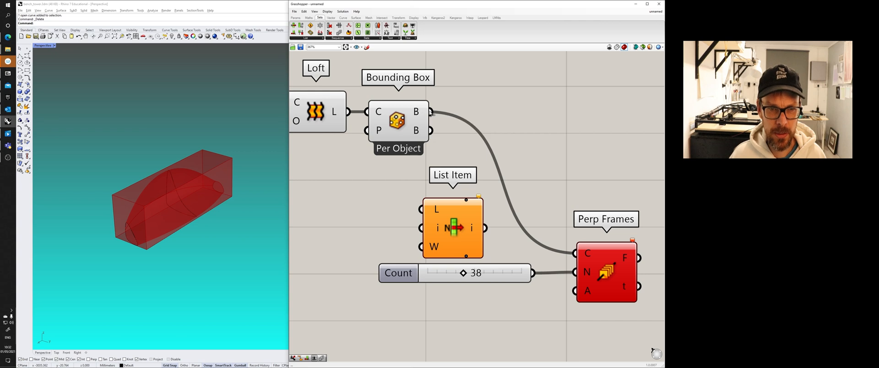
drag(423, 111, 439, 210)
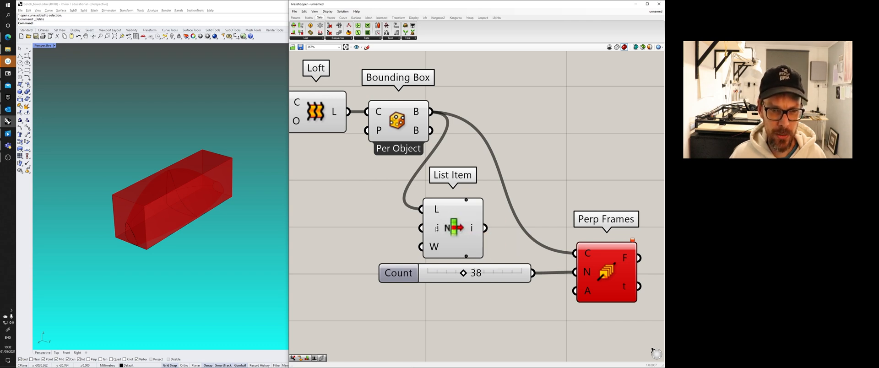
drag(457, 231, 460, 227)
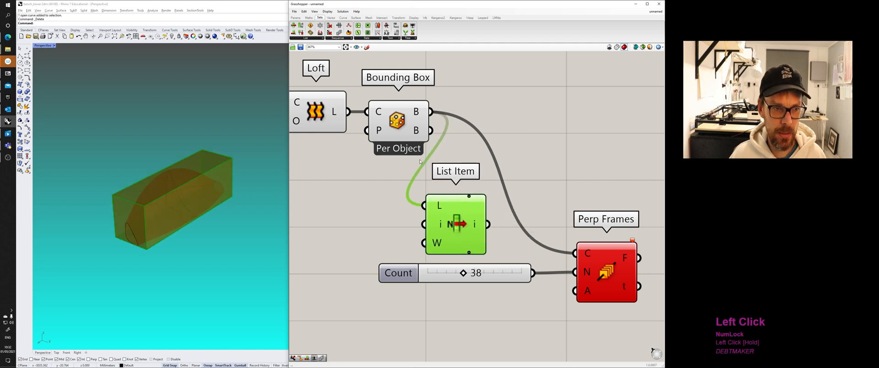
key(Delete)
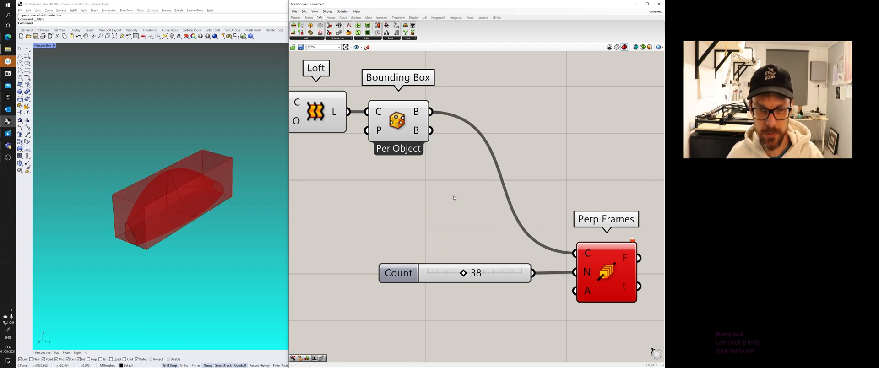
click(417, 113)
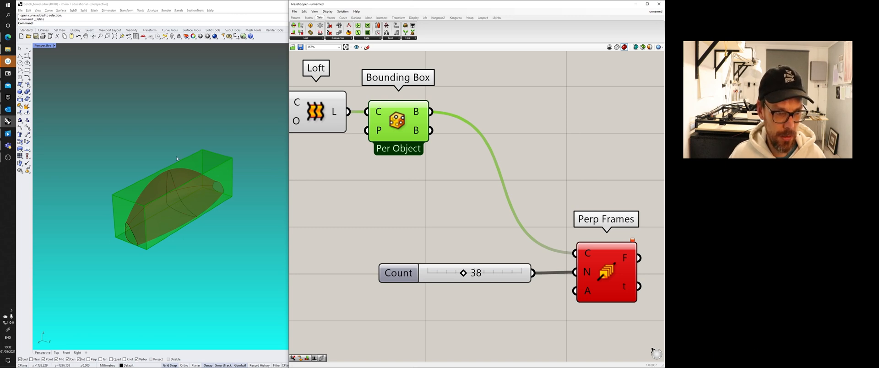
click(348, 171)
click(402, 118)
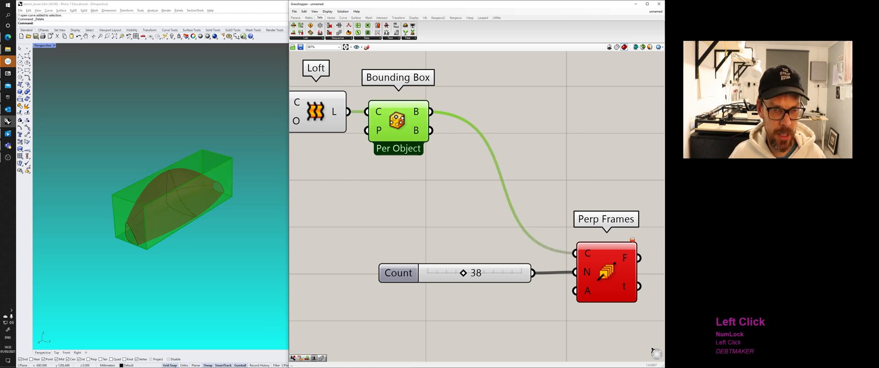
double_click(499, 113)
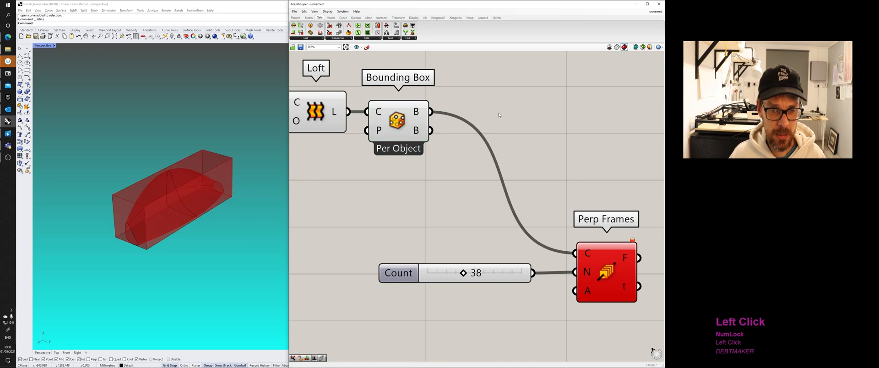
click(468, 92)
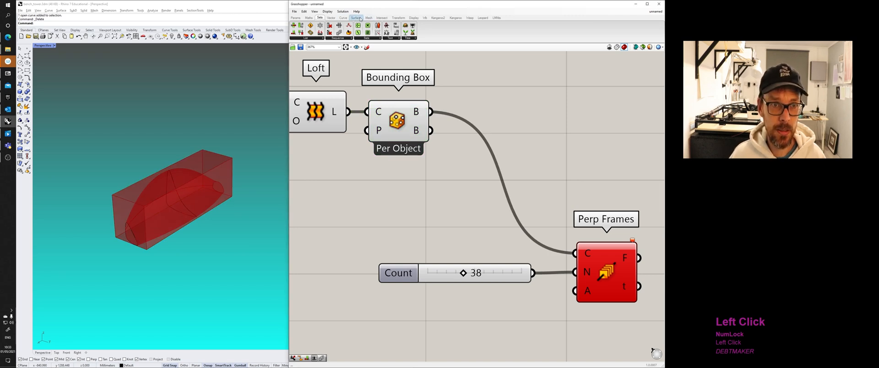
Step: Add a Deconstruct Brep component and connect the Bounding Box's first B output to its B input
click(356, 17)
click(334, 38)
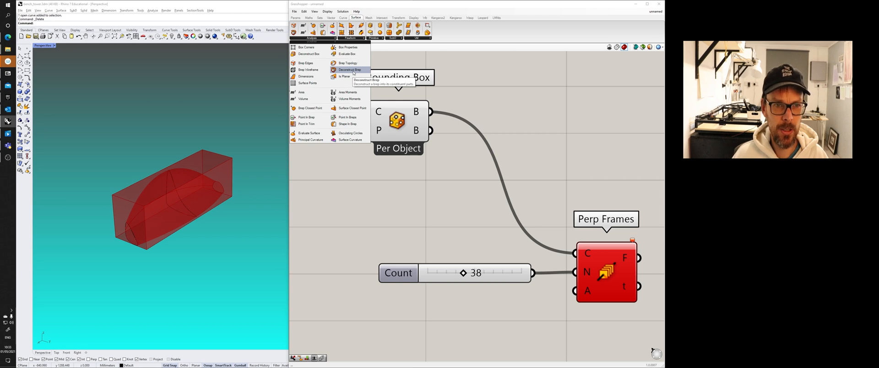
click(353, 72)
click(536, 107)
right_drag(536, 106, 430, 123)
drag(333, 130, 425, 133)
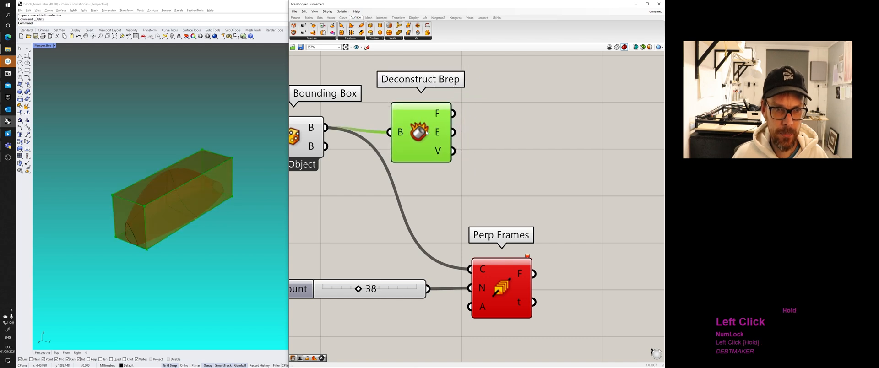
click(485, 112)
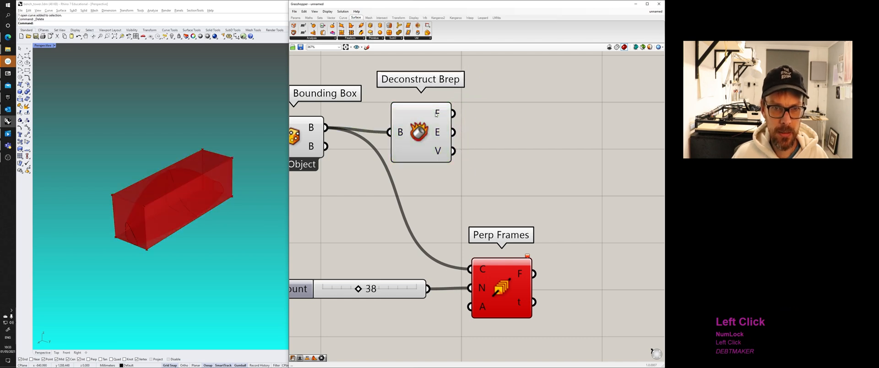
Step: Examine Deconstruct Brep's F, E and V outputs and line the component up with the Bounding Box's first B output
mouse_move(437, 114)
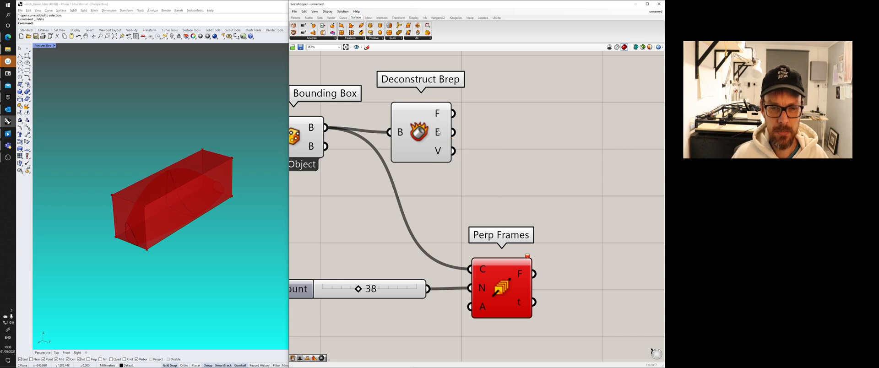
mouse_move(438, 132)
mouse_move(440, 152)
drag(429, 141, 427, 137)
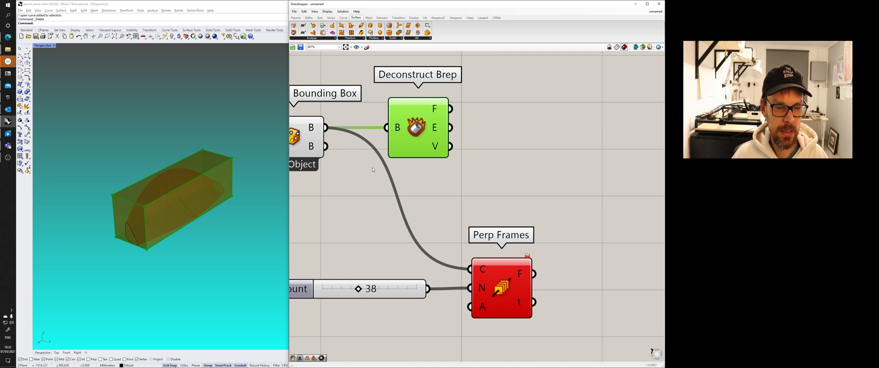
mouse_move(438, 129)
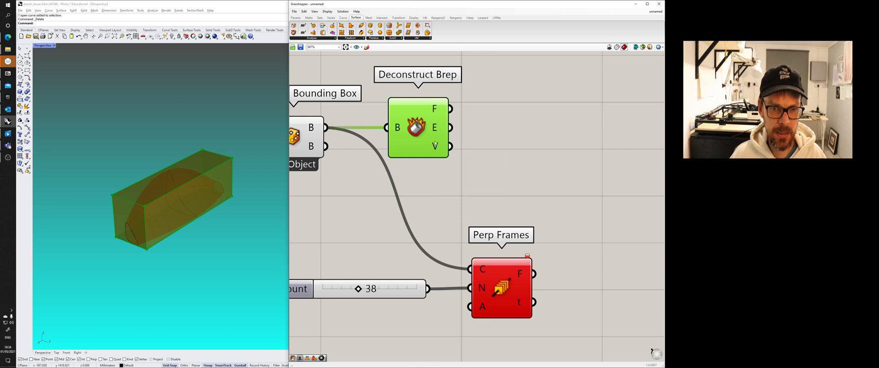
mouse_move(435, 145)
click(469, 135)
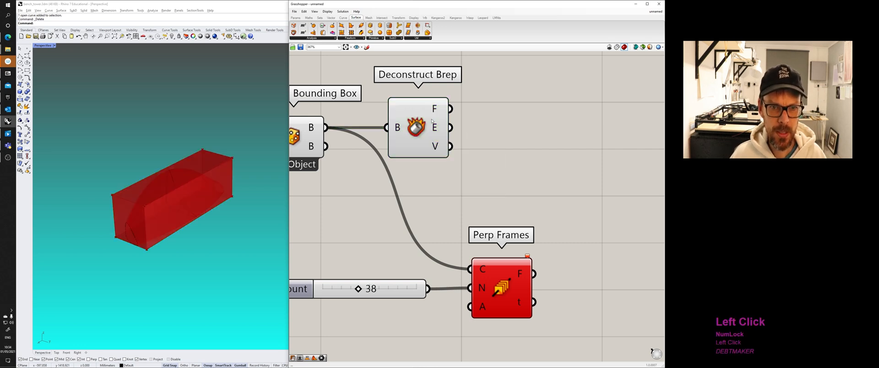
drag(396, 150, 389, 150)
right_drag(405, 188, 438, 178)
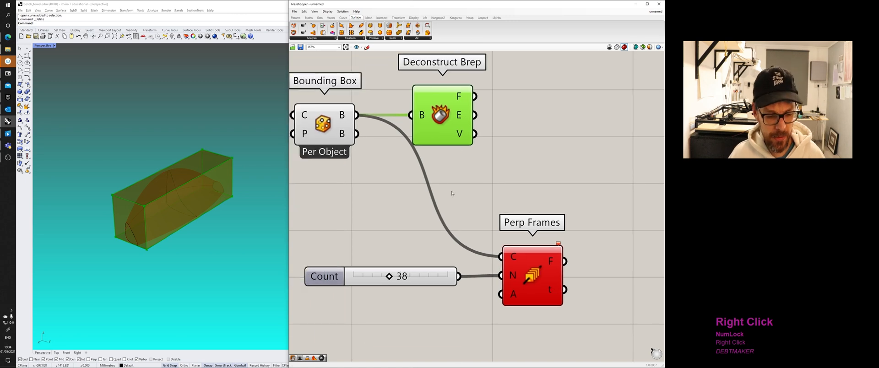
Step: Add a List Item component beside Deconstruct Brep and connect the E output to its L input
double_click(521, 174)
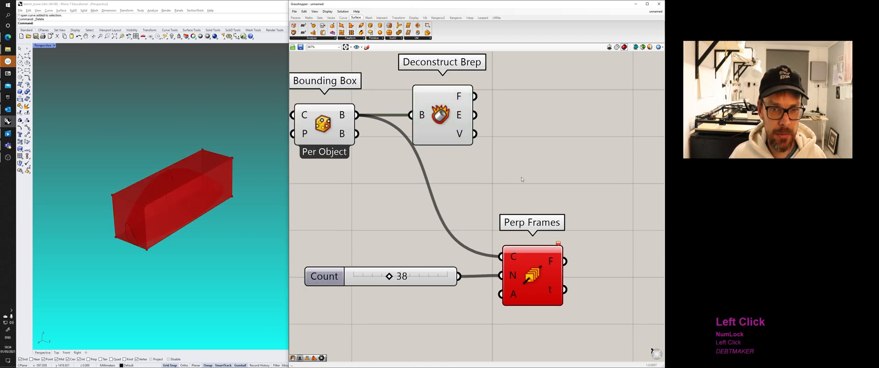
text(list)
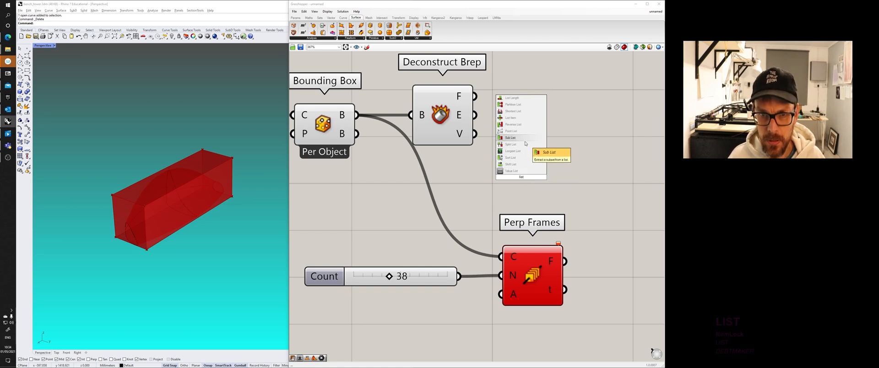
click(511, 117)
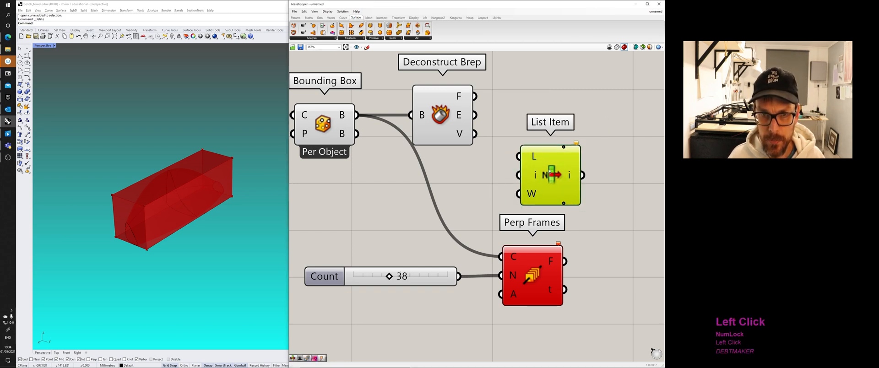
drag(475, 115, 518, 156)
drag(555, 179, 549, 171)
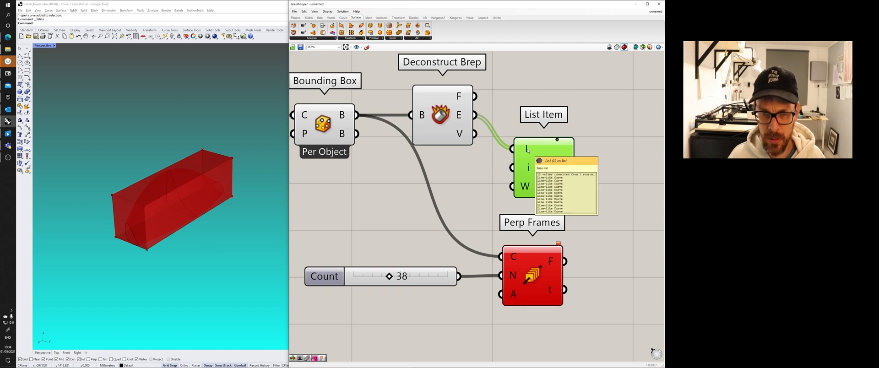
Step: Create a number slider with the value 12 and connect it to List Item's i input
double_click(388, 212)
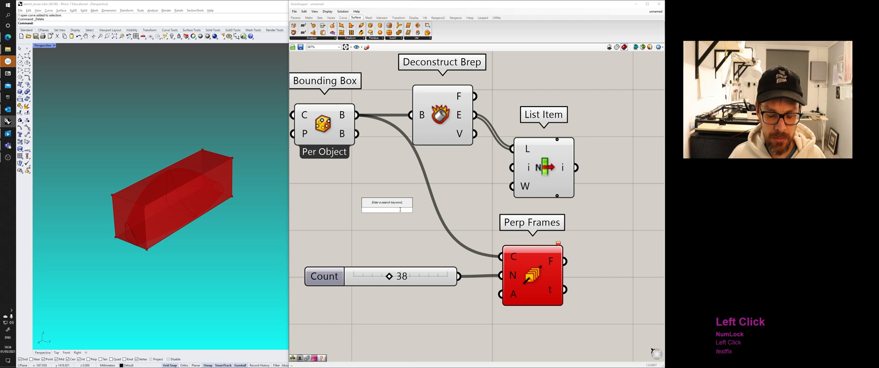
text(12)
key(Return)
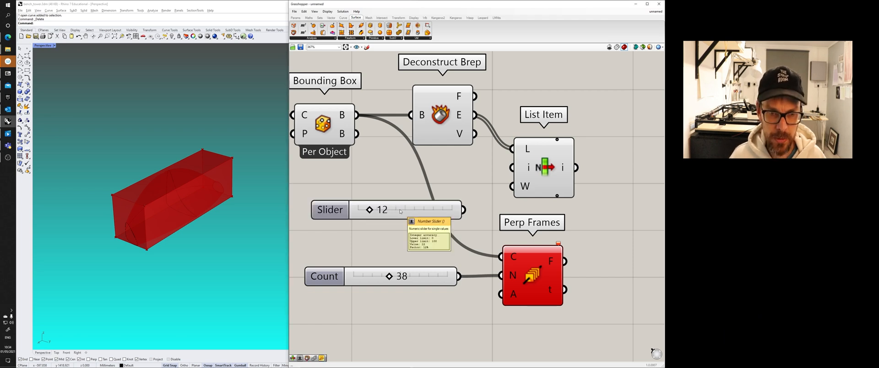
drag(463, 209, 512, 167)
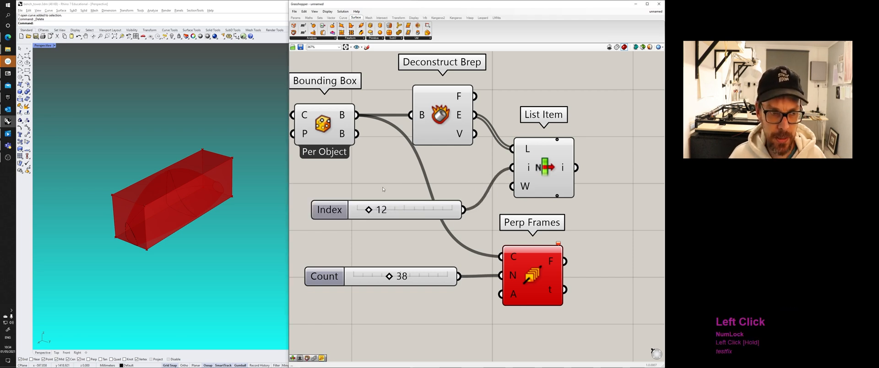
Step: Select List Item and set the Index slider to 2 to pick a lengthwise lower edge of the bounding box
click(549, 167)
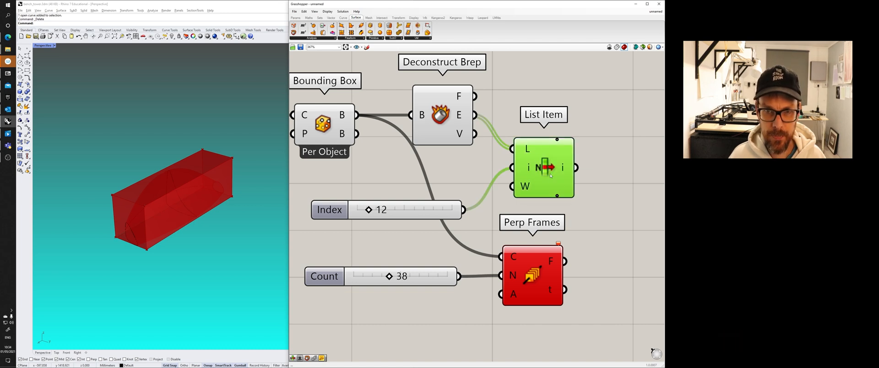
scroll(152, 242, up, 8)
scroll(152, 242, down, 3)
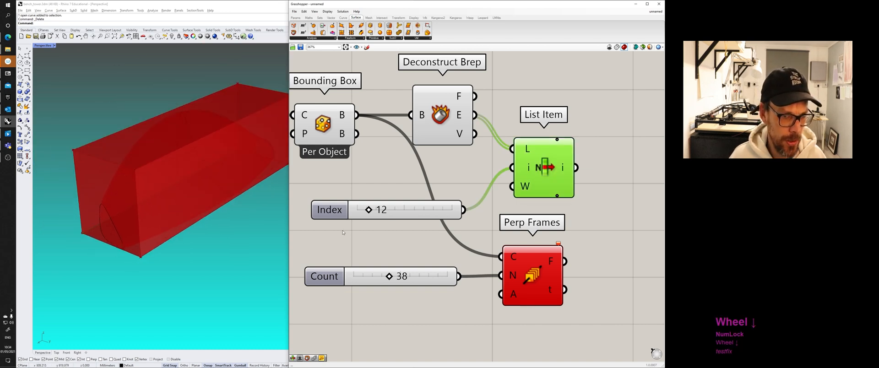
drag(376, 212, 353, 214)
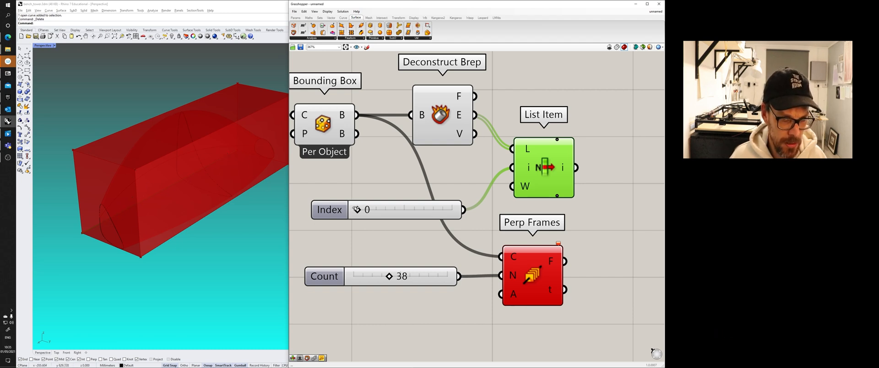
drag(357, 209, 359, 209)
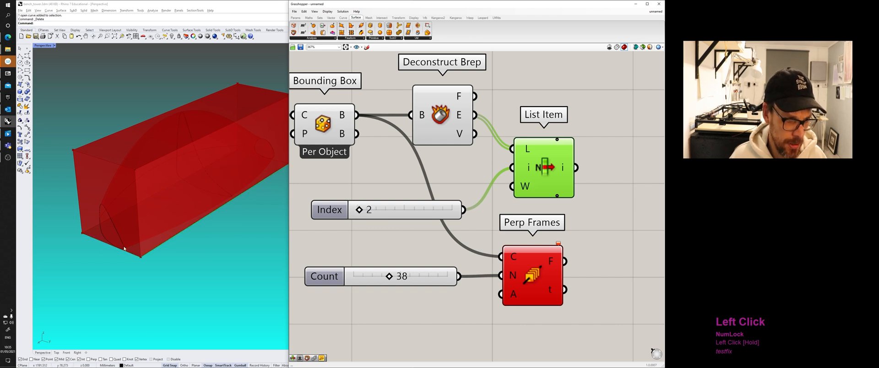
shift+right_drag(261, 187, 172, 225)
Step: Turn off the preview of the Curve, Loft, Bounding Box and Deconstruct Brep components
scroll(399, 180, down, 3)
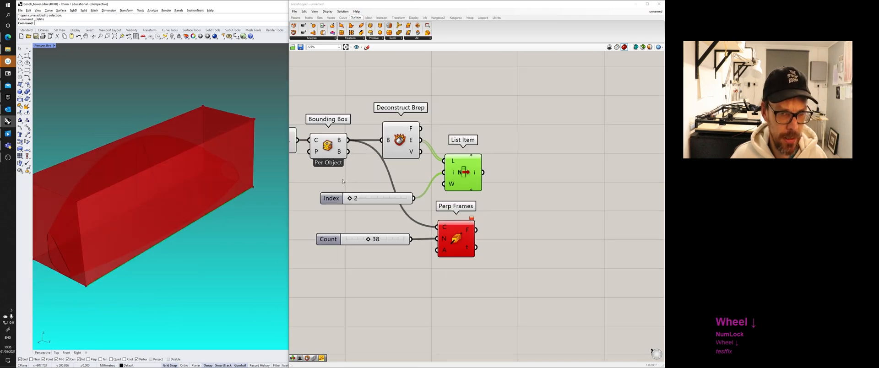
right_drag(400, 180, 421, 204)
drag(540, 219, 334, 107)
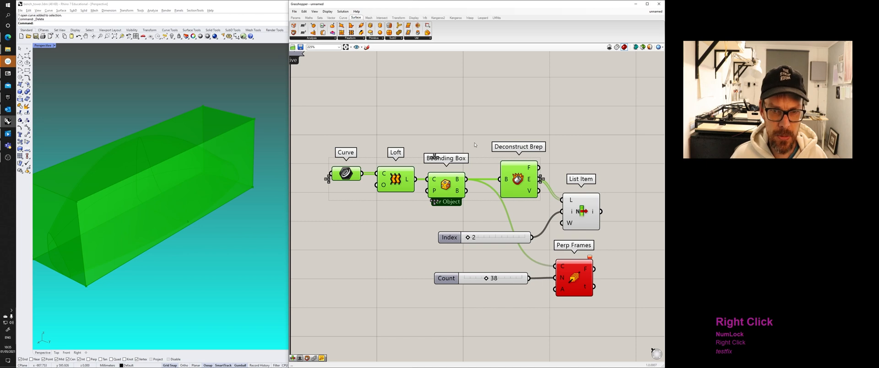
middle_click(463, 132)
click(485, 118)
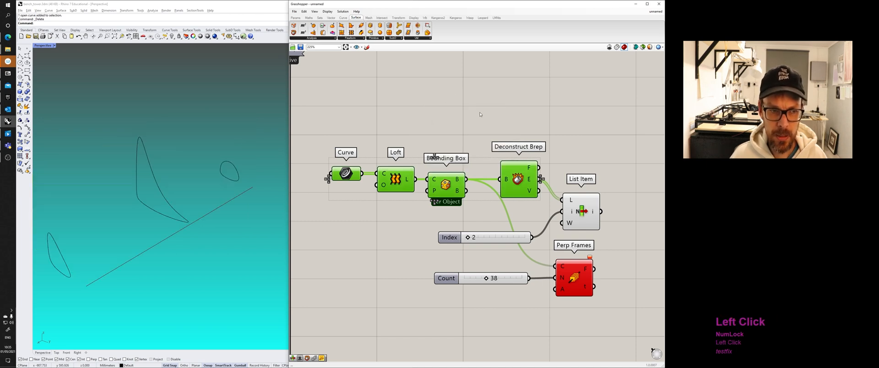
right_drag(228, 246, 245, 229)
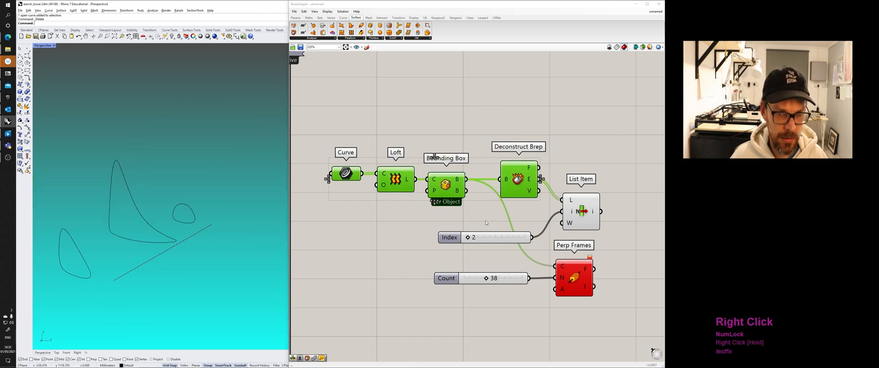
click(521, 215)
Step: Shift the Index slider slightly, move Perp Frames clear of List Item, and connect List Item's output to the C input of Perp Frames
drag(467, 238, 465, 240)
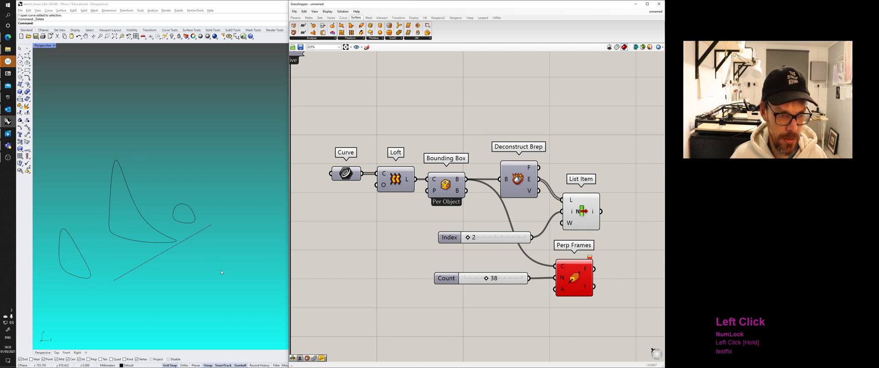
click(450, 240)
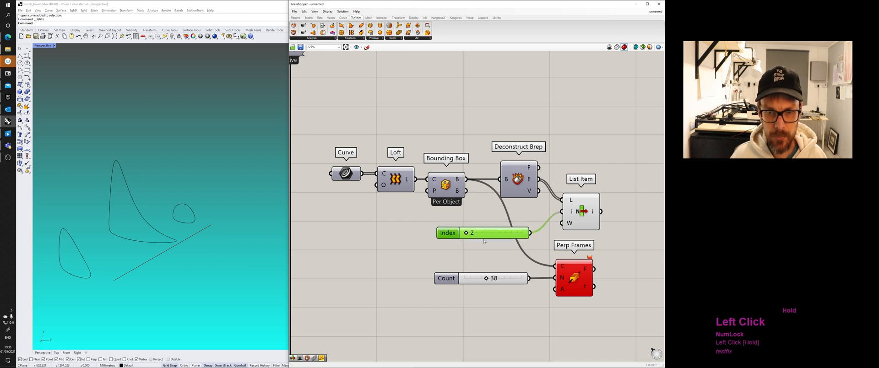
right_drag(553, 237, 396, 232)
drag(420, 270, 498, 270)
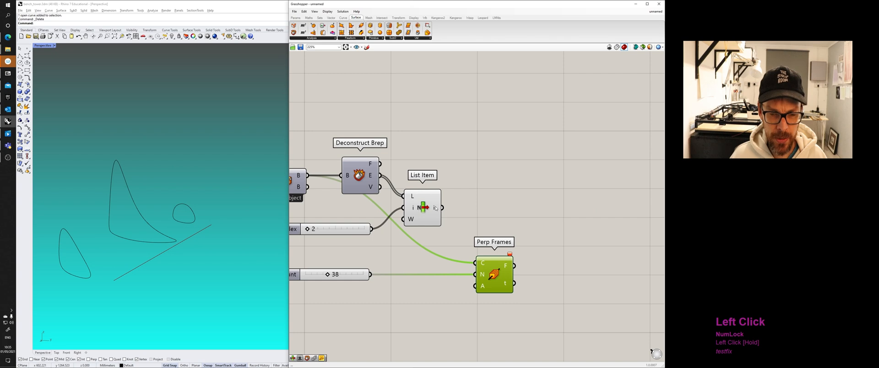
drag(442, 208, 476, 265)
Step: Set the Count slider to 24 to reduce the number of perpendicular frames along the edge
right_drag(230, 262, 194, 249)
scroll(194, 249, up, 2)
right_drag(333, 261, 360, 257)
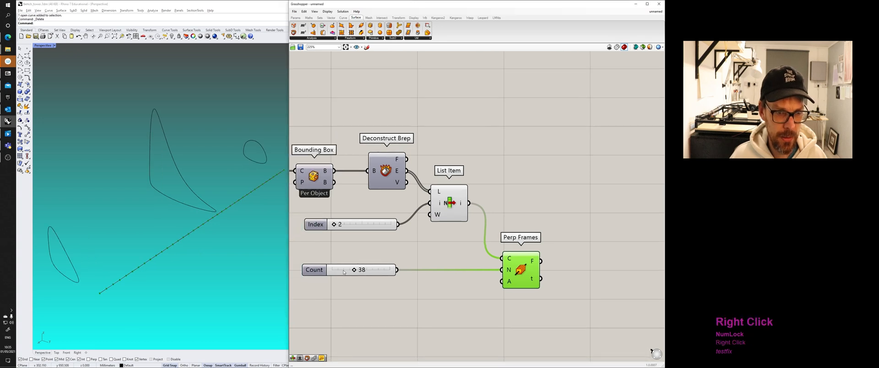
mouse_move(354, 270)
mouse_down()
mouse_move(338, 271)
mouse_move(345, 271)
mouse_up()
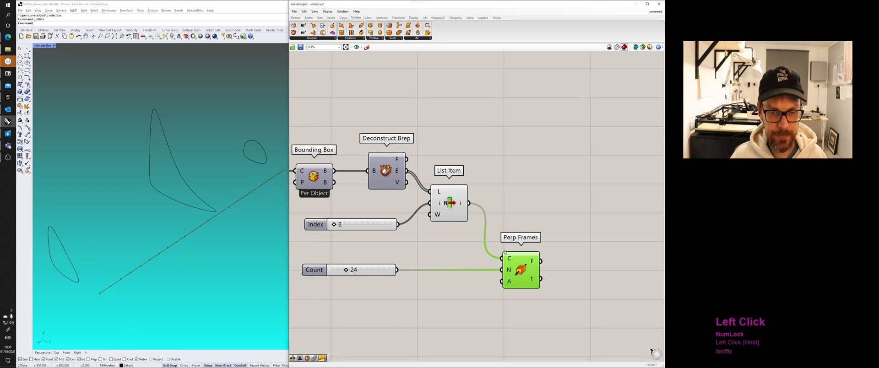
right_drag(556, 200, 513, 200)
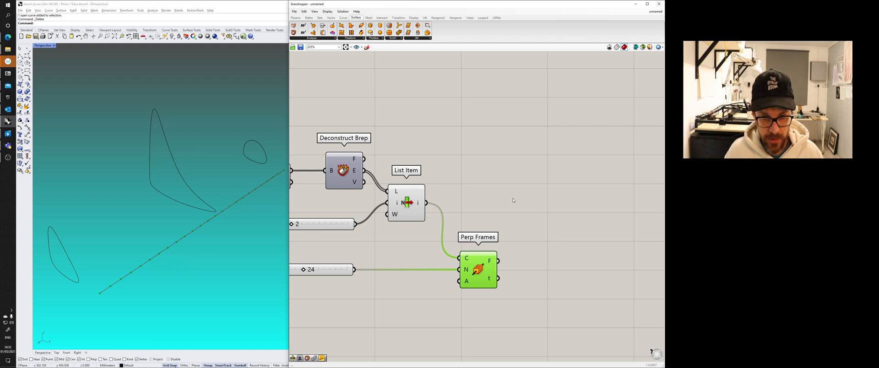
drag(451, 272, 459, 270)
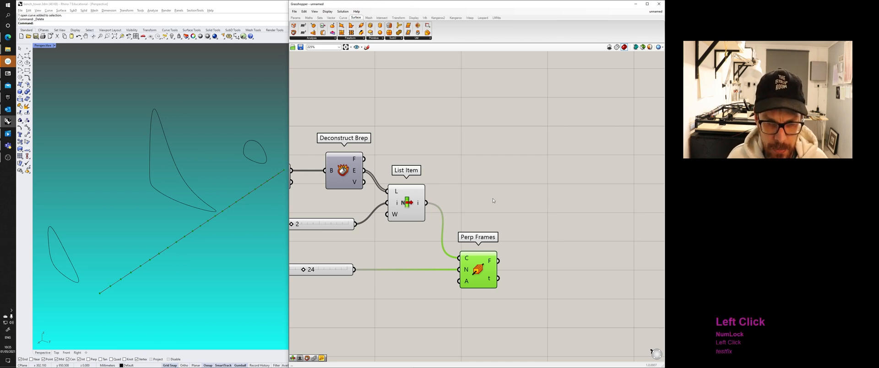
double_click(524, 172)
text(frame)
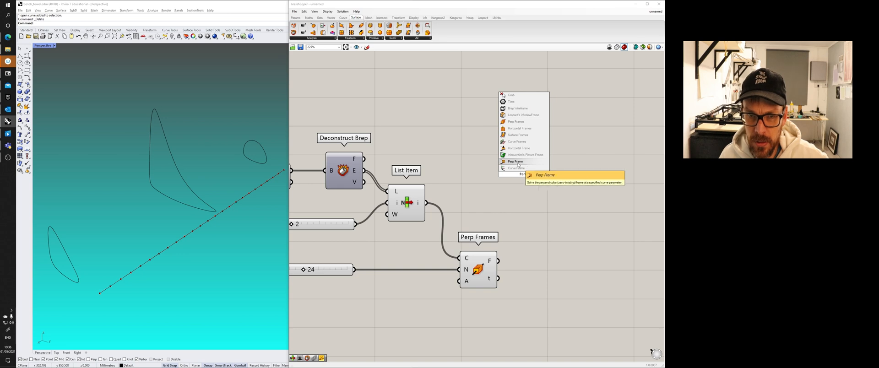
click(487, 155)
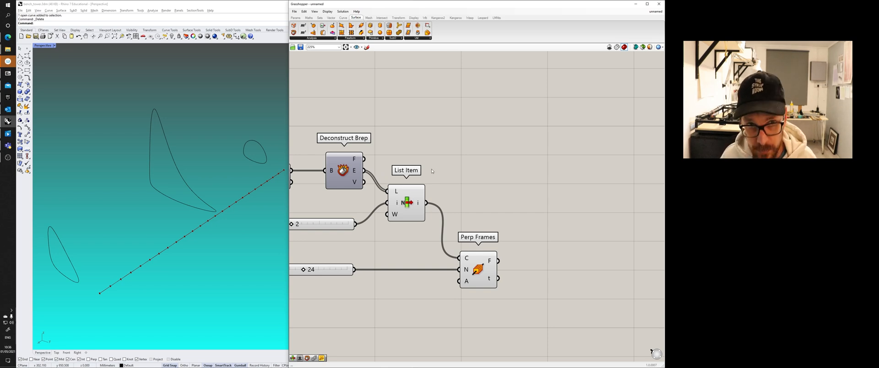
click(412, 39)
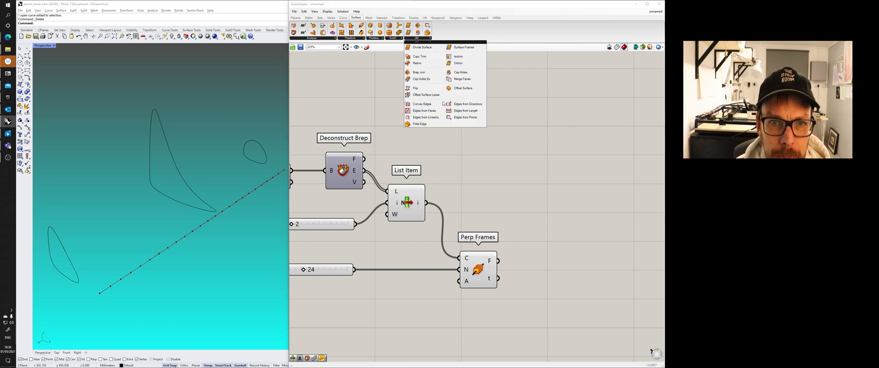
click(377, 40)
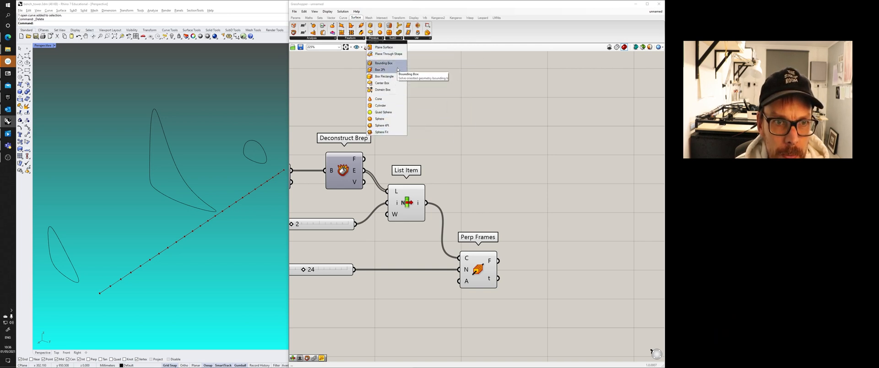
click(396, 38)
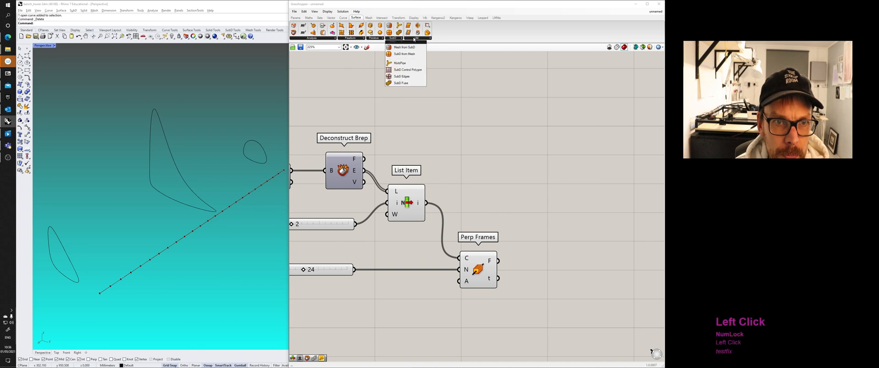
click(413, 39)
Step: Add a Brep | Plane intersection component to the canvas and reveal its location among the Intersect components
double_click(509, 177)
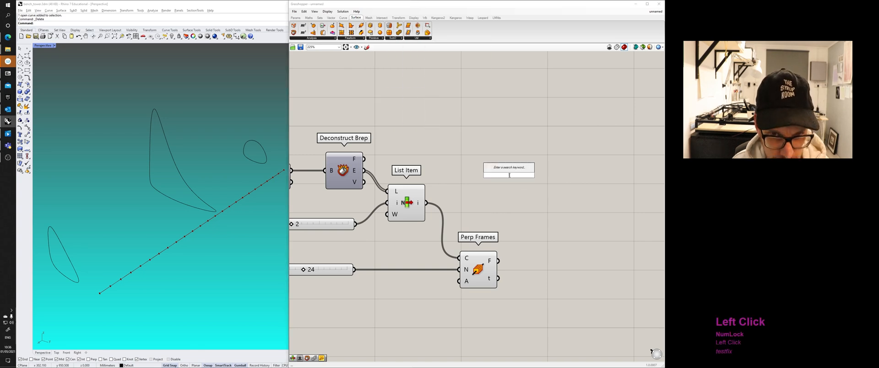
text(bre)
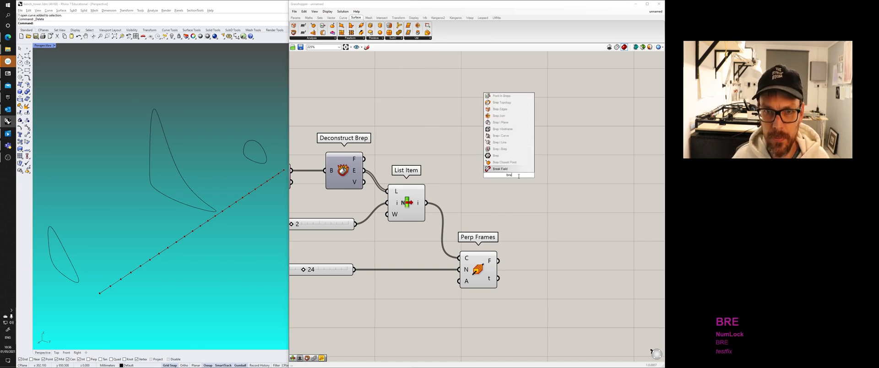
text(p pla)
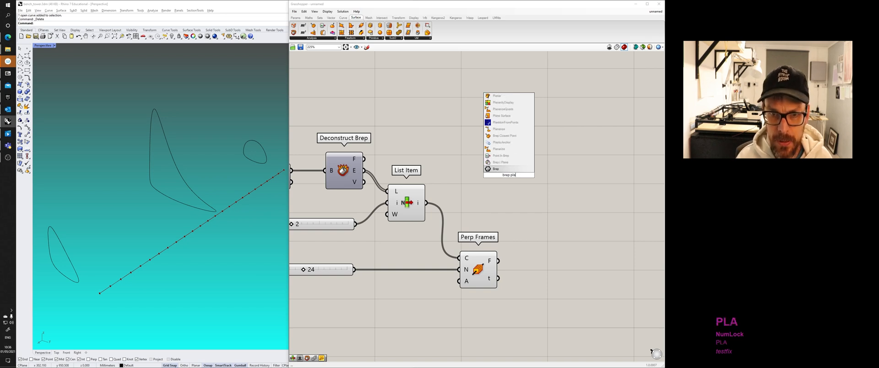
click(504, 167)
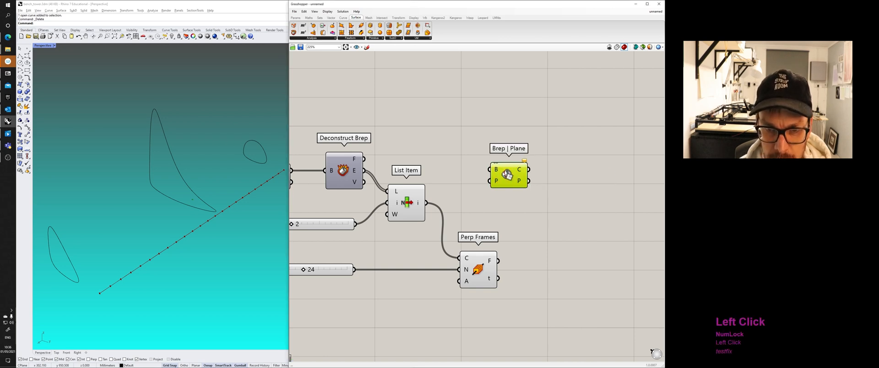
ctrl+alt+click(509, 170)
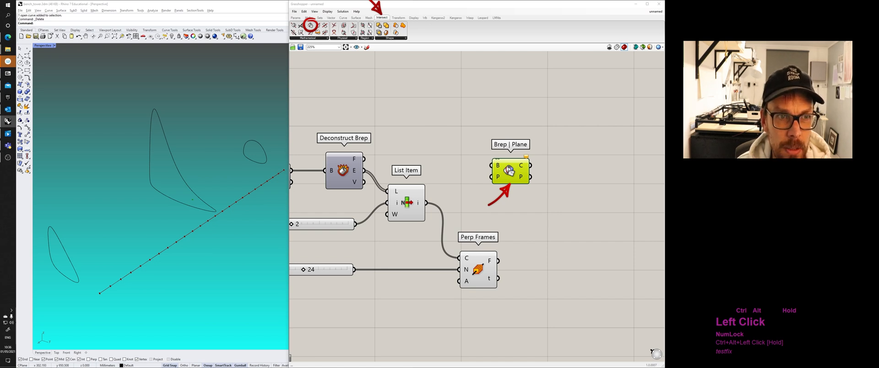
click(319, 39)
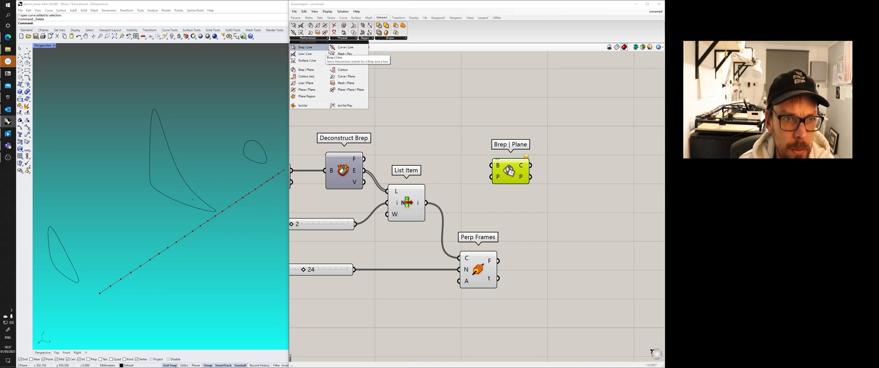
click(463, 148)
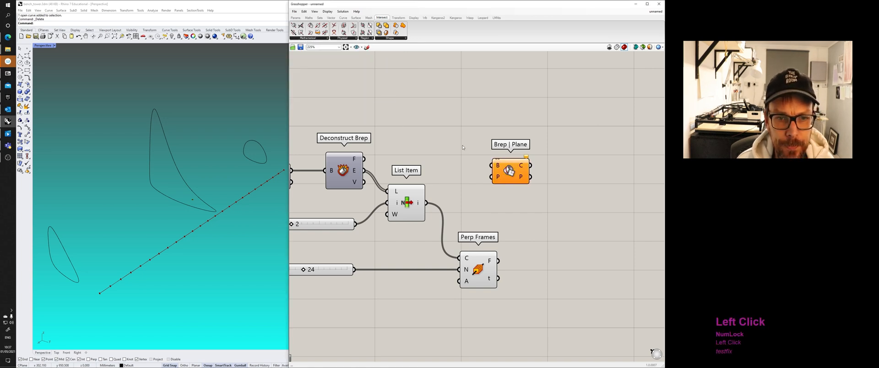
Step: Move Brep | Plane above and beyond List Item and connect the Loft output to its B input
right_drag(501, 208, 446, 205)
drag(455, 168, 471, 170)
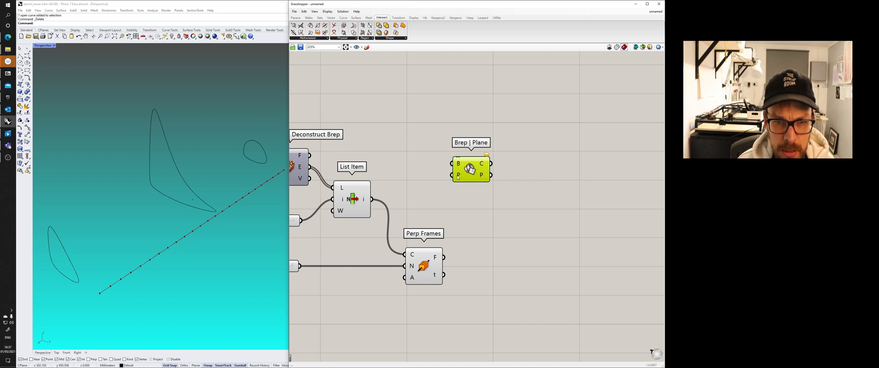
right_drag(459, 177, 559, 212)
scroll(494, 185, down, 2)
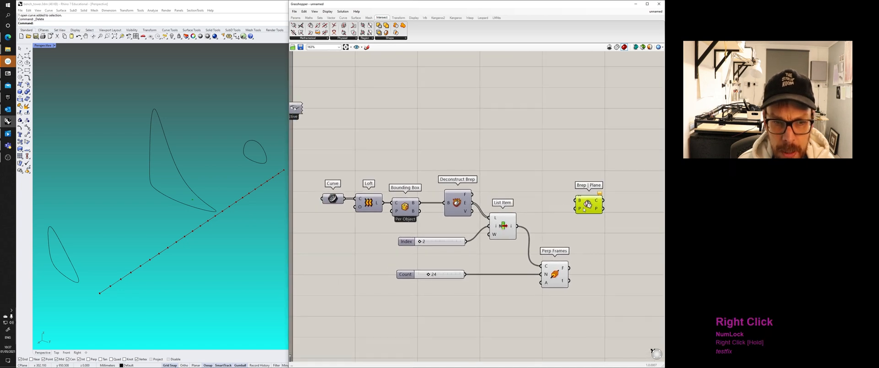
drag(585, 204, 578, 158)
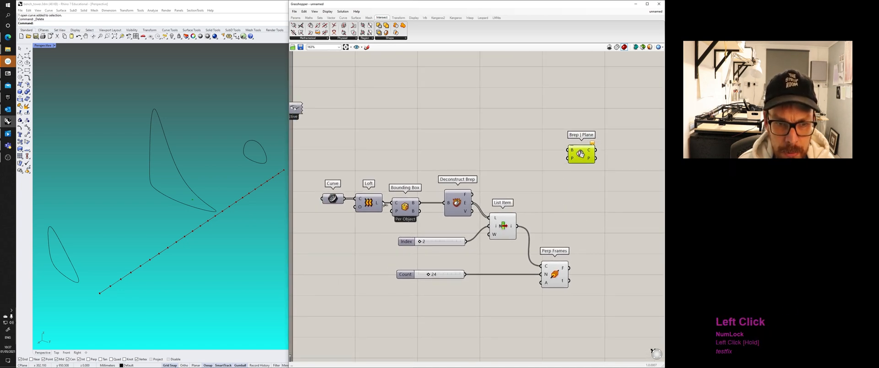
drag(419, 203, 584, 169)
click(557, 137)
right_drag(555, 209, 503, 188)
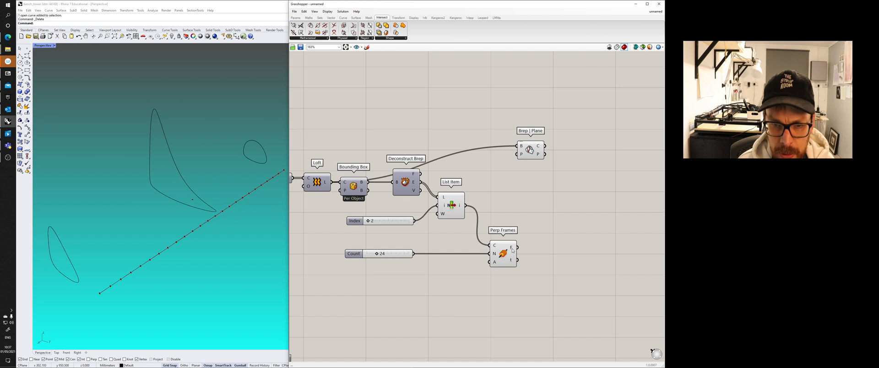
Step: Connect the F output of Perp Frames to the P input of Brep | Plane to section the loft
mouse_move(512, 250)
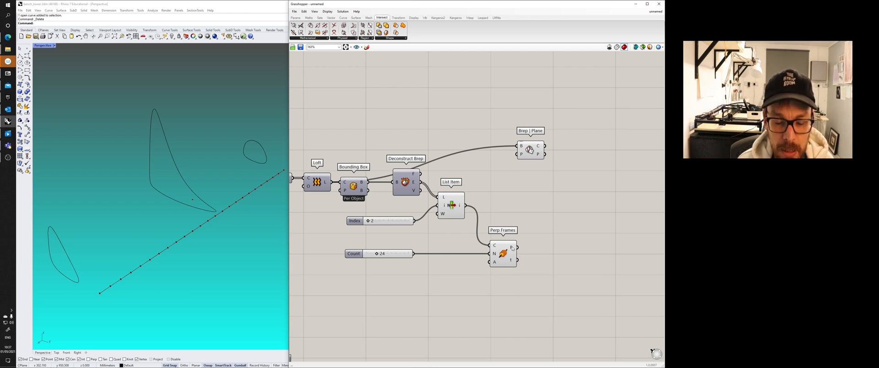
drag(514, 248, 553, 149)
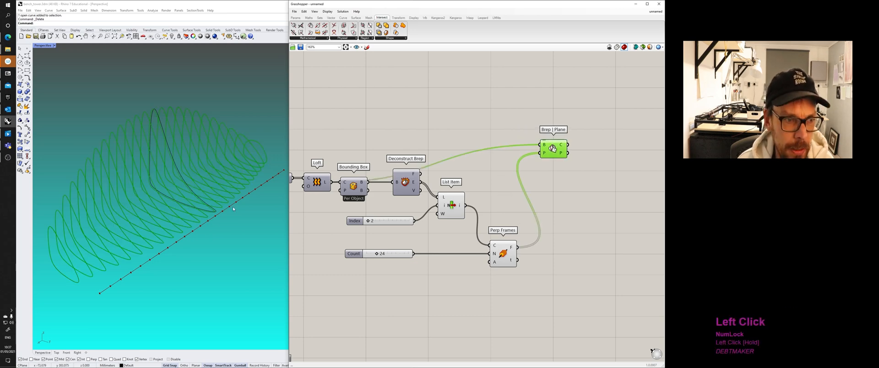
right_drag(192, 206, 234, 221)
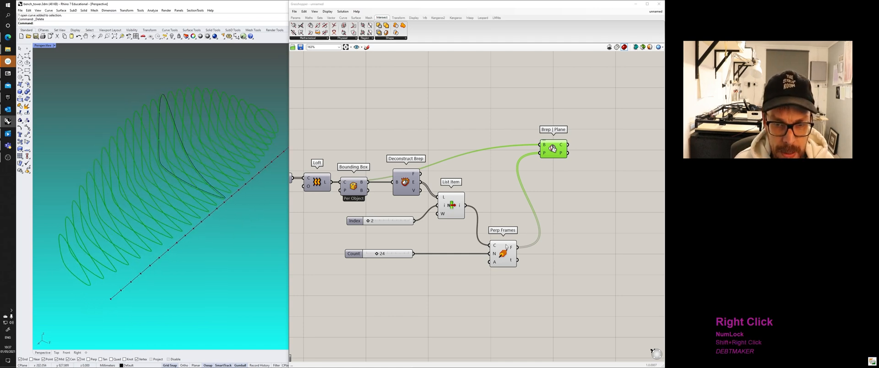
mouse_move(512, 249)
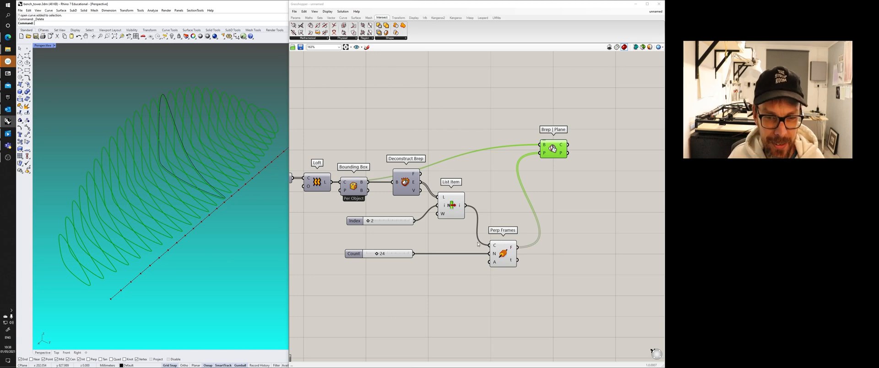
Step: Raise the Count slider to 71 and inspect the denser section curves in the Rhino viewport
right_drag(465, 250, 478, 249)
right_drag(406, 245, 425, 247)
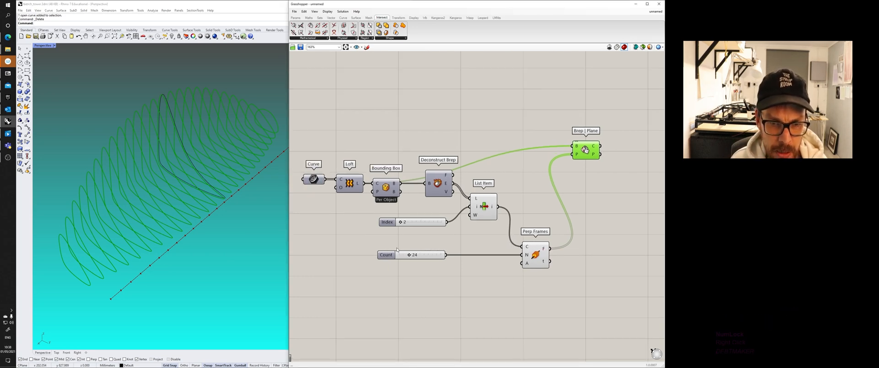
right_drag(257, 250, 167, 280)
scroll(237, 224, down, 3)
scroll(179, 253, up, 3)
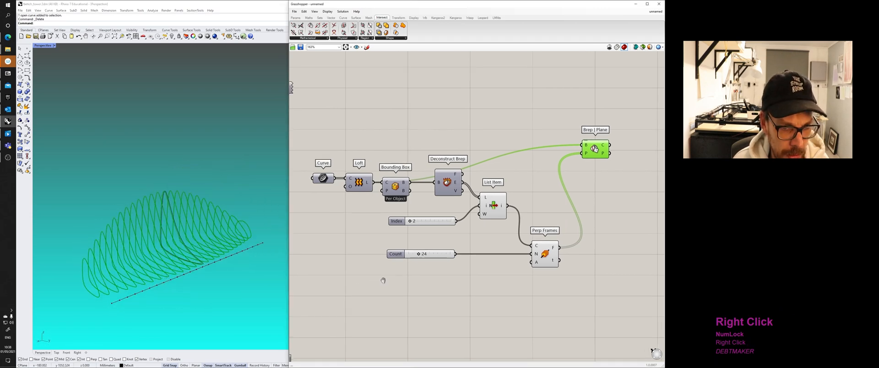
scroll(371, 259, up, 3)
drag(434, 256, 472, 256)
right_drag(243, 248, 188, 244)
scroll(188, 244, down, 3)
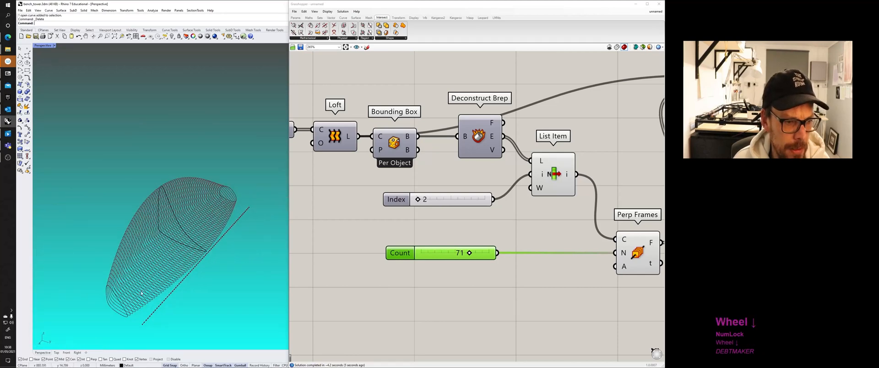
scroll(237, 276, up, 6)
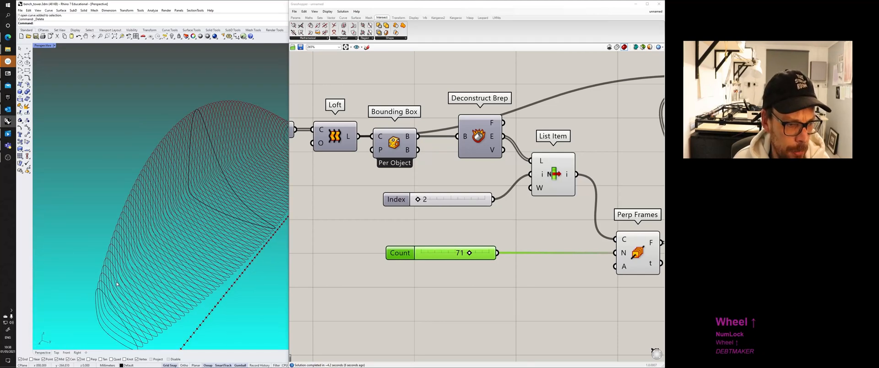
Step: Set the Count slider to 42 to space the loft sections farther apart
click(469, 252)
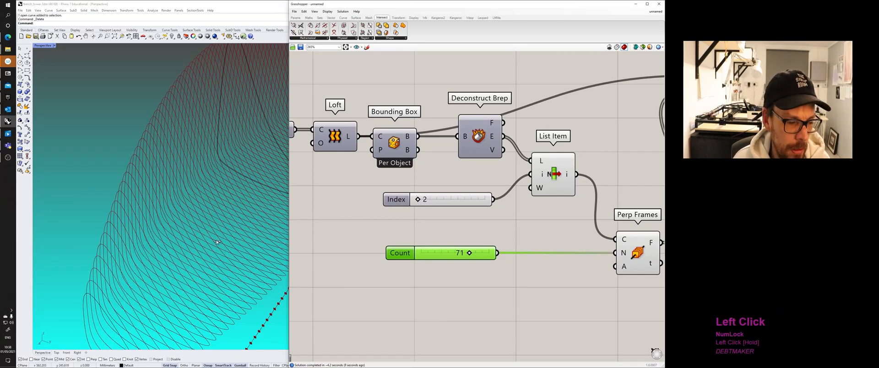
scroll(218, 242, down, 1)
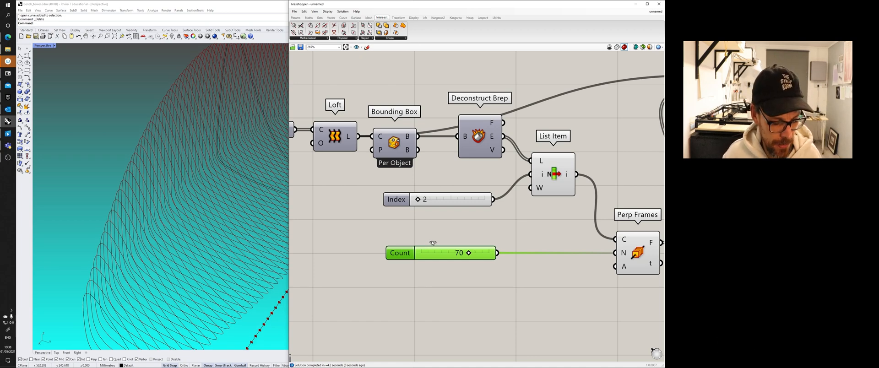
scroll(433, 239, down, 4)
scroll(220, 240, down, 4)
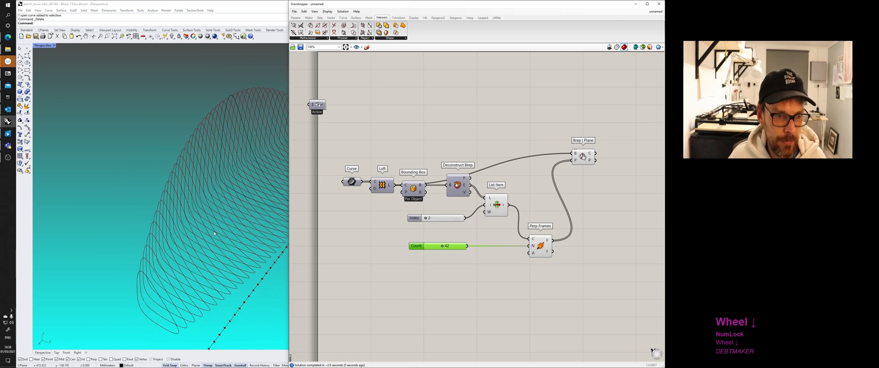
Step: Reshape the middle profile curve in Rhino by moving its inner control point up and outward, leaving the curve deselected
mouse_move(220, 240)
right_down()
mouse_move(297, 228)
mouse_move(270, 224)
mouse_move(223, 248)
mouse_move(211, 242)
right_up()
click(222, 250)
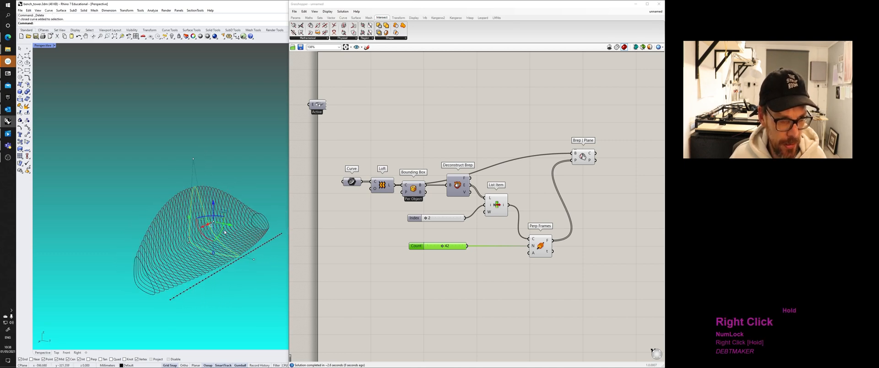
scroll(212, 241, up, 3)
click(197, 257)
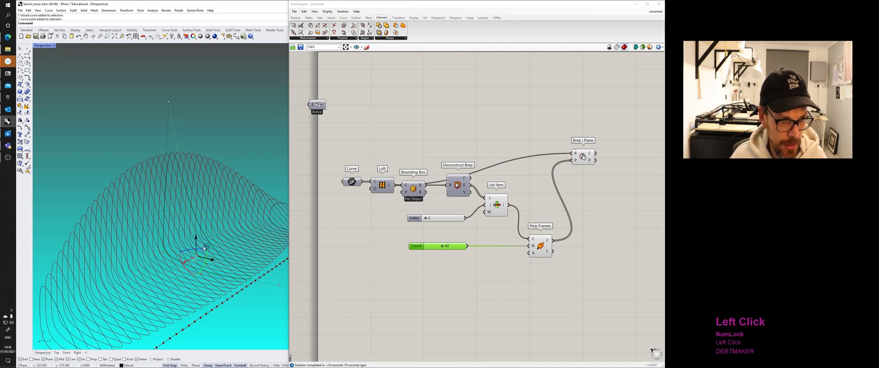
drag(206, 245, 251, 178)
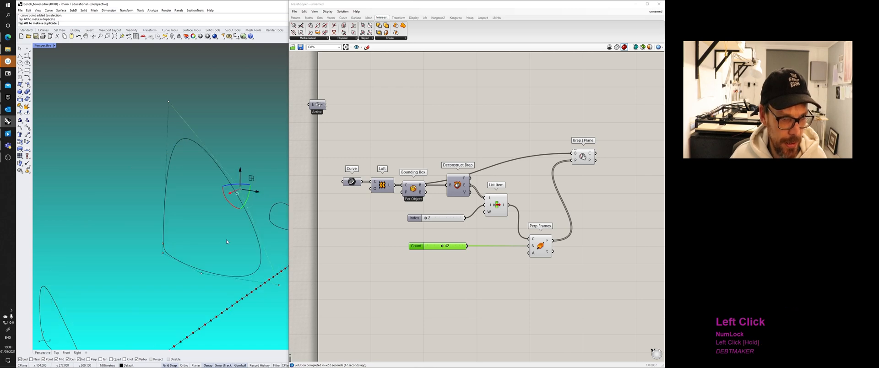
scroll(246, 271, down, 1)
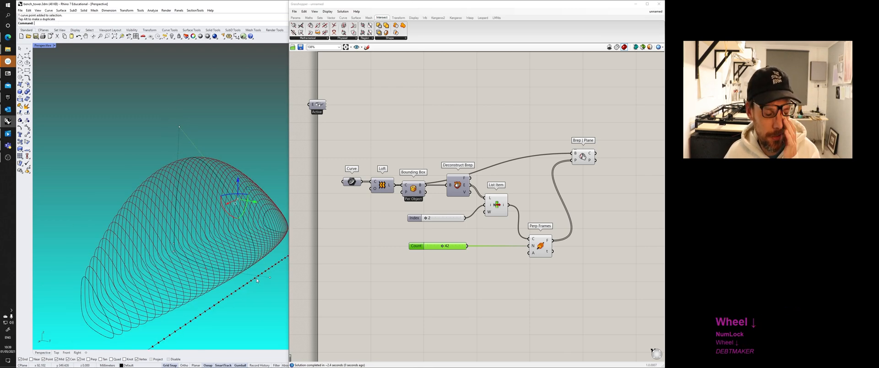
right_drag(257, 280, 219, 297)
key(Escape)
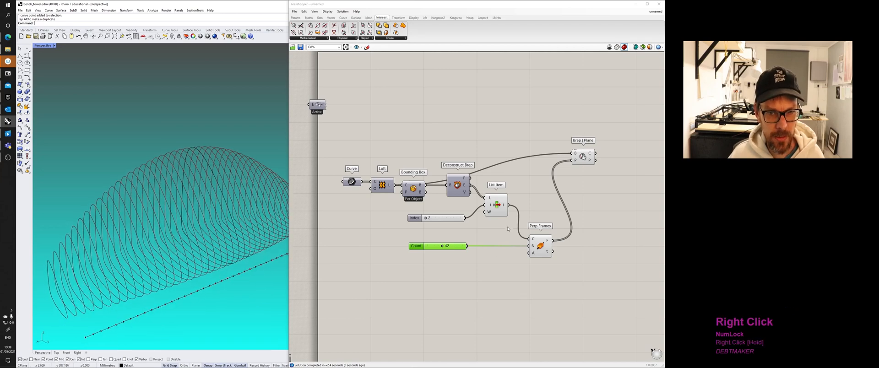
Step: Nudge Brep | Plane slightly upward and turn off the preview of List Item and Perp Frames
mouse_move(587, 163)
mouse_down()
mouse_move(573, 197)
mouse_move(584, 162)
mouse_move(586, 238)
mouse_move(588, 155)
mouse_up()
click(546, 323)
drag(546, 323, 482, 192)
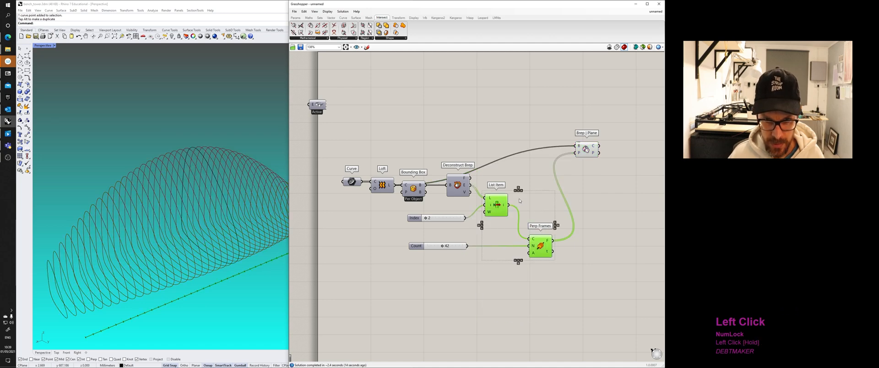
middle_click(522, 197)
click(512, 210)
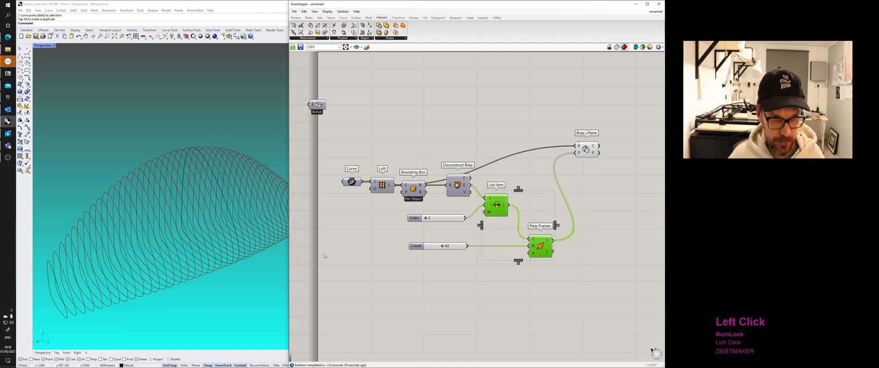
right_drag(206, 254, 270, 266)
scroll(157, 252, down, 4)
scroll(163, 219, up, 3)
right_drag(528, 184, 517, 179)
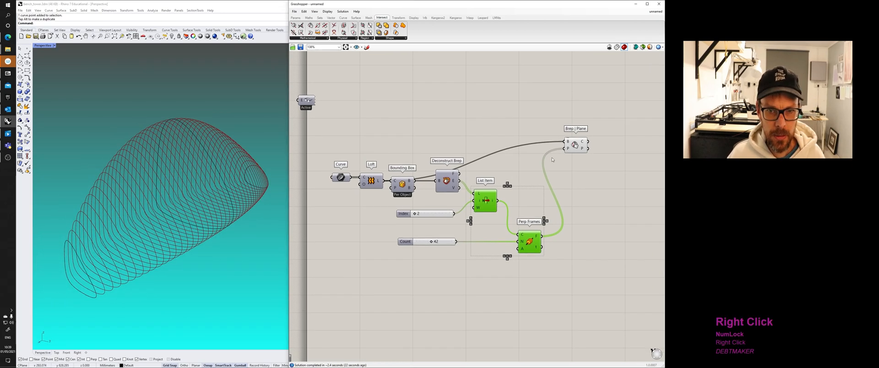
Step: Nudge Brep | Plane slightly on the canvas, clear the selection and examine the section curves in the Rhino viewport
click(573, 143)
click(547, 108)
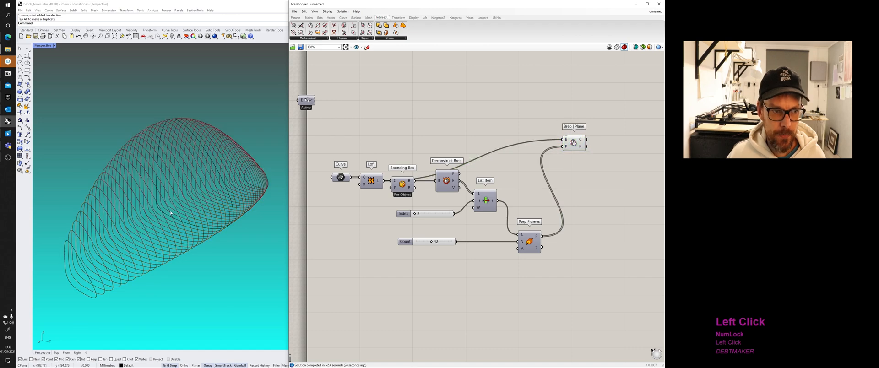
right_drag(167, 213, 141, 248)
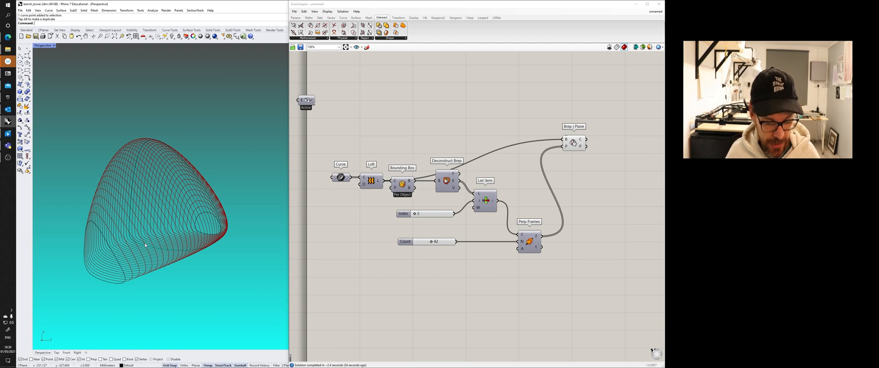
right_drag(309, 197, 325, 194)
right_drag(144, 240, 141, 243)
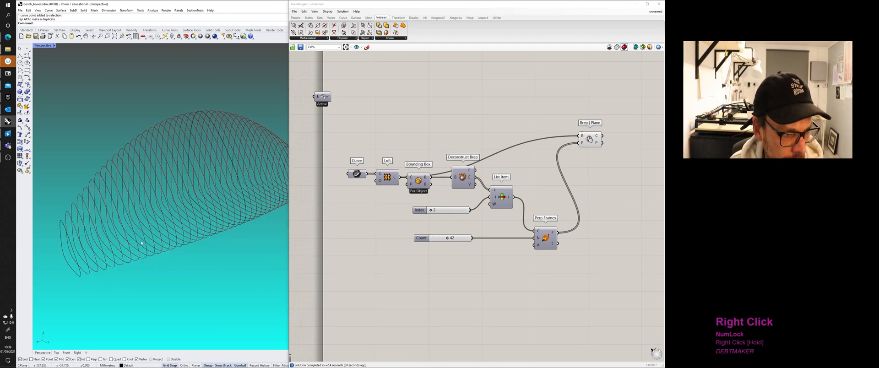
Step: Set the Count slider to 58 and examine the denser section curves in the Rhino viewport
click(431, 211)
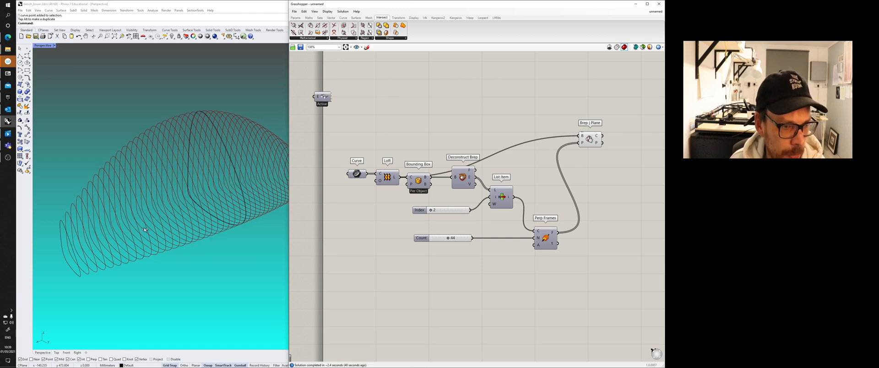
right_click(164, 226)
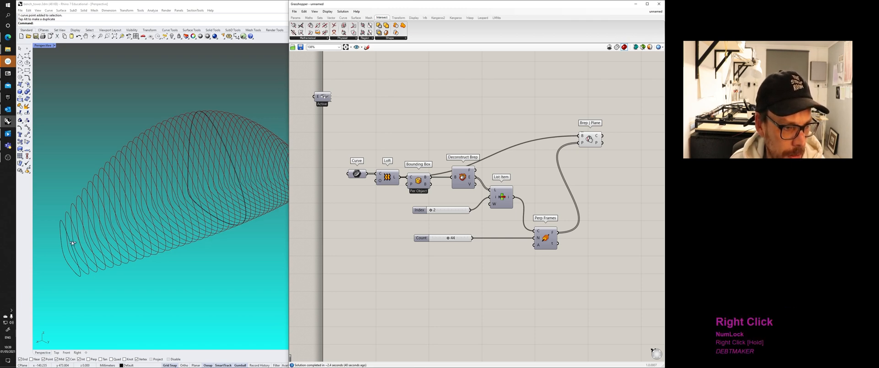
right_drag(70, 253, 119, 259)
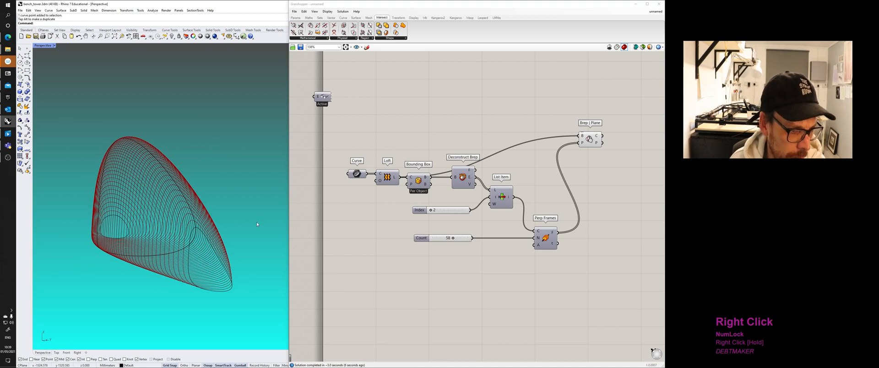
Step: Bake the section curves from Brep | Plane into the Rhino document
click(590, 143)
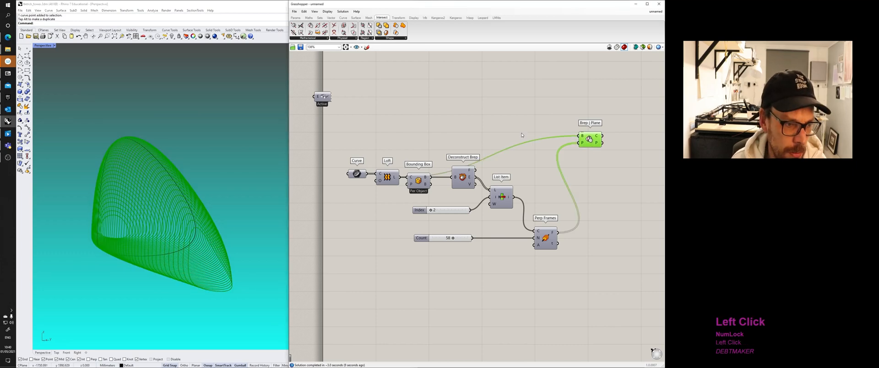
middle_click(585, 130)
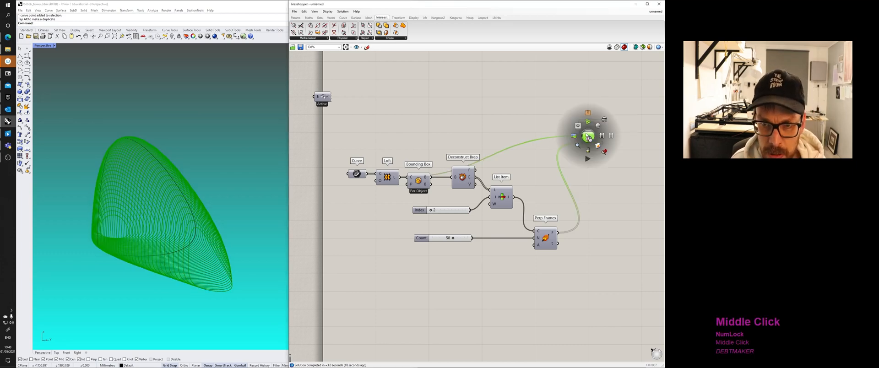
click(581, 125)
middle_click(589, 139)
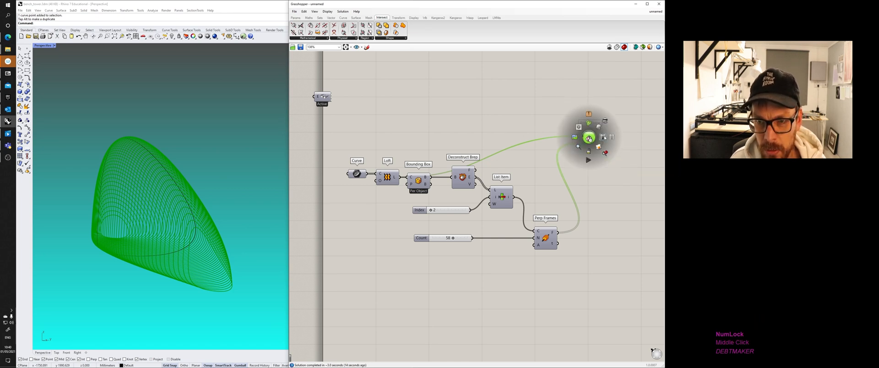
click(601, 150)
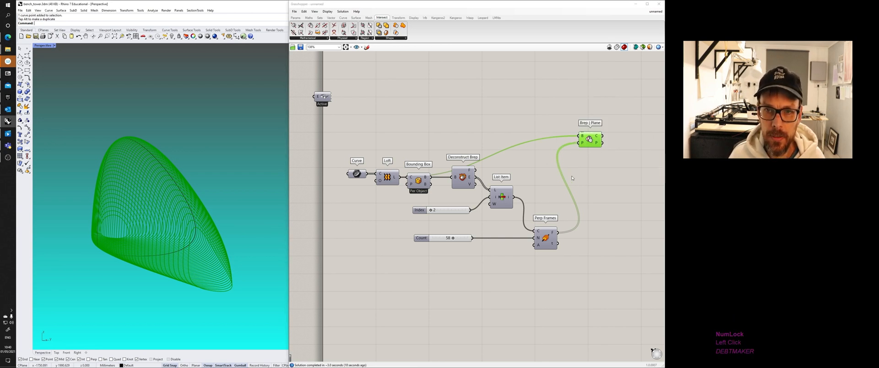
Step: Check the baked geometry in Rhino by selecting the middle profile and all curves together, leaving everything deselected
click(194, 218)
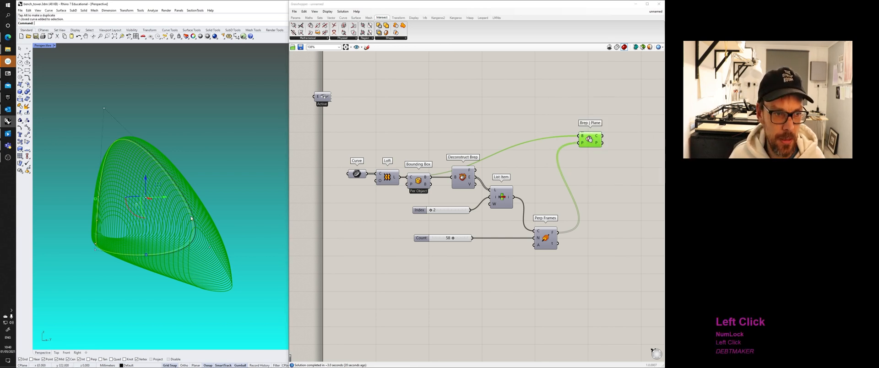
click(226, 205)
scroll(249, 194, down, 9)
right_drag(254, 195, 215, 174)
drag(162, 152, 245, 233)
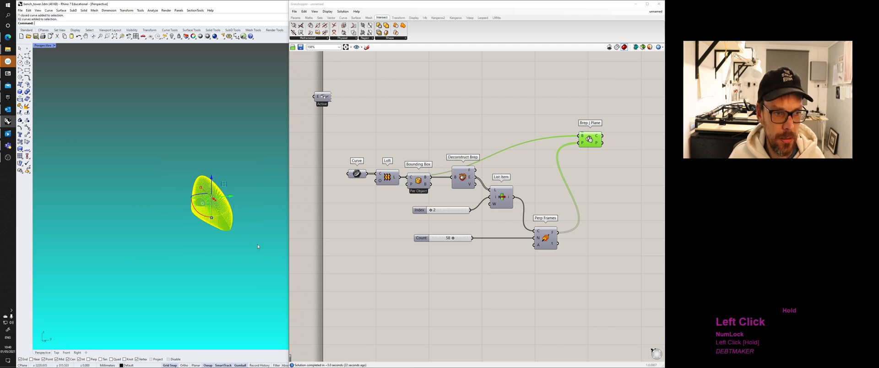
click(253, 214)
right_drag(253, 214, 220, 228)
scroll(219, 228, up, 2)
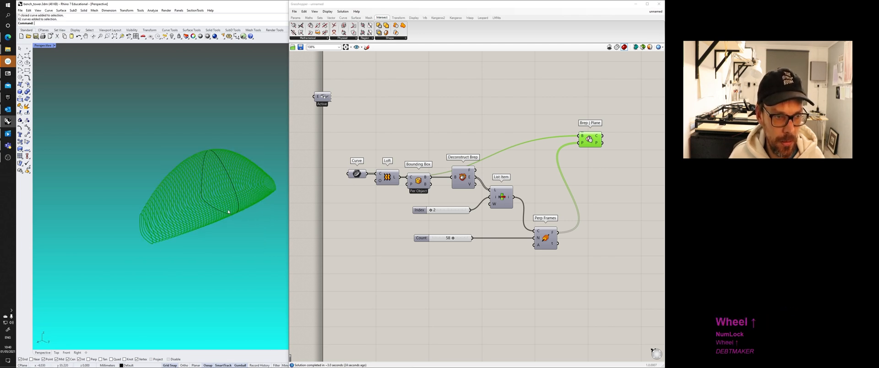
Step: Check for overlapping curves at the middle and end profiles, and select the whole set of curves once more before deselecting it
click(236, 198)
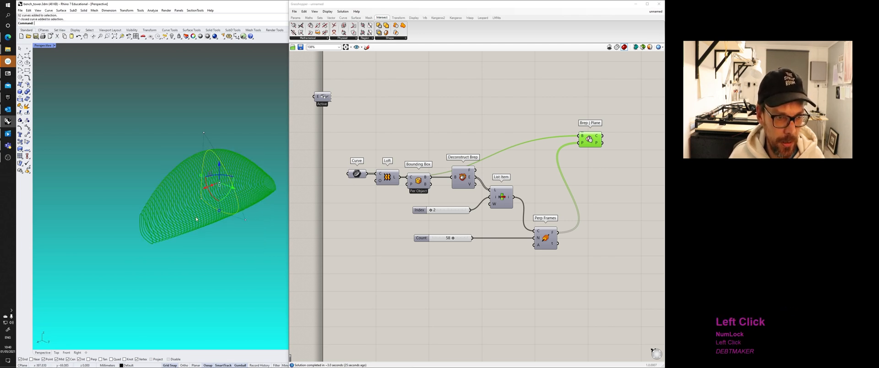
click(195, 255)
drag(148, 236, 150, 238)
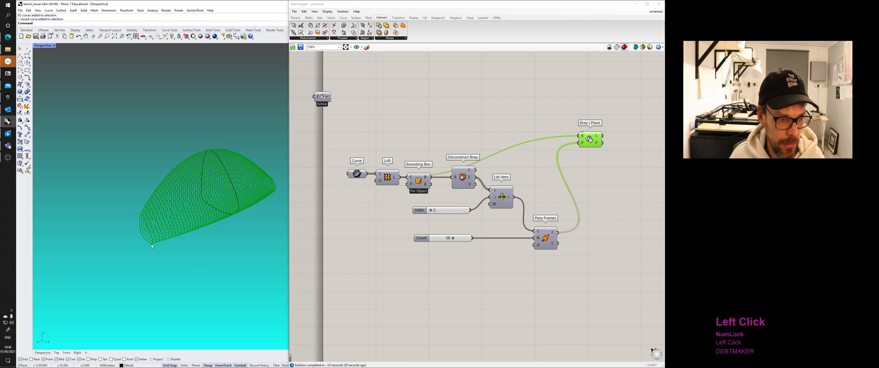
click(151, 243)
click(170, 257)
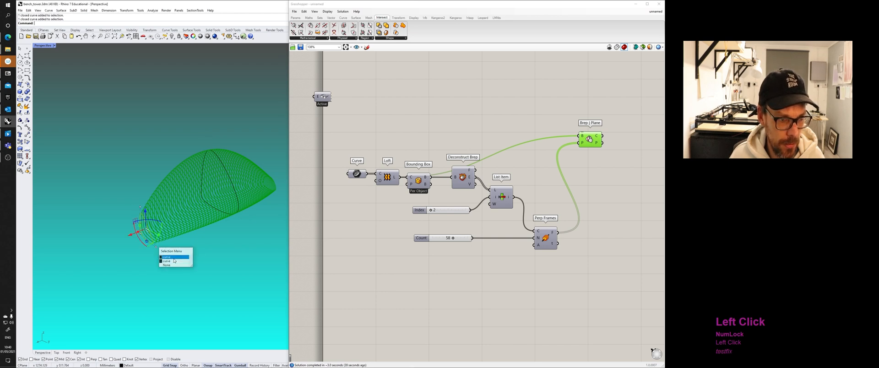
click(163, 234)
click(185, 251)
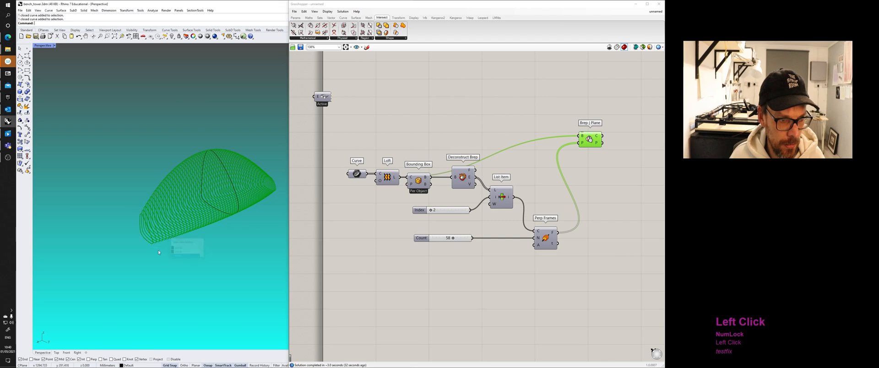
drag(140, 162, 288, 255)
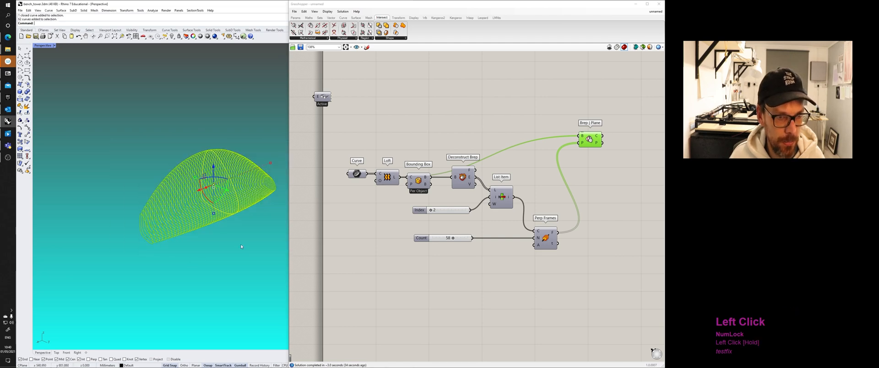
click(183, 258)
Step: Deselect Brep | Plane and undo the recent Count slider, component position and preview changes in Grasshopper
click(640, 178)
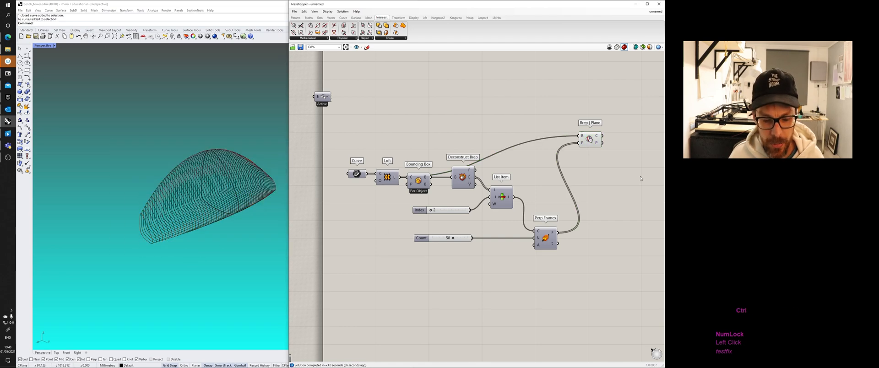
key(ctrl+z)
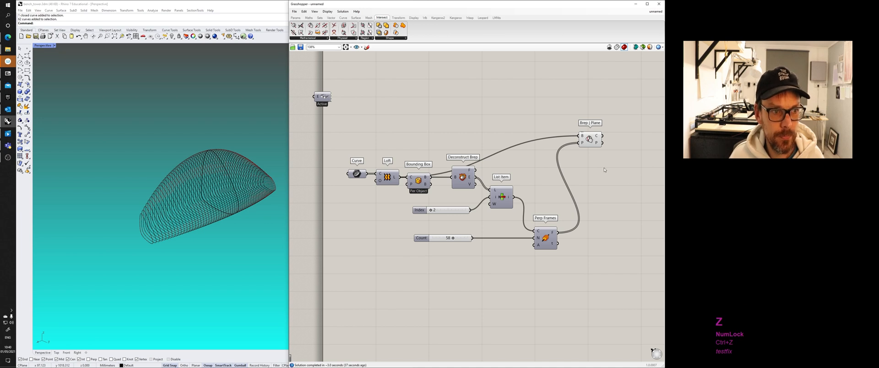
key(ctrl+z)
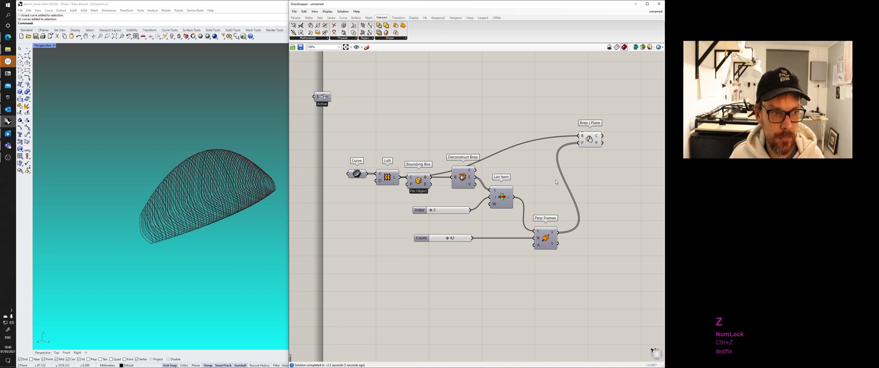
drag(587, 130, 589, 132)
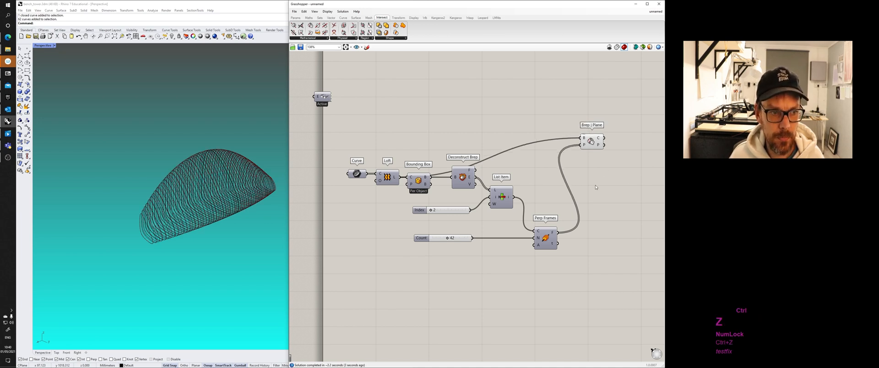
key(ctrl+z)
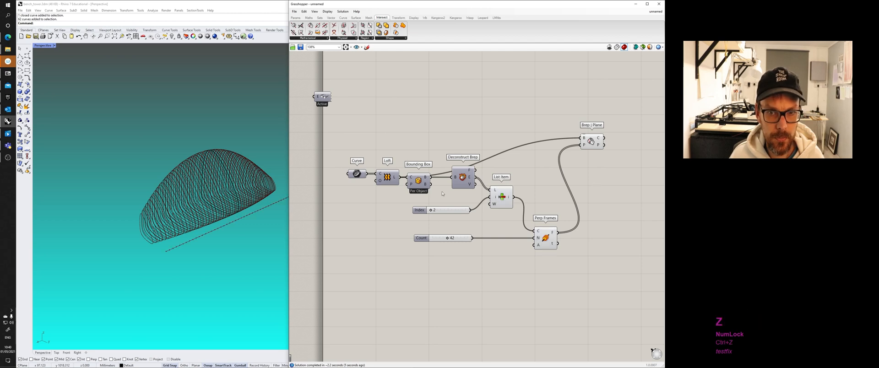
Step: Examine the baked curves from several angles and redo the undone preview, component position and Count slider changes
click(189, 220)
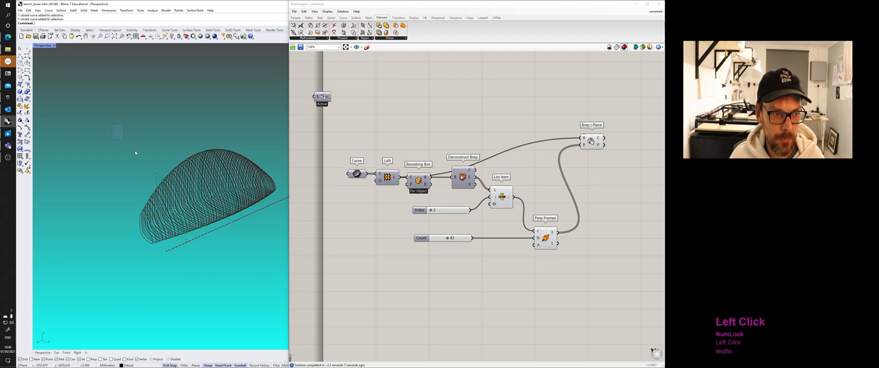
drag(113, 125, 118, 169)
right_drag(151, 183, 192, 215)
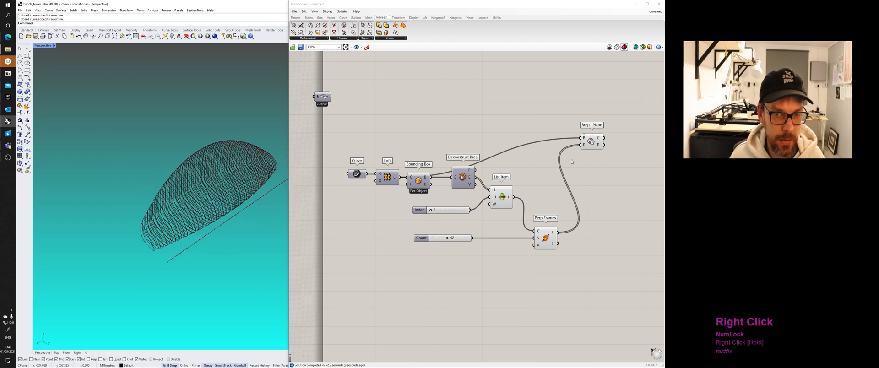
click(595, 143)
right_drag(275, 221, 168, 197)
key(ctrl+y)
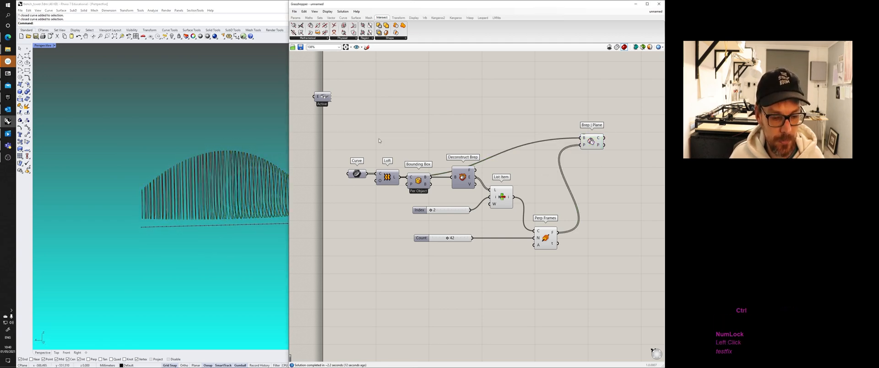
key(ctrl+y)
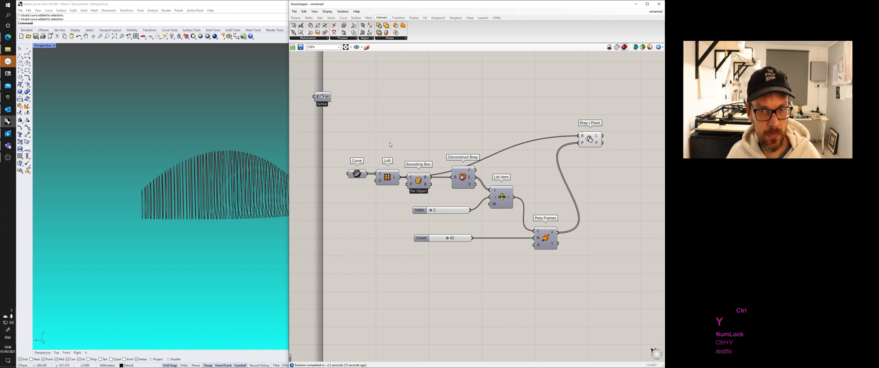
Step: Examine the baked section curves and the overlapping curves around the middle profile at close range
right_drag(163, 136, 219, 155)
click(221, 155)
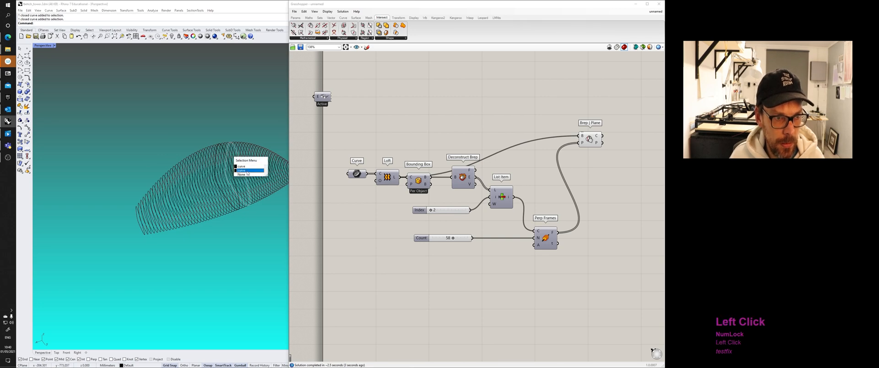
right_click(214, 131)
scroll(248, 153, up, 5)
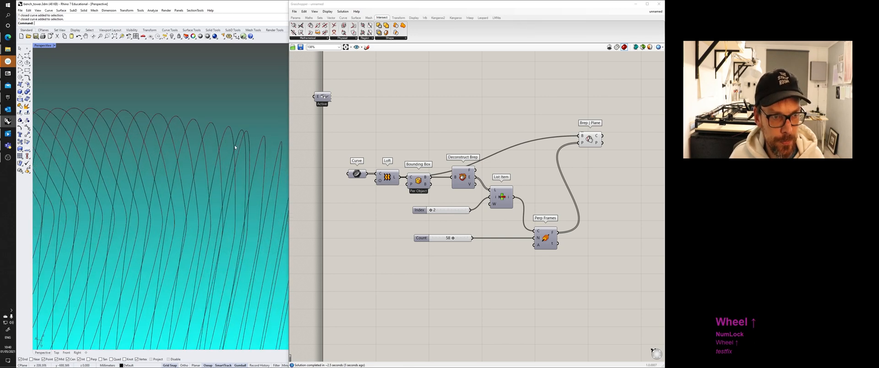
right_drag(235, 142, 204, 147)
scroll(238, 128, up, 3)
click(242, 122)
scroll(235, 133, down, 3)
Step: Restore the four-viewport layout in Rhino and frame the complete set of curves in the Top view
double_click(43, 46)
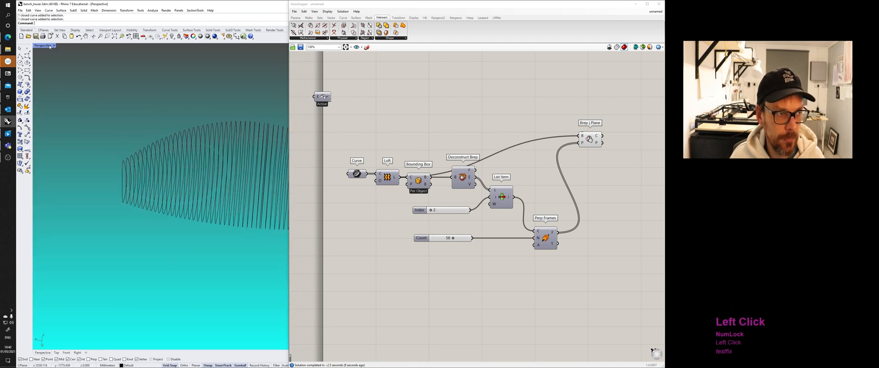
scroll(124, 151, down, 12)
right_drag(147, 167, 132, 158)
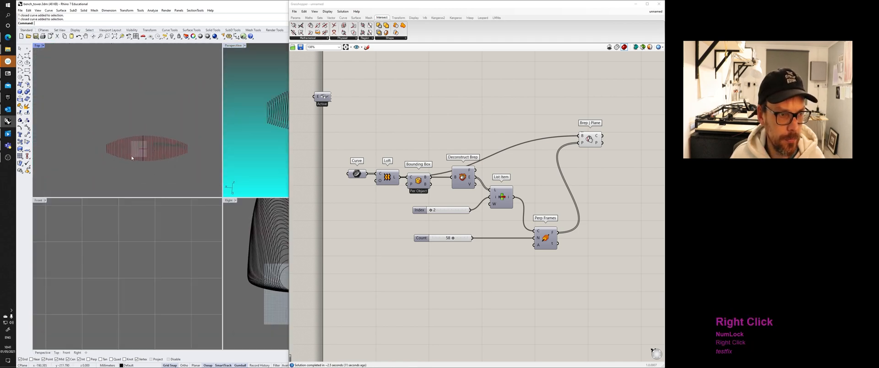
Step: Try to delete the curves in one half of the form, up to the middle profile, from the Top view
drag(106, 123, 142, 177)
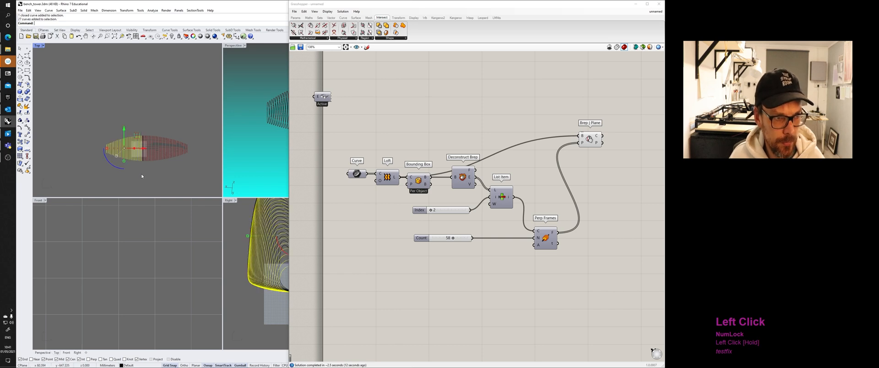
key(Delete)
drag(139, 144, 143, 168)
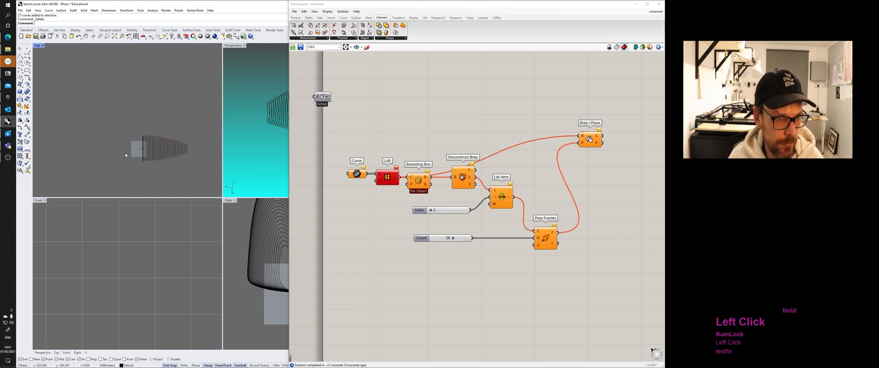
Step: Undo the curve deletion and the earlier bake of the section curves
key(ctrl+z)
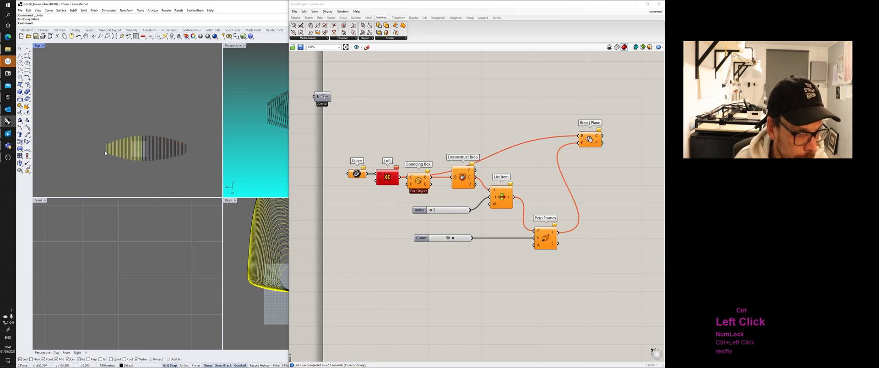
ctrl+click(106, 148)
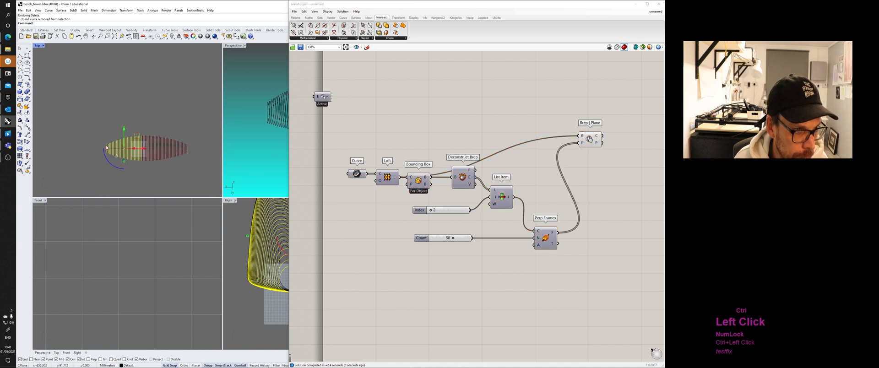
ctrl+click(107, 148)
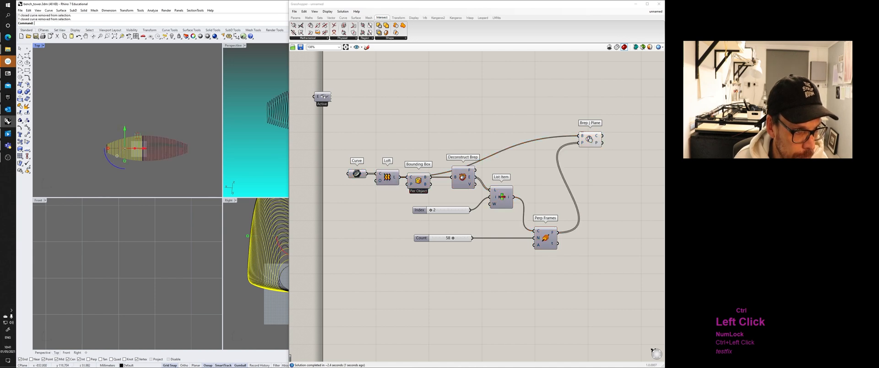
click(182, 165)
key(ctrl+z)
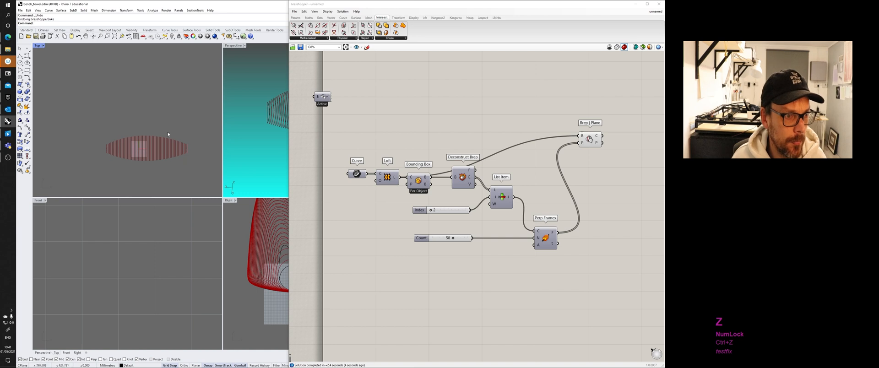
Step: Hide the three original profile curves in Rhino
click(155, 163)
click(401, 135)
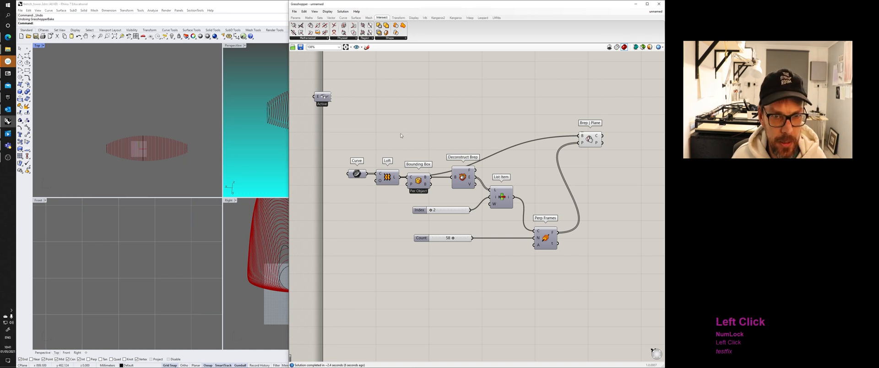
drag(91, 118, 211, 175)
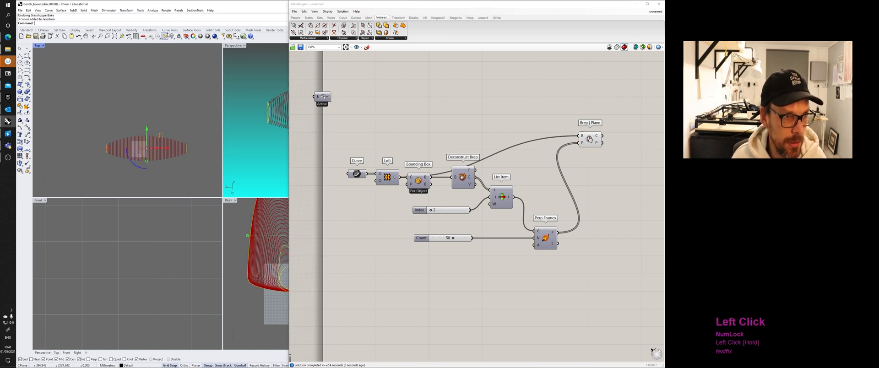
click(168, 36)
Step: Bake the Brep | Plane section curves to the Default layer as one group
click(589, 139)
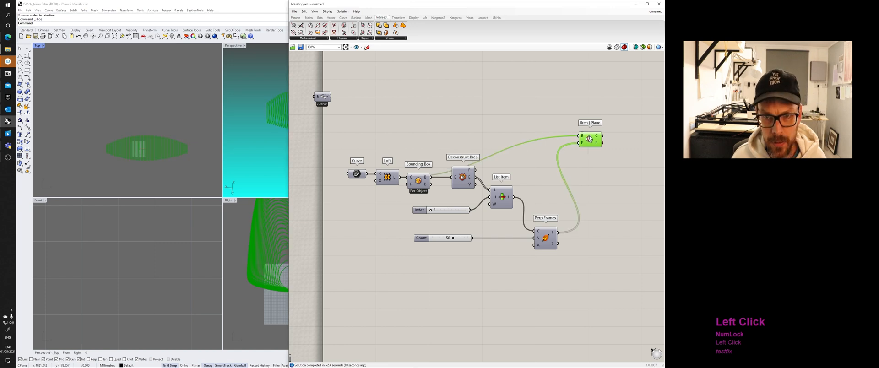
right_click(588, 139)
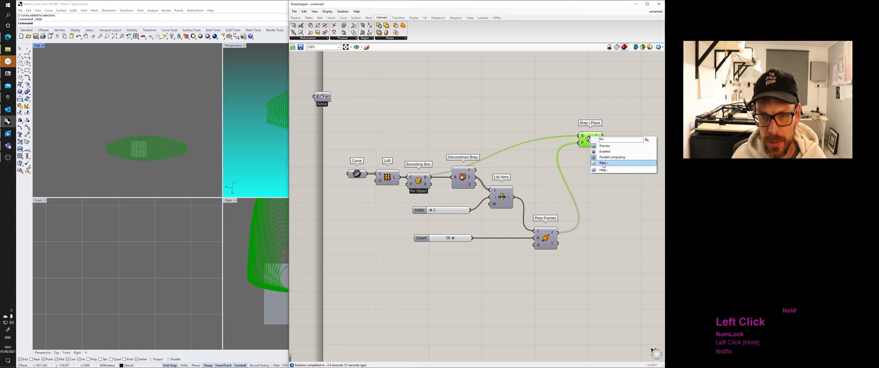
click(604, 163)
drag(591, 113, 437, 114)
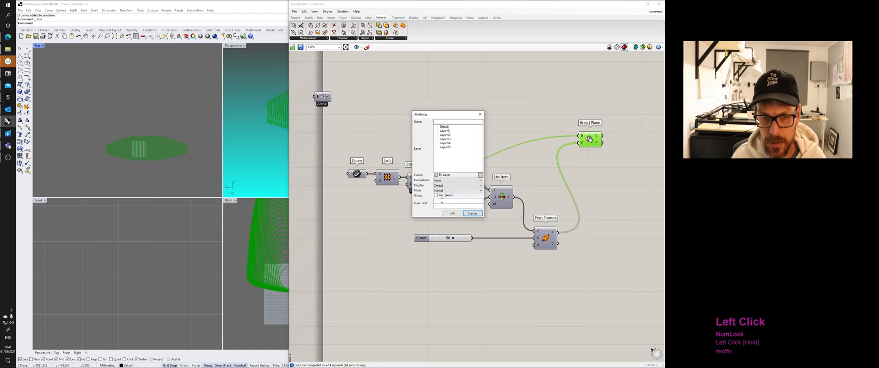
click(436, 196)
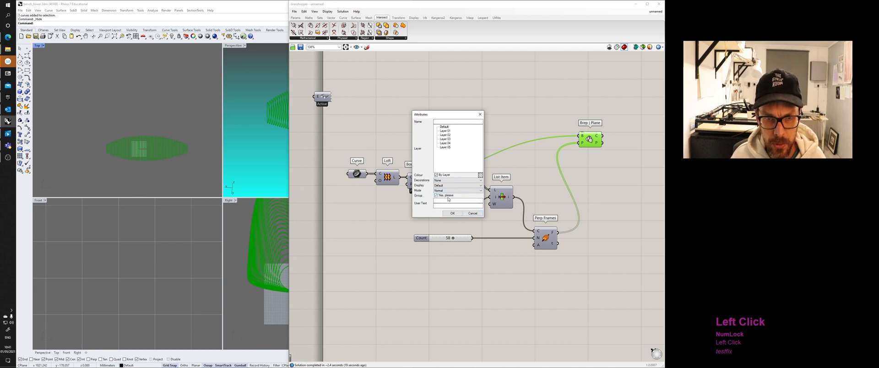
click(452, 213)
Step: Move the baked curve group clear of the Grasshopper preview in the Top view and compare both in a maximized Perspective view
click(143, 151)
drag(143, 151, 145, 107)
double_click(232, 46)
scroll(204, 157, down, 8)
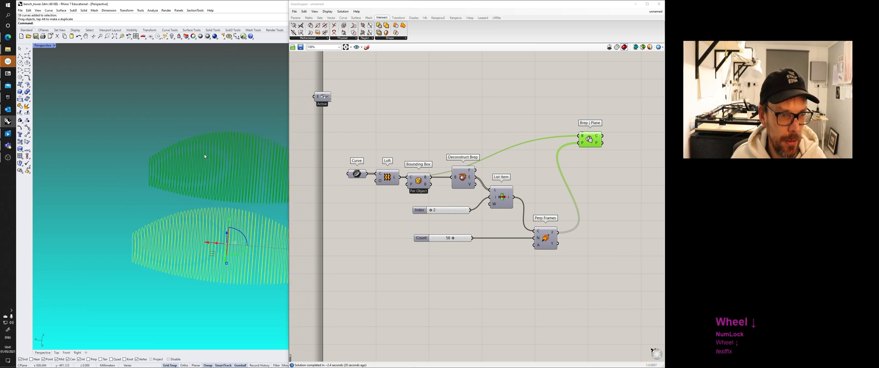
right_drag(204, 156, 217, 205)
click(251, 157)
scroll(235, 192, up, 10)
shift+right_drag(156, 229, 212, 219)
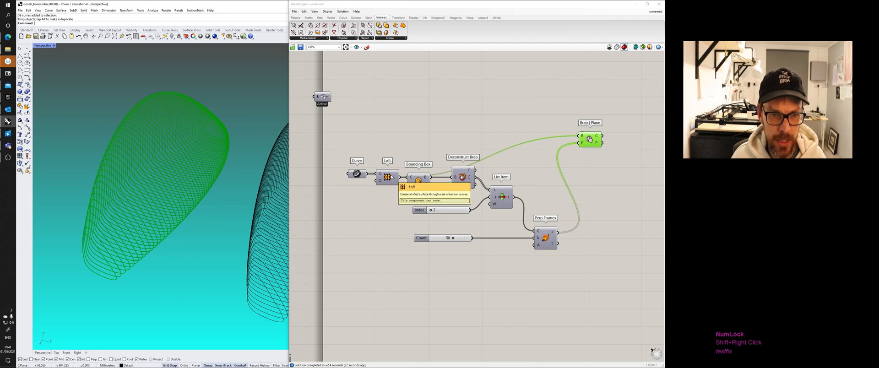
Step: Bake the Loft component's surface and move it beside the baked section curves
click(383, 156)
click(392, 180)
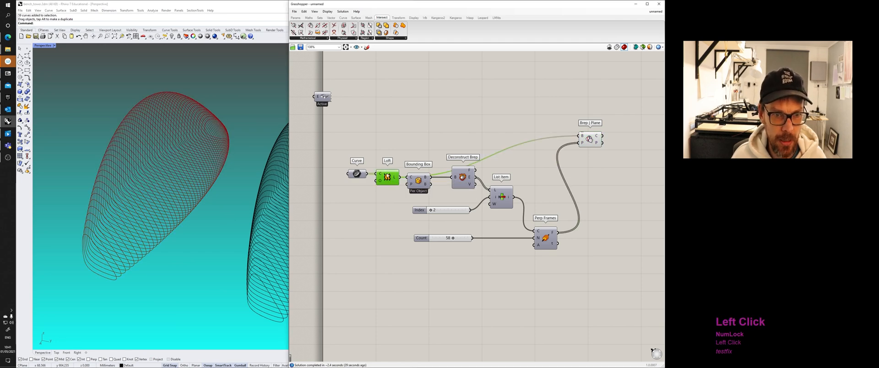
middle_click(386, 176)
click(396, 185)
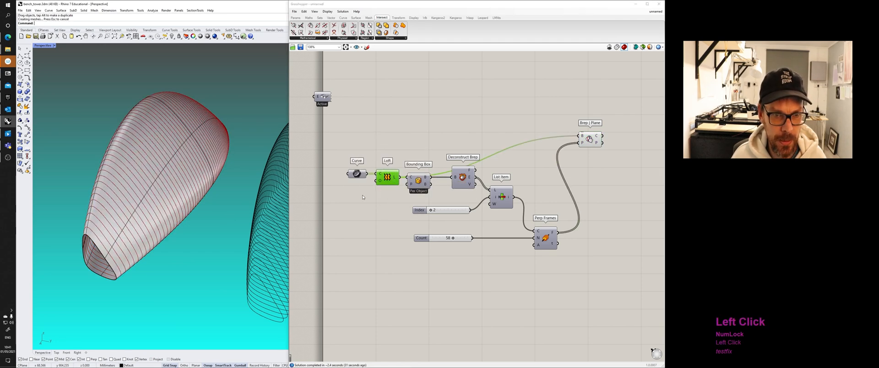
scroll(190, 189, down, 3)
click(191, 189)
drag(191, 180, 247, 185)
shift+right_drag(246, 186, 188, 174)
drag(188, 173, 266, 191)
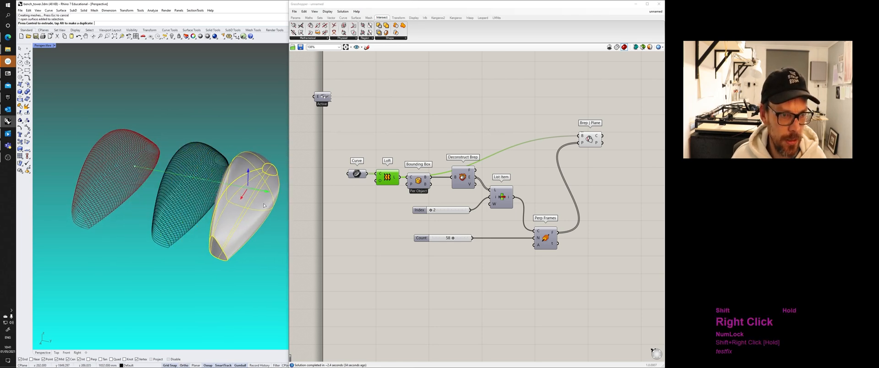
Step: Inspect the baked loft surface, then delete it together with the baked group of section curves
right_drag(206, 248, 256, 239)
scroll(181, 238, up, 3)
scroll(193, 192, up, 4)
scroll(205, 184, down, 5)
scroll(181, 172, down, 6)
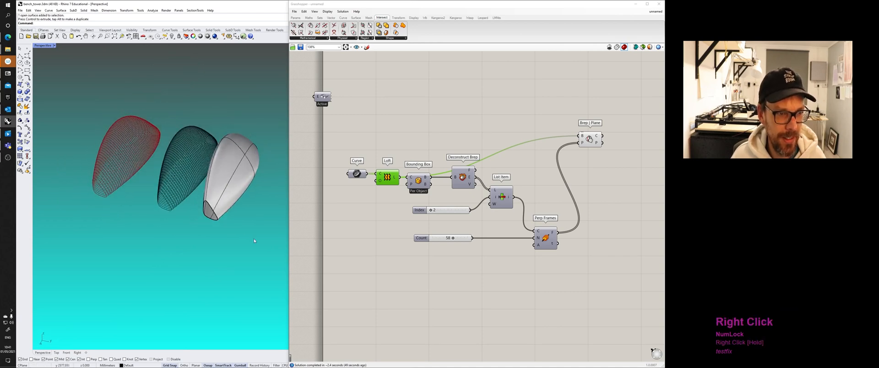
drag(258, 240, 168, 123)
key(Delete)
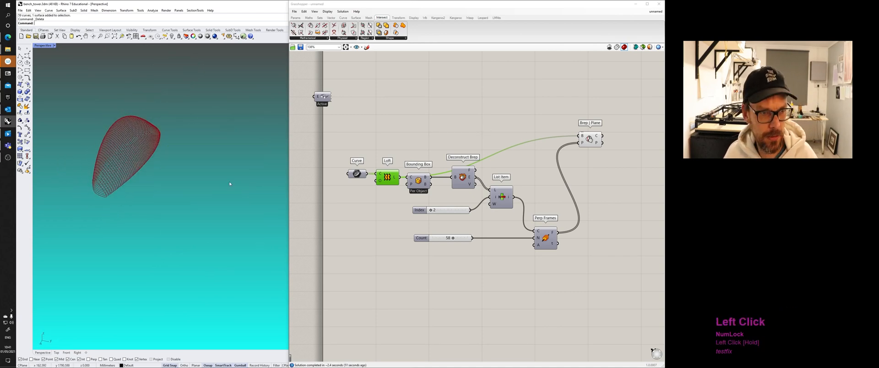
Step: Draw a single-segment polyline in front of the section preview, running roughly along the length of the form
right_drag(182, 169, 201, 197)
scroll(200, 197, up, 4)
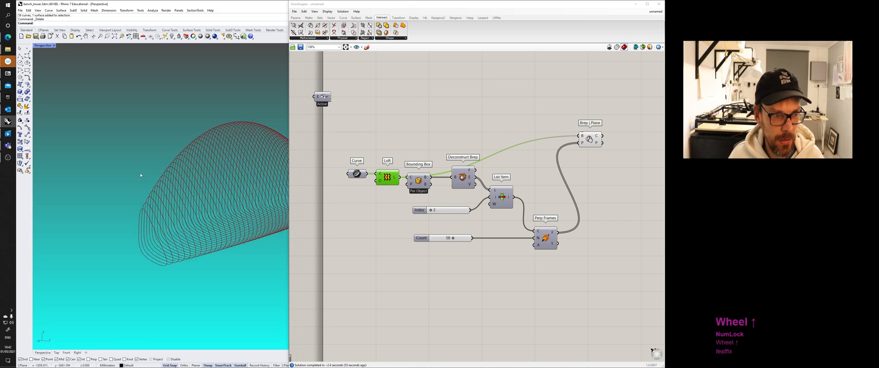
click(588, 138)
click(605, 161)
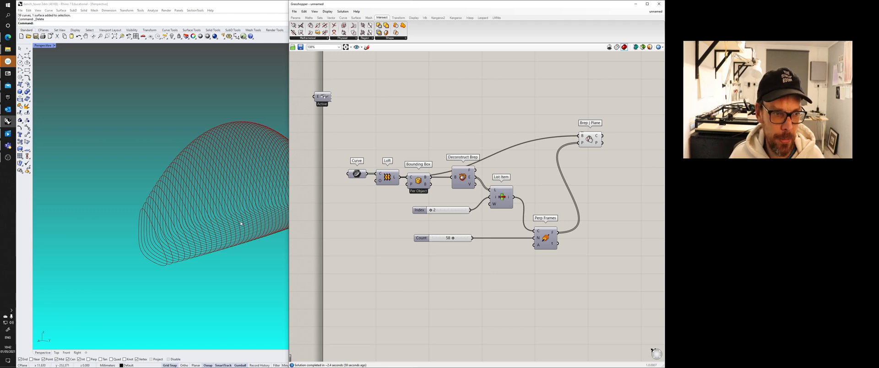
right_drag(241, 224, 137, 196)
click(20, 56)
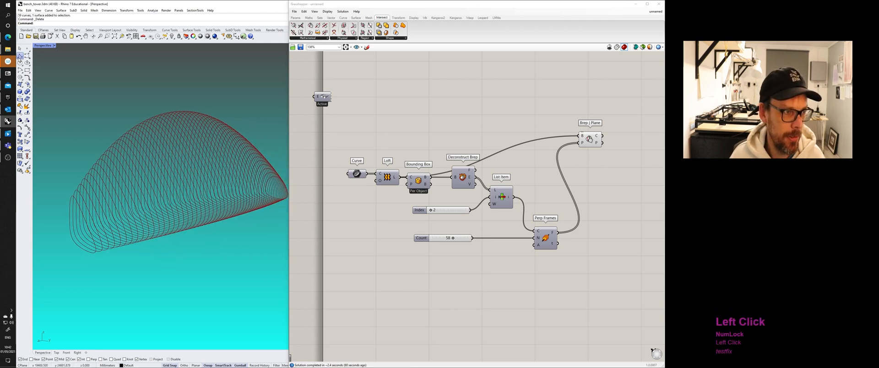
click(124, 292)
click(262, 243)
right_click(230, 256)
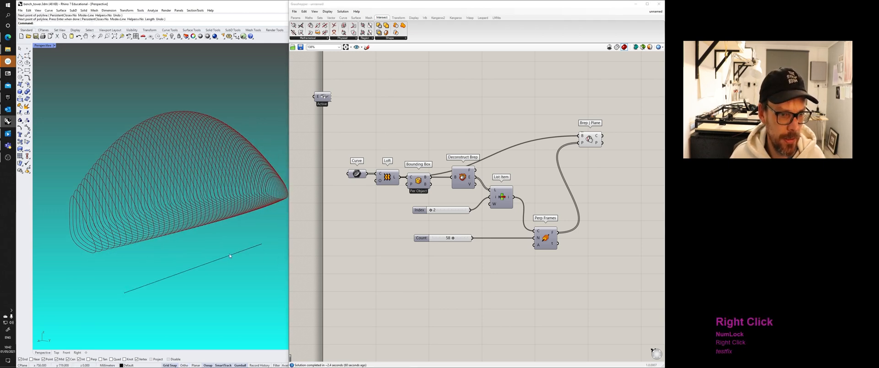
Step: Create a flat-capped pipe along the drawn line with a diameter of 5 at both start and end
click(213, 264)
text(pipre)
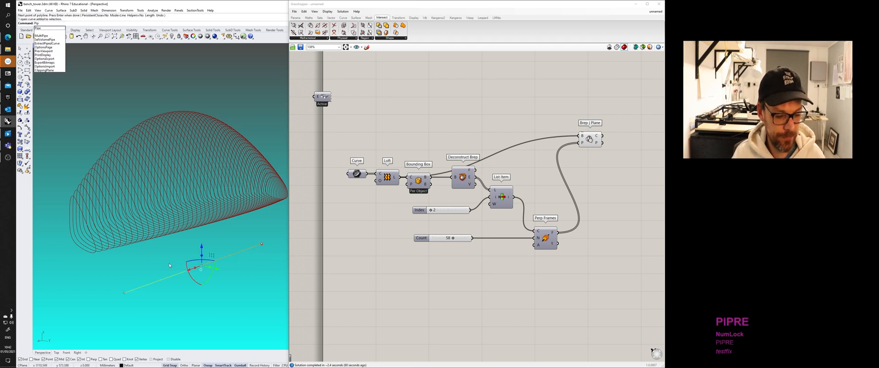
key(Return)
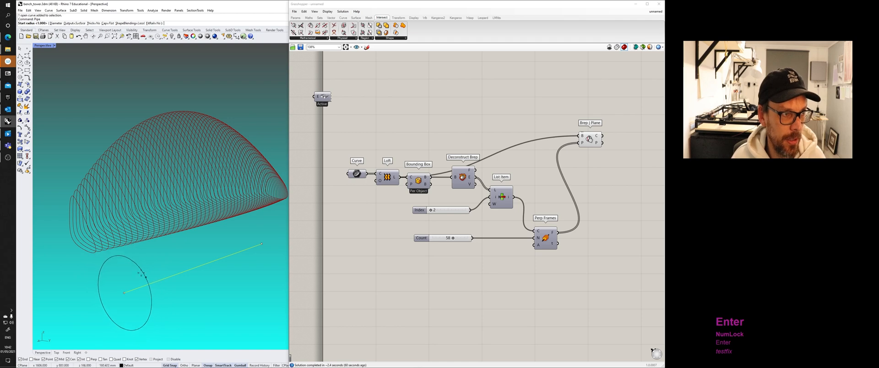
click(54, 23)
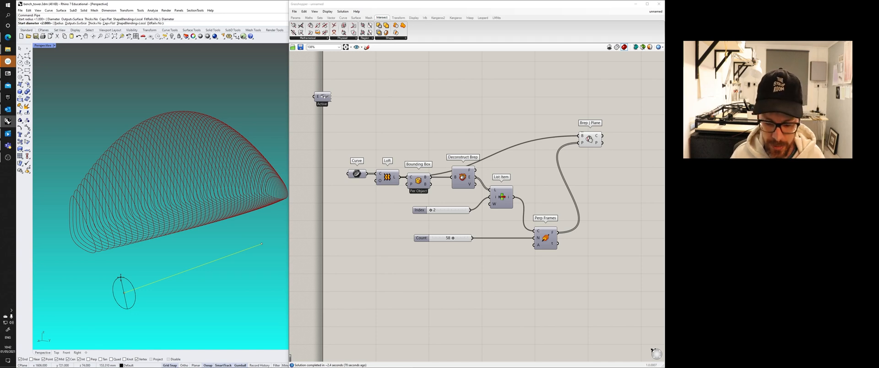
text(5)
key(Return)
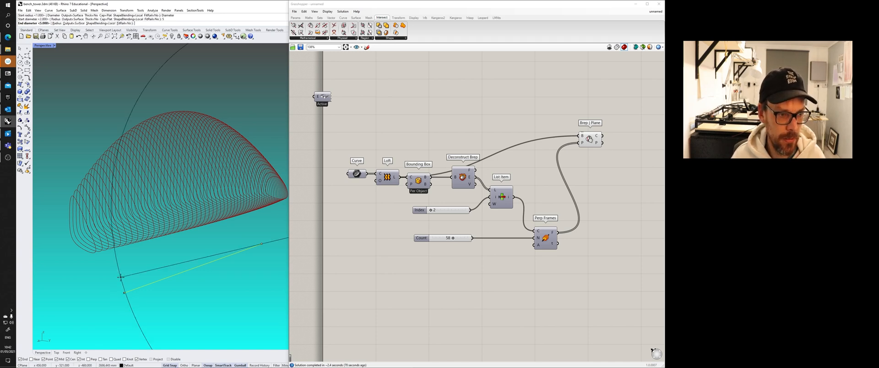
text(5)
key(Return)
key(Return)
click(120, 277)
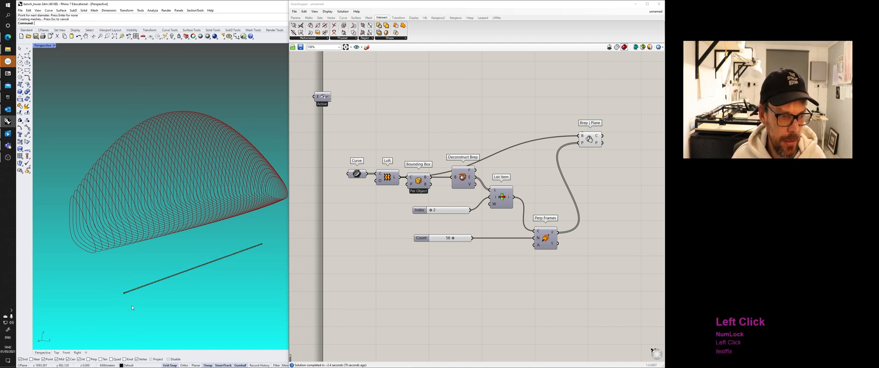
Step: Examine the new pipe and its thickness up close and next to the section curves
right_drag(121, 277, 145, 299)
scroll(249, 251, up, 8)
scroll(121, 183, down, 10)
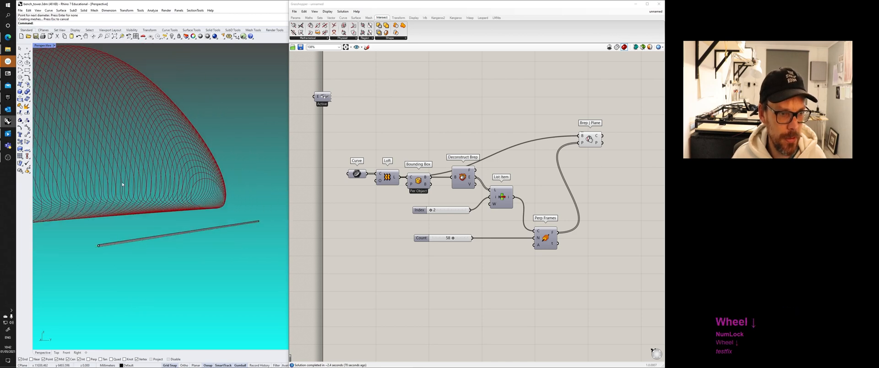
shift+right_drag(122, 182, 153, 271)
scroll(151, 268, up, 10)
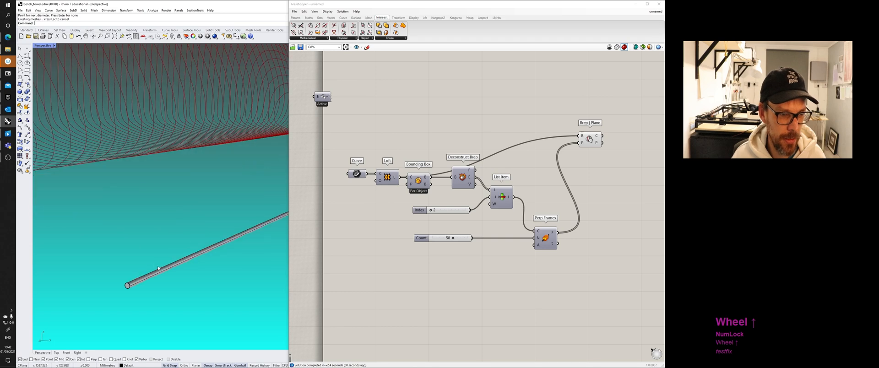
click(161, 265)
scroll(162, 253, down, 3)
scroll(162, 255, down, 4)
shift+right_drag(183, 249, 164, 263)
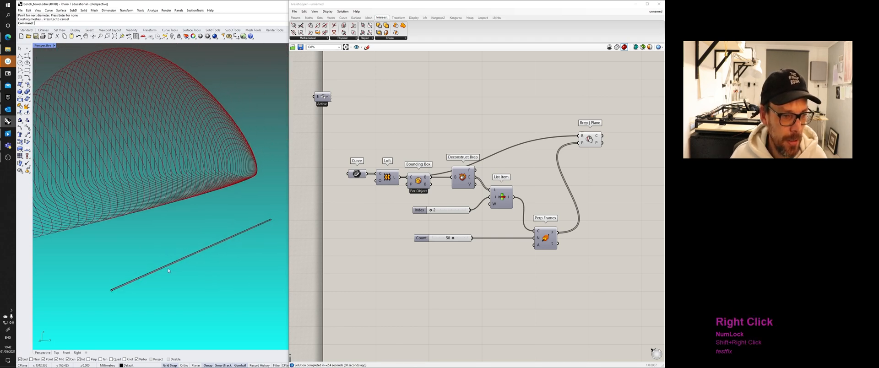
Step: Select the line inside the pipe and scale it along its length so that it extends past both pipe ends
click(166, 266)
click(192, 272)
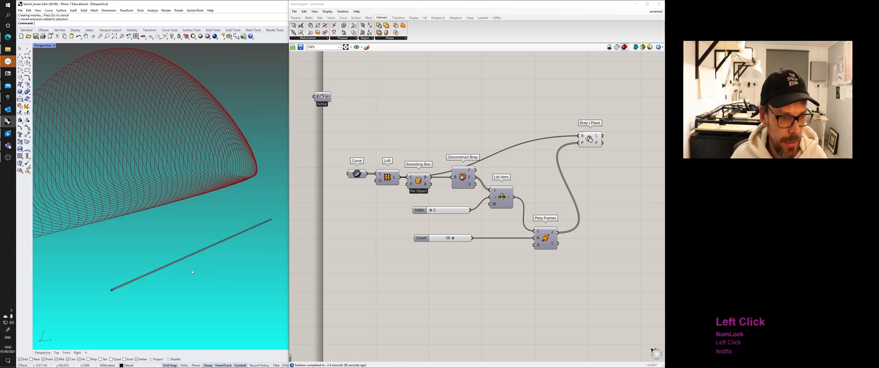
click(246, 233)
click(281, 226)
click(243, 233)
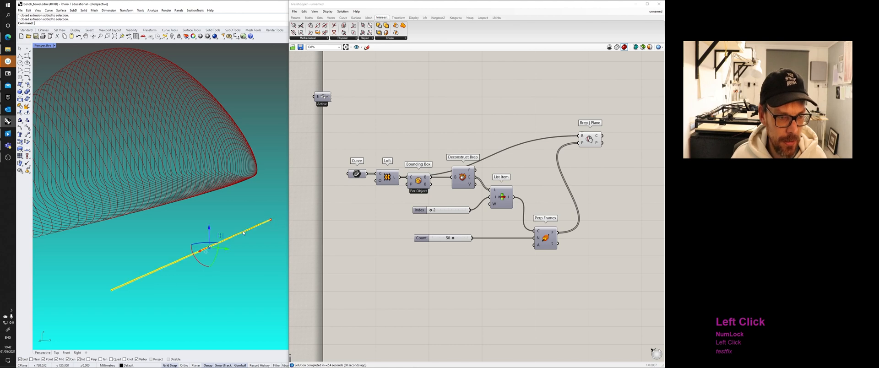
click(127, 281)
scroll(132, 329, up, 5)
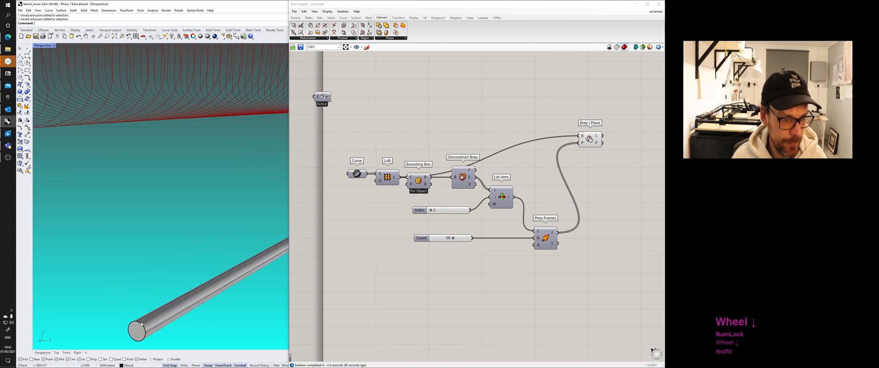
click(135, 335)
click(136, 333)
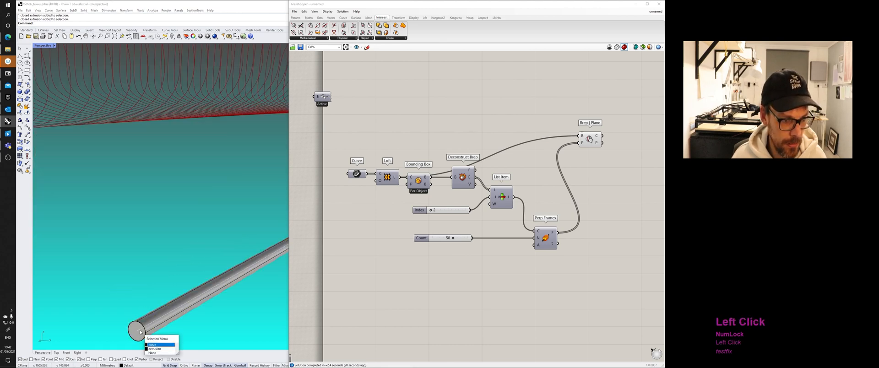
click(156, 345)
scroll(149, 321, down, 4)
shift+right_drag(149, 320, 129, 310)
scroll(210, 273, down, 5)
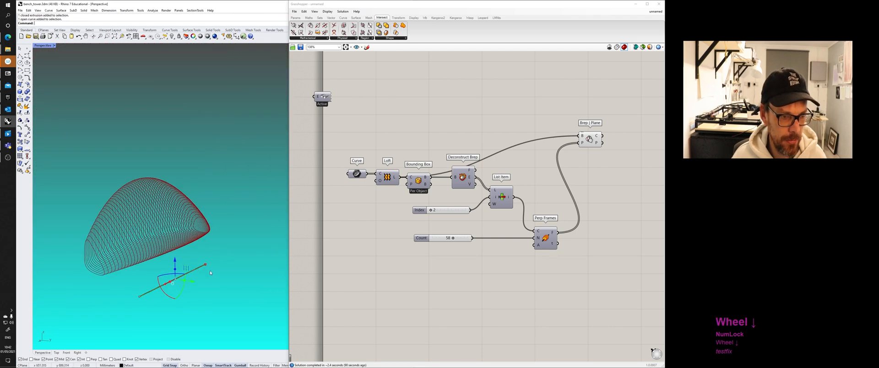
click(205, 265)
scroll(158, 265, up, 3)
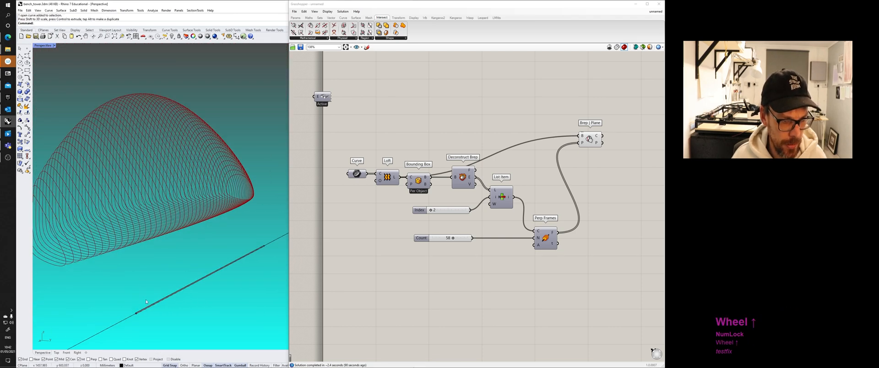
Step: Move one end point of the line sideways, away from the pipe, to test whether the pipe follows its curve
click(152, 307)
click(168, 322)
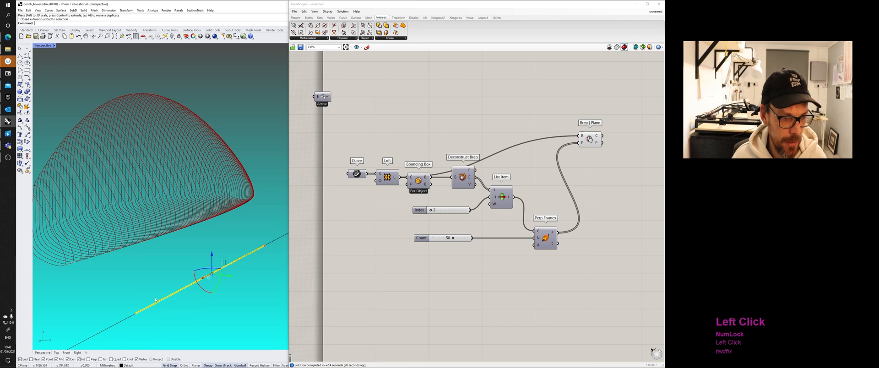
scroll(145, 313, down, 3)
click(136, 314)
click(93, 335)
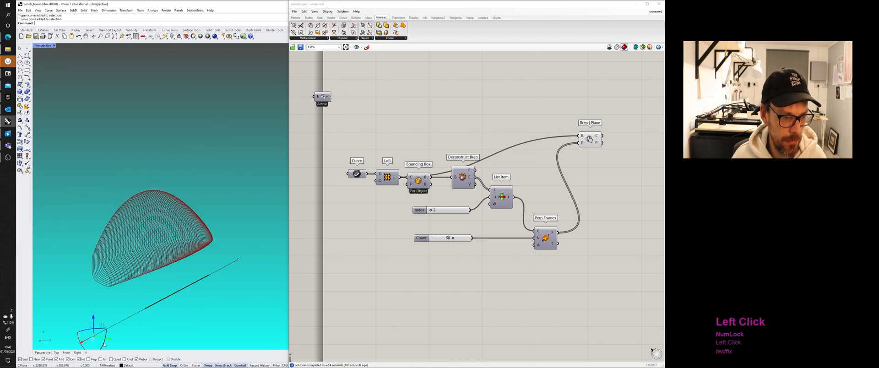
drag(103, 340, 189, 345)
Step: Delete the test pipe together with its line from the model
scroll(227, 300, down, 4)
drag(239, 280, 197, 323)
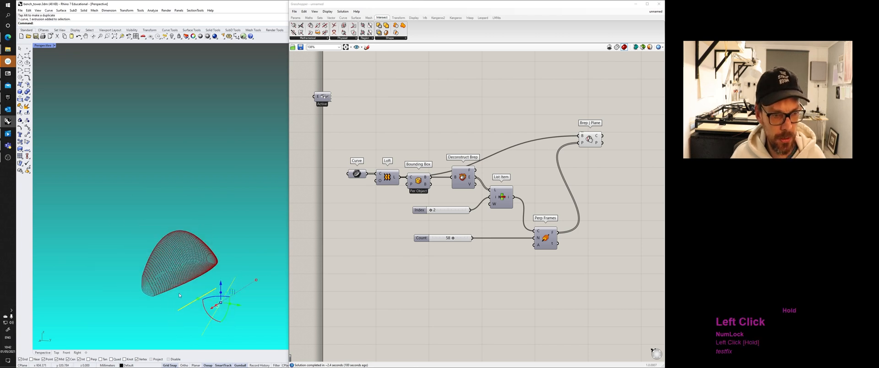
key(Delete)
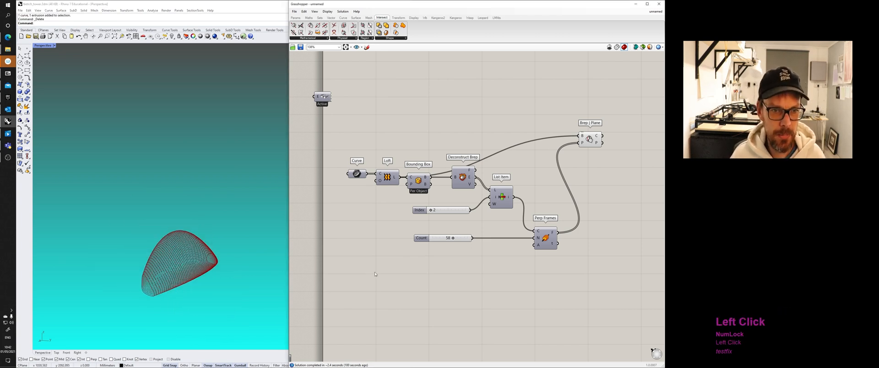
Step: Add a Pipe component to the Grasshopper canvas and place it in the free space below the Count slider
double_click(350, 271)
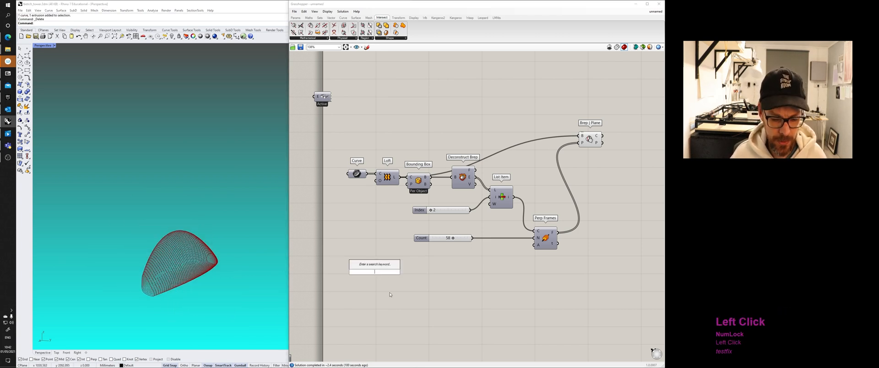
text(pipe)
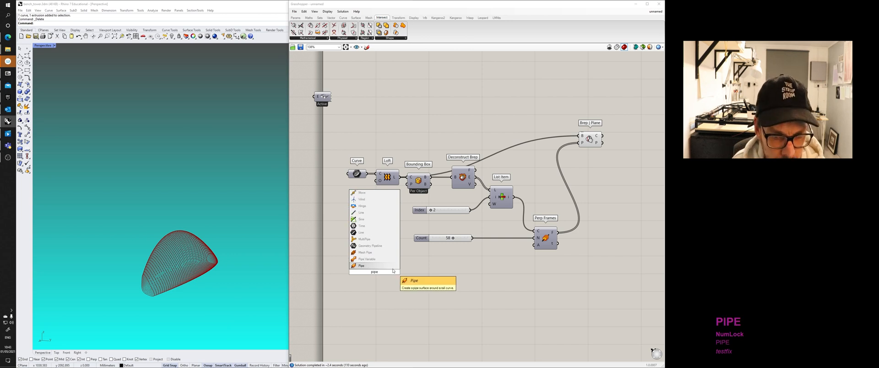
click(390, 266)
drag(377, 266, 402, 270)
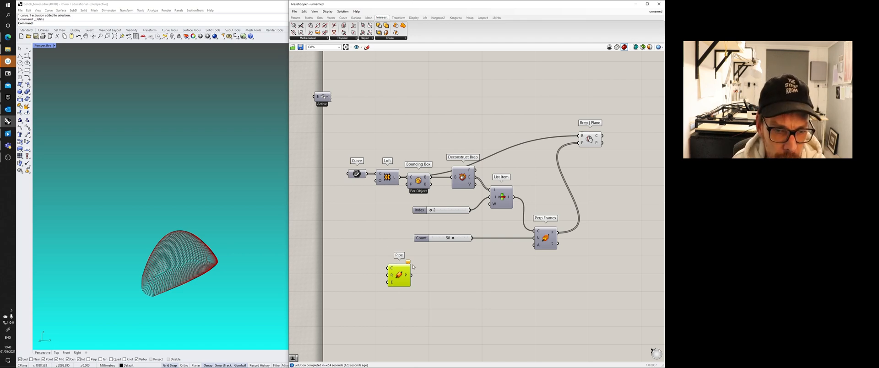
scroll(385, 269, up, 5)
scroll(464, 300, down, 3)
right_drag(462, 298, 423, 273)
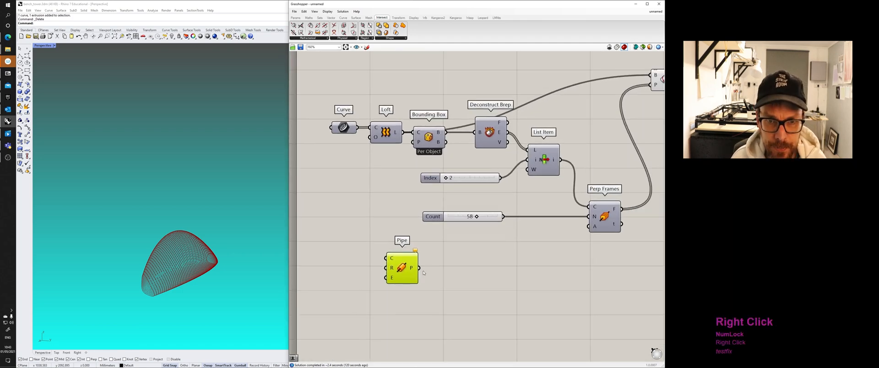
drag(403, 272, 500, 292)
right_drag(518, 286, 442, 272)
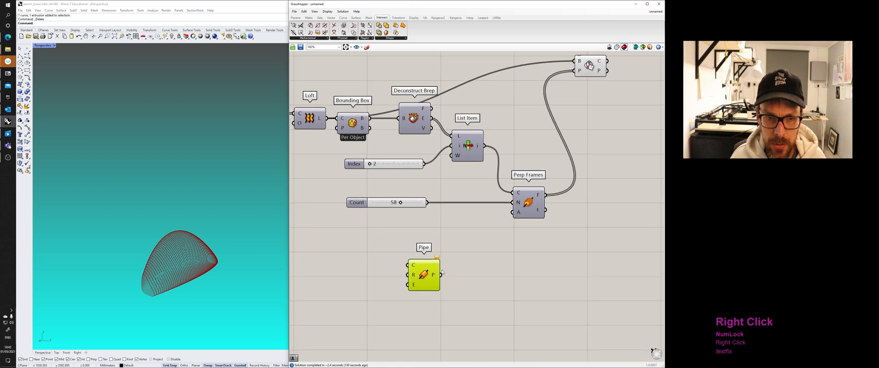
drag(417, 278, 426, 281)
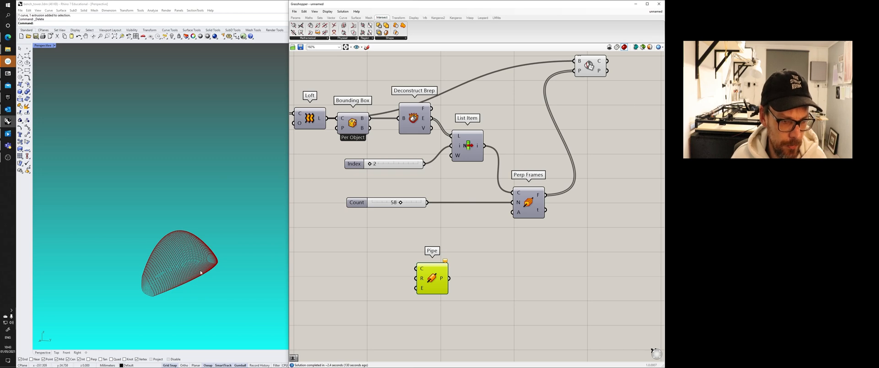
Step: Add a Line SDL component to the canvas beside the Pipe component
right_drag(200, 272, 179, 243)
scroll(161, 246, up, 6)
scroll(188, 241, up, 5)
scroll(226, 236, down, 3)
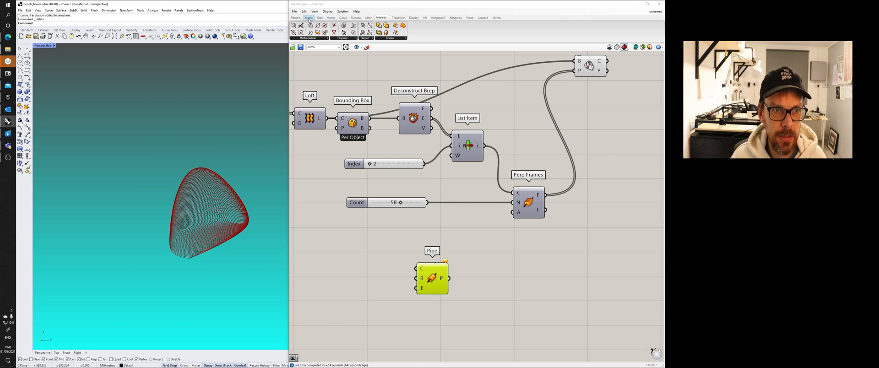
click(342, 18)
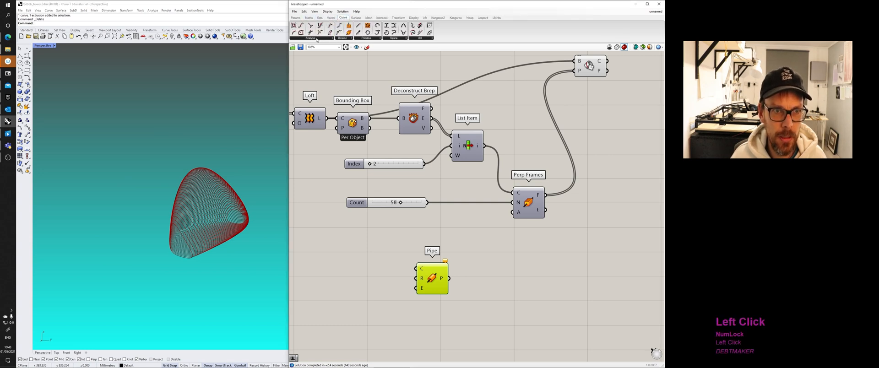
click(366, 38)
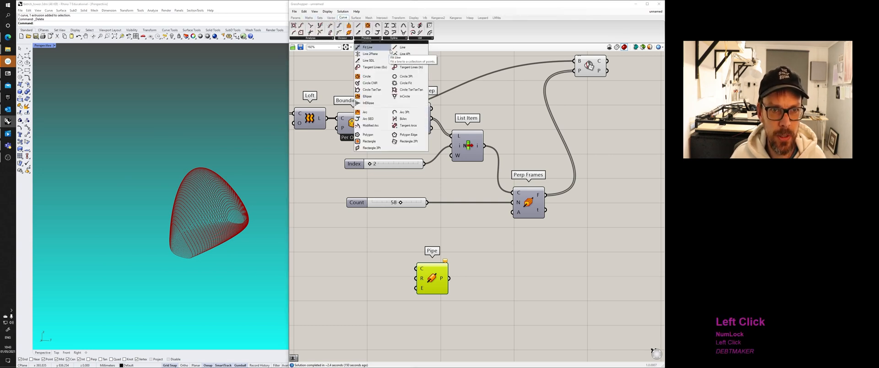
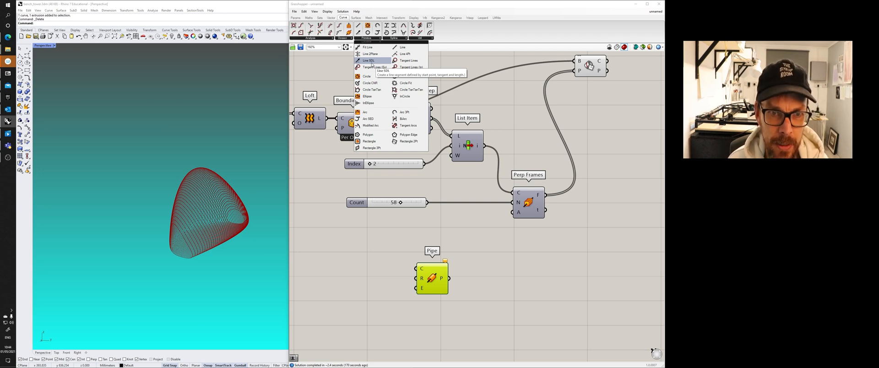
click(371, 60)
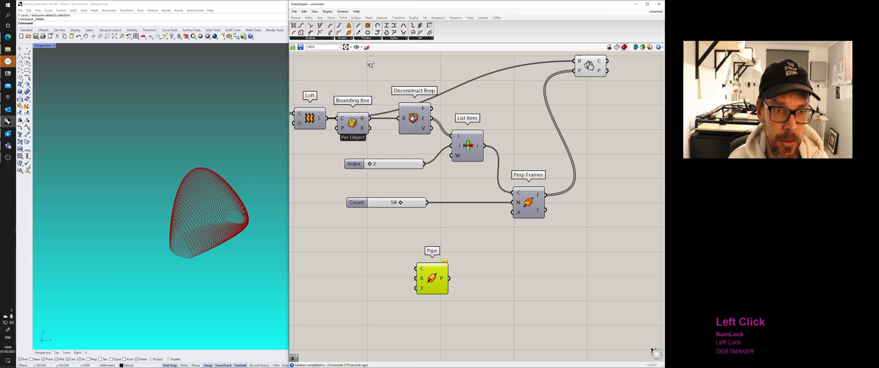
click(379, 292)
right_drag(417, 253, 404, 235)
scroll(428, 243, up, 2)
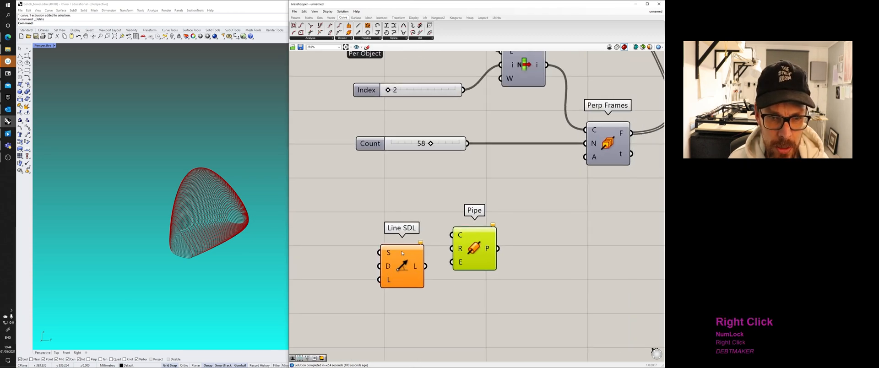
Step: Rearrange the new components so that Line SDL sits higher and Pipe sits below and to its right
drag(411, 256, 413, 229)
click(445, 208)
drag(484, 253, 513, 314)
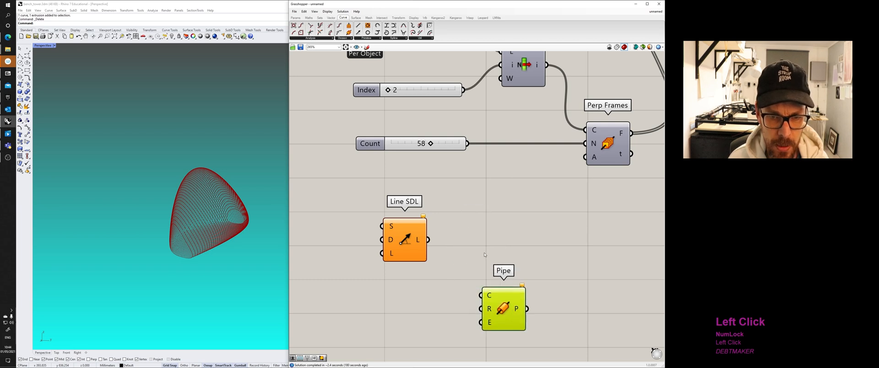
drag(405, 238, 416, 227)
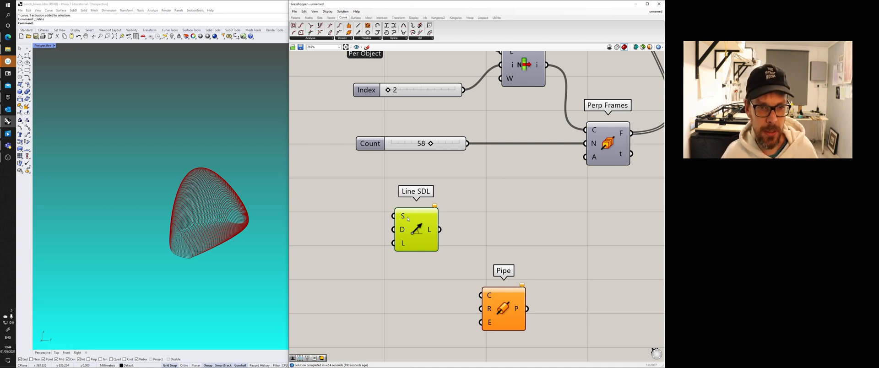
Step: Place a point object in the Right view, inside the smallest section outline
mouse_move(403, 217)
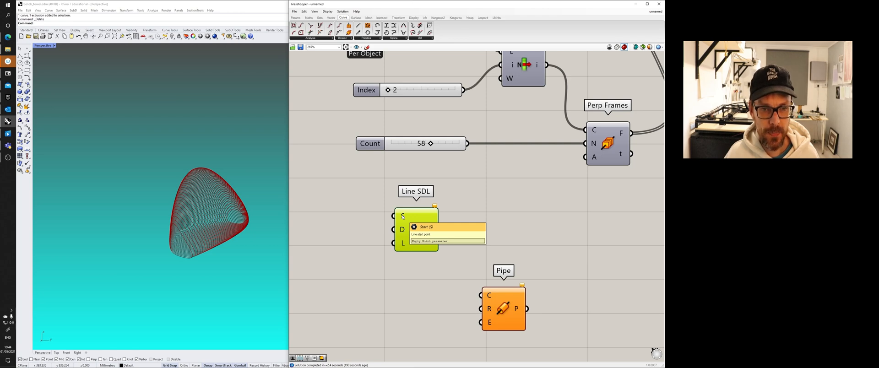
right_drag(399, 209, 430, 229)
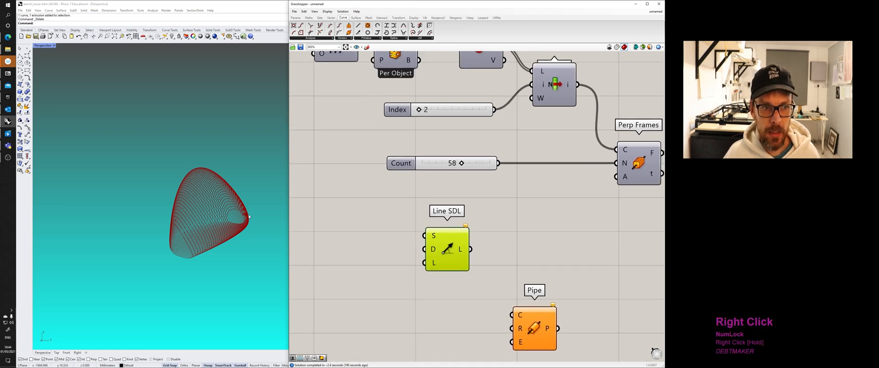
right_drag(216, 206, 192, 187)
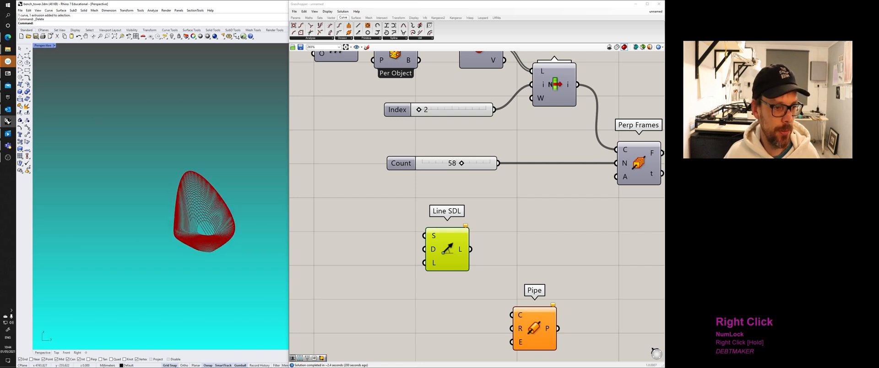
click(78, 353)
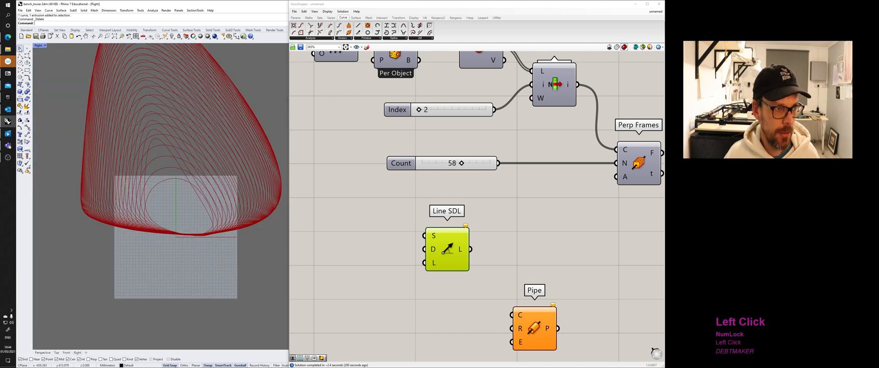
click(27, 48)
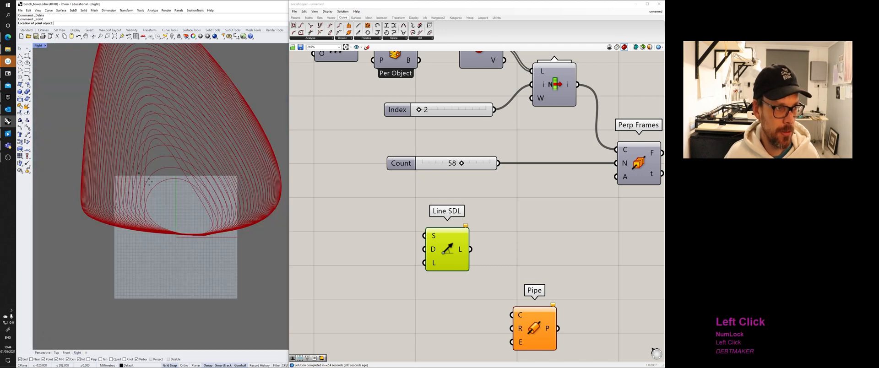
click(169, 198)
click(168, 196)
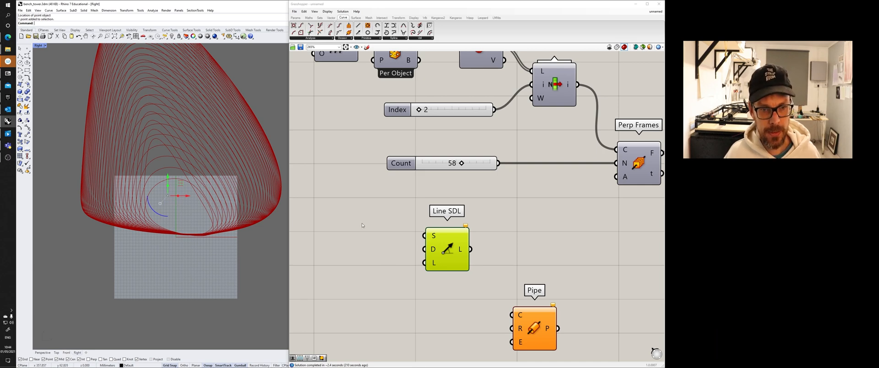
Step: Add a Point parameter to the canvas to the left of Line SDL
click(296, 18)
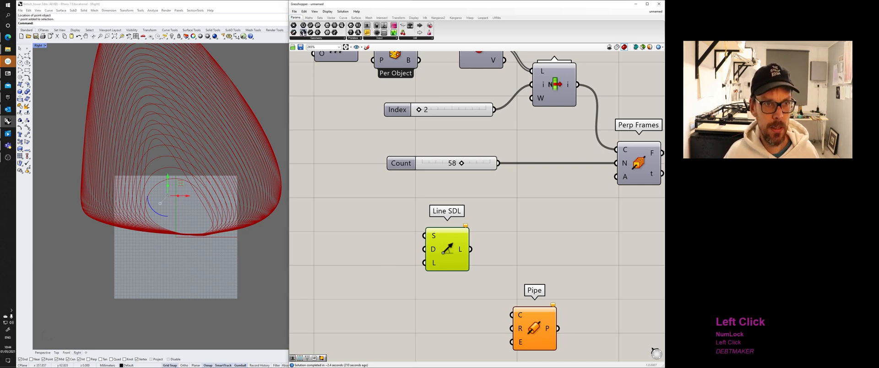
click(305, 38)
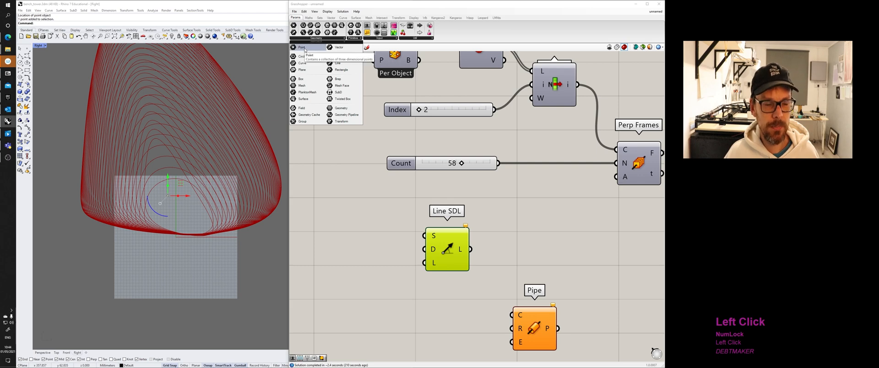
click(304, 49)
click(353, 238)
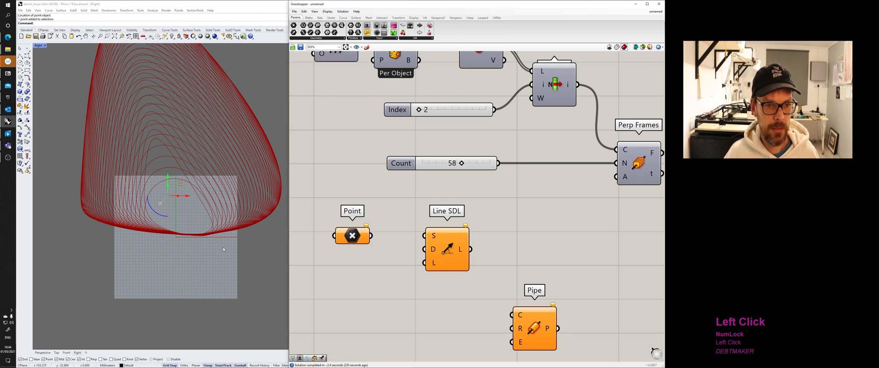
click(265, 244)
Step: Reference the new Rhino point in the Point parameter and connect it to the Start input of Line SDL
right_click(347, 235)
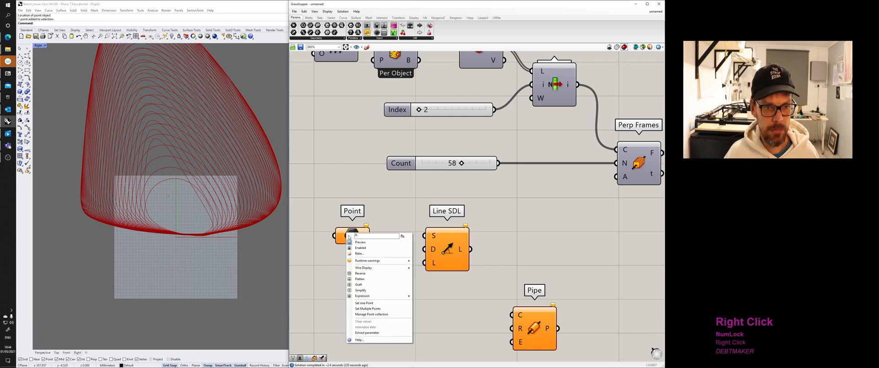
click(380, 303)
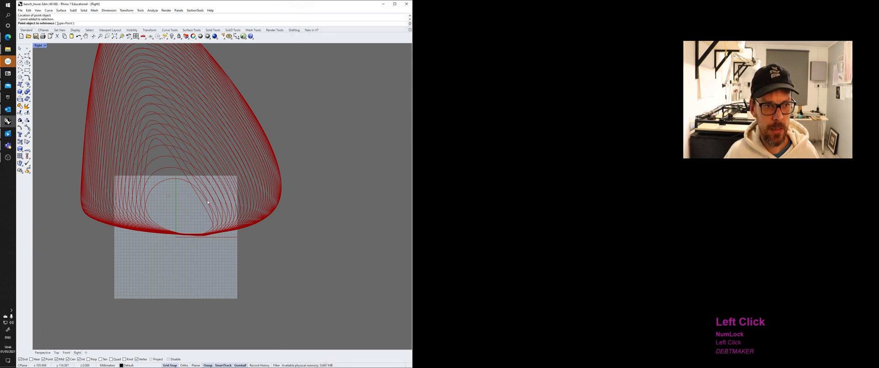
drag(163, 190, 182, 207)
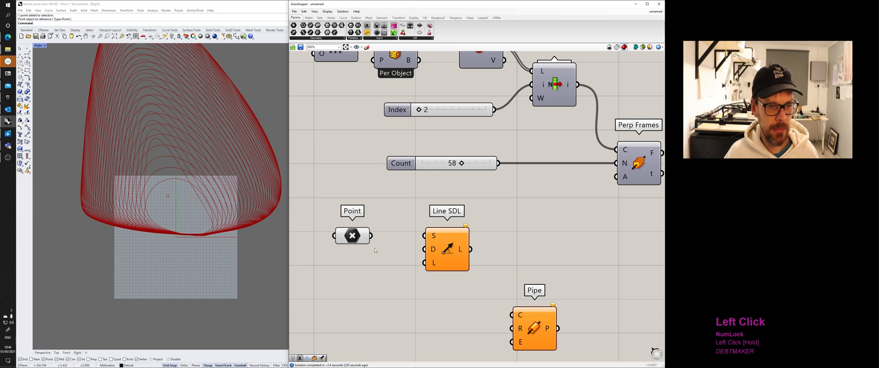
drag(372, 238, 430, 239)
click(448, 248)
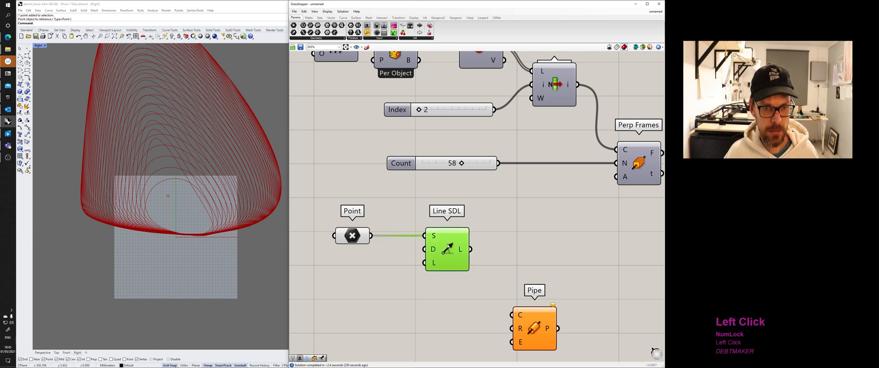
Step: Examine where the point lies within the sections, comparing the Perspective and Right views
click(43, 353)
right_drag(129, 293, 156, 261)
scroll(183, 235, up, 3)
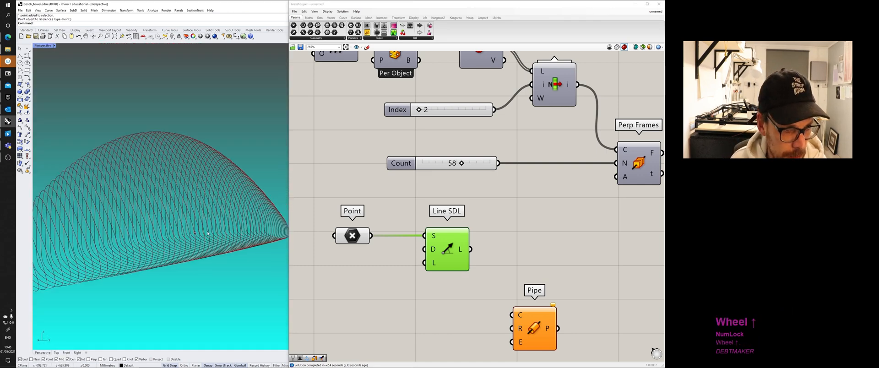
scroll(183, 235, down, 2)
shift+right_drag(180, 235, 190, 236)
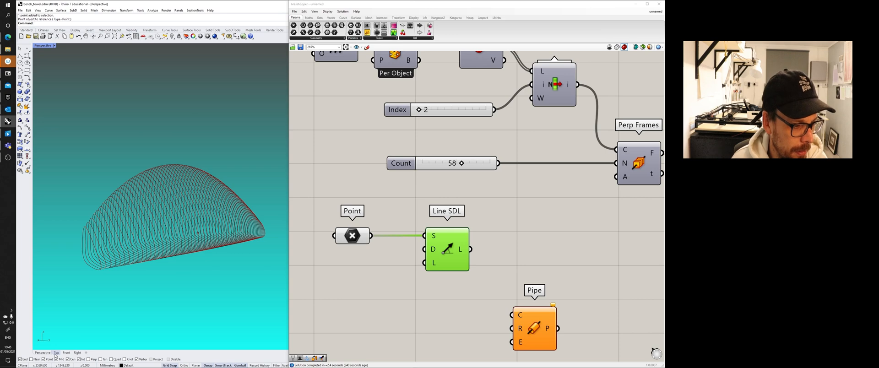
click(77, 353)
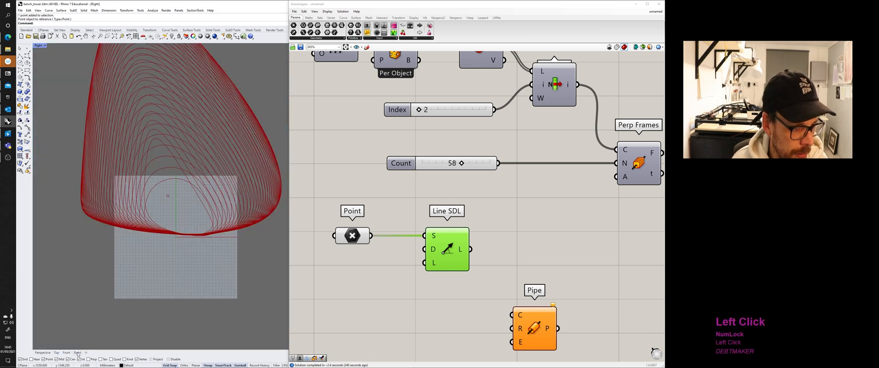
click(42, 353)
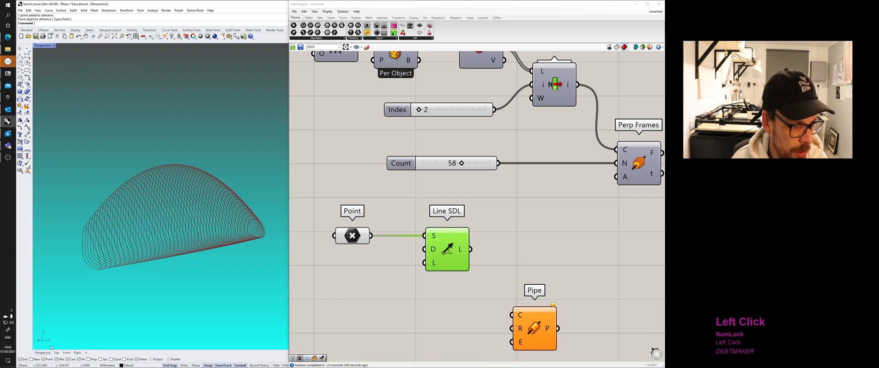
Step: Show all hidden Rhino objects while looking at the sections in the Top view
click(57, 353)
scroll(247, 242, down, 2)
right_drag(238, 241, 144, 243)
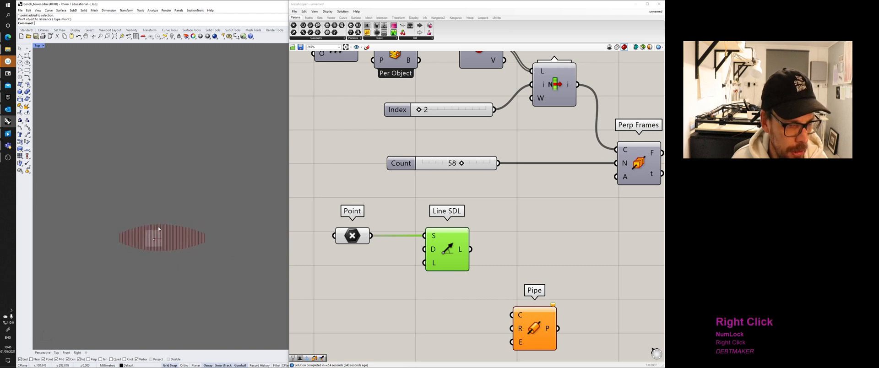
scroll(142, 246, up, 3)
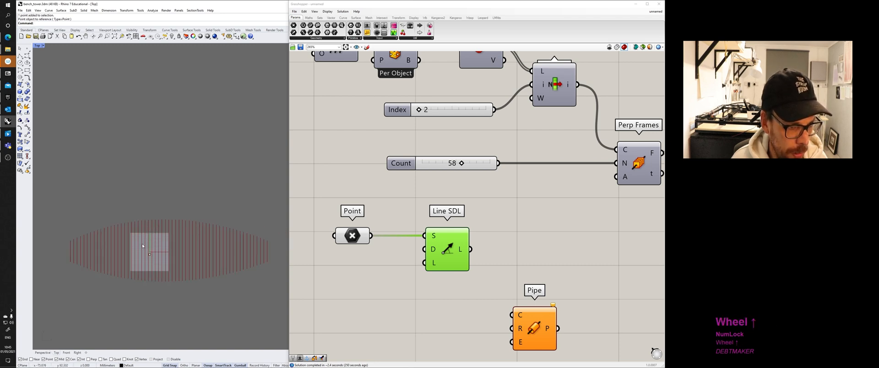
click(58, 231)
right_click(171, 37)
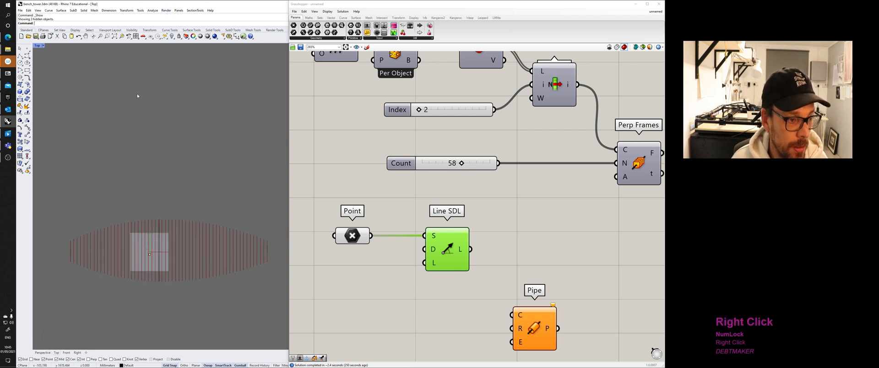
Step: Select the first, widest and last profile curves of the bench and move them along X until the first one sits near the origin
shift+click(86, 266)
shift+click(160, 223)
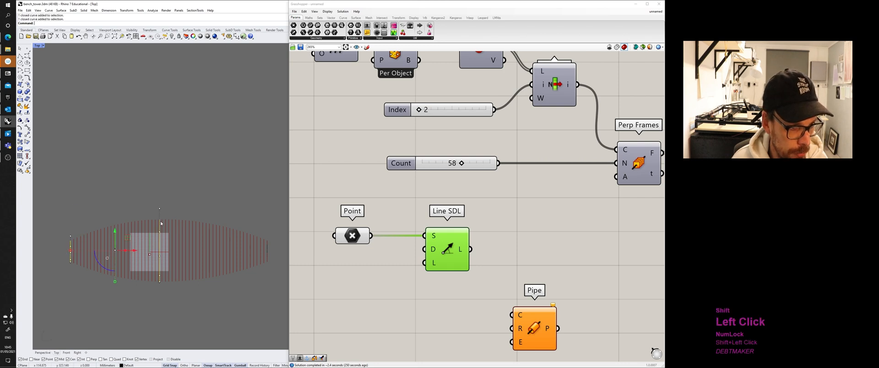
shift+click(266, 247)
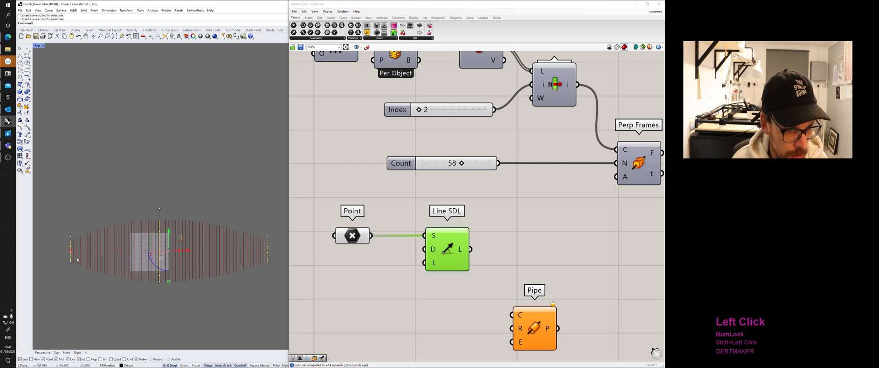
drag(188, 250, 266, 250)
scroll(142, 251, up, 1)
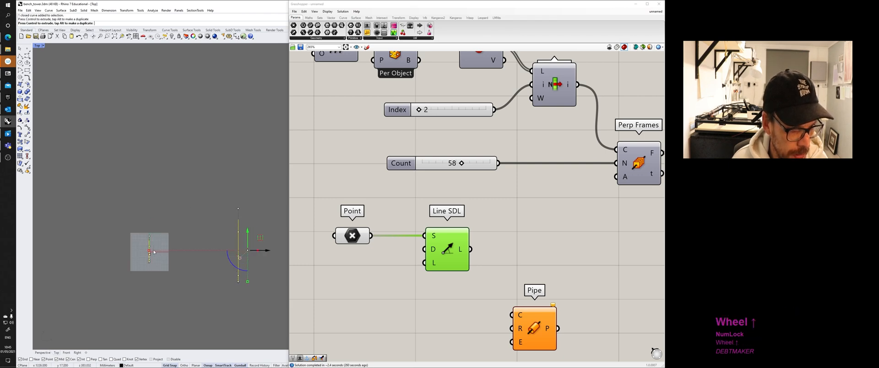
scroll(148, 256, up, 4)
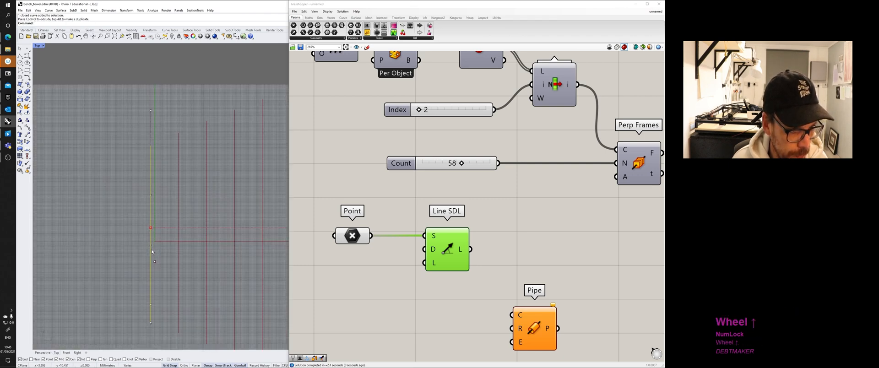
scroll(140, 254, up, 3)
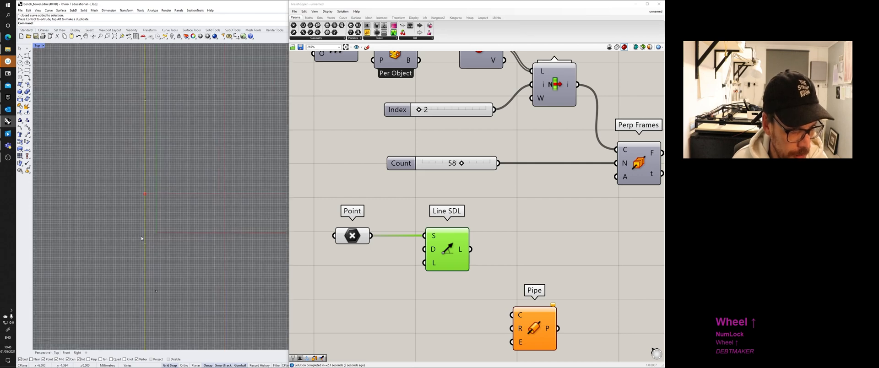
click(28, 135)
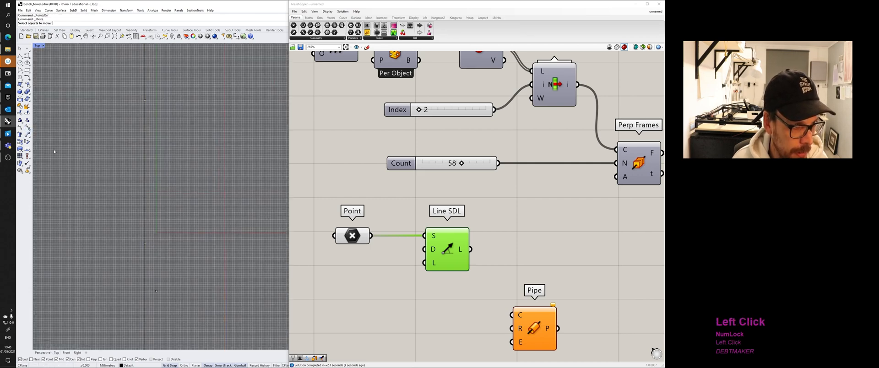
scroll(118, 159, down, 5)
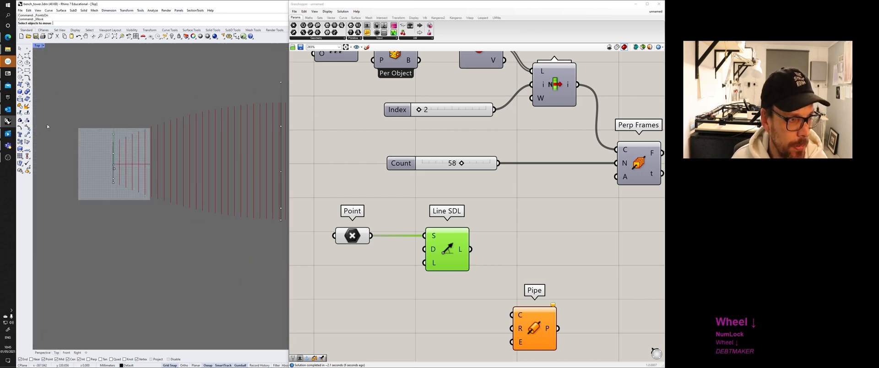
right_click(27, 127)
Step: With Quad snapping enabled, move the three profile curves straight along X from the first curve's quadrant point onto the Y axis
click(28, 136)
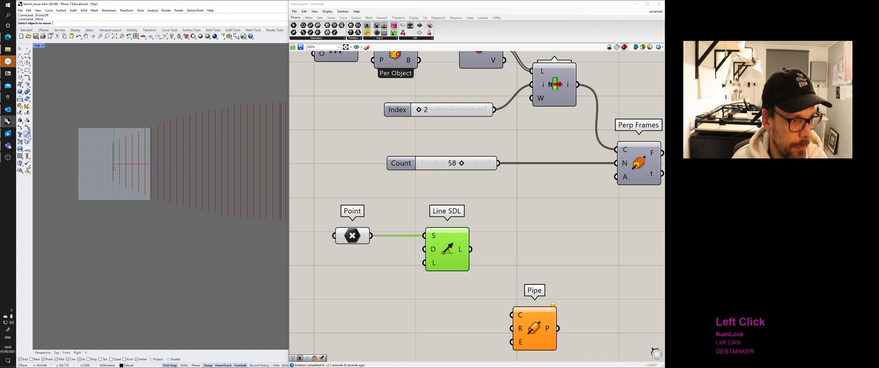
click(114, 157)
right_drag(215, 157, 133, 157)
scroll(182, 155, down, 7)
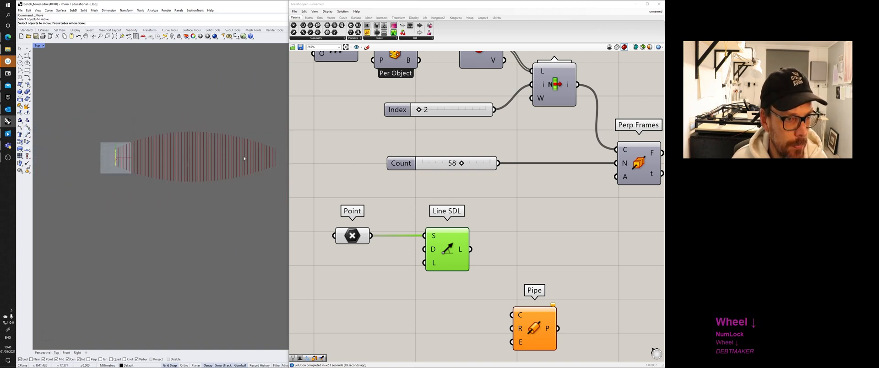
click(173, 143)
scroll(121, 185, up, 10)
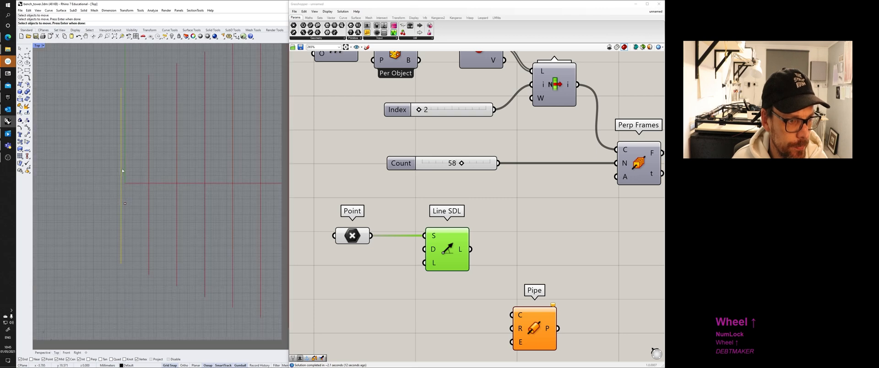
right_click(120, 185)
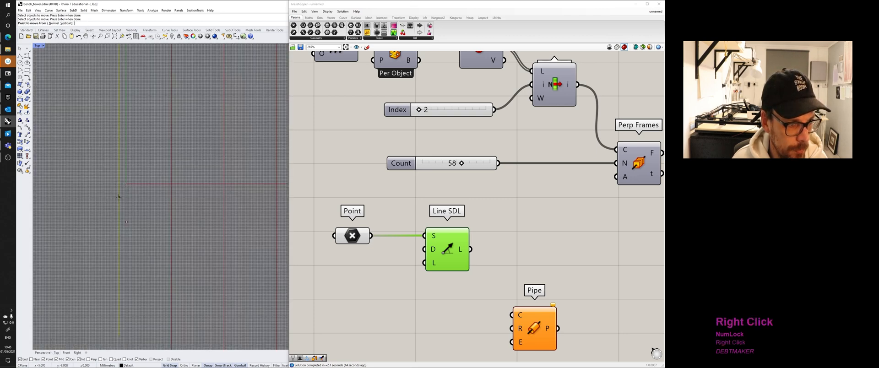
click(111, 359)
click(119, 188)
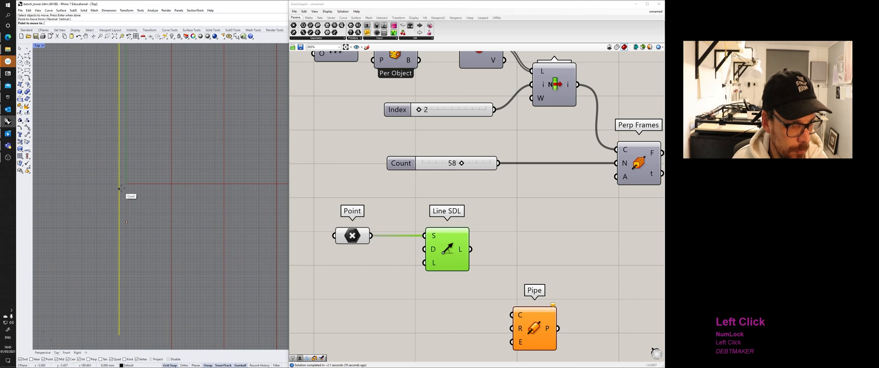
shift+click(126, 188)
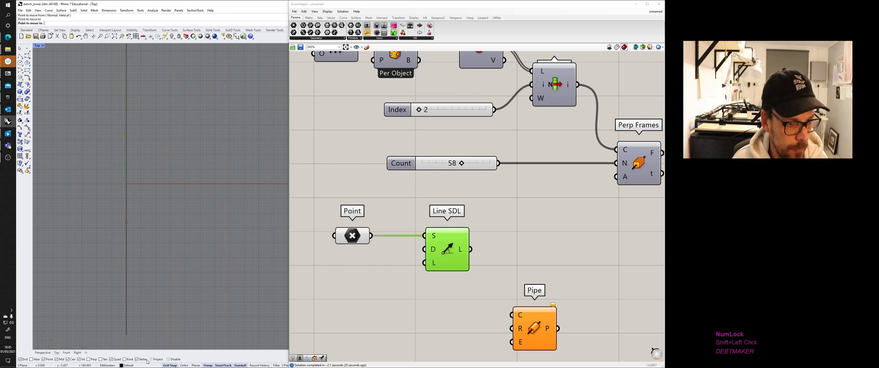
Step: Switch to the Right view, select the three profile curves and hide them
click(78, 352)
scroll(180, 239, down, 3)
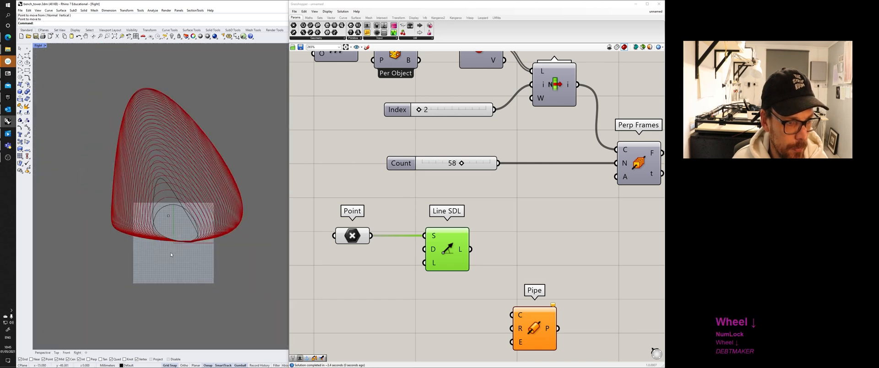
right_drag(180, 238, 159, 244)
drag(162, 232, 160, 182)
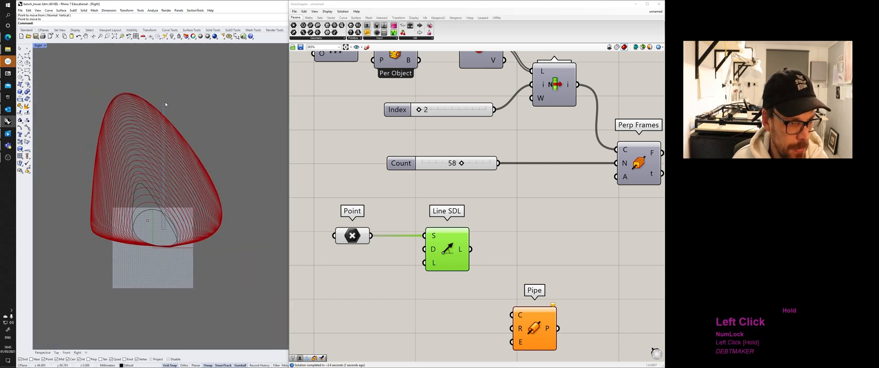
drag(165, 105, 151, 88)
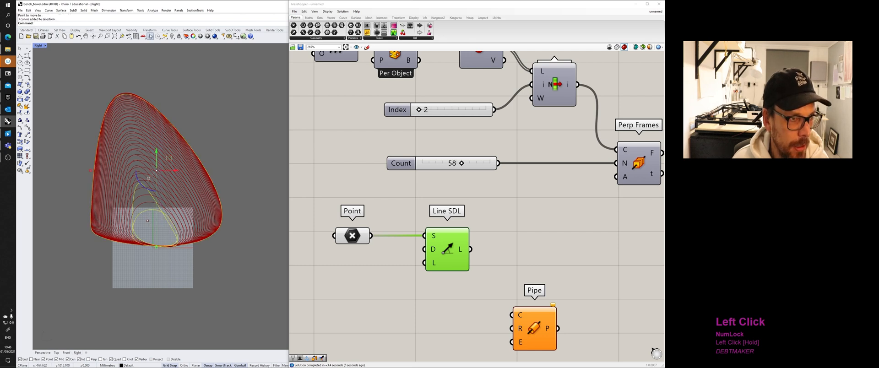
click(171, 36)
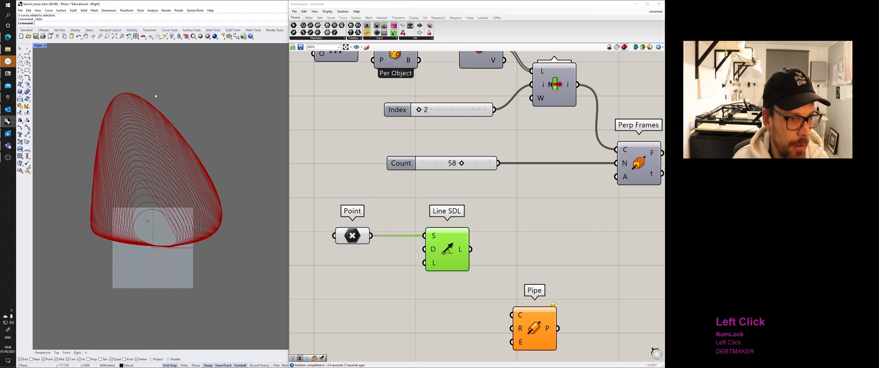
Step: Examine in the Top view, with the grid off and on, how the section curves line up with the origin
click(56, 352)
scroll(139, 178, down, 3)
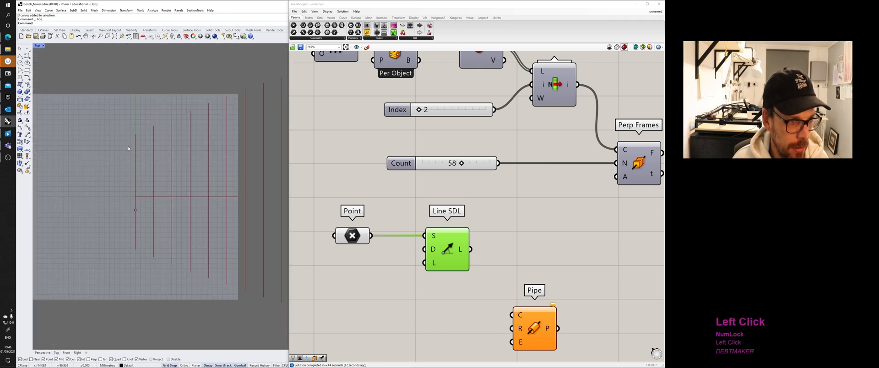
scroll(137, 125, up, 3)
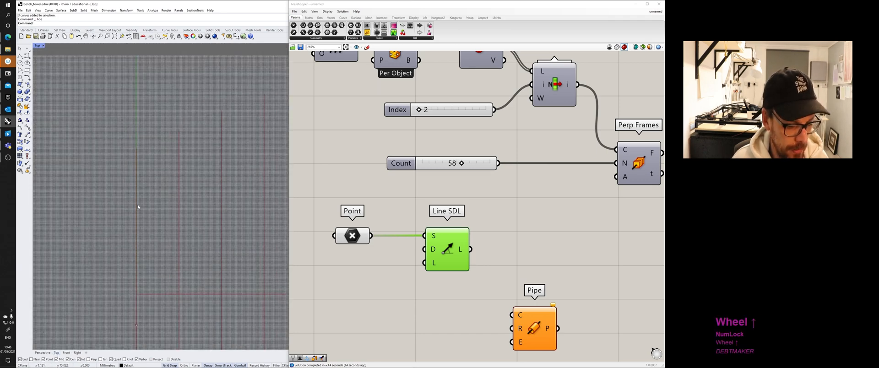
key(F7)
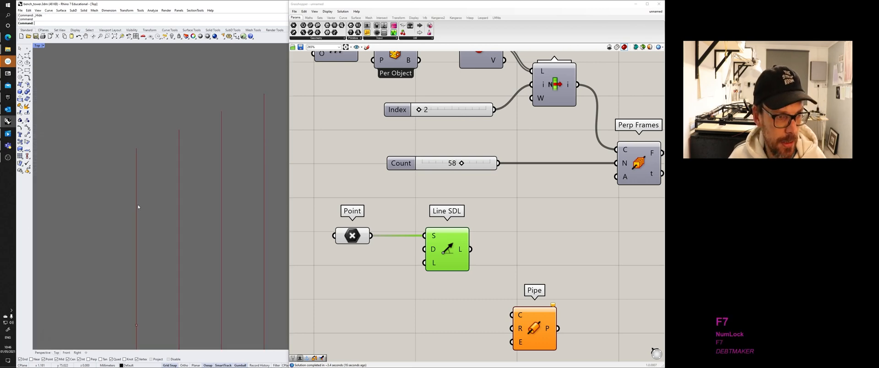
scroll(142, 224, down, 5)
right_click(141, 179)
key(F7)
scroll(141, 151, down, 5)
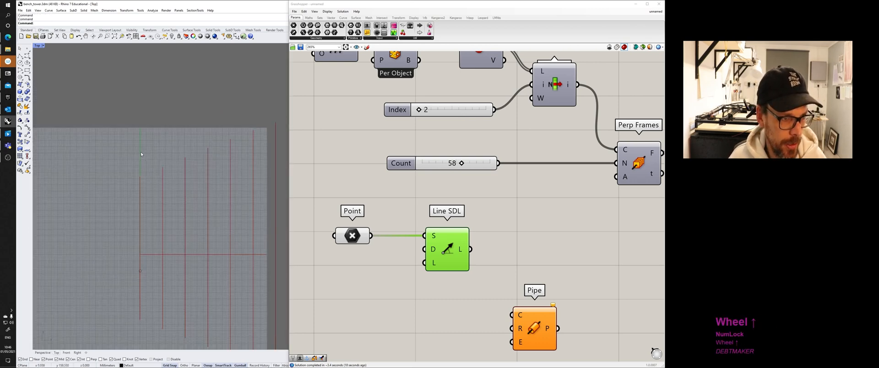
scroll(149, 311, down, 8)
right_drag(148, 311, 120, 237)
scroll(147, 241, down, 7)
Step: Inspect the full set of section curves in the Perspective view
click(42, 353)
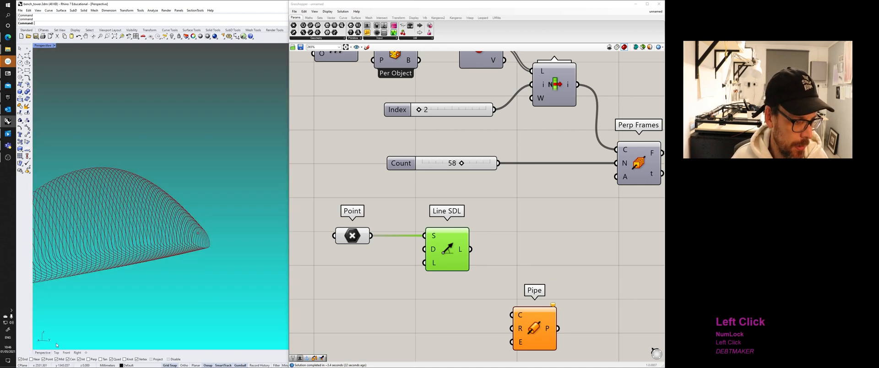
mouse_move(94, 288)
right_down()
mouse_move(200, 274)
mouse_move(175, 271)
mouse_move(110, 292)
right_up()
scroll(146, 282, down, 7)
scroll(176, 271, up, 2)
scroll(107, 294, up, 6)
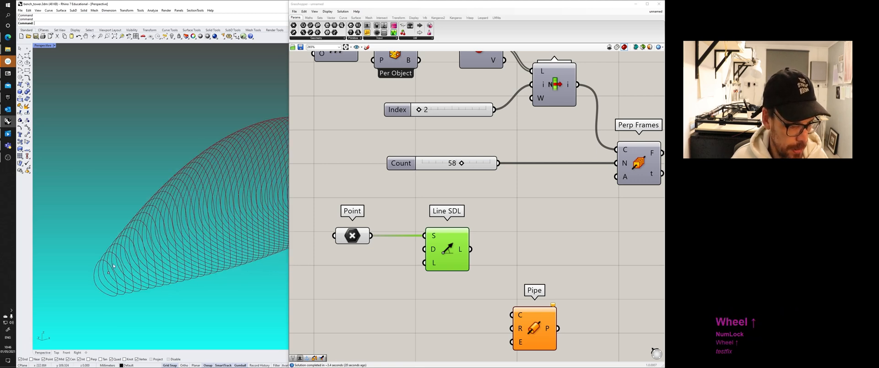
scroll(113, 266, down, 5)
right_drag(113, 266, 197, 268)
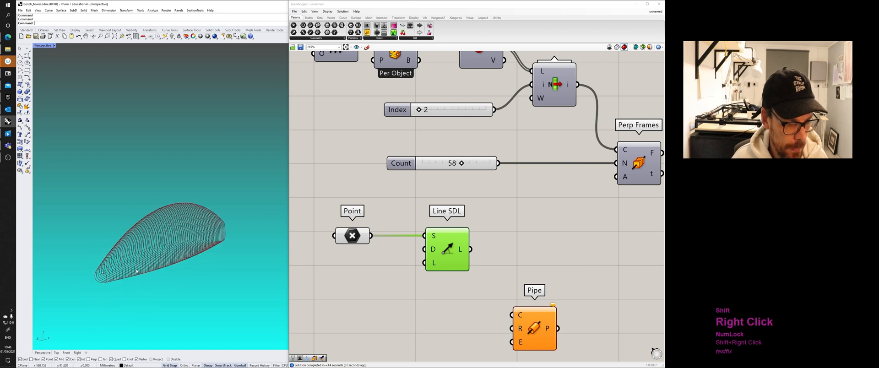
Step: Locate the Point component's point in the model and check the Direction input of Line SDL
click(498, 280)
click(352, 236)
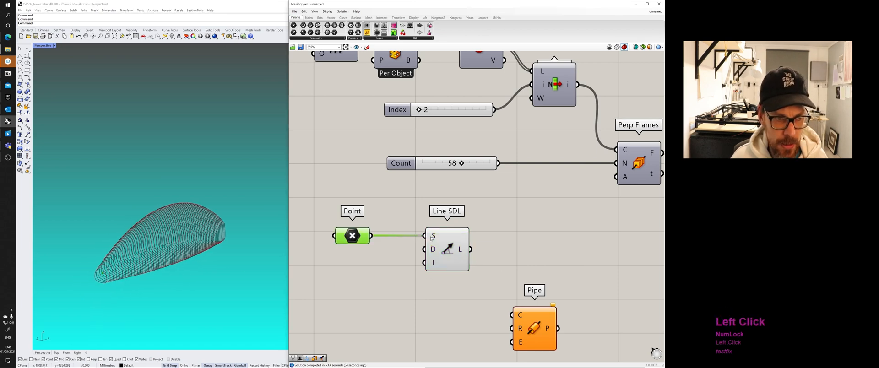
mouse_move(433, 250)
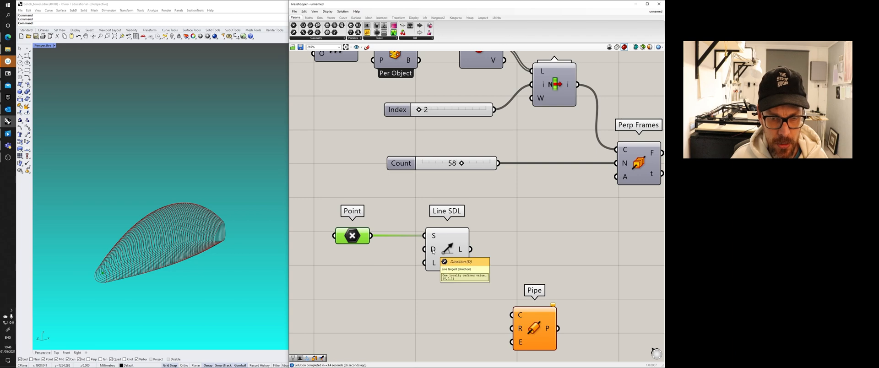
Step: Turn on the Bounding Box component's preview and compare the box with the section curves
scroll(433, 251, down, 3)
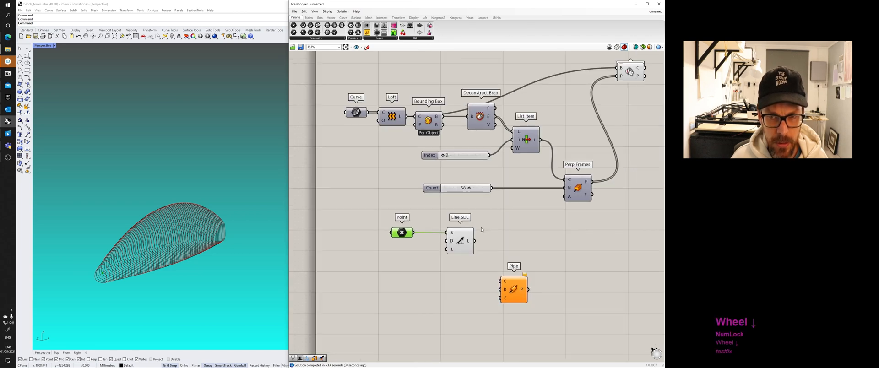
right_drag(378, 236, 350, 234)
click(406, 123)
middle_click(404, 122)
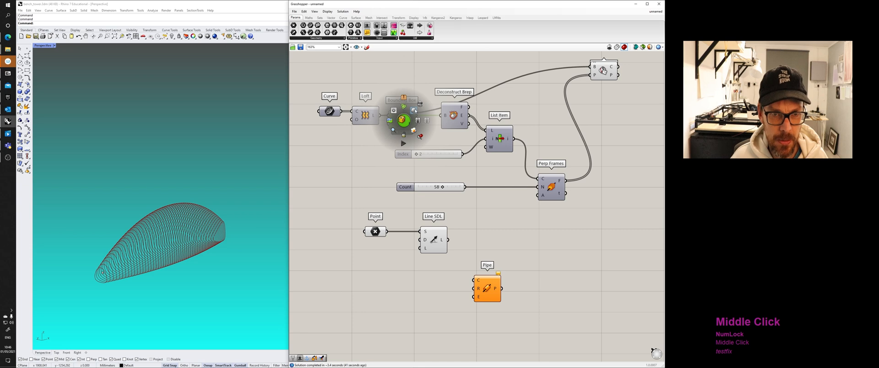
click(415, 110)
click(157, 291)
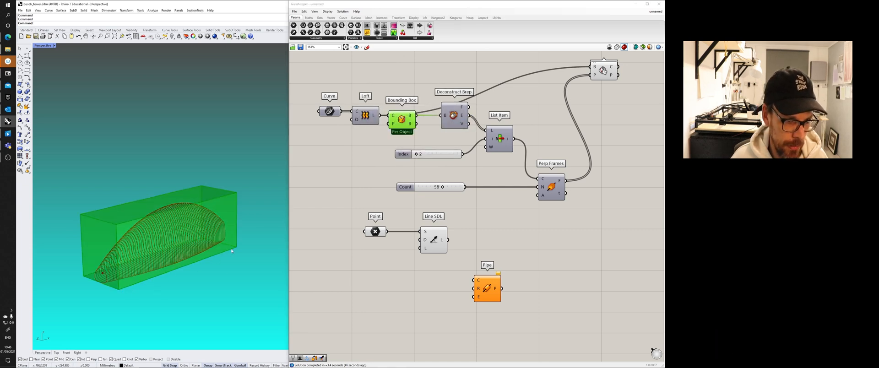
Step: Turn the Bounding Box component's preview off again
middle_click(399, 118)
click(413, 117)
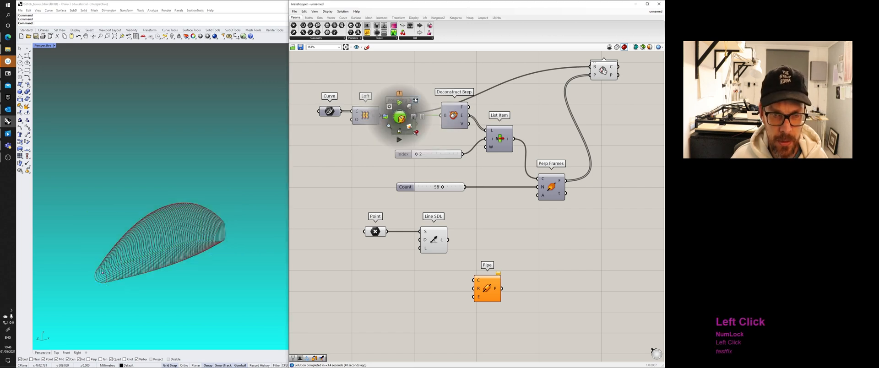
middle_click(505, 142)
click(498, 143)
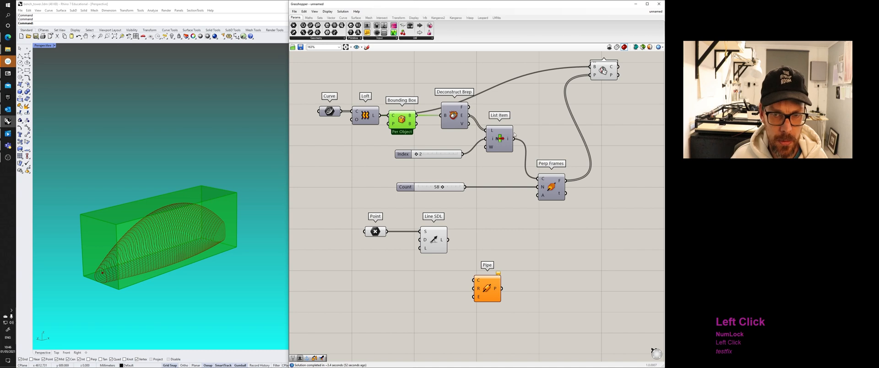
middle_click(398, 122)
click(416, 108)
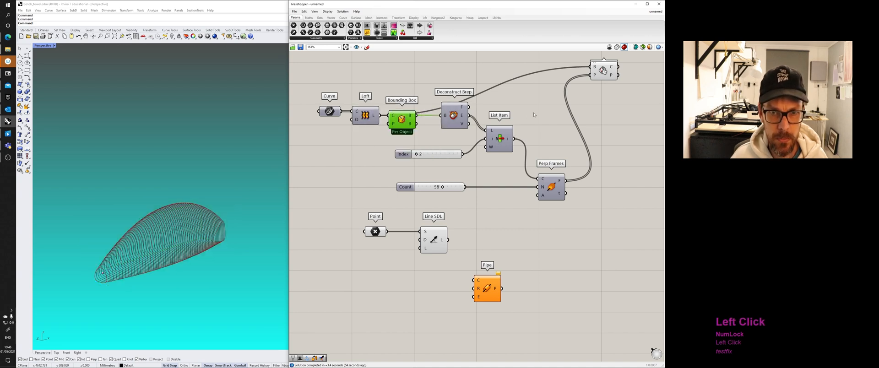
Step: Turn on the List Item component's preview and lower its Index slider to pick a different bounding box edge
middle_click(504, 137)
click(514, 125)
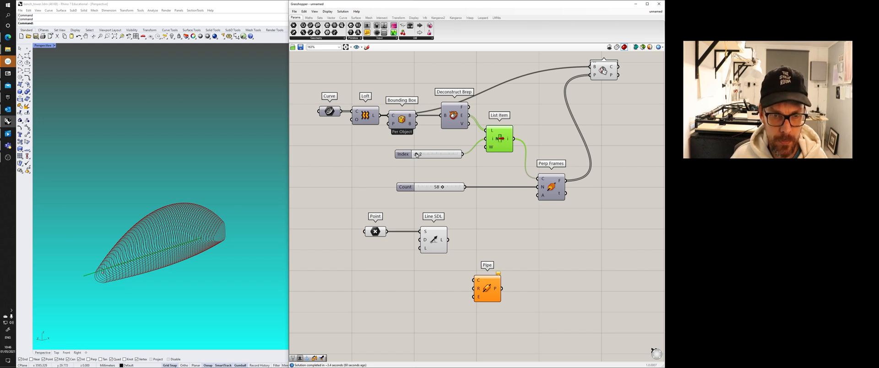
click(410, 155)
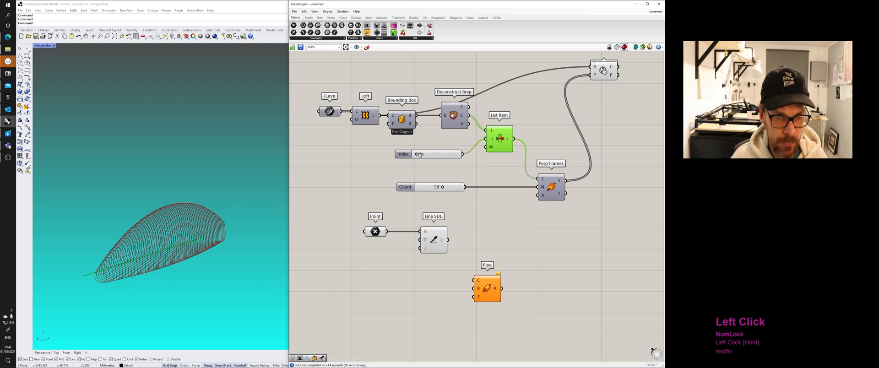
drag(417, 155, 414, 156)
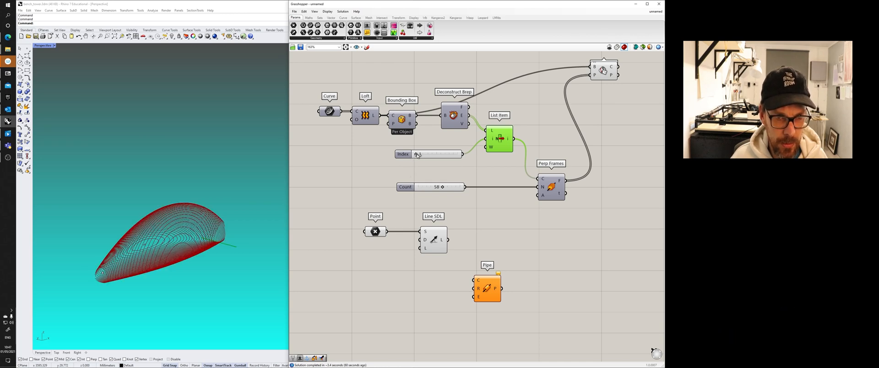
Step: Set the List Item's Index slider to 0 and turn off the List Item component's preview
drag(417, 155, 408, 157)
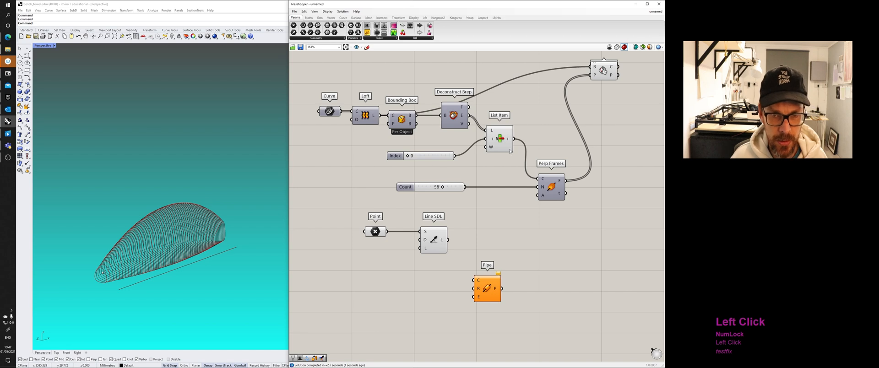
middle_click(501, 136)
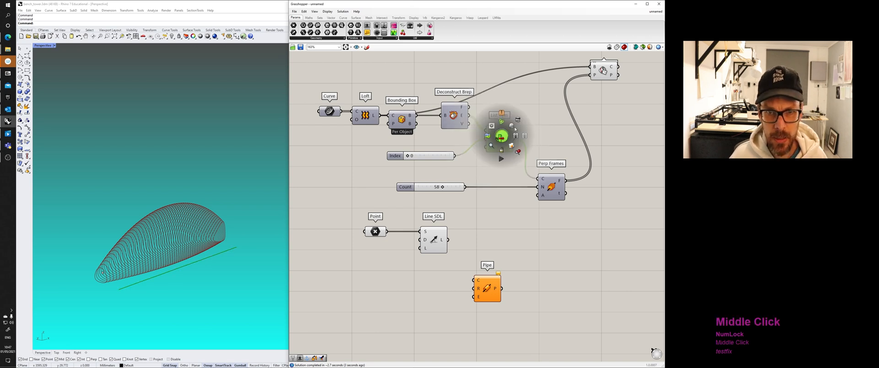
click(514, 125)
middle_click(507, 133)
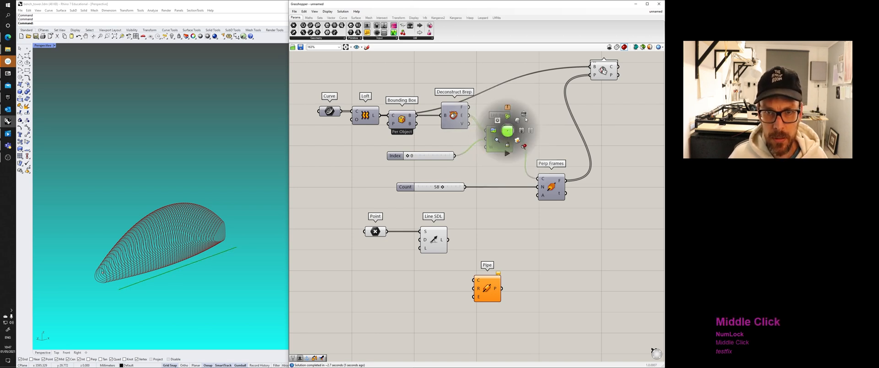
click(491, 145)
click(463, 219)
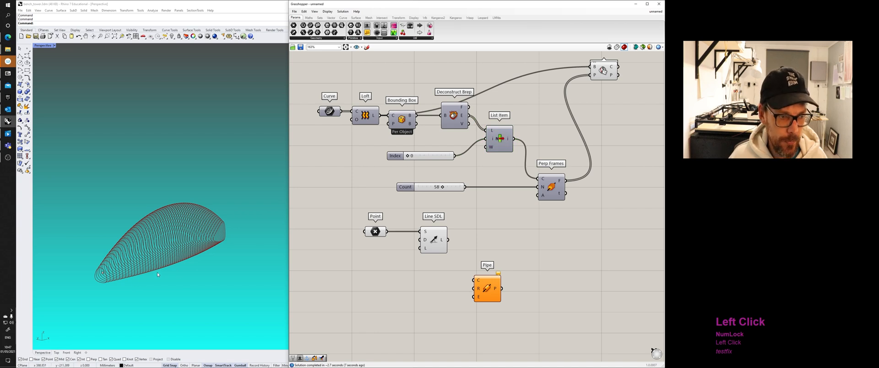
Step: Connect List Item's output to Line SDL's Direction input and move Point and Line SDL beneath Perp Frames
drag(514, 138, 419, 239)
drag(466, 277, 361, 219)
drag(433, 238, 553, 228)
right_drag(554, 228, 518, 235)
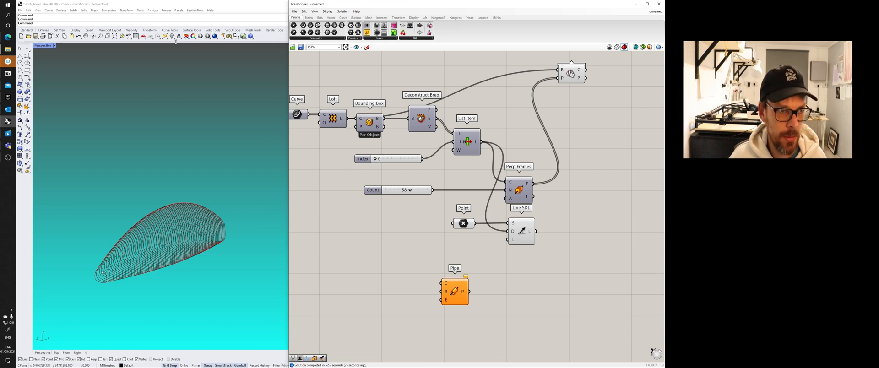
Step: Show the hidden profile curves and move the far end profile outward along the bench's length to lengthen the form
right_click(177, 78)
click(220, 228)
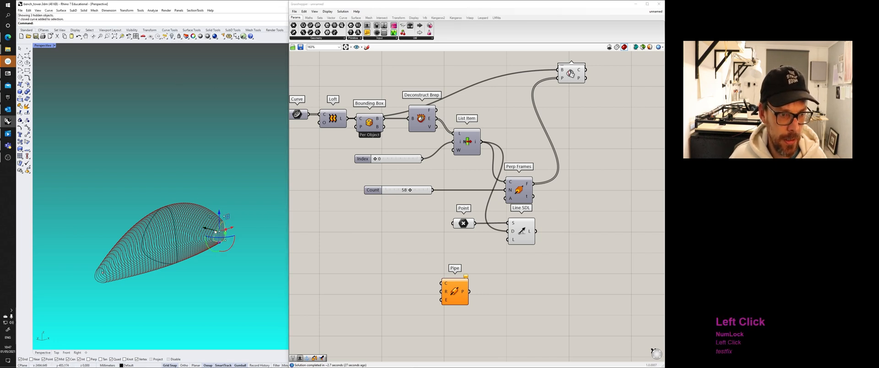
drag(206, 237, 209, 243)
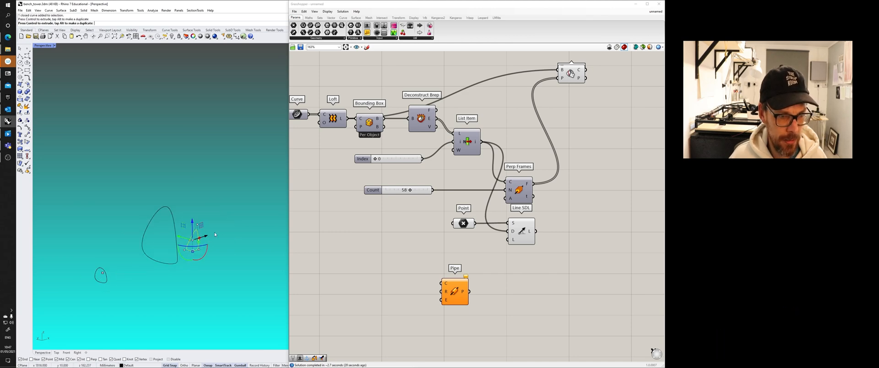
drag(205, 236, 262, 214)
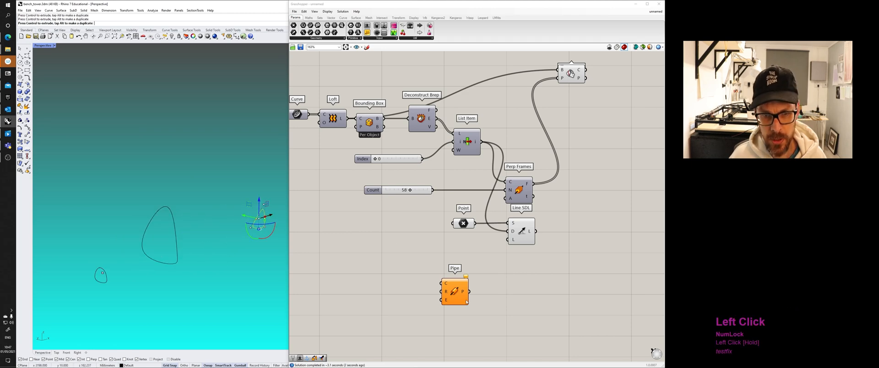
Step: Move Pipe beyond Line SDL and add a Length component fed by List Item's output
drag(466, 302, 605, 220)
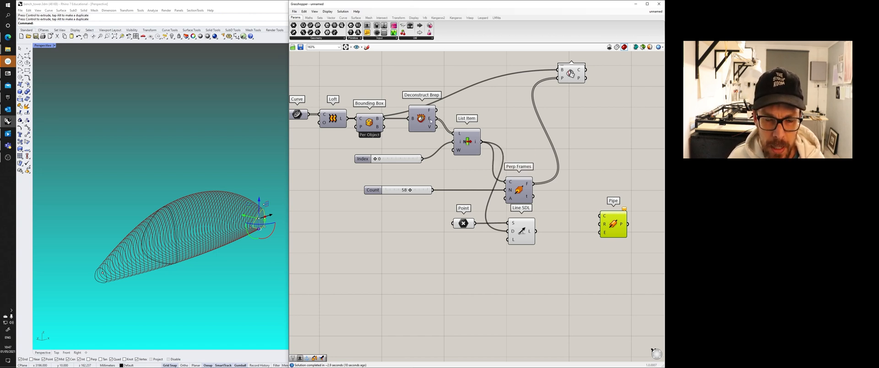
mouse_move(475, 146)
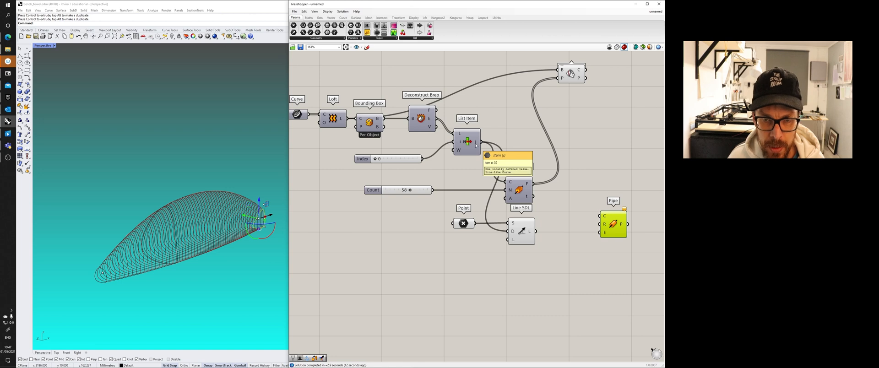
double_click(463, 274)
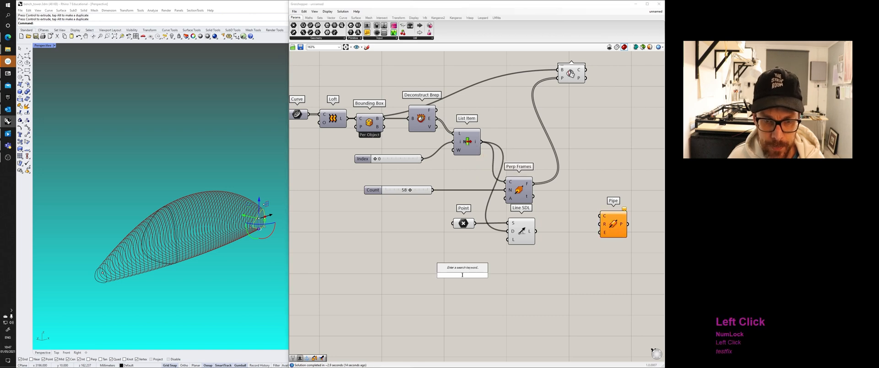
text(length)
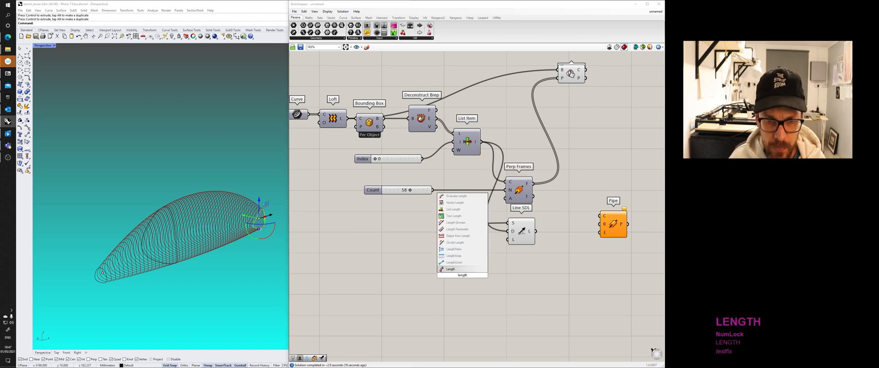
click(460, 270)
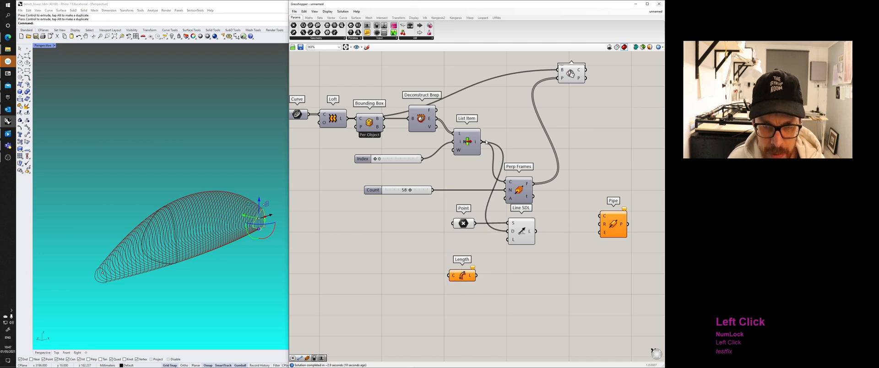
drag(482, 142, 449, 275)
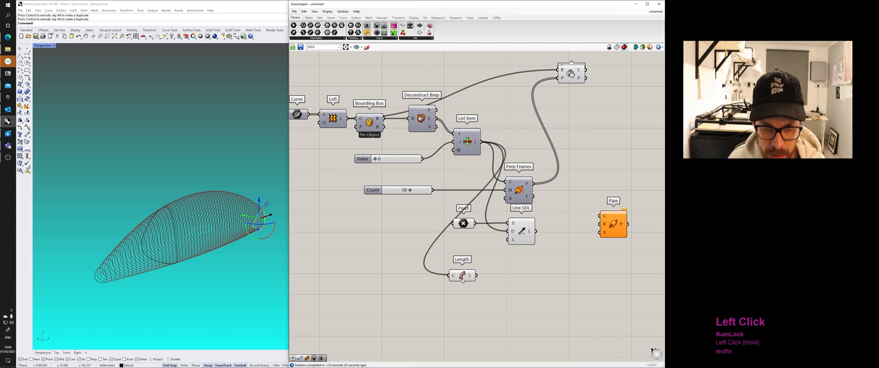
Step: Connect the Length component's output to Line SDL's Length input and check the line through the section slices
click(462, 277)
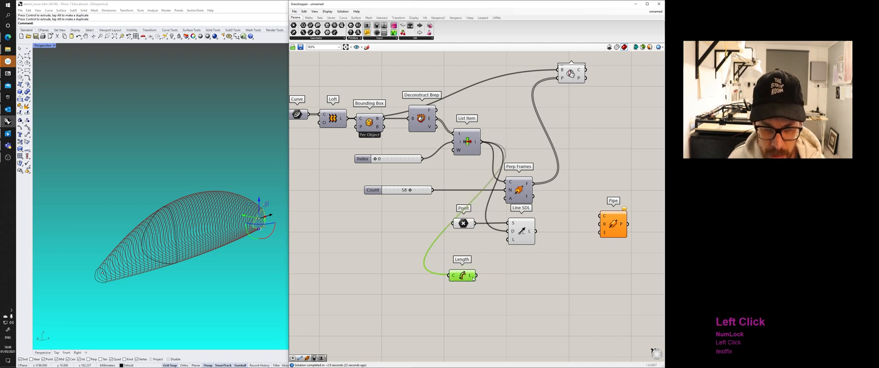
mouse_move(473, 278)
drag(476, 276, 494, 266)
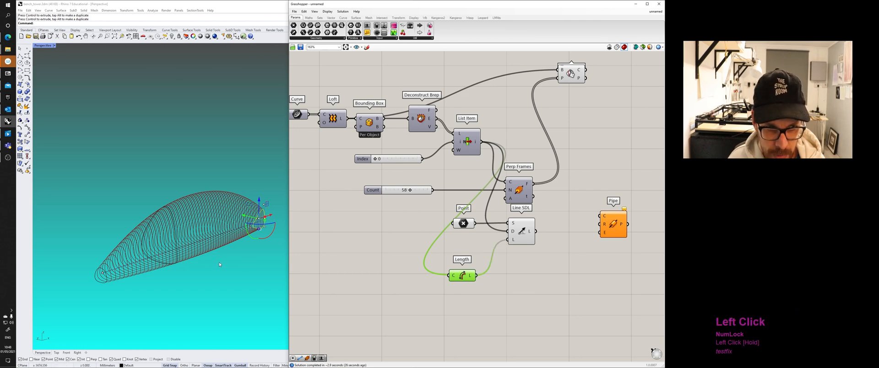
right_drag(219, 262, 201, 277)
shift+scroll(234, 264, down, 2)
scroll(178, 261, up, 3)
click(522, 232)
click(202, 277)
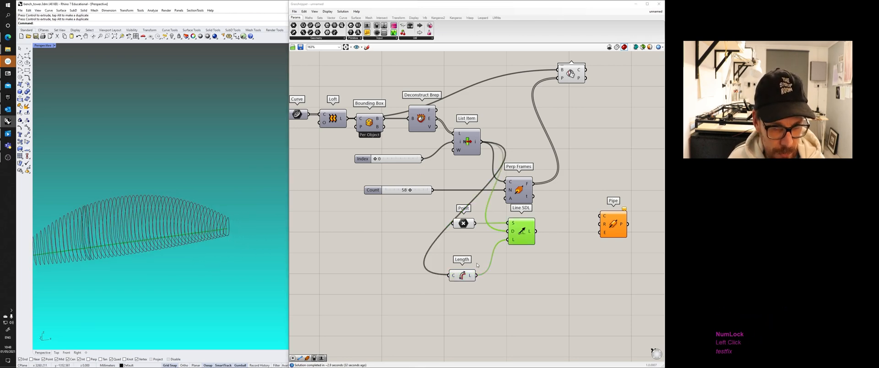
Step: Feed Line SDL's Length input directly from List Item's output and delete the Length component
drag(462, 275, 463, 255)
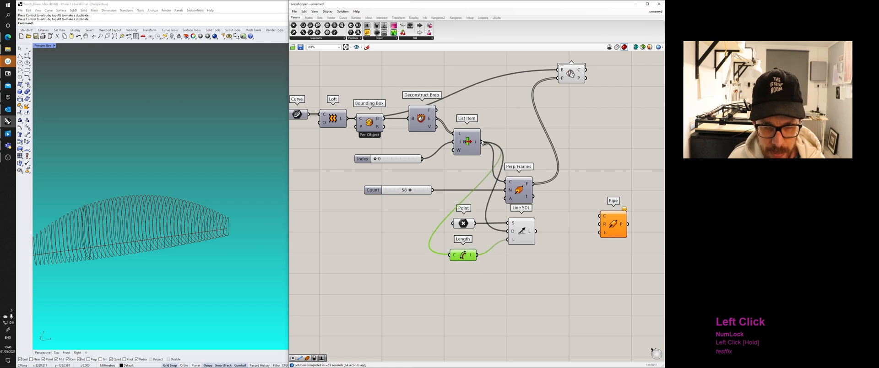
drag(482, 142, 508, 240)
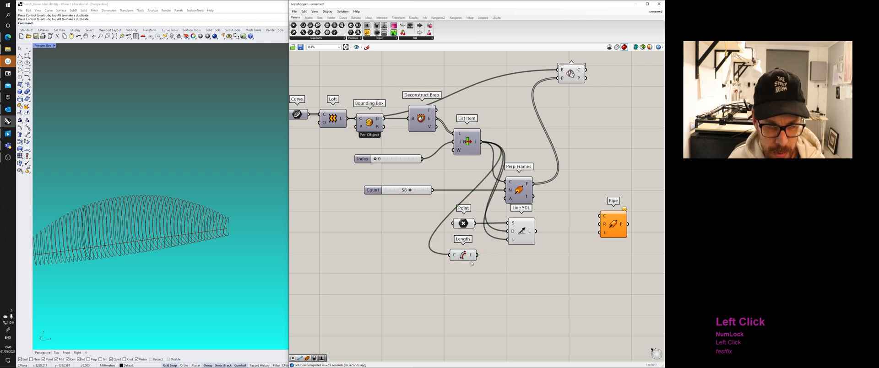
key(Delete)
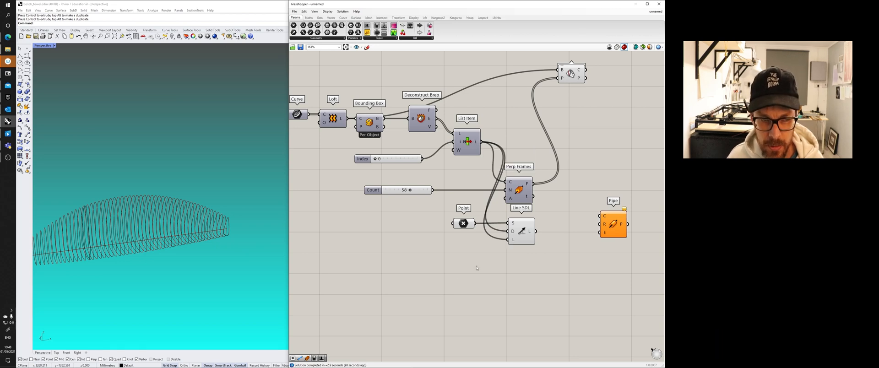
Step: Examine the Line SDL line and the Point component's start point within the slices at the bench's small end
right_drag(197, 293, 161, 276)
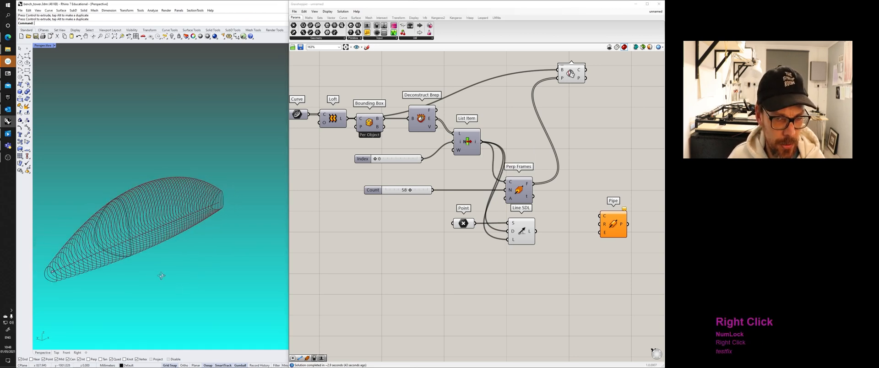
shift+right_drag(516, 245, 534, 232)
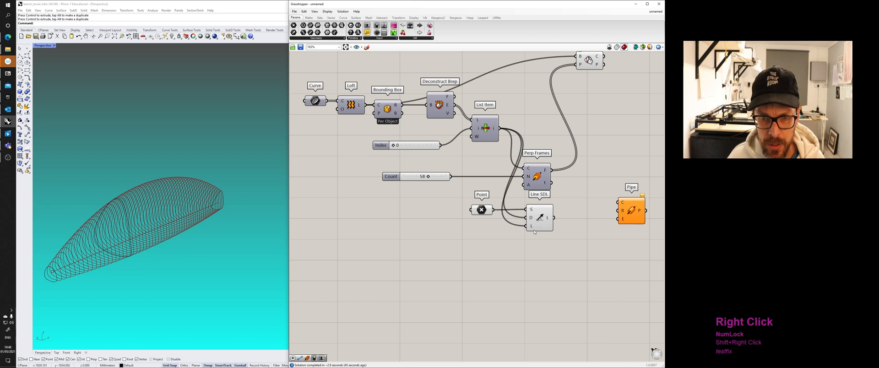
click(539, 222)
right_drag(577, 229, 461, 253)
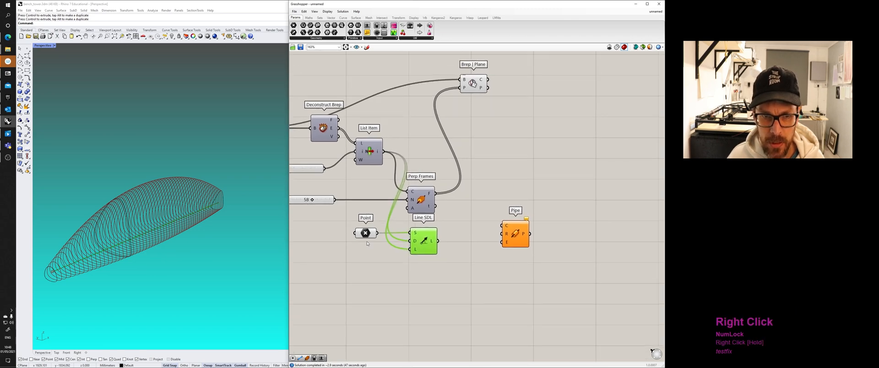
click(365, 234)
click(377, 267)
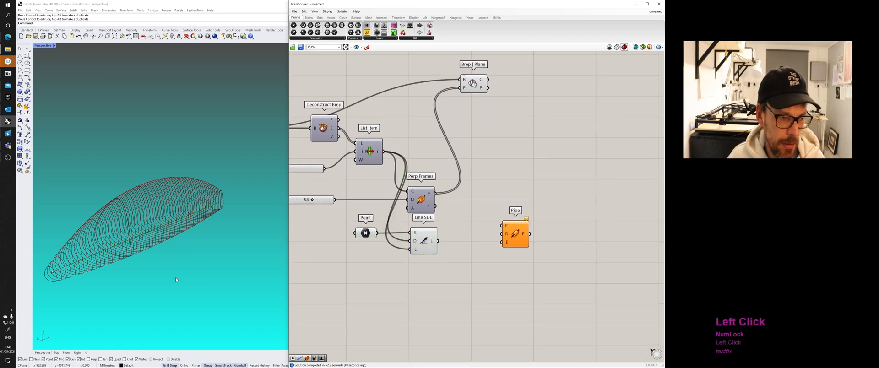
shift+right_drag(176, 280, 217, 258)
scroll(89, 251, up, 14)
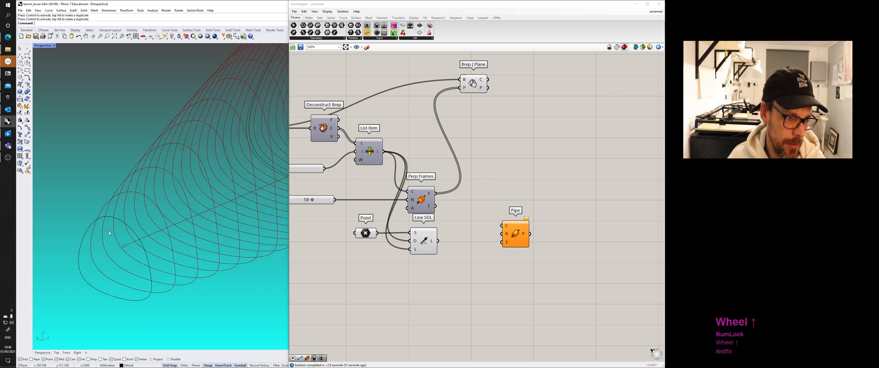
right_drag(120, 260, 140, 252)
shift+right_drag(254, 215, 206, 260)
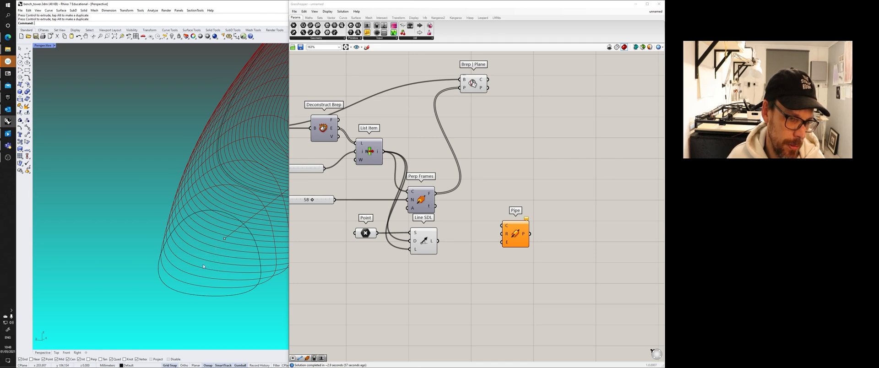
click(365, 234)
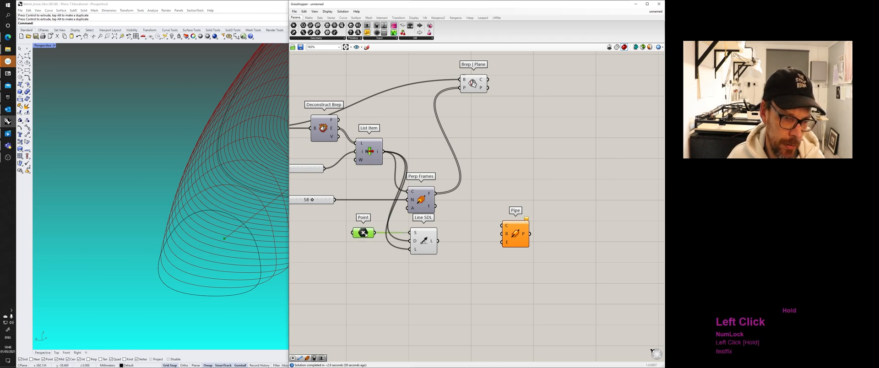
shift+right_drag(239, 259, 135, 296)
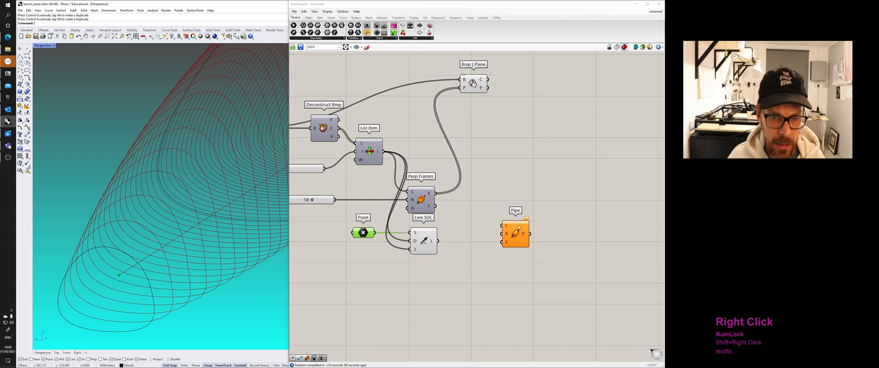
Step: Connect Line SDL's line to Pipe's Curve input and a new number slider of 10 to its Radius input
drag(518, 228, 501, 241)
drag(438, 241, 497, 249)
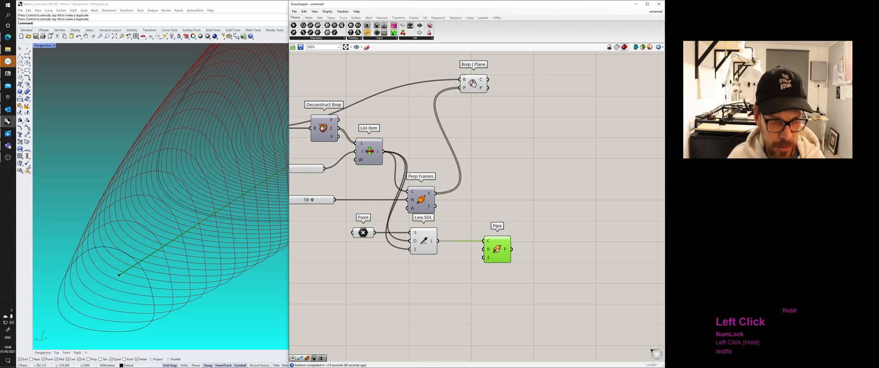
double_click(451, 272)
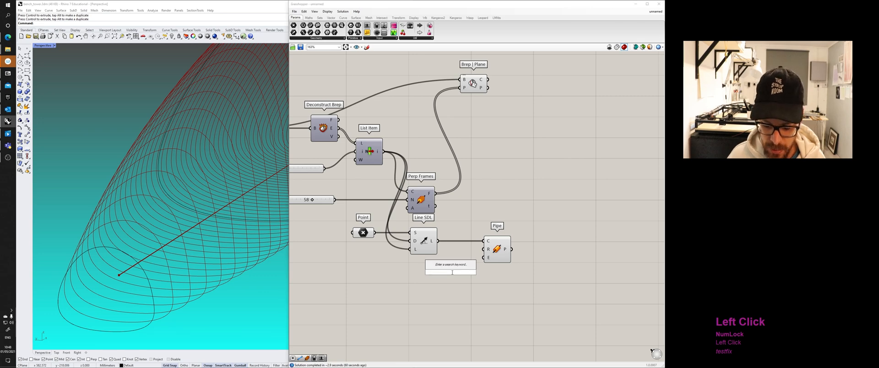
text(10)
key(Return)
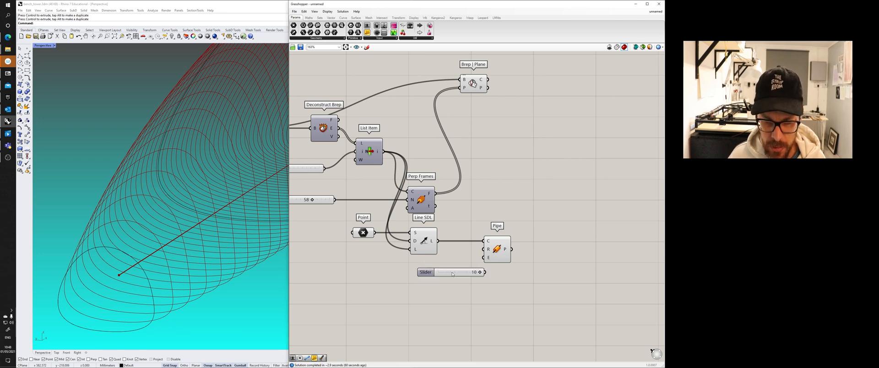
drag(452, 273, 480, 251)
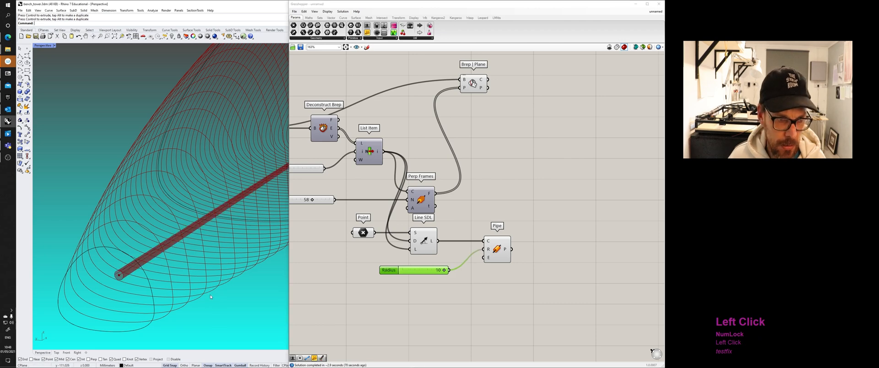
Step: Reduce the Pipe's Radius slider to 3 and check the pipe's fit within the section slices
scroll(196, 270, down, 5)
right_drag(196, 270, 227, 248)
scroll(228, 249, down, 3)
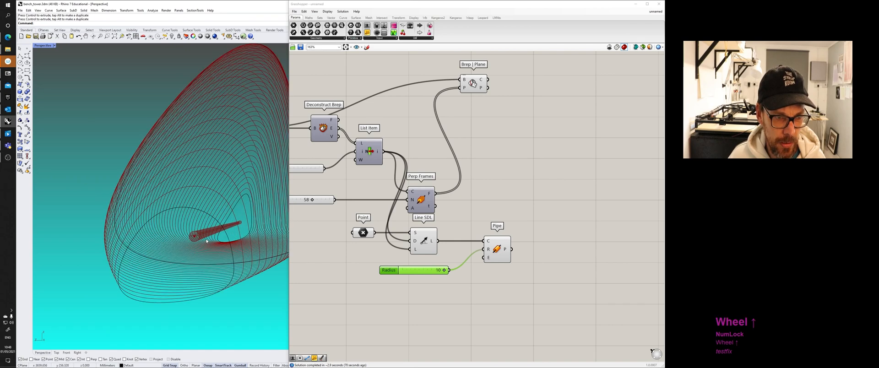
scroll(444, 270, up, 1)
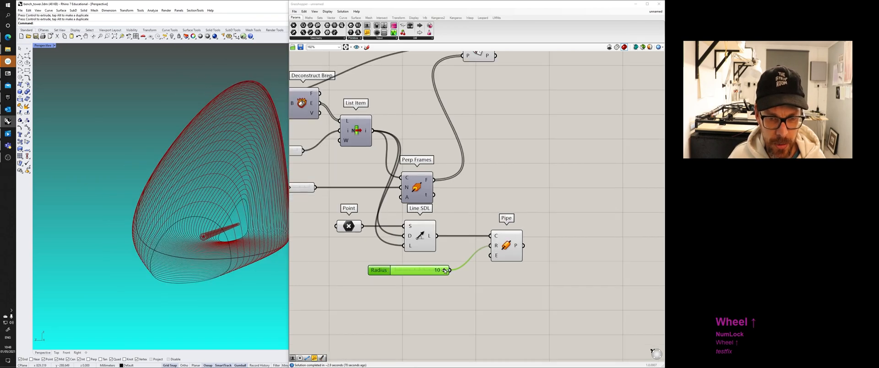
drag(444, 270, 408, 271)
click(337, 263)
shift+right_drag(247, 244, 160, 247)
scroll(226, 258, down, 7)
scroll(177, 256, up, 1)
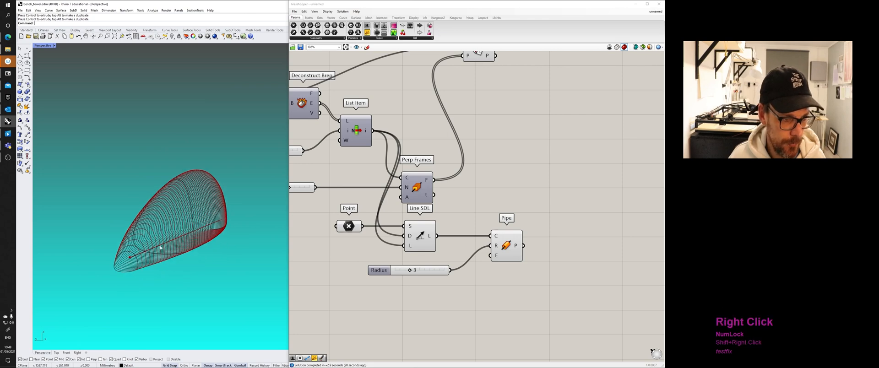
Step: Resize the section curve at the bench's small end and check the pipe's fit inside the updated slices
click(136, 256)
scroll(135, 261, up, 3)
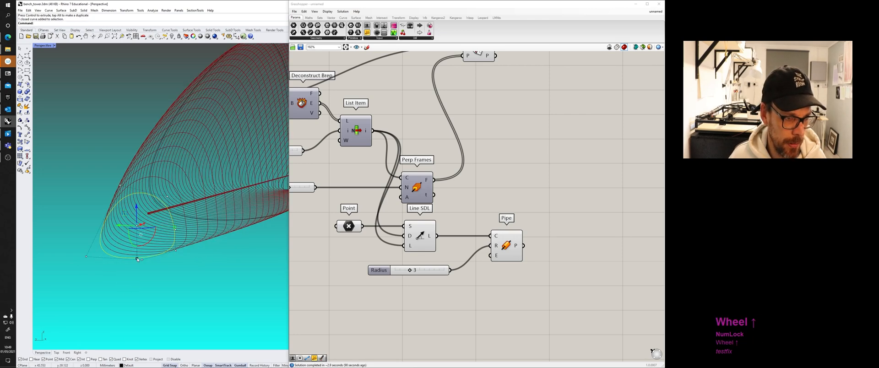
drag(137, 259, 247, 195)
shift+right_drag(254, 227, 237, 220)
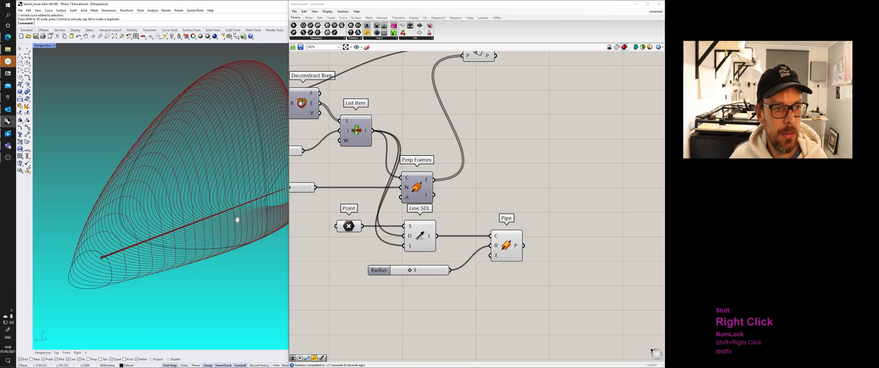
Step: Scale down the middle and far-end section curves uniformly, and lower the middle curve to line up with its neighbours
scroll(254, 171, down, 2)
click(225, 93)
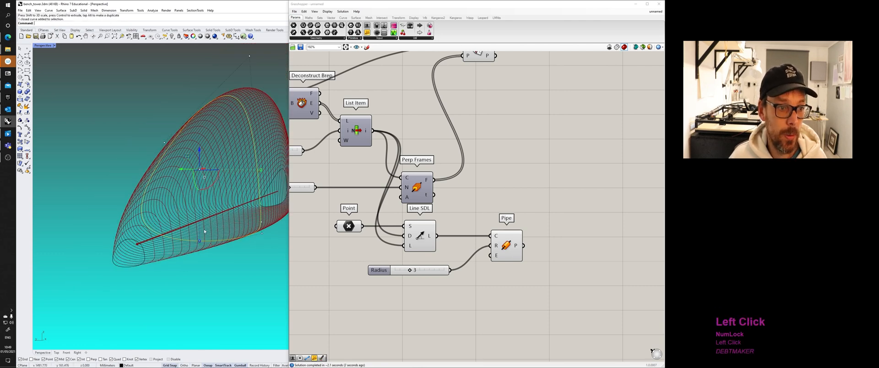
shift+drag(201, 243, 191, 192)
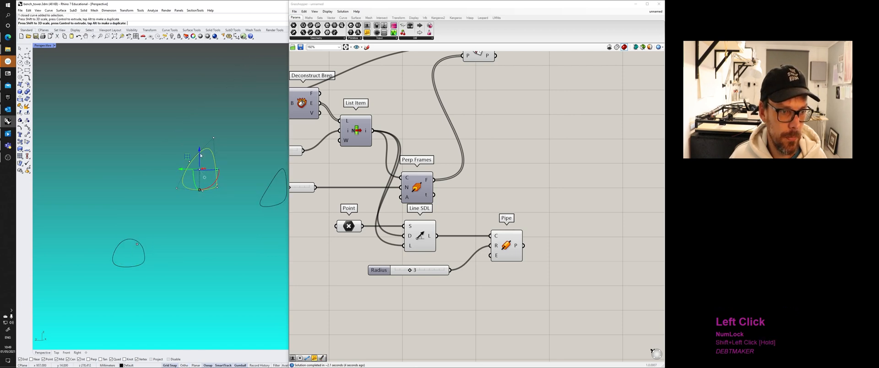
drag(199, 154, 203, 206)
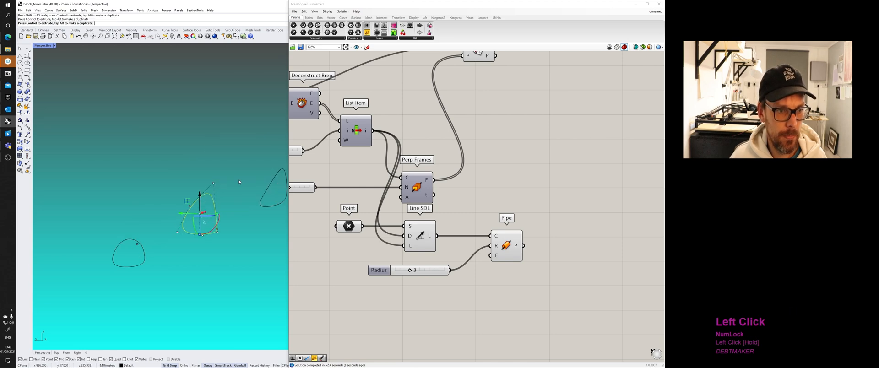
shift+click(272, 185)
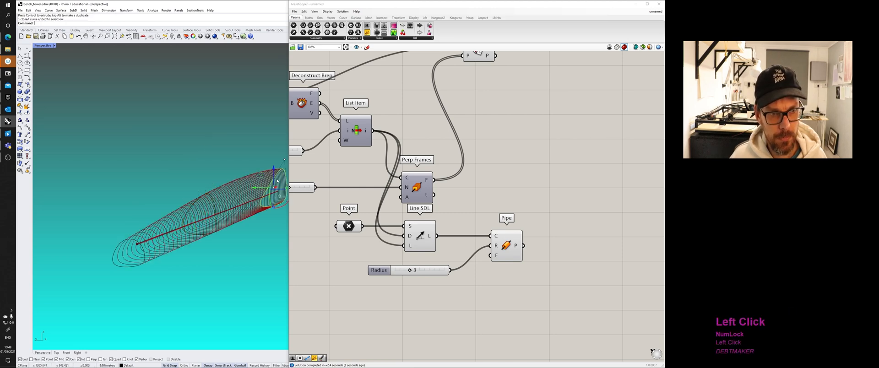
shift+drag(274, 209, 273, 176)
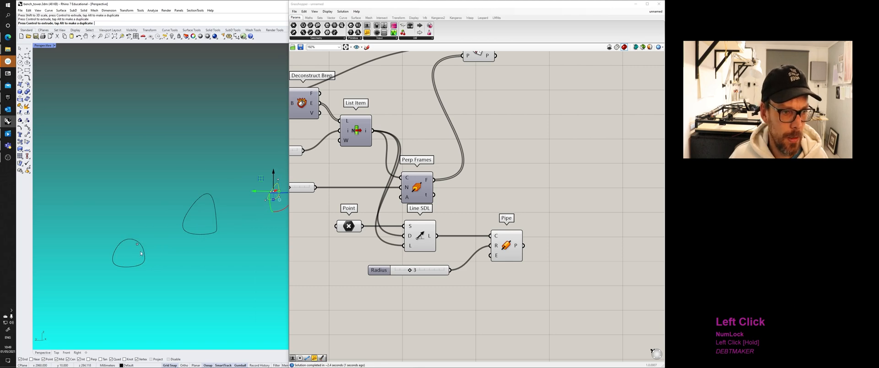
Step: In the Right view, move the pipe's start point down and inward so it sits well inside all section curves
click(77, 353)
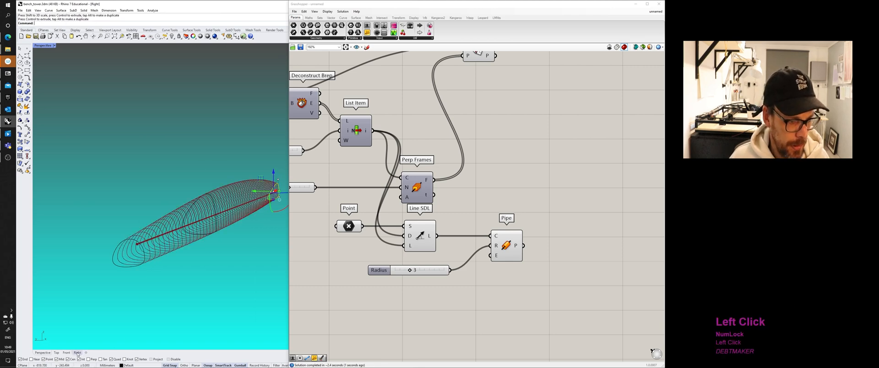
scroll(152, 219, up, 5)
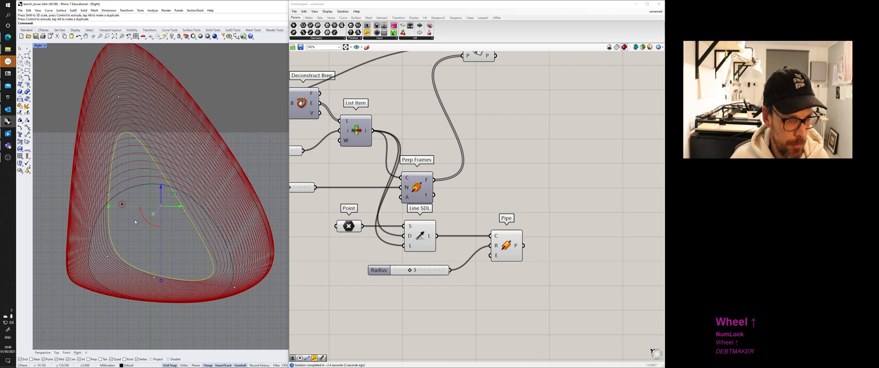
scroll(135, 222, up, 3)
click(179, 212)
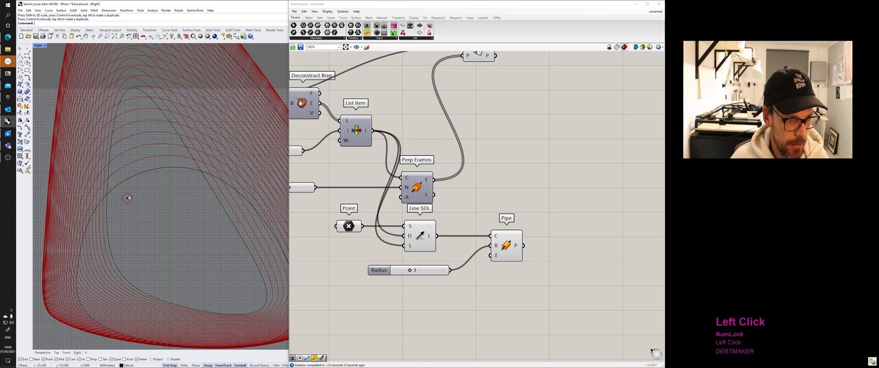
click(128, 197)
drag(139, 185, 144, 212)
click(153, 224)
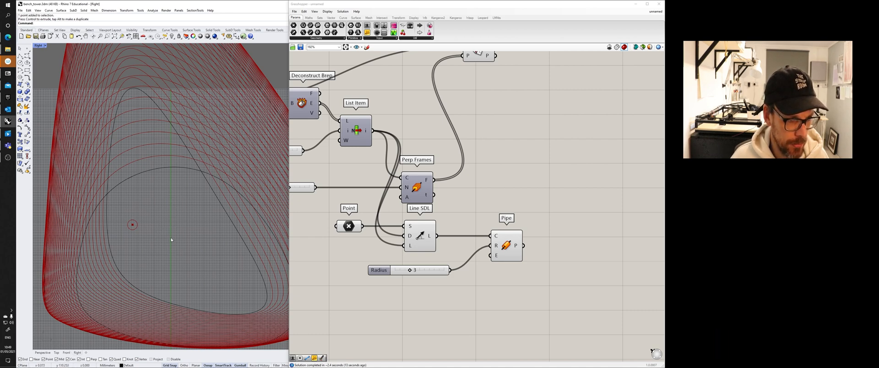
click(170, 235)
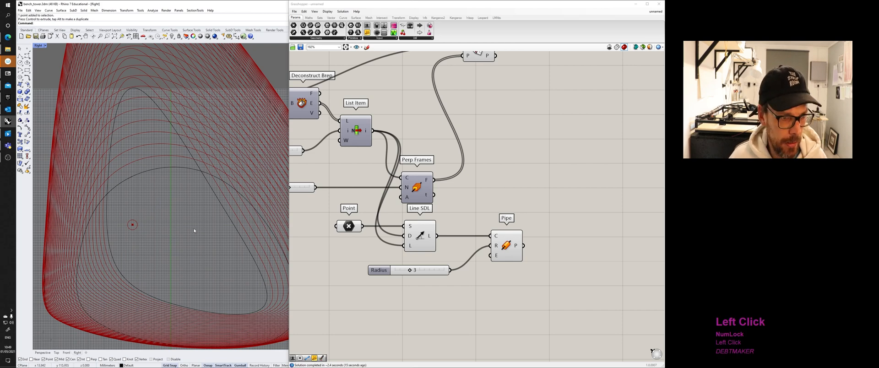
drag(128, 225, 161, 246)
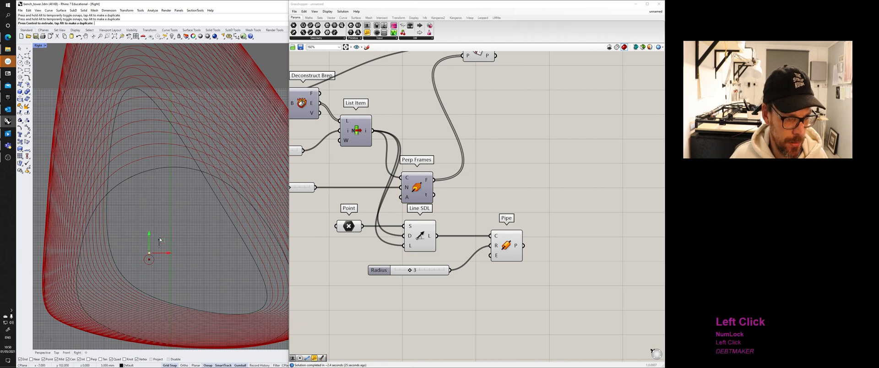
drag(159, 260, 156, 238)
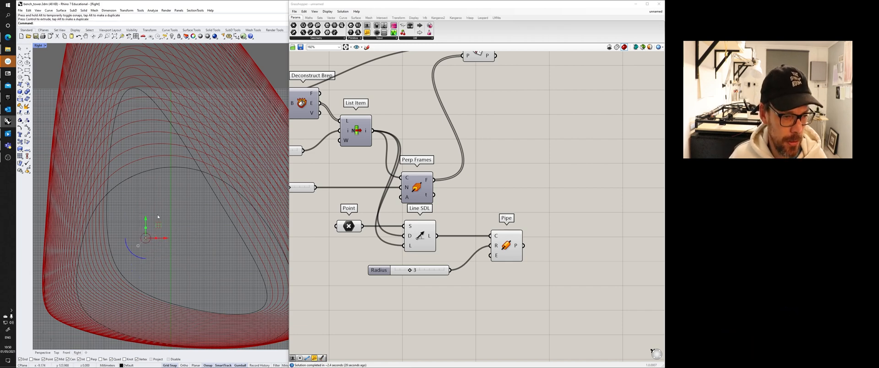
Step: Add a Mirror component from the Transform set to the canvas below the Radius slider
right_drag(333, 245, 349, 245)
scroll(185, 259, down, 5)
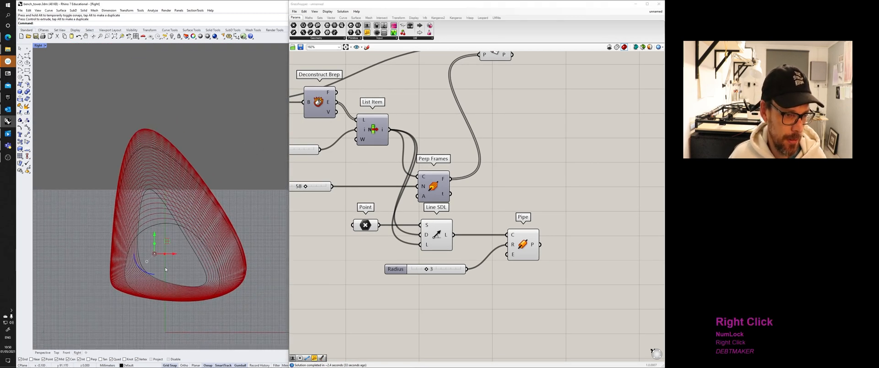
right_drag(540, 231, 428, 246)
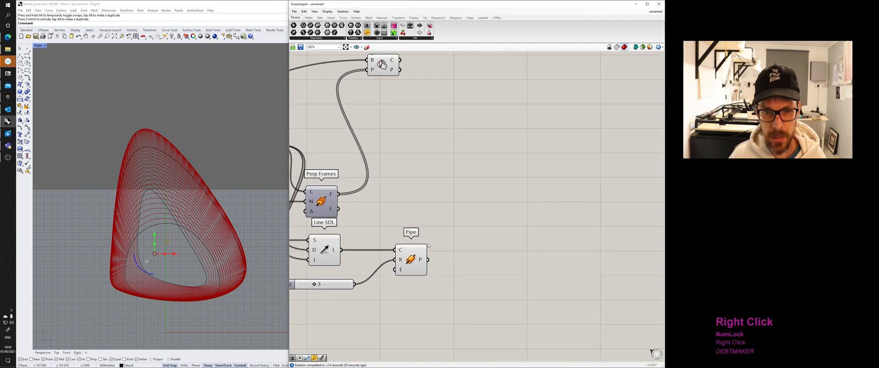
click(424, 266)
right_drag(178, 237, 221, 223)
scroll(362, 265, down, 2)
right_drag(420, 296, 469, 288)
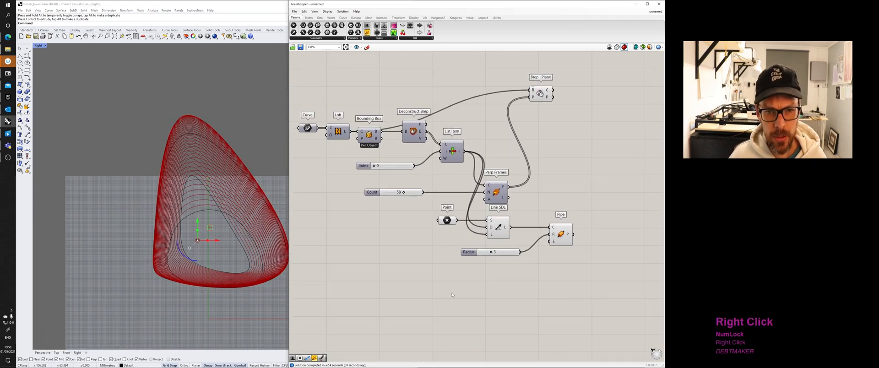
double_click(469, 288)
text(mirror)
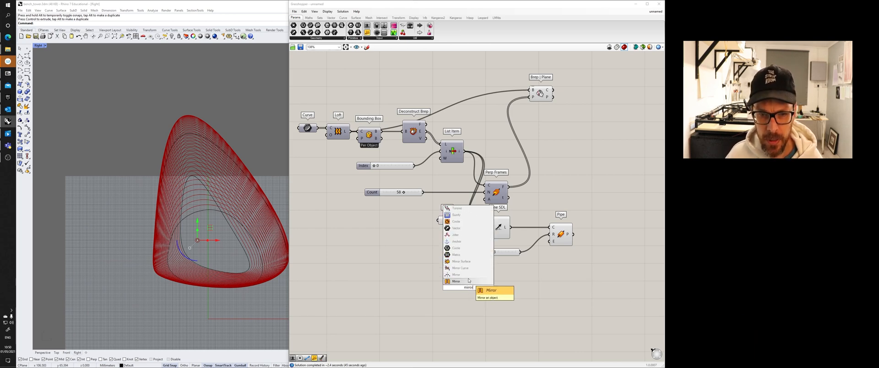
click(469, 280)
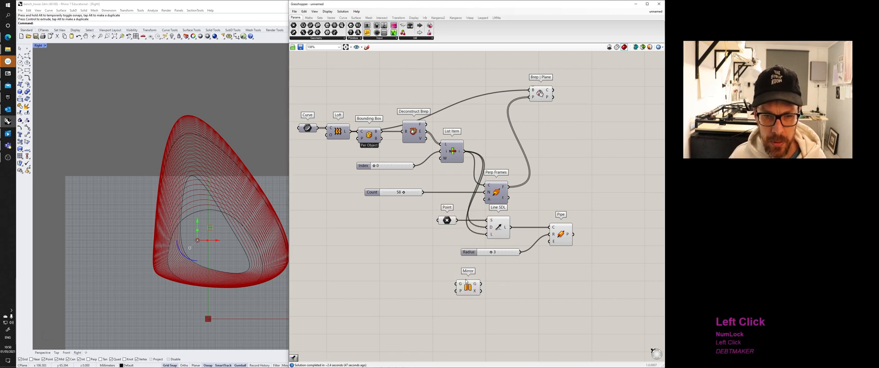
drag(473, 289, 501, 298)
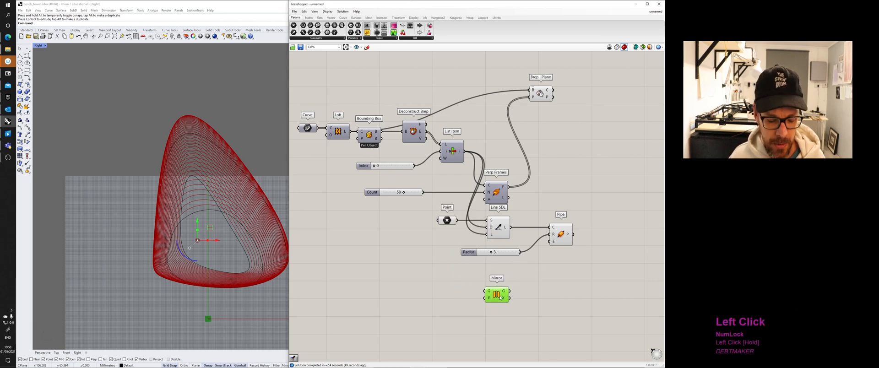
Step: Locate where the Mirror component is found among the component categories
ctrl+alt+click(500, 296)
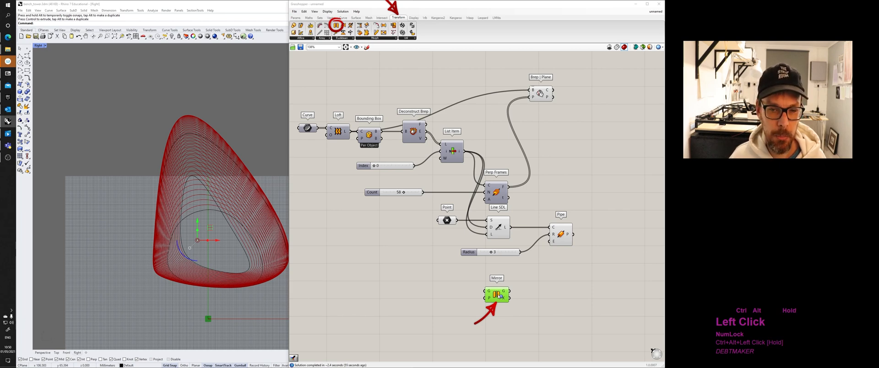
click(523, 290)
right_drag(499, 279, 448, 272)
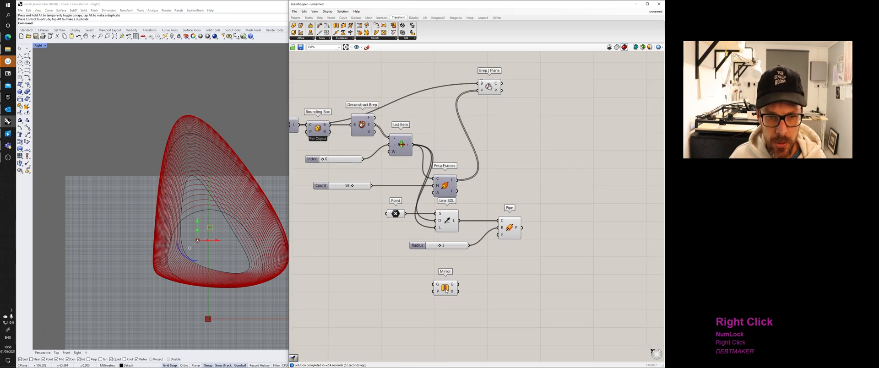
Step: Connect Pipe's output to Mirror's Geometry input and place Mirror just after Pipe
drag(447, 290, 441, 292)
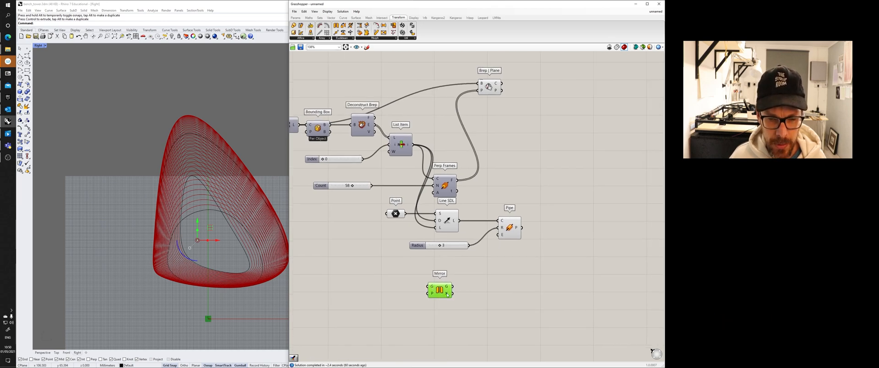
mouse_move(440, 294)
mouse_down()
mouse_move(504, 288)
mouse_move(433, 284)
mouse_up()
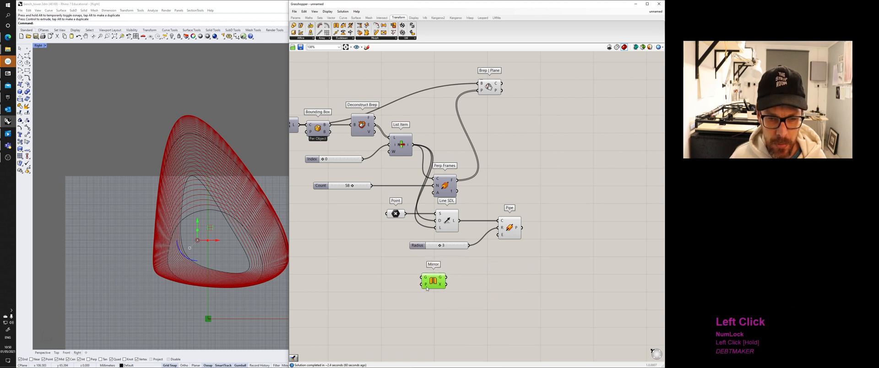
drag(433, 280, 449, 294)
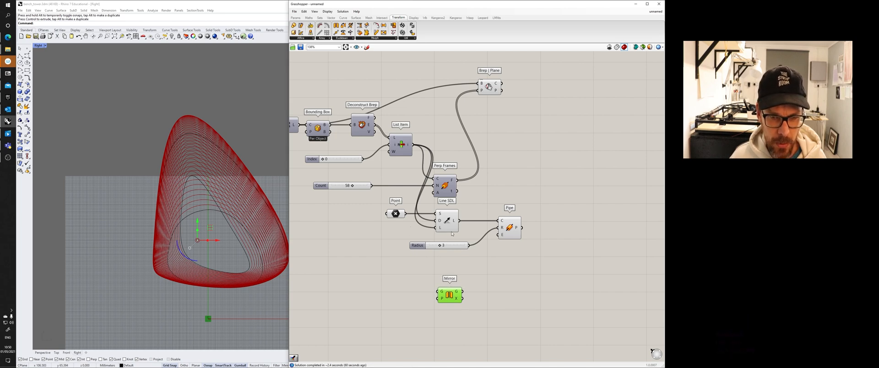
click(502, 229)
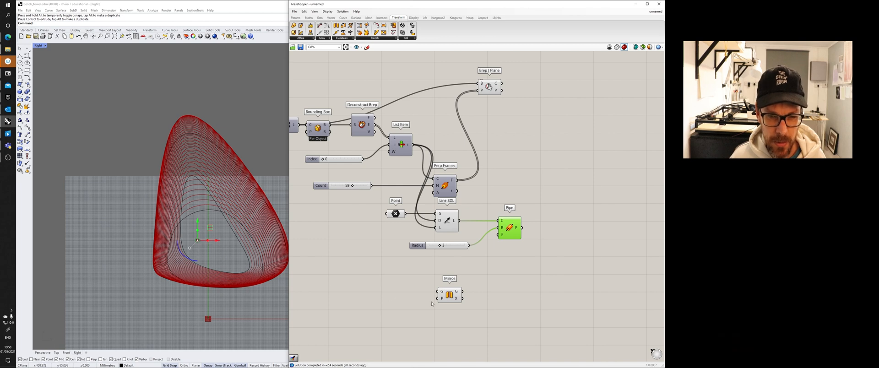
drag(446, 300, 476, 279)
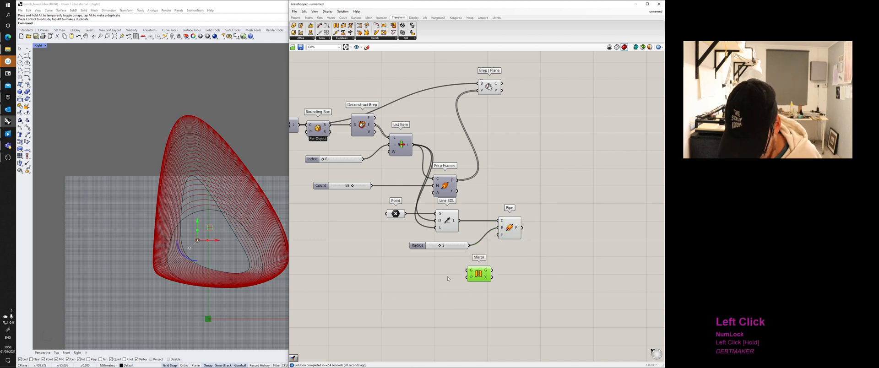
click(416, 271)
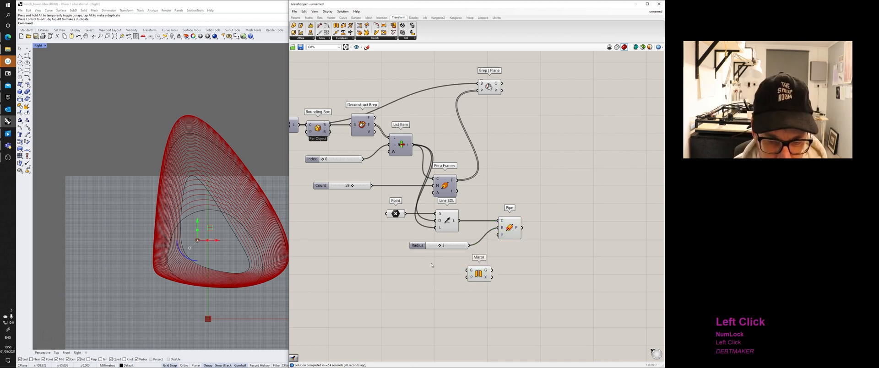
click(476, 279)
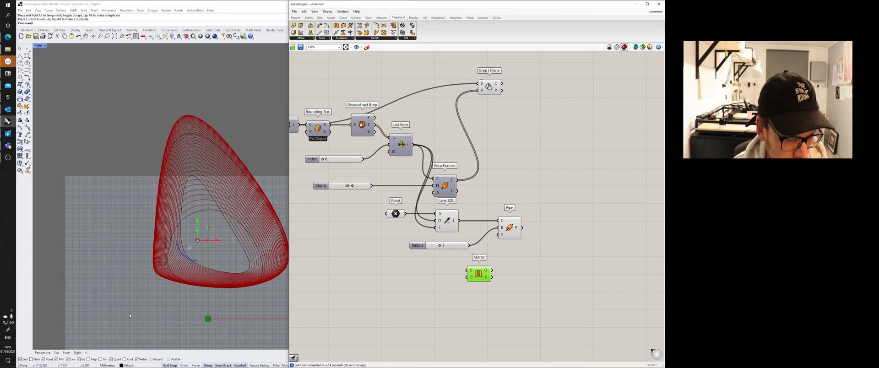
right_drag(201, 251, 179, 246)
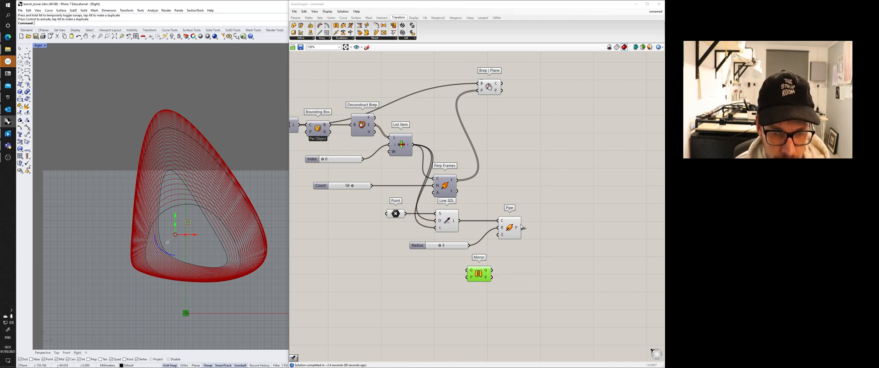
drag(522, 227, 544, 262)
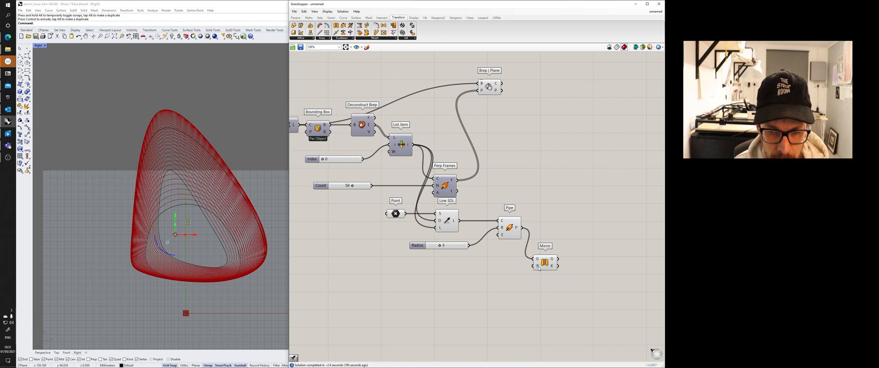
Step: Place a new Rhino point on the vertical axis, beside the pipe's start point inside the section curves
click(190, 251)
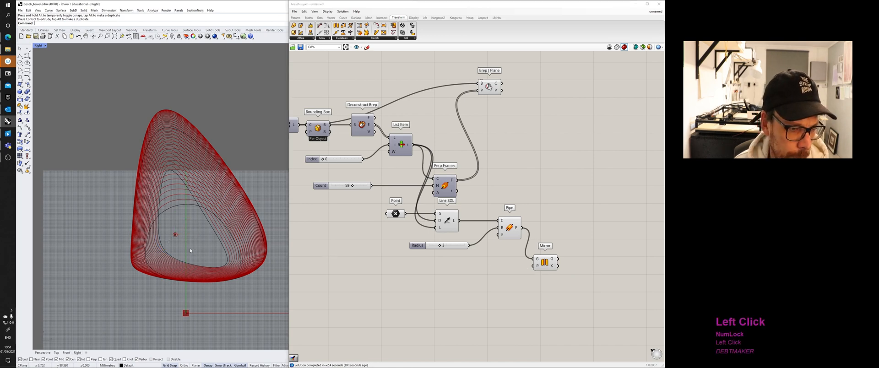
scroll(184, 236, up, 2)
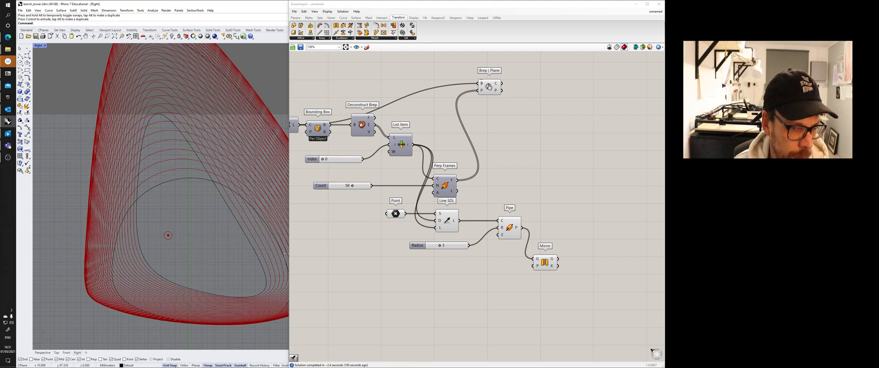
click(27, 48)
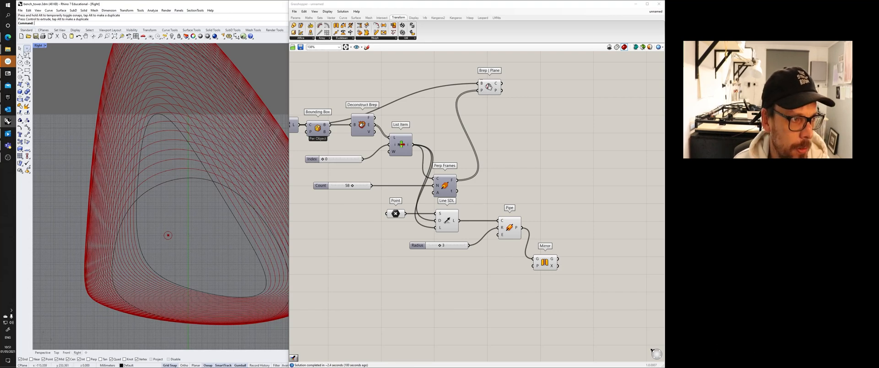
click(188, 246)
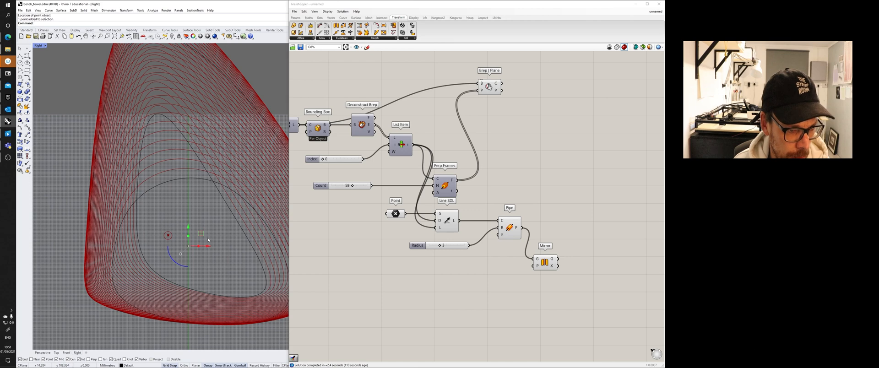
Step: Add a Point parameter below the Radius slider and reference the newly placed Rhino point in it
double_click(384, 275)
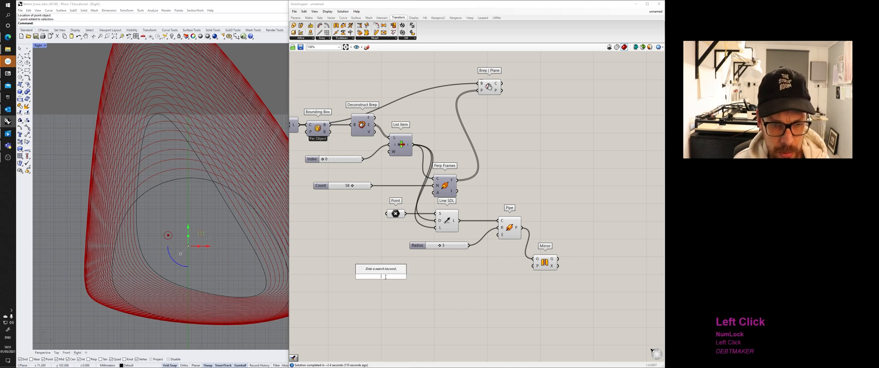
text(point)
key(Return)
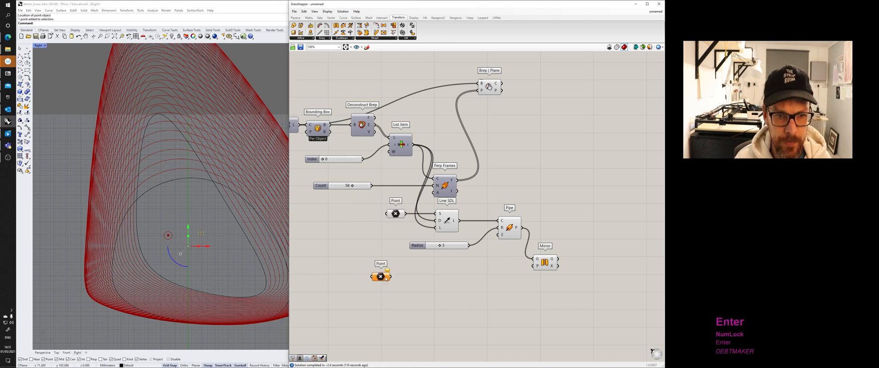
right_click(386, 277)
click(410, 327)
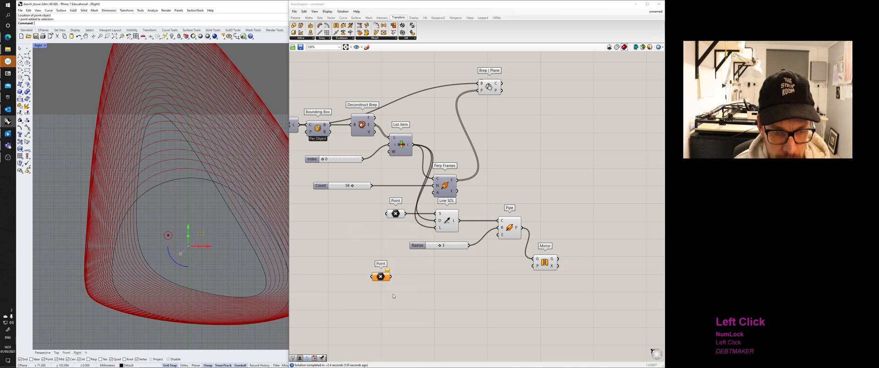
right_click(378, 276)
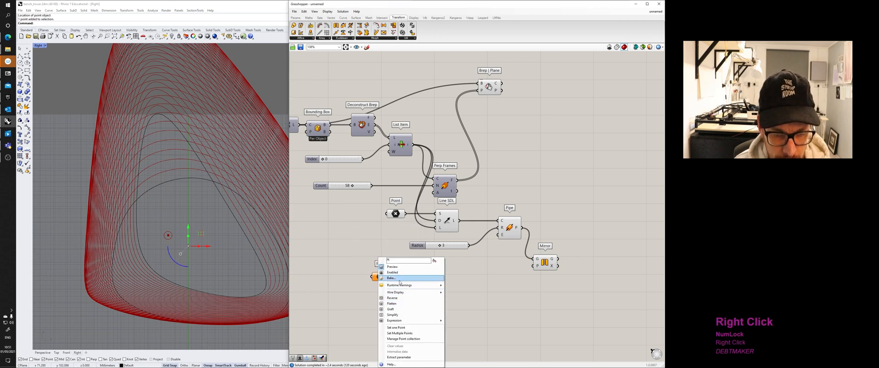
click(395, 328)
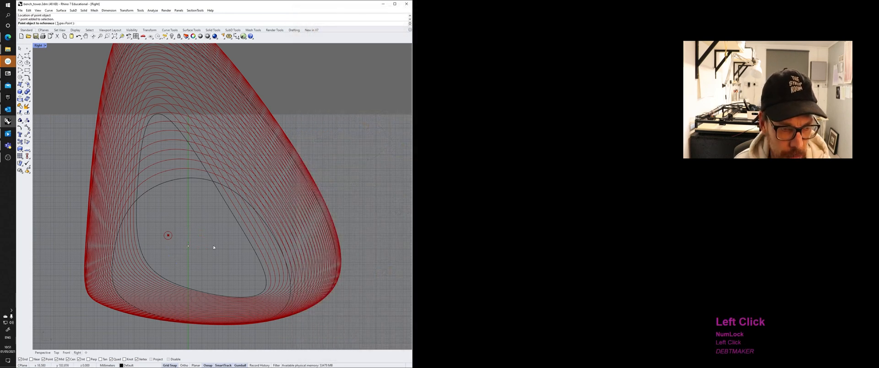
click(188, 245)
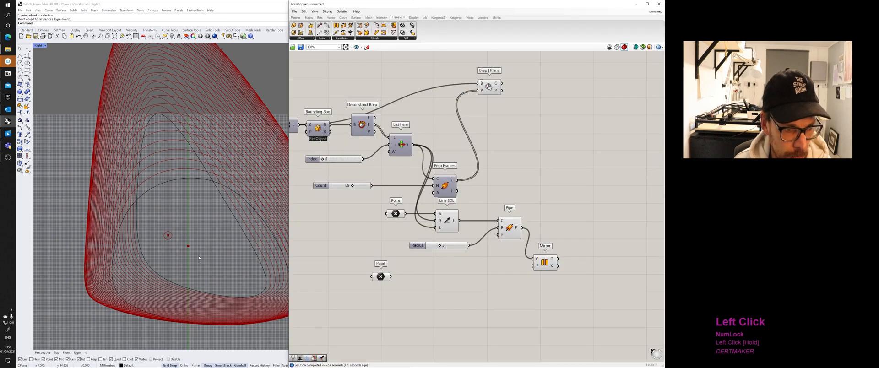
Step: Connect the new Point parameter directly to Mirror's Plane input
right_drag(426, 280, 412, 271)
click(372, 269)
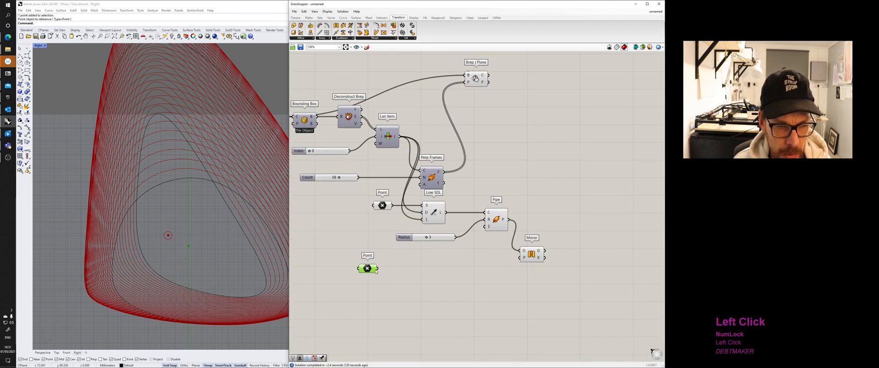
drag(377, 269, 520, 258)
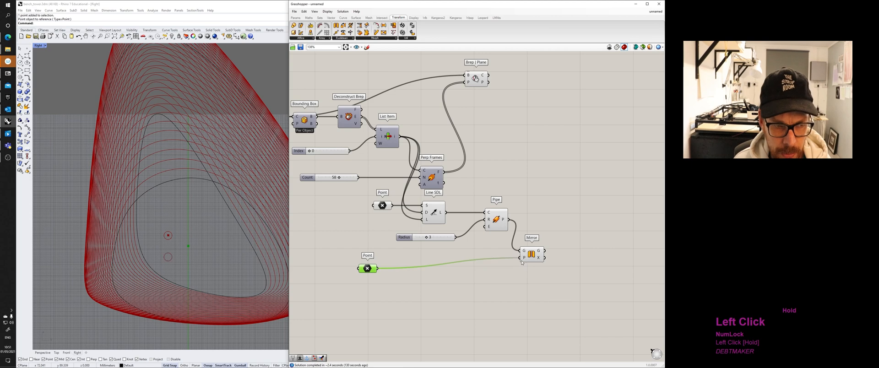
Step: Examine the position of the mirrored pipe against the original in the Right and Perspective views
scroll(152, 259, up, 3)
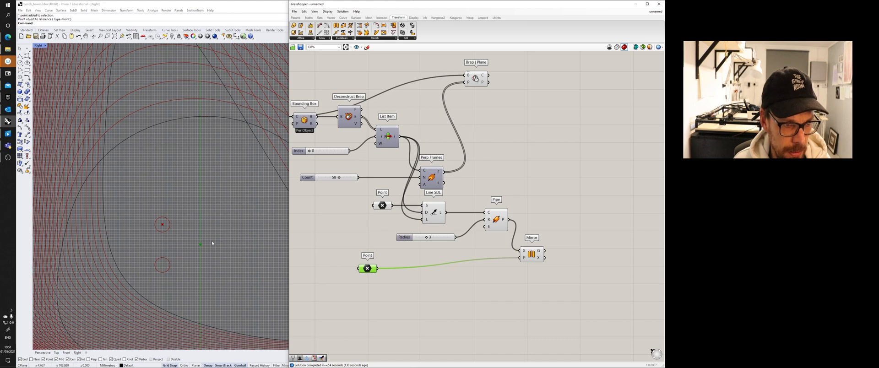
scroll(212, 243, down, 3)
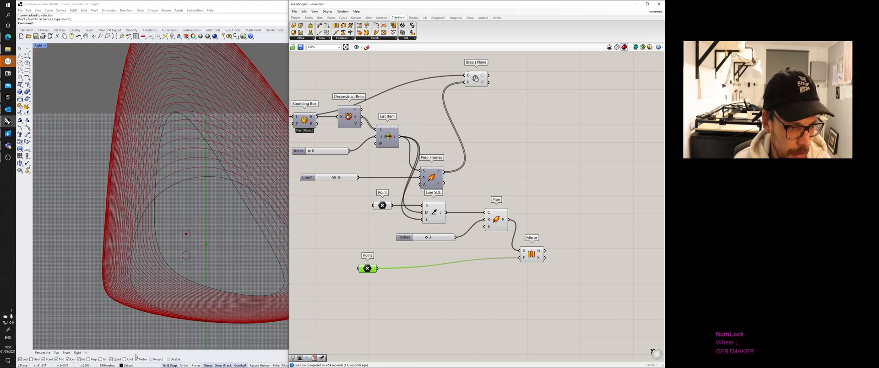
click(42, 352)
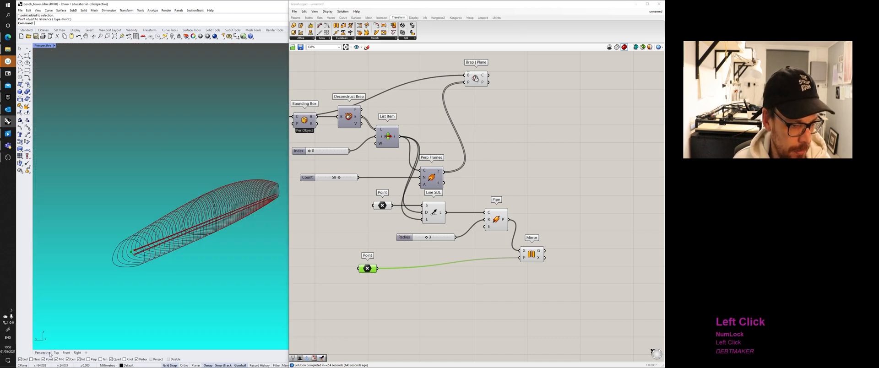
scroll(127, 257, up, 3)
scroll(126, 257, down, 4)
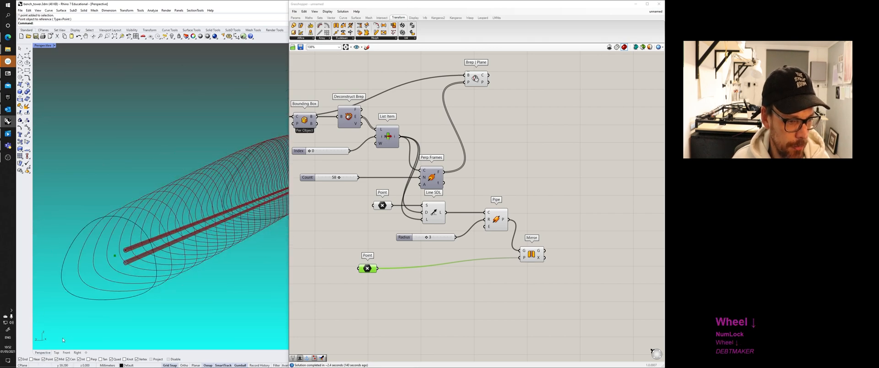
click(46, 352)
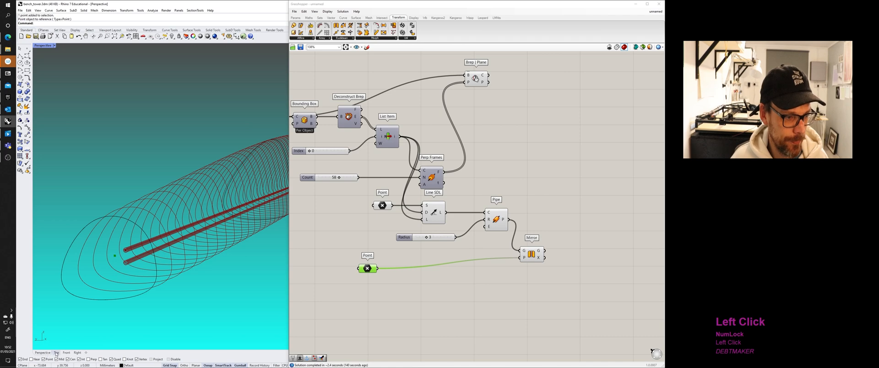
click(76, 353)
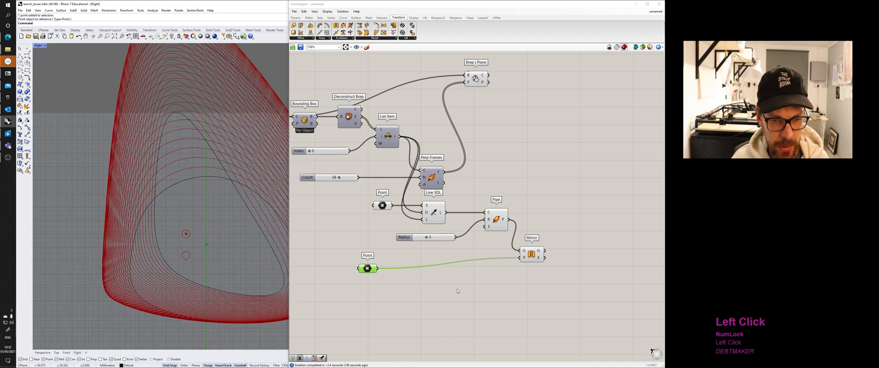
Step: Add a YZ Plane component and wire it between the new Point parameter and Mirror's Plane input
click(331, 18)
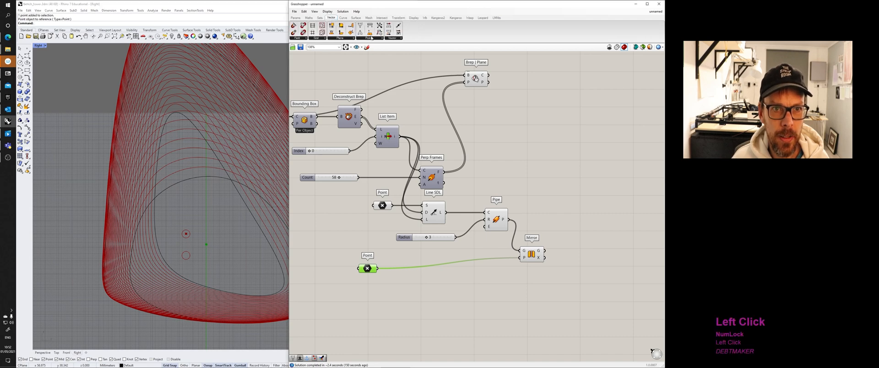
click(352, 38)
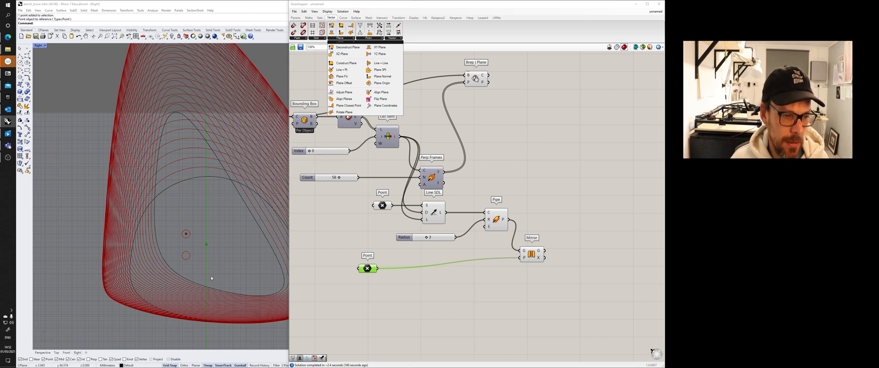
right_drag(211, 275, 151, 231)
scroll(147, 232, down, 3)
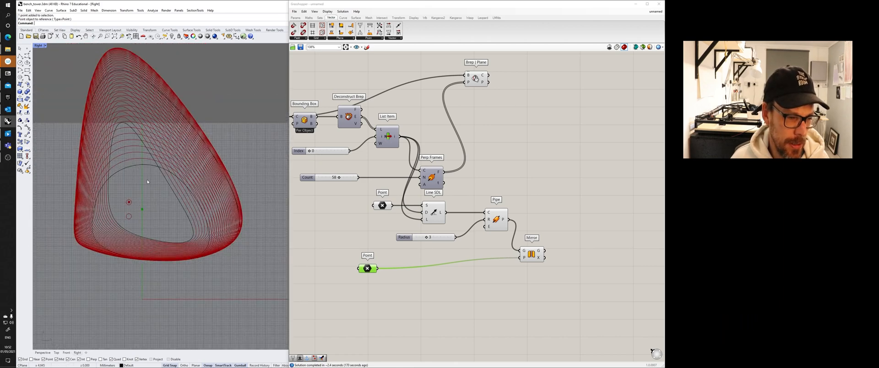
click(365, 39)
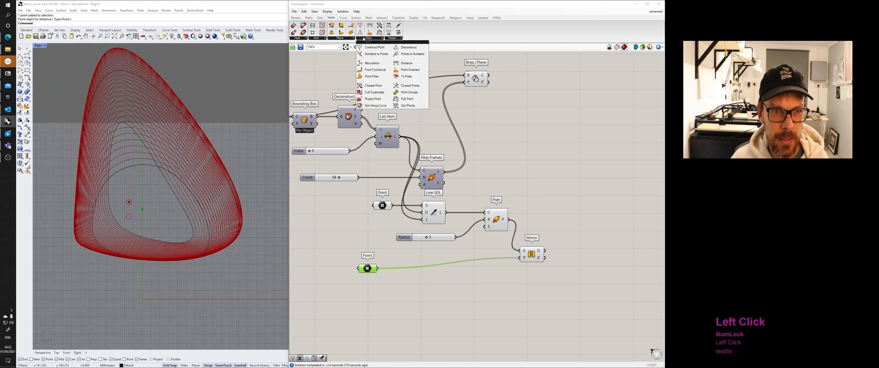
click(341, 39)
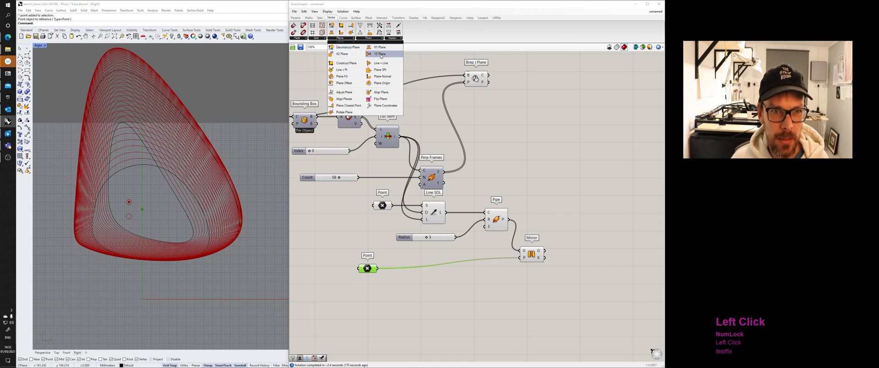
drag(380, 53, 459, 281)
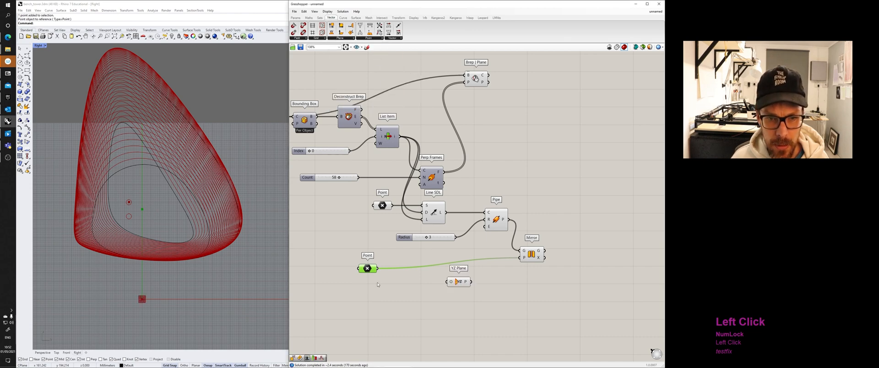
drag(374, 270, 520, 258)
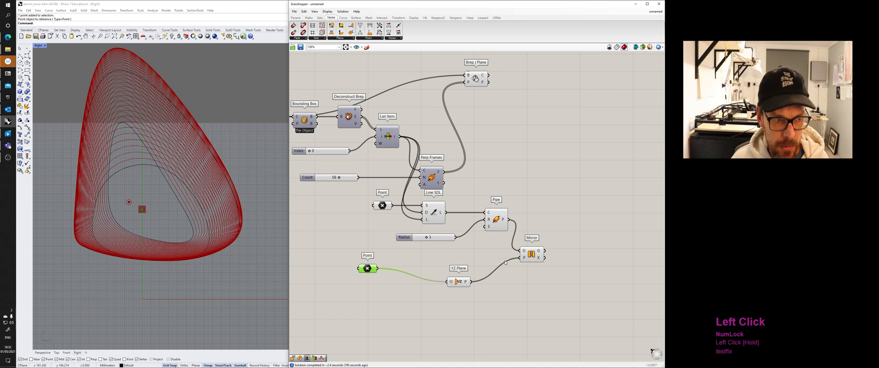
Step: Examine how the YZ plane is oriented relative to the pipe and its mirrored copy in the Perspective view
right_drag(192, 232, 181, 242)
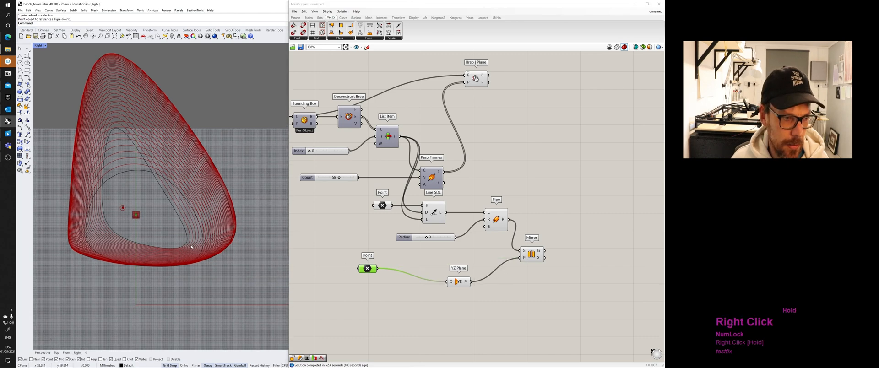
click(457, 283)
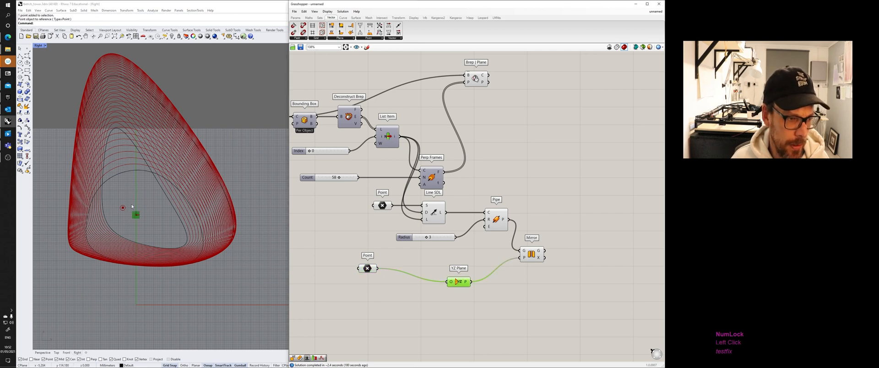
click(42, 352)
scroll(121, 257, down, 4)
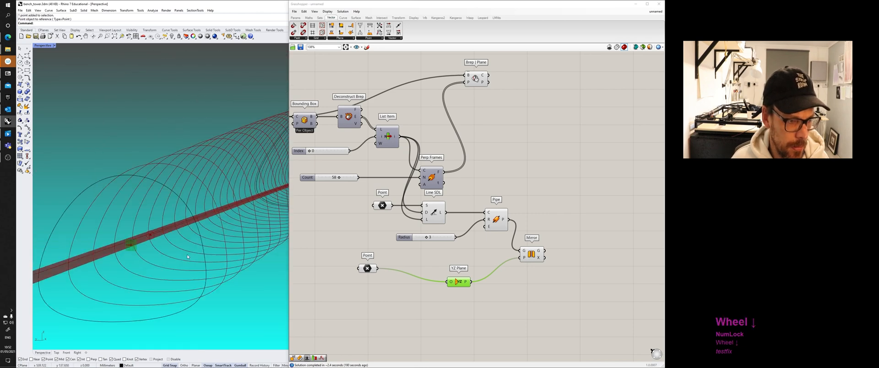
scroll(186, 254, down, 3)
mouse_move(186, 254)
right_down()
mouse_move(155, 263)
mouse_move(199, 253)
right_up()
scroll(155, 263, down, 2)
scroll(198, 252, up, 1)
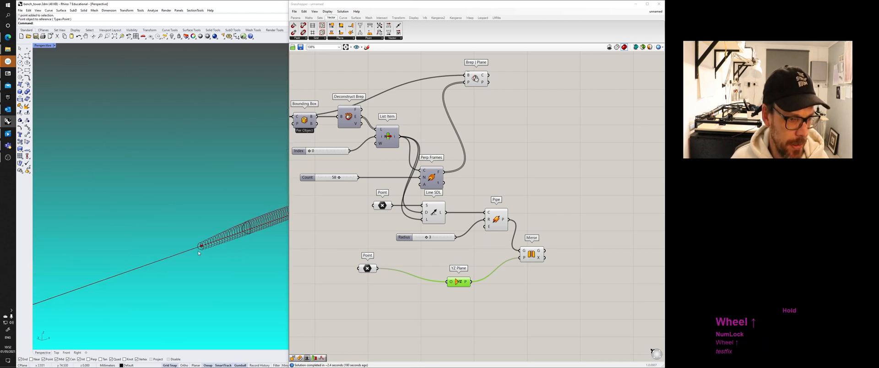
scroll(199, 253, up, 5)
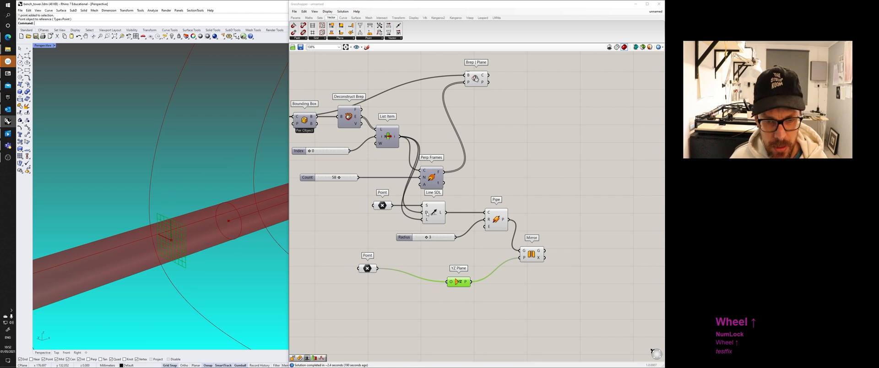
Step: Replace YZ Plane with an XZ Plane component wired between the new Point parameter and Mirror's Plane input
click(352, 38)
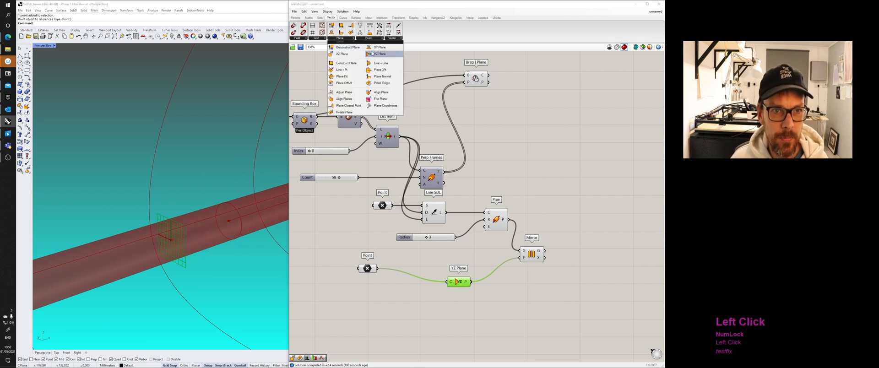
drag(342, 54, 448, 300)
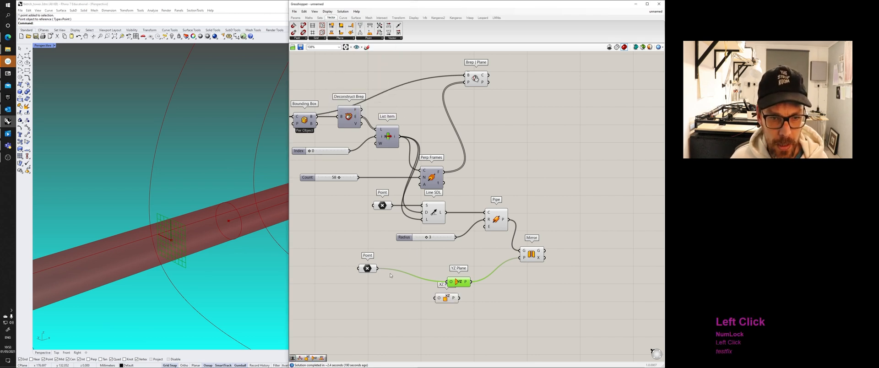
drag(378, 269, 519, 258)
shift+right_drag(174, 192, 142, 236)
scroll(202, 232, up, 5)
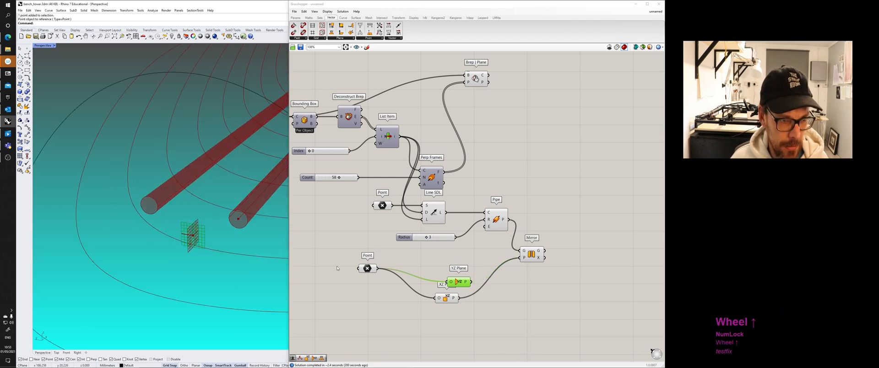
click(449, 282)
key(Delete)
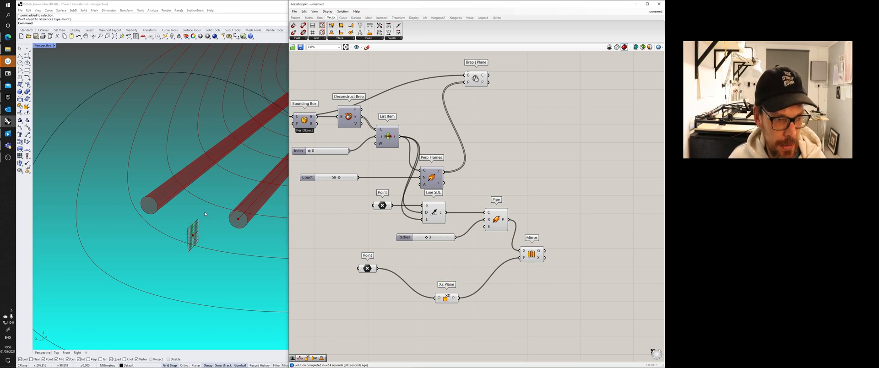
Step: Move the Rhino point at the mirror plane slightly along the Y axis and check both pipes in the Right view
right_drag(204, 212, 204, 232)
scroll(204, 231, down, 8)
shift+right_drag(280, 256, 184, 246)
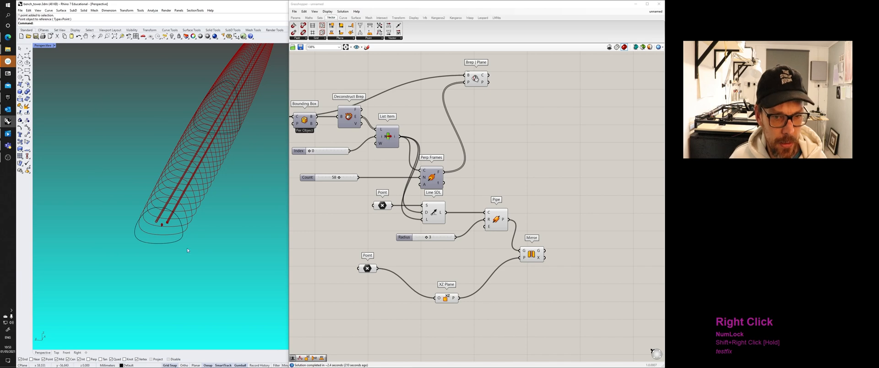
scroll(156, 227, up, 3)
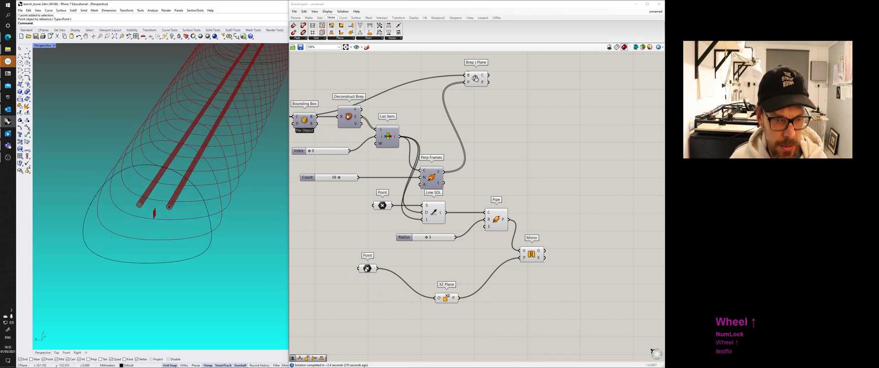
click(366, 269)
right_drag(192, 220, 197, 212)
scroll(197, 212, up, 3)
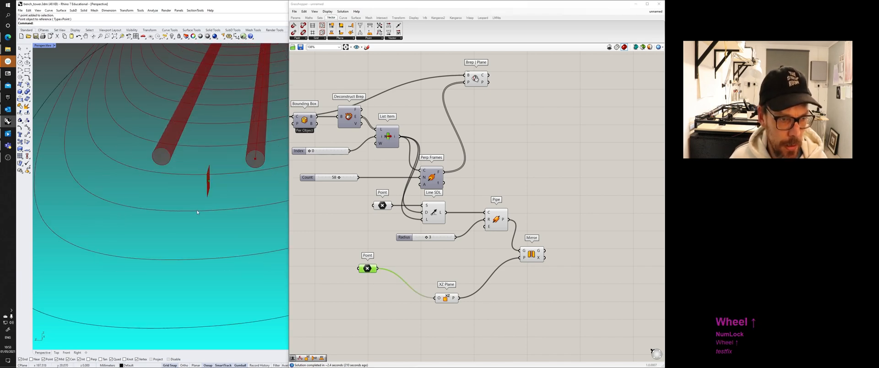
click(207, 189)
mouse_move(193, 180)
mouse_down()
mouse_move(180, 179)
mouse_move(189, 181)
mouse_up()
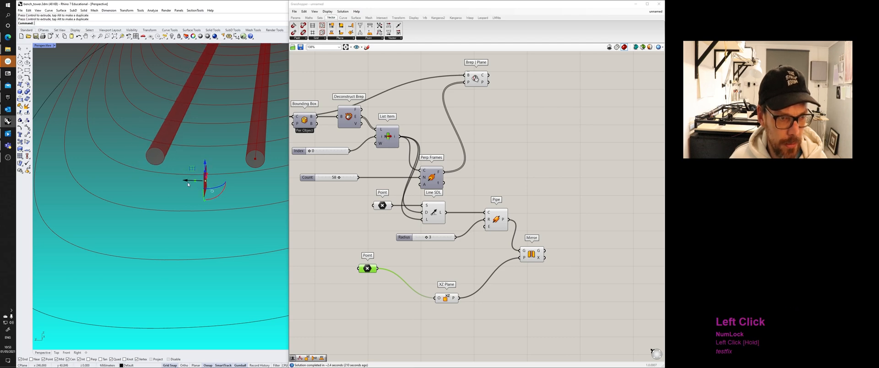
click(77, 353)
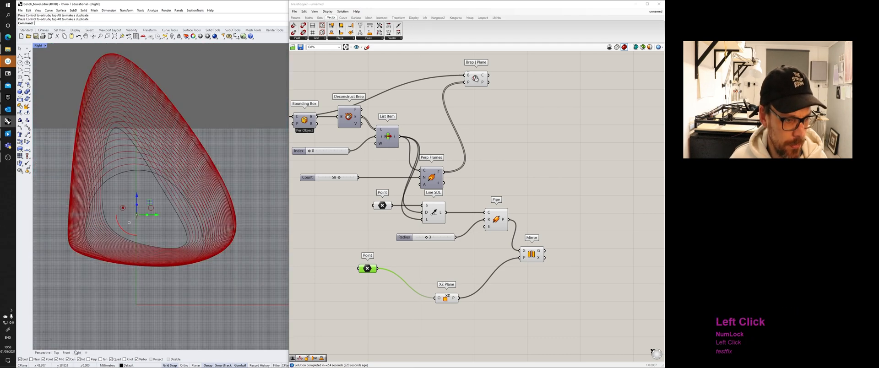
Step: Move the Rhino point that starts the pipe slightly outward from the mirror plane and downward in the Right view
scroll(129, 217, up, 2)
drag(154, 201, 153, 215)
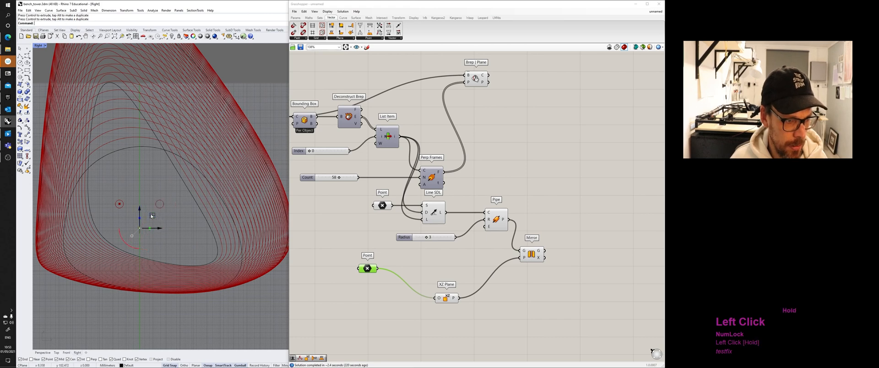
click(384, 205)
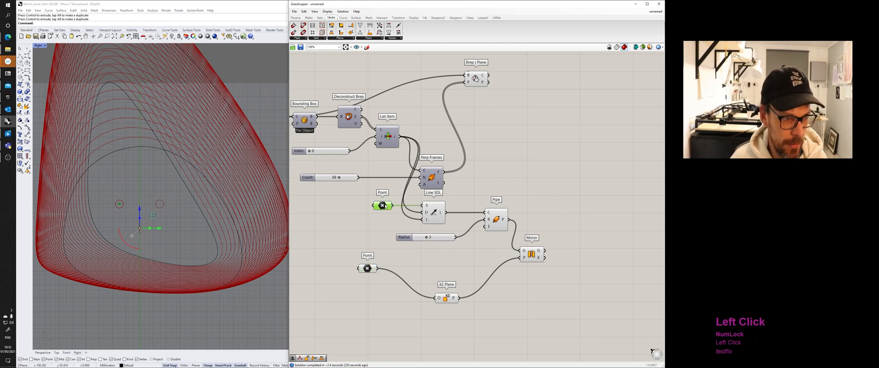
click(119, 204)
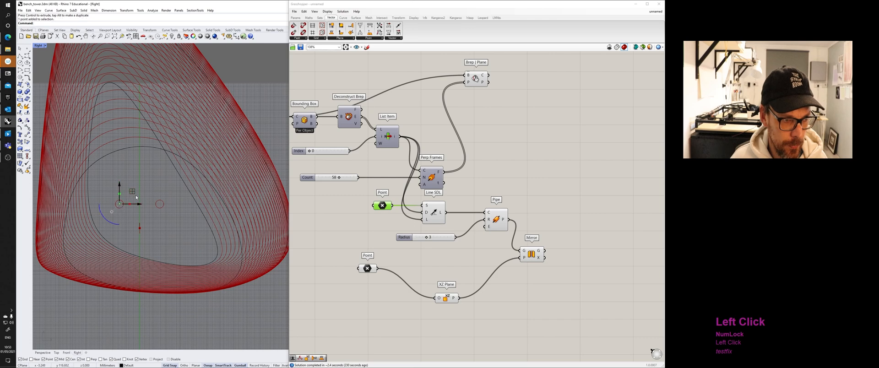
drag(138, 204, 126, 200)
click(358, 240)
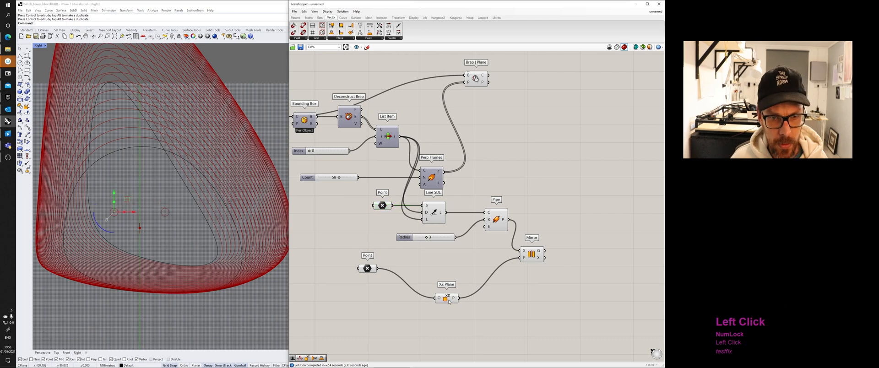
Step: Line up the XZ Plane component and its Point parameter in a row beside Mirror
drag(449, 302, 449, 261)
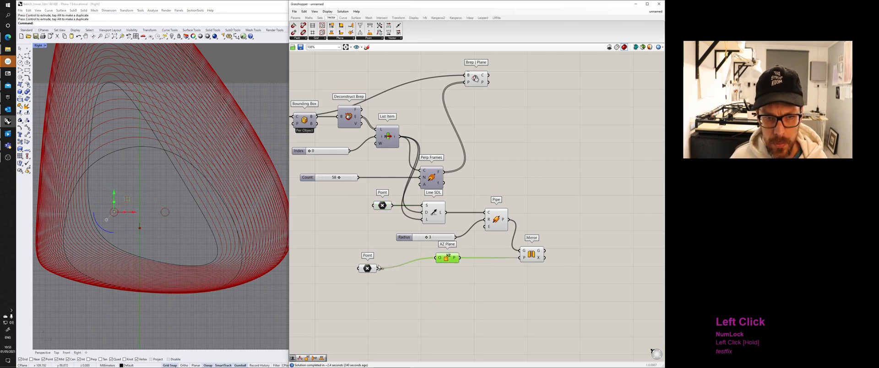
drag(372, 269, 413, 258)
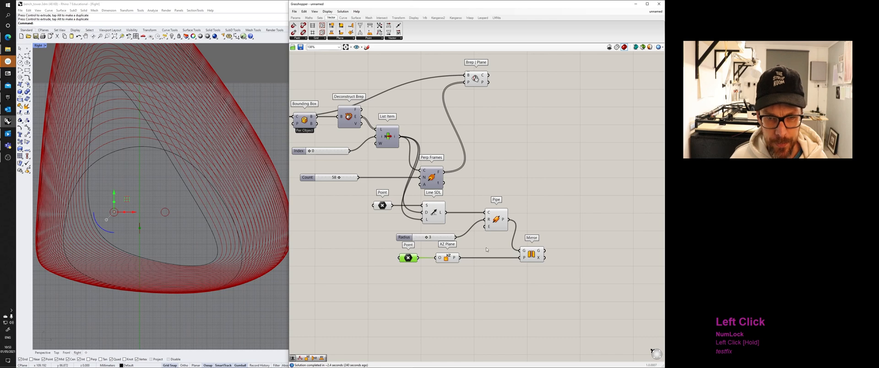
right_drag(474, 258, 420, 272)
scroll(436, 216, down, 3)
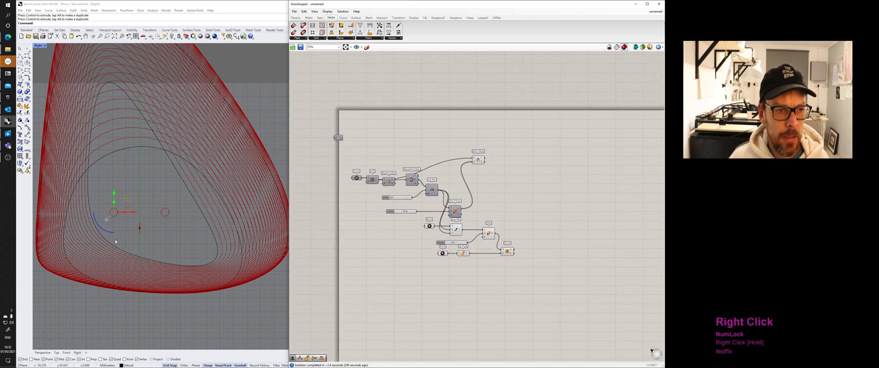
Step: Shorten the bench in the Perspective view by moving its middle and far-end profile curves along its length towards the near end
scroll(187, 233, down, 6)
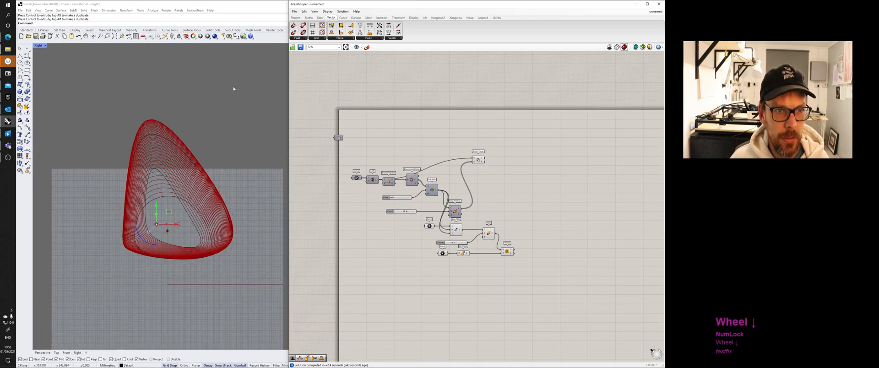
click(43, 353)
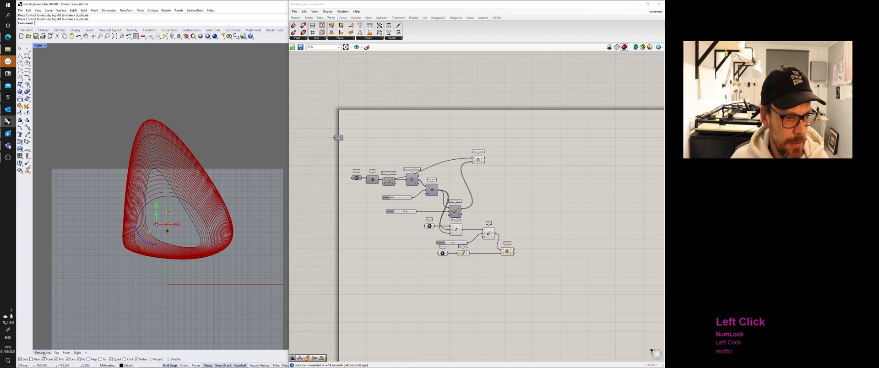
right_drag(200, 231, 154, 236)
scroll(200, 218, down, 3)
click(156, 235)
drag(156, 235, 169, 230)
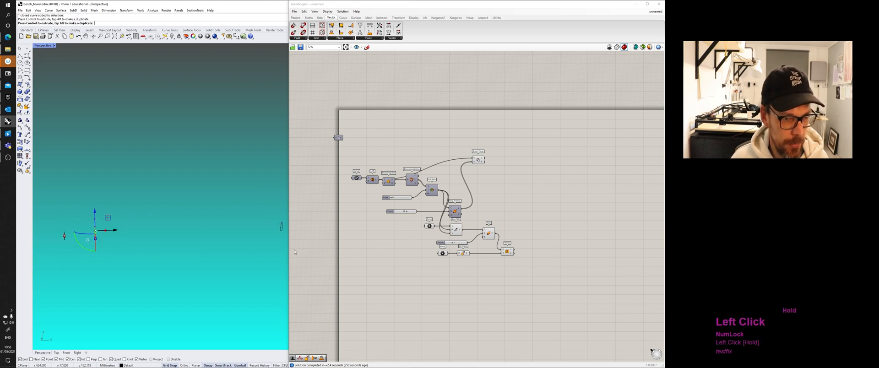
click(281, 227)
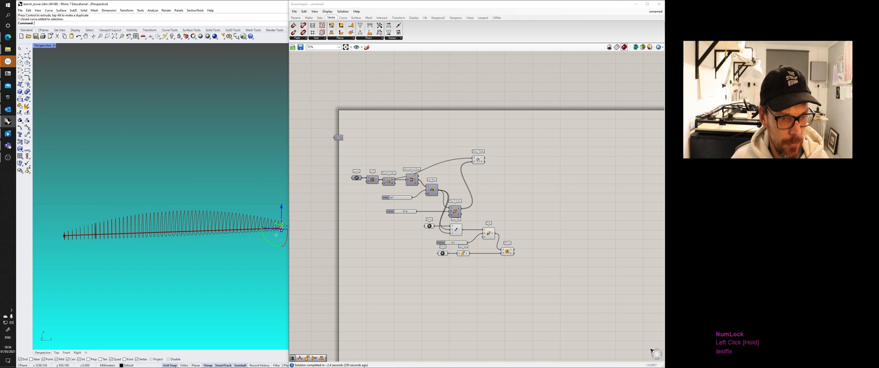
drag(286, 228, 138, 240)
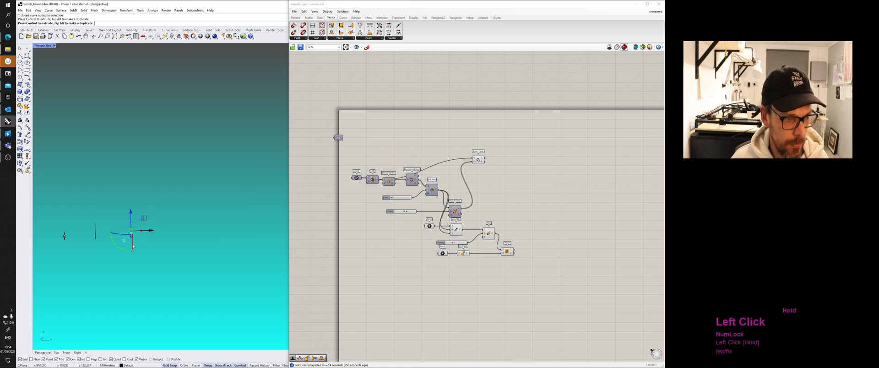
right_drag(59, 243, 111, 276)
click(95, 269)
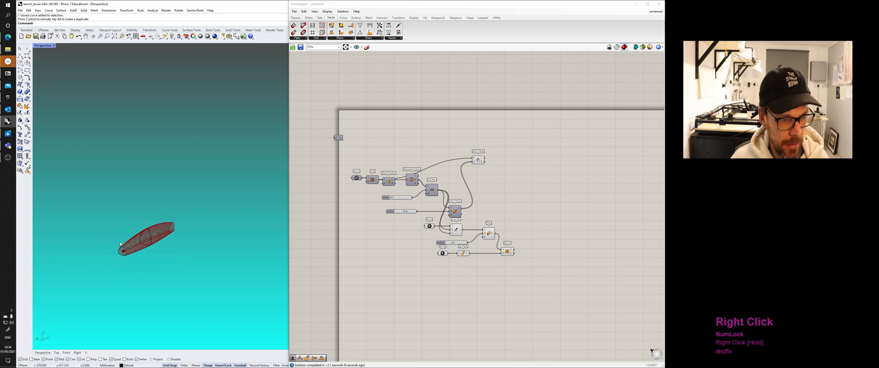
Step: Examine how the pipe and its mirrored copy run through the slices of the shortened bench
scroll(121, 246, up, 4)
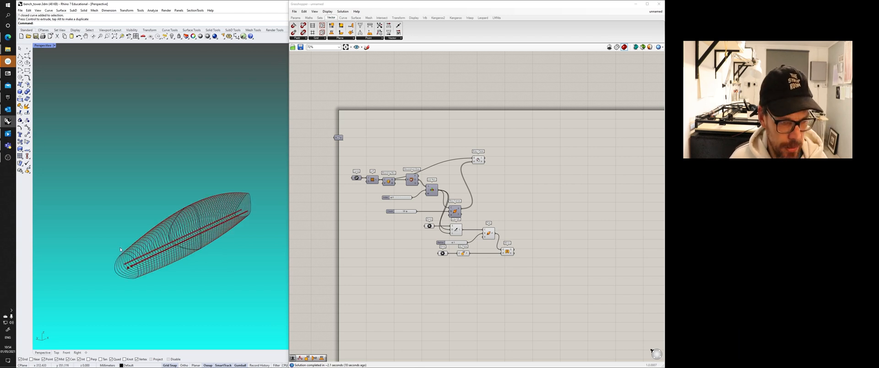
right_drag(120, 250, 142, 205)
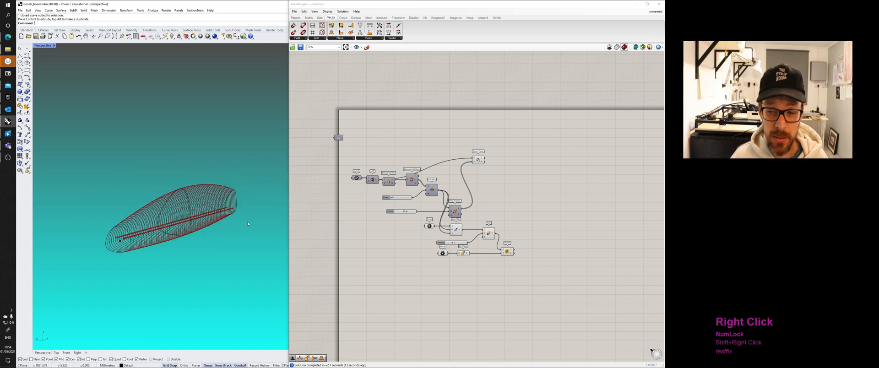
scroll(106, 232, up, 3)
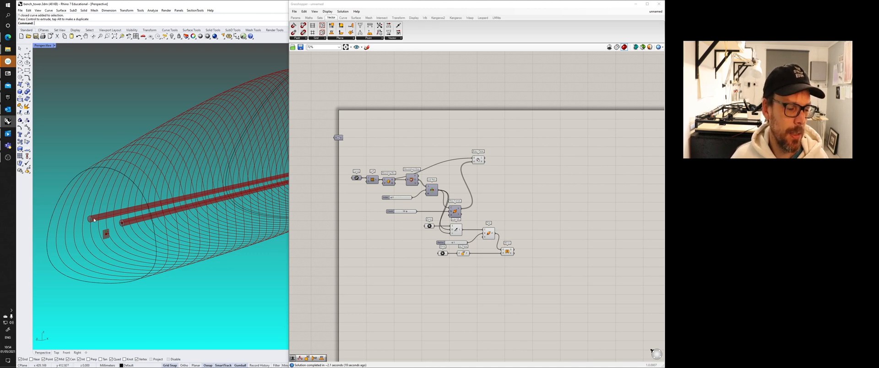
right_drag(126, 231, 55, 265)
scroll(145, 224, down, 5)
scroll(55, 265, up, 4)
scroll(102, 268, up, 5)
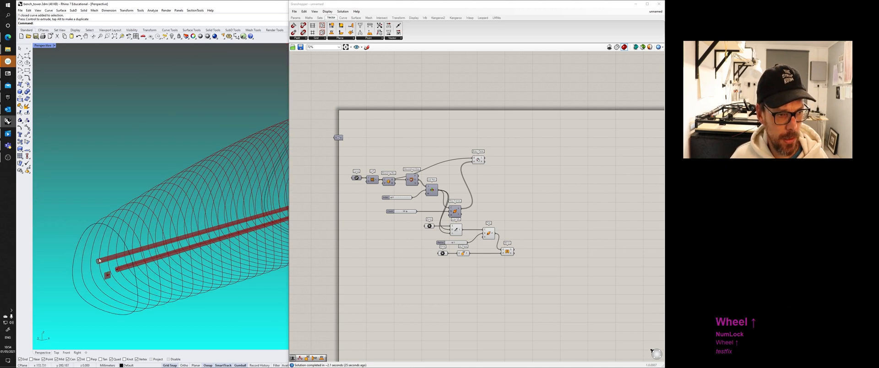
scroll(102, 267, down, 3)
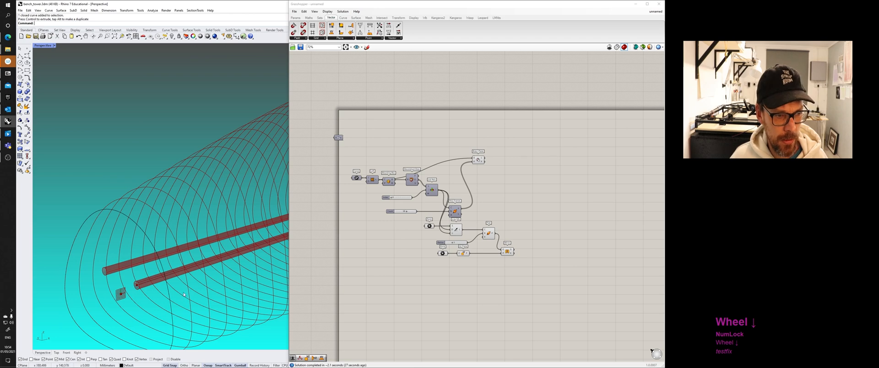
scroll(183, 294, down, 3)
right_drag(184, 294, 206, 275)
Step: Inspect the bench's near-end section curves and the open ends of both pipes up close
click(370, 237)
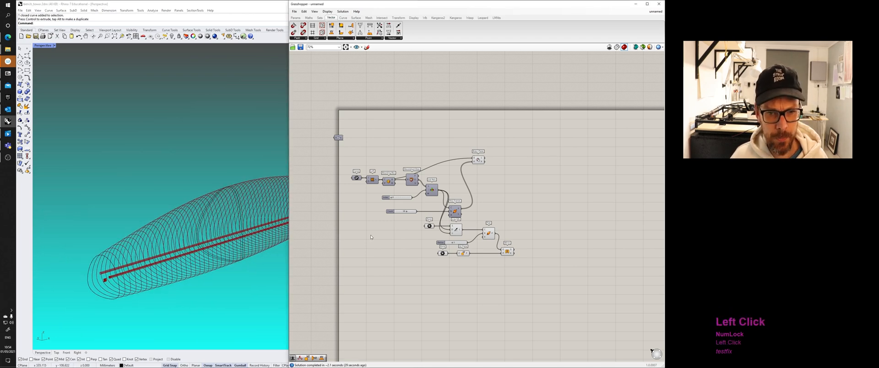
right_drag(371, 237, 348, 233)
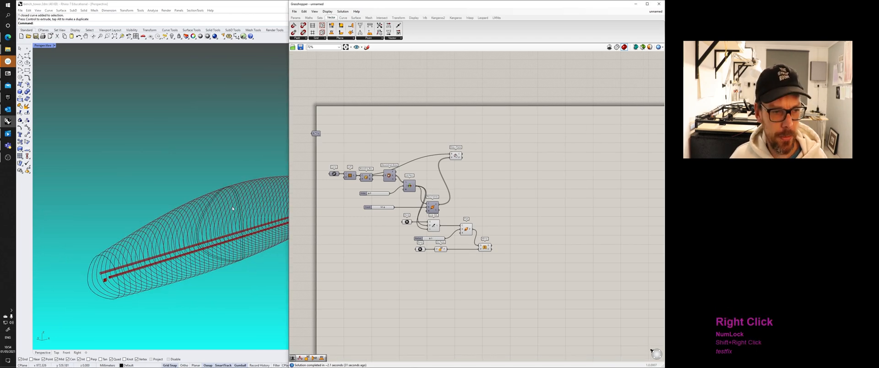
right_drag(174, 261, 158, 251)
click(105, 212)
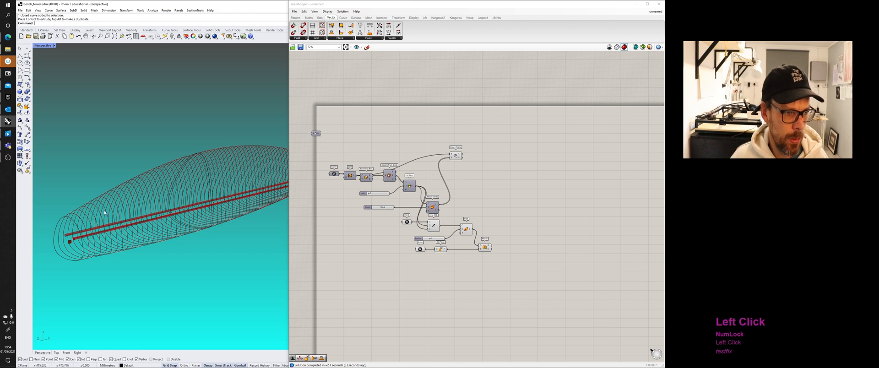
click(66, 224)
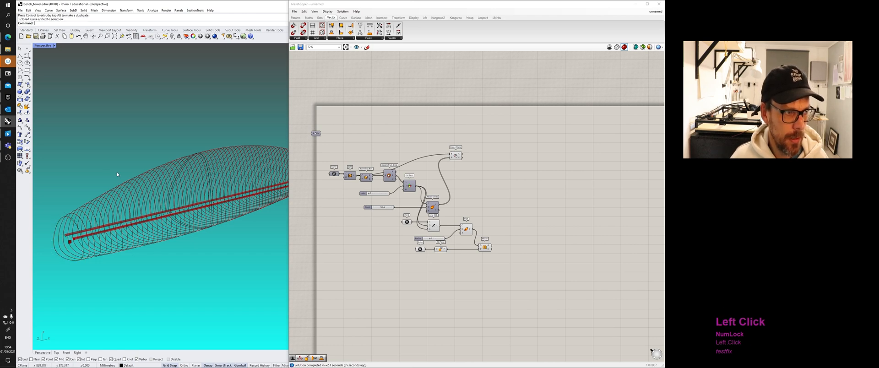
shift+right_drag(235, 235, 228, 225)
scroll(351, 222, down, 2)
right_drag(87, 240, 59, 252)
scroll(53, 244, up, 2)
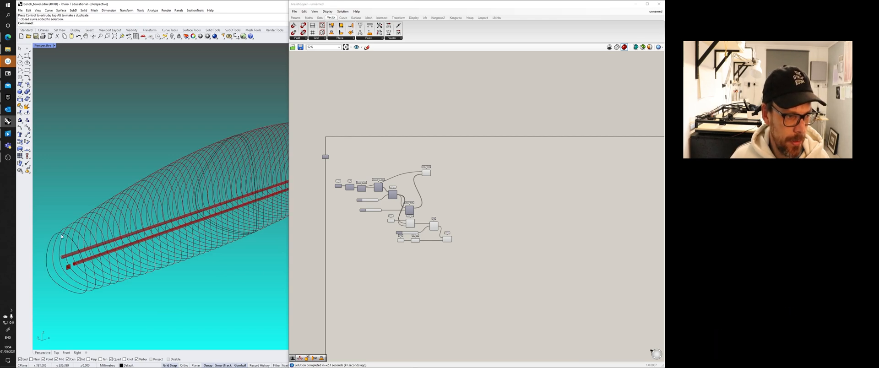
click(64, 235)
click(80, 228)
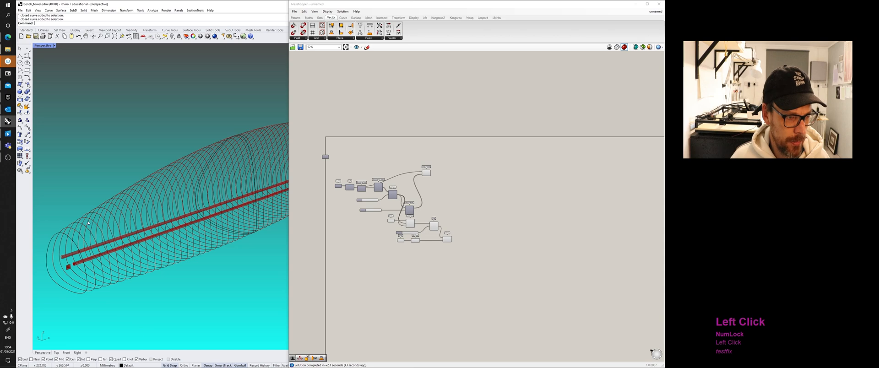
scroll(60, 254, up, 2)
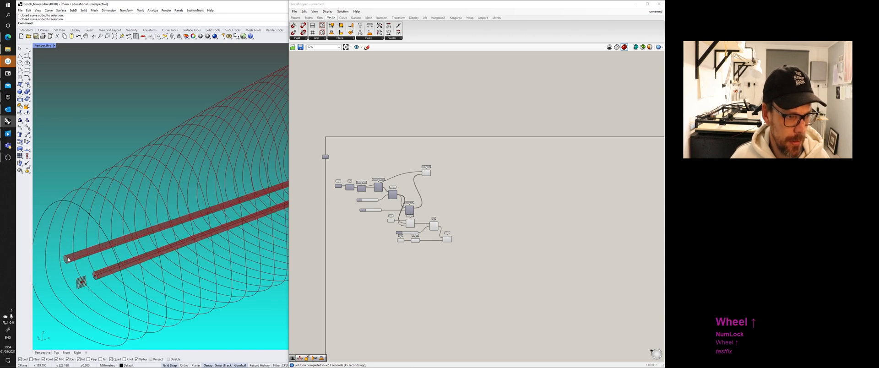
scroll(68, 259, up, 2)
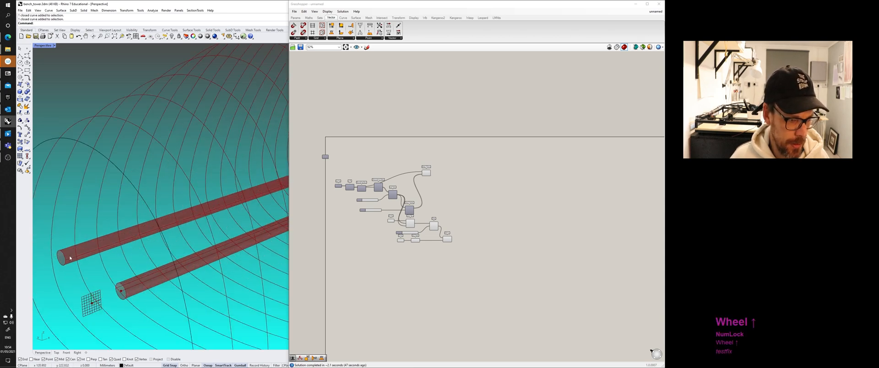
Step: Move the Perp Frames and Brep | Plane components together well away from the pipe components to free canvas space
scroll(439, 215, up, 3)
right_drag(396, 193, 395, 172)
click(390, 186)
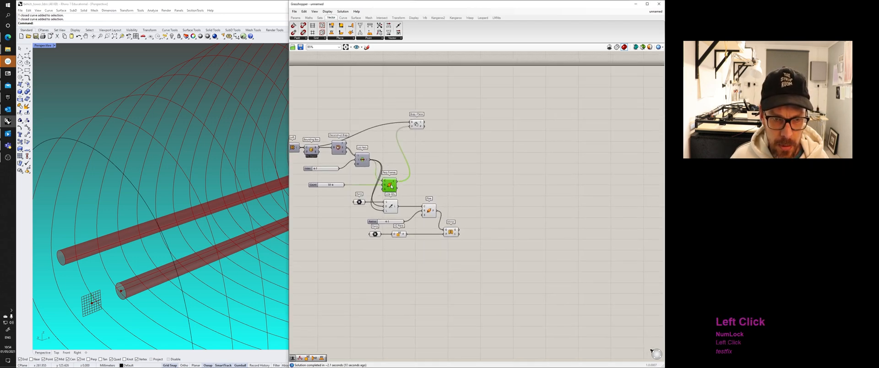
shift+drag(423, 119, 561, 118)
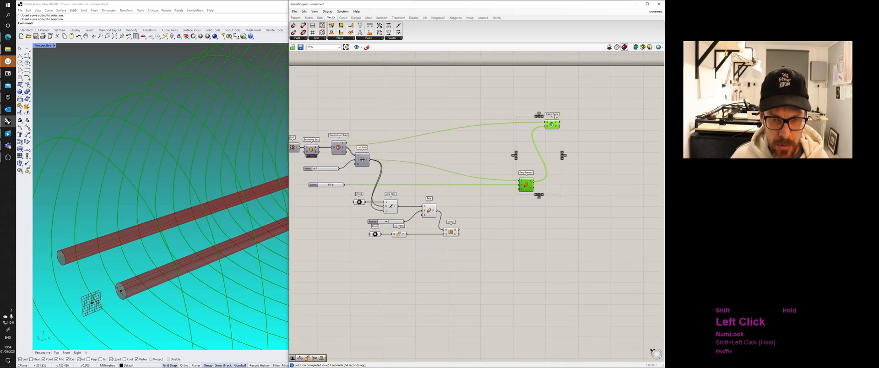
click(502, 186)
scroll(502, 187, up, 2)
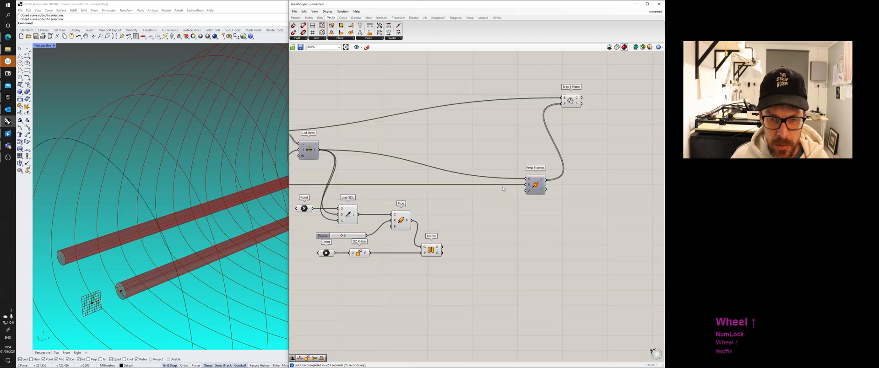
Step: Highlight Mirror and Pipe in turn to check which pipe in the viewport each component produces
click(433, 250)
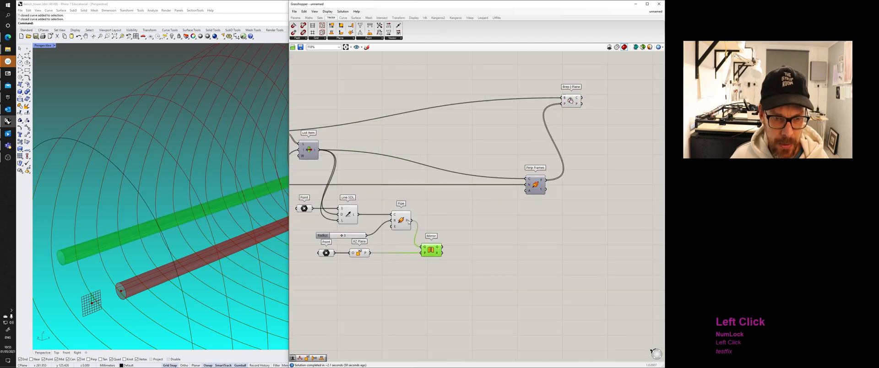
click(404, 223)
click(415, 231)
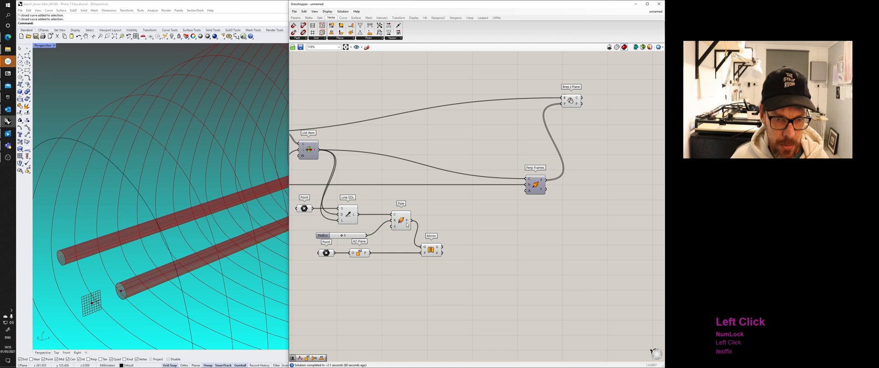
click(404, 223)
click(430, 250)
click(406, 227)
click(431, 252)
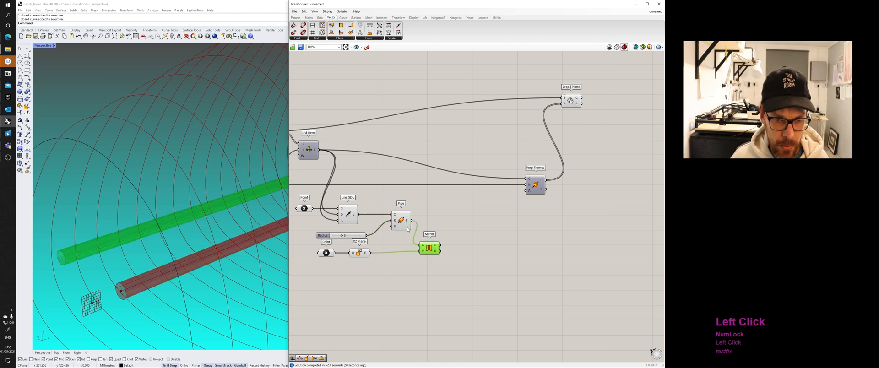
click(405, 225)
click(431, 255)
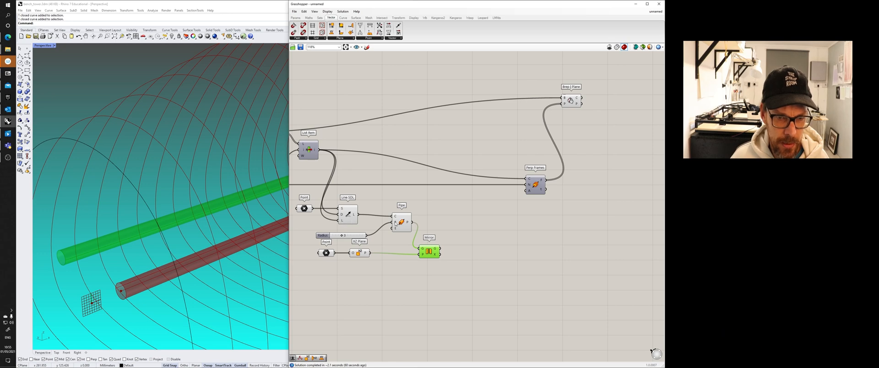
Step: Move Pipe, Line SDL, Radius, Point and XZ Plane apart to free room for Mirror ahead of Pipe
drag(402, 223, 434, 223)
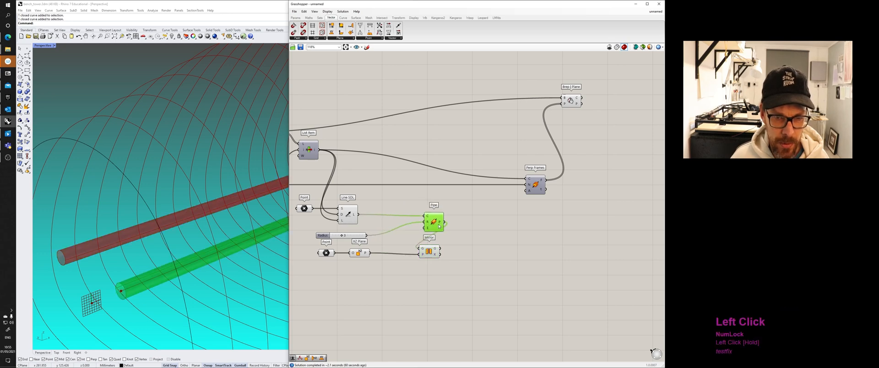
drag(353, 219, 367, 230)
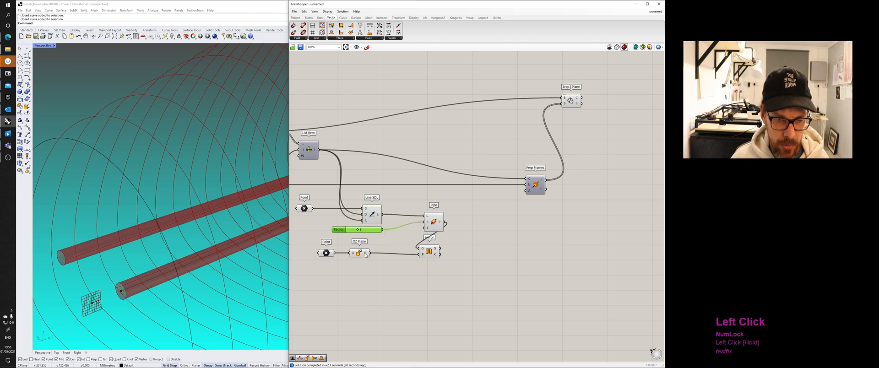
drag(365, 264, 299, 254)
click(386, 247)
right_drag(387, 248, 414, 245)
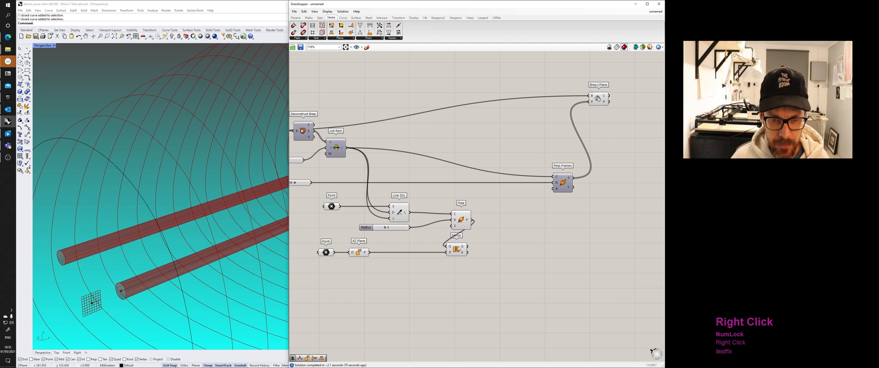
Step: Move Mirror before Pipe and rewire it to mirror the Line SDL output, feeding both original and mirrored lines into Pipe's curve input
drag(457, 251, 427, 251)
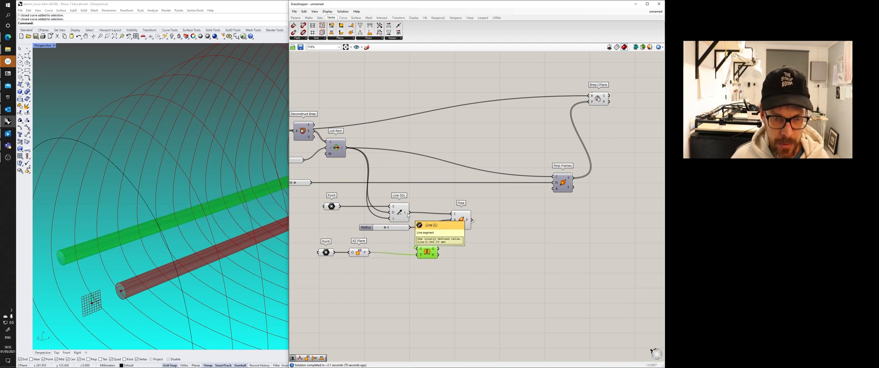
drag(410, 212, 472, 218)
drag(427, 251, 433, 249)
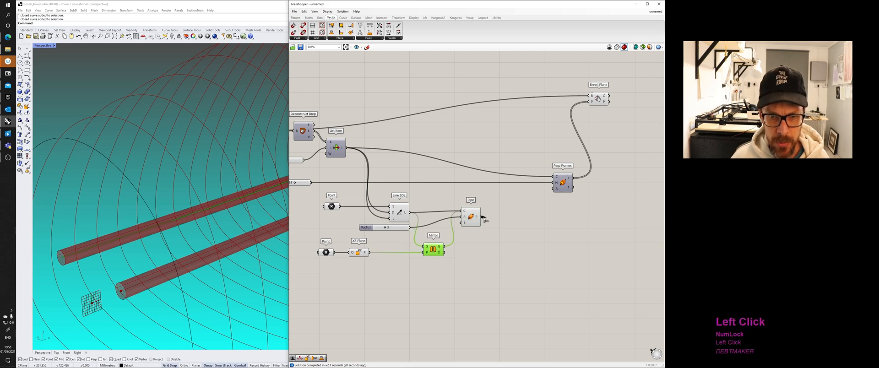
drag(483, 219, 554, 177)
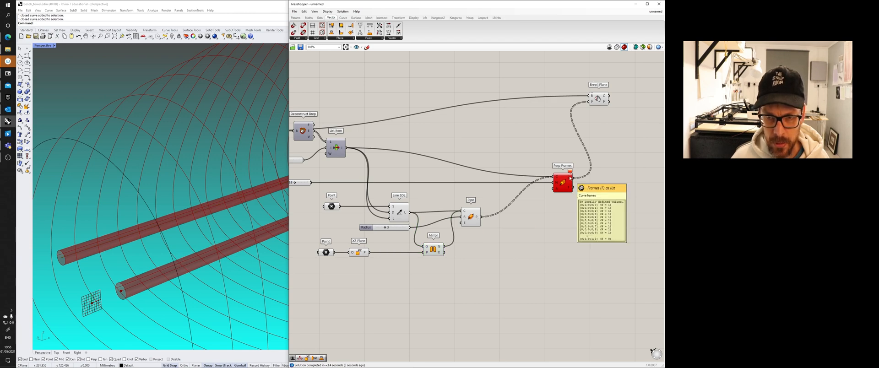
click(570, 172)
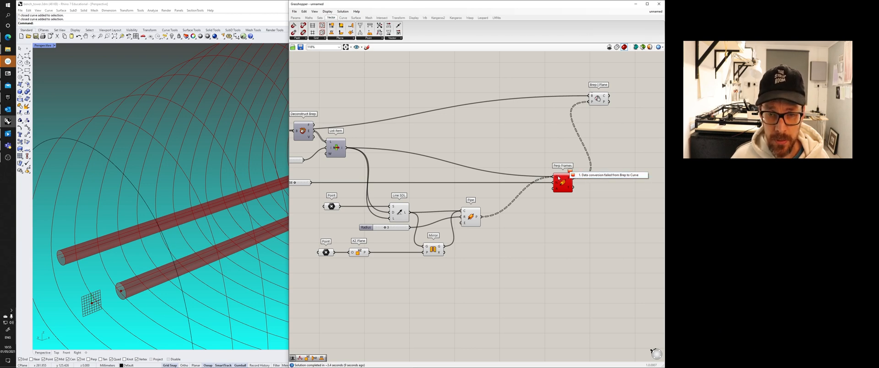
key(ctrl+z)
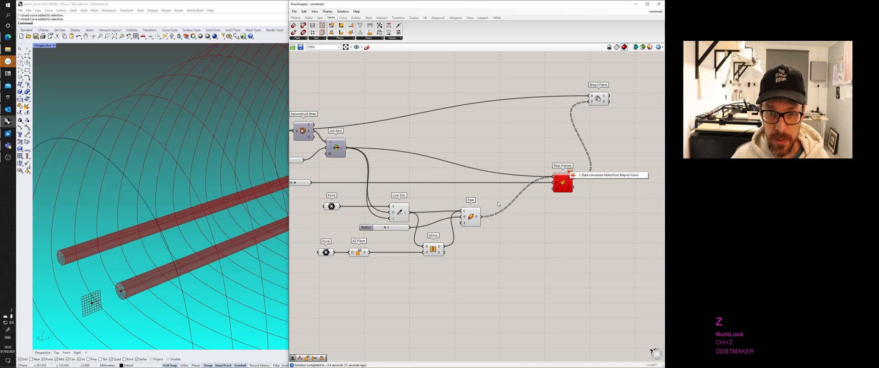
click(551, 149)
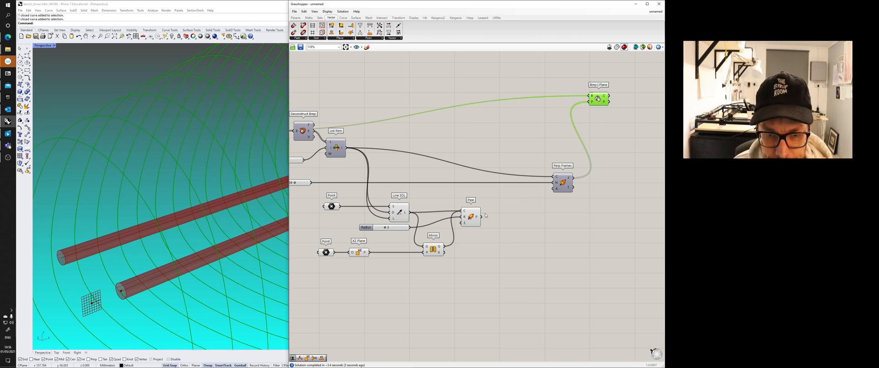
Step: Add the Pipe output to the Brep | Plane component's Brep input beside the bench, and bring Perp Frames and Brep | Plane closer to Pipe
drag(481, 217, 592, 97)
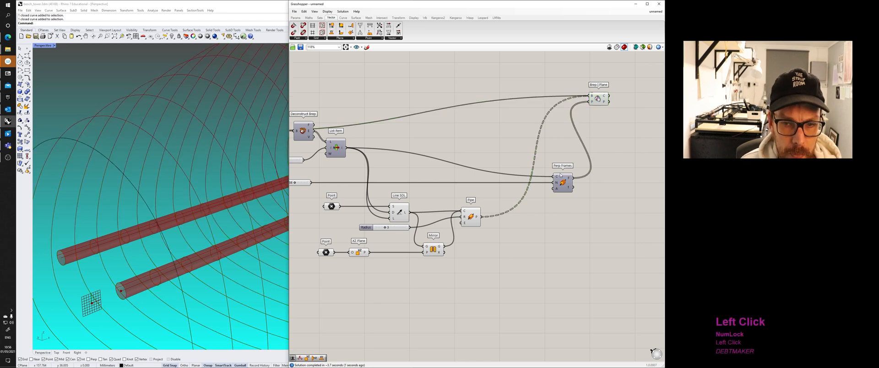
drag(561, 186, 467, 187)
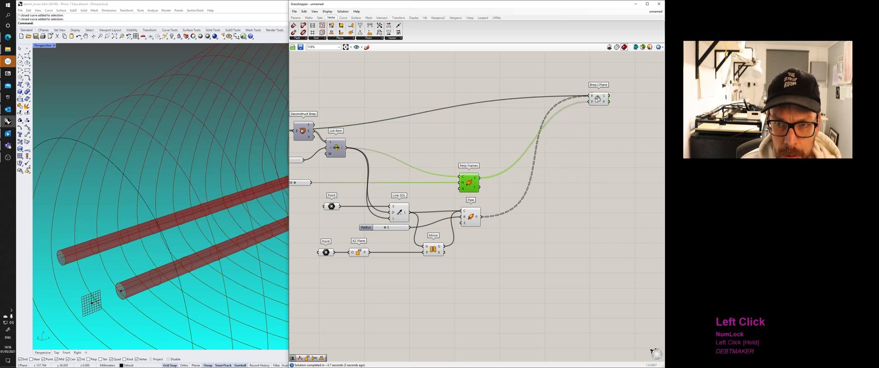
drag(597, 98, 558, 133)
click(550, 160)
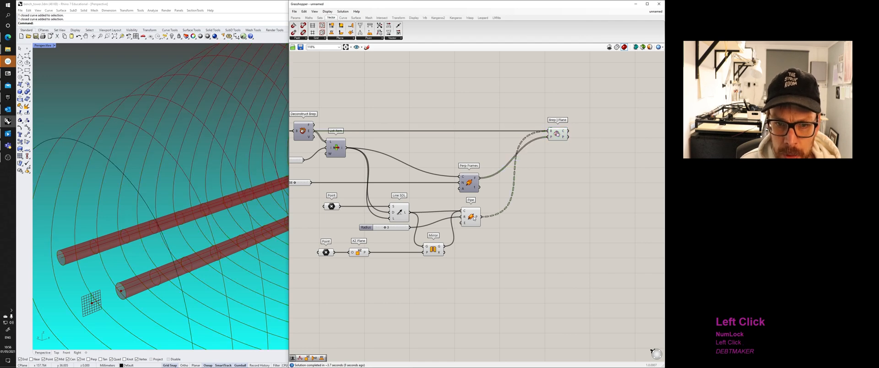
Step: Turn off the viewport preview of the Pipe component
right_drag(474, 219, 488, 211)
scroll(489, 210, up, 3)
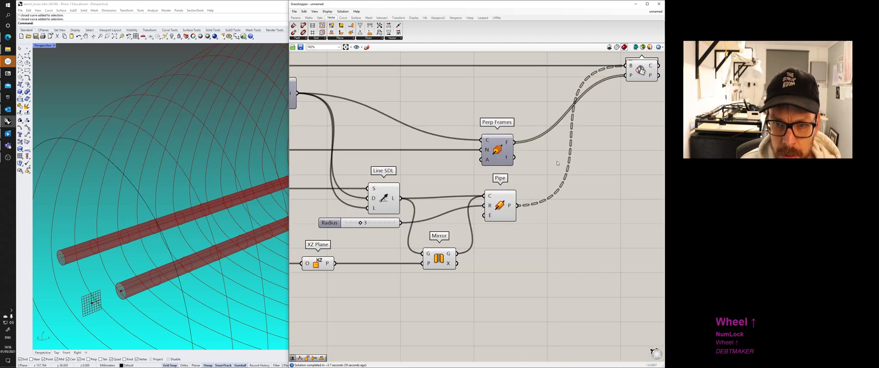
mouse_move(511, 207)
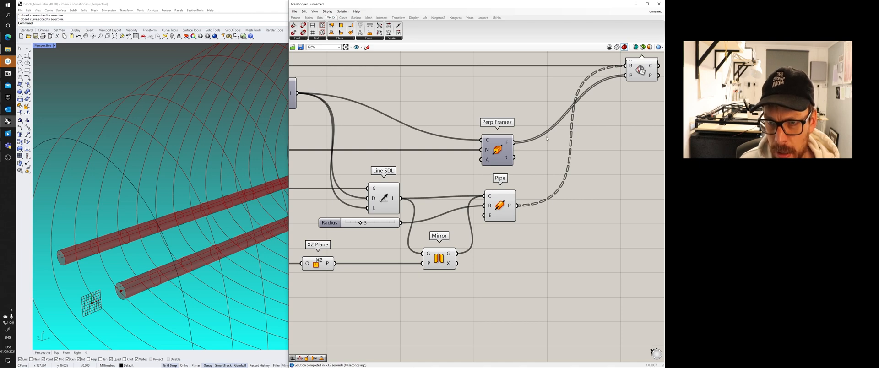
scroll(244, 191, down, 8)
right_drag(243, 191, 258, 222)
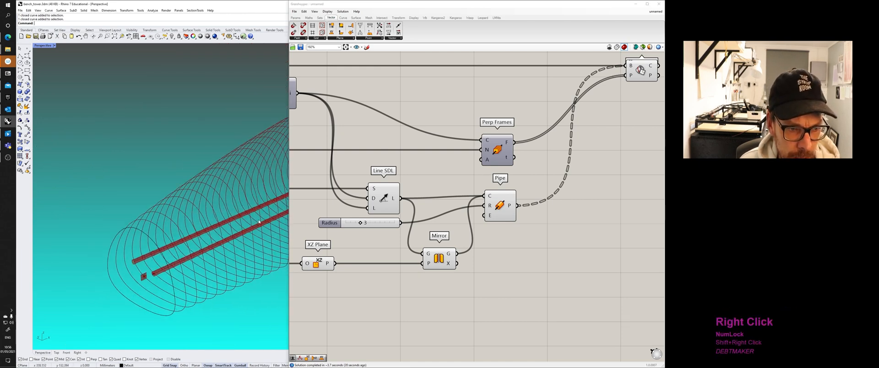
click(498, 213)
middle_click(500, 205)
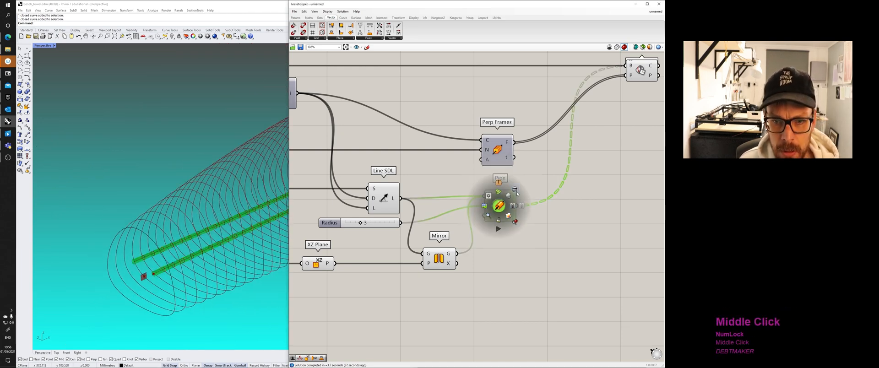
click(492, 207)
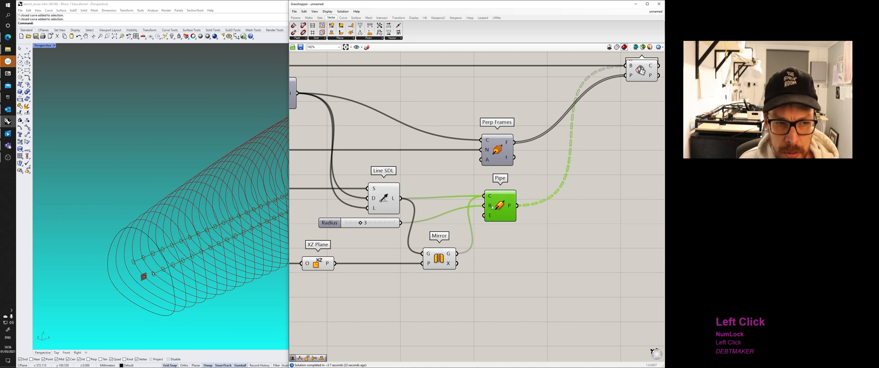
Step: Turn off the viewport previews of the Line SDL, Mirror and XZ Plane components
middle_click(382, 208)
click(399, 190)
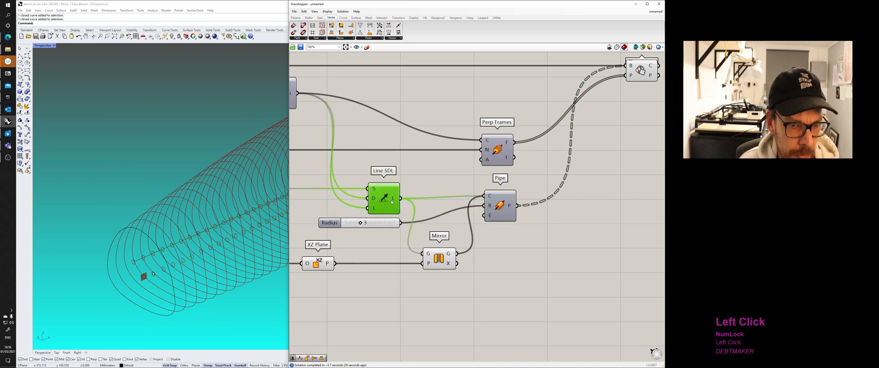
click(422, 189)
click(438, 262)
middle_click(435, 251)
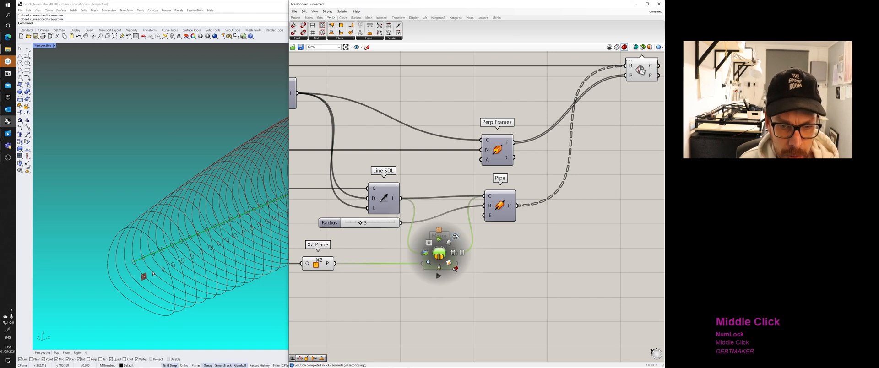
click(448, 238)
click(317, 264)
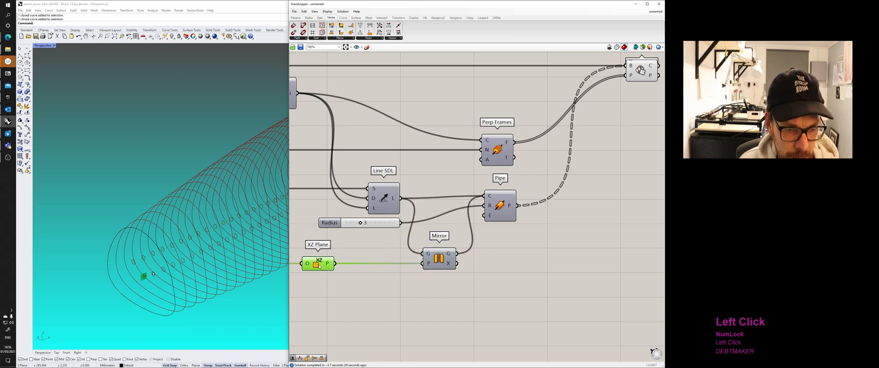
middle_click(316, 261)
click(329, 254)
Step: Turn off the previews of both Point parameters and move the two into closer alignment on the canvas
right_drag(183, 270, 215, 247)
right_drag(305, 247, 408, 247)
click(379, 282)
drag(379, 282, 360, 175)
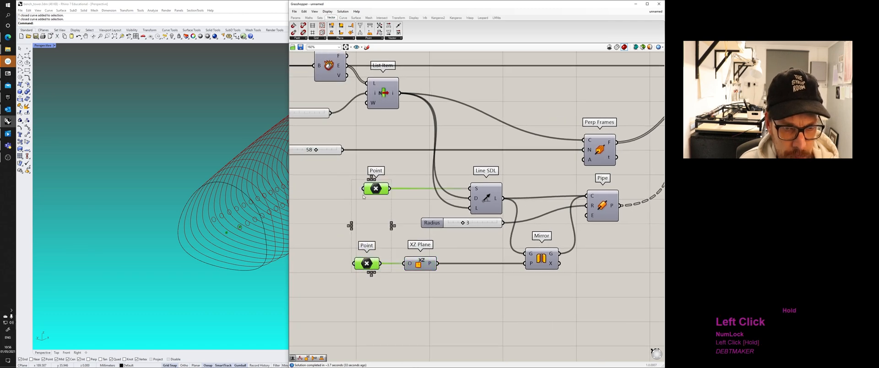
middle_click(361, 197)
click(378, 183)
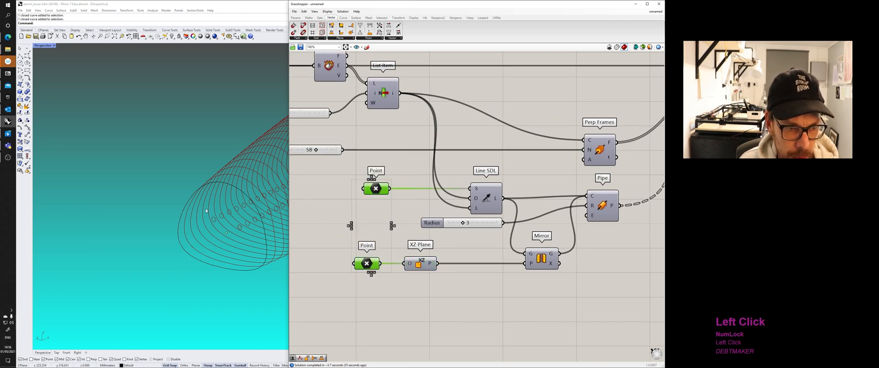
drag(183, 183, 258, 243)
click(197, 172)
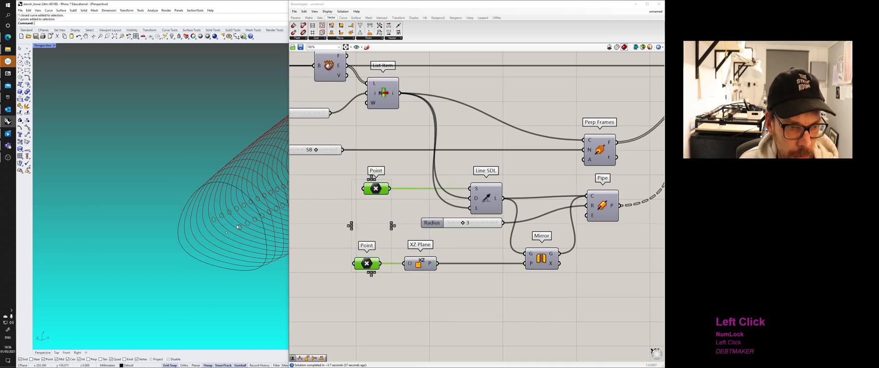
right_drag(238, 227, 197, 231)
click(338, 221)
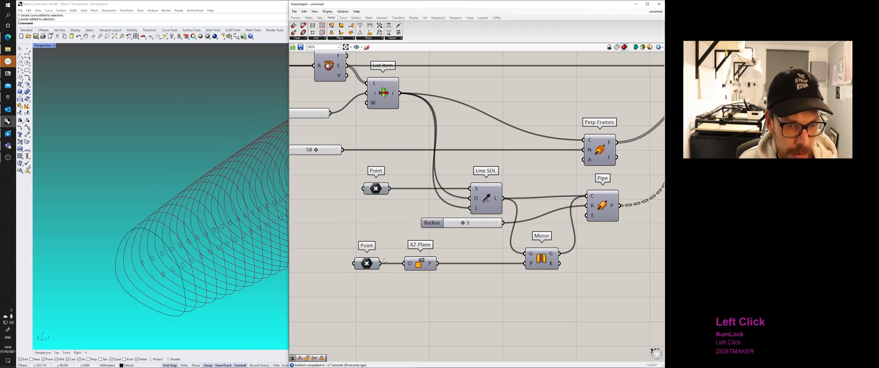
drag(366, 263, 377, 263)
drag(377, 189, 373, 189)
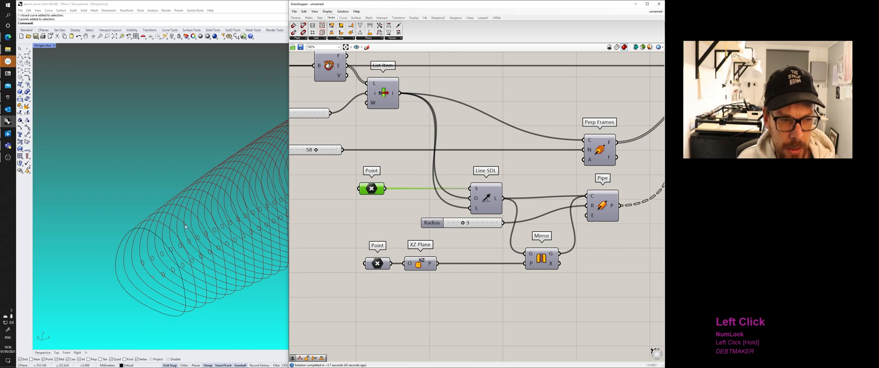
Step: Highlight Brep | Plane and examine the bench slices and pipe section circles from several angles and up close
right_drag(186, 226, 154, 219)
scroll(160, 221, up, 3)
scroll(151, 227, down, 3)
shift+right_drag(250, 172, 196, 208)
right_drag(195, 206, 176, 194)
scroll(393, 193, down, 3)
right_drag(492, 184, 406, 202)
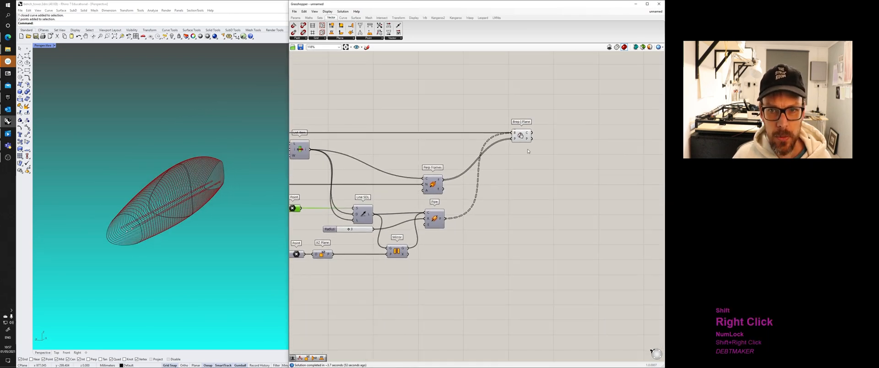
click(520, 134)
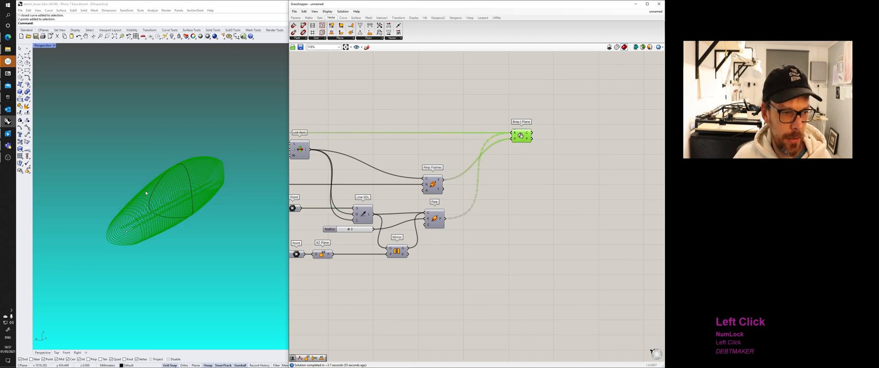
right_drag(145, 193, 134, 255)
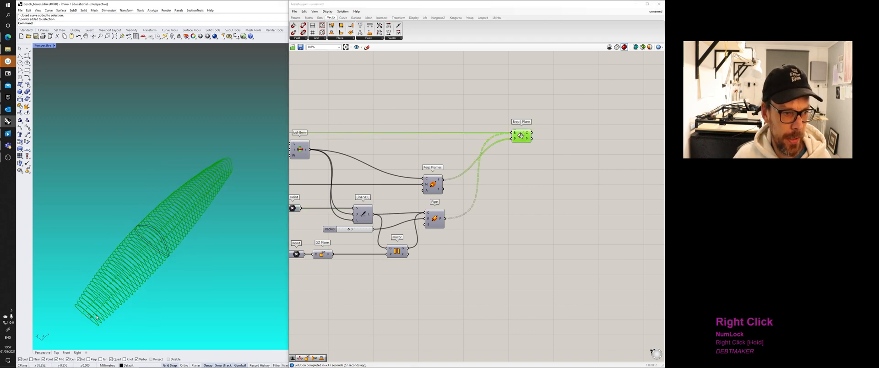
scroll(96, 317, up, 6)
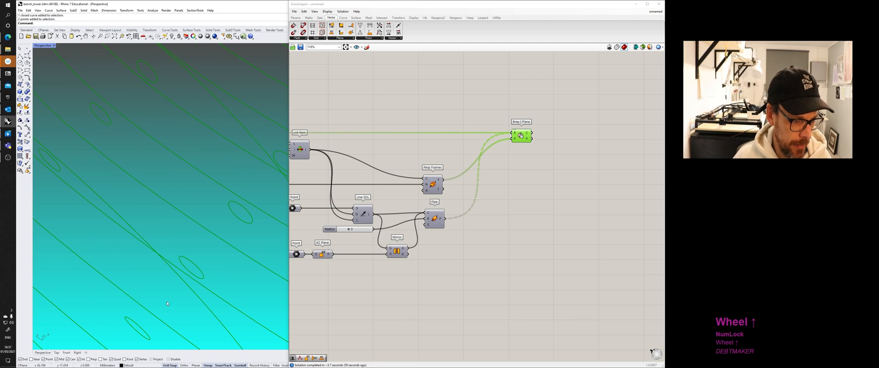
scroll(167, 303, down, 3)
right_drag(167, 303, 275, 284)
scroll(295, 277, down, 1)
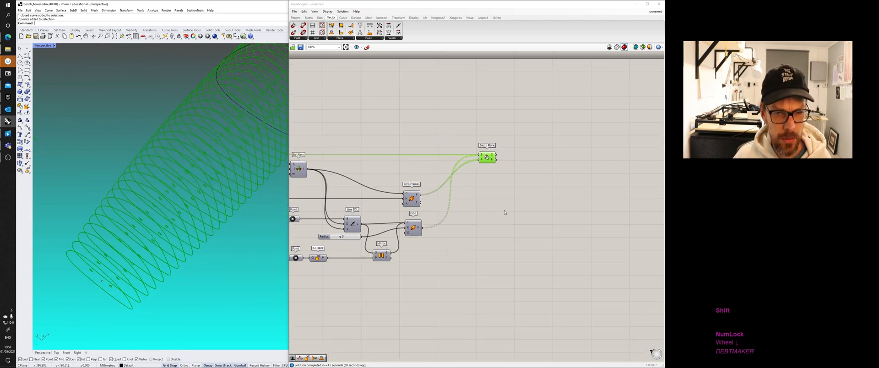
Step: Add a Boundary Surfaces component and feed it the Brep | Plane section curves to fill the slices around the pipe holes
right_drag(505, 212, 419, 205)
double_click(450, 166)
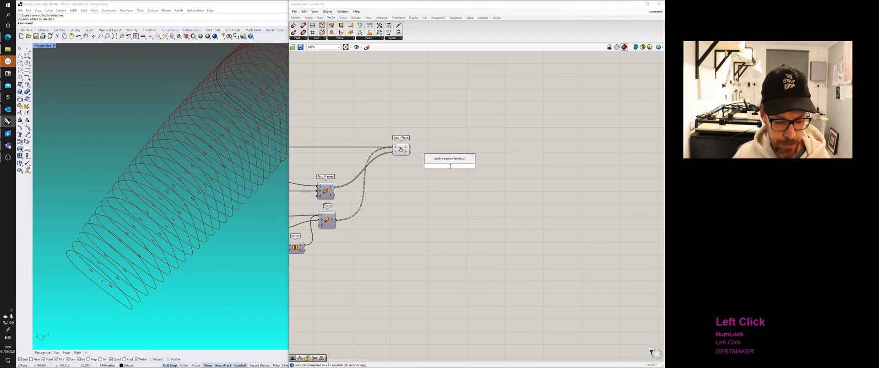
text(bo)
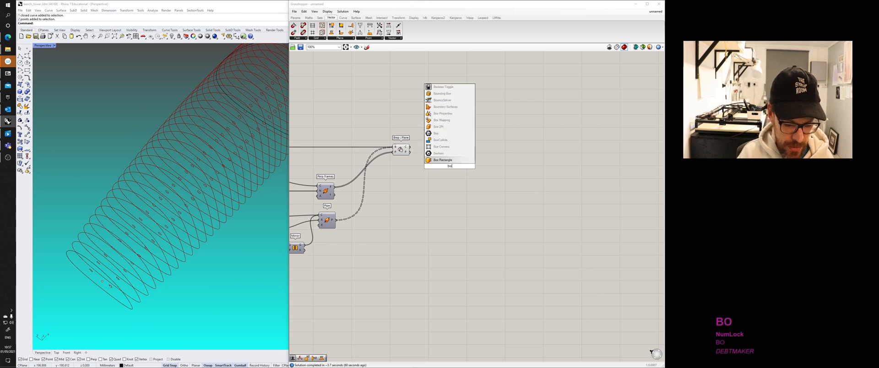
text(undary)
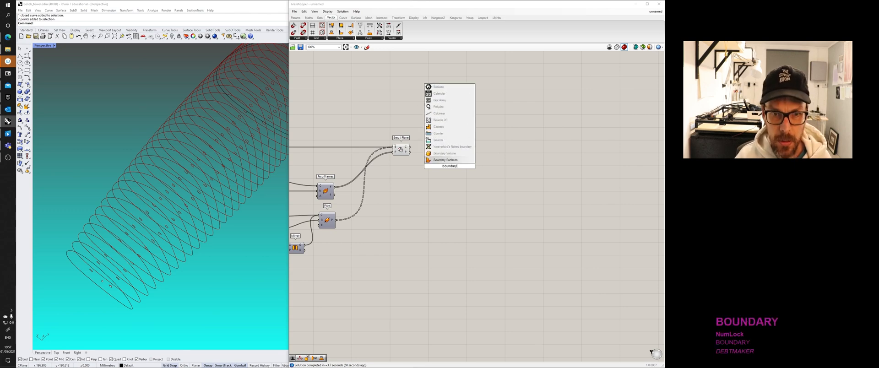
click(452, 160)
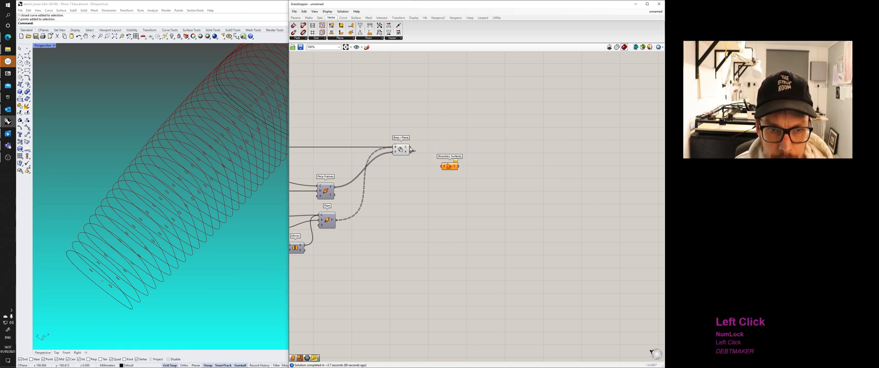
drag(410, 147, 449, 161)
right_drag(136, 298, 195, 219)
scroll(195, 219, up, 5)
scroll(199, 193, down, 3)
scroll(206, 163, up, 3)
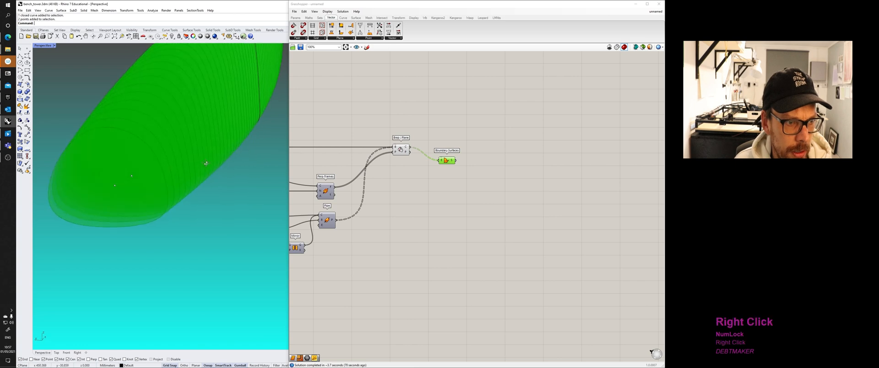
Step: Flatten the Curves output of Brep | Plane and align the Boundary Surfaces component level with it
right_drag(206, 163, 143, 208)
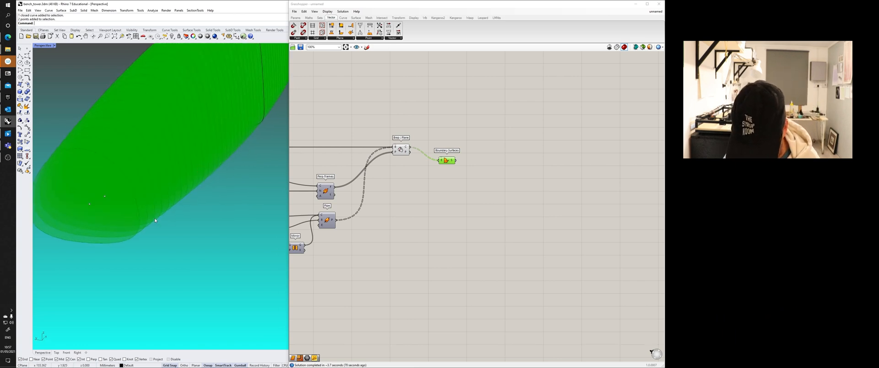
click(401, 149)
scroll(403, 150, up, 3)
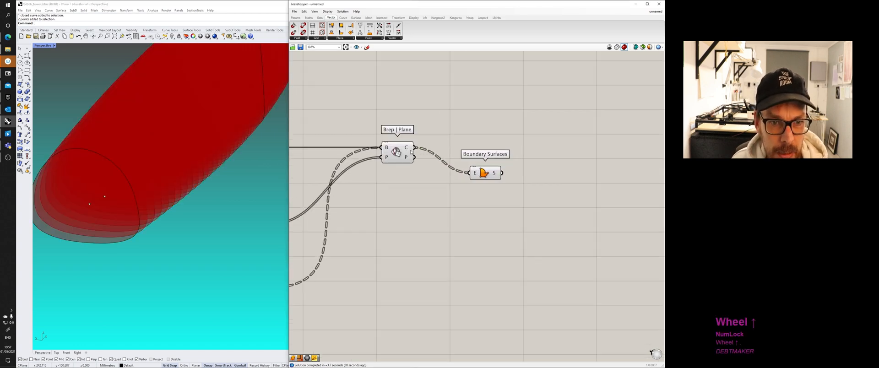
right_click(412, 151)
click(426, 184)
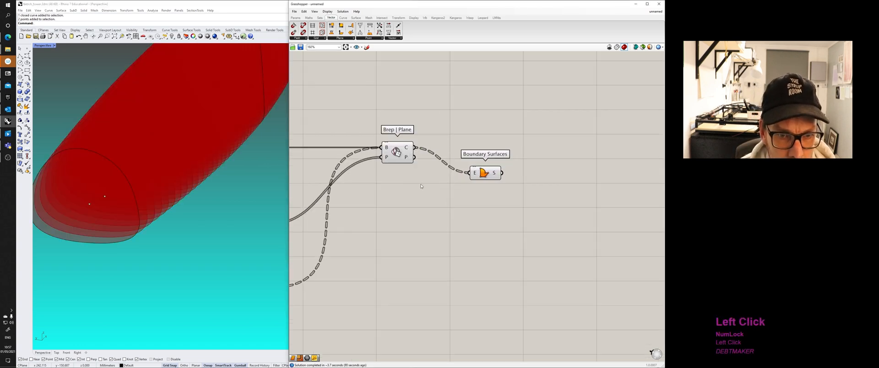
drag(483, 175, 474, 149)
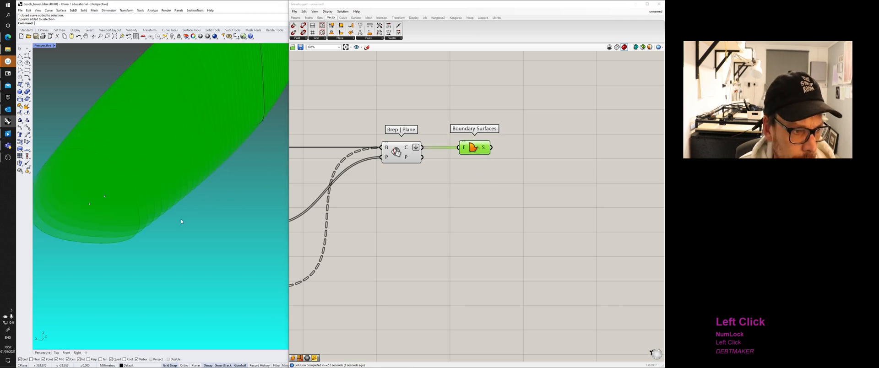
right_drag(138, 197, 177, 192)
scroll(178, 193, up, 3)
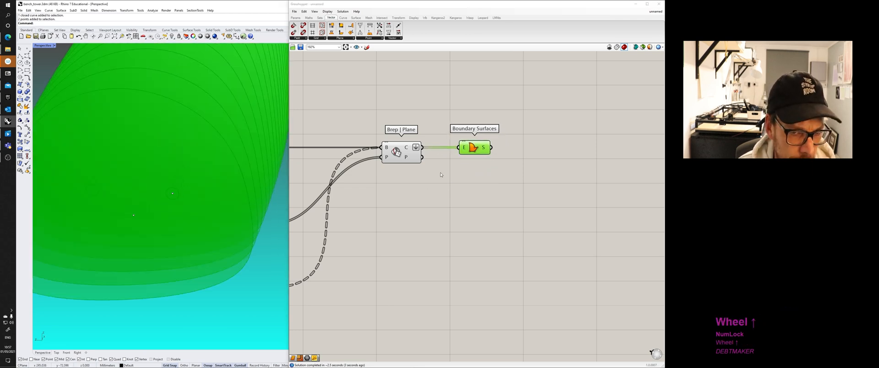
Step: Remove the flattening from the Curves output of Brep | Plane
right_click(414, 148)
click(424, 175)
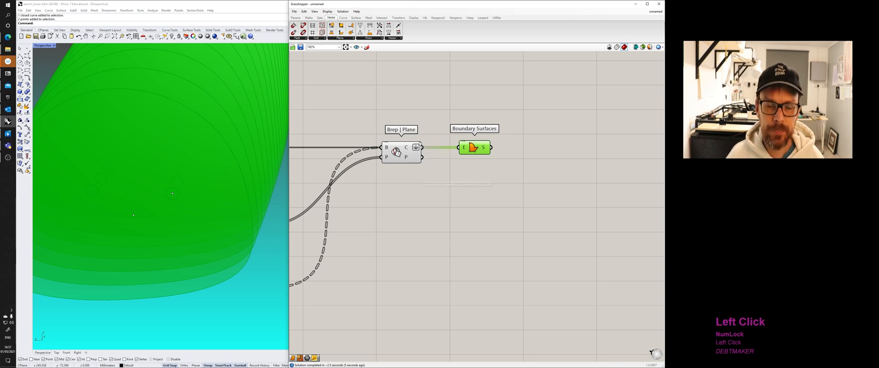
right_drag(240, 237, 223, 233)
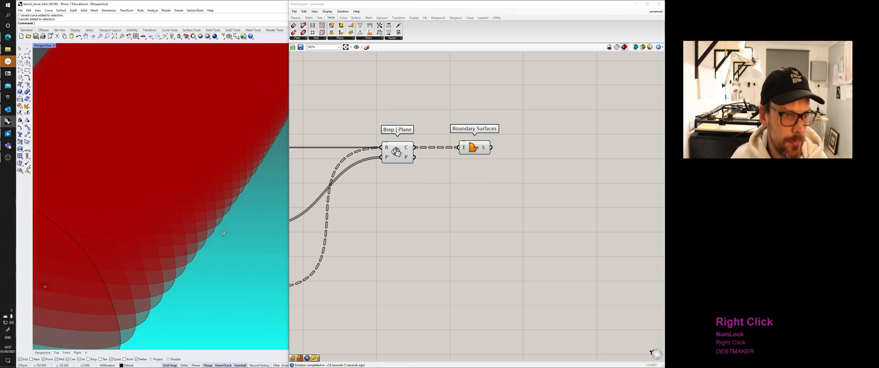
scroll(224, 233, down, 5)
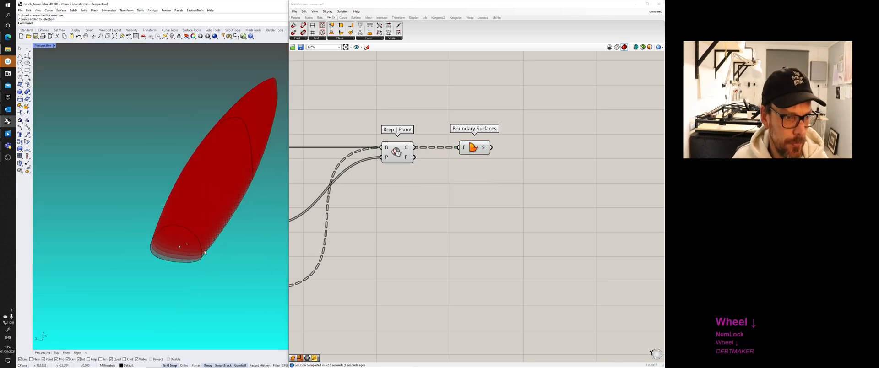
Step: Check how Brep | Plane feeds Boundary Surfaces in the bench_tower definition, and return to the unnamed definition
click(653, 14)
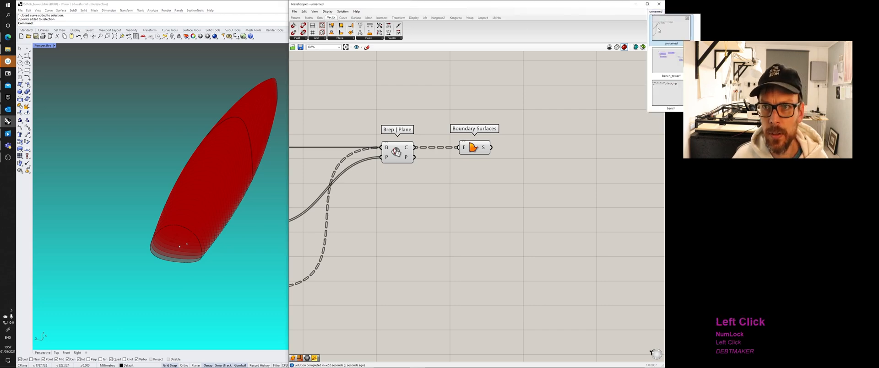
click(667, 64)
right_drag(353, 116, 324, 129)
scroll(426, 144, up, 3)
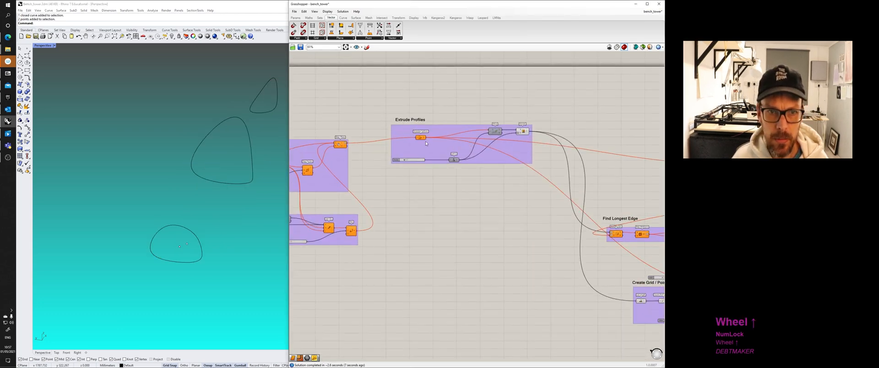
scroll(425, 143, up, 3)
right_drag(425, 143, 503, 151)
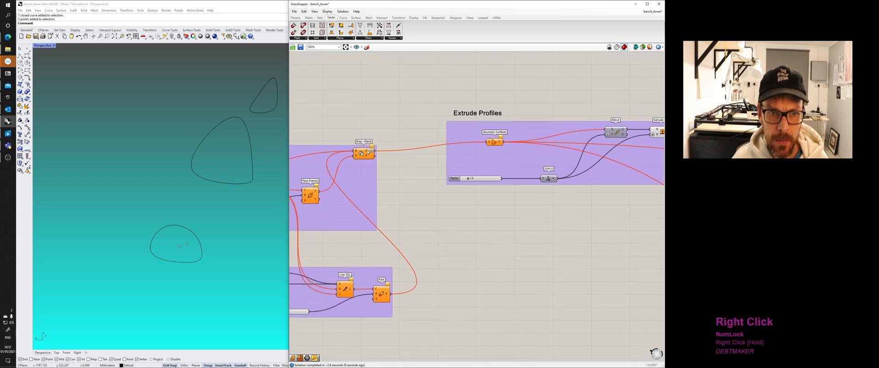
mouse_move(370, 151)
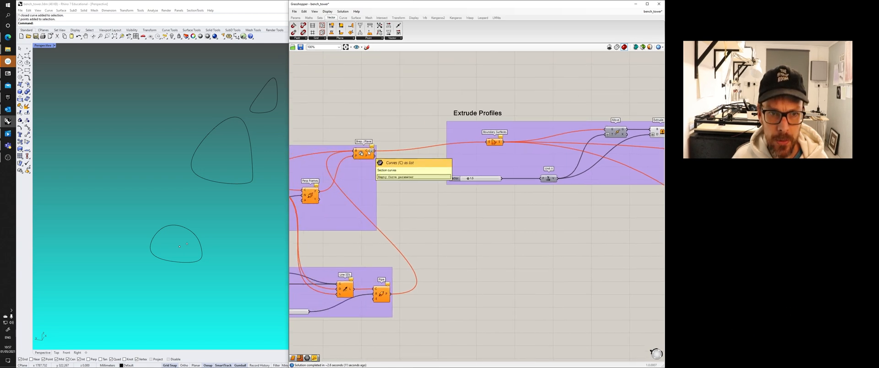
right_drag(377, 213, 270, 210)
click(392, 140)
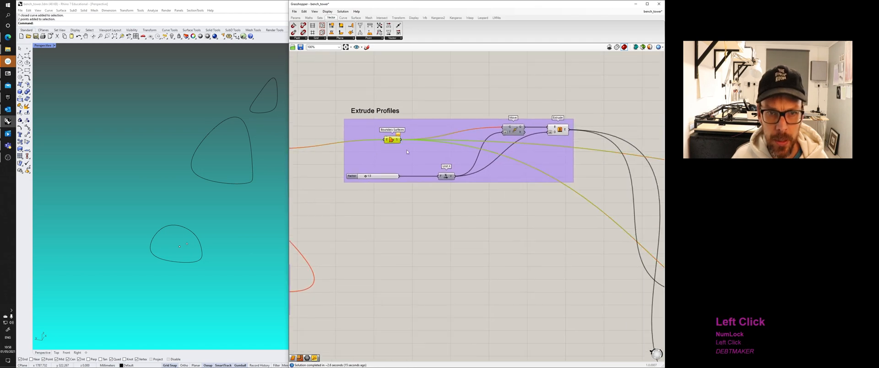
mouse_move(653, 11)
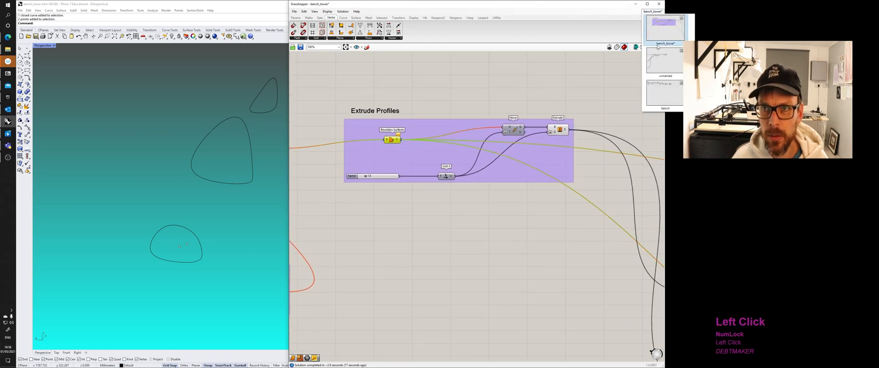
click(658, 56)
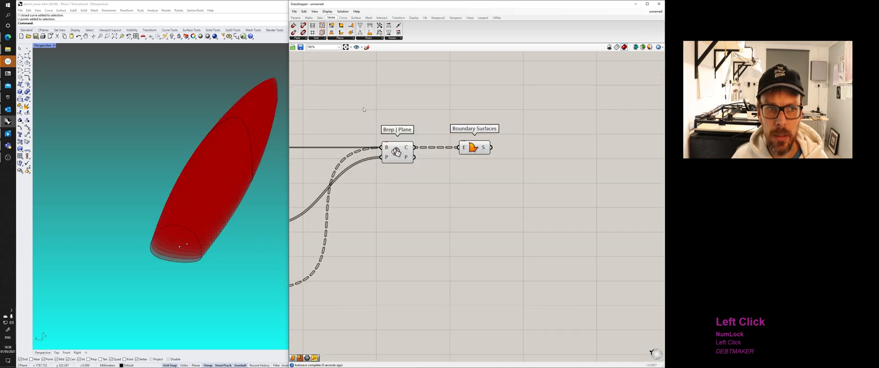
Step: Save the unnamed definition in the Bench folder as bench tower 2
right_drag(363, 110, 405, 115)
click(295, 11)
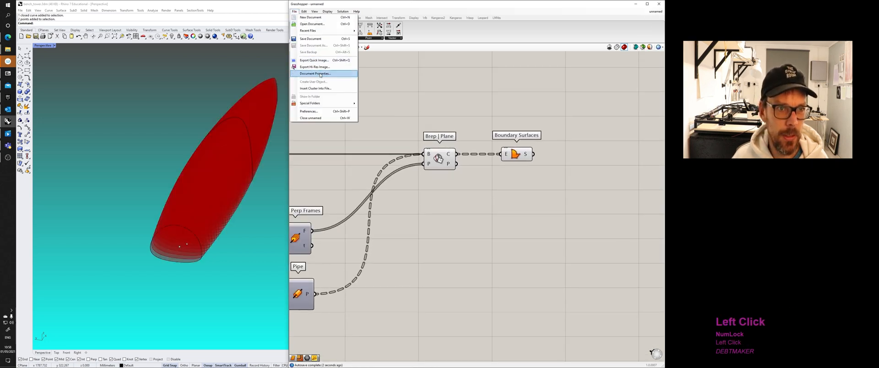
click(318, 40)
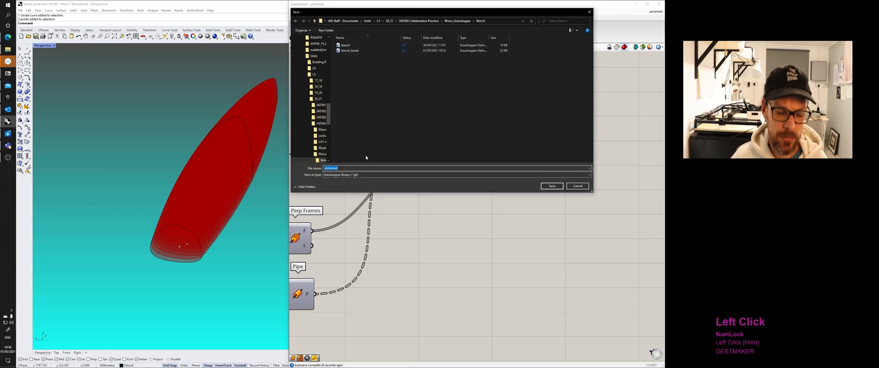
text(bench towe)
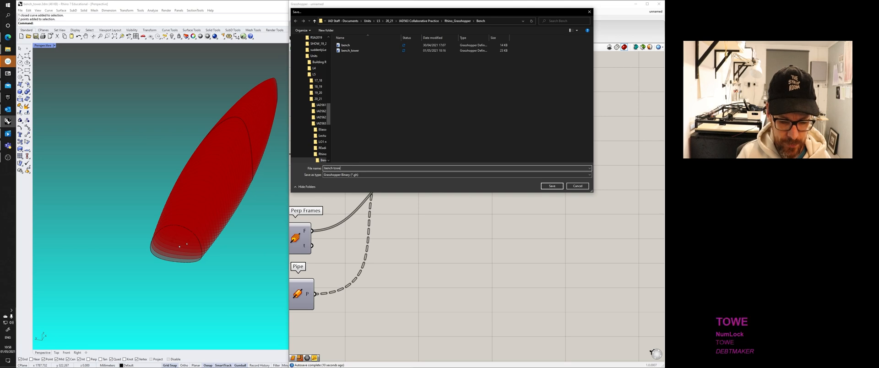
text(r 2)
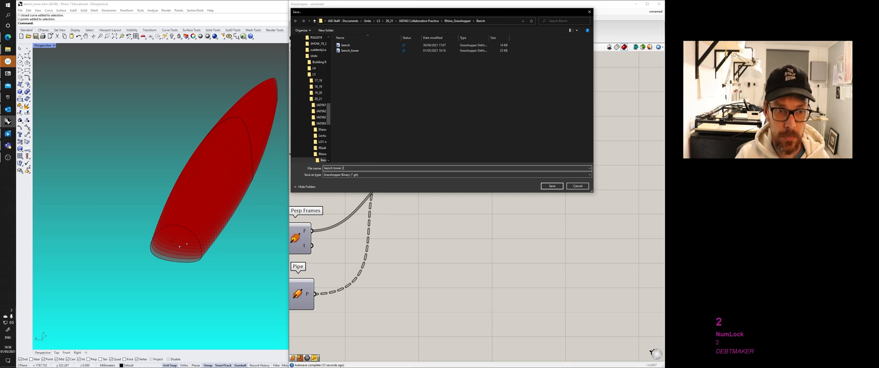
key(Return)
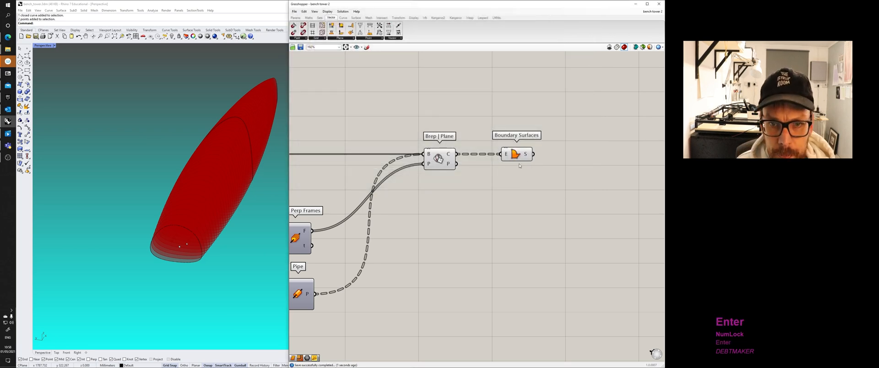
Step: Highlight Brep | Plane and Boundary Surfaces in turn and compare their previews at the bench's end
click(439, 161)
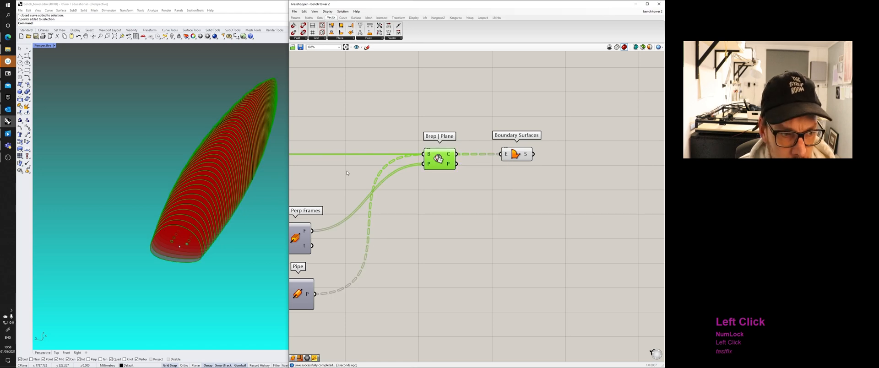
right_drag(165, 220, 152, 226)
scroll(147, 228, up, 3)
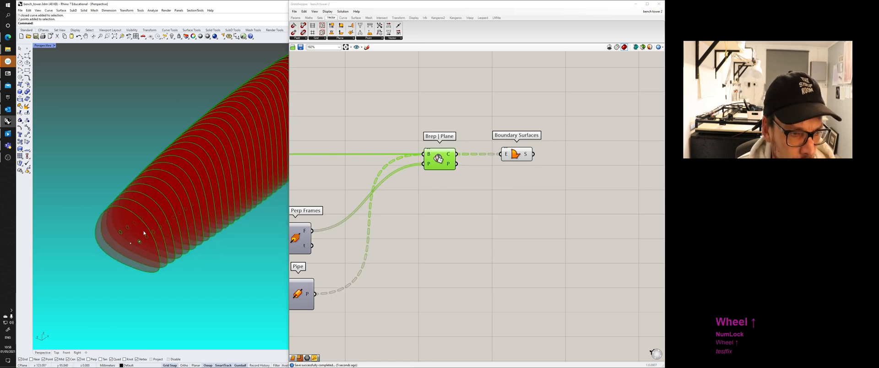
click(517, 156)
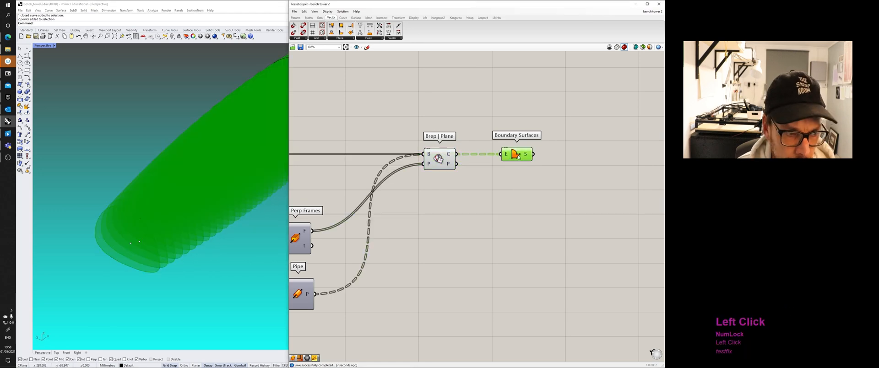
click(506, 171)
Step: Bake the Boundary Surfaces slices into Rhino with the default attributes
click(516, 154)
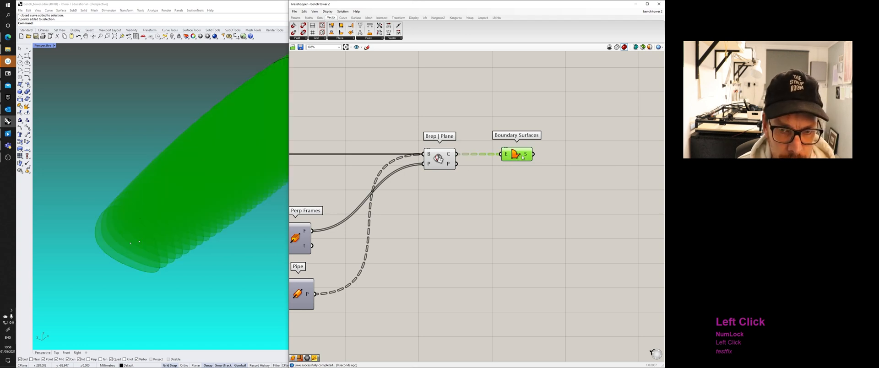
right_click(522, 156)
click(540, 183)
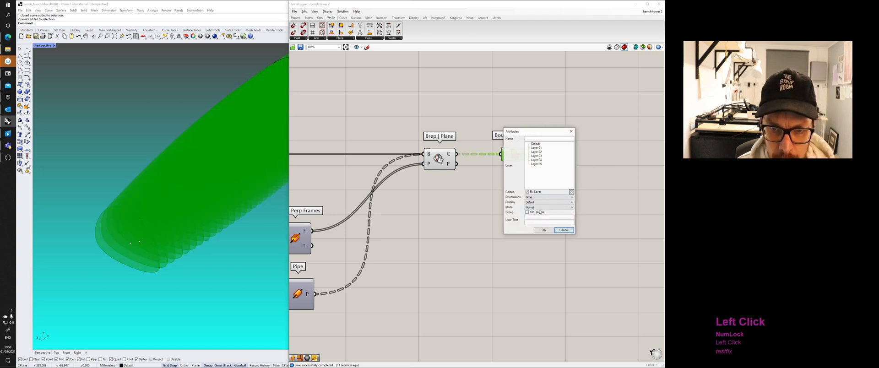
click(543, 229)
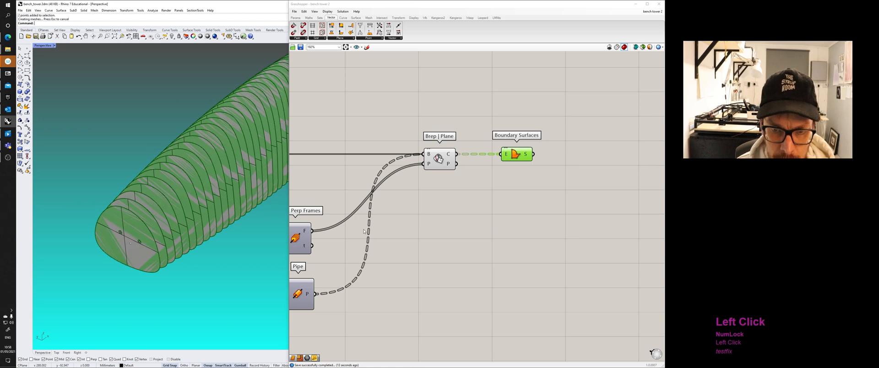
Step: Move the baked end slice clear of the bench
click(140, 239)
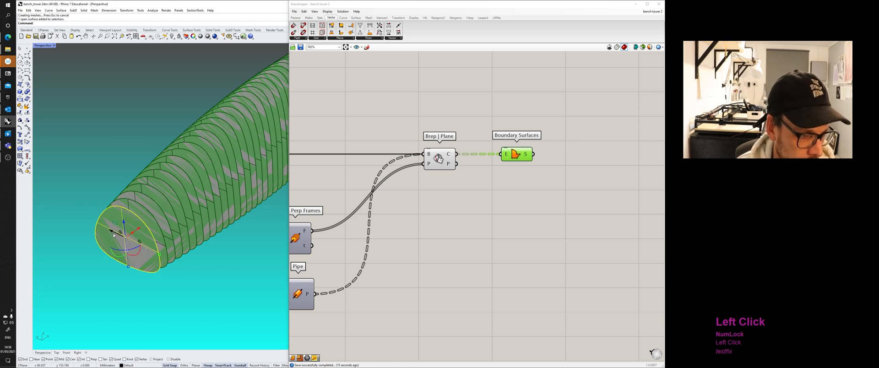
drag(114, 234, 178, 292)
scroll(140, 242, up, 6)
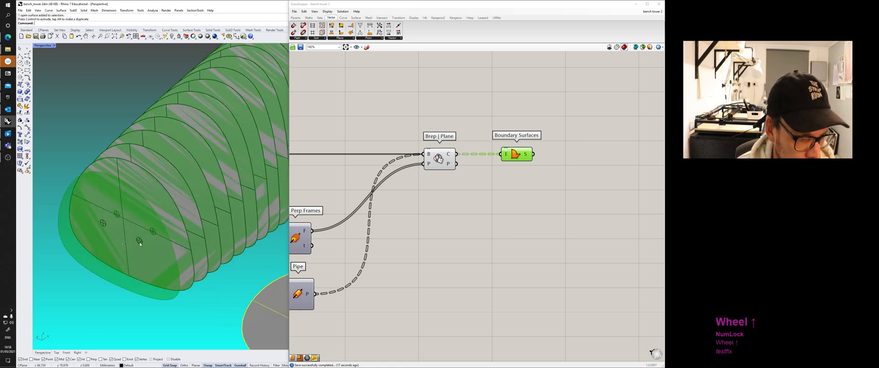
Step: Move one small baked pipe disc out of the bench and onto the separated end slice
click(140, 241)
click(156, 260)
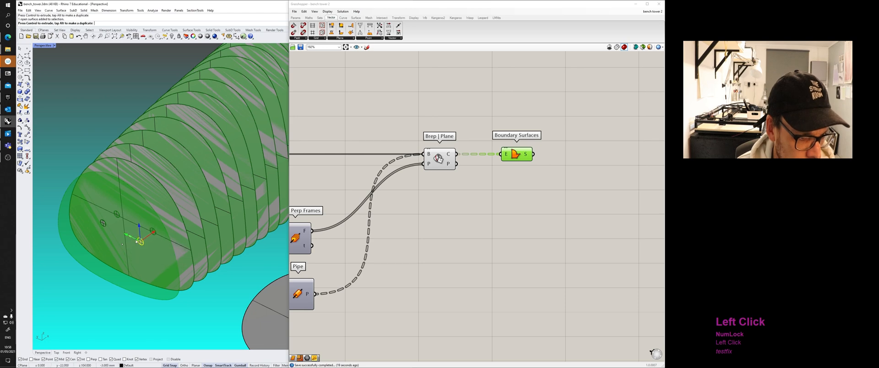
scroll(209, 285, down, 3)
shift+right_drag(209, 284, 175, 276)
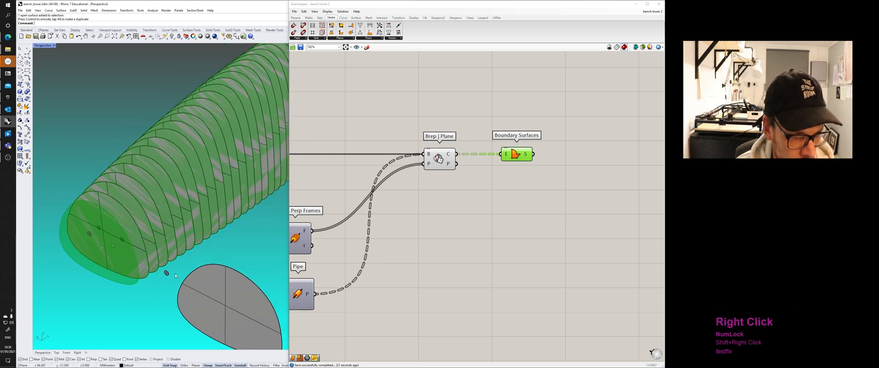
click(165, 274)
drag(156, 272, 243, 308)
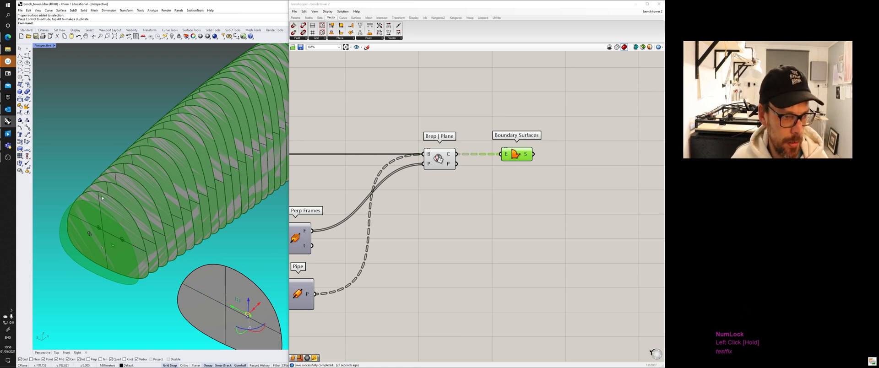
Step: Undo the moves of the baked surfaces and the bake itself
key(ctrl+z)
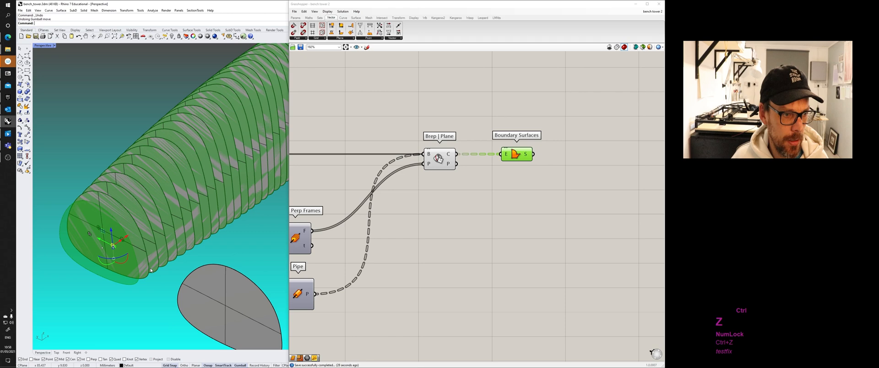
key(ctrl+z)
click(240, 269)
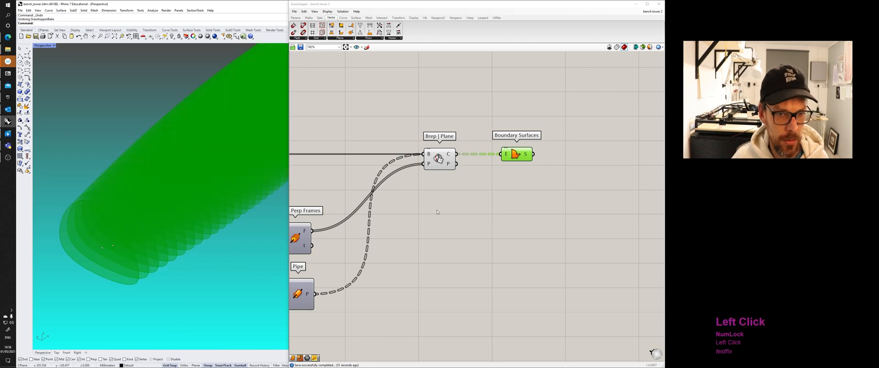
Step: Flatten the Curves output of Brep | Plane again
right_drag(437, 212, 467, 217)
click(476, 165)
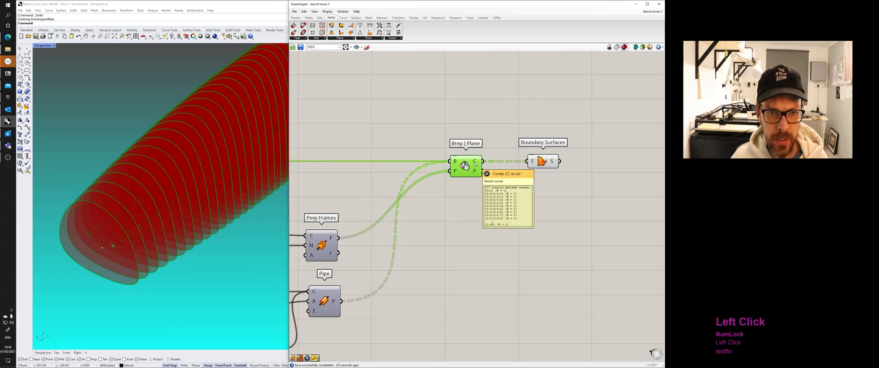
right_click(476, 163)
click(482, 191)
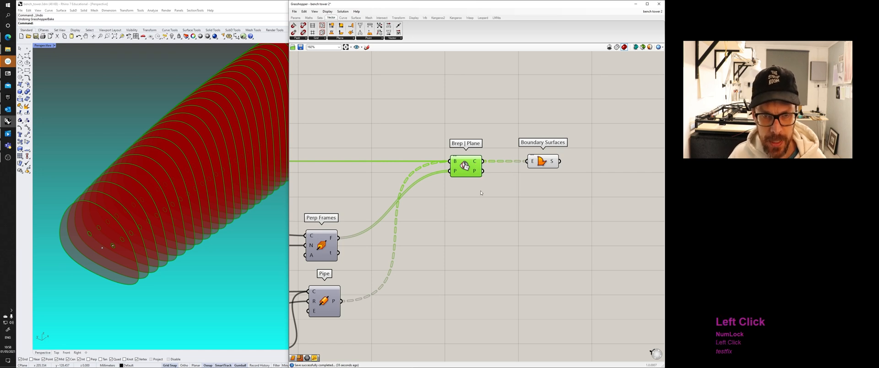
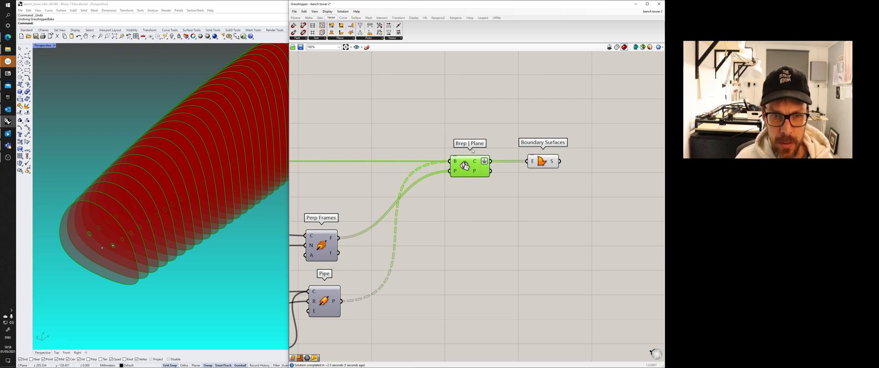
Step: Bake the Boundary Surfaces output into the Rhino model with the default attributes
click(486, 154)
mouse_move(476, 164)
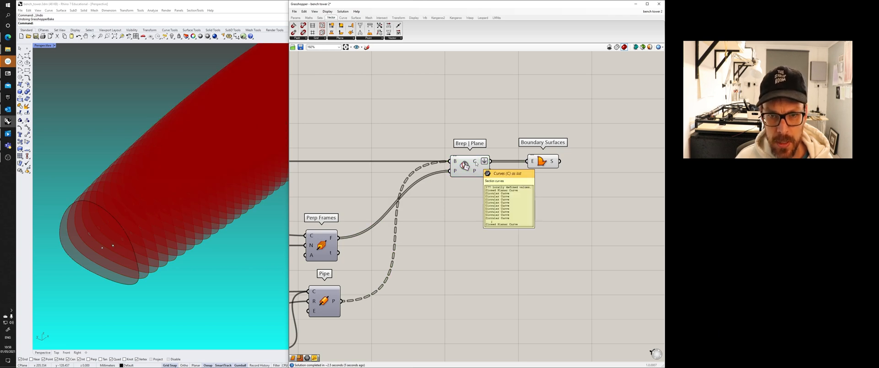
click(542, 161)
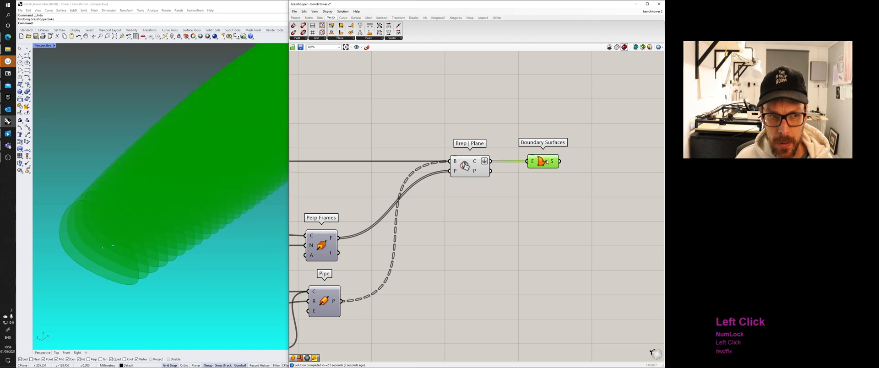
right_click(545, 161)
click(557, 187)
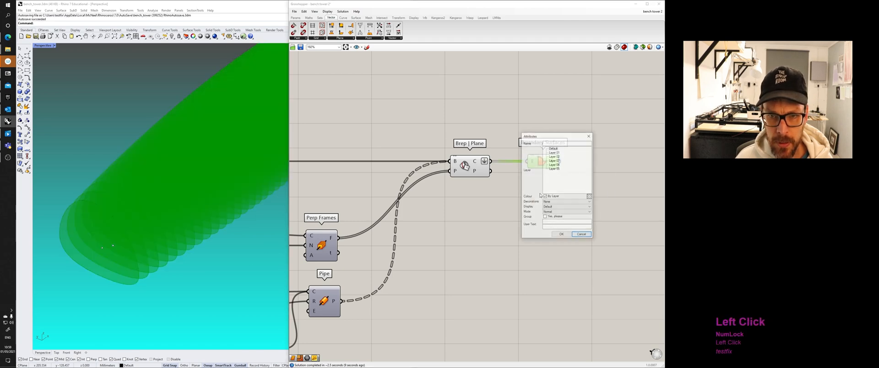
click(560, 234)
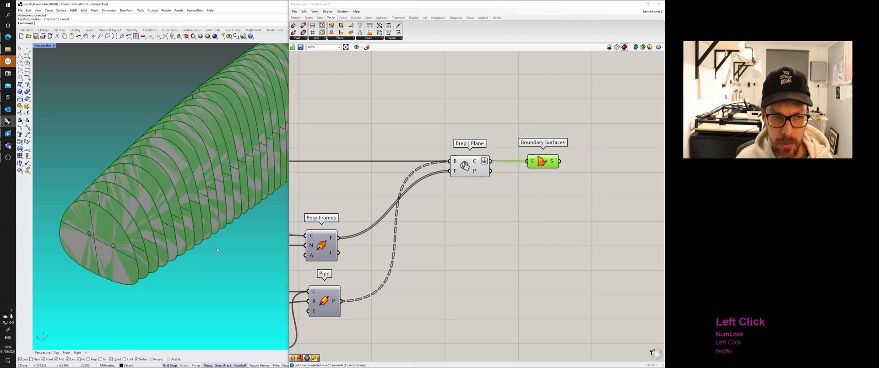
Step: Move the baked end slice clear of the bench and inspect its two pipe holes
click(115, 254)
drag(115, 254, 210, 290)
right_drag(210, 290, 195, 221)
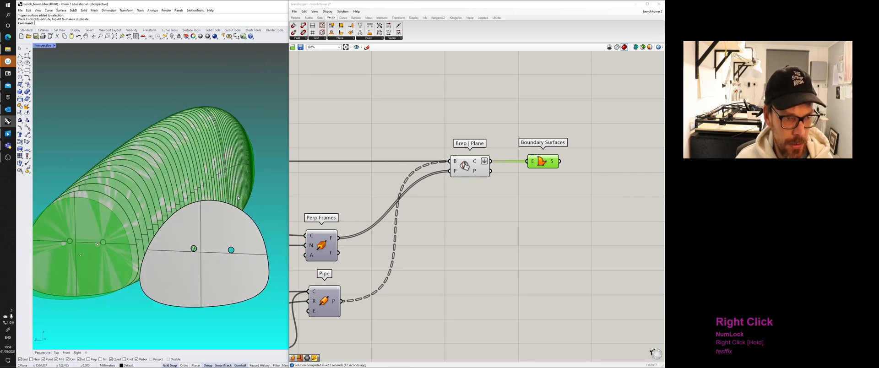
click(187, 209)
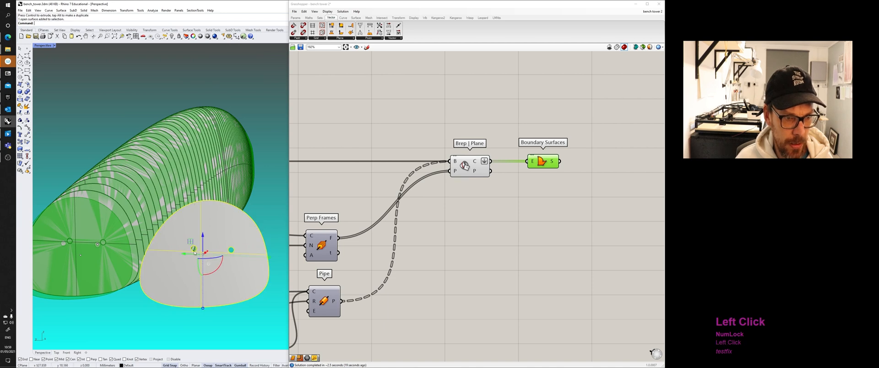
click(227, 252)
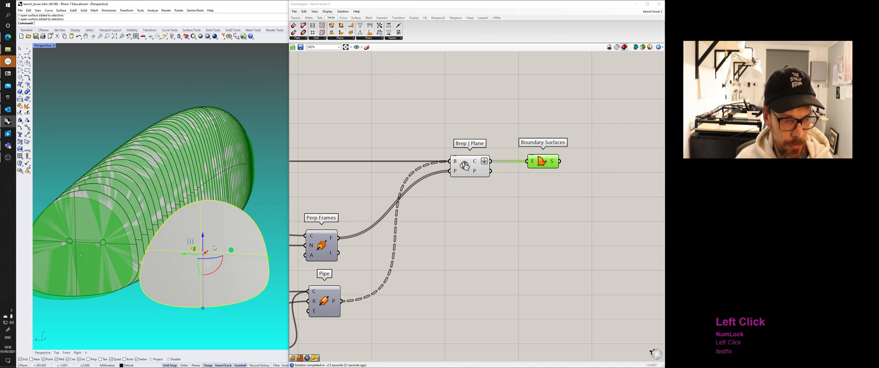
click(273, 222)
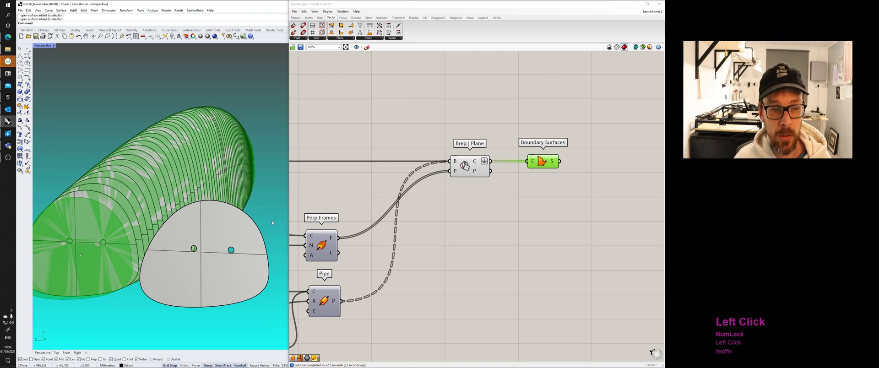
mouse_move(265, 225)
right_down()
mouse_move(235, 242)
mouse_move(250, 231)
right_up()
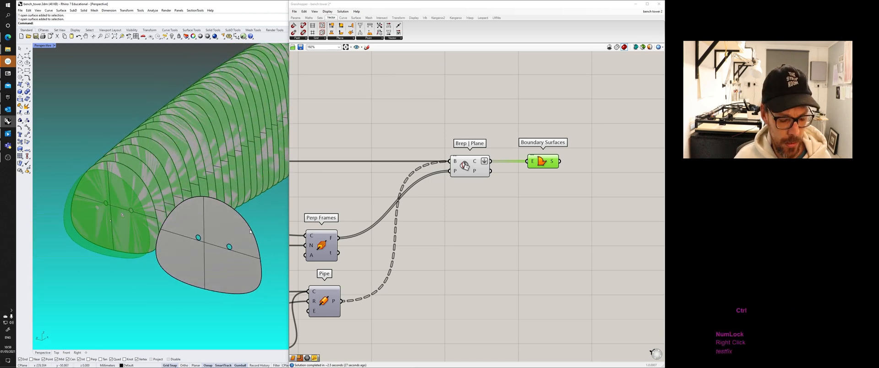
Step: Undo the end slice's move and the bake of the boundary surfaces
key(ctrl+z)
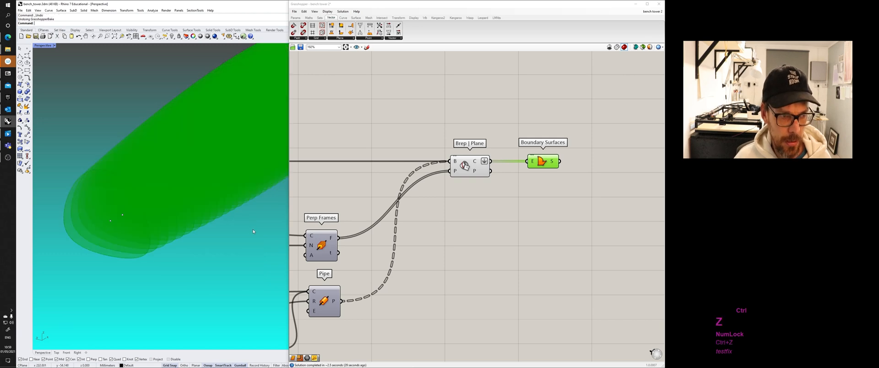
right_drag(461, 195, 298, 213)
click(402, 179)
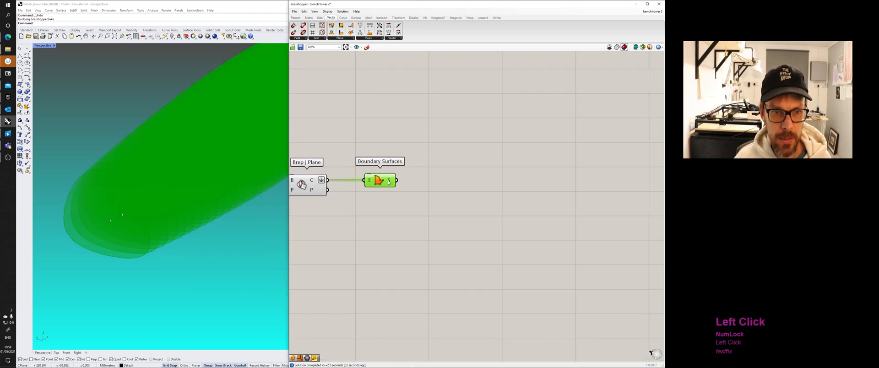
Step: Add an Extrude component to the canvas beside Boundary Surfaces
right_drag(402, 179, 369, 193)
scroll(212, 215, down, 3)
right_drag(212, 216, 157, 239)
scroll(165, 189, up, 4)
right_drag(172, 187, 142, 261)
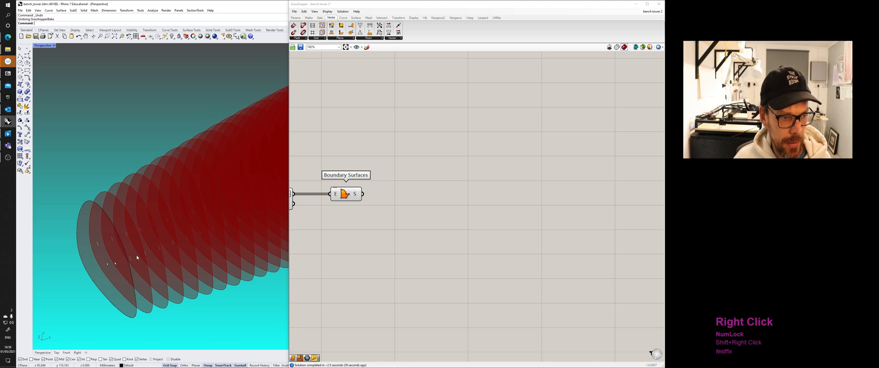
right_drag(390, 239, 414, 235)
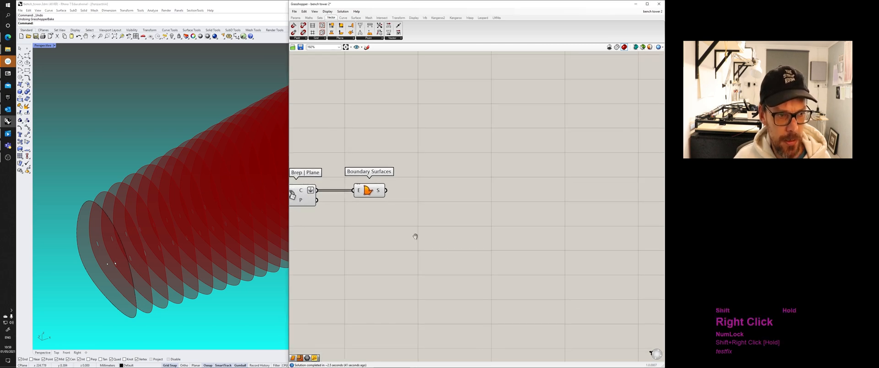
scroll(448, 214, up, 1)
double_click(448, 211)
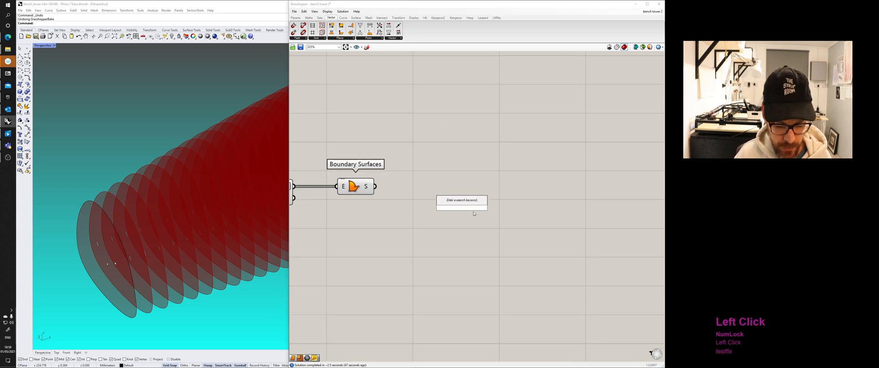
text(ext)
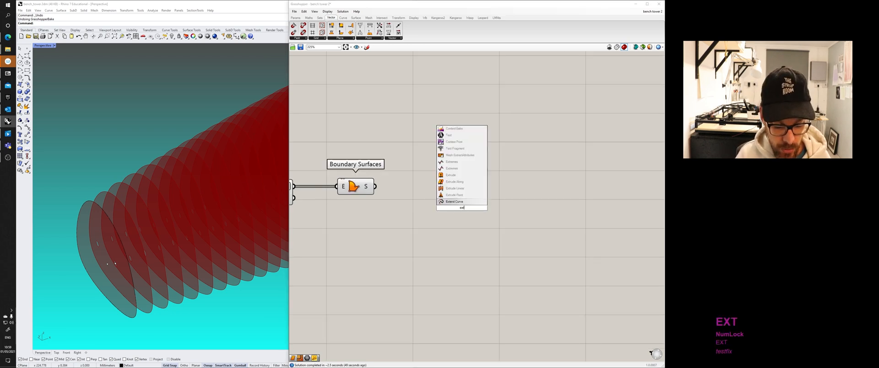
text(rude)
click(462, 201)
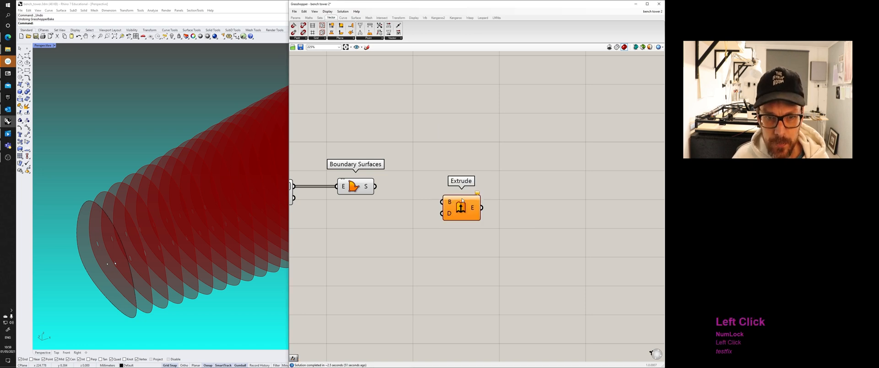
drag(461, 201, 449, 193)
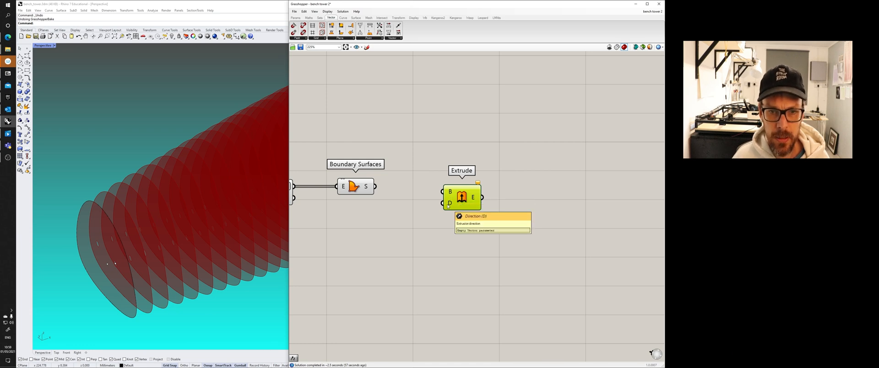
Step: Connect the Surfaces output of Boundary Surfaces to Extrude's Base input and align the two components
drag(375, 187, 455, 192)
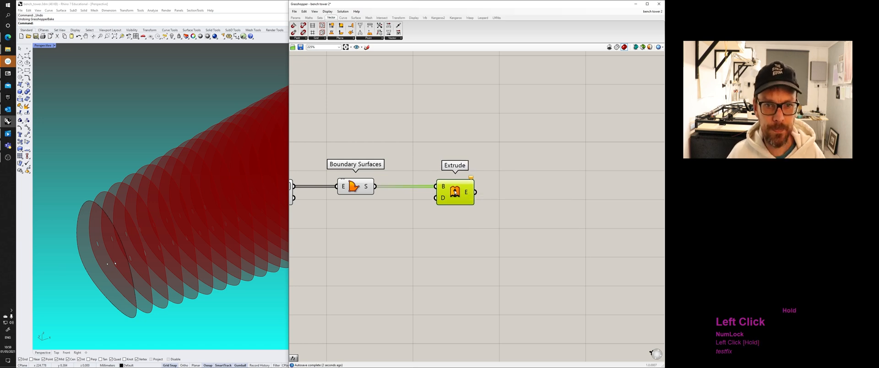
click(440, 224)
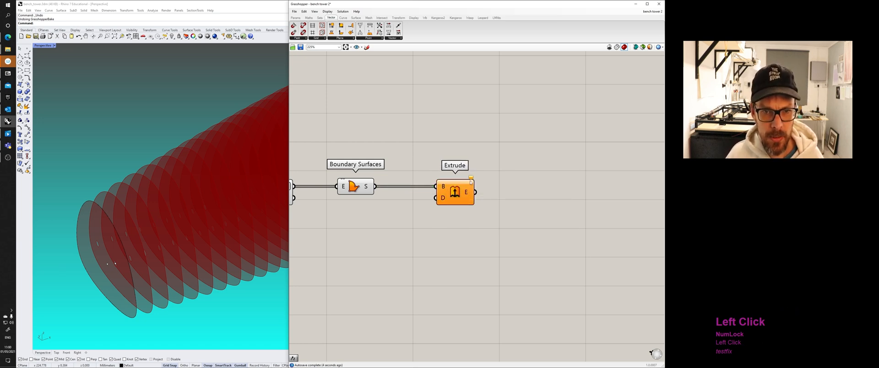
mouse_move(471, 179)
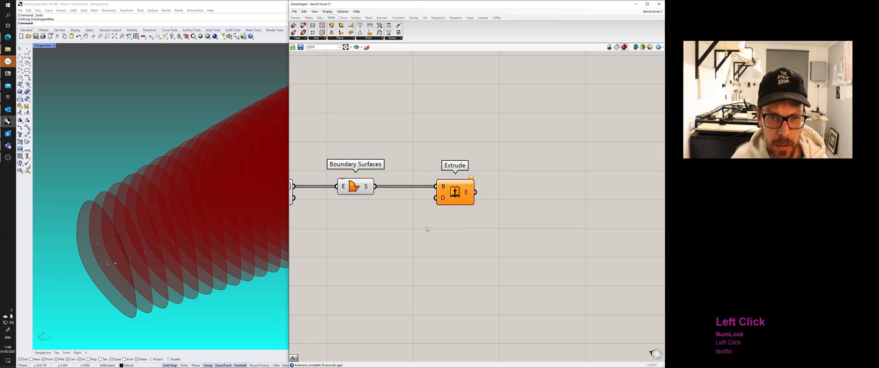
right_drag(372, 215, 394, 220)
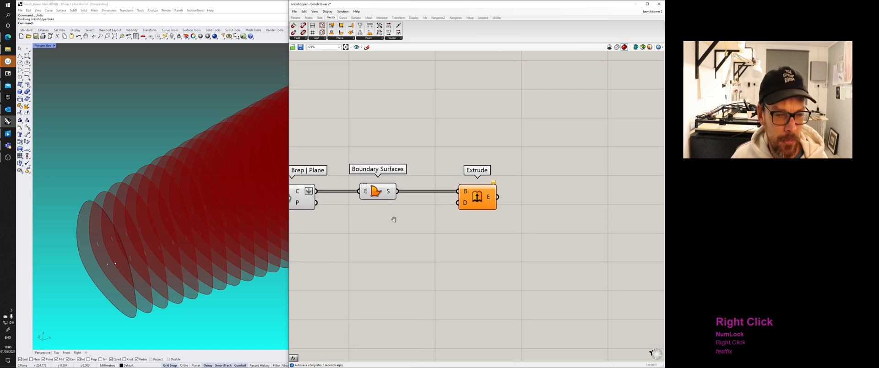
click(384, 194)
click(415, 197)
click(468, 204)
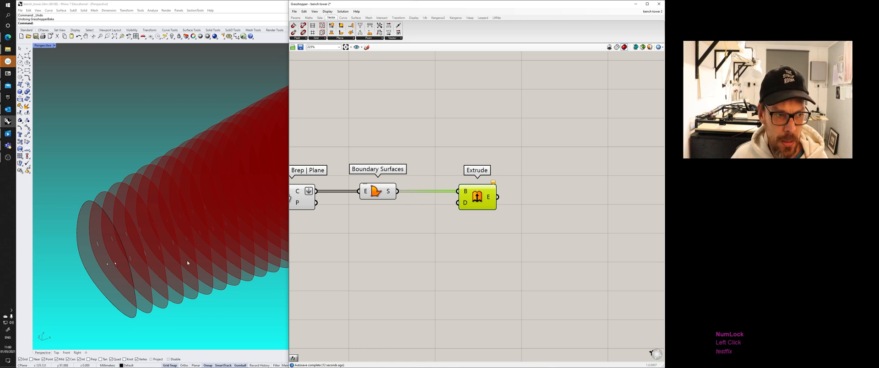
Step: Review the whole bench and the upstream components, from Deconstruct Brep and the pipe setup through to Extrude
click(213, 300)
scroll(214, 300, down, 3)
right_drag(214, 301, 257, 252)
scroll(218, 308, down, 4)
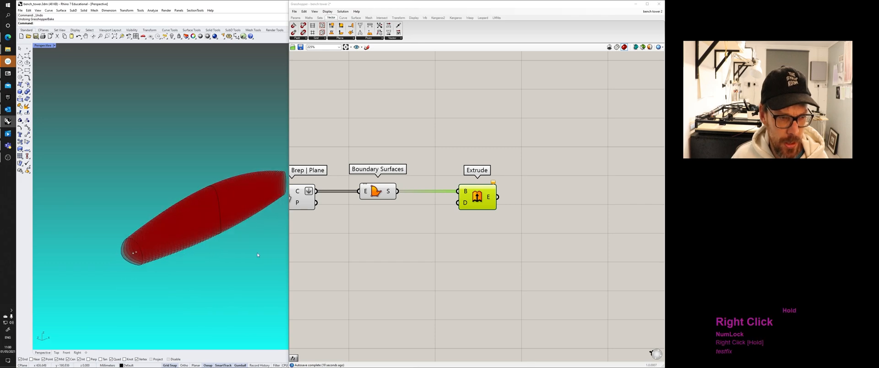
right_drag(354, 229, 443, 224)
scroll(383, 282, down, 3)
right_drag(383, 281, 566, 211)
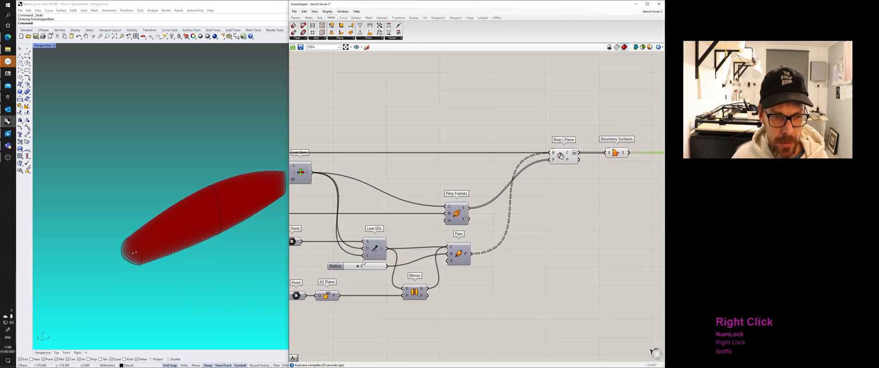
right_drag(362, 262, 362, 242)
right_drag(307, 286, 337, 286)
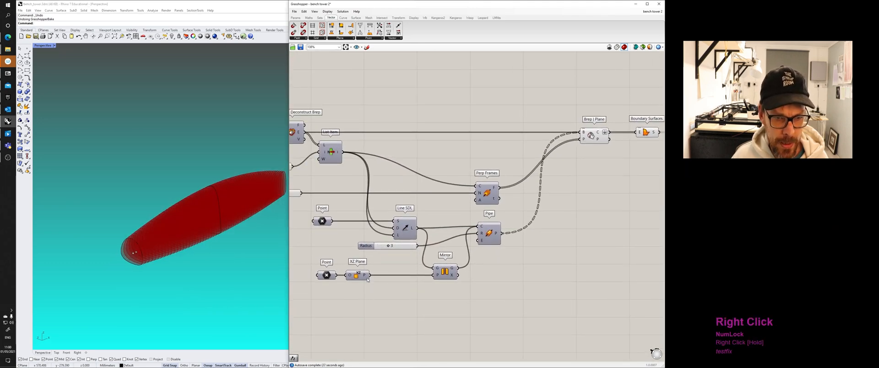
click(496, 263)
scroll(476, 267, down, 2)
right_drag(476, 267, 418, 277)
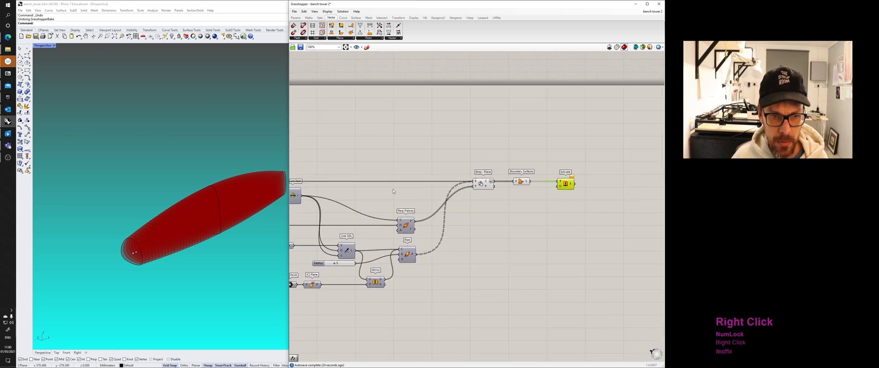
Step: Place a Unit X vector component below Boundary Surfaces, near the Extrude component
right_drag(432, 120, 404, 117)
click(391, 38)
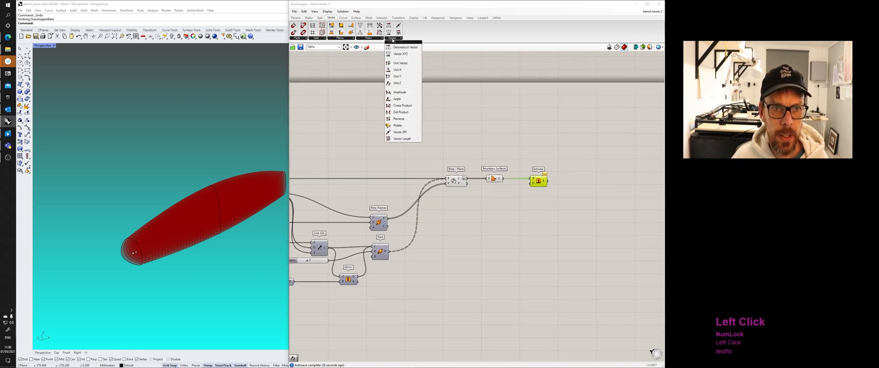
click(409, 69)
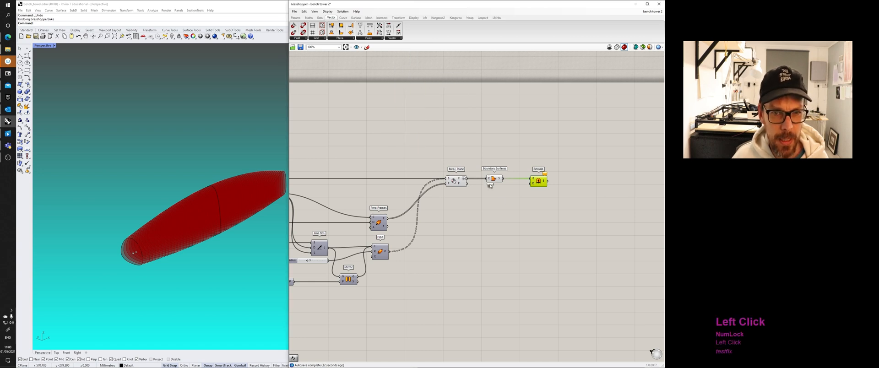
click(509, 202)
scroll(509, 201, up, 3)
scroll(506, 202, up, 3)
right_drag(505, 202, 493, 194)
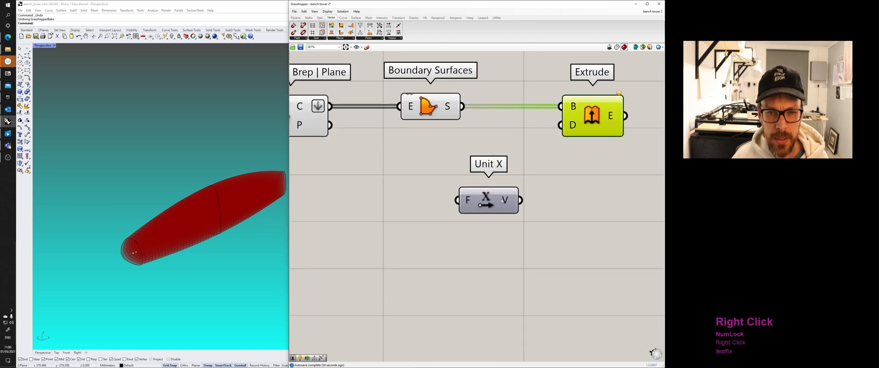
Step: Connect the Unit X vector to Extrude's Direction input and inspect the thickness of the end slices
drag(520, 200, 561, 133)
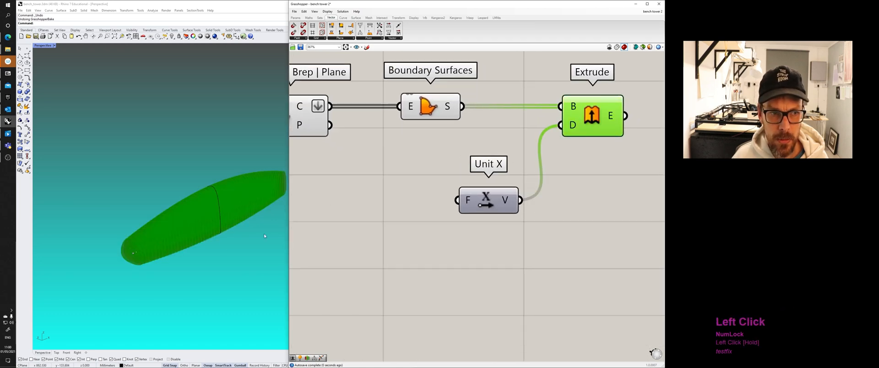
scroll(179, 242, up, 2)
right_drag(183, 238, 143, 216)
scroll(117, 186, up, 3)
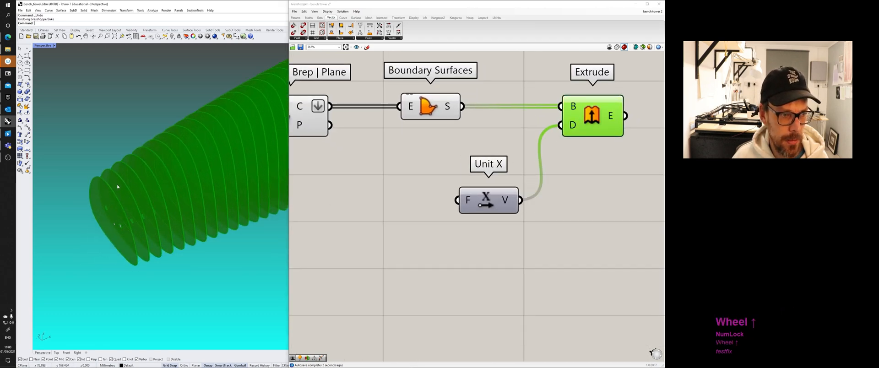
scroll(117, 184, up, 2)
scroll(84, 146, up, 3)
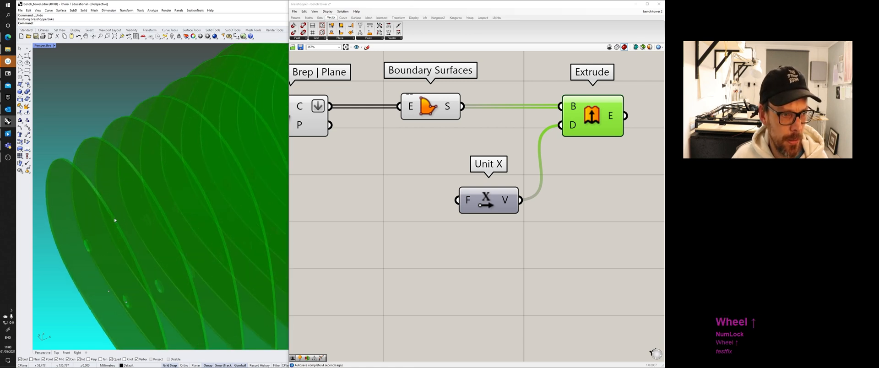
scroll(114, 218, up, 1)
mouse_move(573, 127)
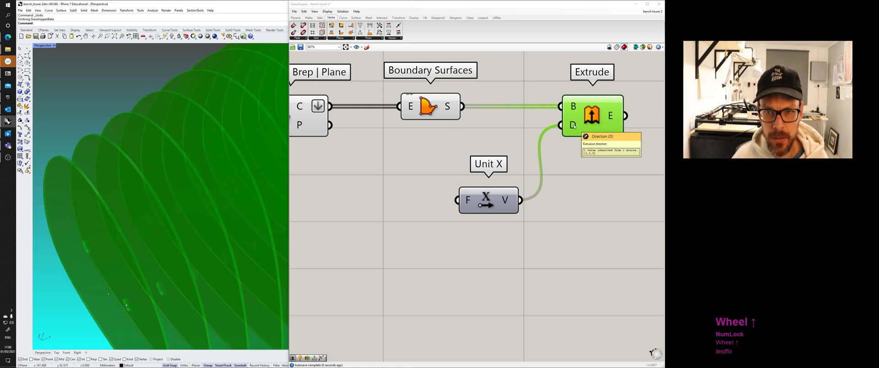
double_click(373, 196)
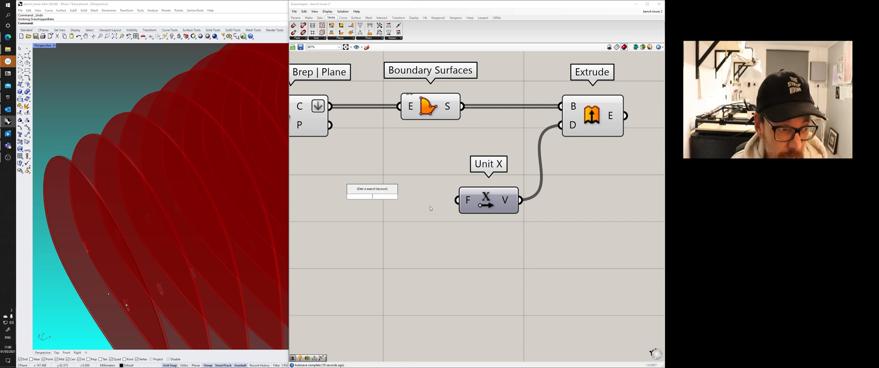
text(6)
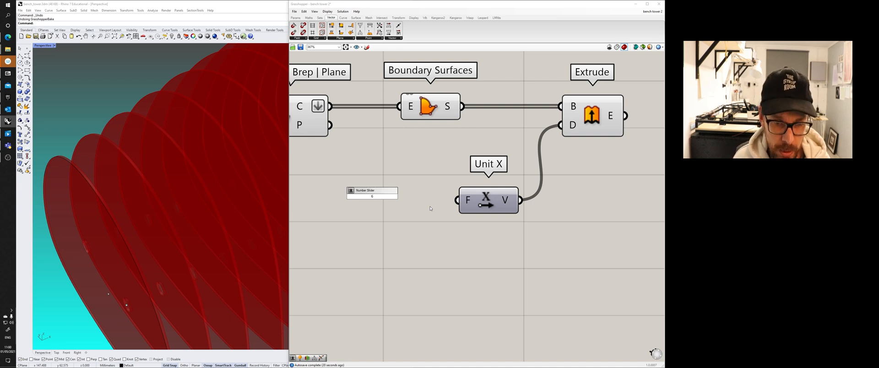
key(BackSpace)
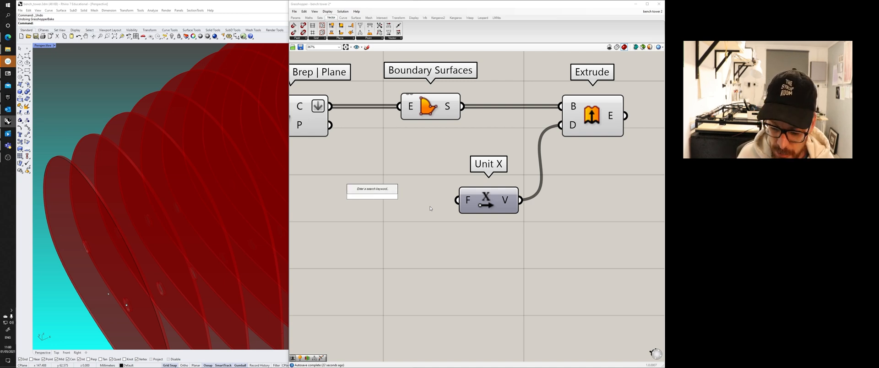
text(3)
key(Return)
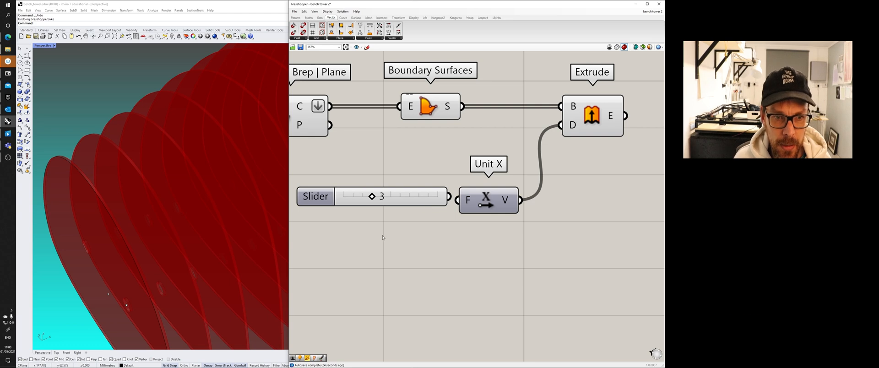
Step: Place a two-decimal number slider set to 3.00, delete the integer slider, and connect the new one to Unit X's Factor input
double_click(397, 233)
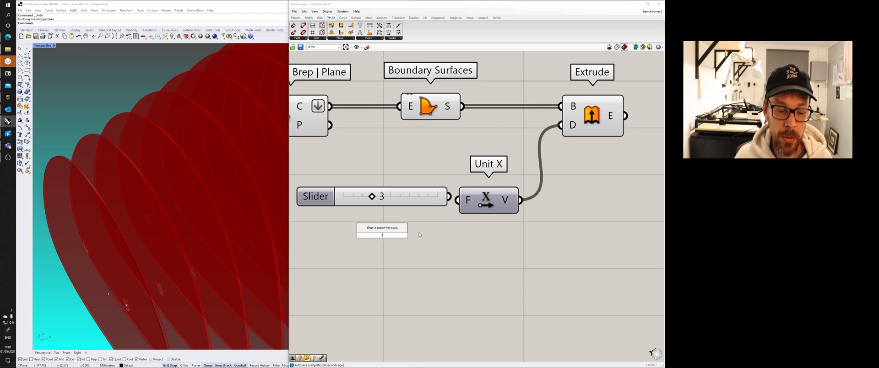
text(3)
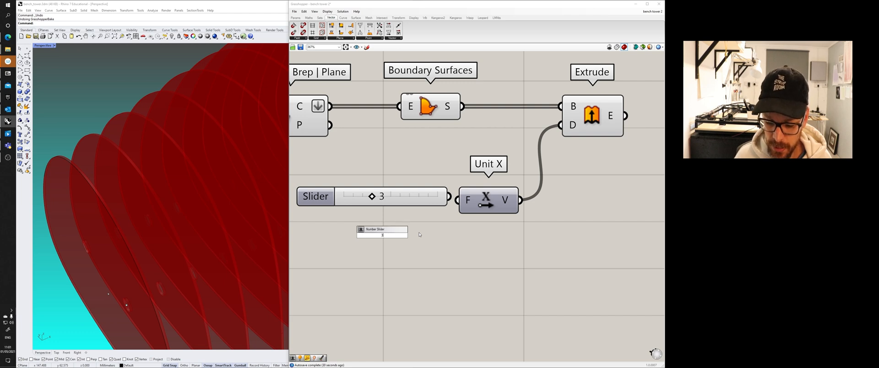
key(Return)
click(397, 198)
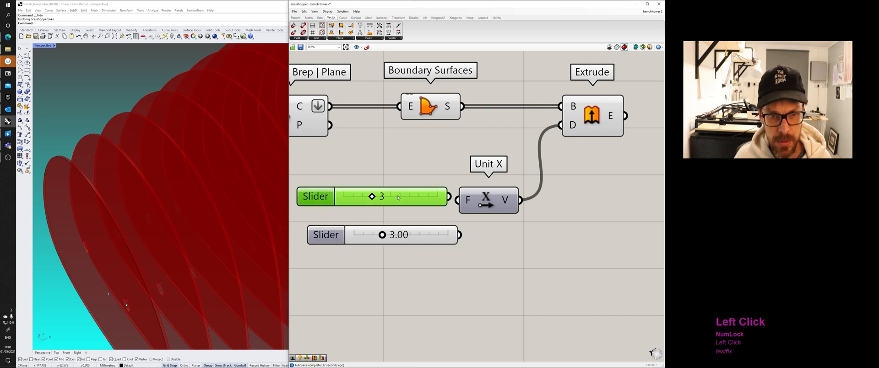
key(Delete)
drag(439, 235, 457, 200)
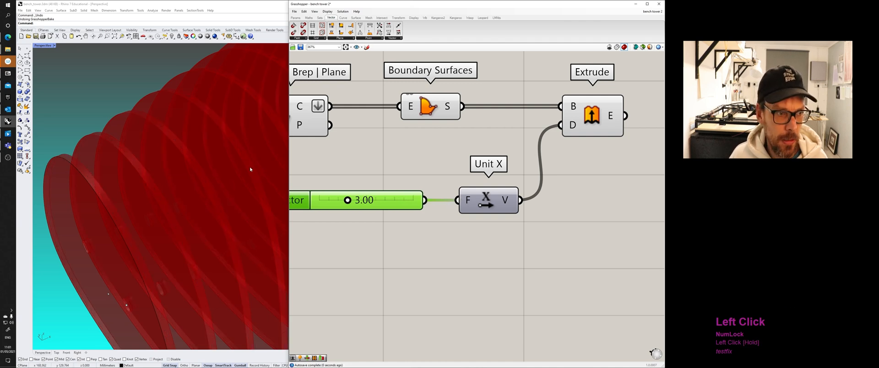
Step: Review the thickened slices along the whole bench
right_drag(249, 168, 60, 144)
scroll(227, 174, down, 3)
shift+scroll(229, 196, down, 4)
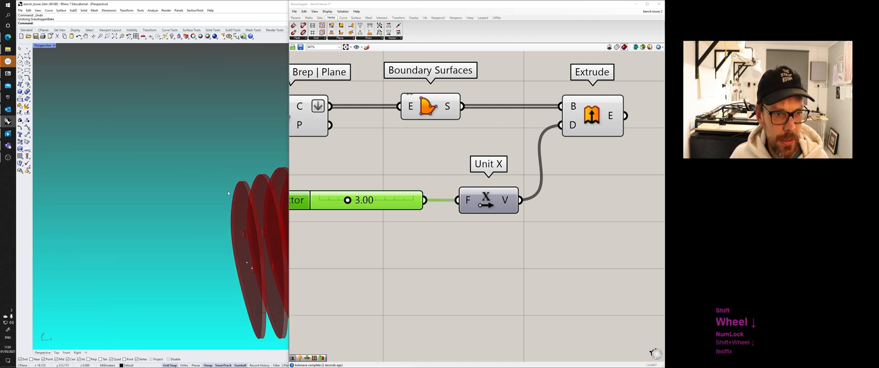
shift+right_drag(227, 208, 149, 210)
shift+scroll(224, 197, down, 5)
scroll(190, 204, down, 6)
scroll(322, 176, down, 4)
Step: Turn on the preview of the Pipe component and clear the selection
right_drag(322, 176, 493, 177)
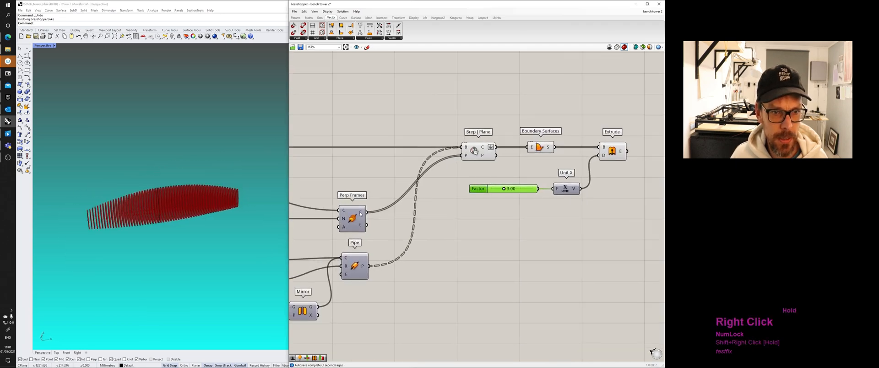
right_drag(331, 245, 471, 209)
click(494, 228)
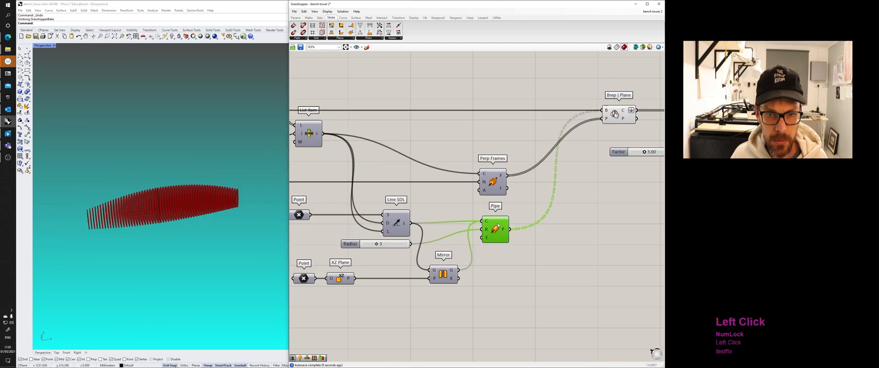
middle_click(497, 224)
click(509, 213)
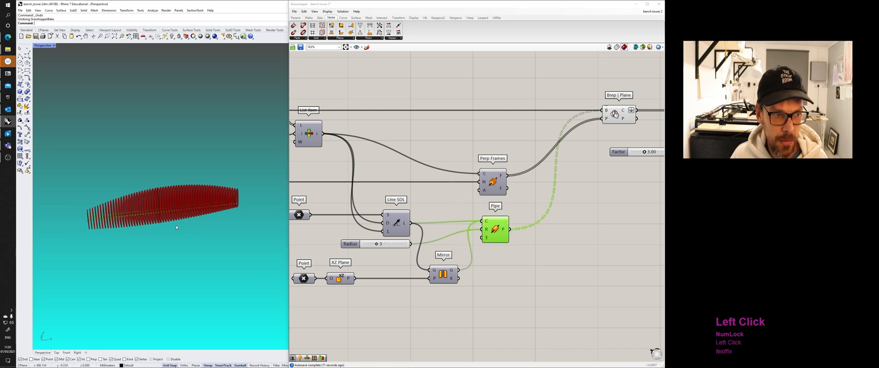
click(426, 217)
Step: Inspect how the two pipes run through the extruded slices from several angles
right_drag(138, 218, 249, 254)
scroll(130, 224, up, 9)
scroll(130, 224, down, 2)
scroll(192, 235, up, 3)
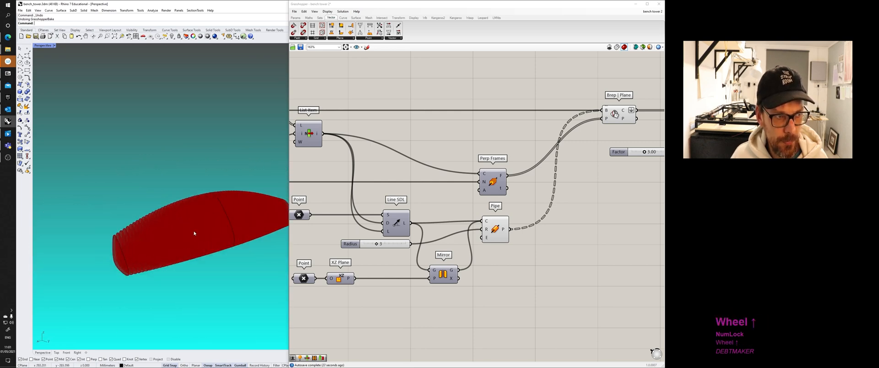
right_drag(529, 212, 415, 241)
mouse_move(247, 256)
right_down()
mouse_move(215, 259)
mouse_move(242, 256)
right_up()
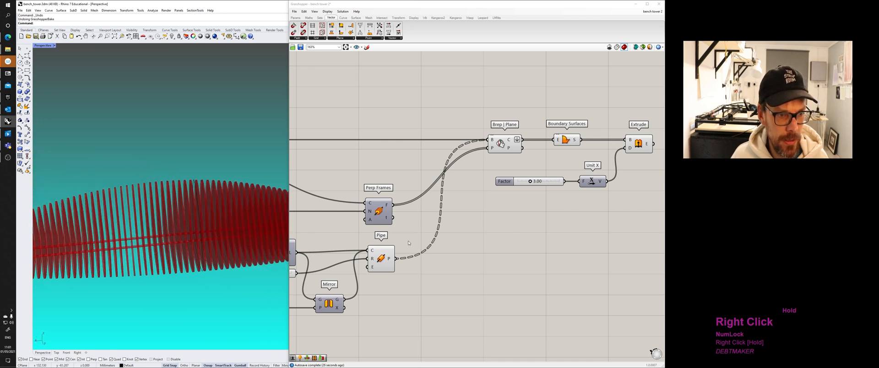
Step: Try extrusion thickness factors of 1.45 and 7.93 on the Unit X slider
scroll(481, 193, up, 3)
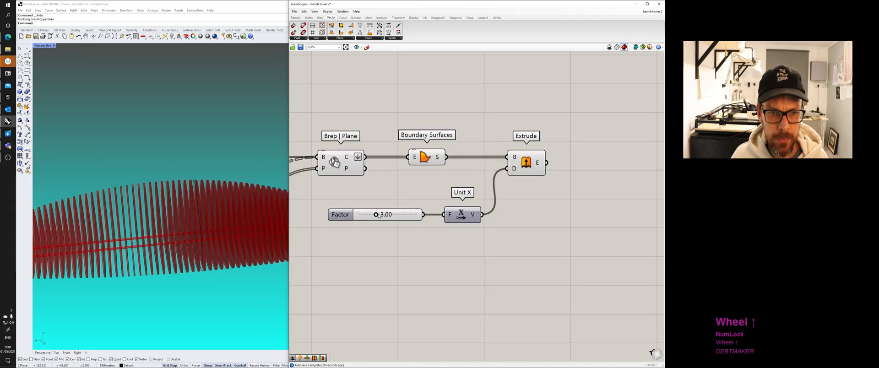
scroll(208, 218, up, 3)
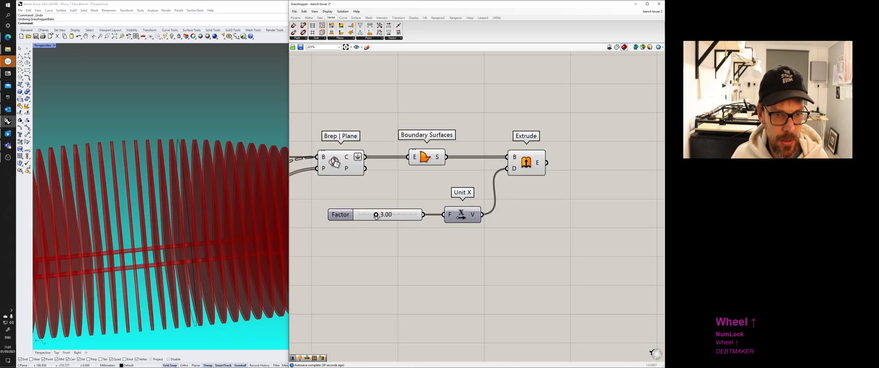
drag(376, 217, 368, 216)
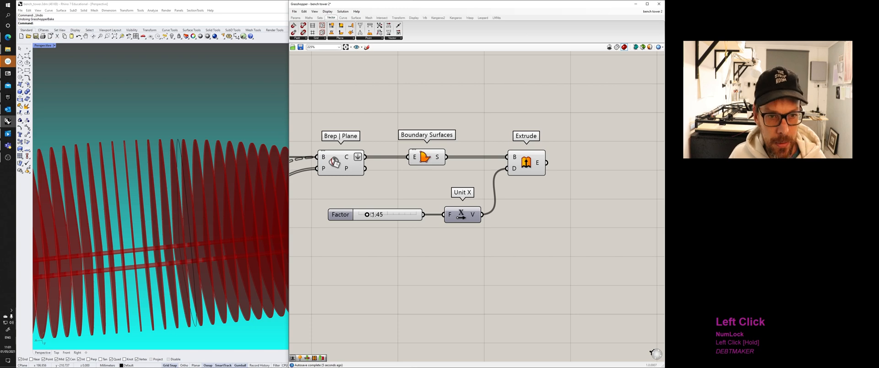
drag(366, 215, 405, 215)
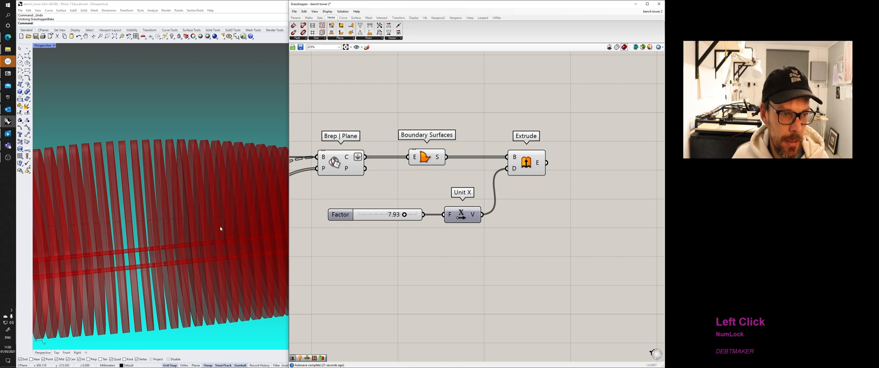
Step: Examine the thick slices up close with Boundary Surfaces highlighted to compare the original sections with the extrusions
mouse_move(117, 227)
right_down()
mouse_move(204, 231)
mouse_move(122, 232)
mouse_move(130, 226)
right_up()
scroll(121, 227, down, 4)
scroll(172, 237, up, 4)
scroll(172, 239, down, 3)
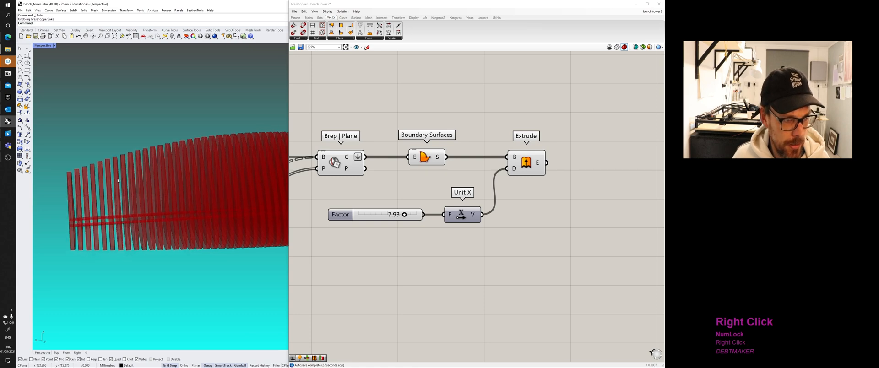
scroll(86, 171, up, 3)
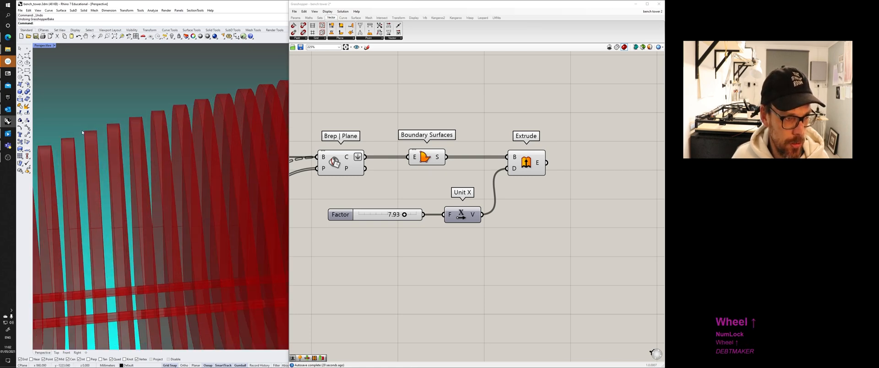
click(426, 157)
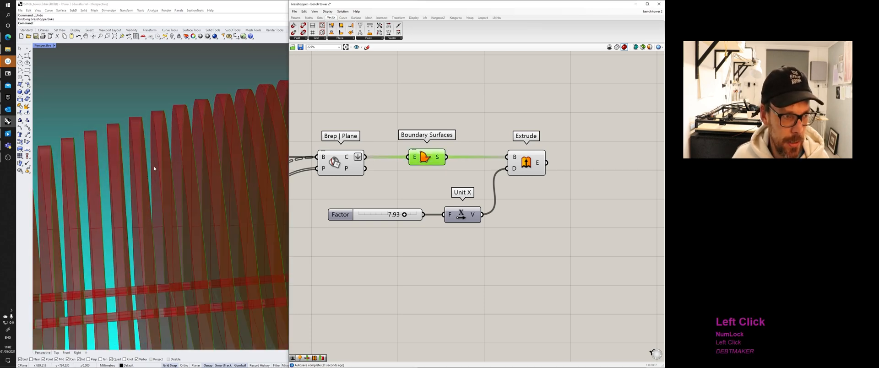
scroll(96, 121, down, 4)
shift+right_drag(97, 123, 111, 120)
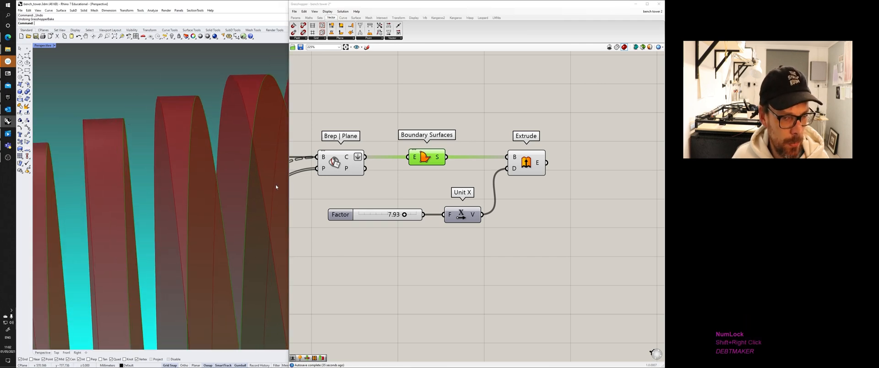
Step: Set the Unit X Factor slider to 6.02 and check the slice thickness in the viewport
drag(404, 214, 393, 217)
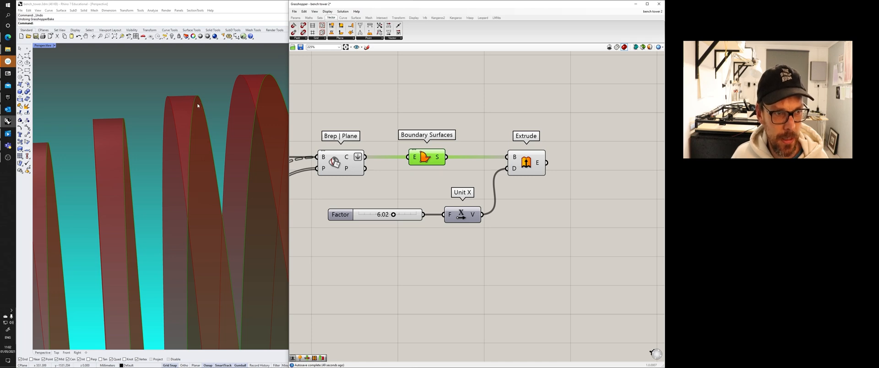
scroll(206, 115, down, 3)
right_drag(216, 124, 153, 147)
scroll(177, 133, down, 2)
scroll(172, 150, down, 2)
scroll(136, 135, up, 3)
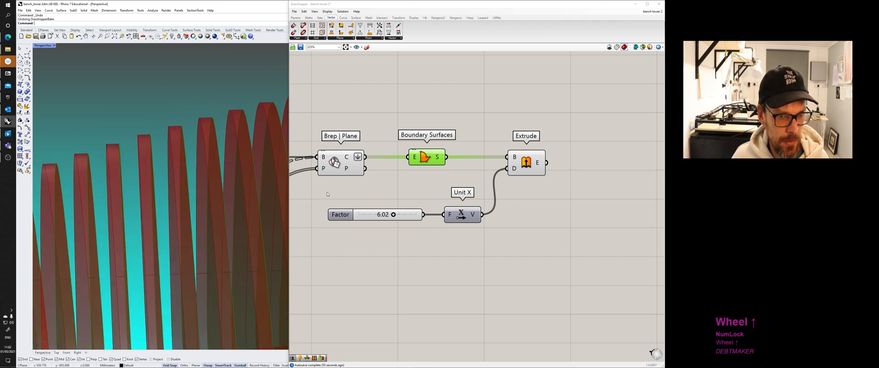
Step: Examine the end of the bench to see where the highlighted boundary surfaces sit within the extruded slices
scroll(180, 192, down, 7)
shift+right_drag(149, 214, 167, 204)
scroll(146, 204, up, 6)
scroll(145, 202, down, 6)
shift+right_drag(220, 206, 158, 227)
scroll(182, 221, up, 3)
scroll(177, 245, down, 8)
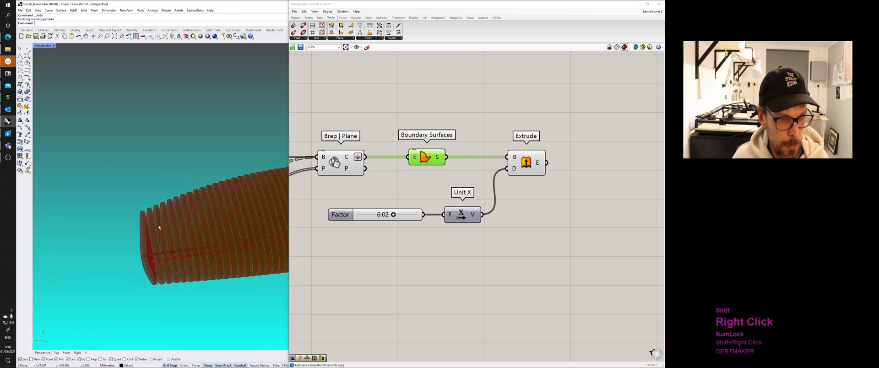
scroll(158, 228, up, 2)
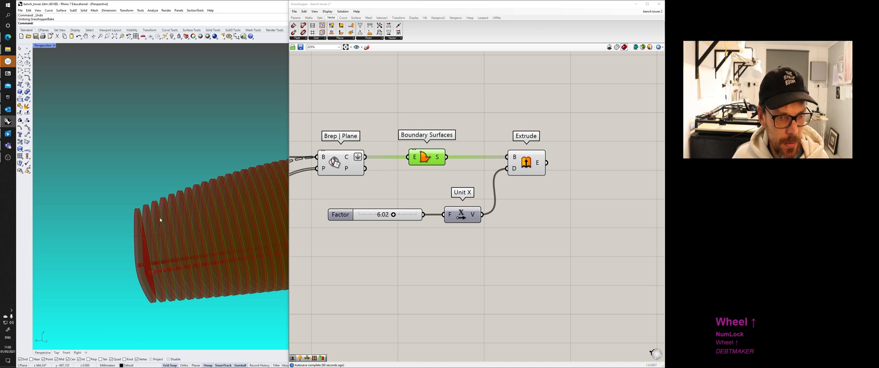
Step: Place a Move component below Extrude and connect the Surfaces output of Boundary Surfaces to its Geometry input
double_click(424, 255)
text(move)
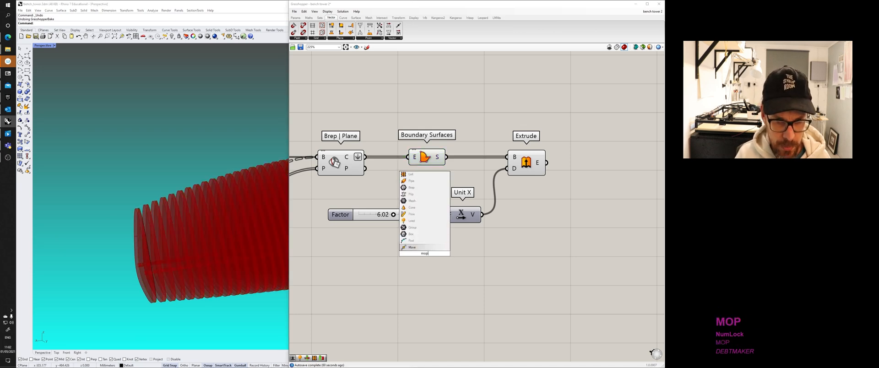
key(Return)
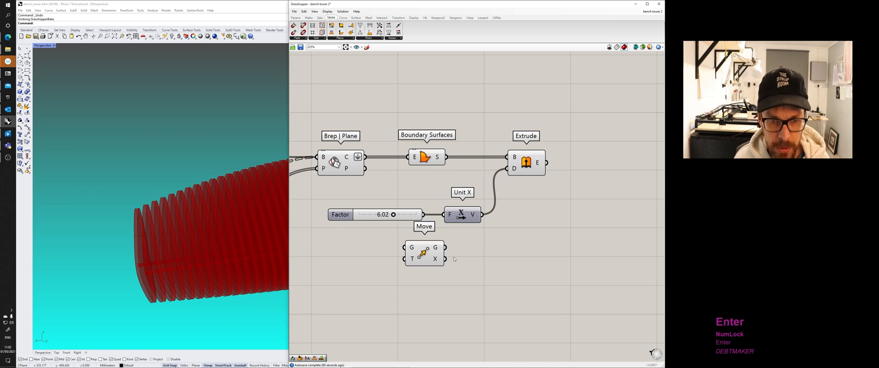
drag(437, 258, 541, 260)
right_drag(520, 218, 475, 211)
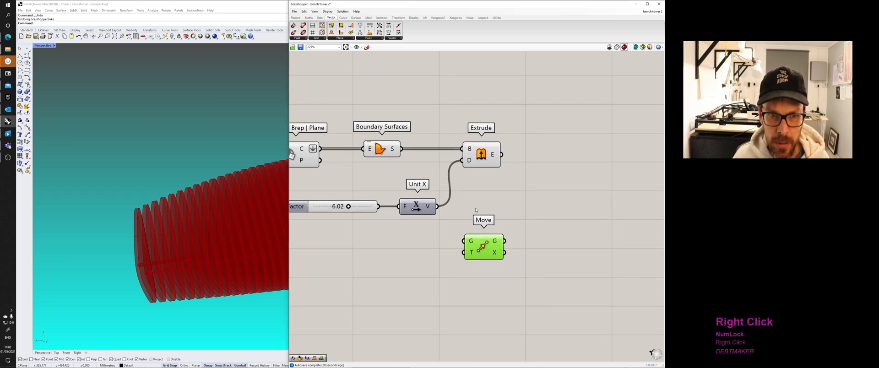
drag(402, 149, 465, 240)
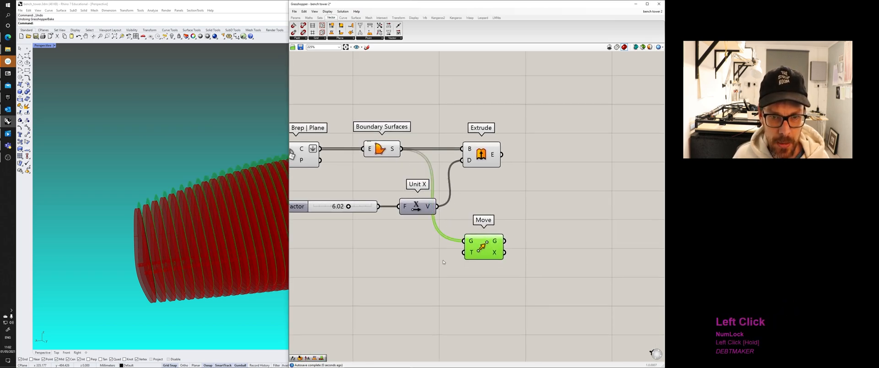
right_drag(213, 205, 192, 197)
alt+drag(417, 206, 464, 252)
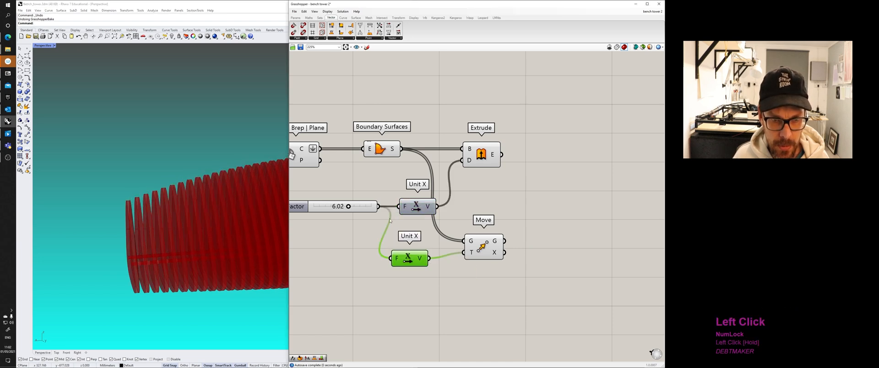
key(Delete)
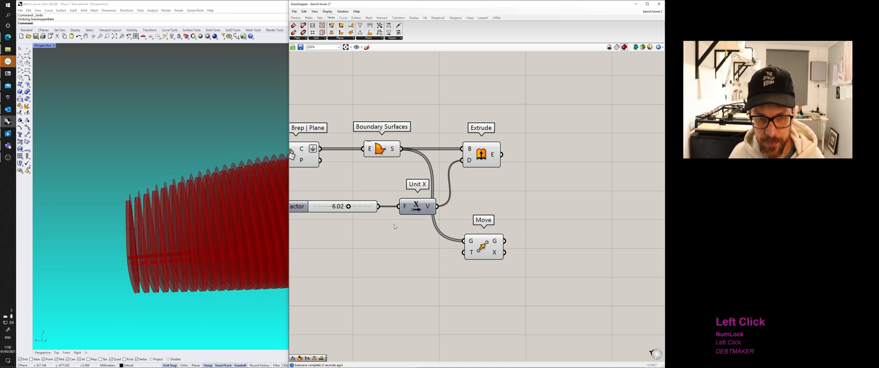
Step: Duplicate the Unit X component and its Factor slider, connect the copied slider to the copied Unit X, and feed Move's Motion input
click(416, 209)
alt+drag(416, 209, 463, 252)
alt+drag(298, 206, 299, 263)
drag(379, 263, 395, 258)
right_drag(357, 230, 379, 227)
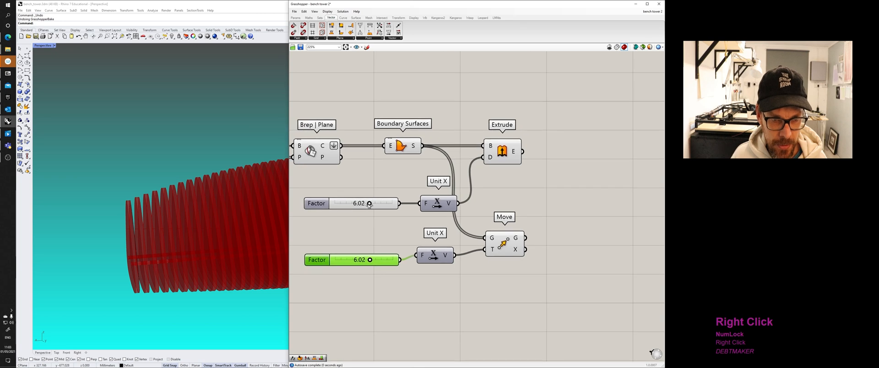
Step: Set the copied Factor slider to 3.09 and compare the moved surfaces with the original boundary surfaces
drag(366, 265, 353, 261)
right_drag(213, 209, 208, 206)
click(508, 241)
scroll(245, 210, up, 6)
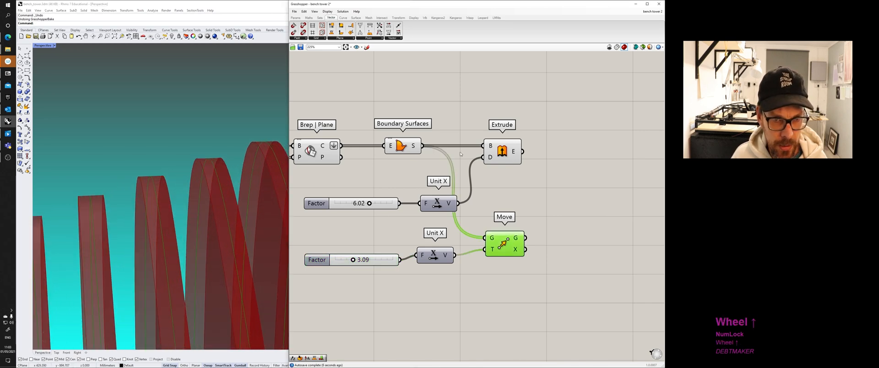
click(403, 147)
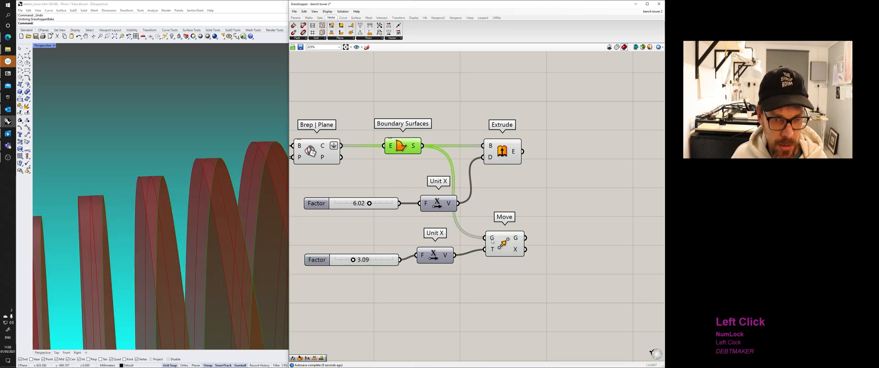
Step: Delete the copied Unit X component and its 3.09 Factor slider that feed the Move component
click(505, 248)
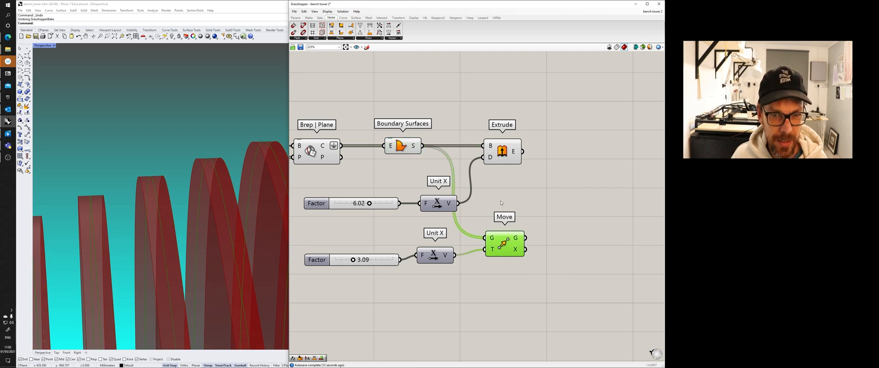
right_drag(460, 184, 438, 179)
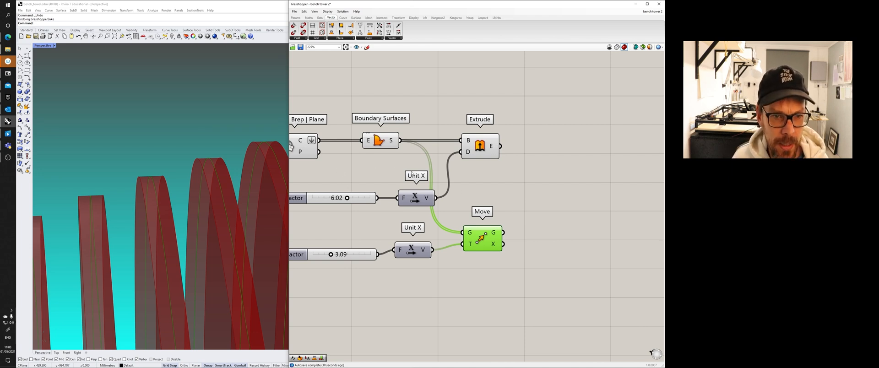
drag(492, 277, 306, 221)
drag(419, 286, 333, 248)
key(Delete)
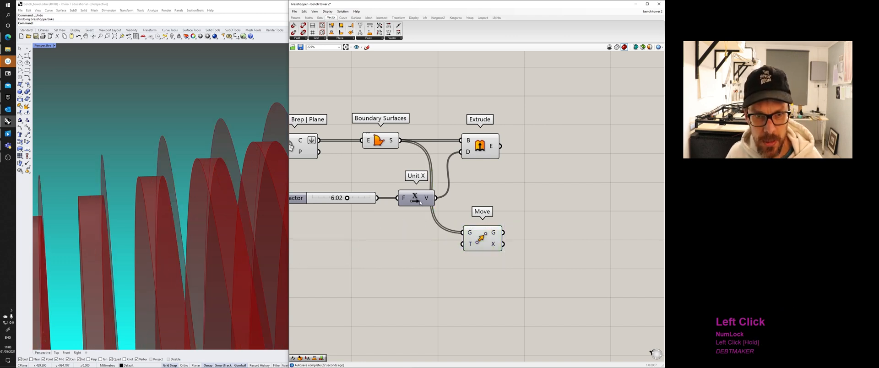
Step: Connect the remaining Unit X vector output to Move's Motion input and compare the moved surfaces with the extruded slices
drag(420, 202, 463, 244)
click(366, 196)
click(482, 238)
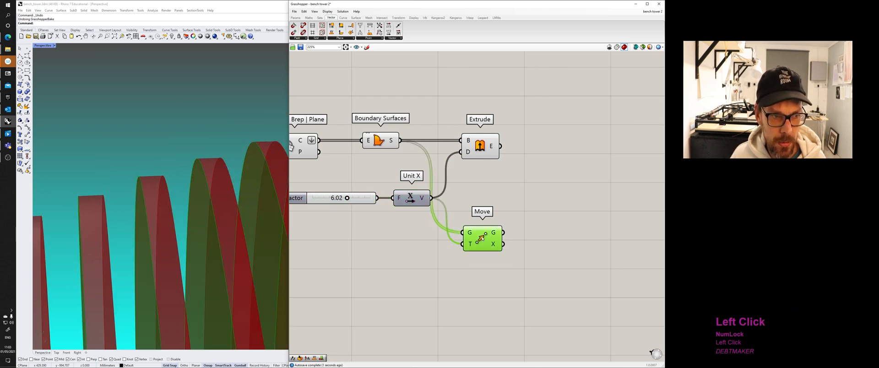
click(483, 150)
click(475, 228)
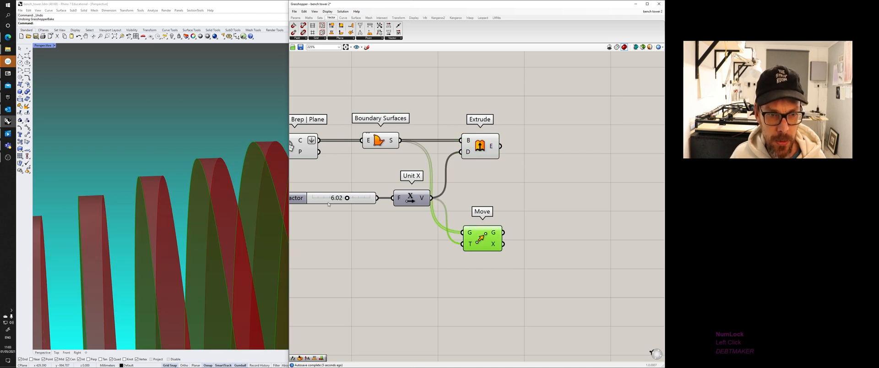
click(335, 186)
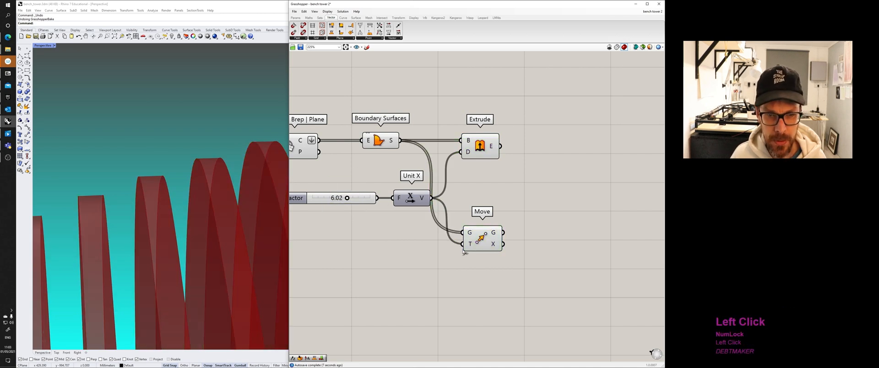
drag(414, 201, 411, 201)
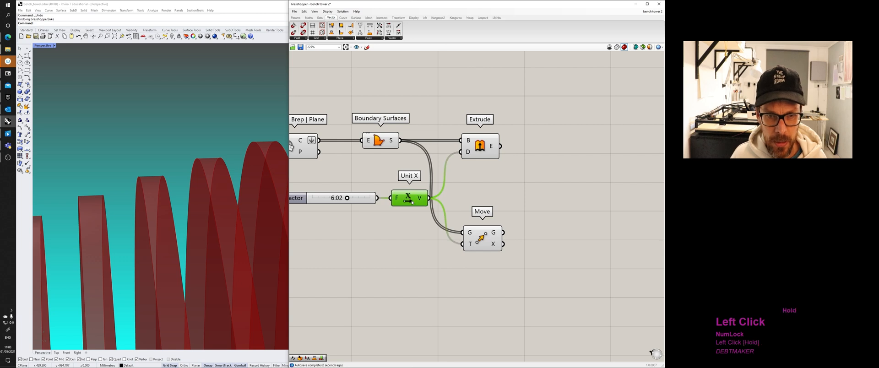
Step: Place a Division component below Unit X and feed its B input from a new number slider set to 2
double_click(402, 253)
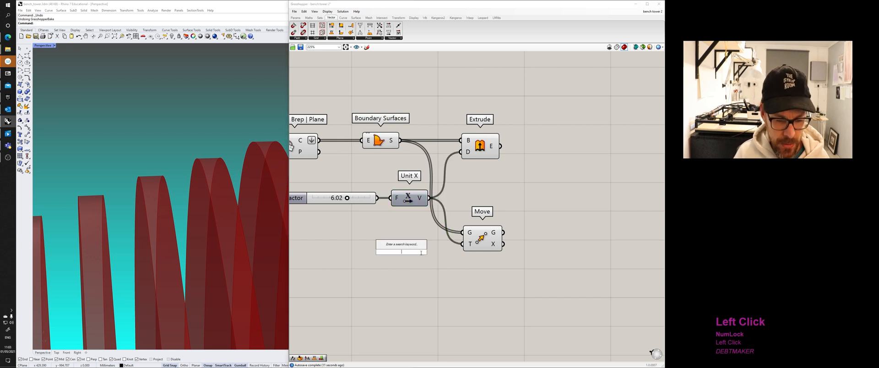
click(309, 17)
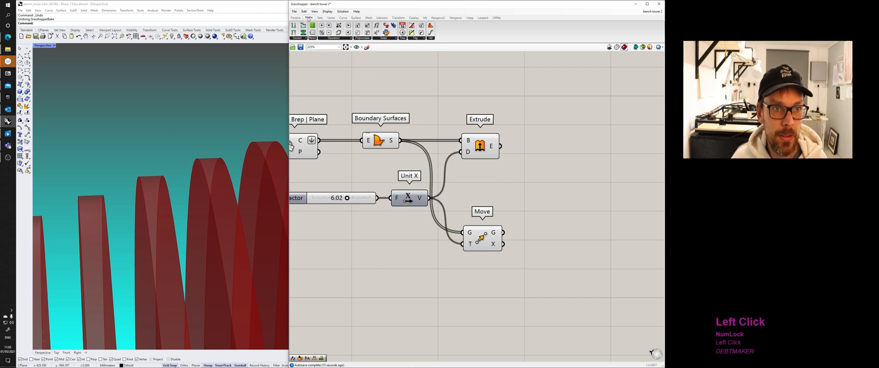
click(330, 39)
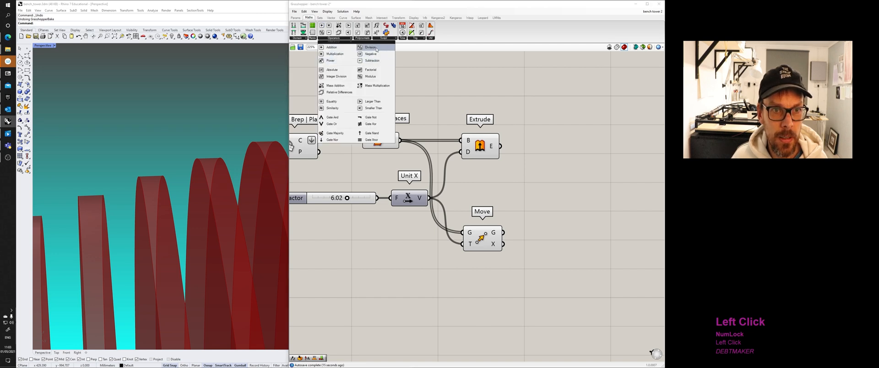
drag(419, 258, 394, 284)
double_click(349, 286)
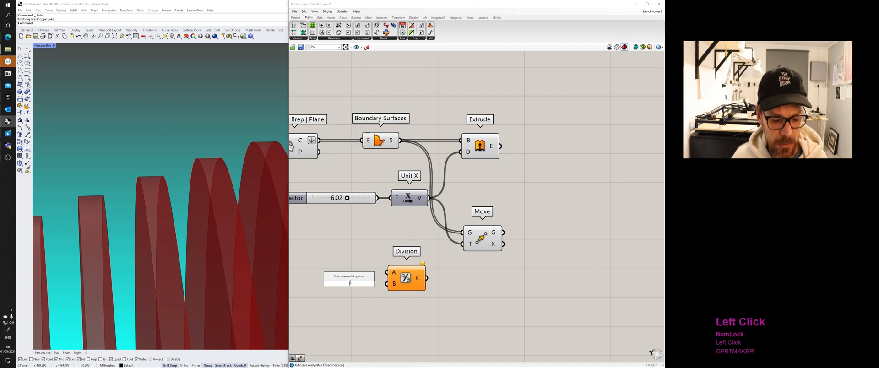
text(2)
key(Return)
mouse_move(385, 285)
mouse_down()
mouse_move(342, 293)
mouse_move(382, 285)
mouse_up()
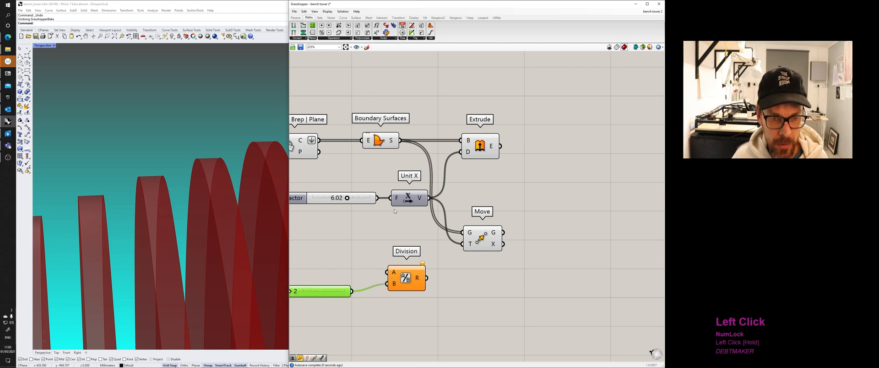
Step: Connect the Factor slider to Division's A input, try feeding the Result into Move's Motion input, and read Move's error
drag(379, 201, 397, 279)
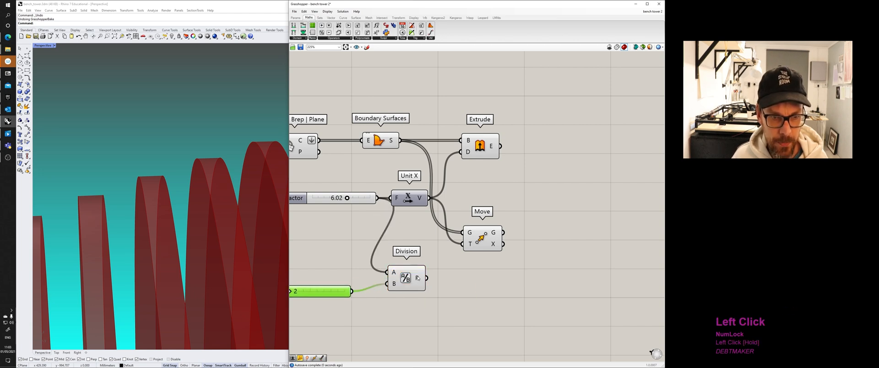
mouse_move(417, 278)
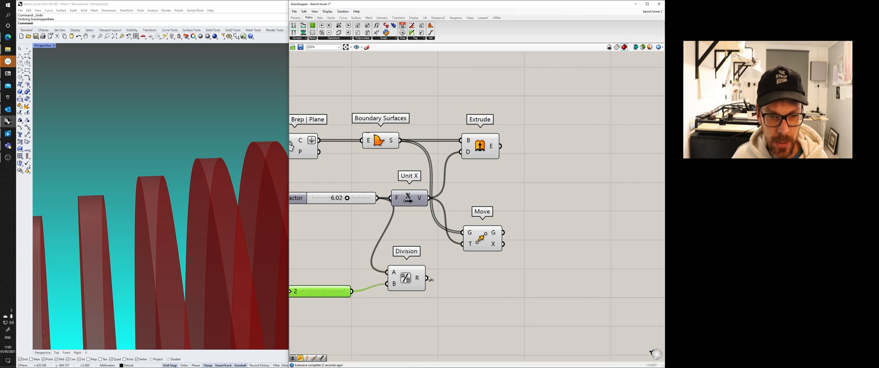
drag(417, 278, 470, 250)
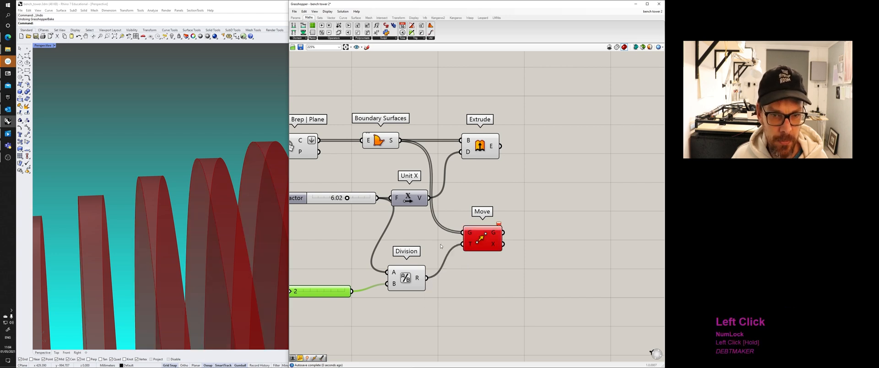
click(441, 255)
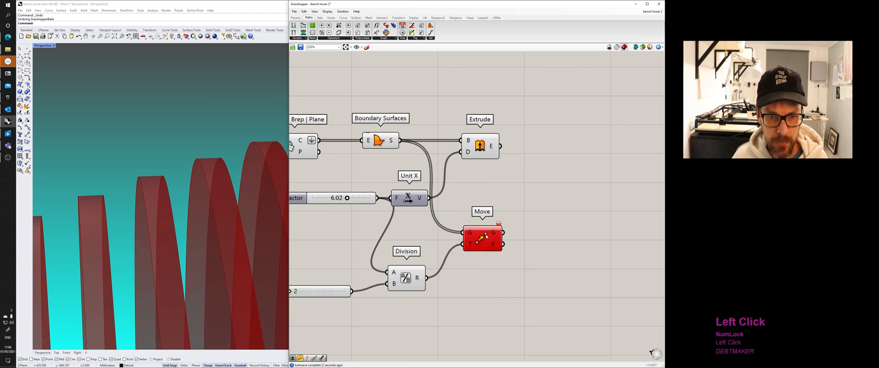
click(498, 225)
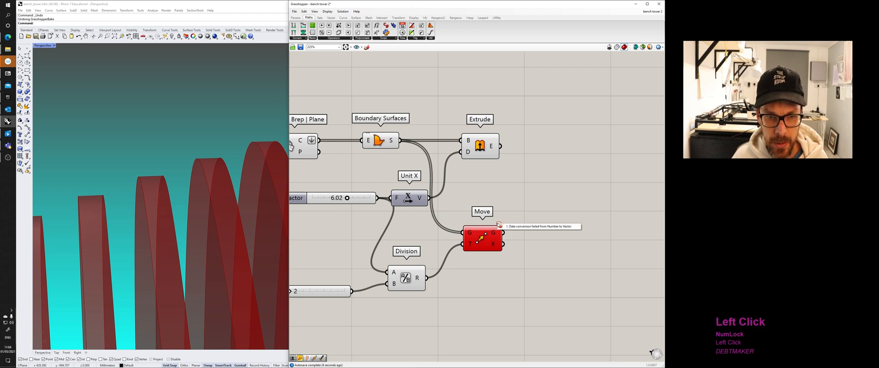
Step: Duplicate Unit X and wire the copy between Division's Result output and Move's Motion input, shifting Move to make room
right_drag(432, 240, 461, 234)
alt+drag(423, 191, 492, 239)
click(511, 234)
drag(438, 282, 434, 288)
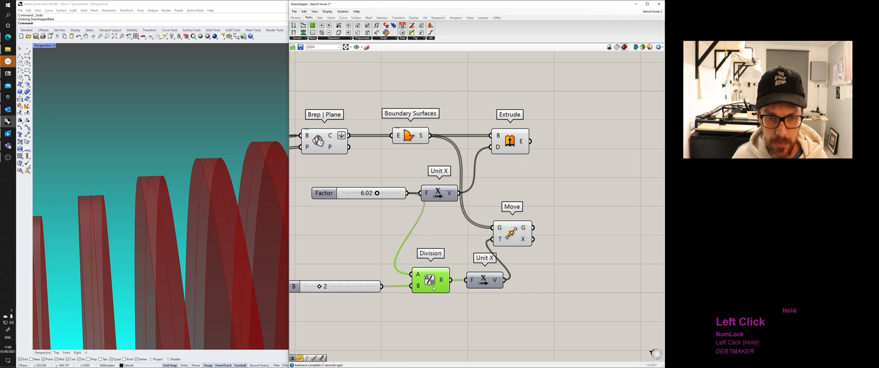
click(500, 302)
drag(508, 239, 529, 239)
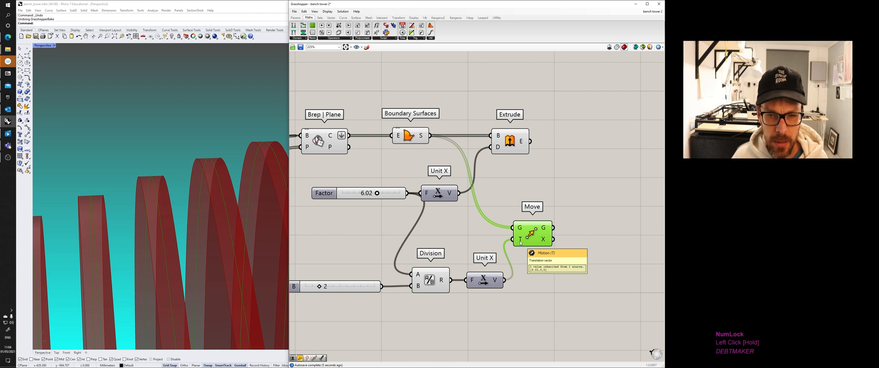
Step: Reconnect the original Unit X to Move's Motion input and give that input the expression x/2
drag(458, 193, 516, 239)
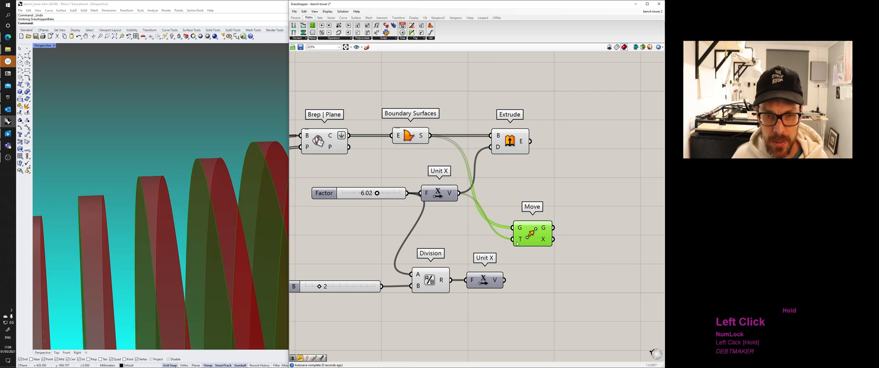
right_click(520, 240)
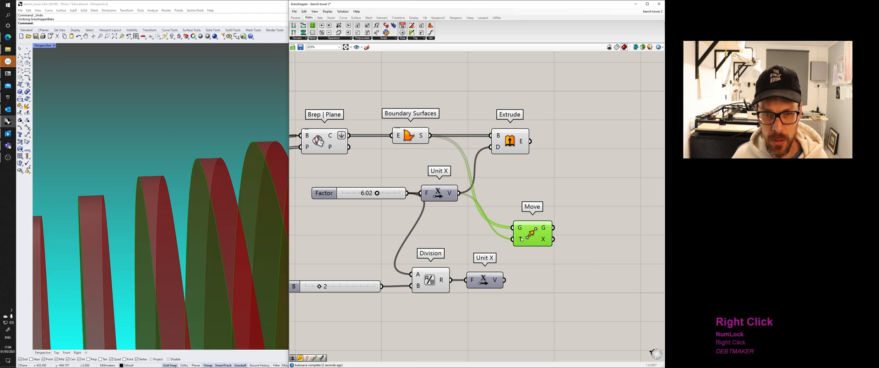
click(518, 244)
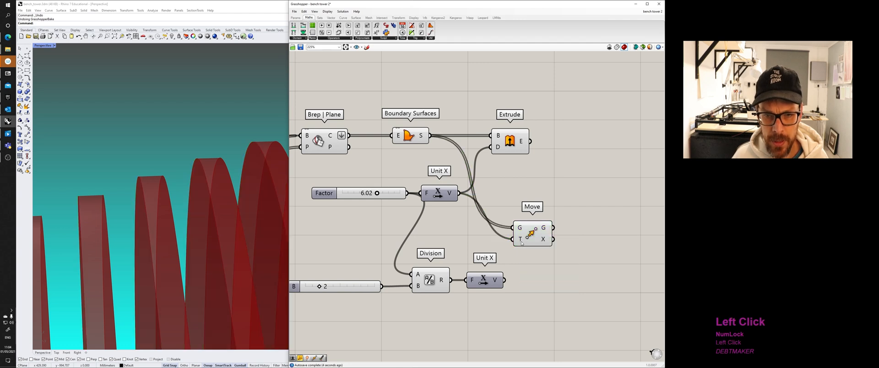
right_click(520, 241)
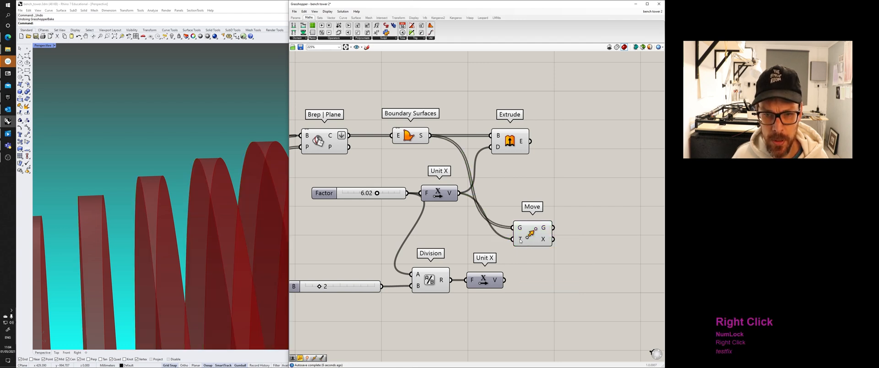
mouse_move(549, 296)
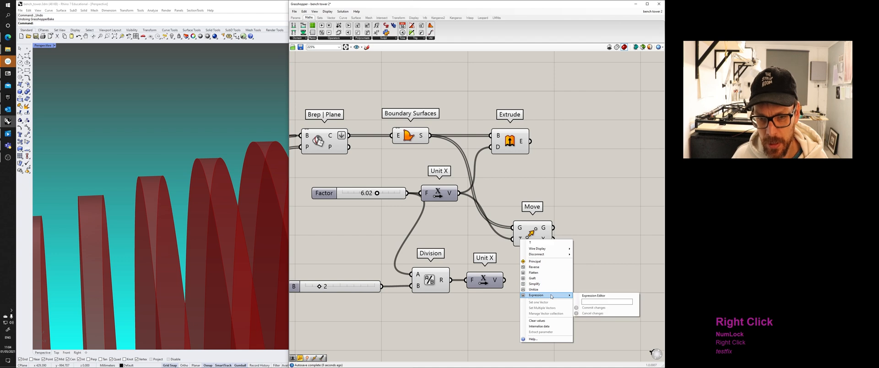
click(607, 302)
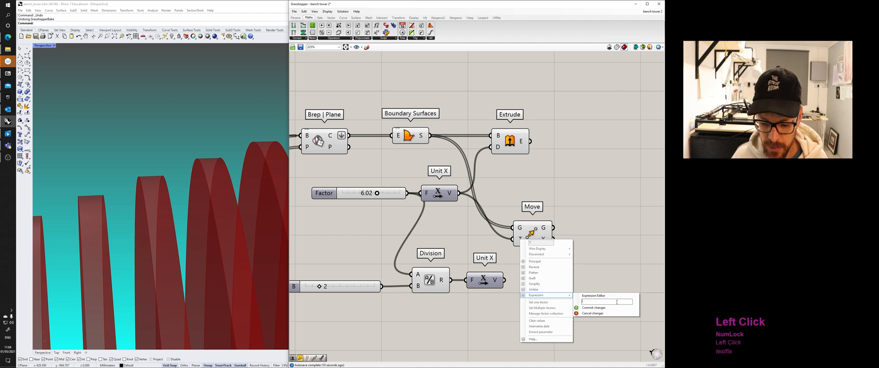
text(x/2)
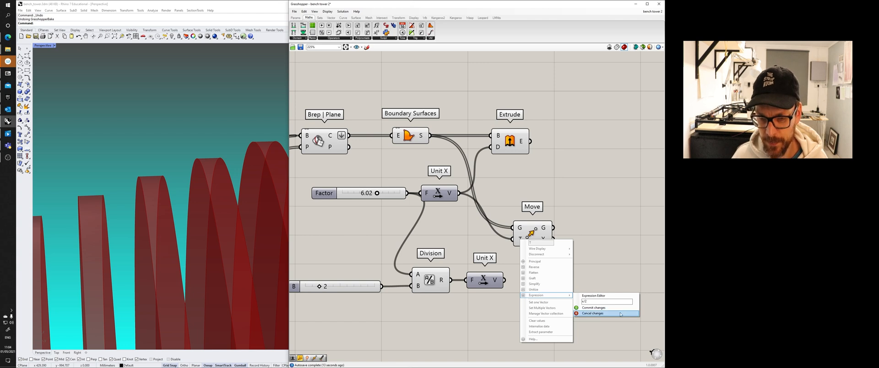
click(593, 308)
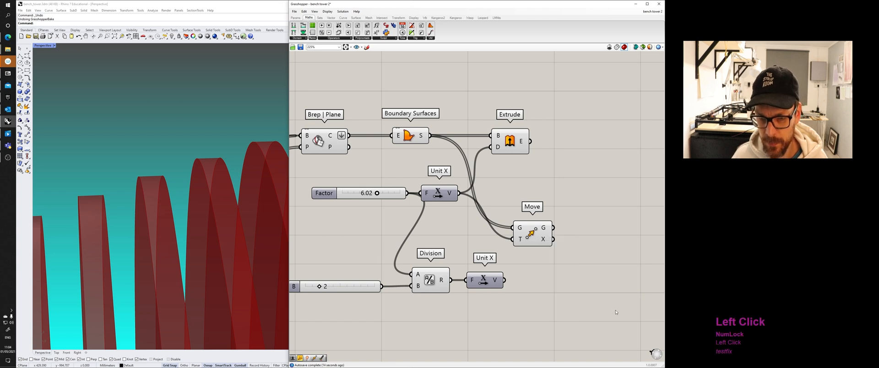
click(527, 237)
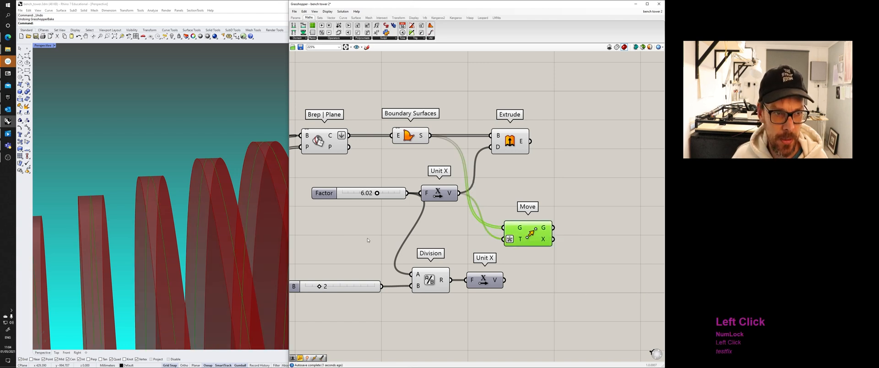
Step: Delete the Division component, its slider of 2 and the copied Unit X
drag(507, 260, 339, 326)
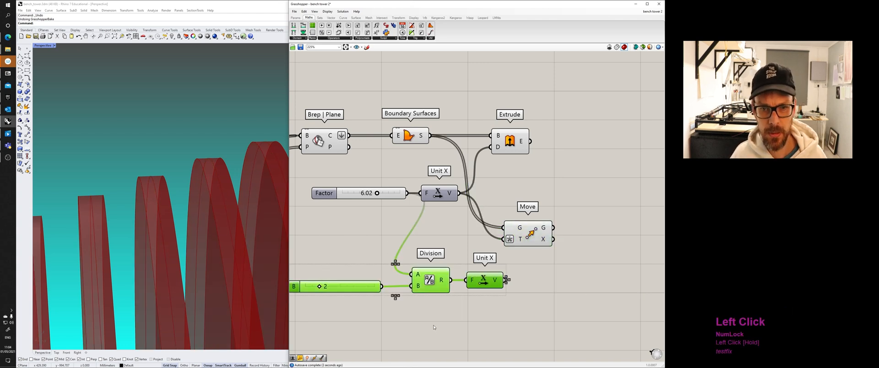
key(Delete)
right_drag(486, 275, 480, 268)
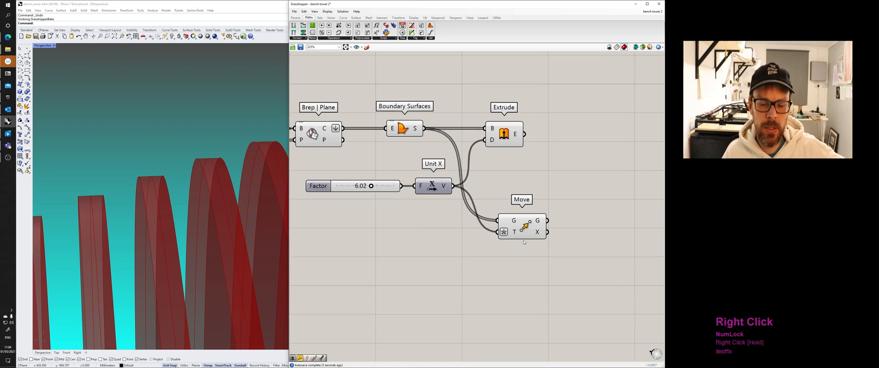
Step: Shift Move closer to Unit X and Extrude farther away, and connect Move's Geometry output to Extrude's Base input
drag(522, 225, 506, 223)
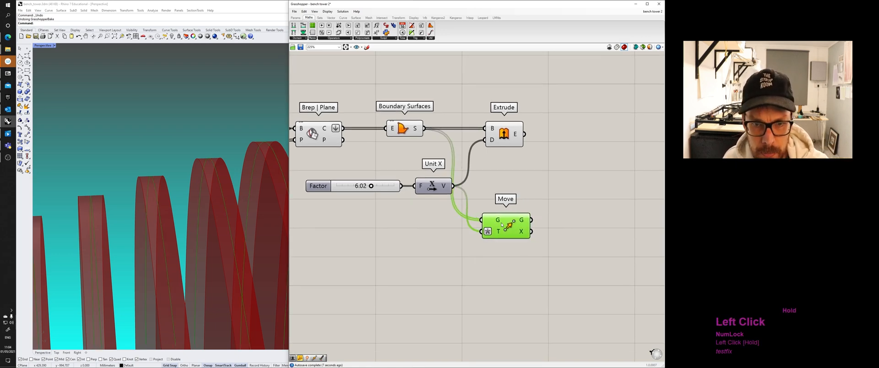
click(521, 188)
right_drag(526, 187, 471, 205)
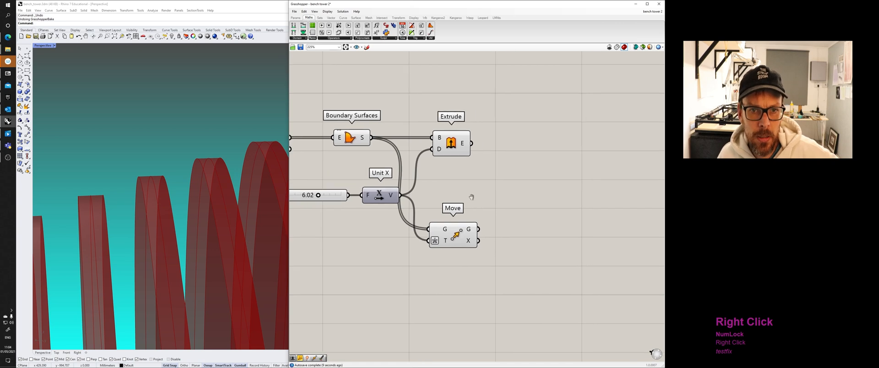
drag(458, 145, 550, 146)
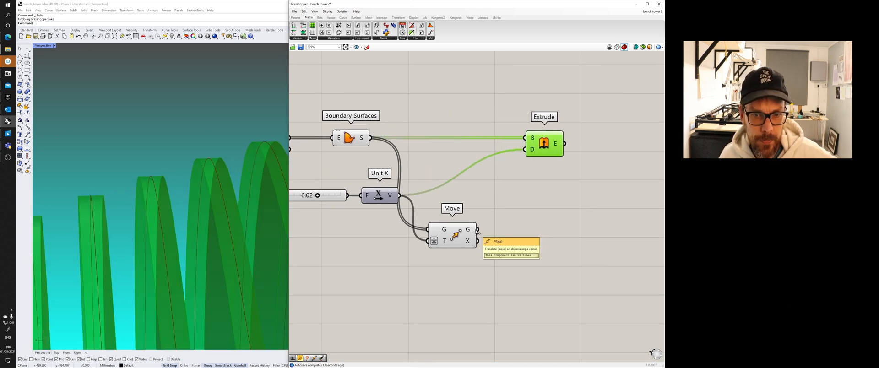
drag(478, 229, 532, 139)
click(526, 113)
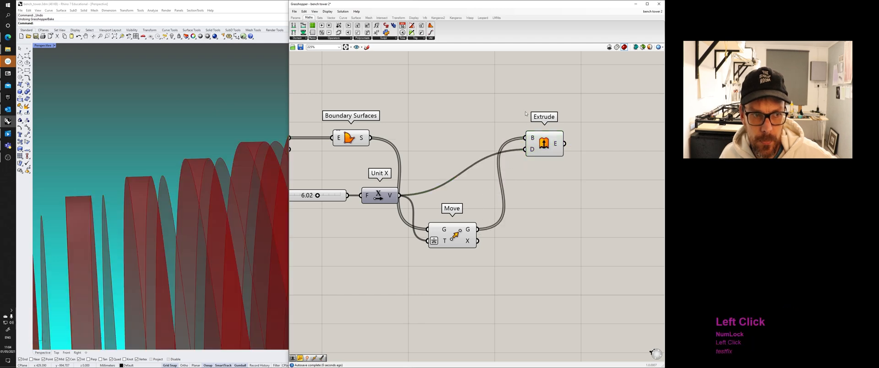
click(546, 151)
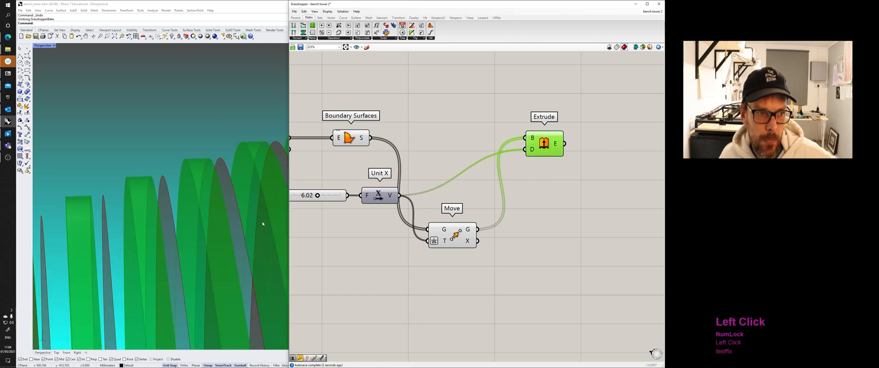
Step: Line up Move between Boundary Surfaces and Extrude, and give Extrude's Direction input the expression -x
right_drag(262, 223, 256, 221)
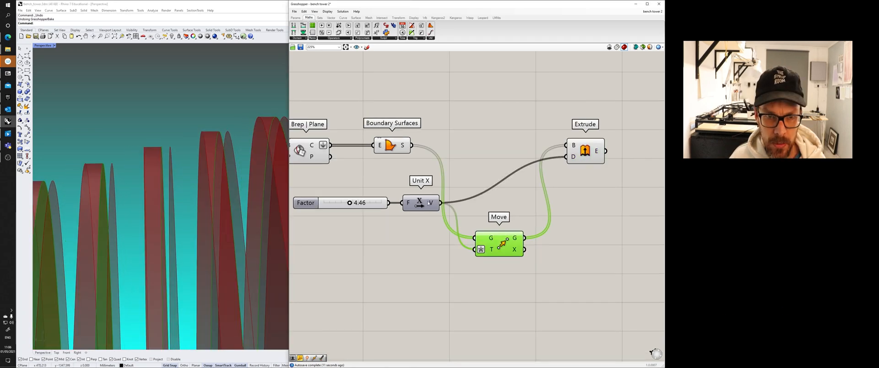
drag(503, 241, 501, 148)
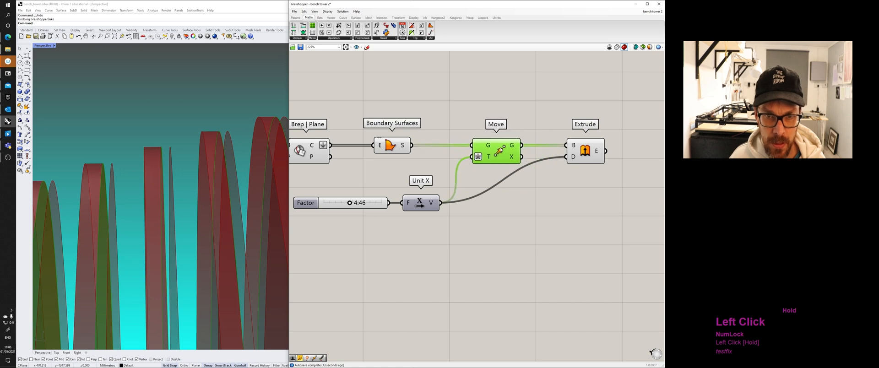
right_click(575, 159)
mouse_move(587, 214)
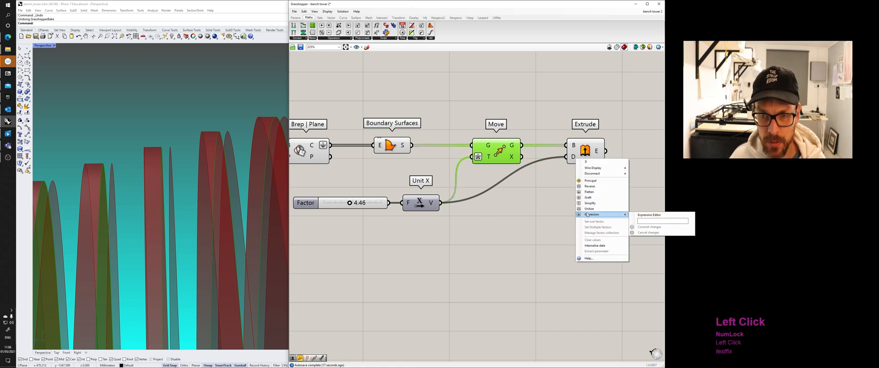
click(574, 157)
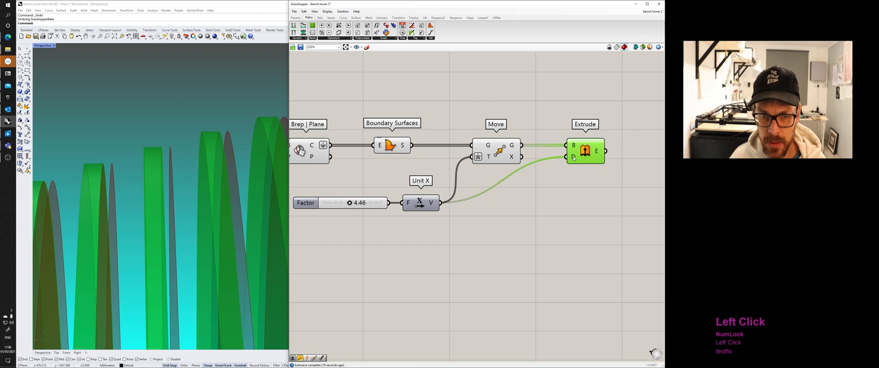
right_click(574, 158)
click(604, 213)
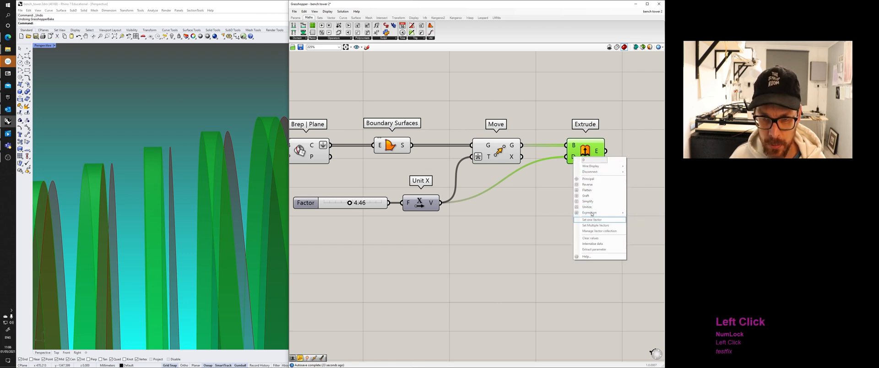
click(565, 174)
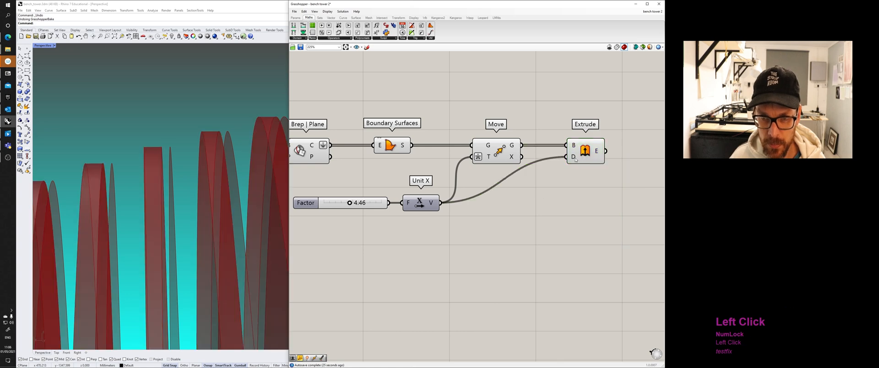
right_click(575, 159)
click(595, 214)
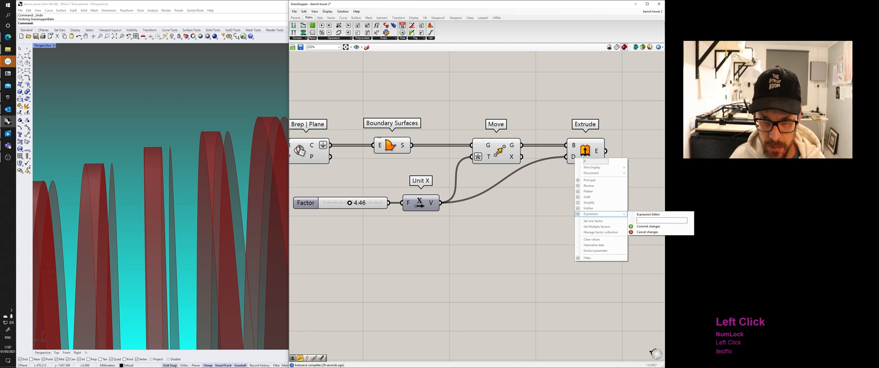
click(648, 226)
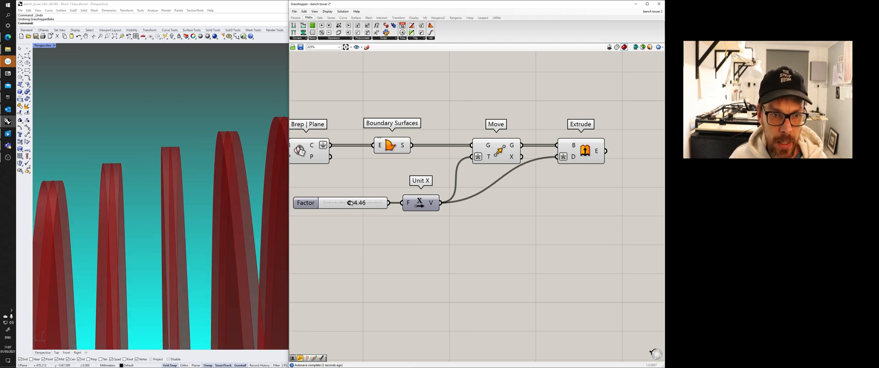
Step: Set the Factor slider feeding Unit X to 5.79 and inspect the extruded slices along the bench
drag(349, 203, 362, 204)
scroll(232, 161, down, 12)
shift+right_drag(247, 179, 137, 192)
right_drag(151, 194, 202, 199)
shift+right_drag(219, 198, 153, 196)
scroll(340, 187, down, 2)
Step: Add a Scribble note reading x/2 on the canvas above the Boundary Surfaces and Move components
right_drag(440, 182, 481, 180)
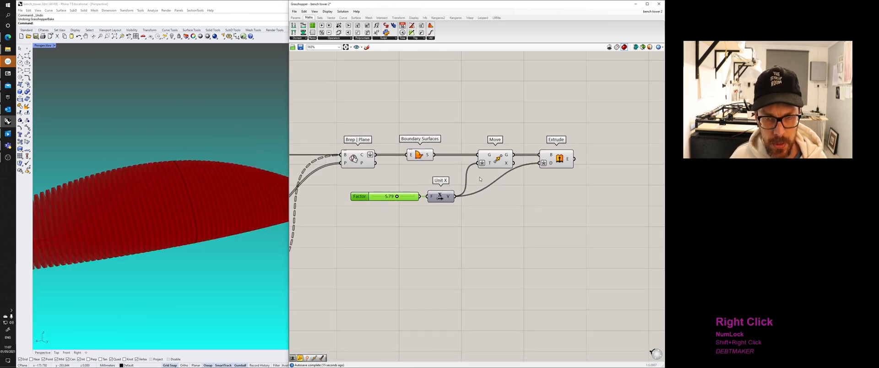
scroll(503, 170, up, 3)
right_drag(493, 141, 440, 178)
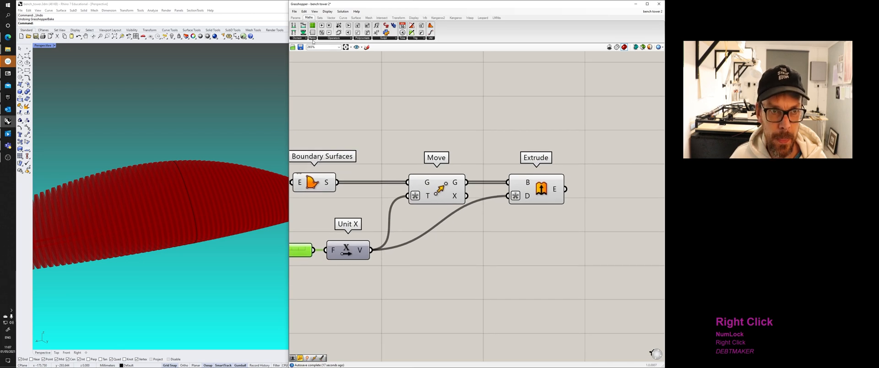
click(295, 17)
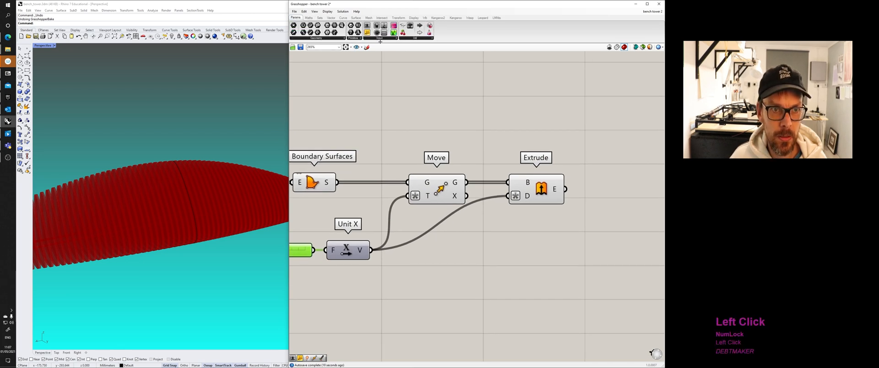
double_click(403, 85)
text(scri)
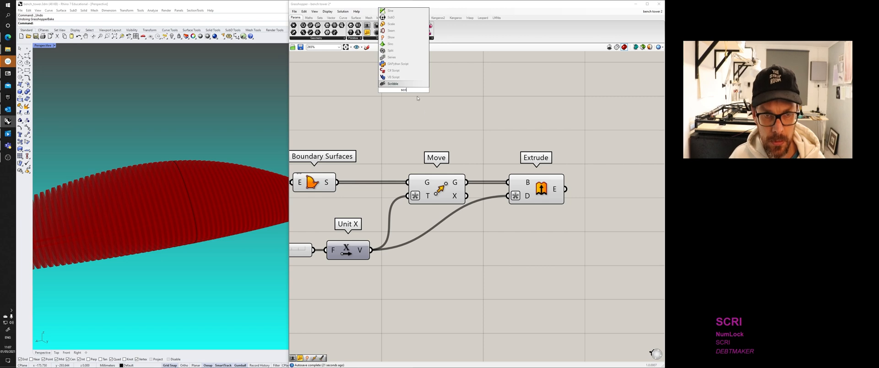
click(393, 84)
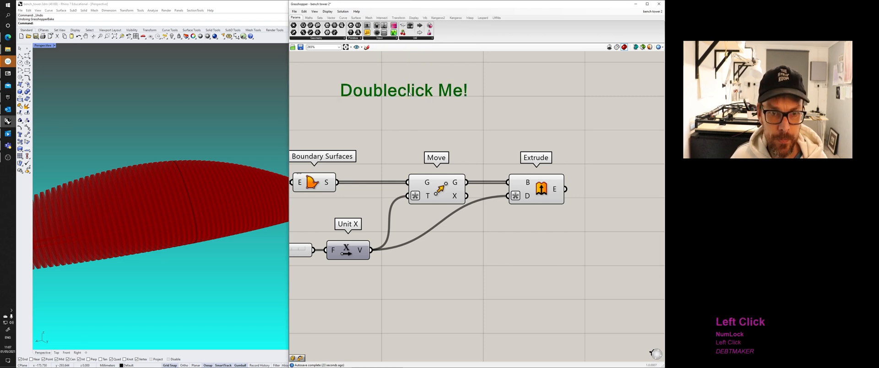
double_click(409, 90)
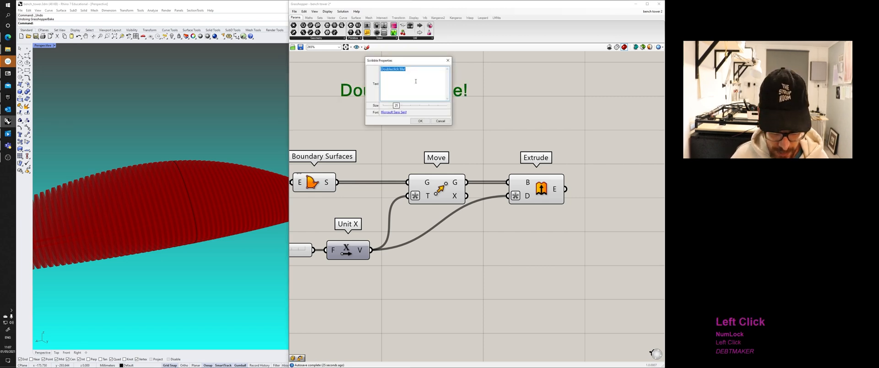
text(x/2)
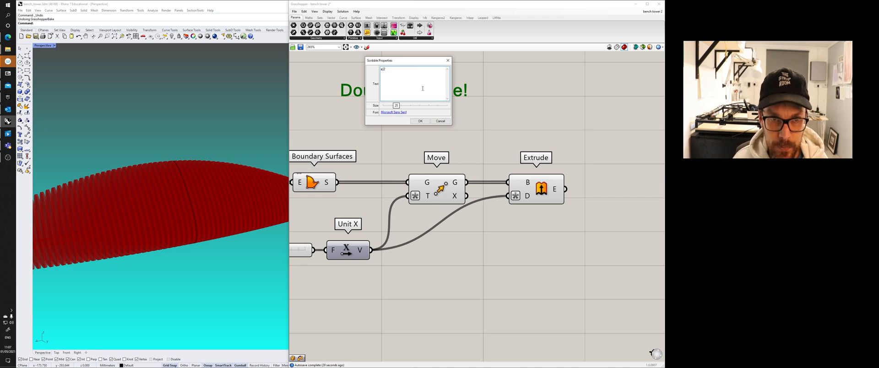
click(418, 121)
Step: Add a second Scribble note reading -x on the canvas above Extrude
double_click(523, 113)
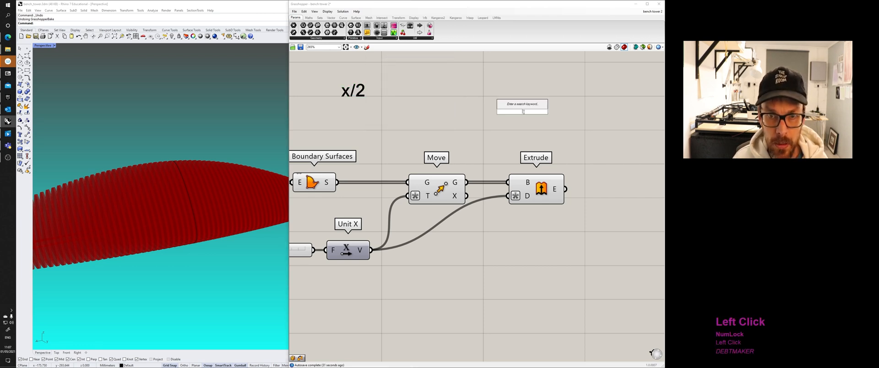
text(x)
key(BackSpace)
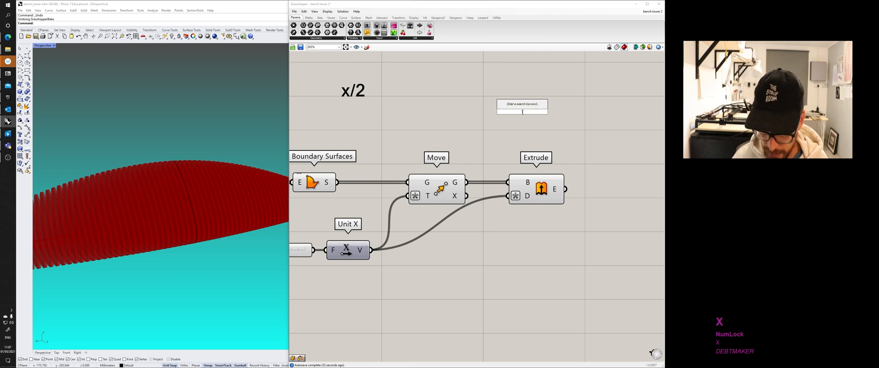
text(-)
double_click(531, 122)
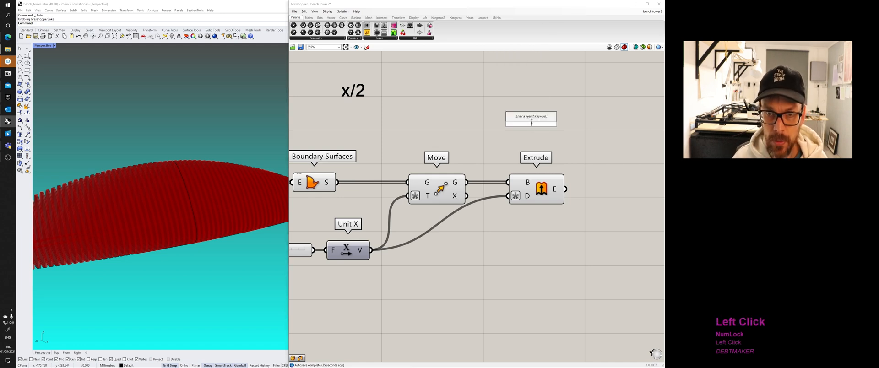
text(scr)
click(530, 120)
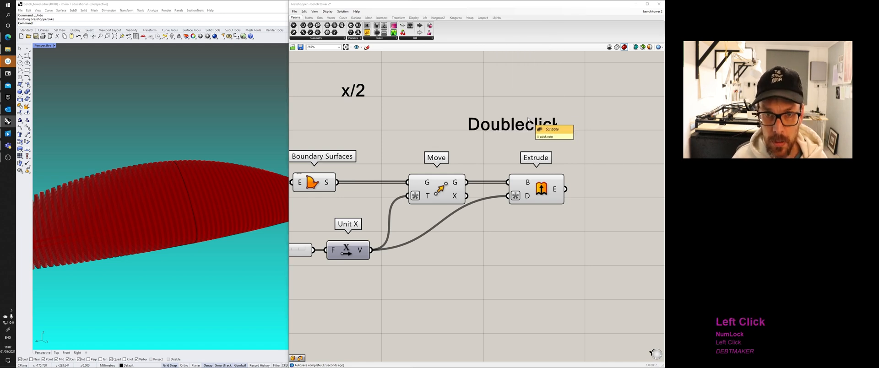
double_click(530, 123)
text(x)
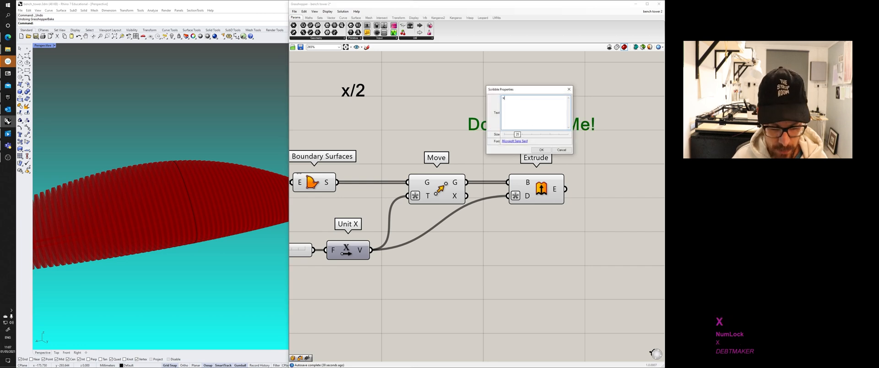
click(540, 149)
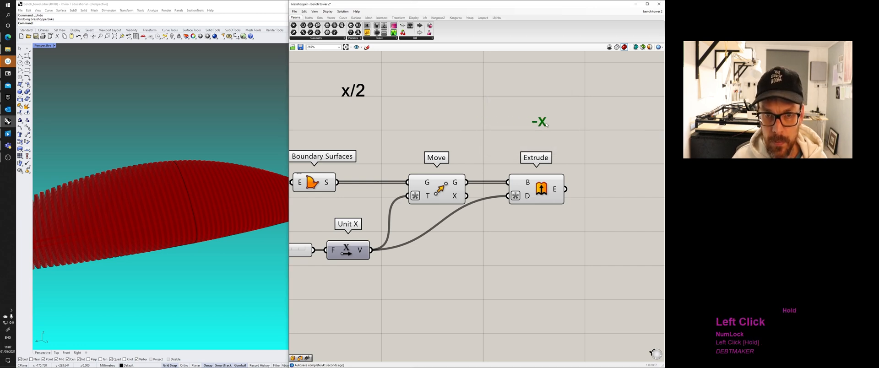
Step: Place the -x note beneath Extrude's Direction input and the x/2 note beneath Move's Motion input
drag(546, 131, 526, 220)
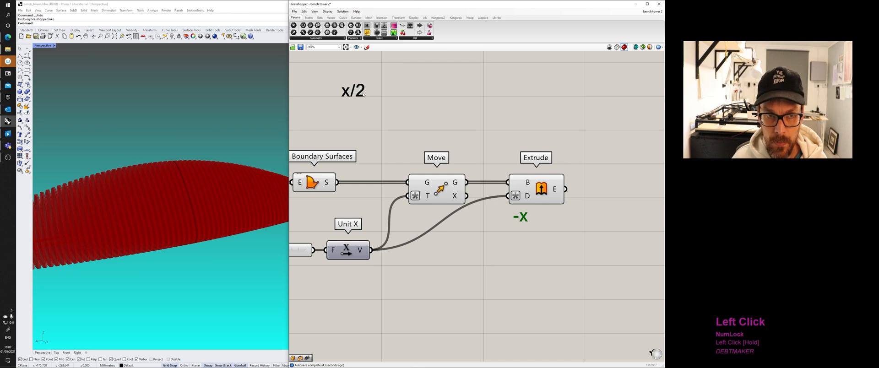
drag(362, 94, 433, 225)
click(443, 106)
Step: Examine the extruded bench slices from several angles, up close and as a whole, along with the complete definition
scroll(107, 189, down, 6)
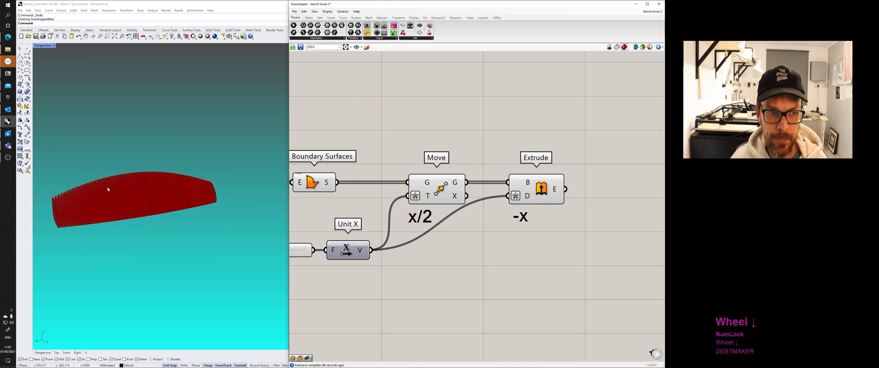
shift+right_drag(191, 192, 173, 213)
scroll(407, 233, down, 4)
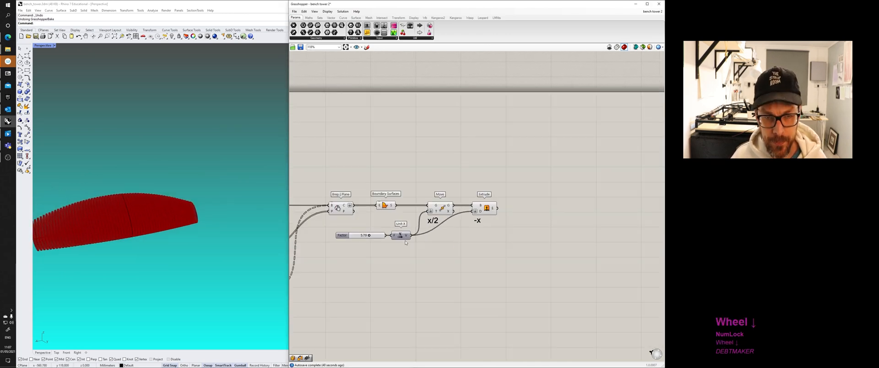
scroll(406, 230, down, 4)
right_drag(406, 230, 493, 230)
scroll(488, 218, down, 3)
scroll(476, 224, up, 3)
shift+right_drag(183, 205, 237, 194)
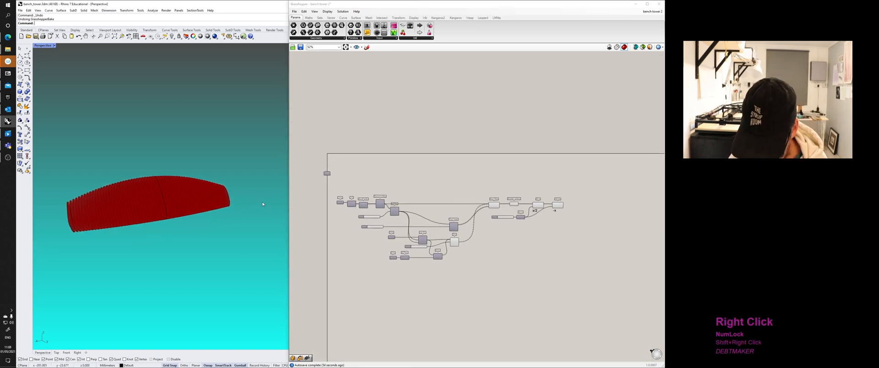
right_click(151, 196)
scroll(92, 201, up, 5)
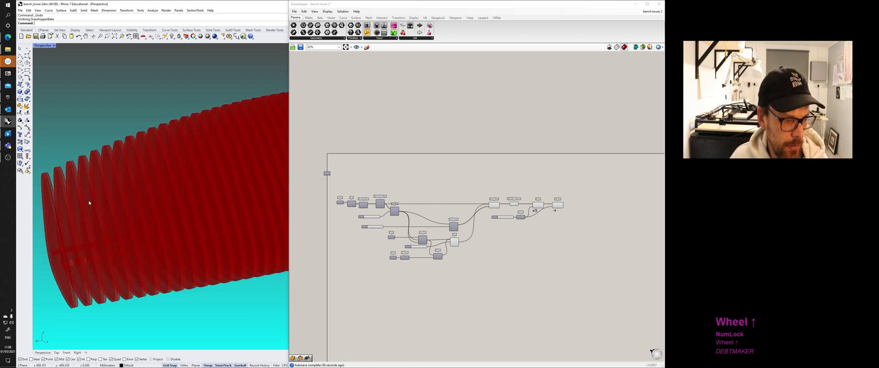
mouse_move(90, 203)
right_down()
mouse_move(141, 210)
mouse_move(181, 199)
mouse_move(96, 199)
right_up()
scroll(151, 193, down, 3)
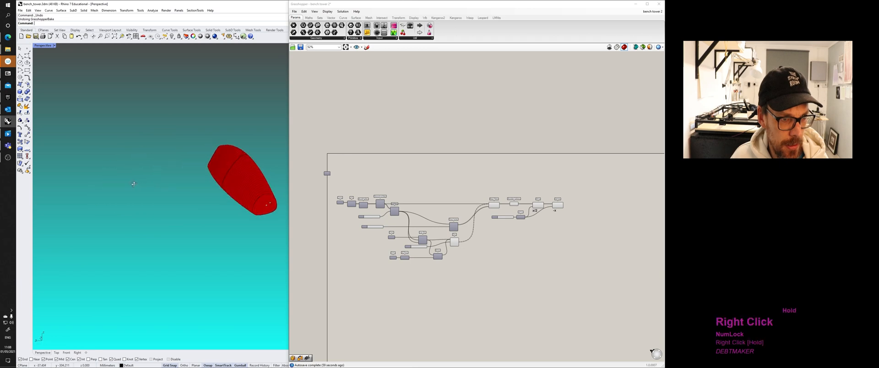
scroll(171, 188, up, 4)
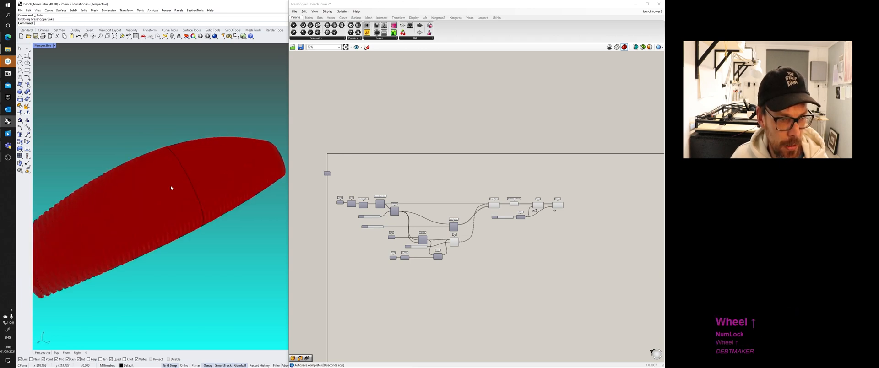